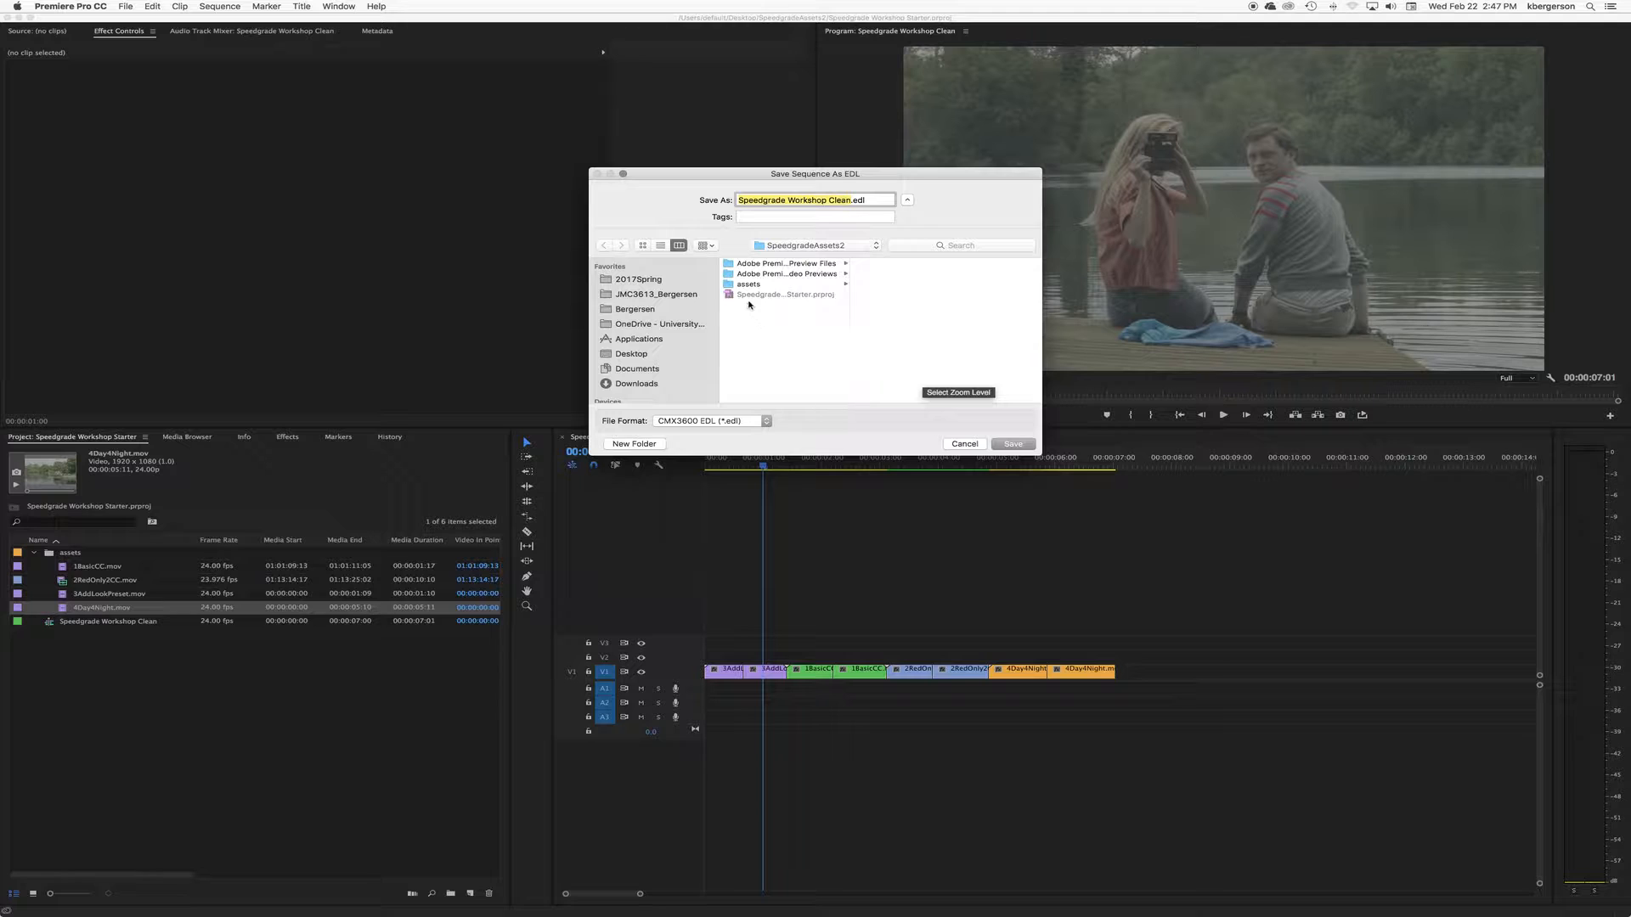
# - Save the sequence as the CMX3600 EDL "Speedgrade Workshop Clean.edl" in the SpeedgradeAssets2 folder and hide Premiere Pro
pyautogui.click(1015, 443)
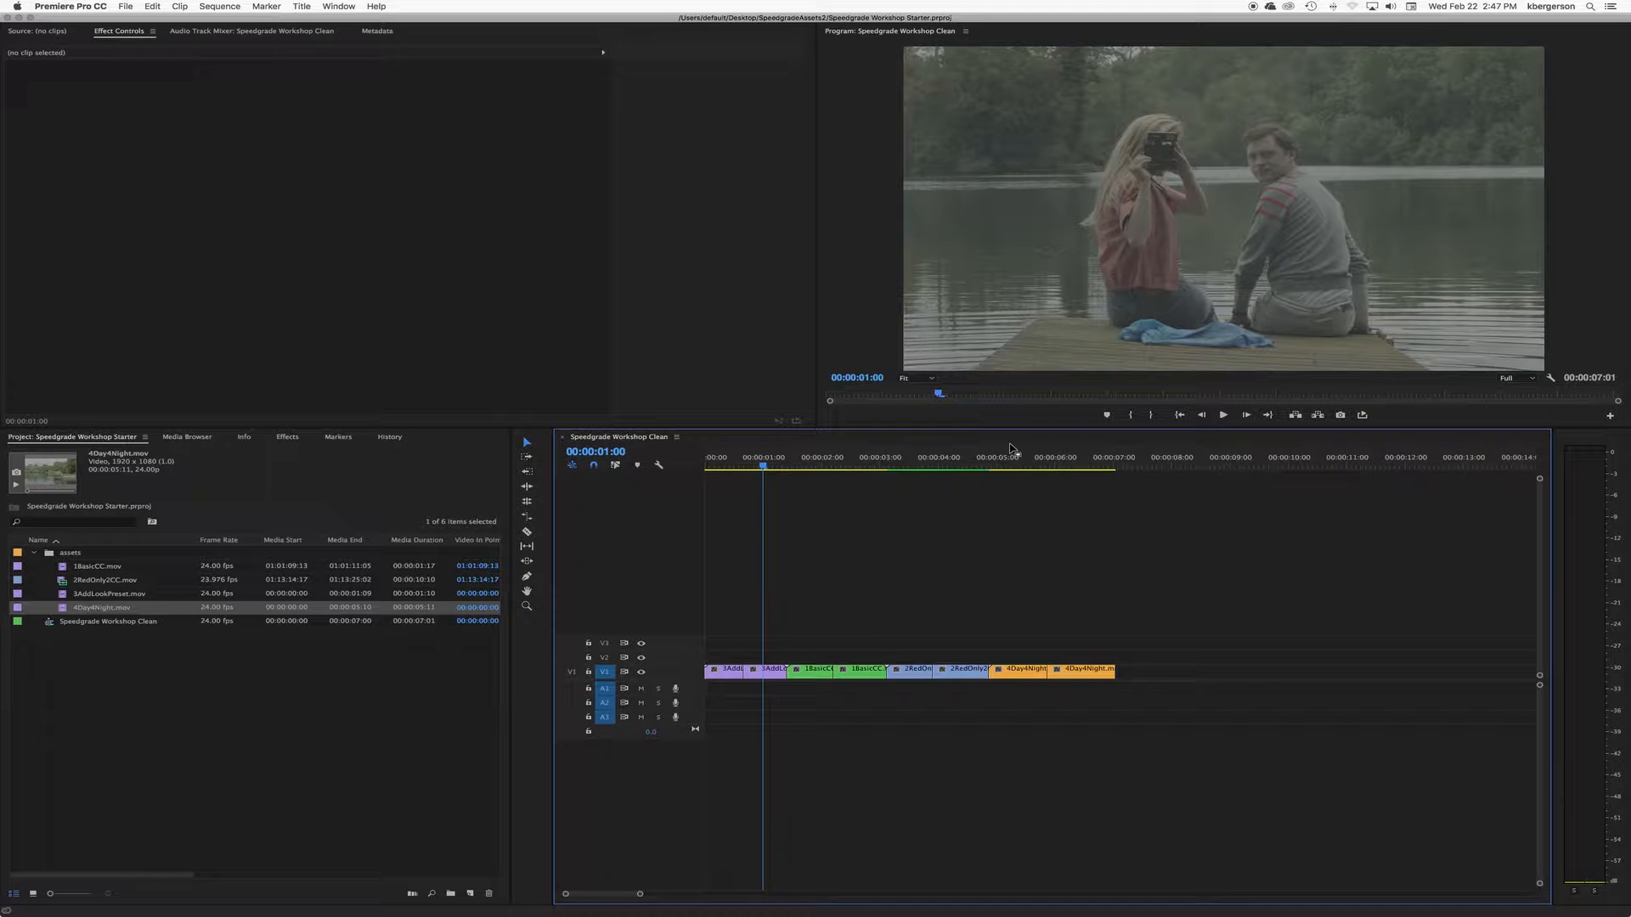
pyautogui.press('super+h')
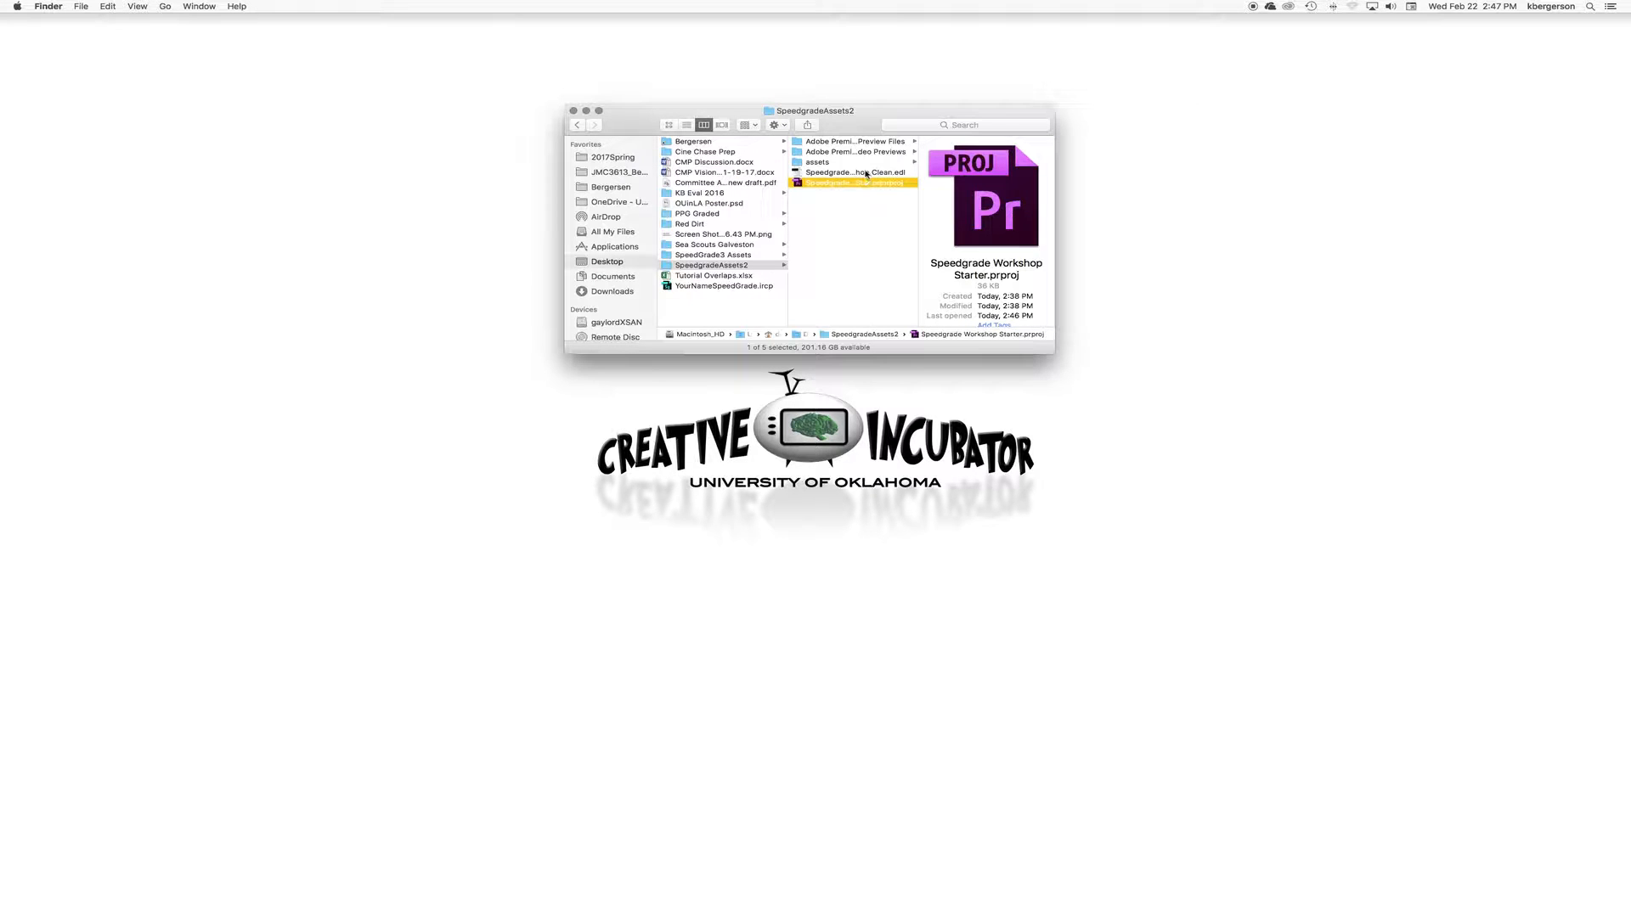
# - Launch Adobe SpeedGrade CC 2015 from the Applications folder
pyautogui.click(607, 247)
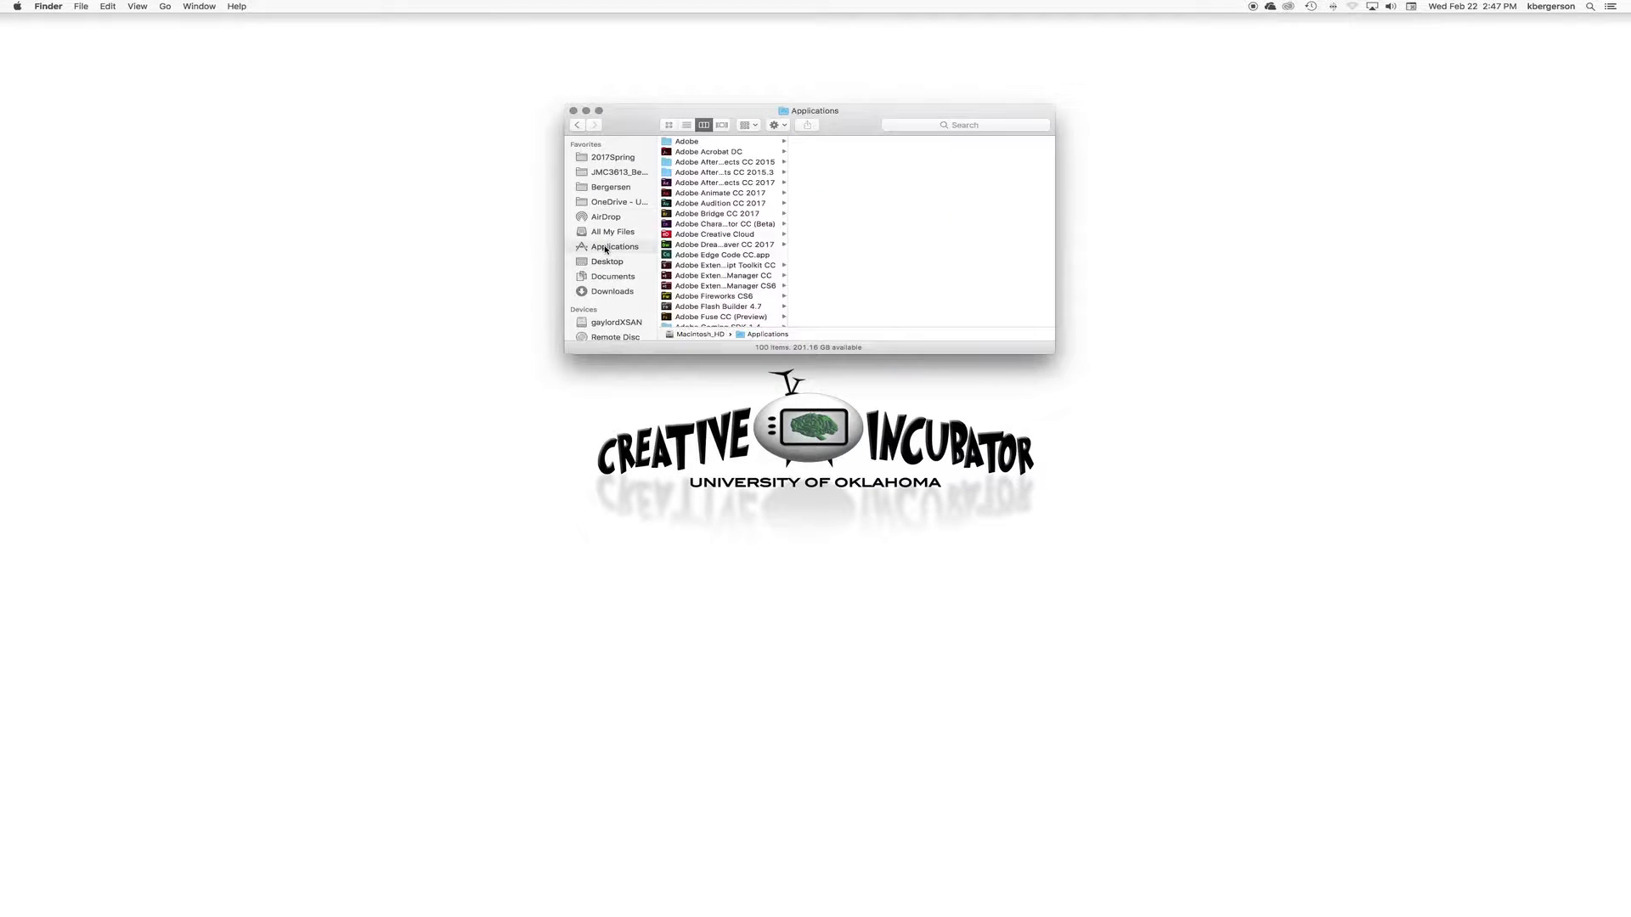
pyautogui.scroll(-10, 714, 253)
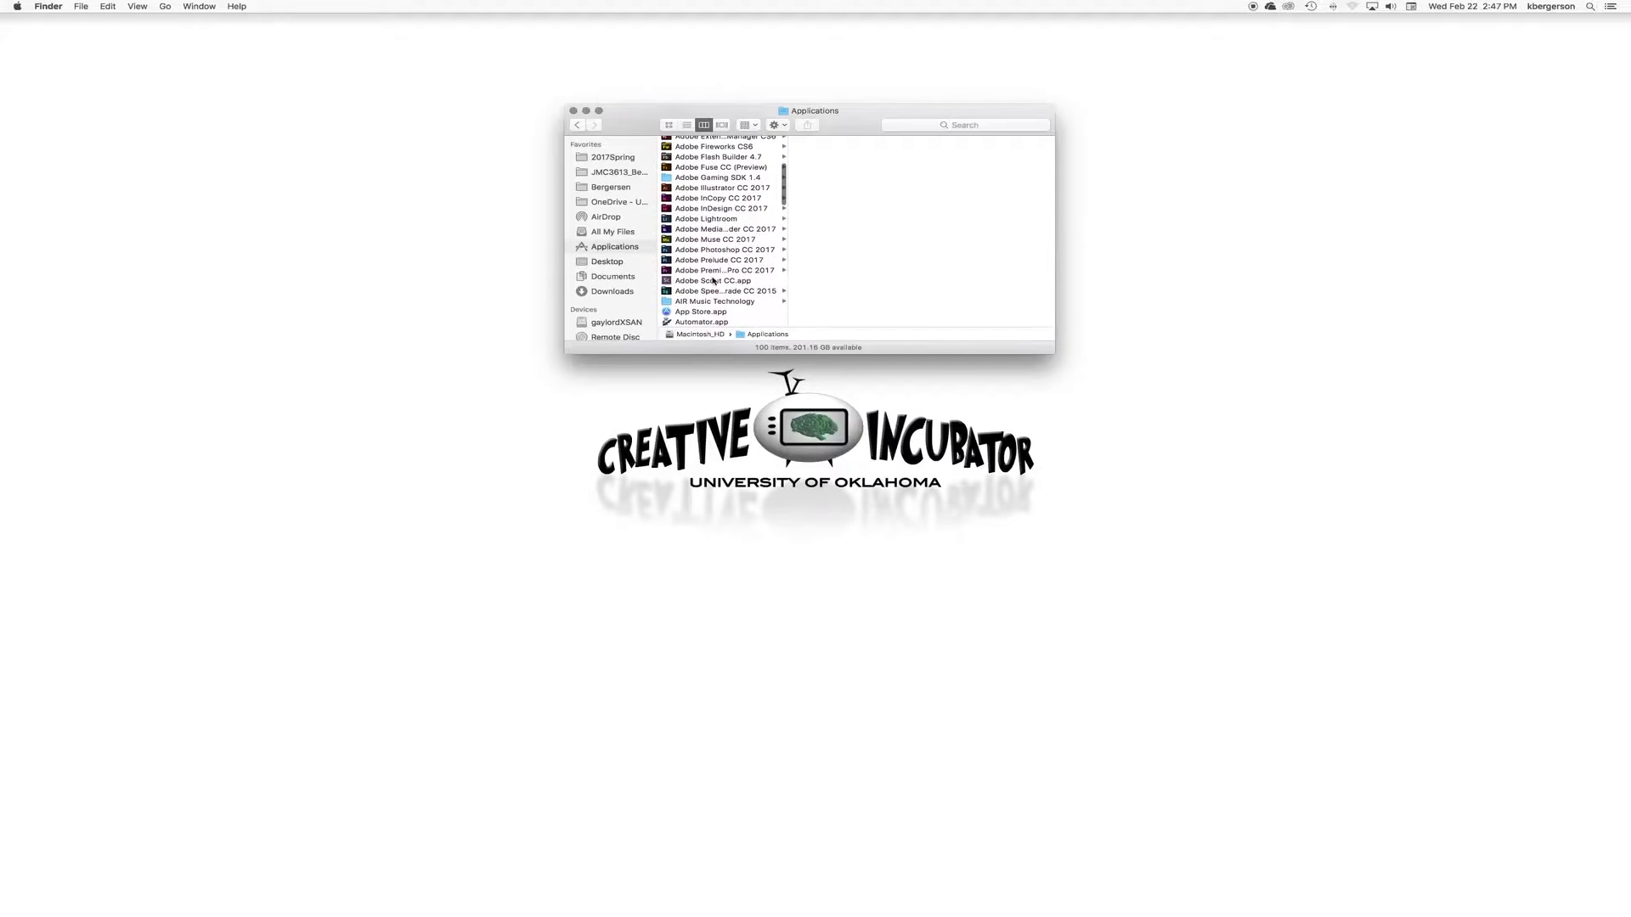
pyautogui.click(701, 292)
pyautogui.doubleClick(799, 142)
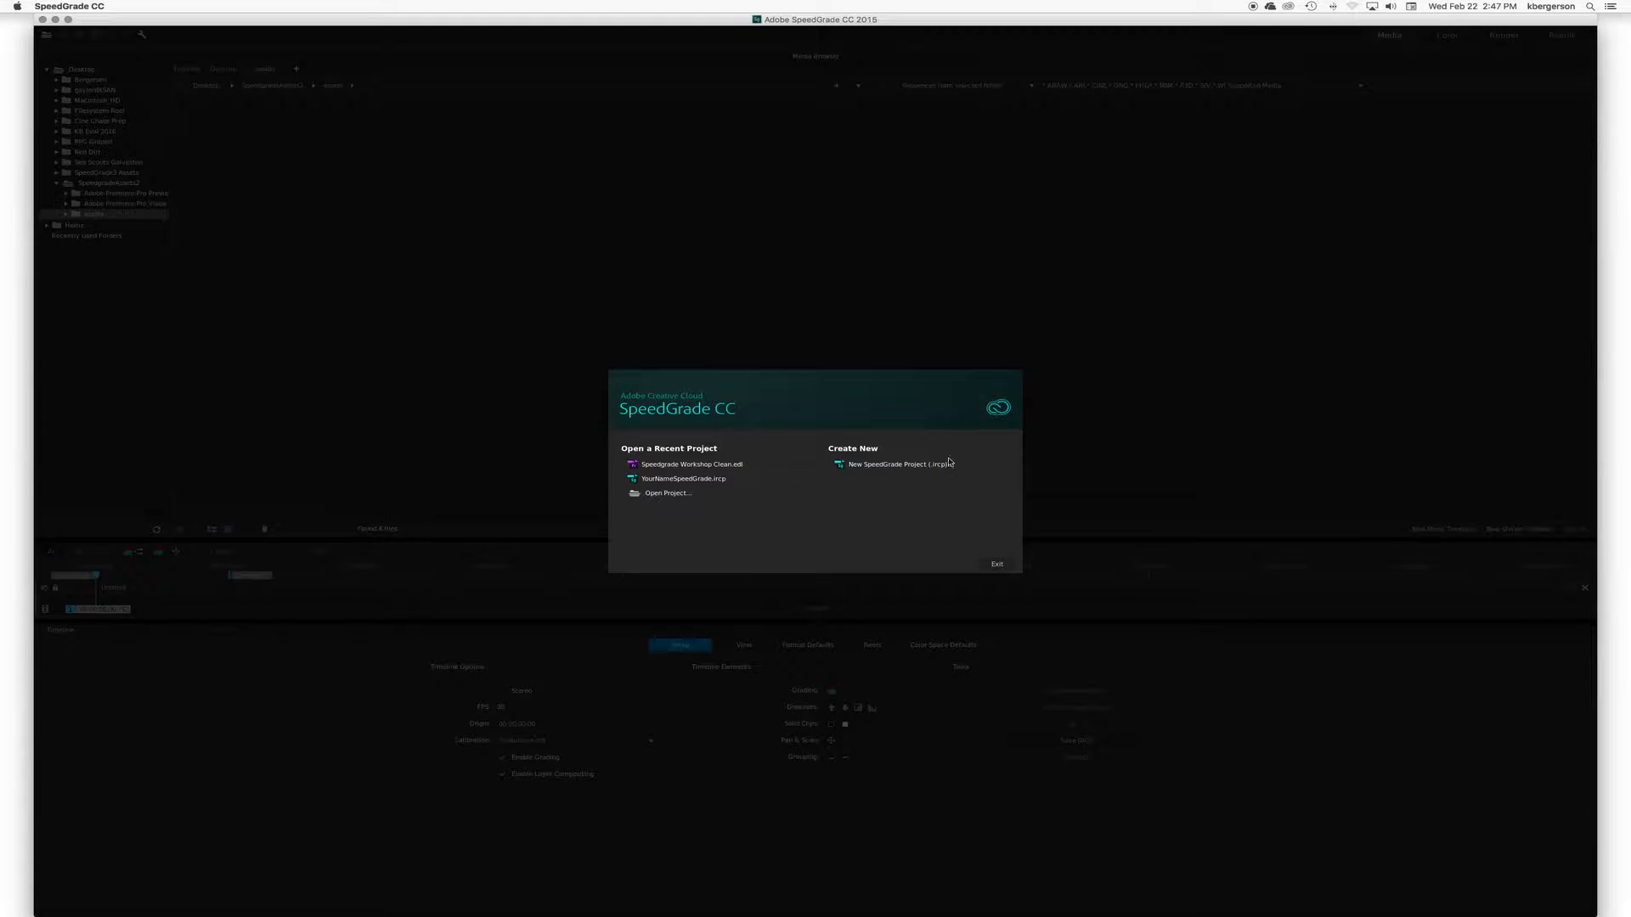
# - Create a new SpeedGrade project named YourNameSpeedgrade.ircp and save it in the SpeedgradeAssets2 folder
pyautogui.click(902, 465)
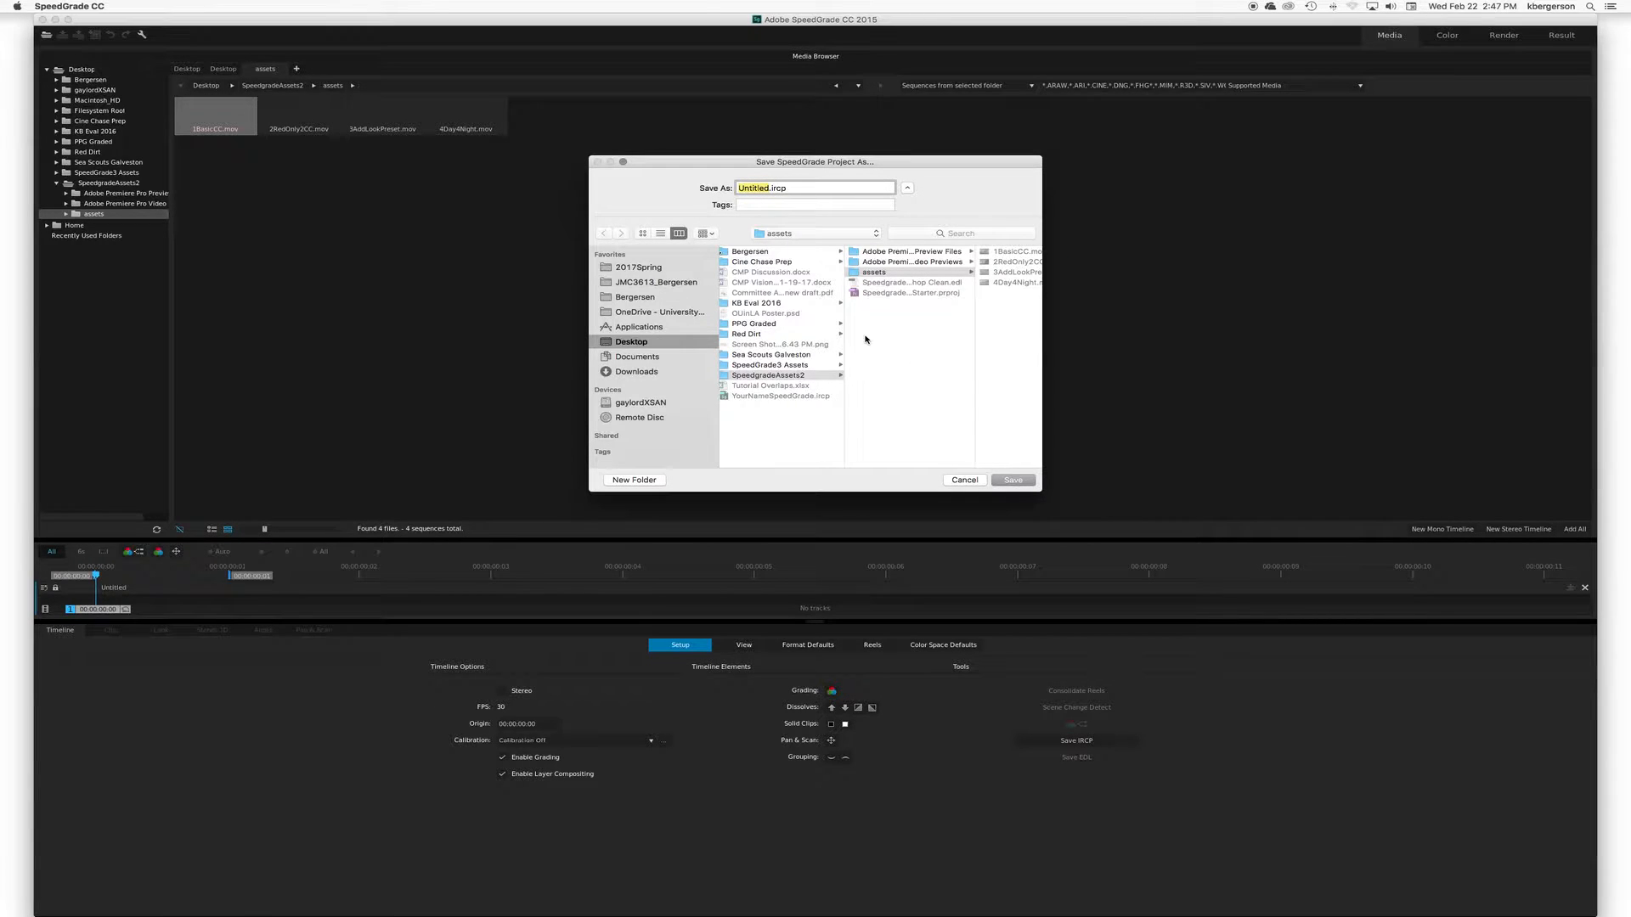
pyautogui.write('YourNameSpeedgrade')
pyautogui.click(762, 376)
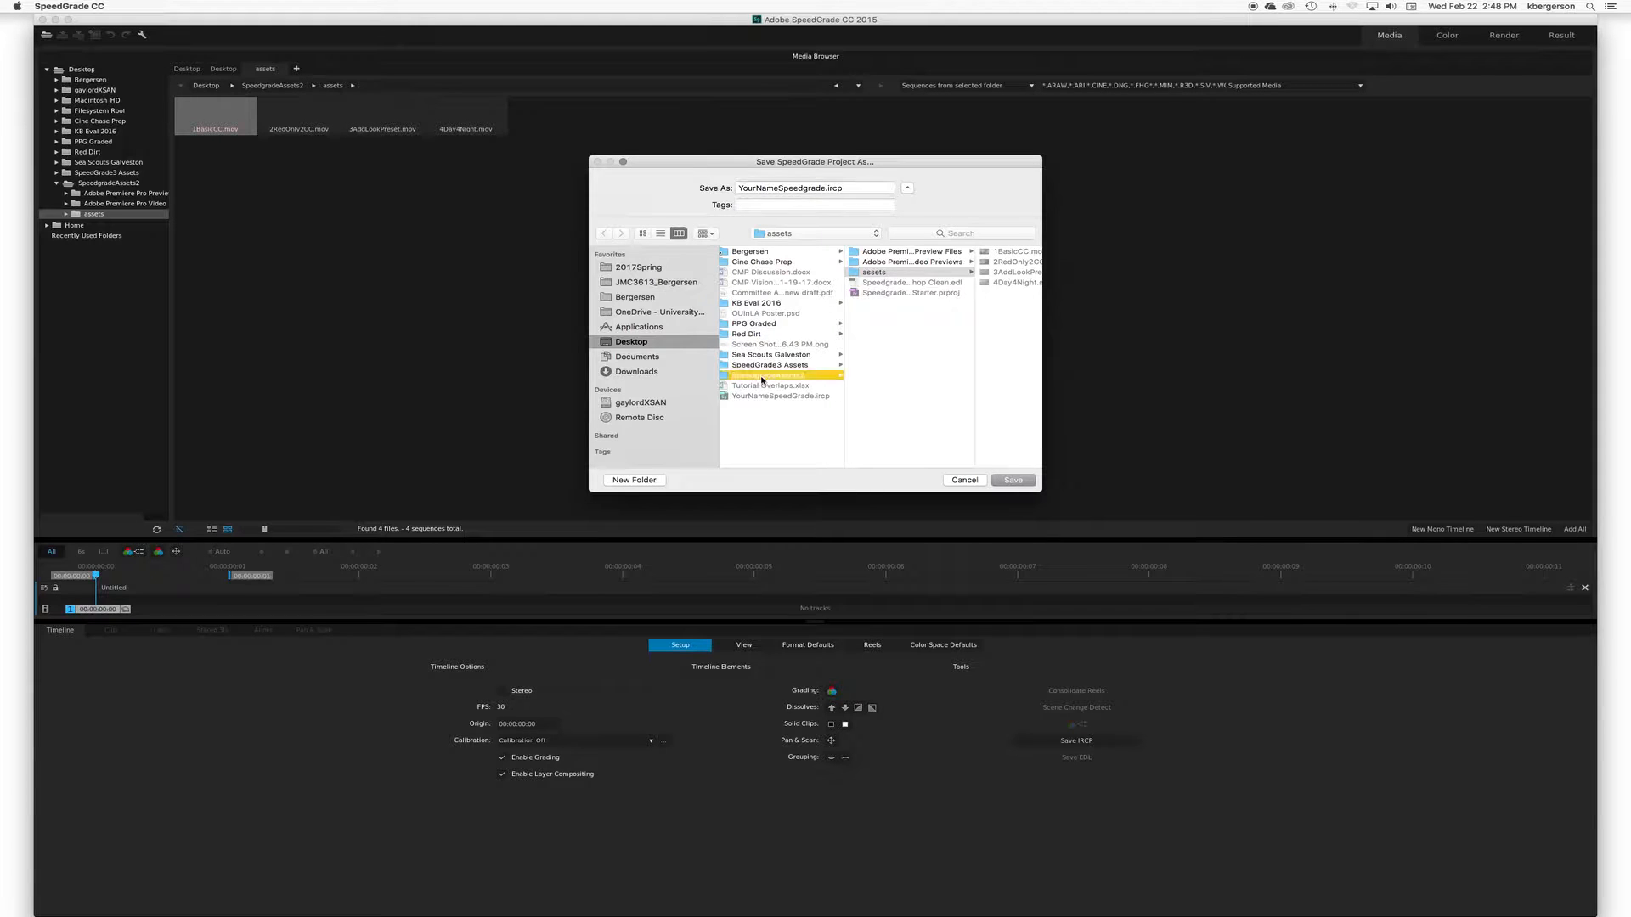
pyautogui.click(1013, 480)
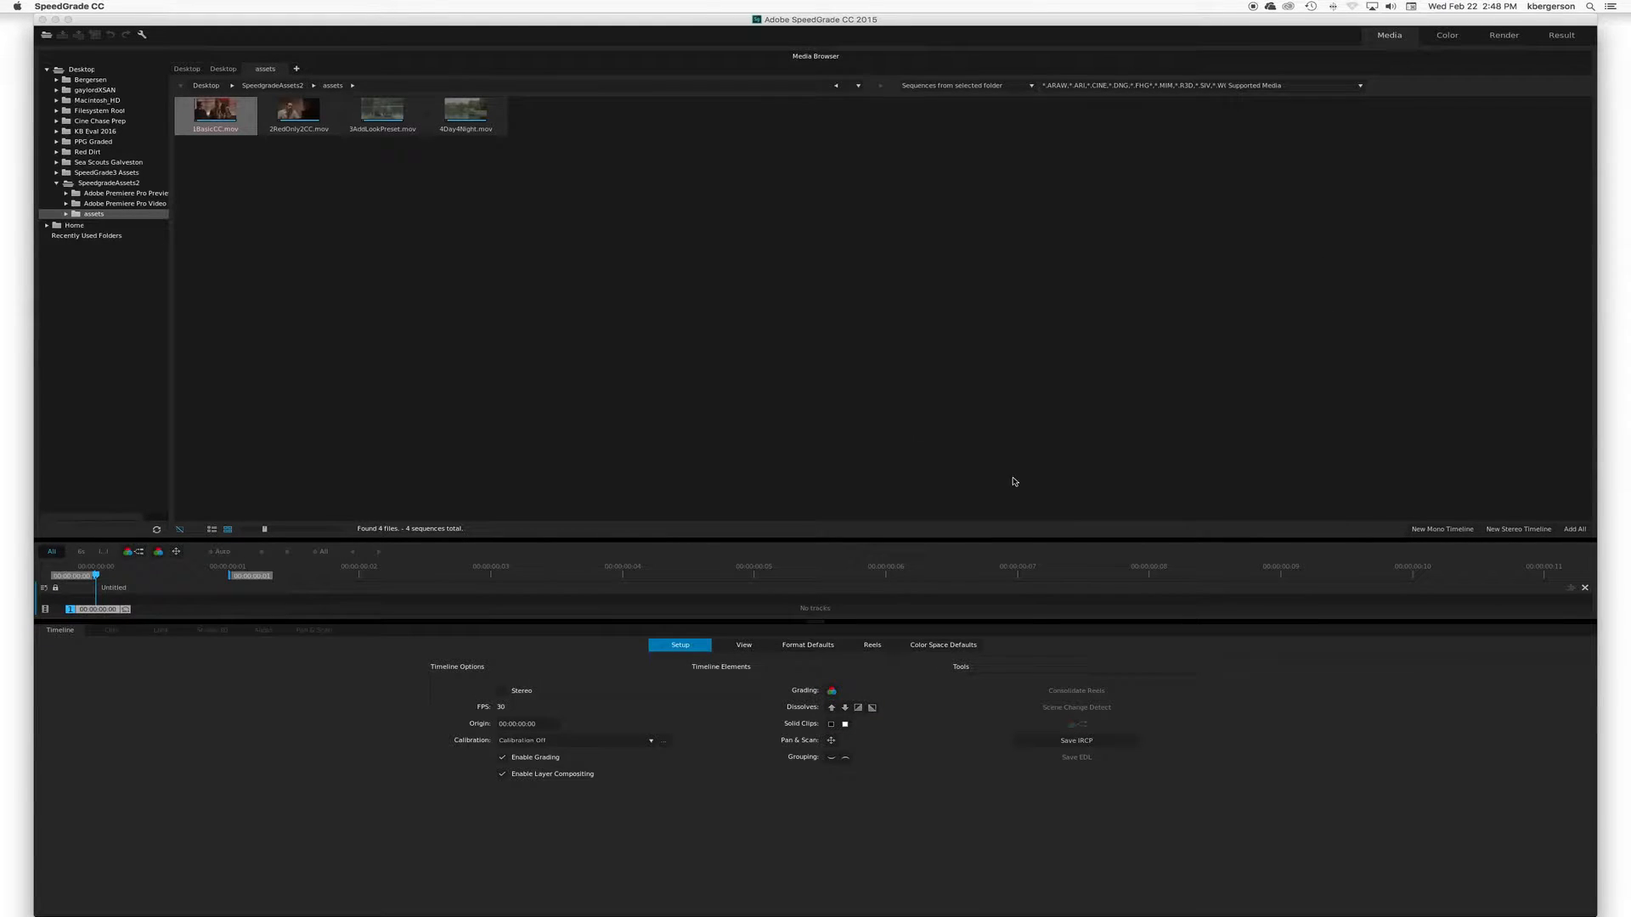
# - Open the Speedgrade Workshop Clean EDL from the Desktop's SpeedgradeAssets2 folder, saving the changes to the YourNameSpeedgrade project
pyautogui.click(48, 70)
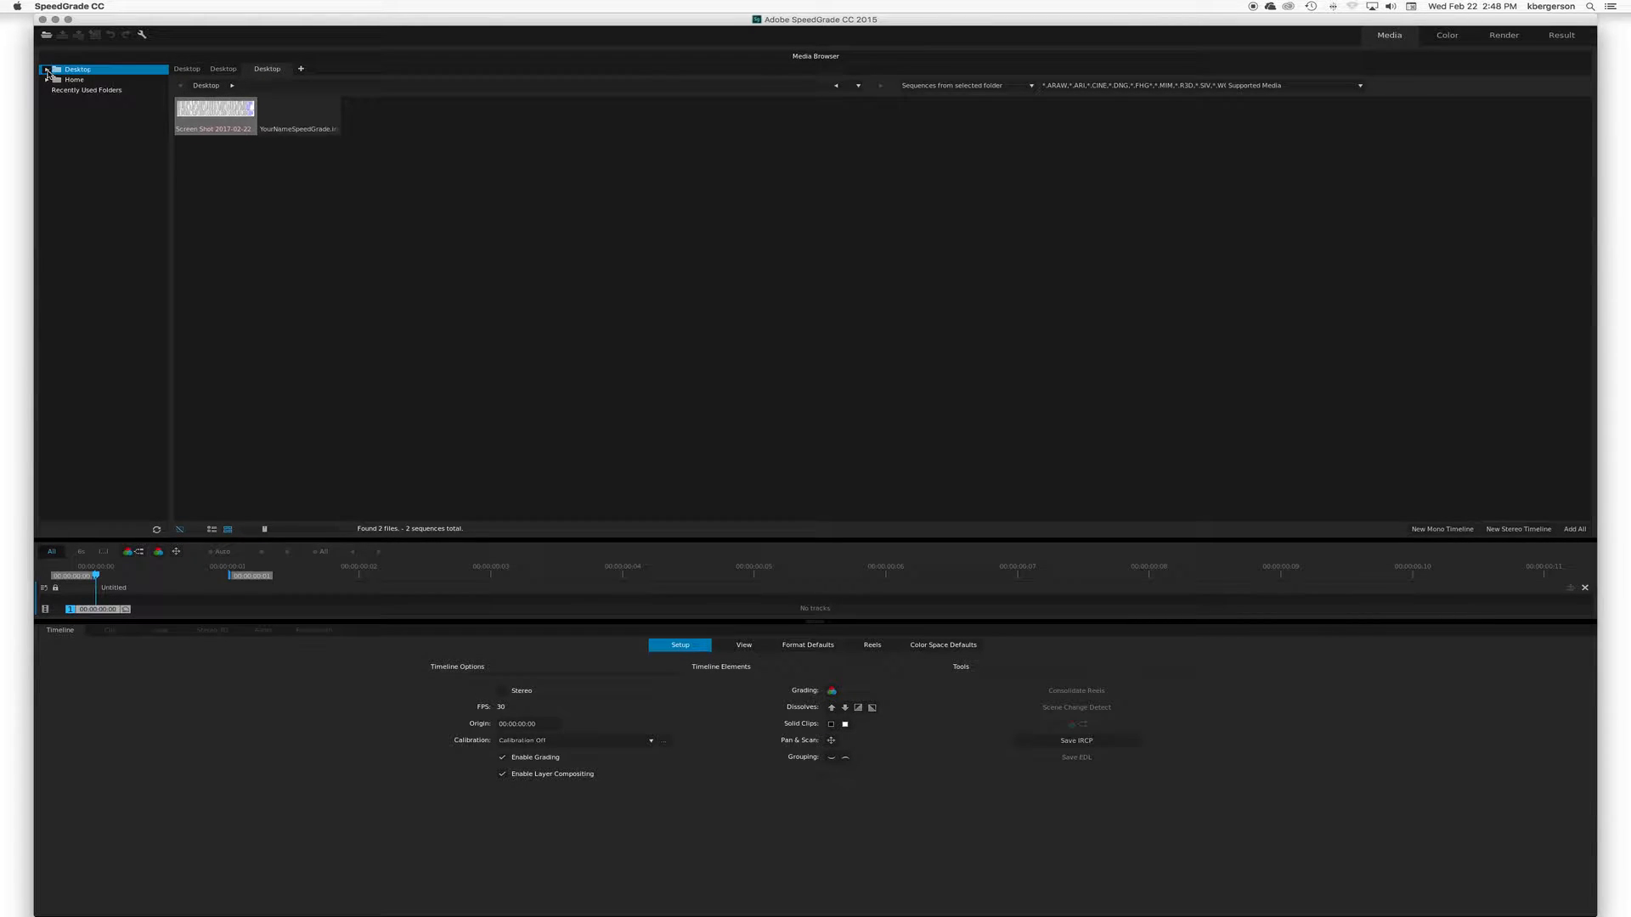
pyautogui.click(46, 70)
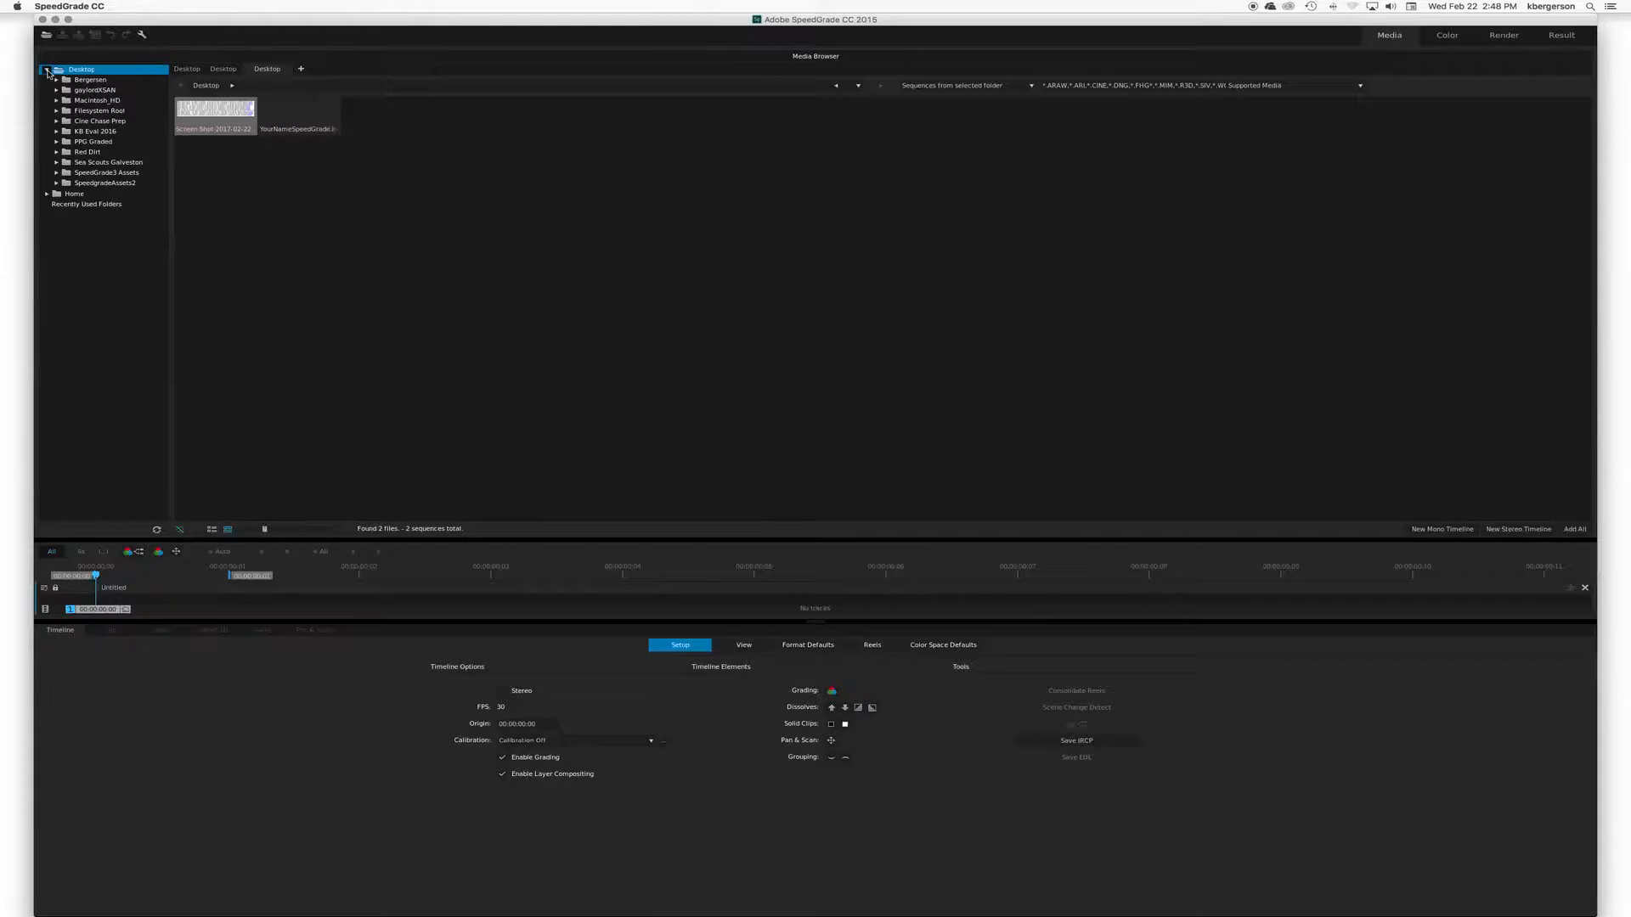
pyautogui.click(57, 183)
pyautogui.click(77, 187)
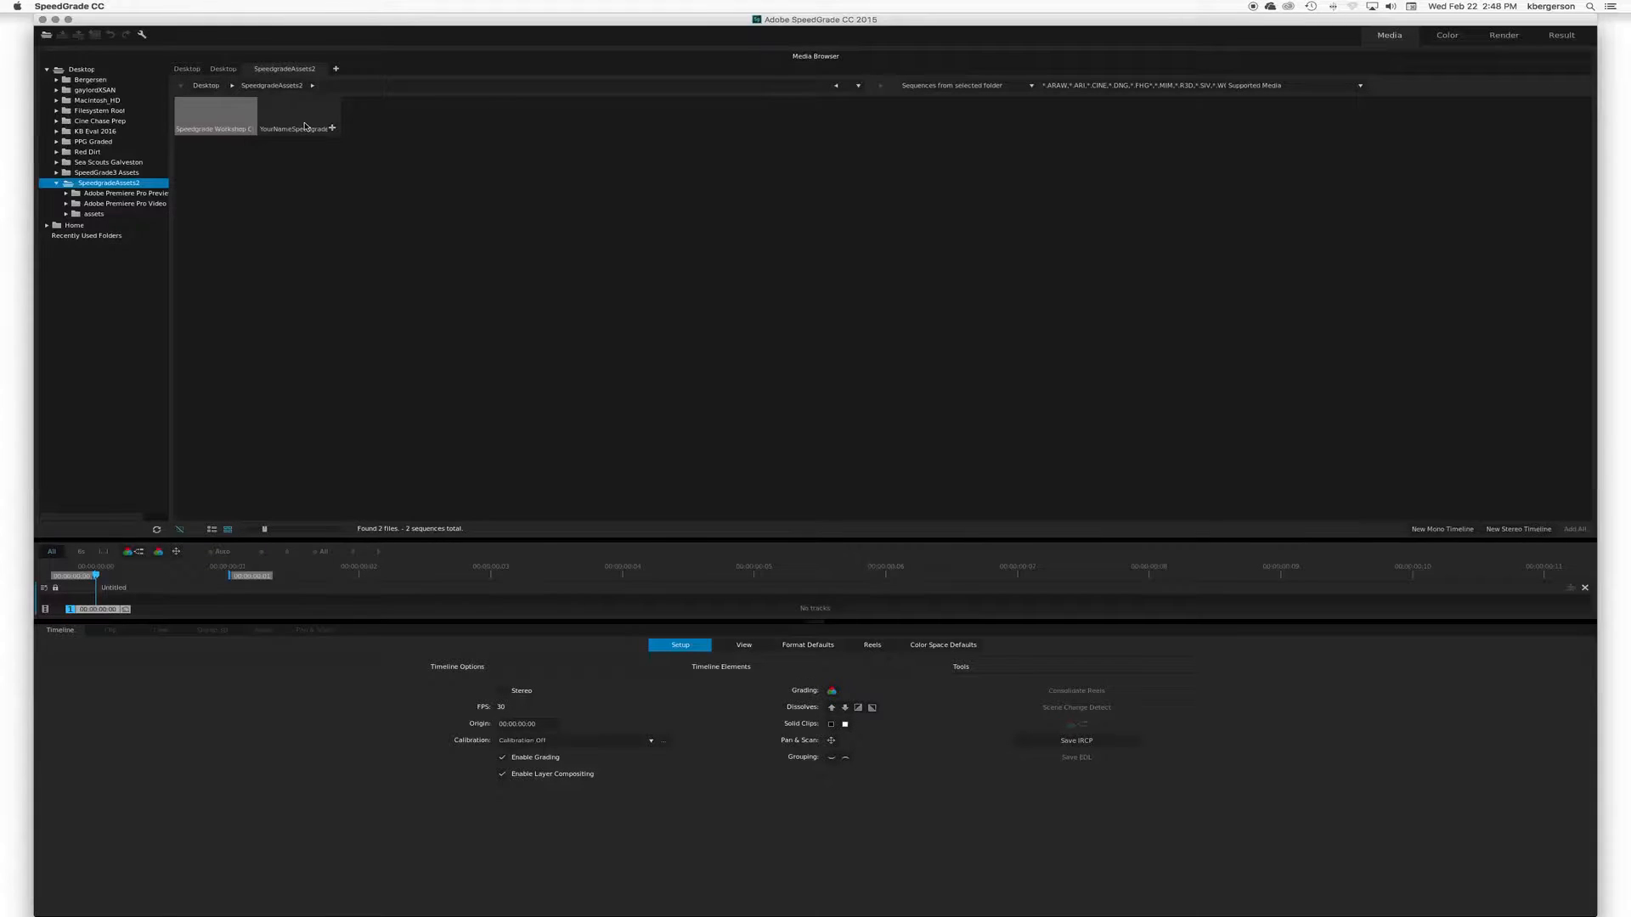
pyautogui.moveTo(216, 126)
pyautogui.doubleClick(227, 132)
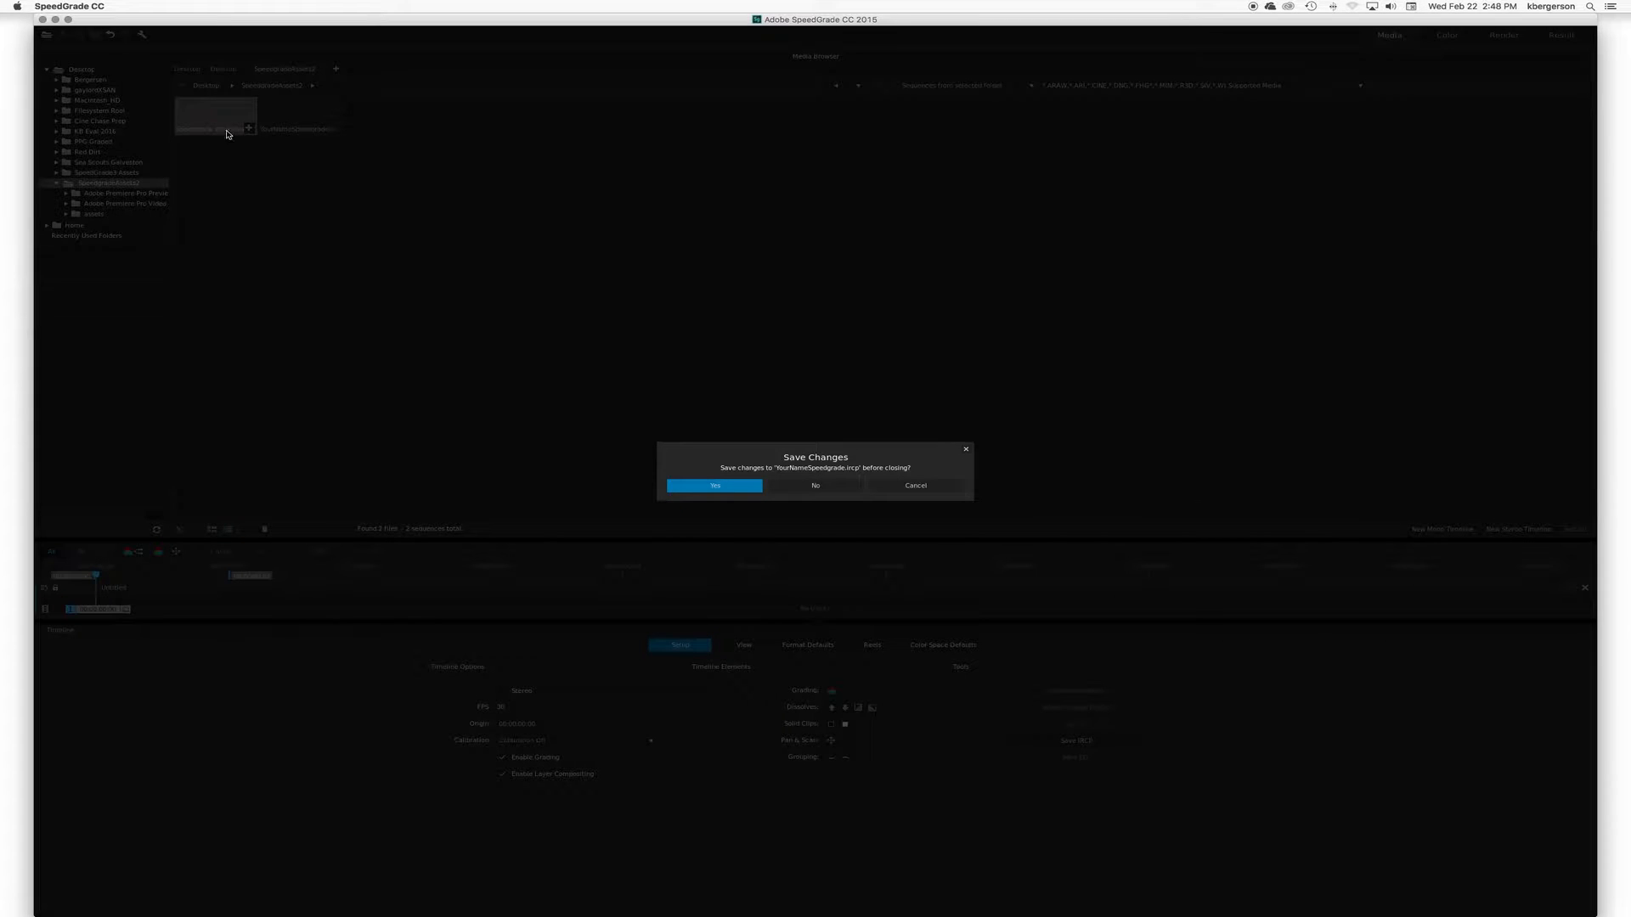
pyautogui.click(728, 481)
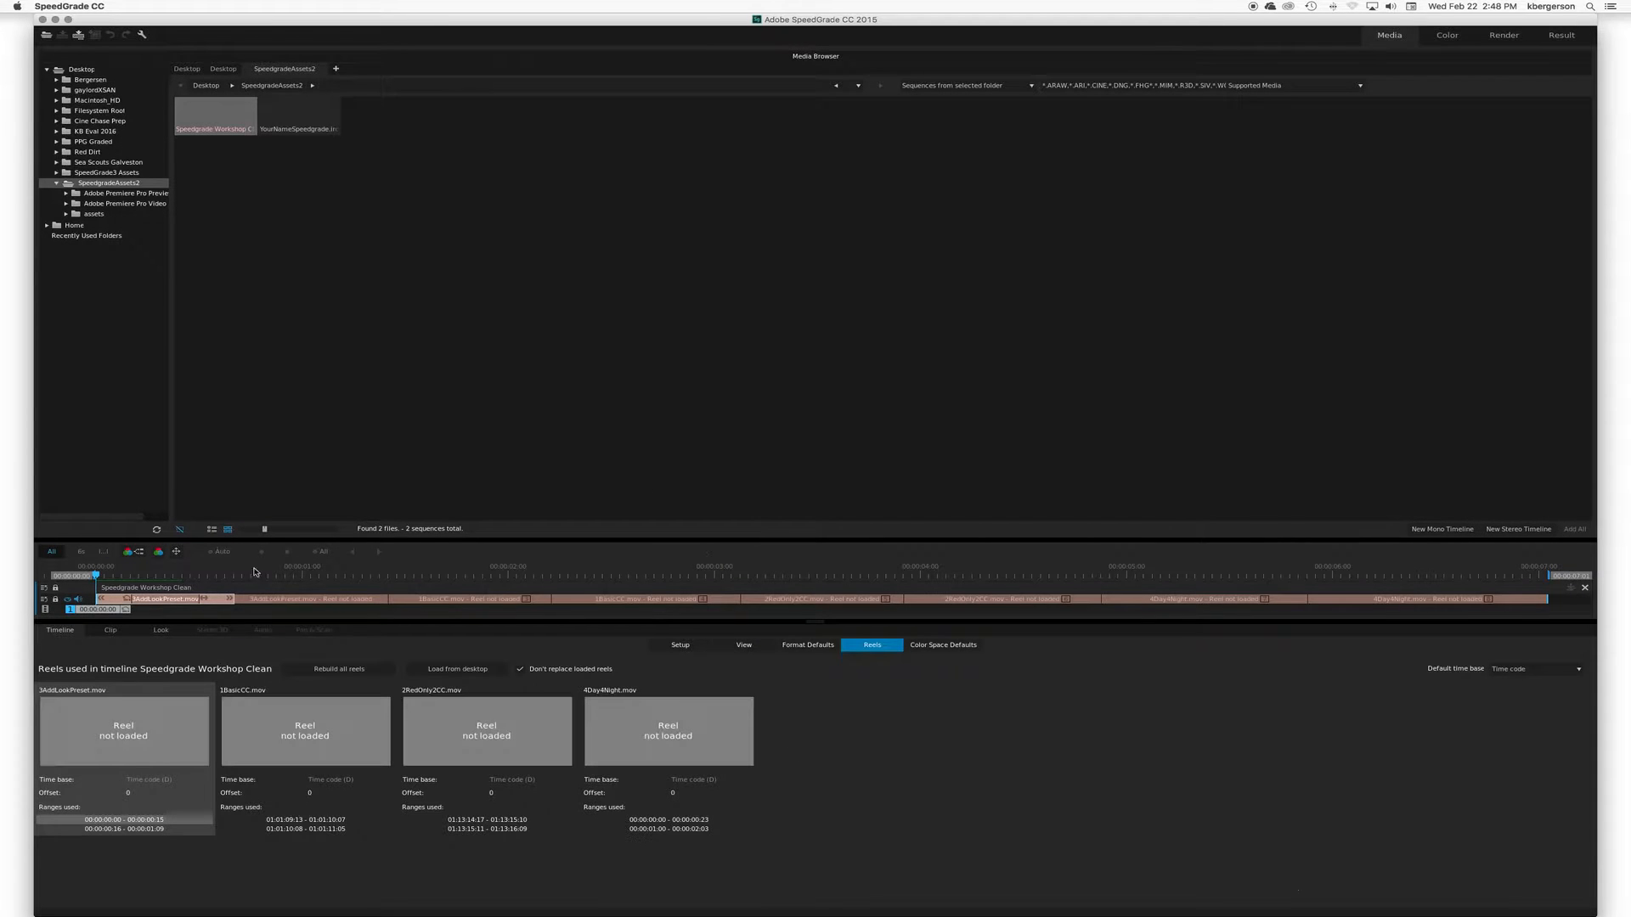
# - Load the timeline's missing reels from the clips in the assets folder, then dismiss the frame rate warning
pyautogui.moveTo(132, 577); pyautogui.dragTo(321, 617)
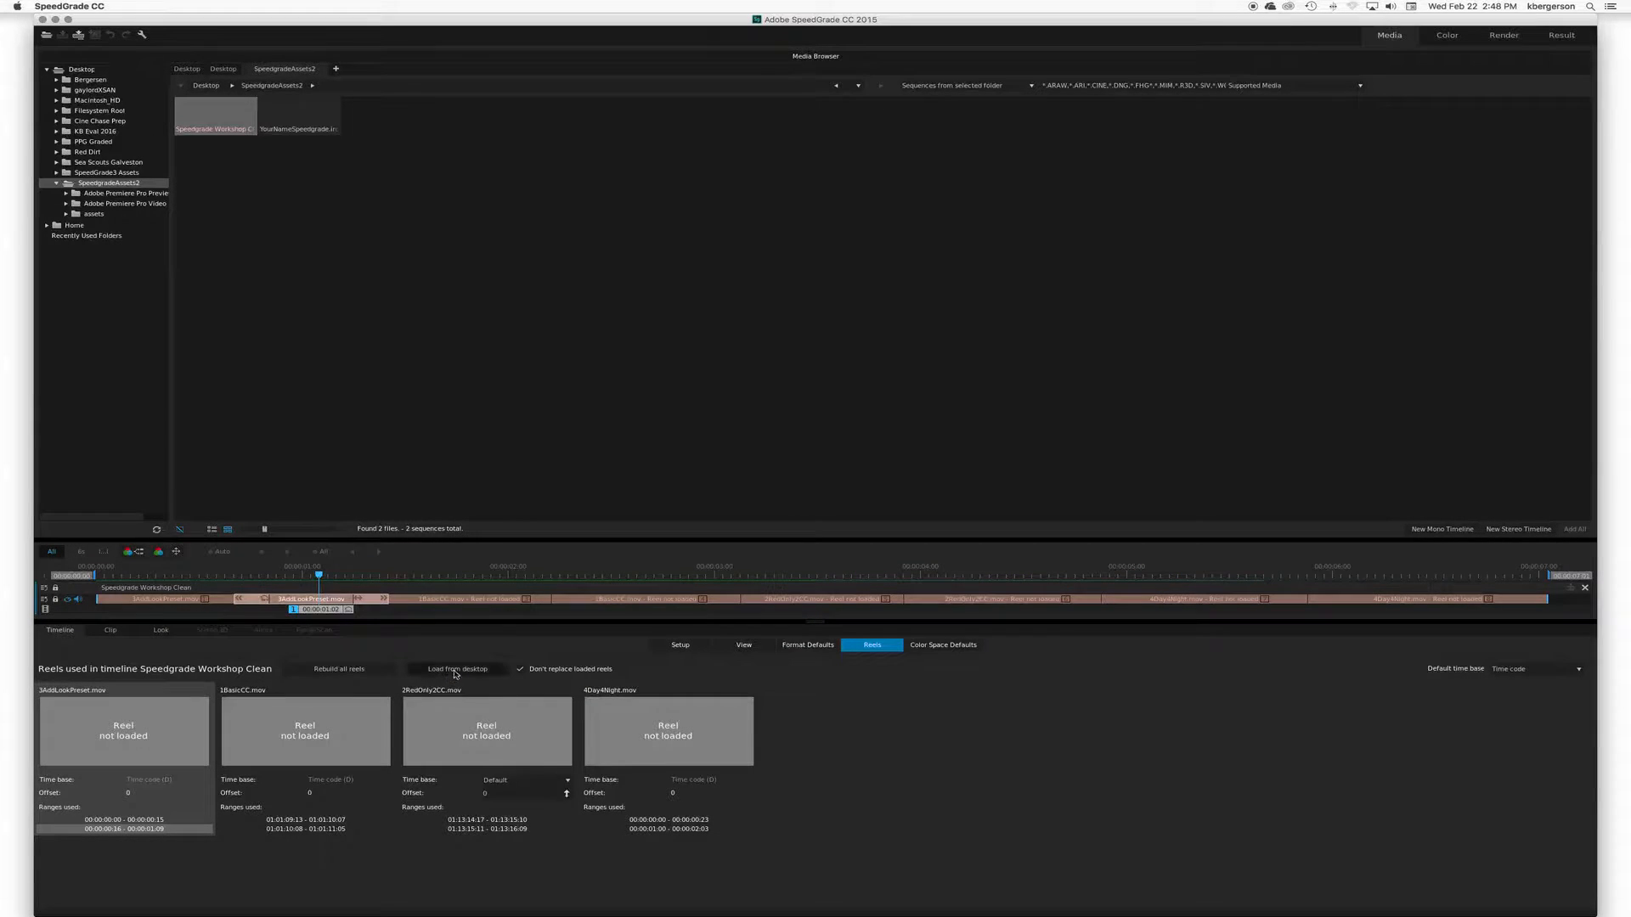
pyautogui.click(76, 215)
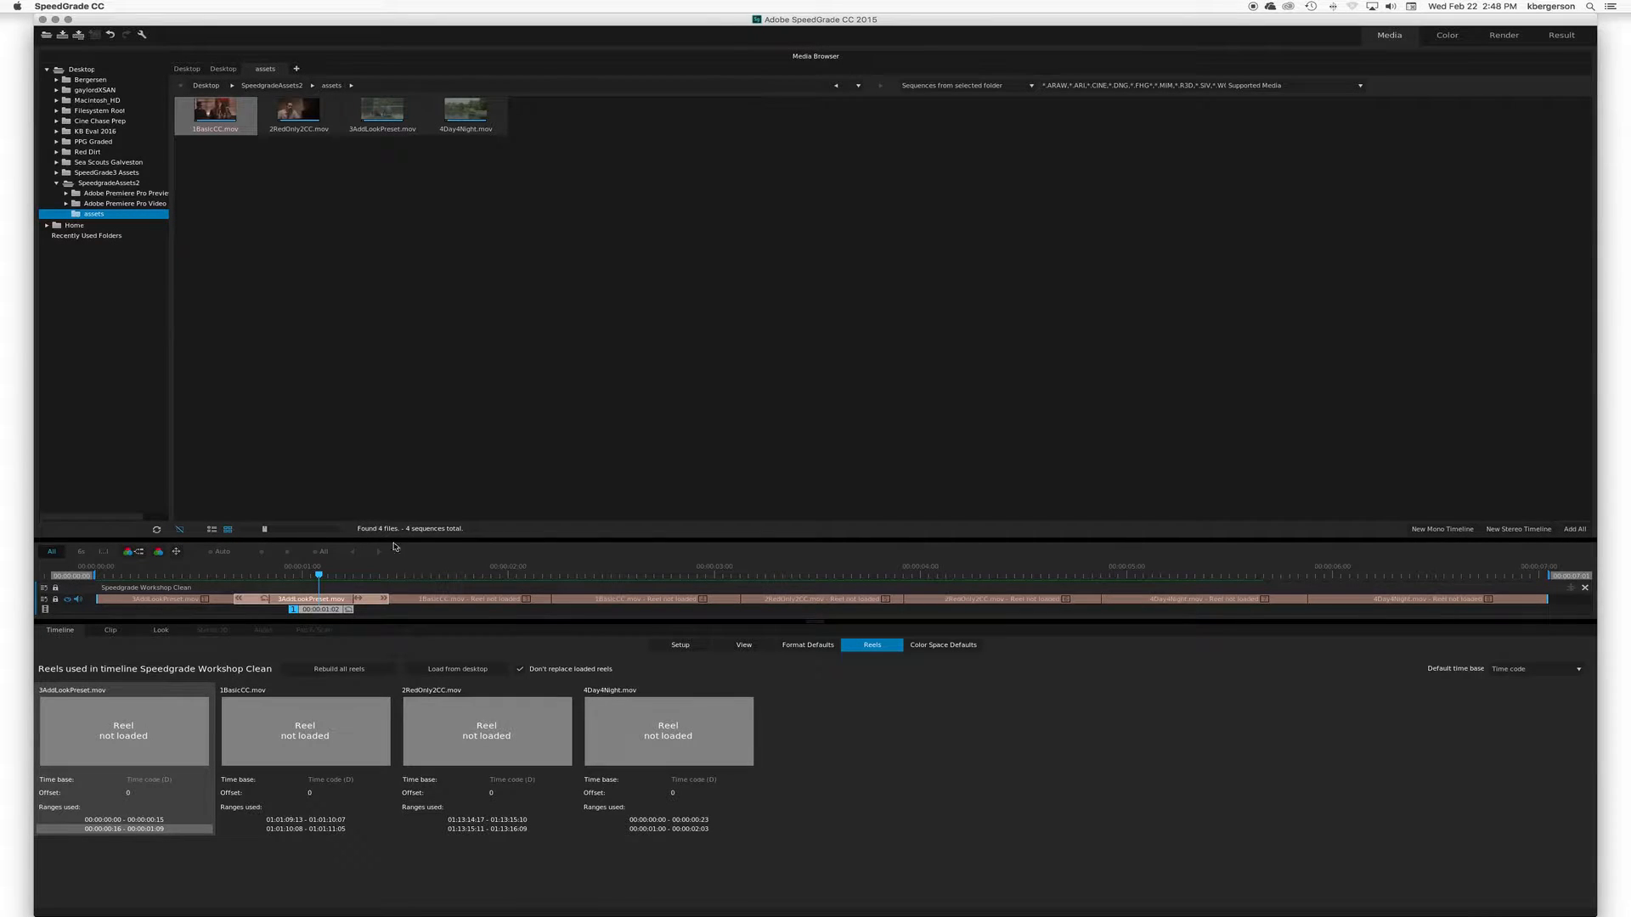
pyautogui.click(474, 673)
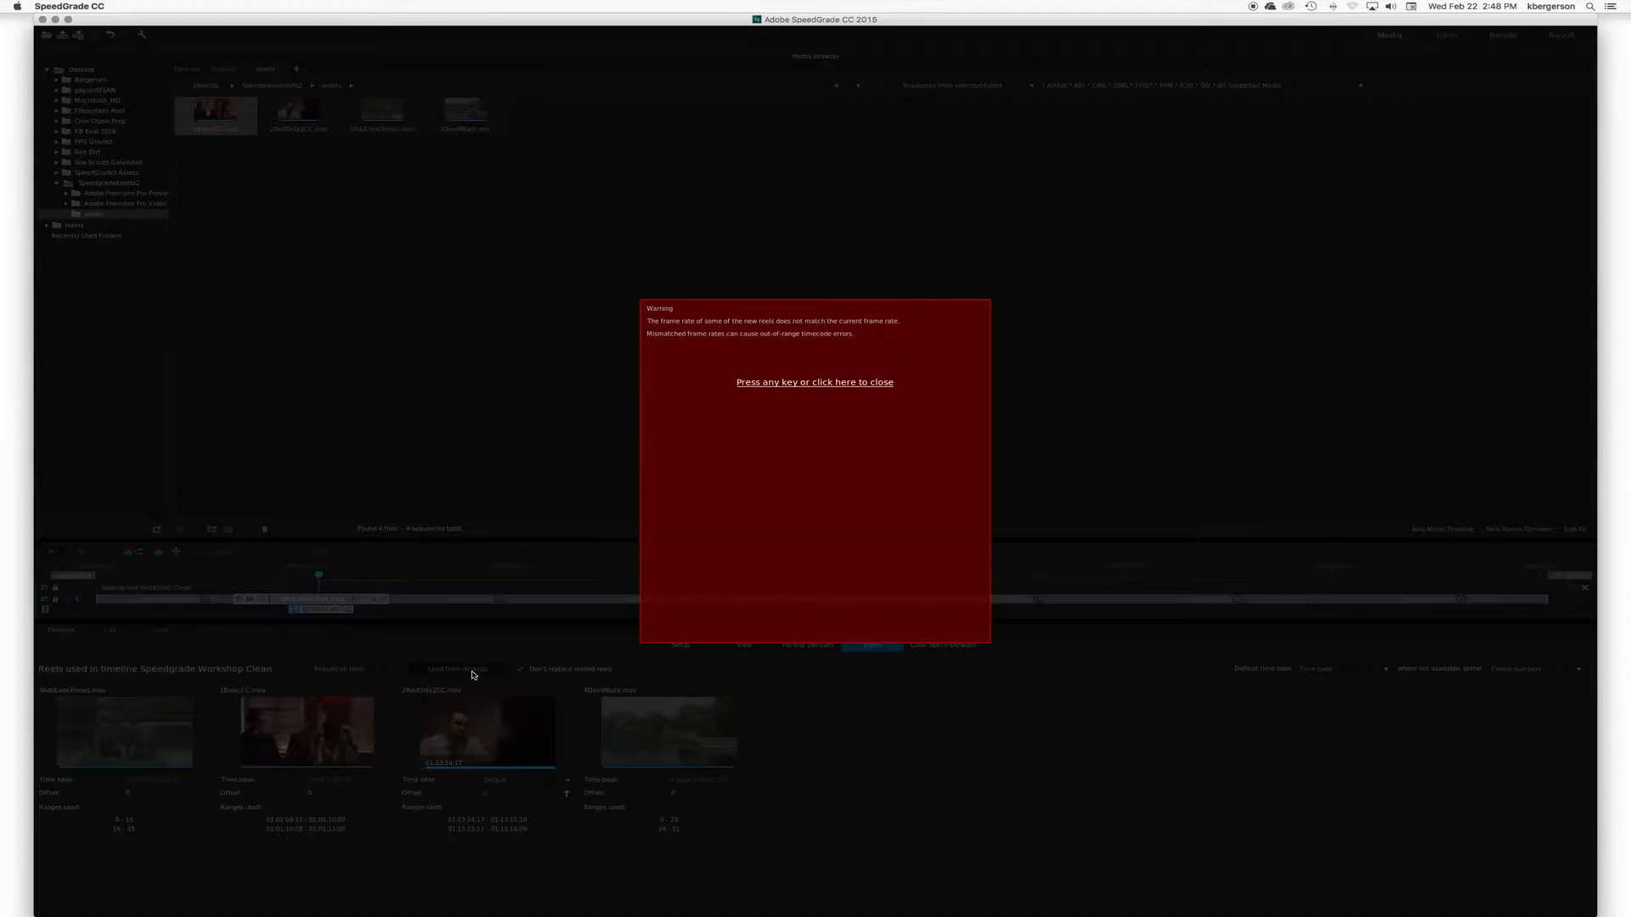
pyautogui.click(798, 383)
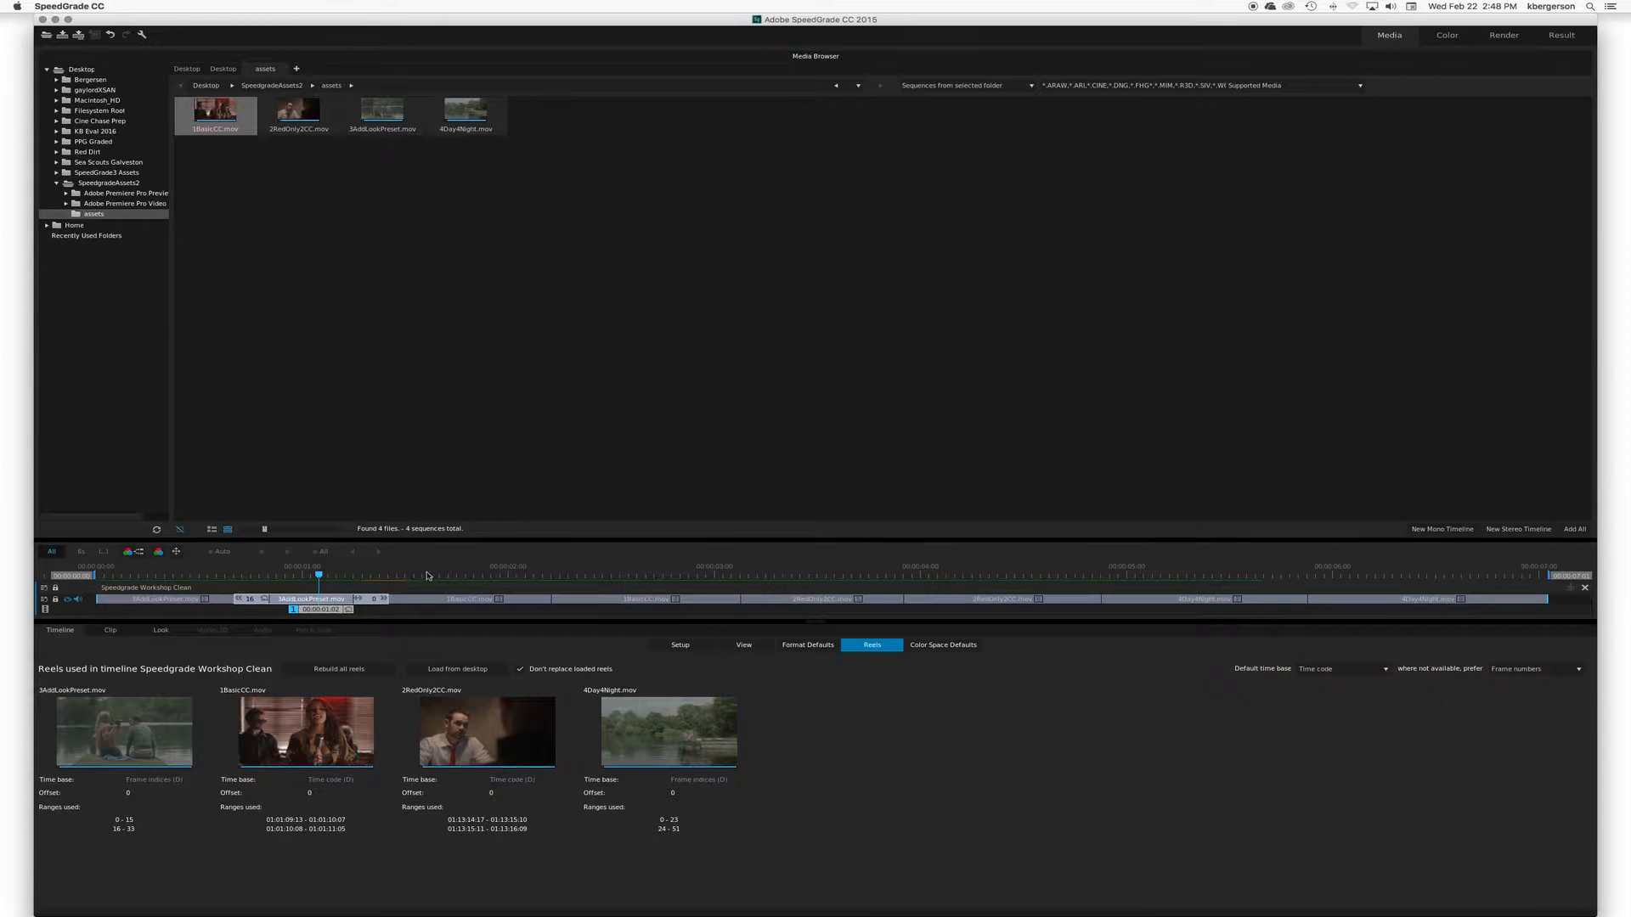
# - Switch to the Color workspace and show the Look controls for the 3AddLookPreset.mov clip
pyautogui.moveTo(321, 582); pyautogui.dragTo(319, 670)
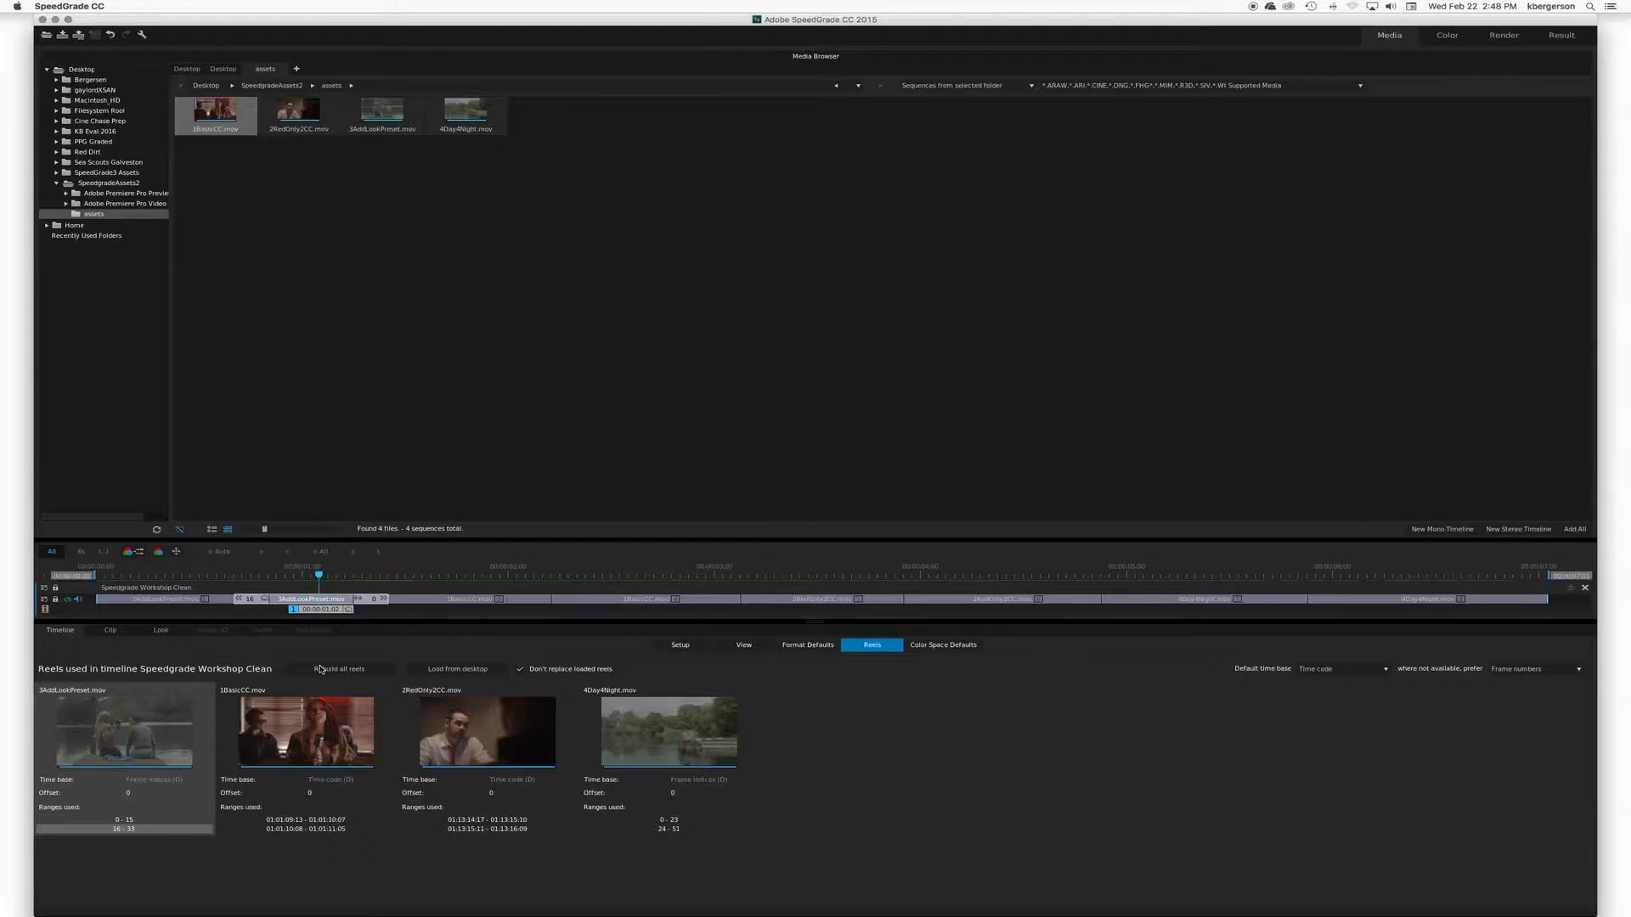
pyautogui.click(1446, 37)
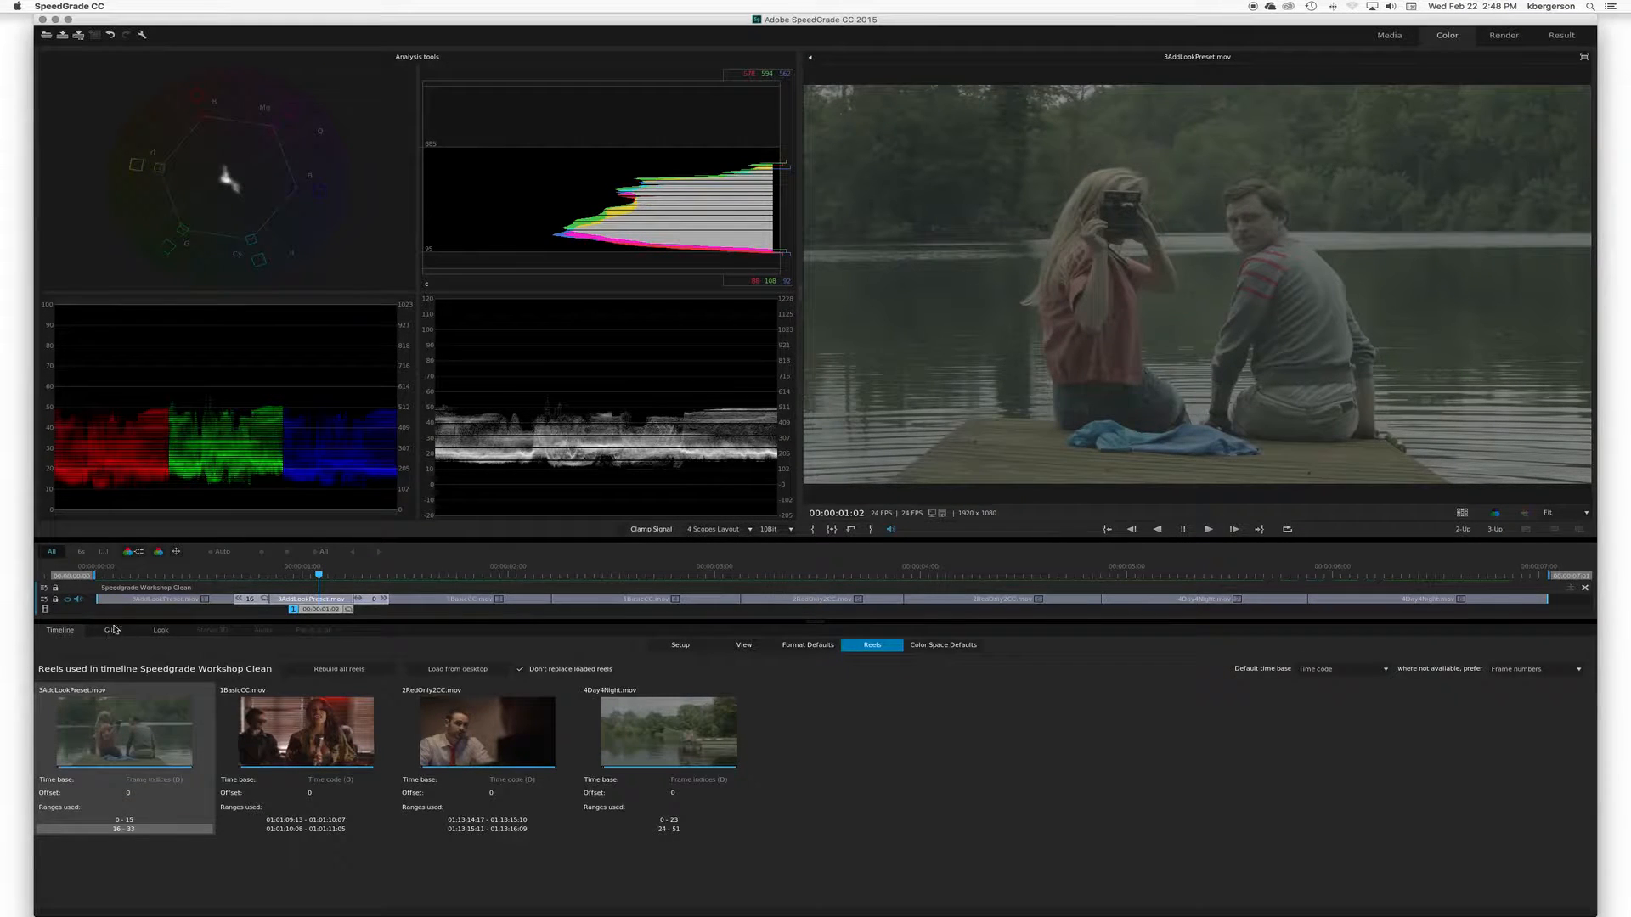
pyautogui.click(160, 631)
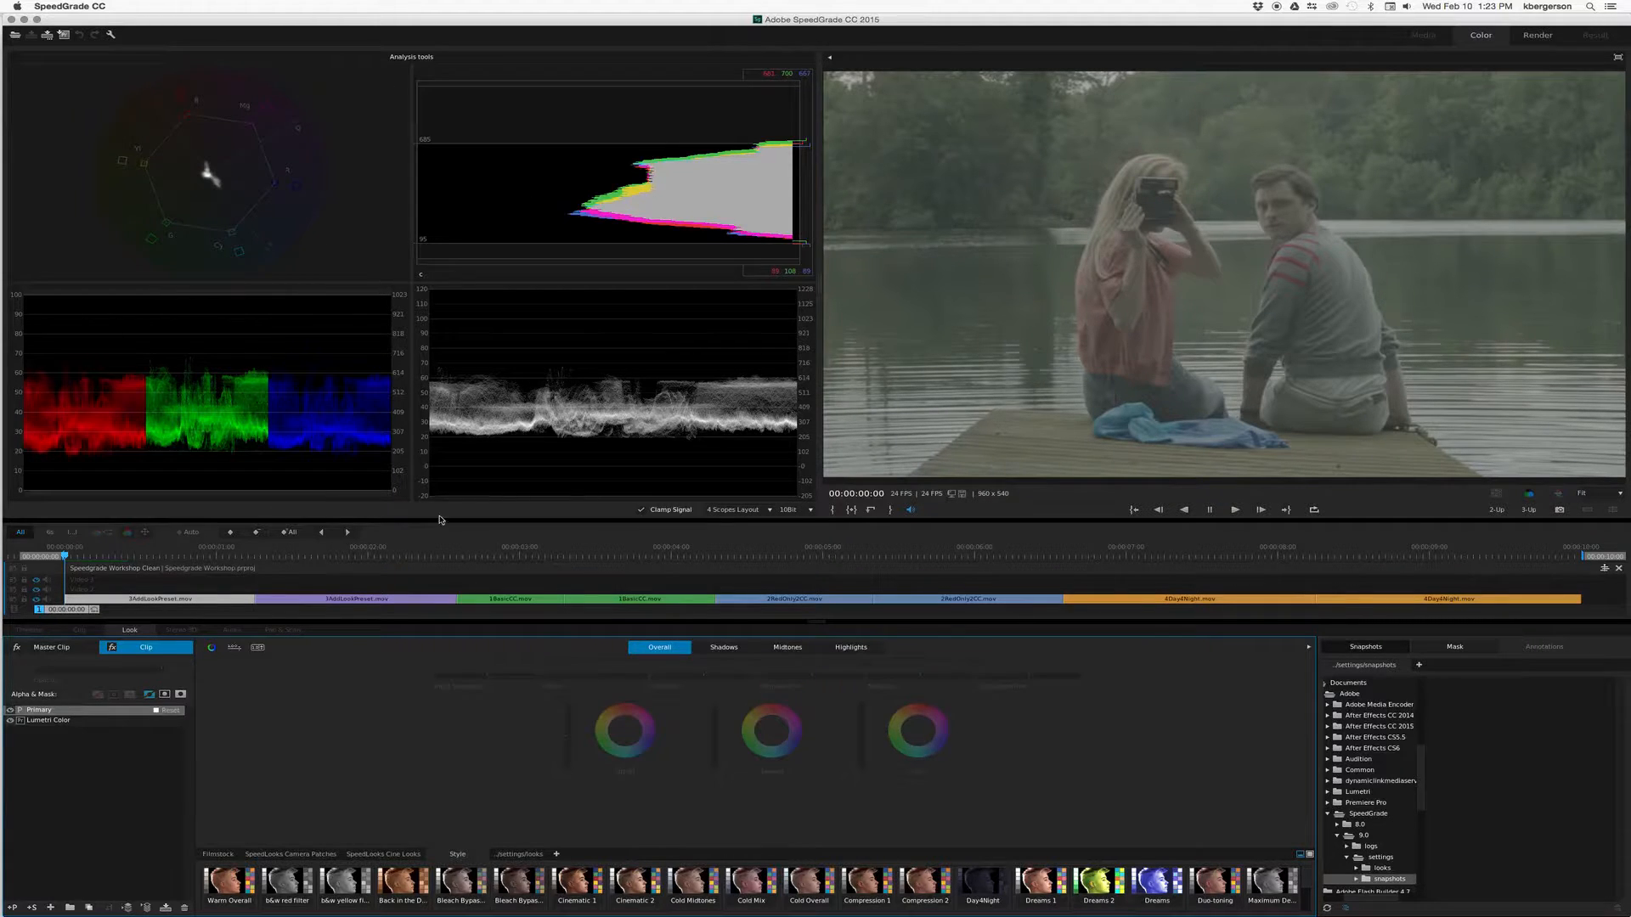
# - Review the scope layout choices and the scope types offered for the RGB parade
pyautogui.click(772, 509)
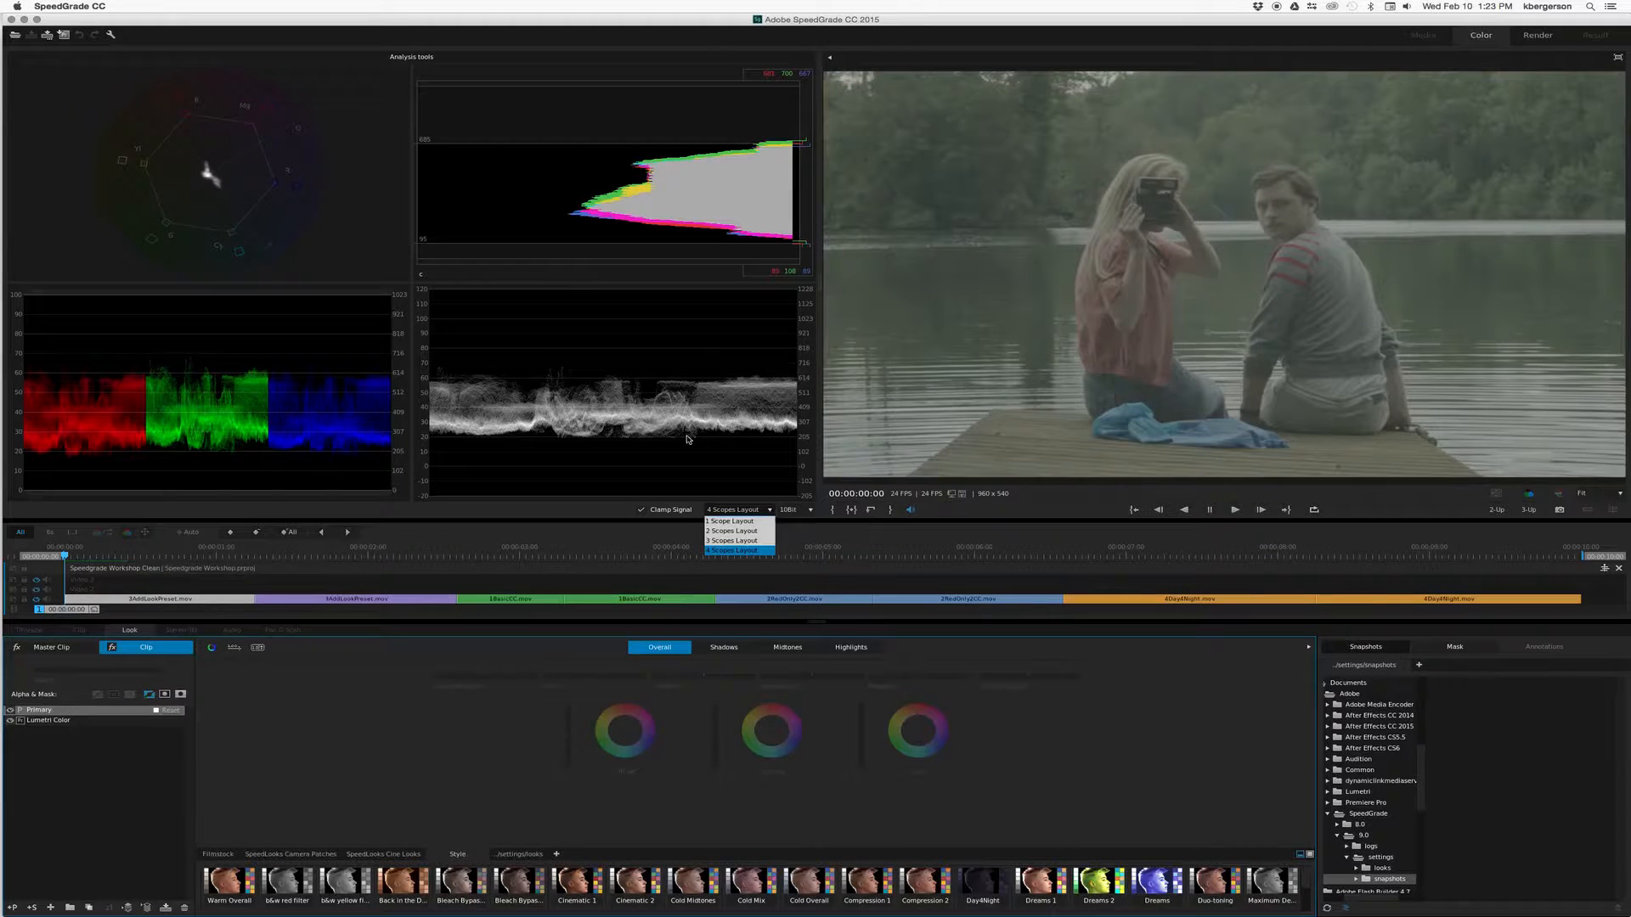
pyautogui.click(268, 395)
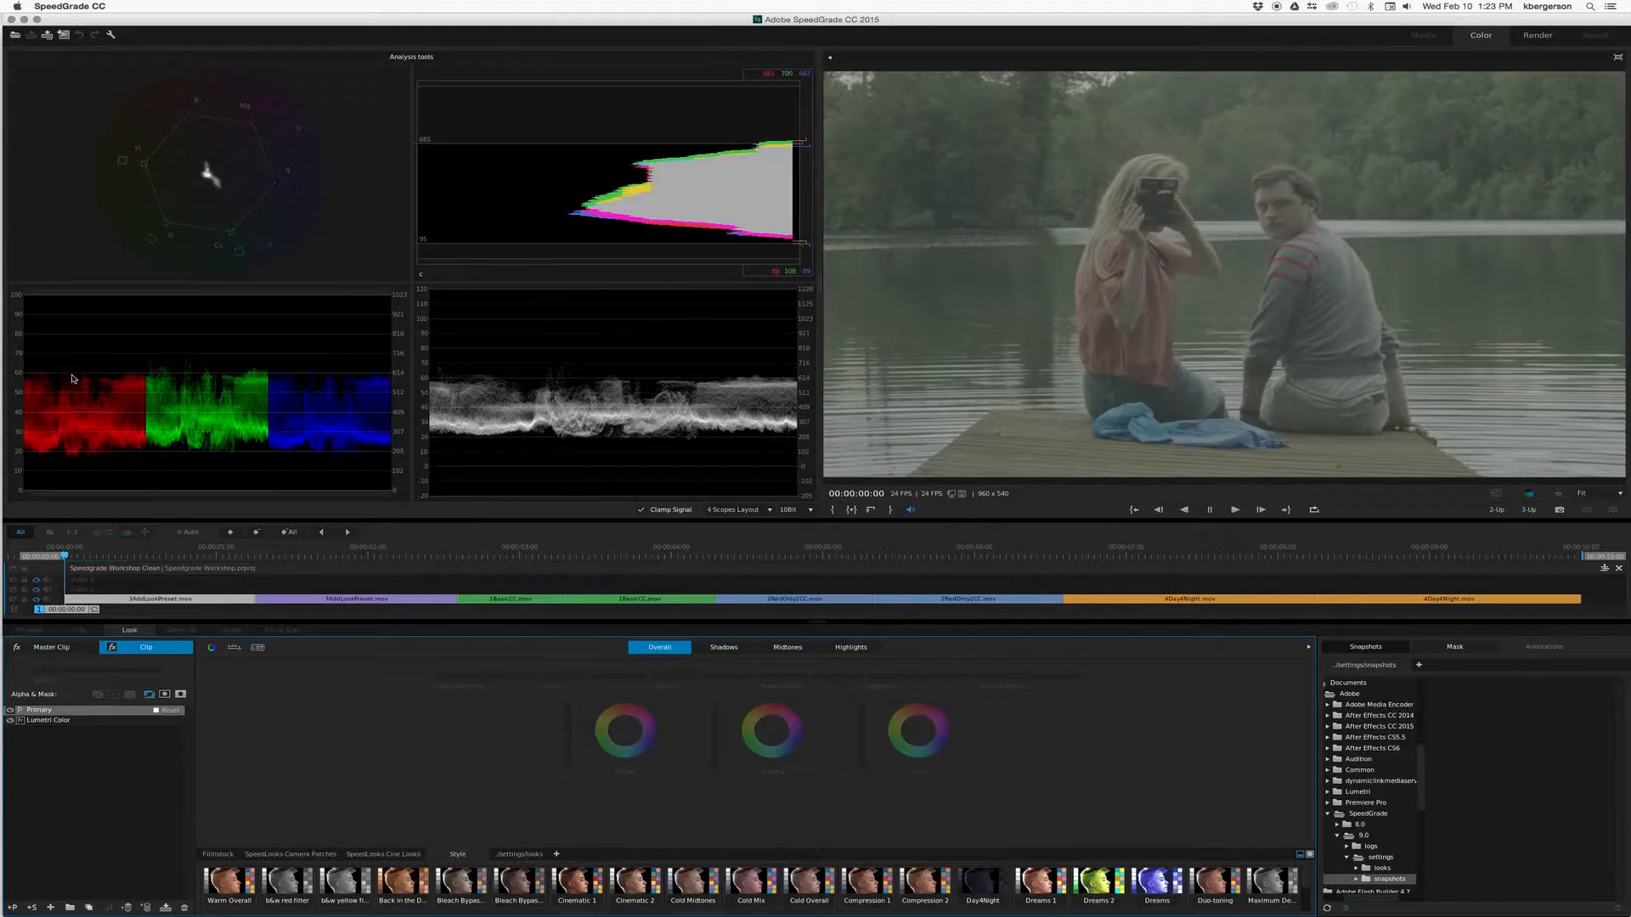
pyautogui.rightClick(218, 391)
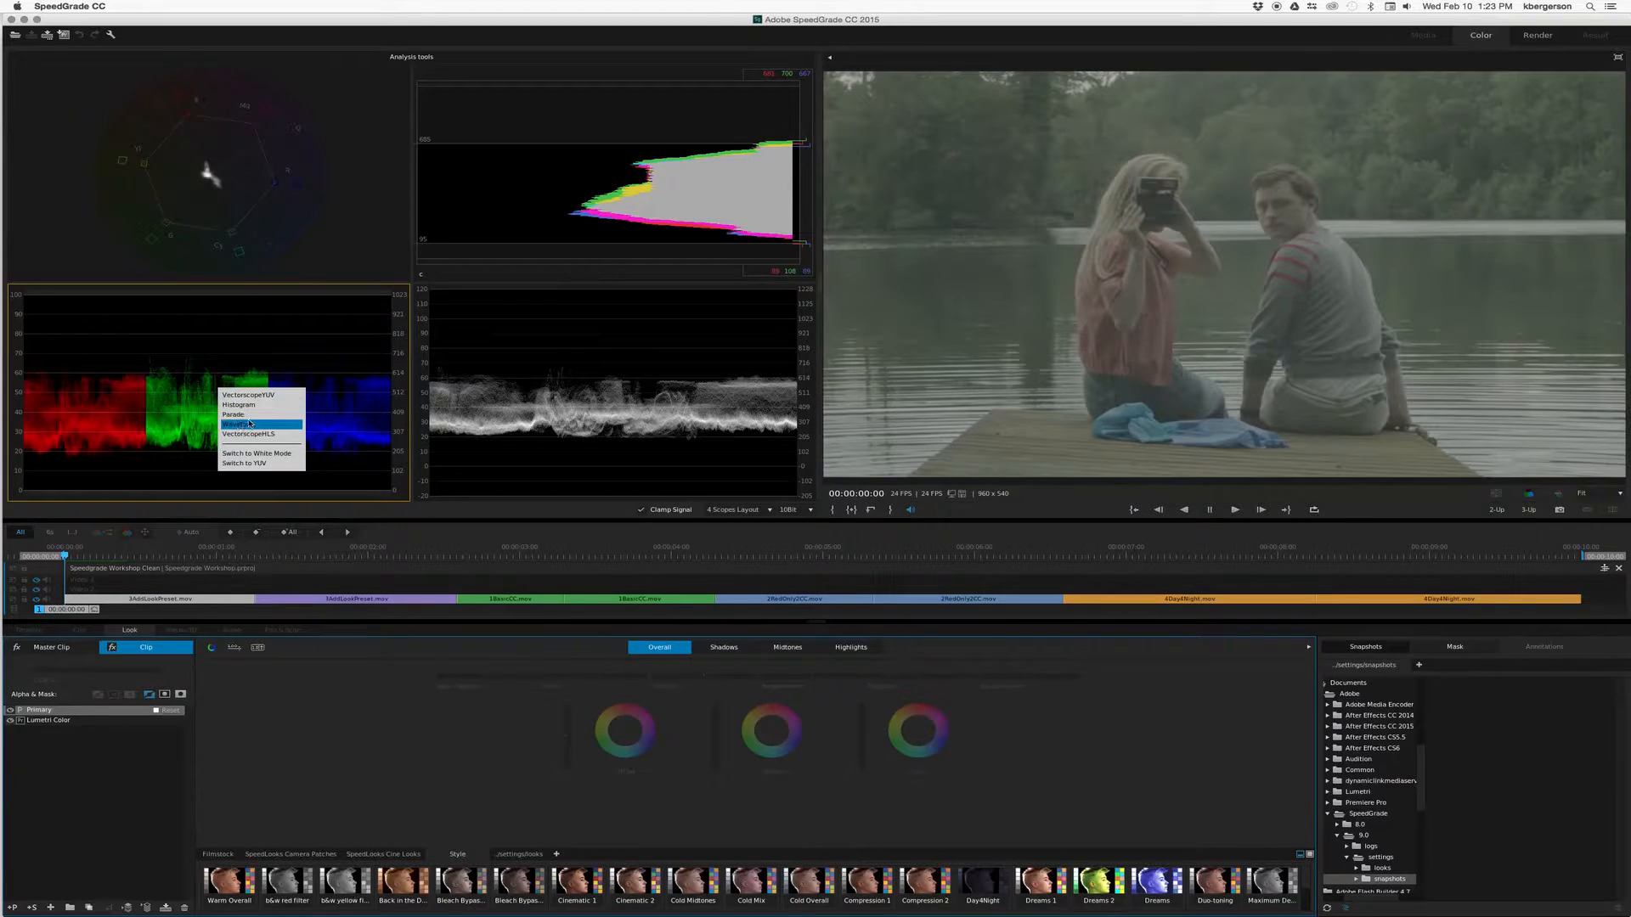
# - Set the luma scope to Waveform and switch it to RGB mode
pyautogui.rightClick(603, 413)
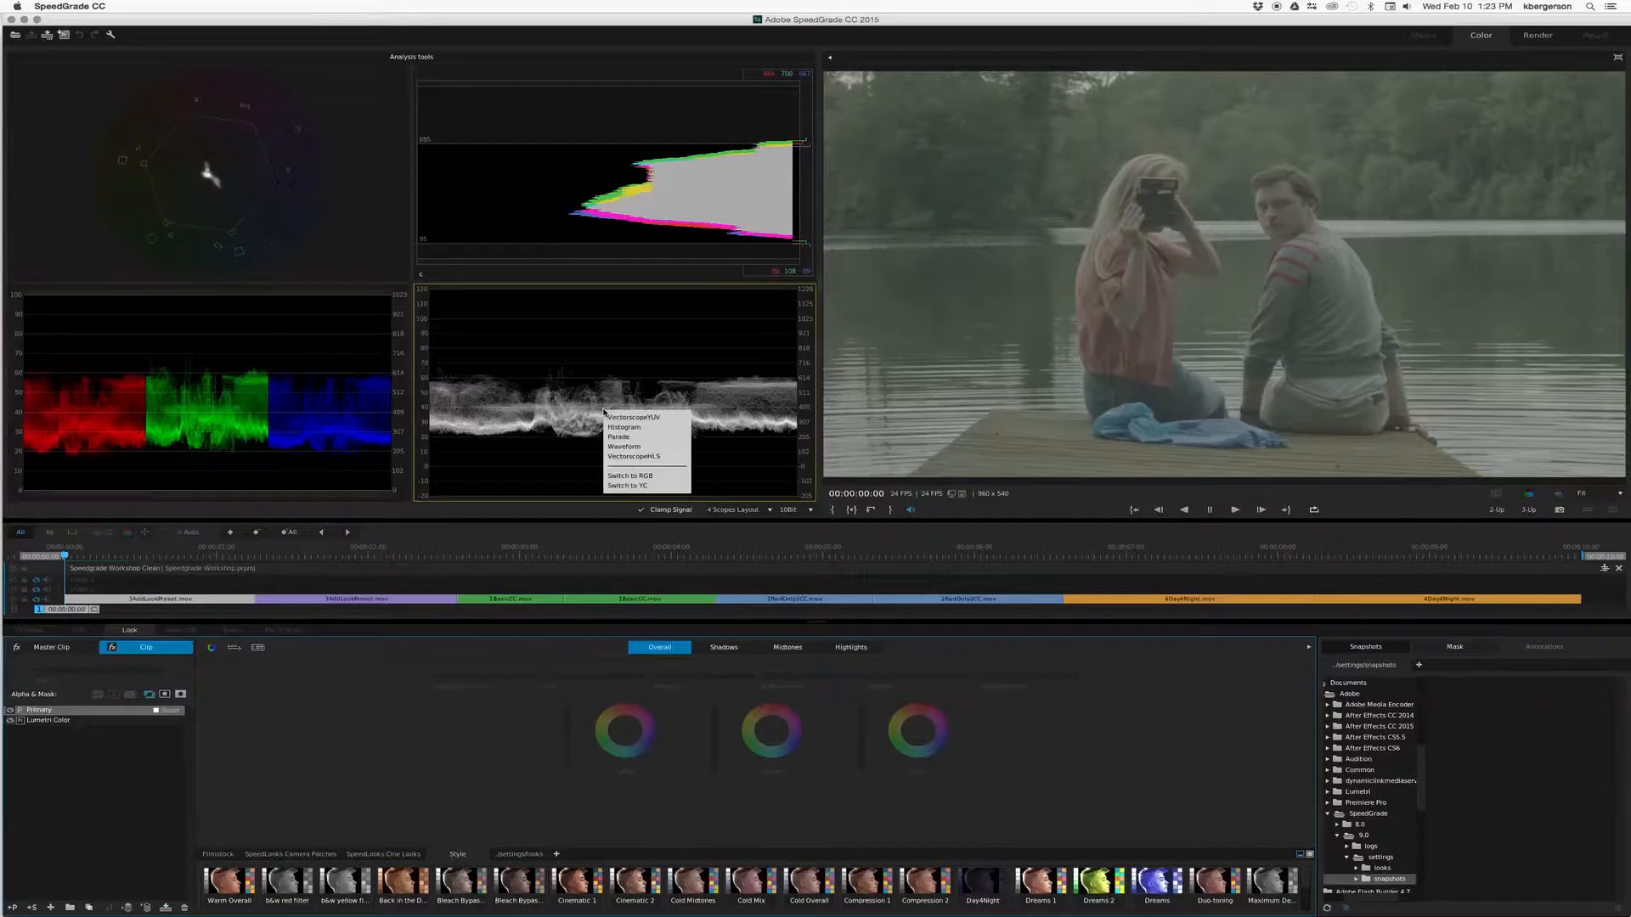
pyautogui.click(621, 449)
pyautogui.rightClick(628, 431)
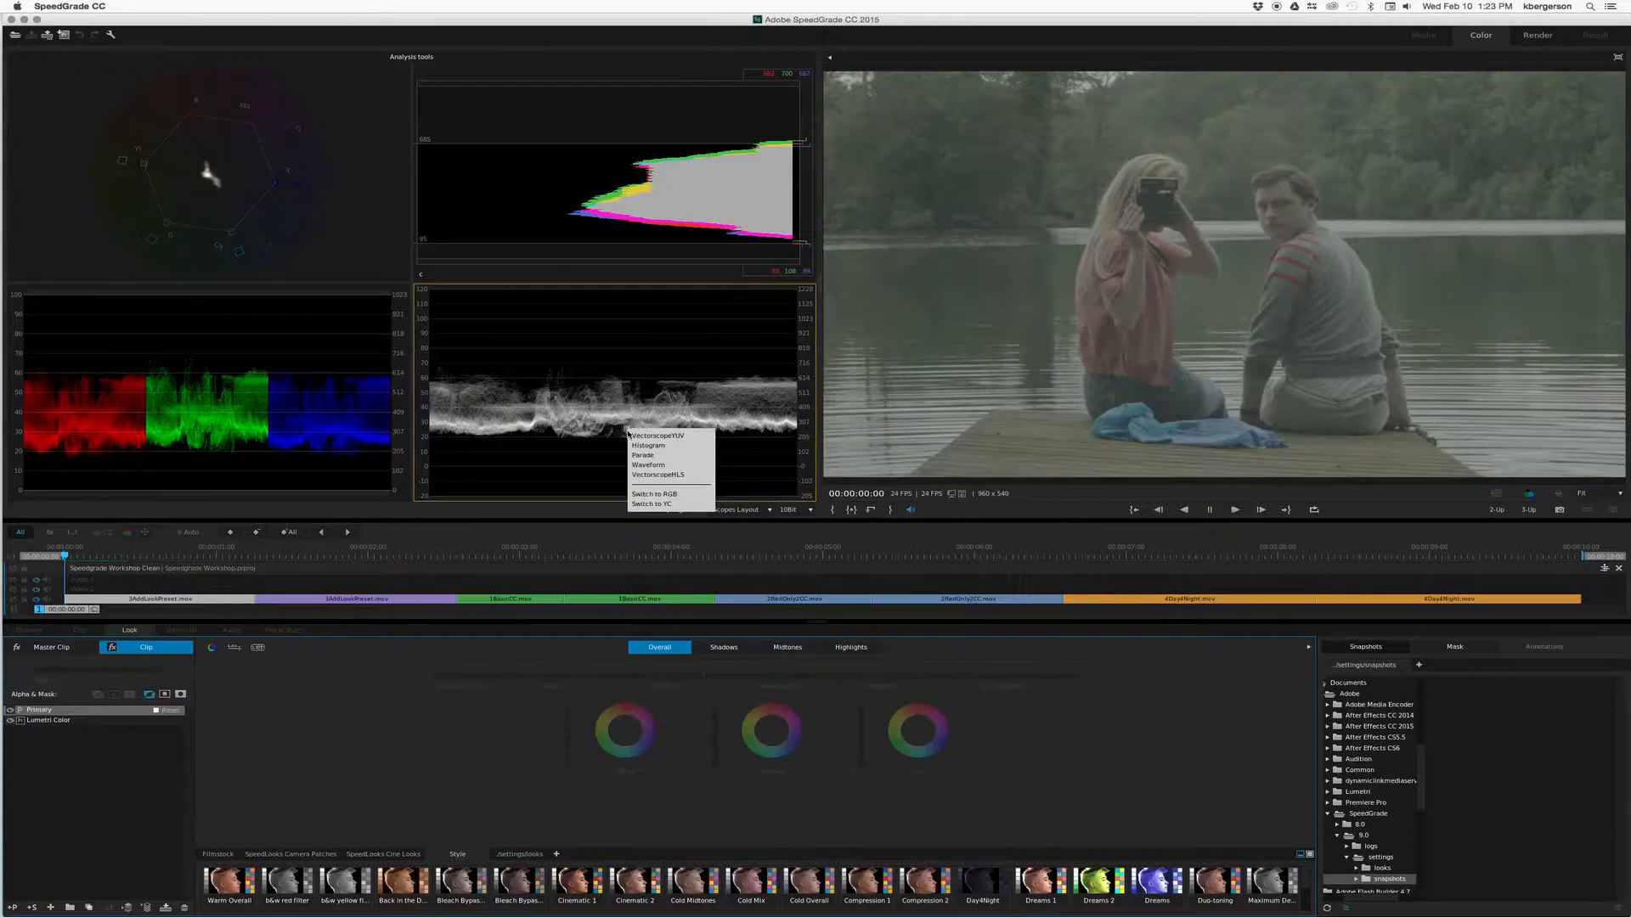
pyautogui.click(639, 492)
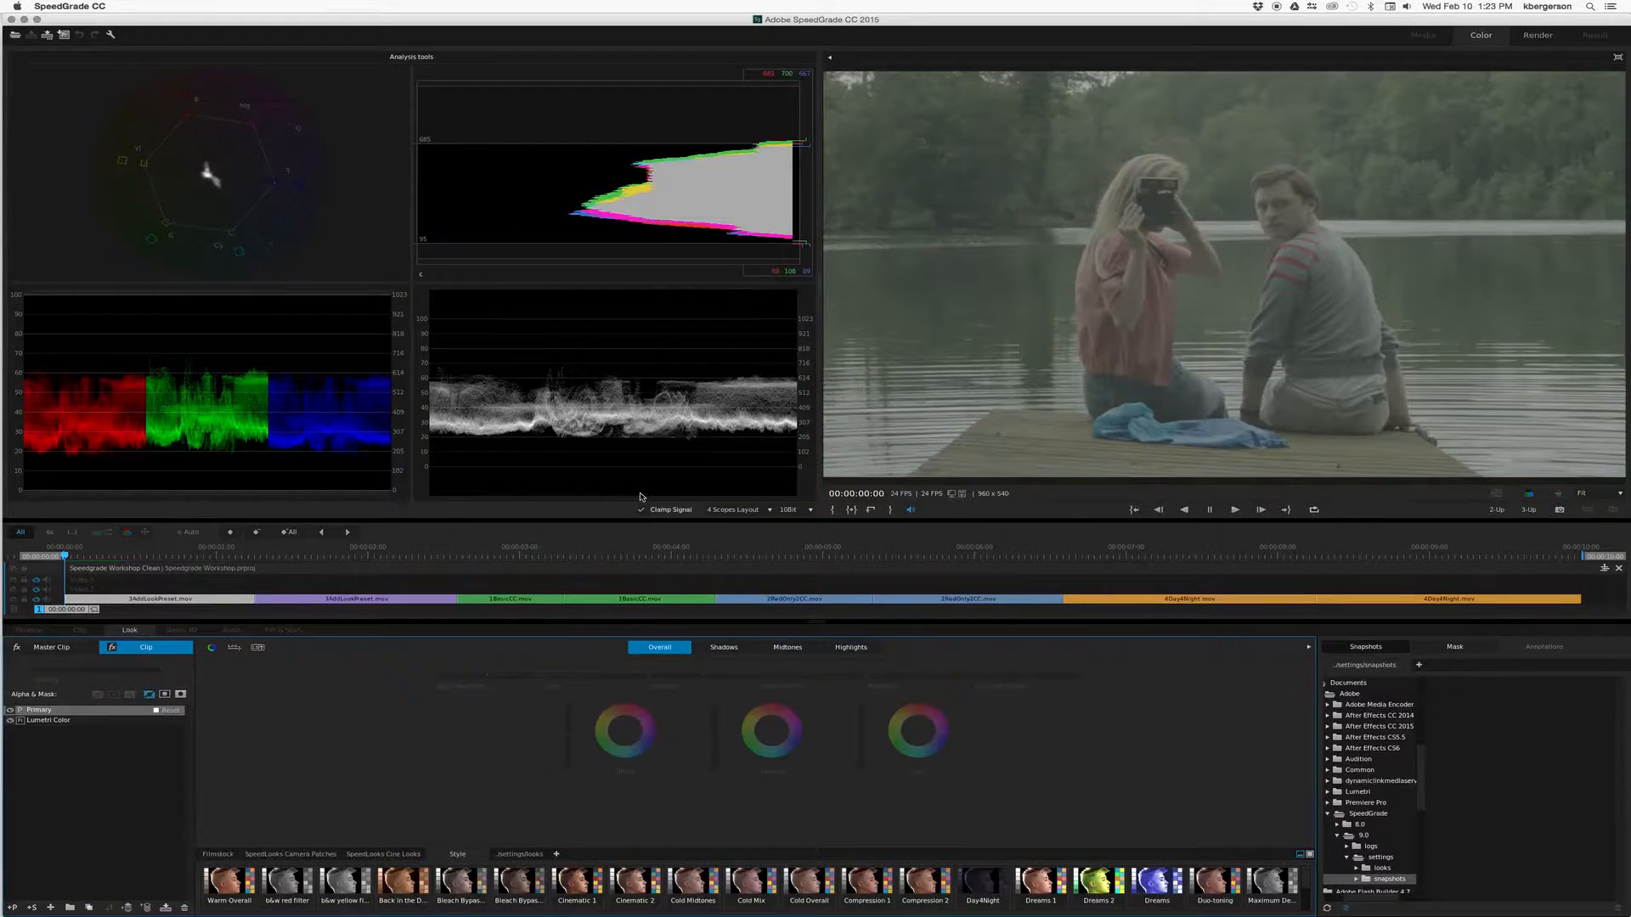
# - Switch the waveform scope to YC mode and return it to its luma display
pyautogui.rightClick(654, 402)
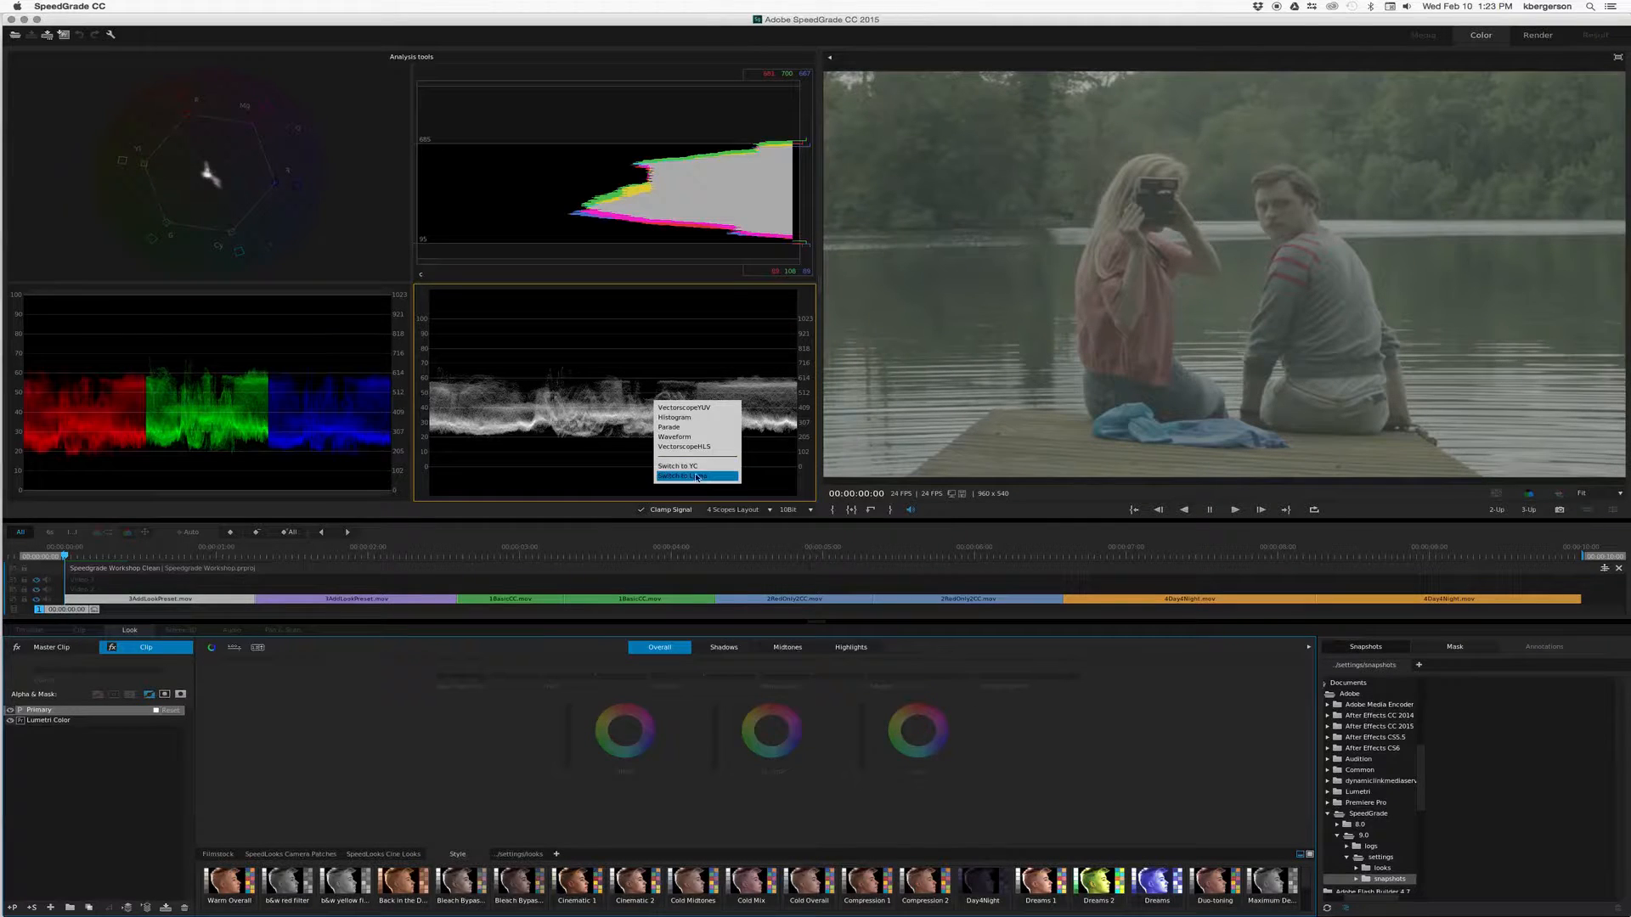
pyautogui.click(652, 416)
pyautogui.rightClick(650, 412)
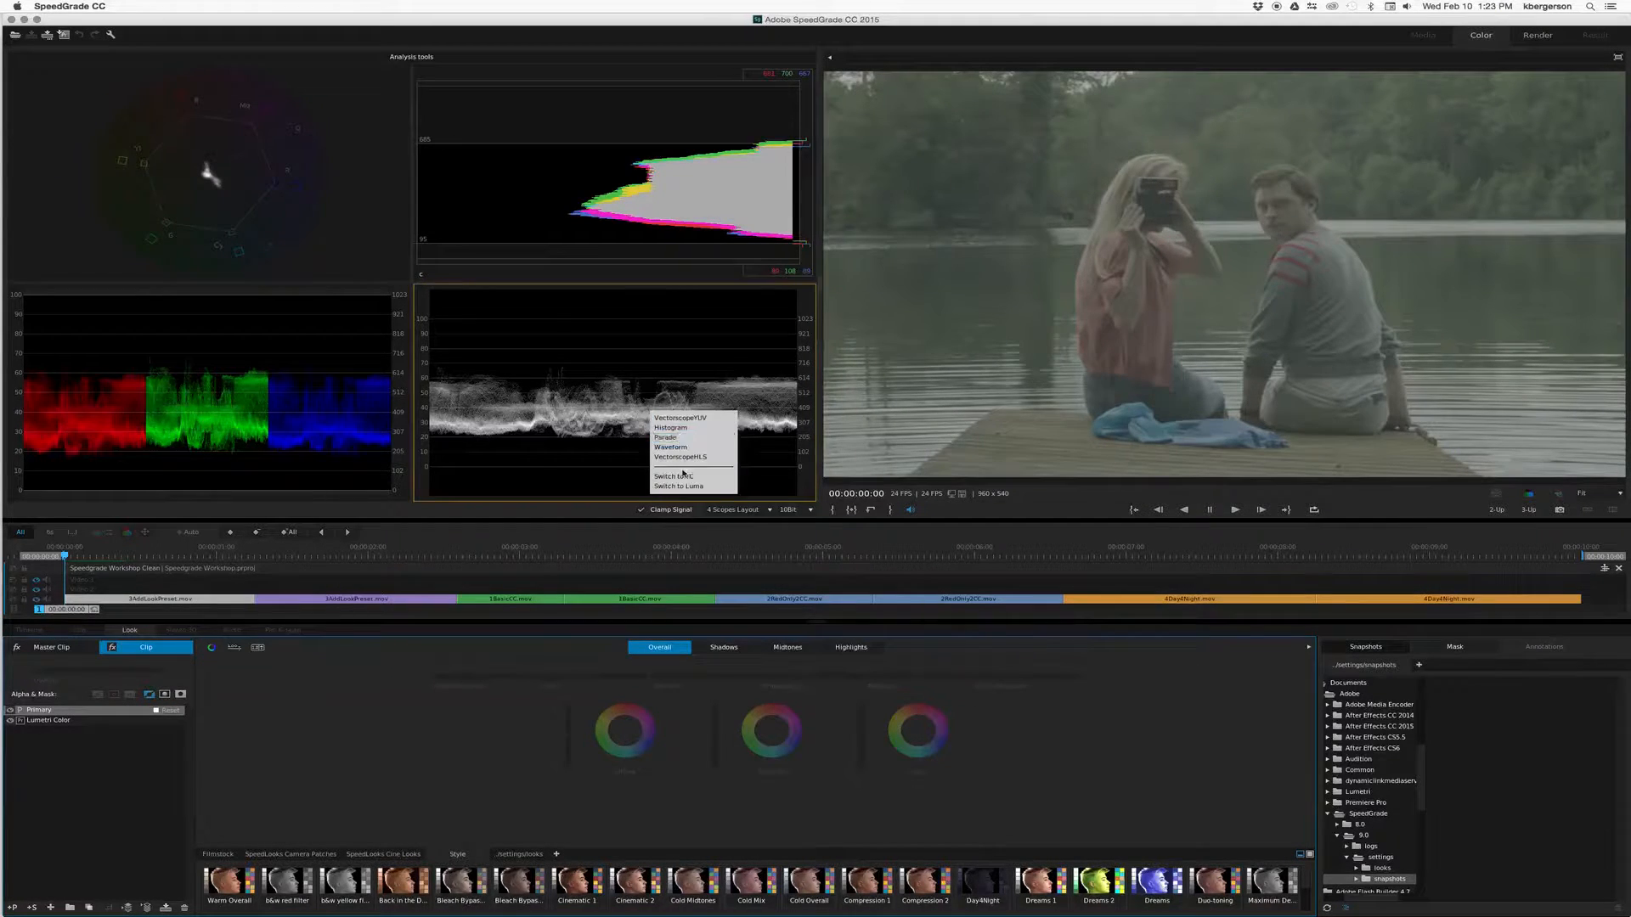
pyautogui.click(655, 401)
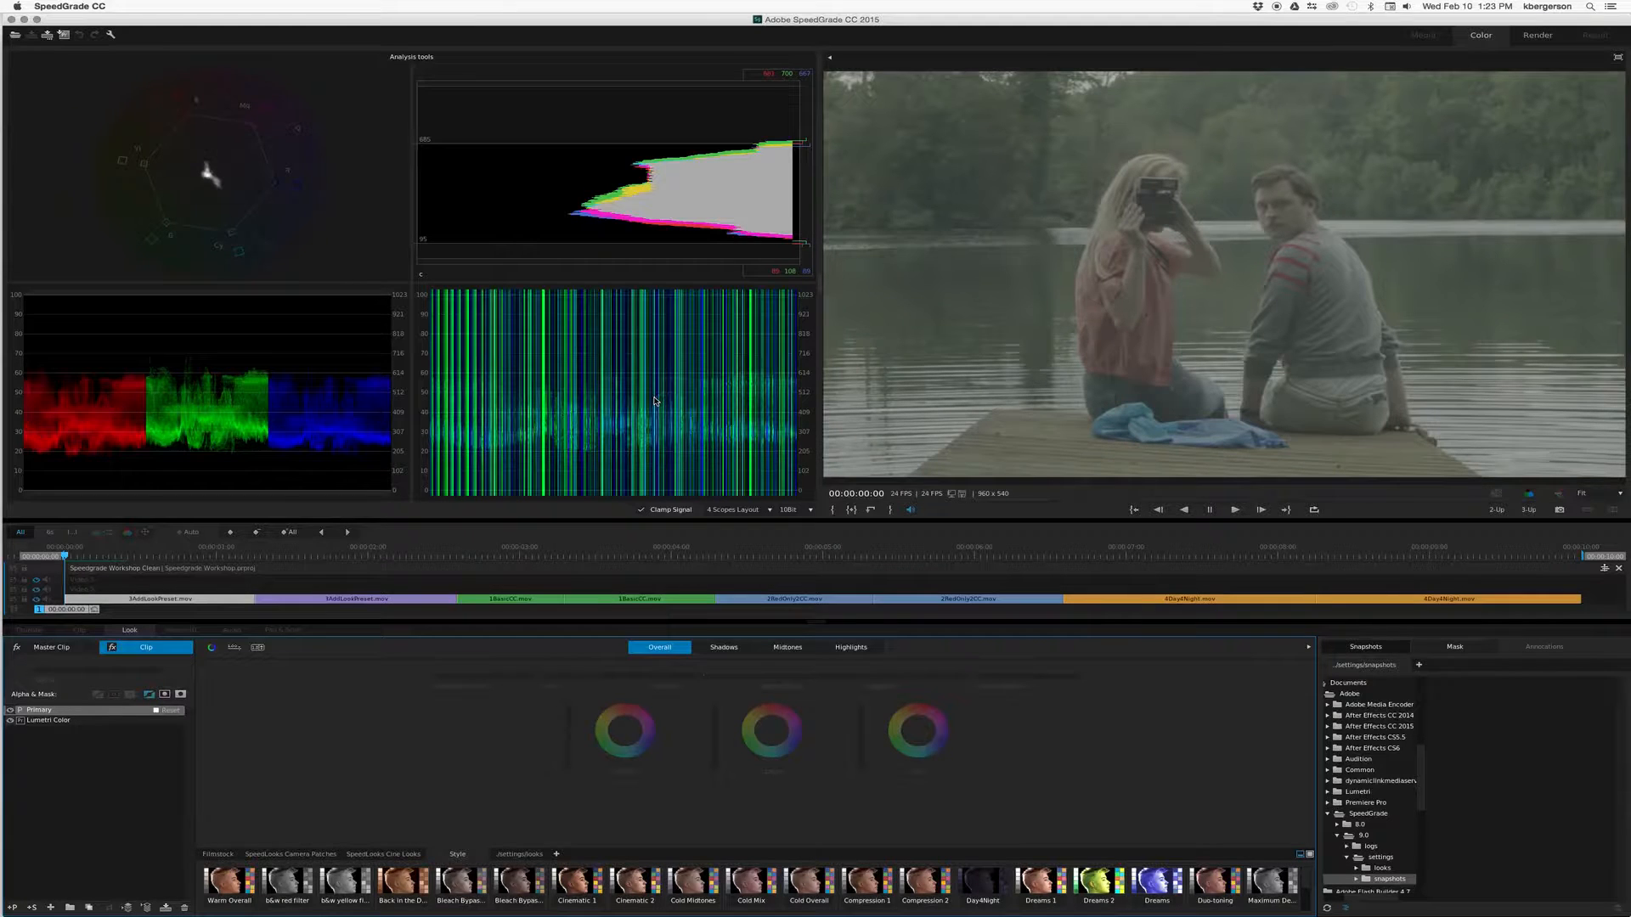
pyautogui.rightClick(672, 400)
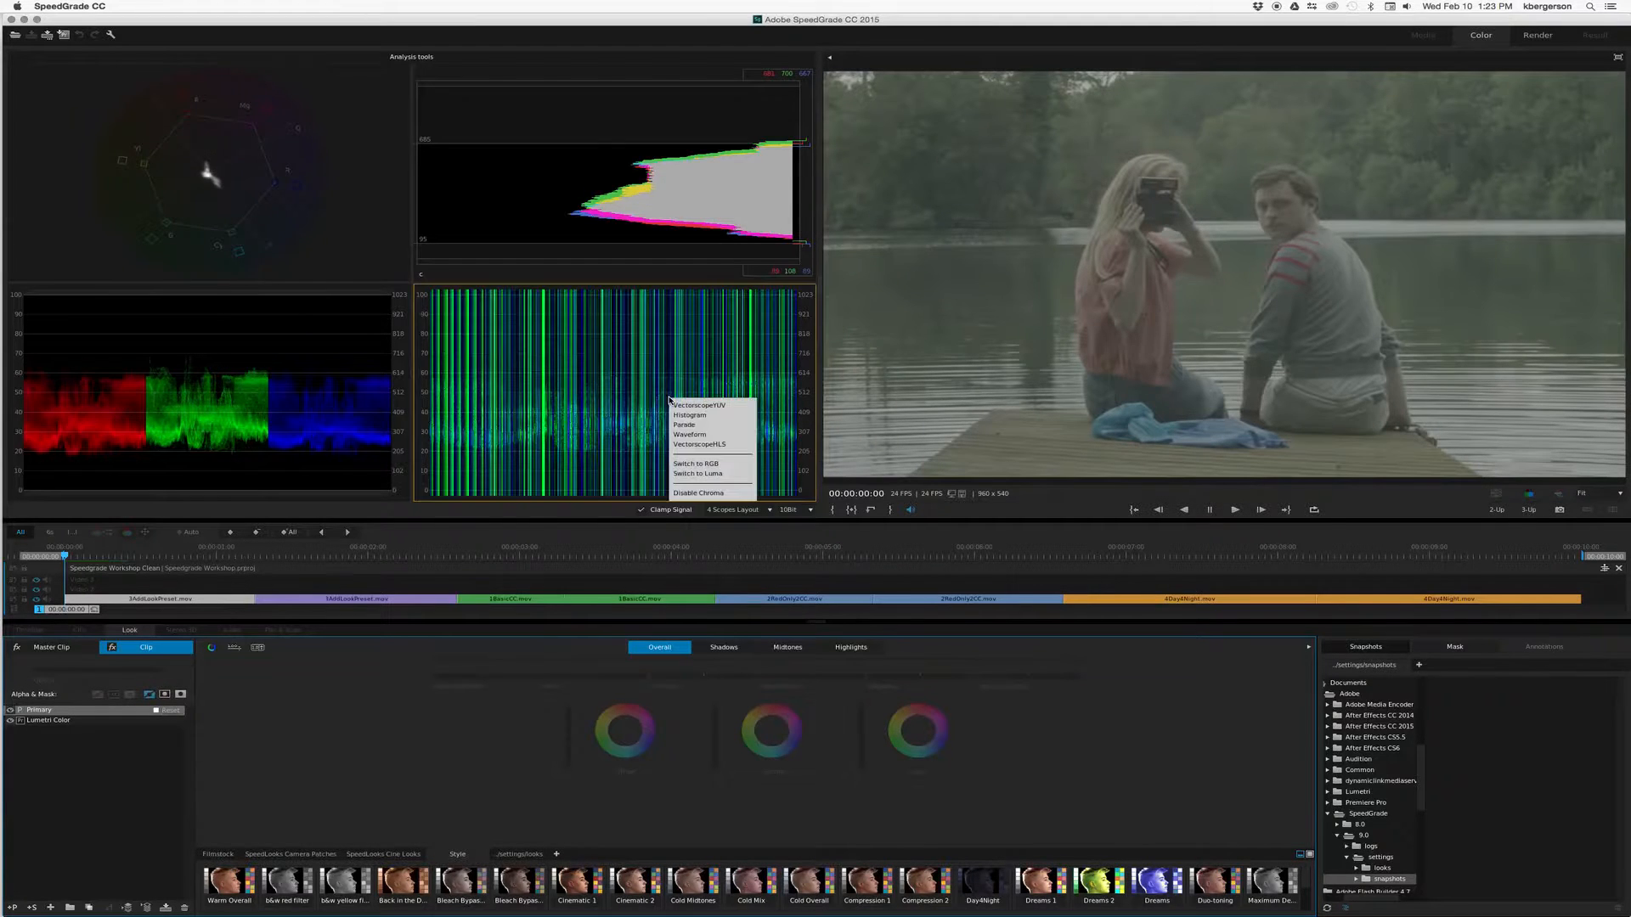
pyautogui.click(693, 491)
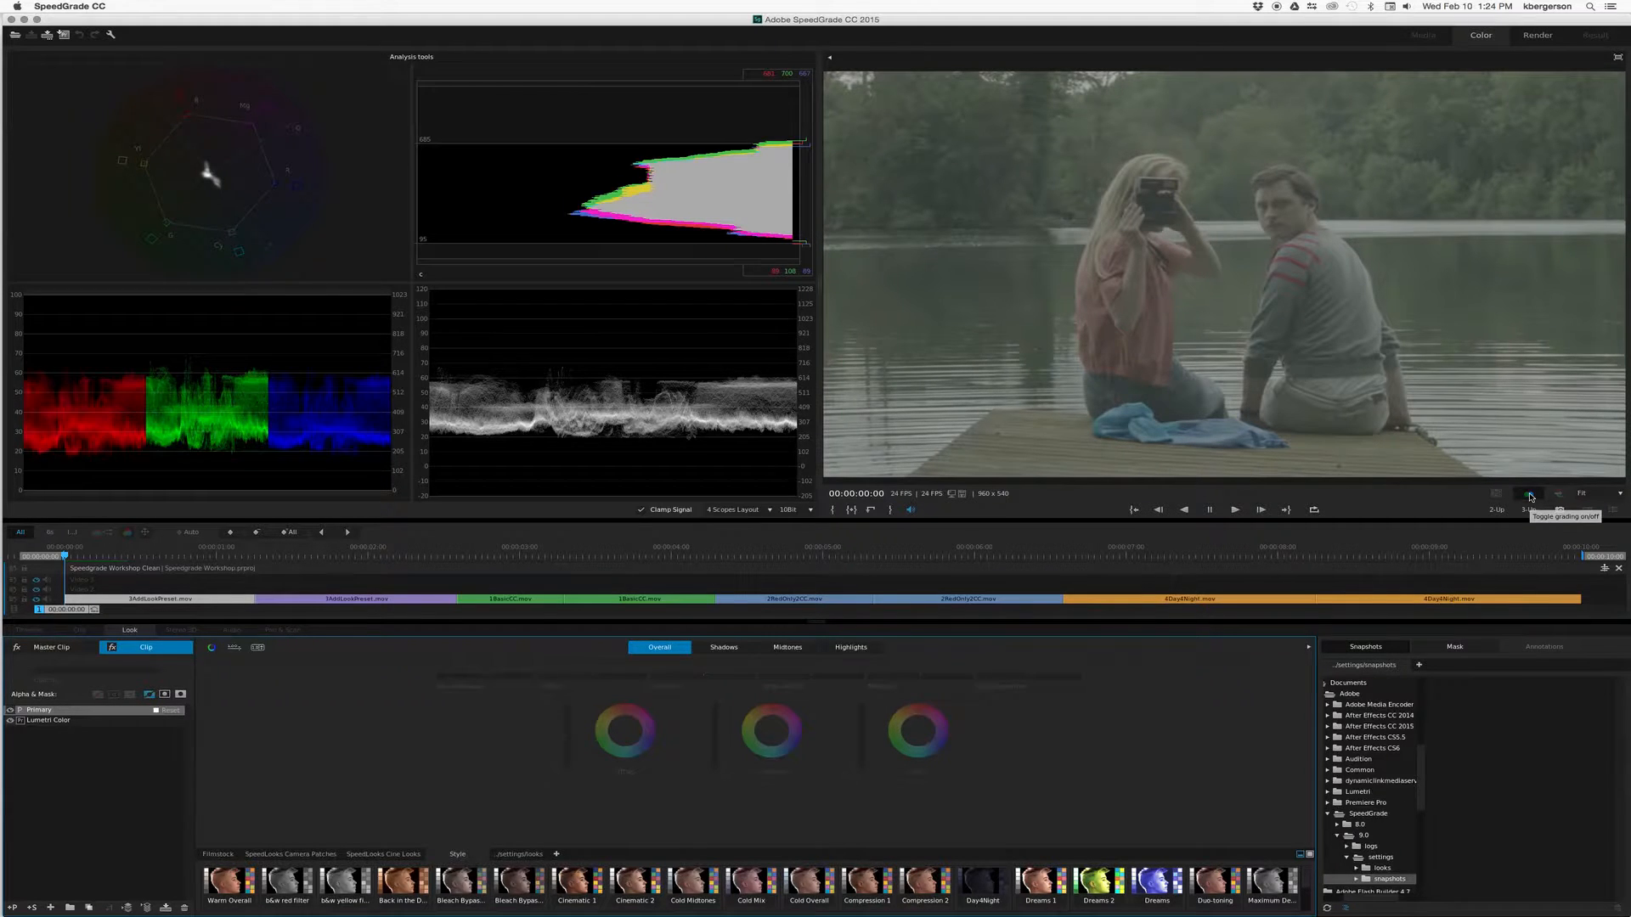
# - Toggle the Primary layer's visibility off and on to compare the image with and without it
pyautogui.click(10, 713)
pyautogui.click(10, 712)
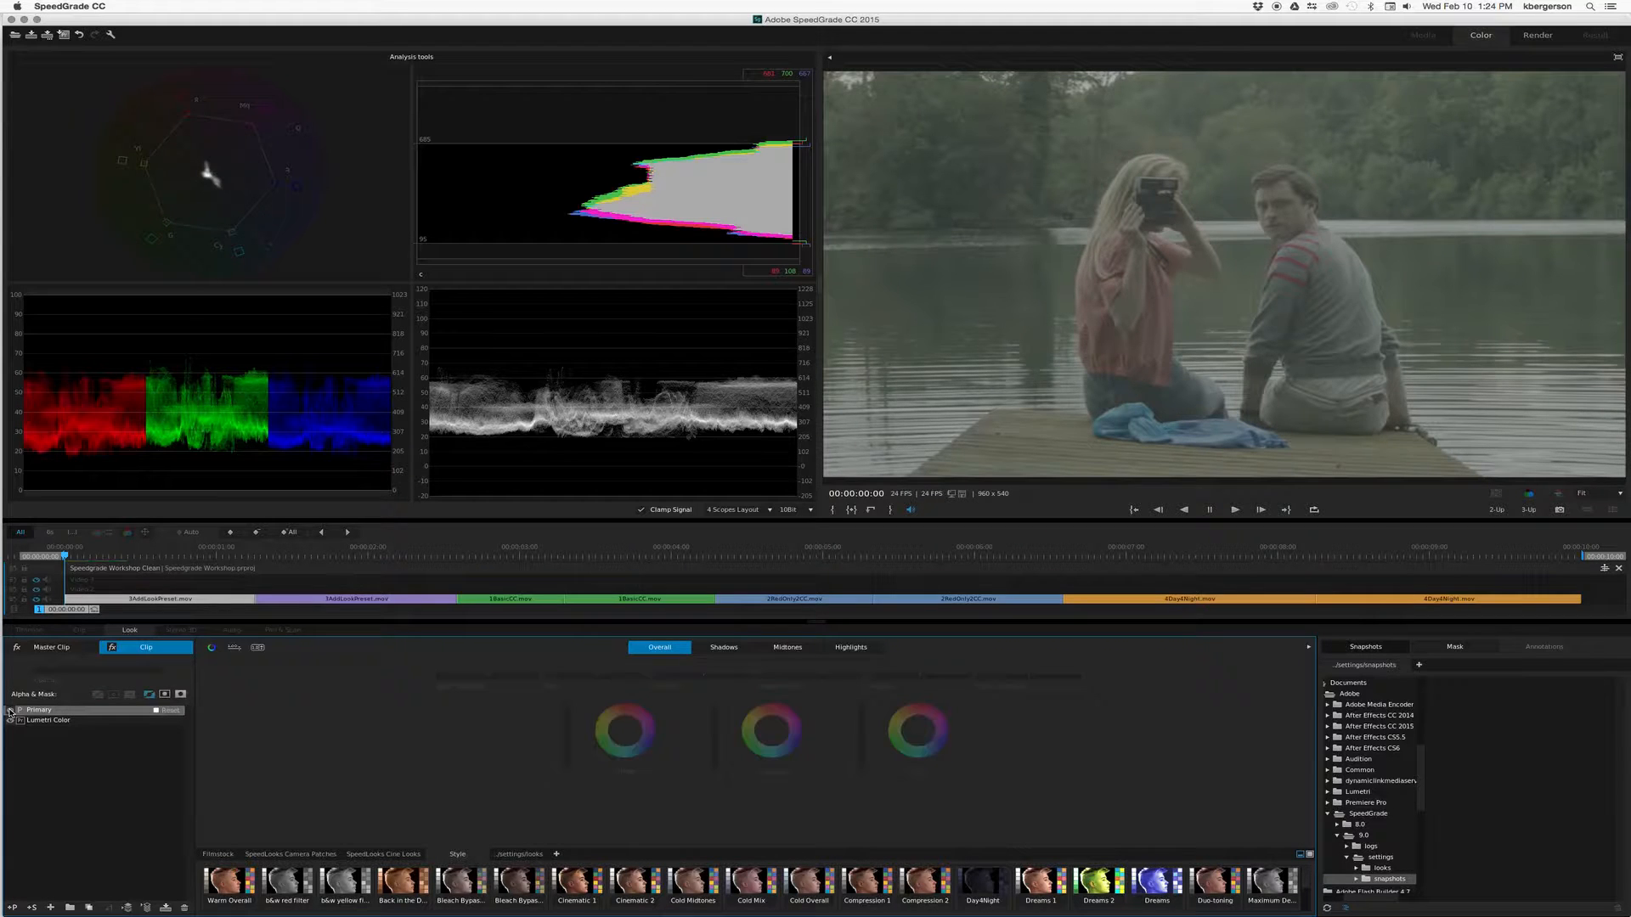
pyautogui.click(11, 711)
pyautogui.click(11, 711)
pyautogui.click(10, 711)
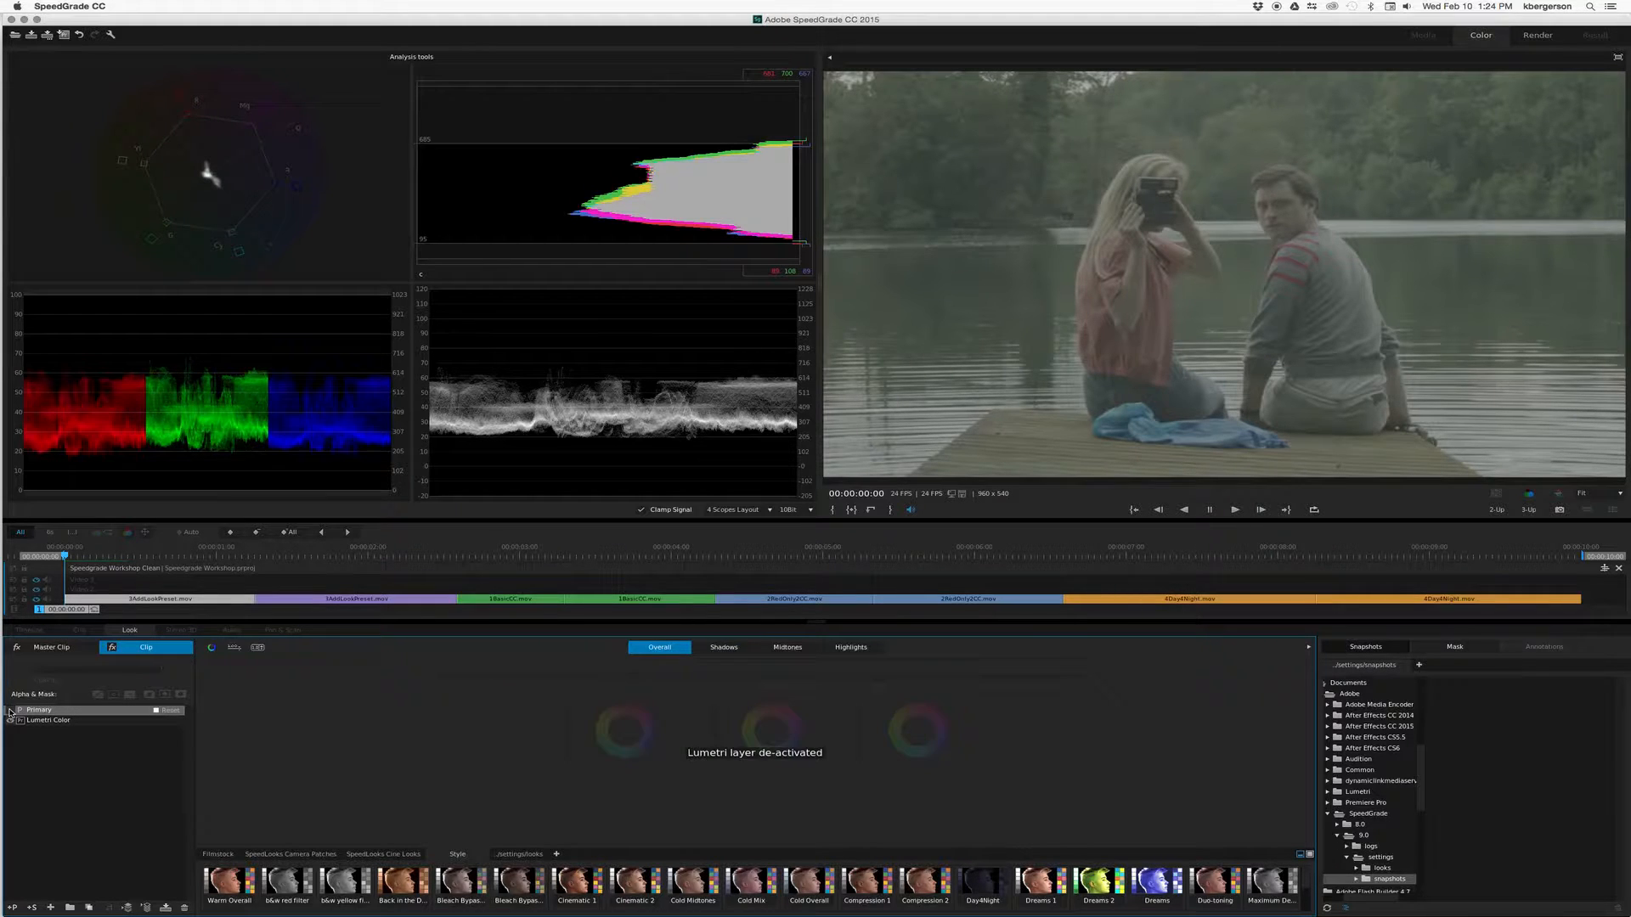
pyautogui.click(11, 712)
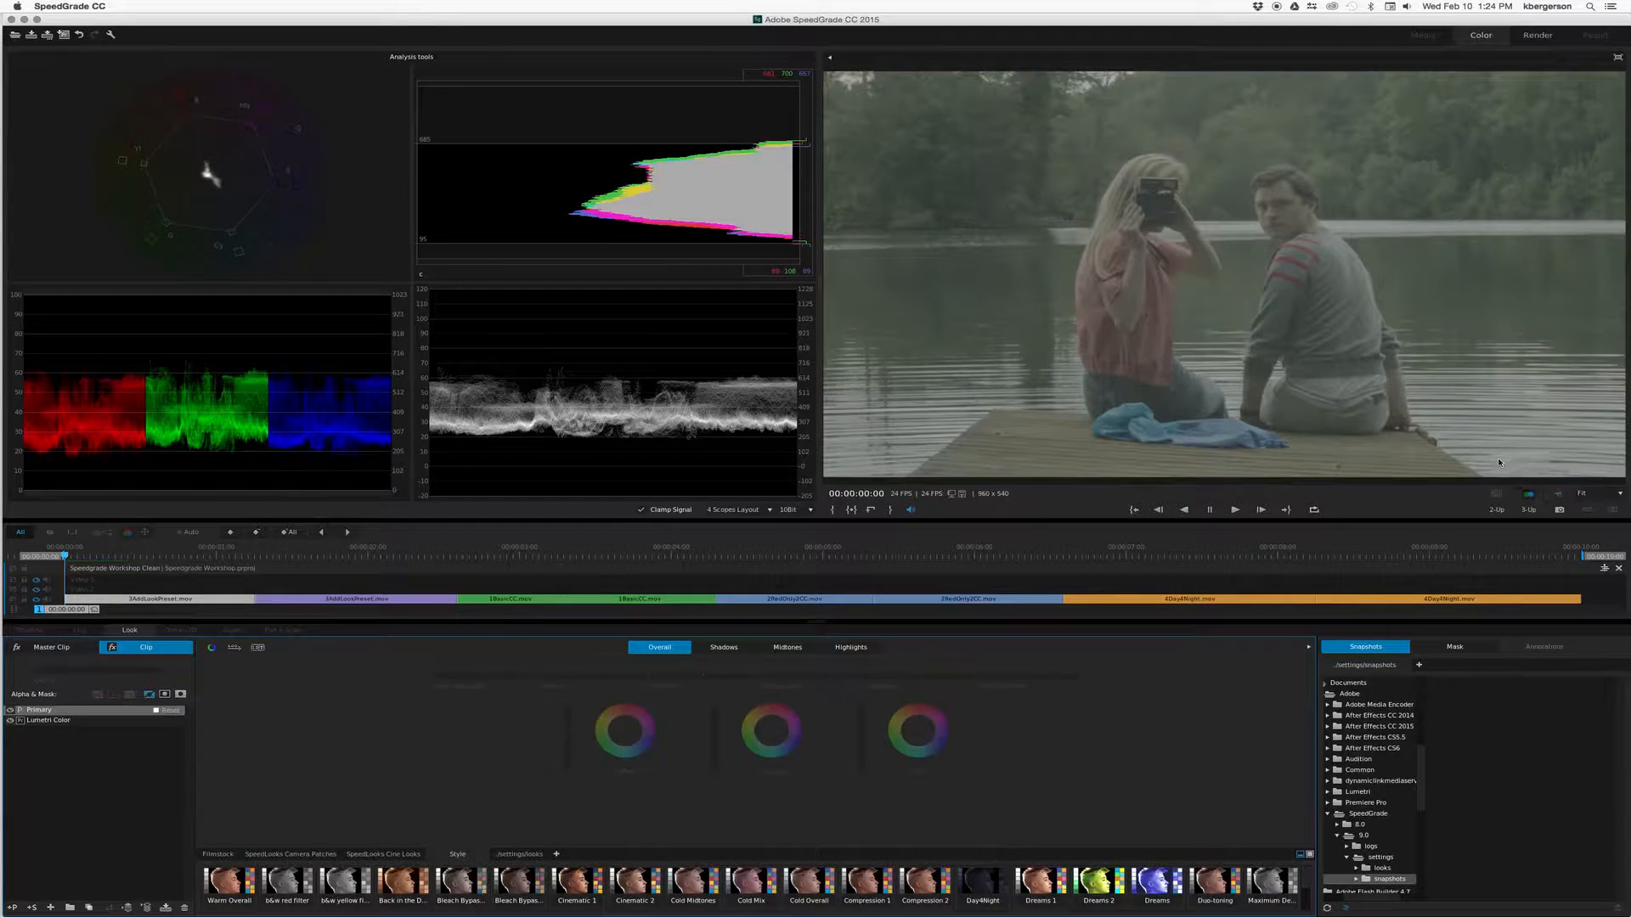
# - Play the timeline from its start through to the second 1BasicCC.mov clip
pyautogui.click(1234, 510)
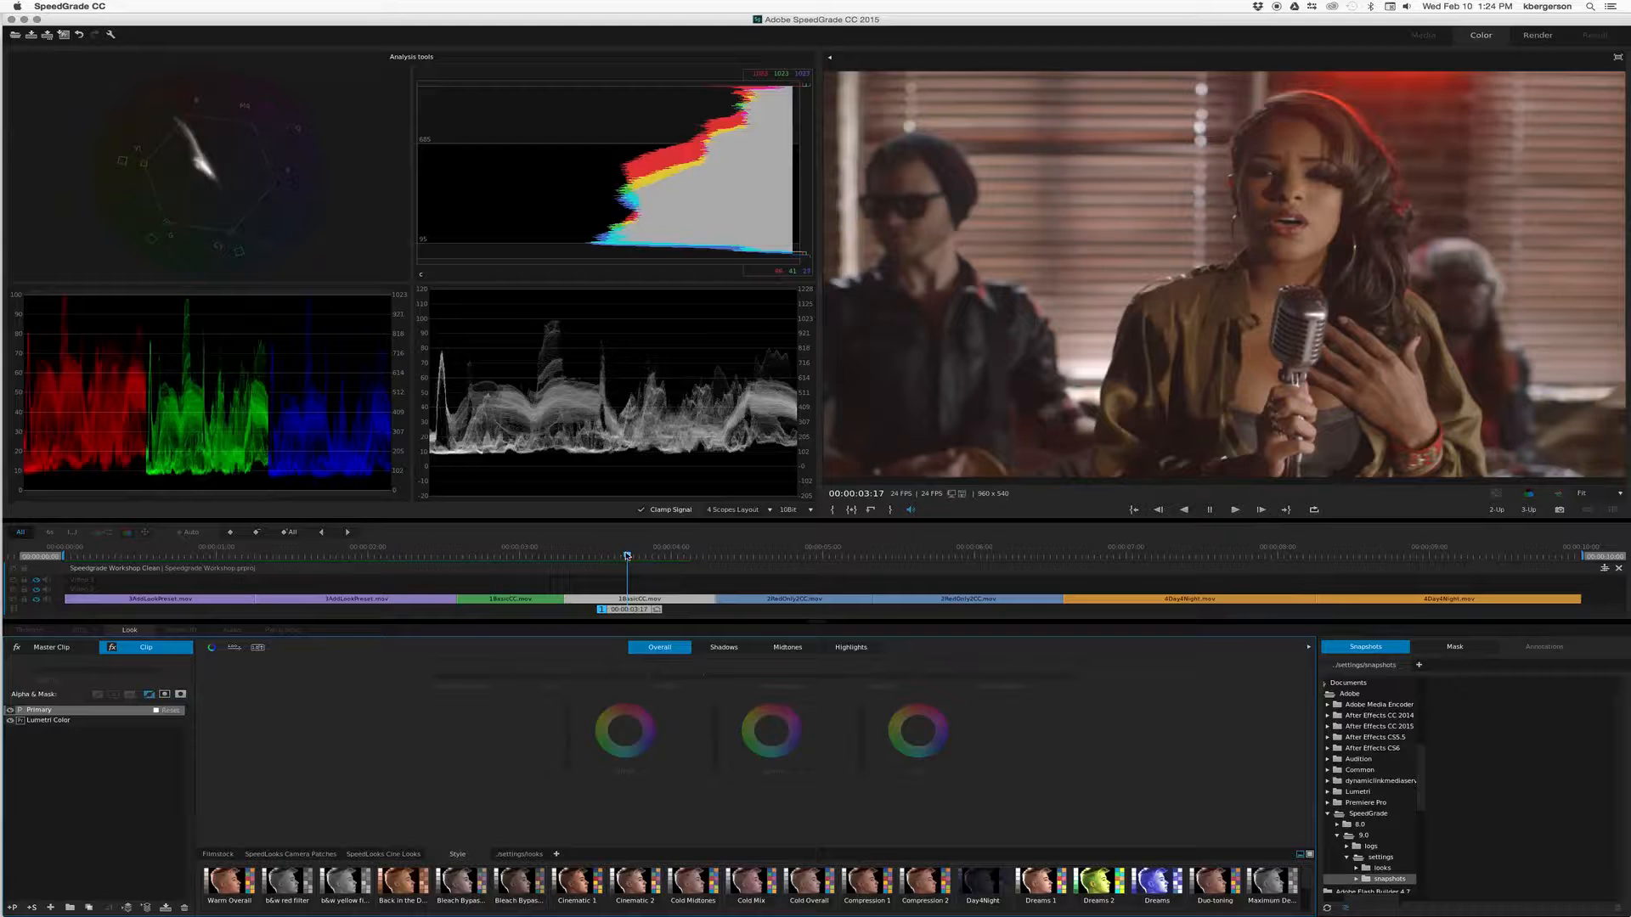
# - Browse the look preset collections and preview the Bleach Bypass style on the lakeside shot at 00:00:01:17
pyautogui.moveTo(626, 556); pyautogui.dragTo(323, 603)
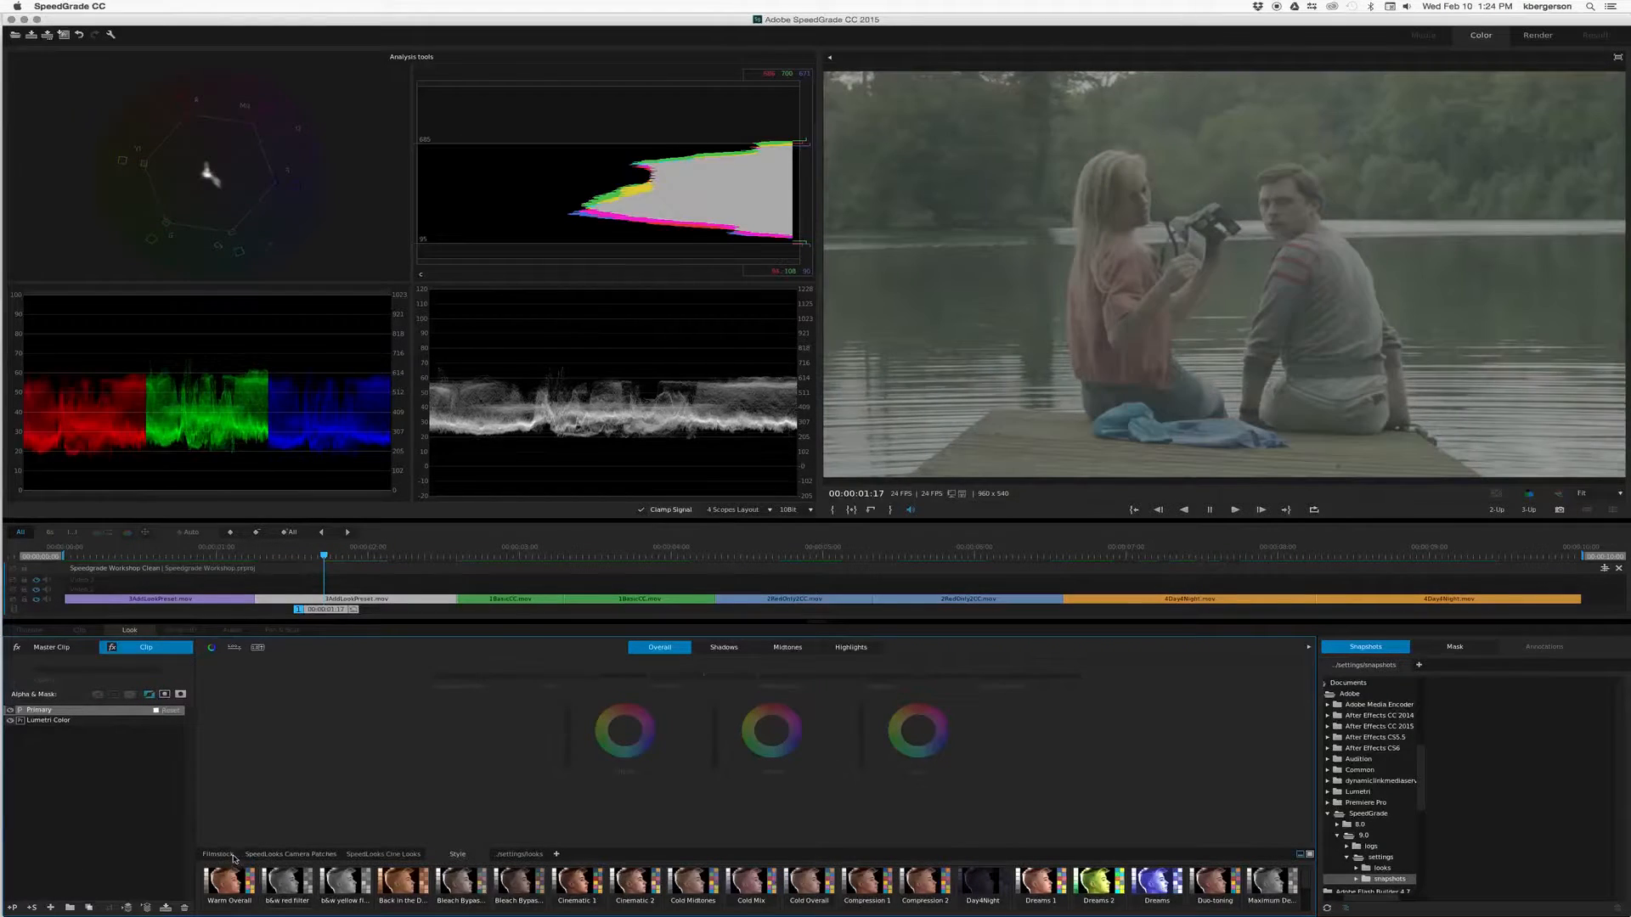
pyautogui.click(259, 856)
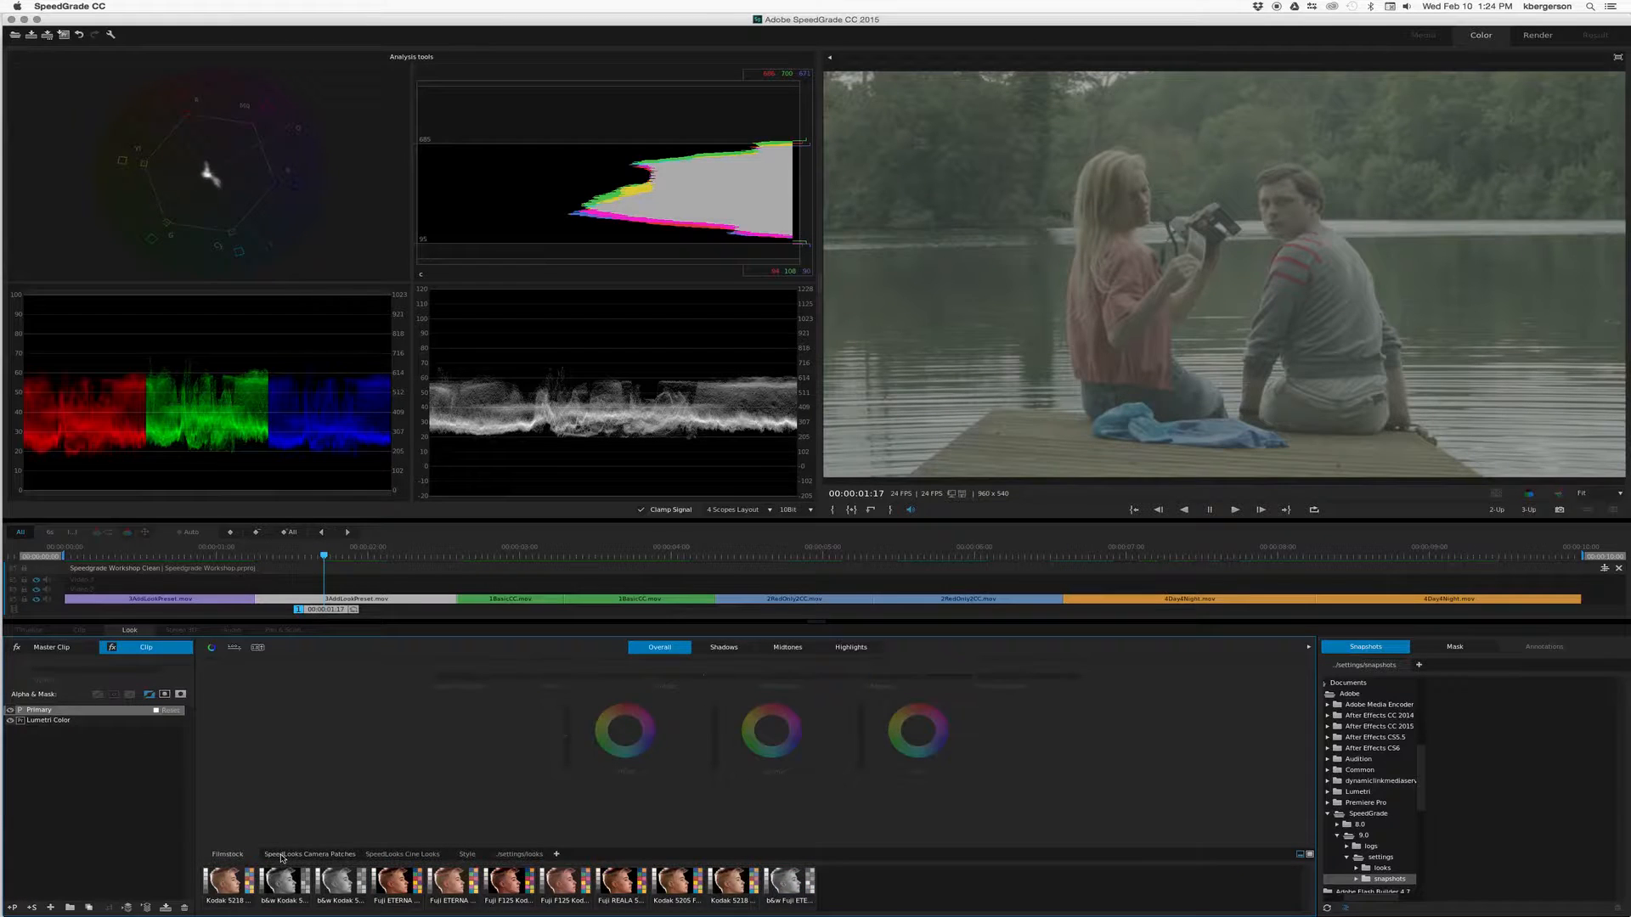
pyautogui.click(281, 858)
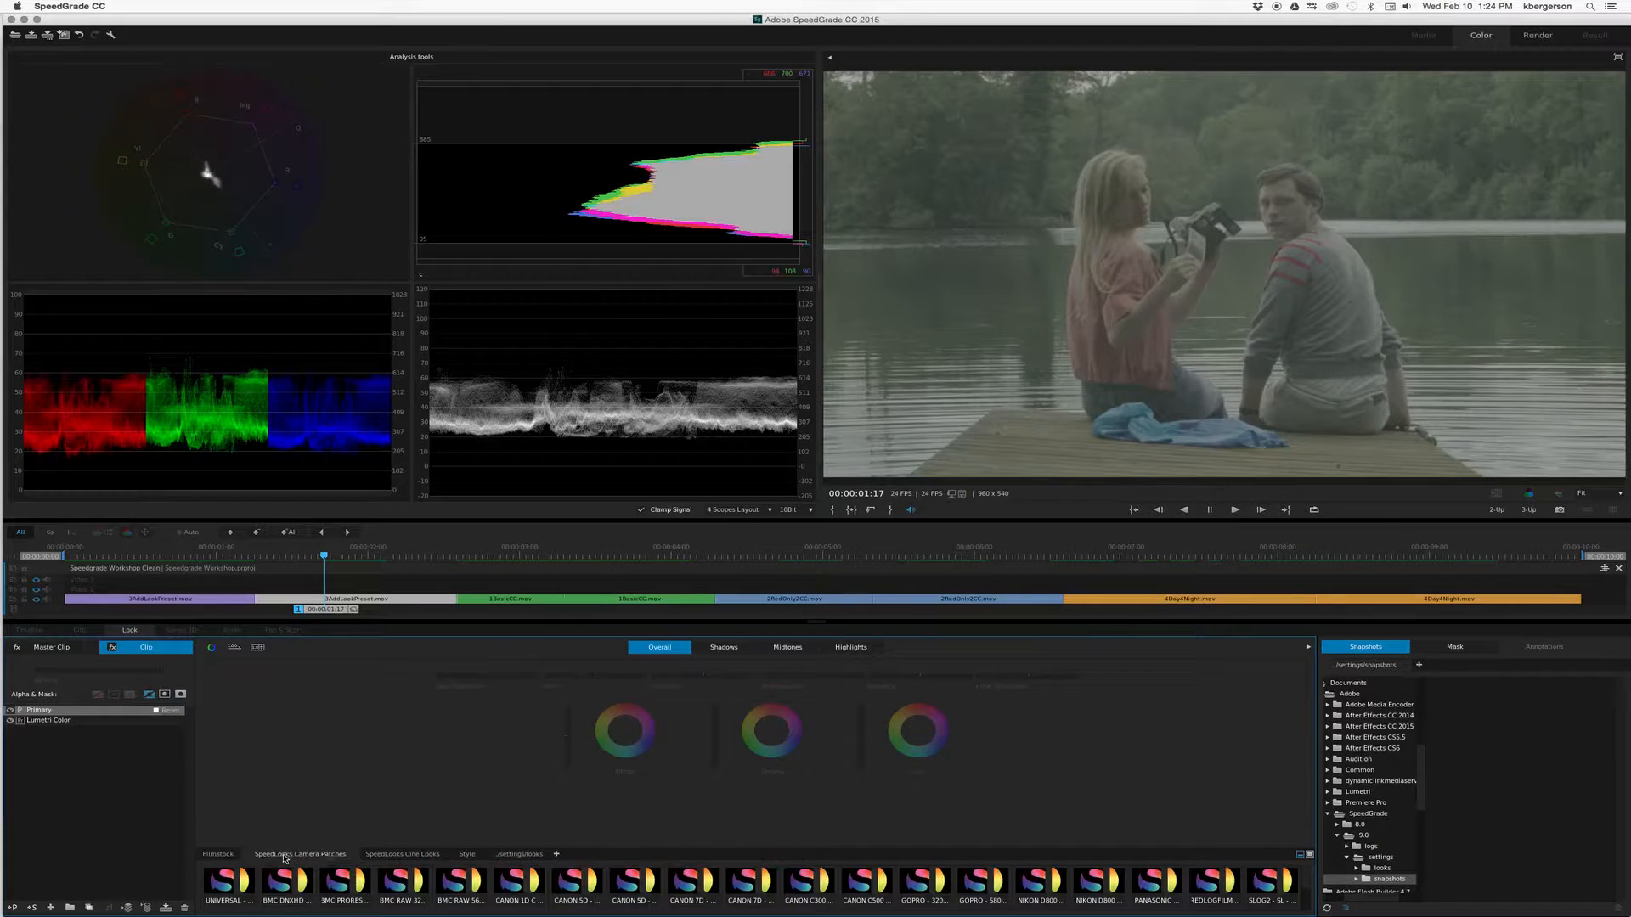
pyautogui.click(408, 856)
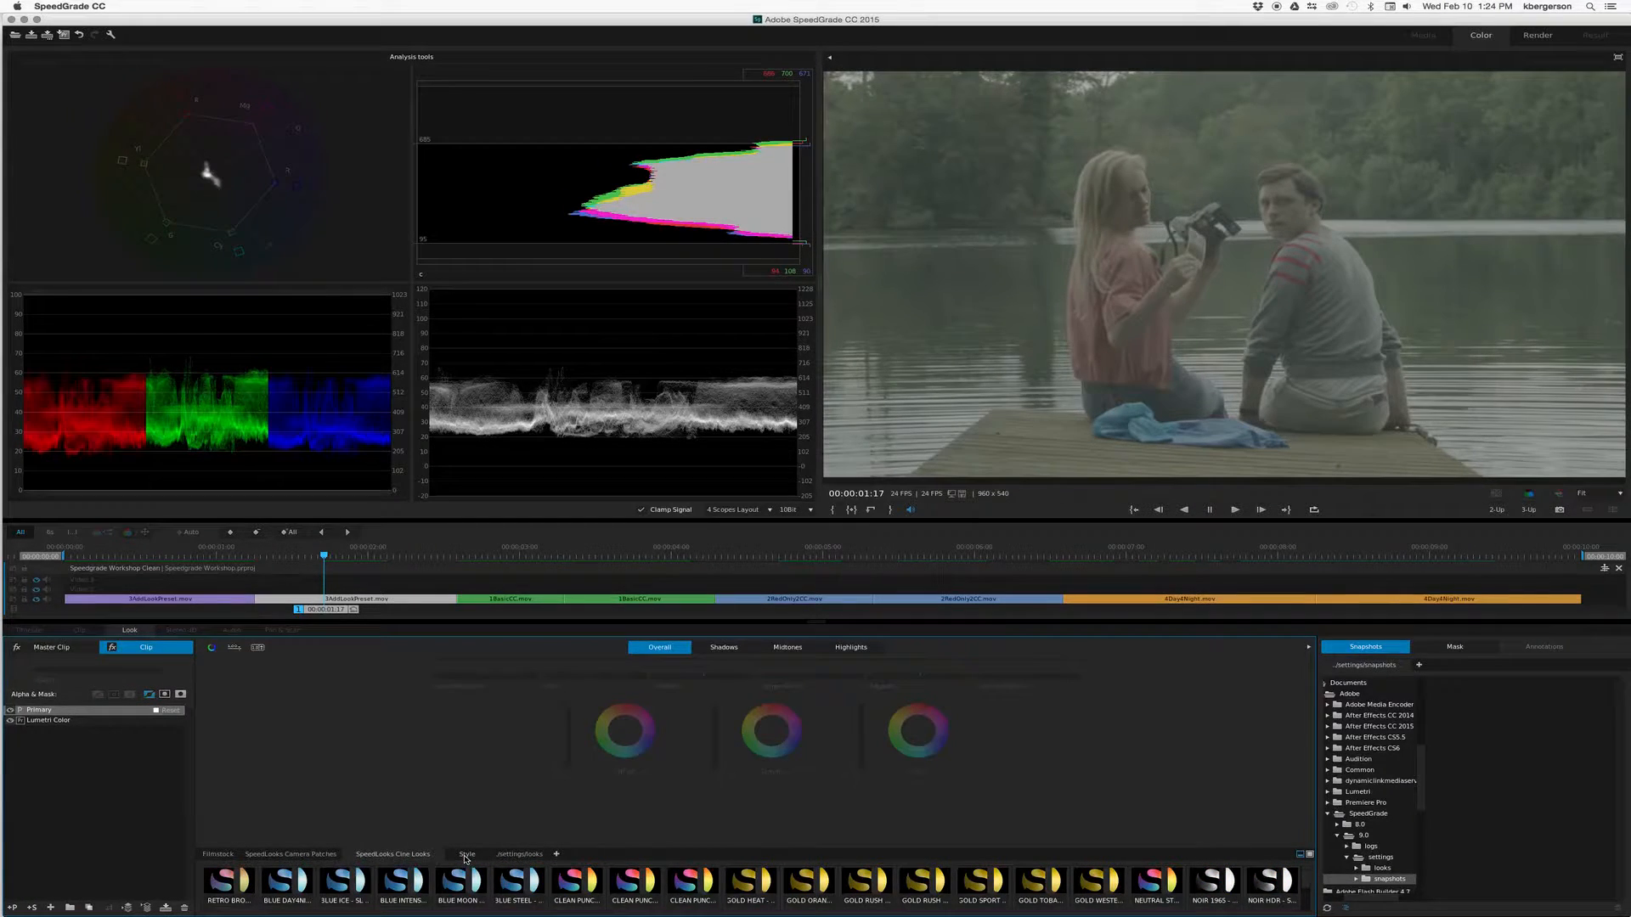
pyautogui.click(511, 855)
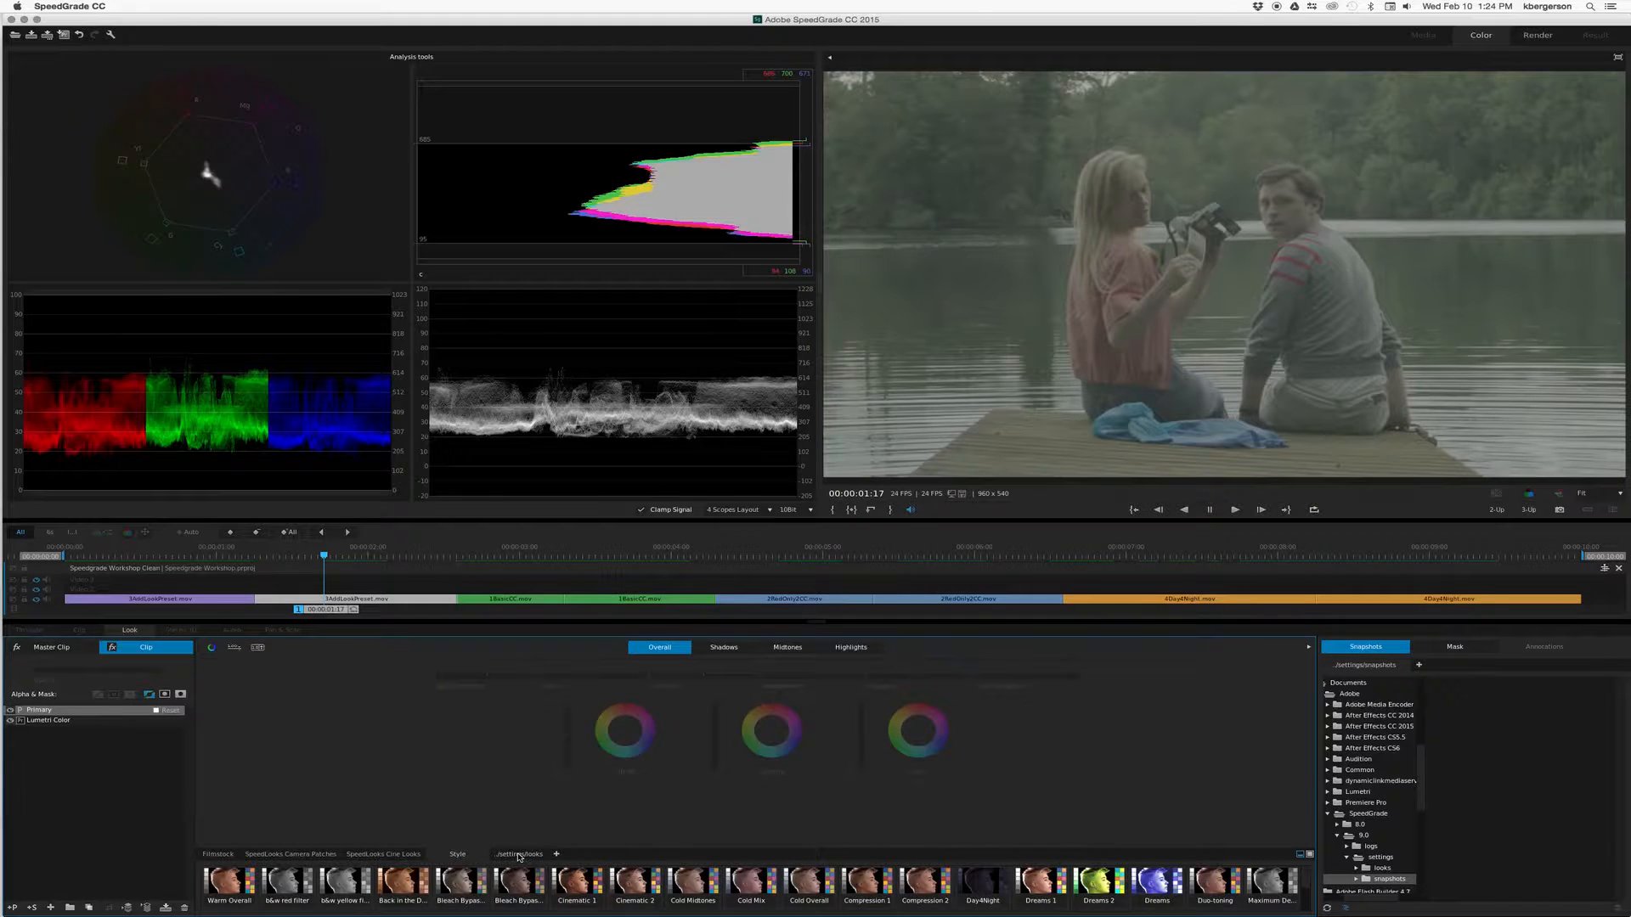
pyautogui.click(463, 888)
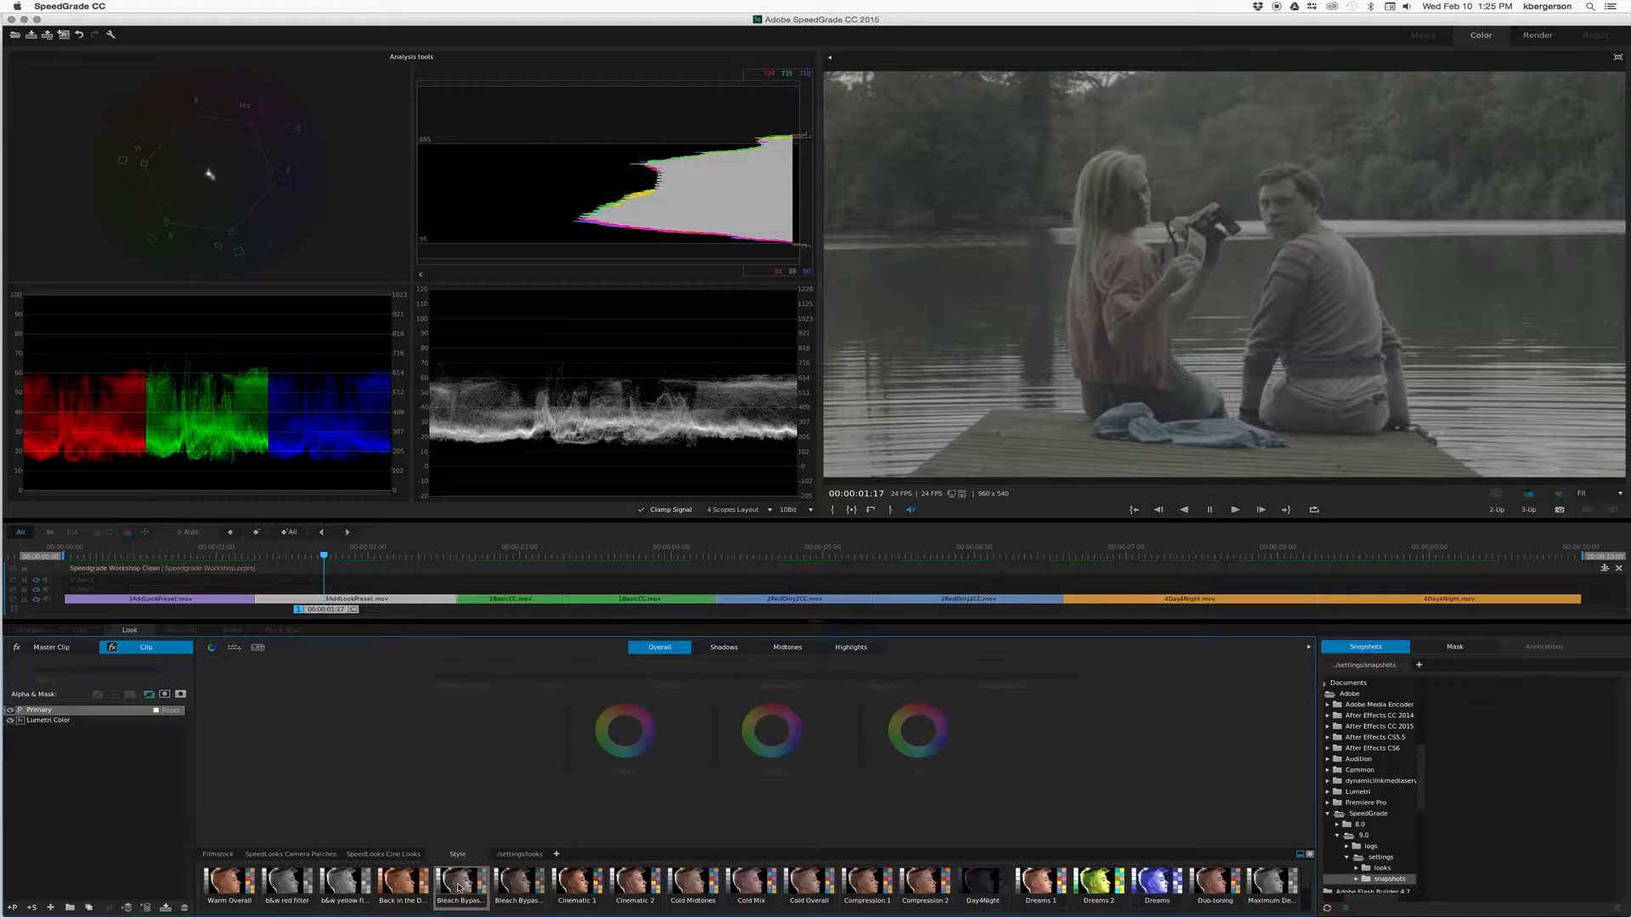
pyautogui.click(422, 887)
# - Show the mask settings and make the grading area below the timeline taller
pyautogui.click(1457, 646)
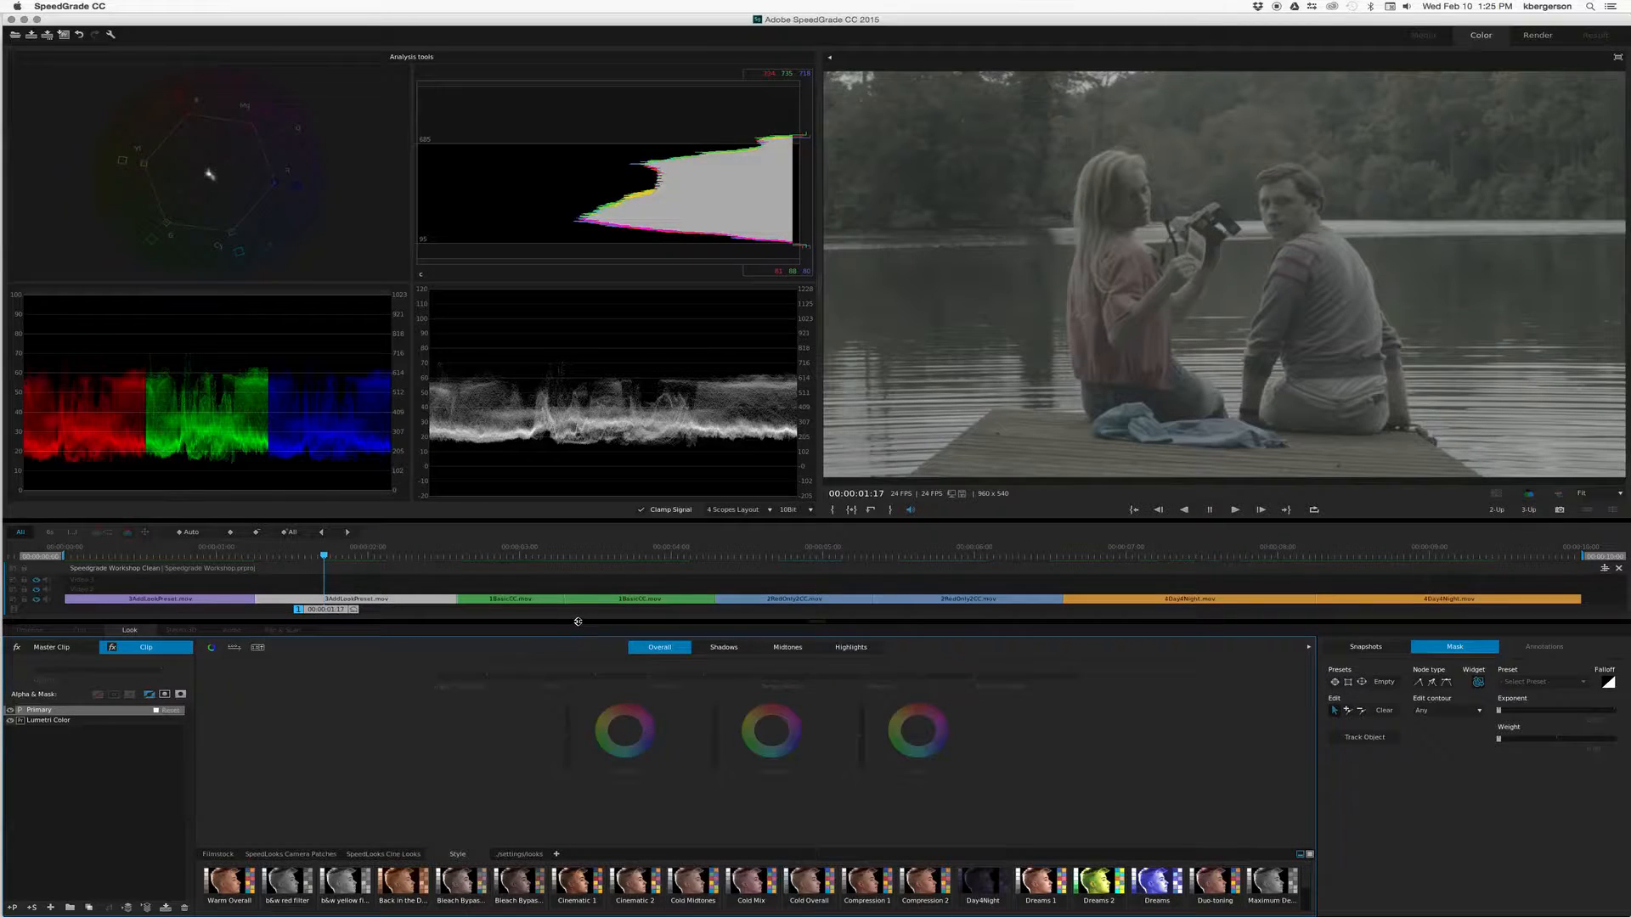
pyautogui.moveTo(580, 612)
pyautogui.mouseDown()
pyautogui.moveTo(593, 562)
pyautogui.moveTo(596, 585)
pyautogui.mouseUp()
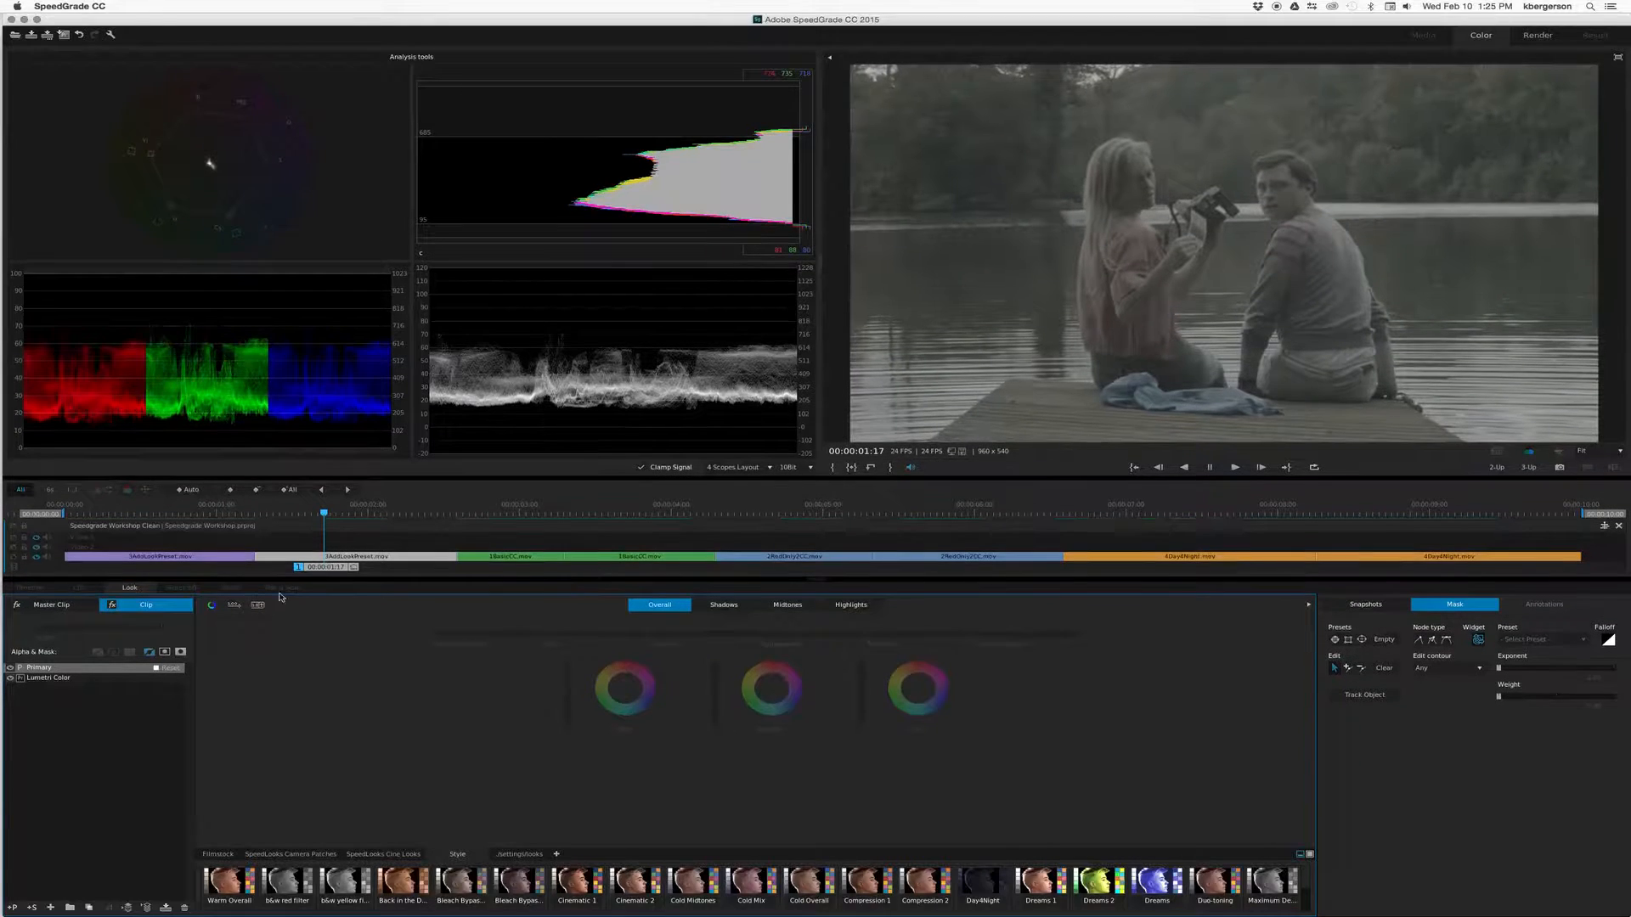
# - Switch the color controls from wheels to RGB sliders and review the Overall, Shadows, Midtones and Highlights ranges and their adjustment sliders
pyautogui.click(234, 605)
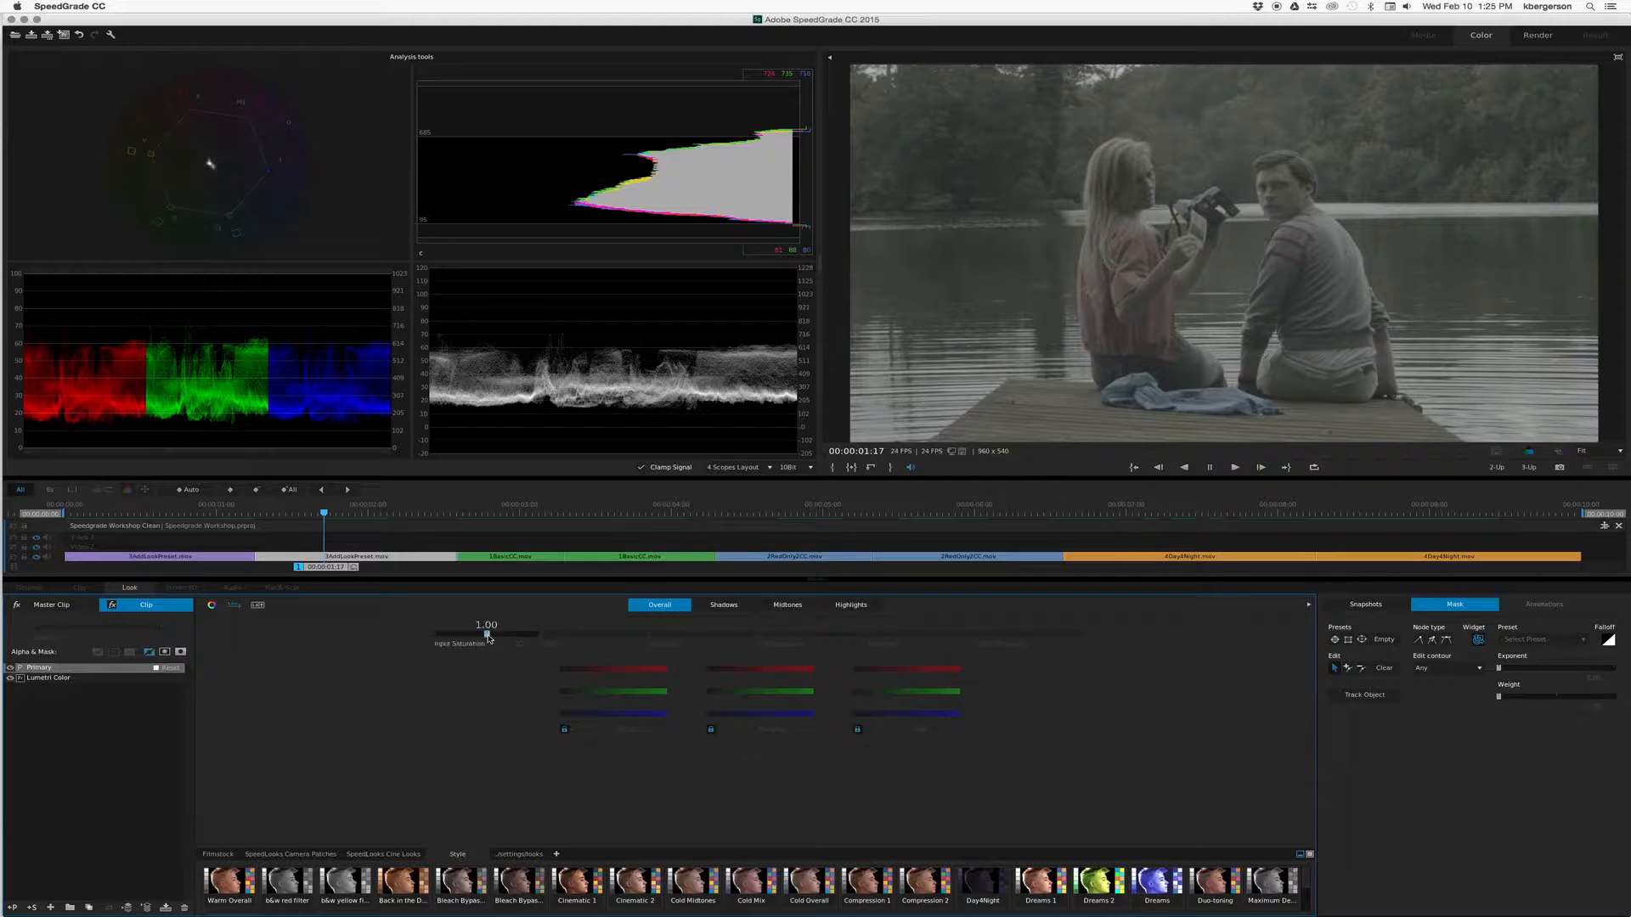
pyautogui.click(670, 609)
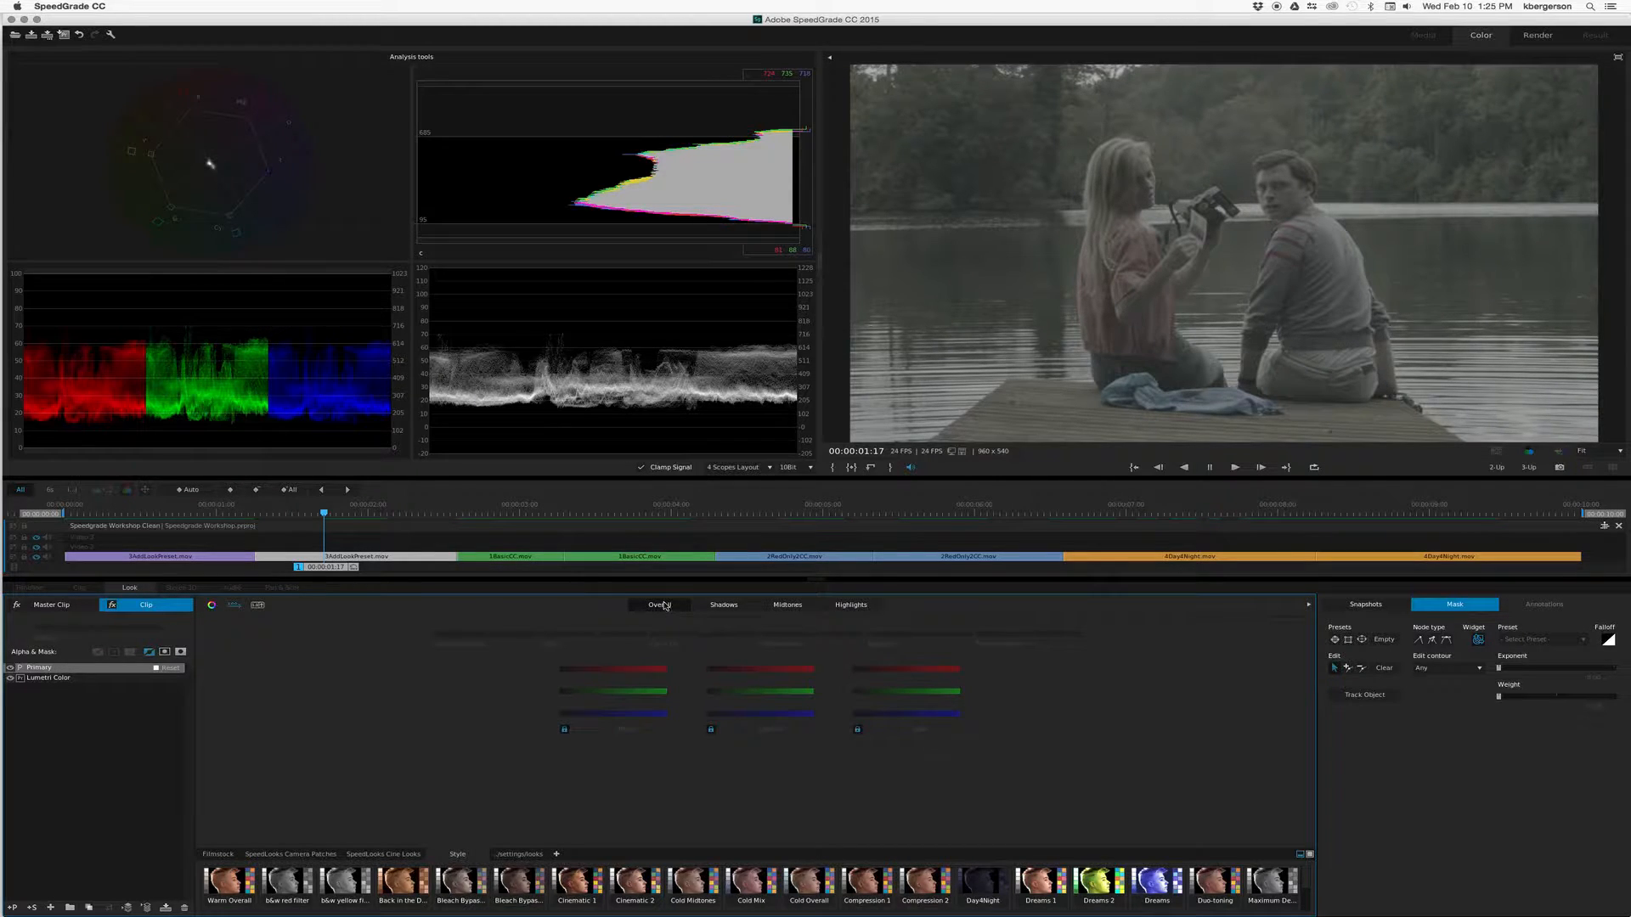
pyautogui.click(724, 605)
pyautogui.click(782, 609)
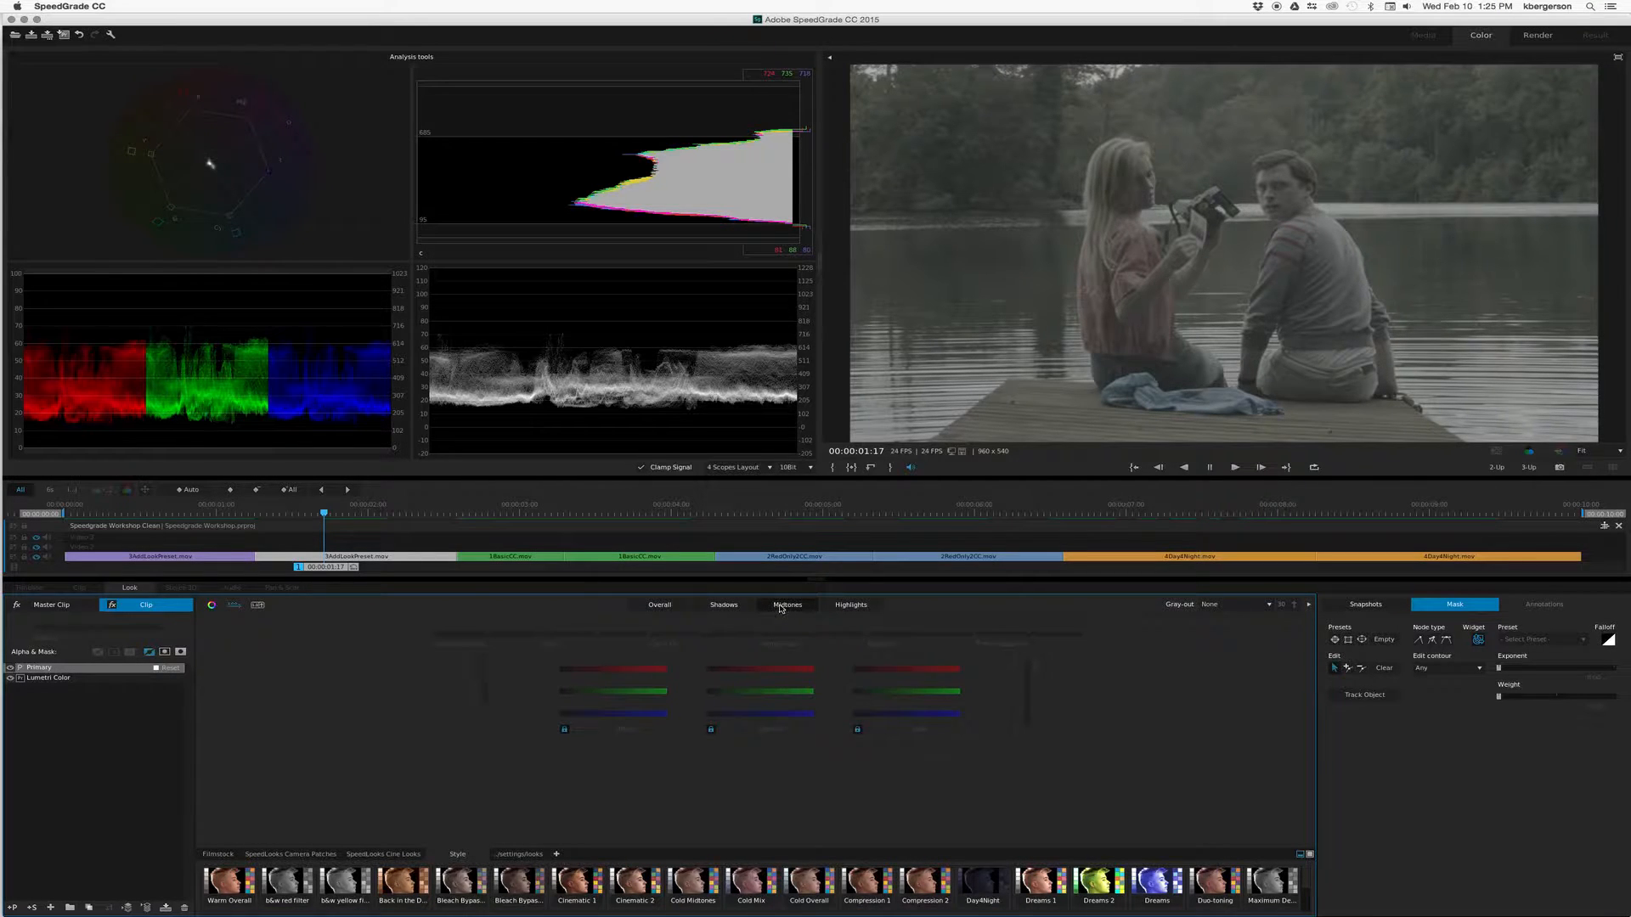
pyautogui.click(853, 607)
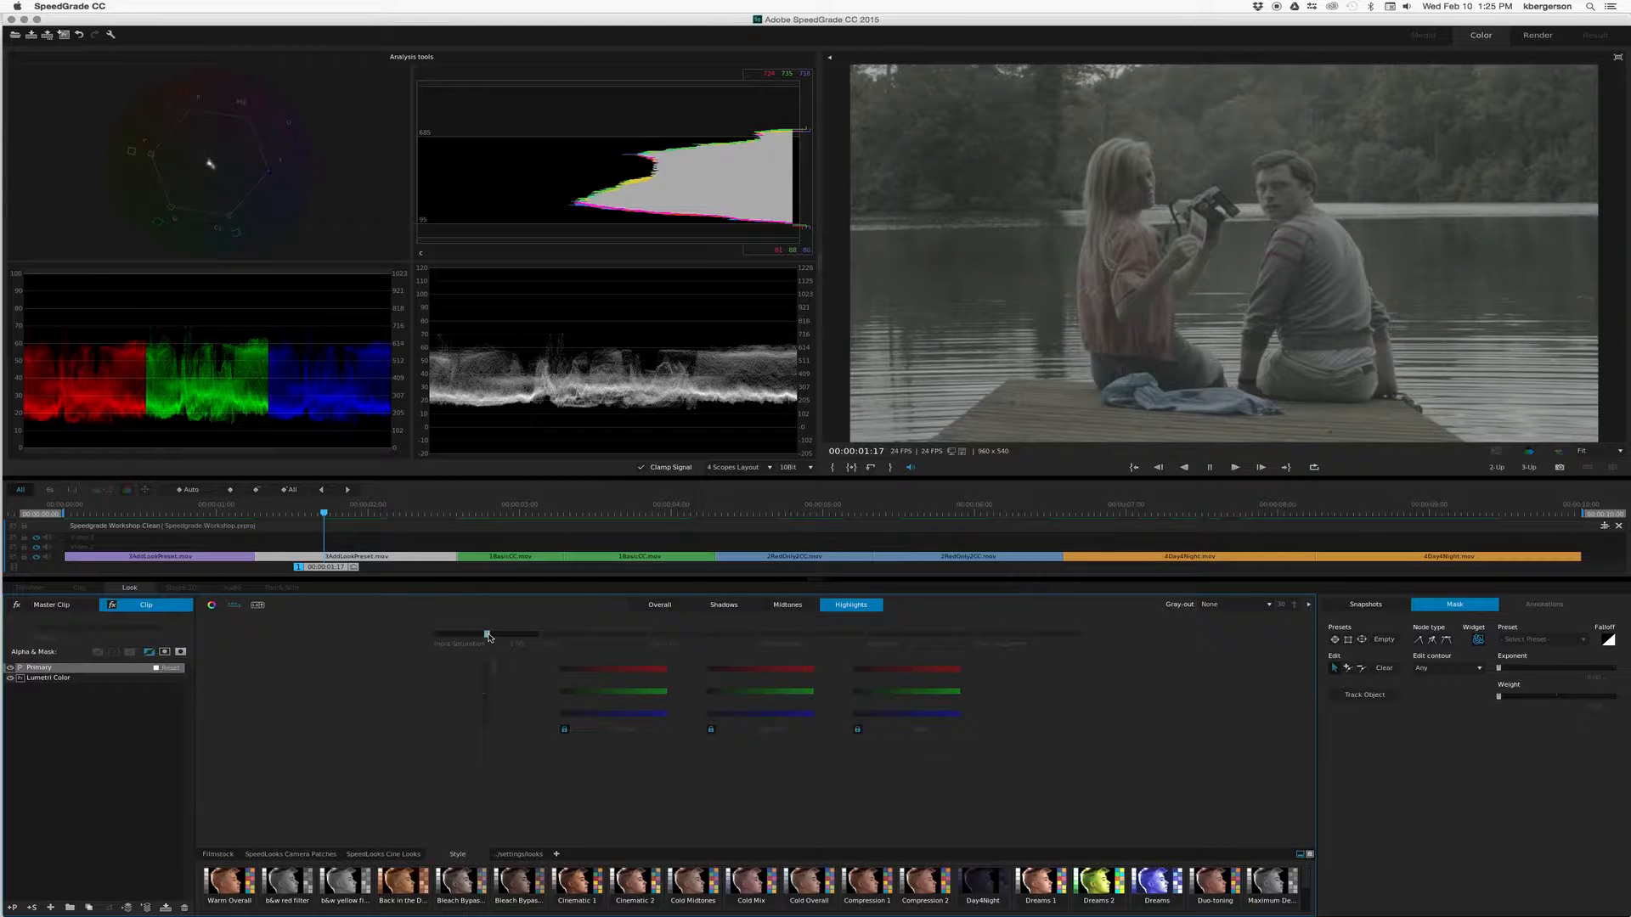
pyautogui.click(487, 636)
pyautogui.moveTo(702, 636); pyautogui.dragTo(703, 635)
pyautogui.click(665, 605)
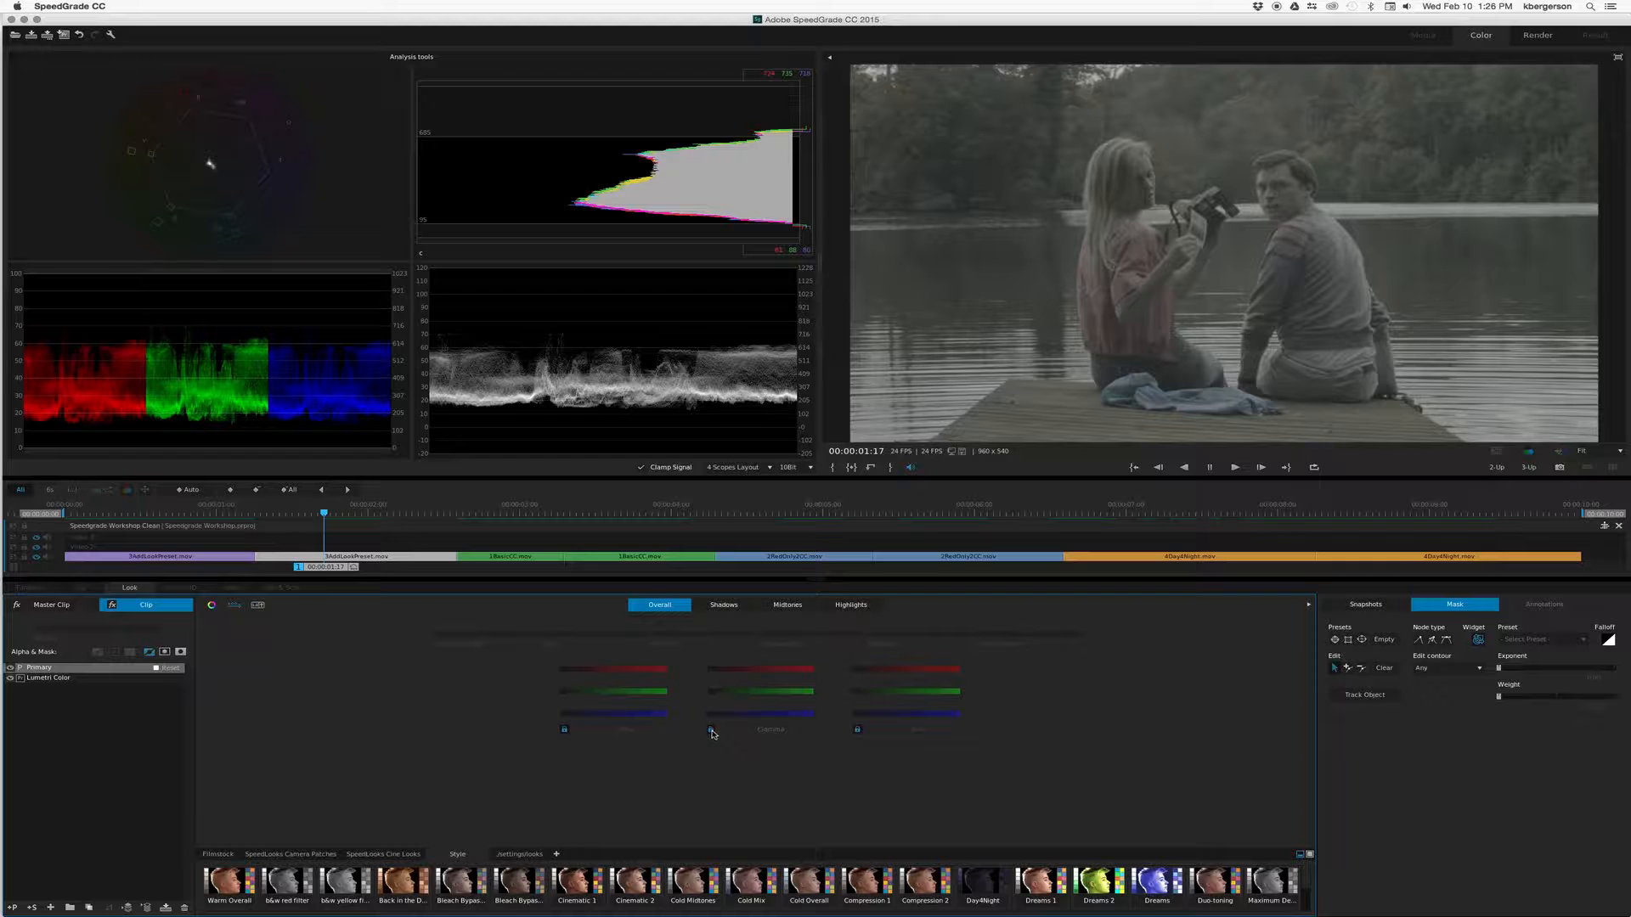
# - Try lowering only the green gamma of the Overall range, and reset it
pyautogui.click(760, 690)
pyautogui.moveTo(754, 691); pyautogui.dragTo(753, 691)
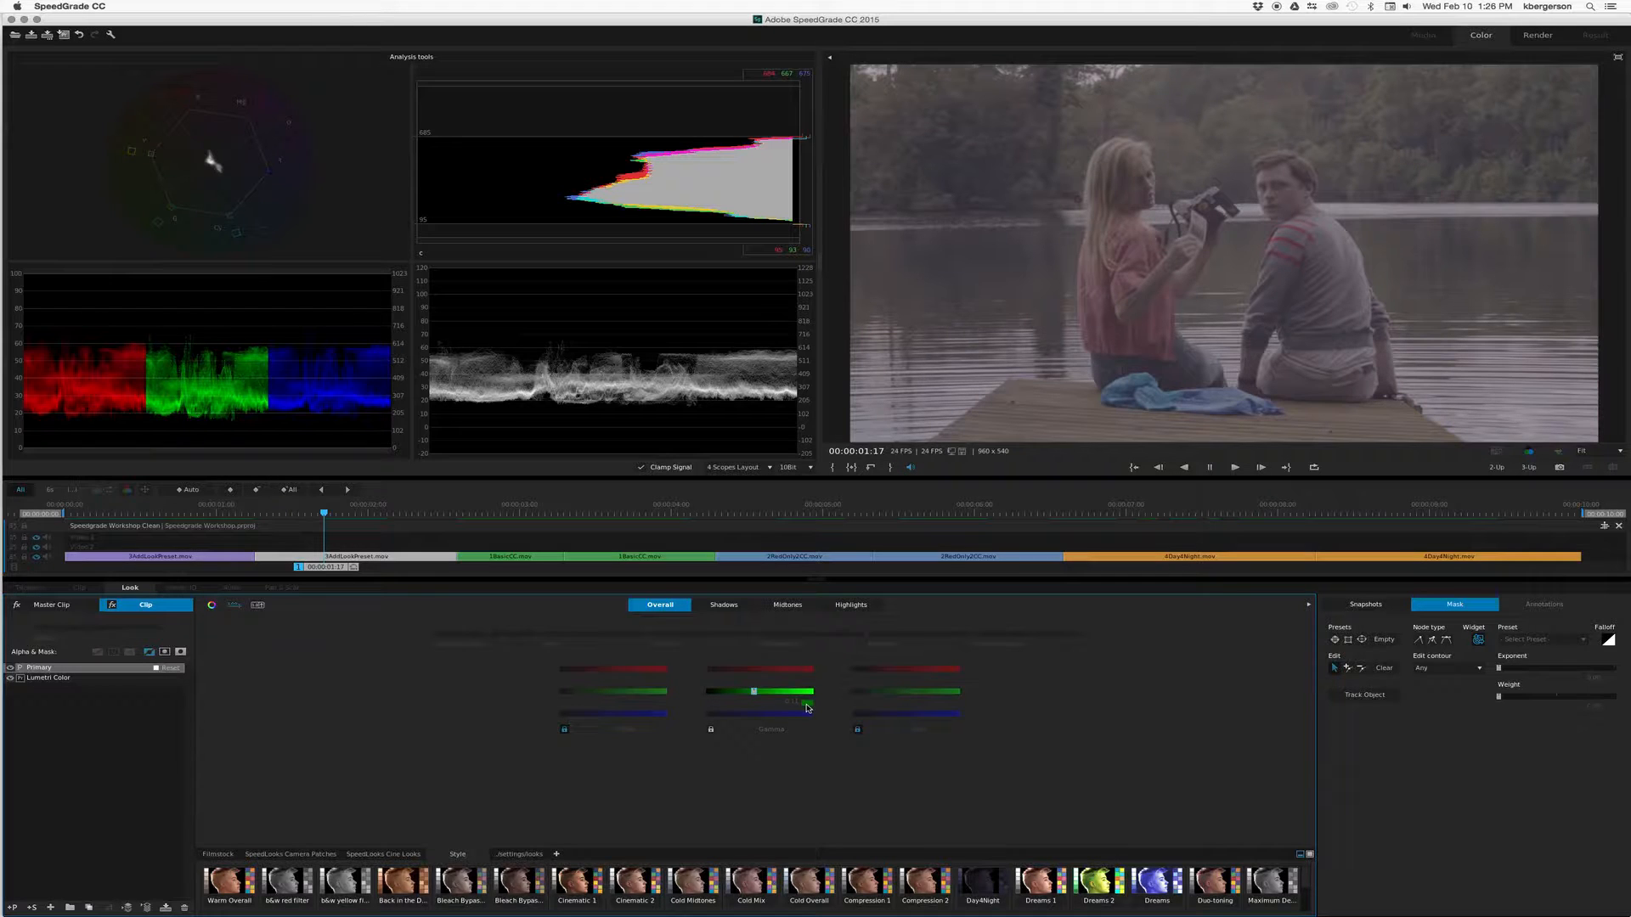
pyautogui.click(807, 705)
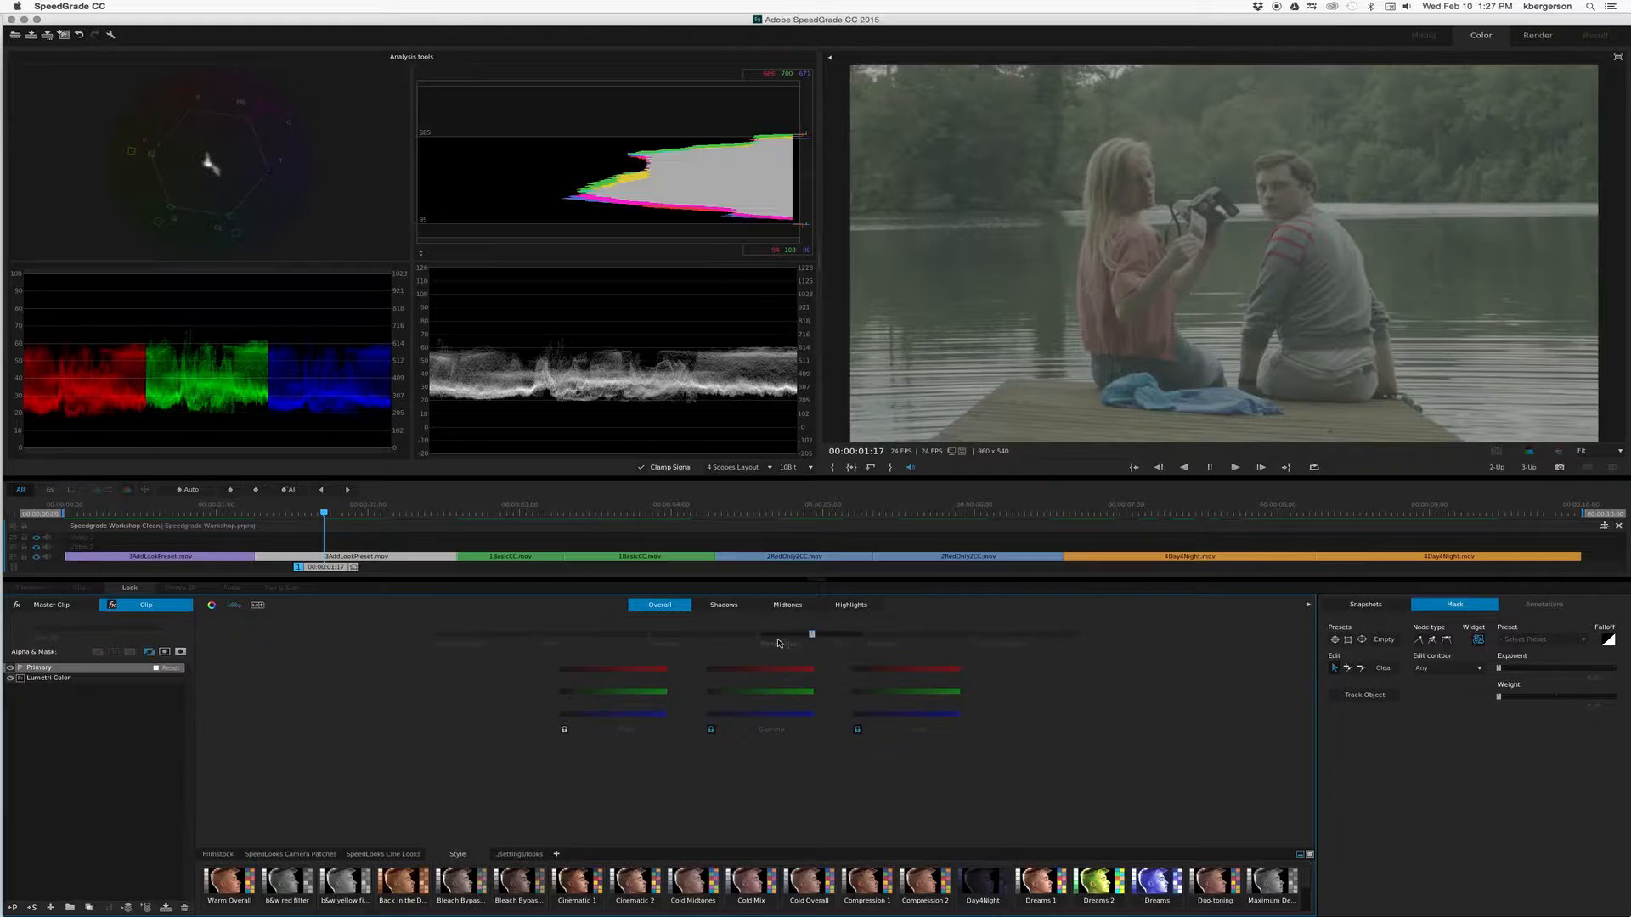
# - Raise the Overall contrast of the lakeside clip in two increments, comparing the image with the Primary layer off and on
pyautogui.moveTo(703, 635); pyautogui.dragTo(727, 633)
pyautogui.click(652, 604)
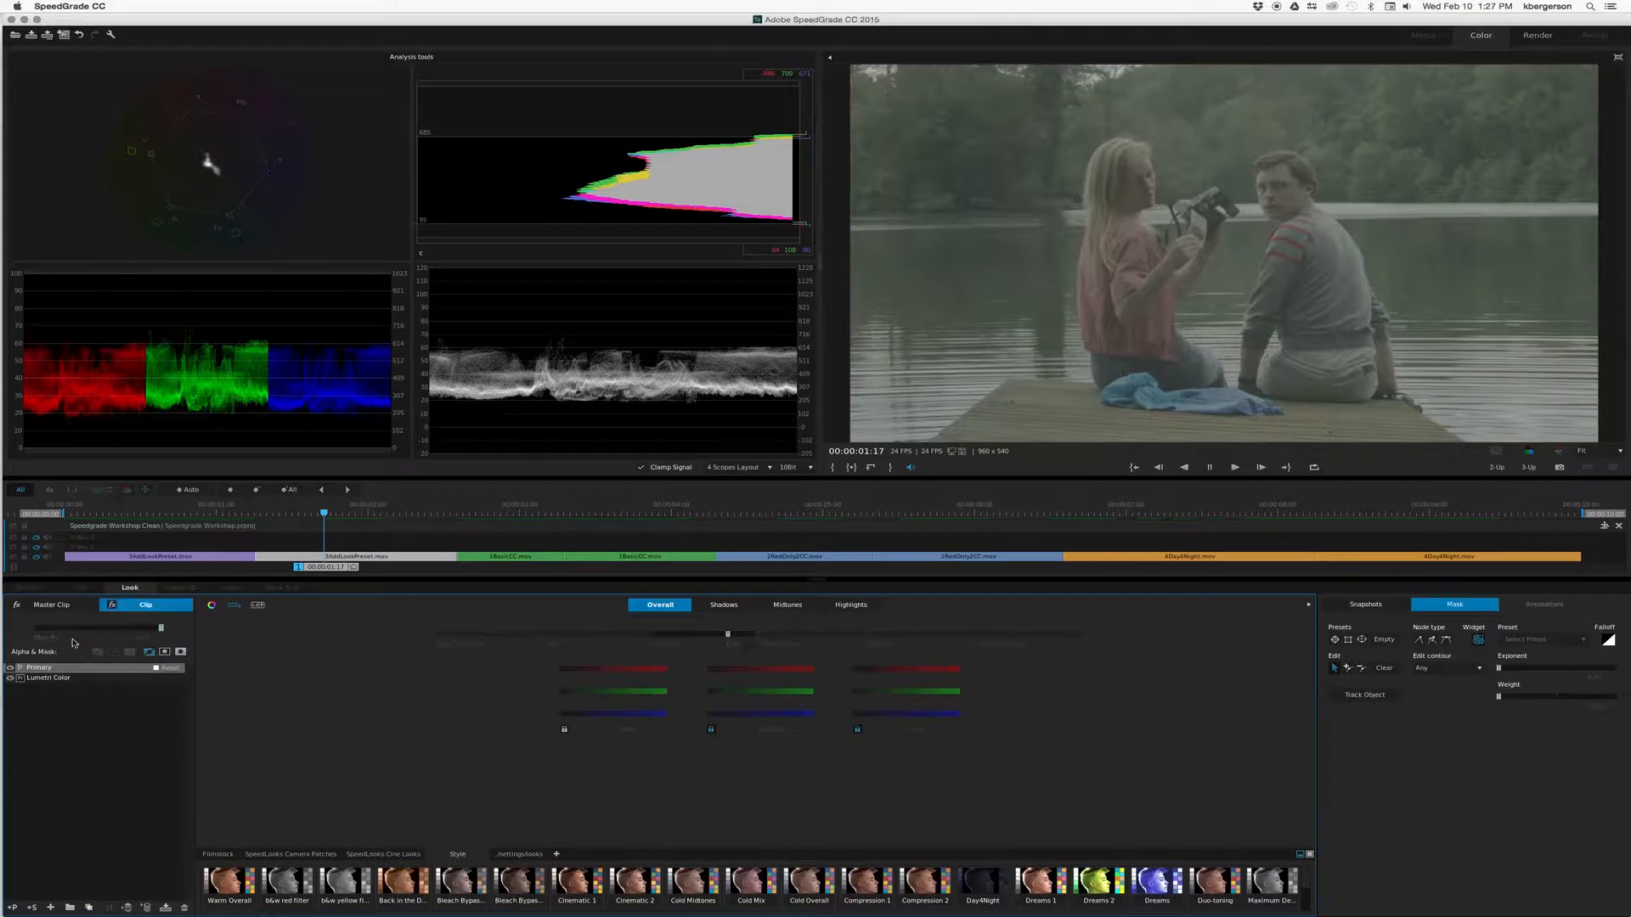
pyautogui.click(10, 668)
pyautogui.click(10, 669)
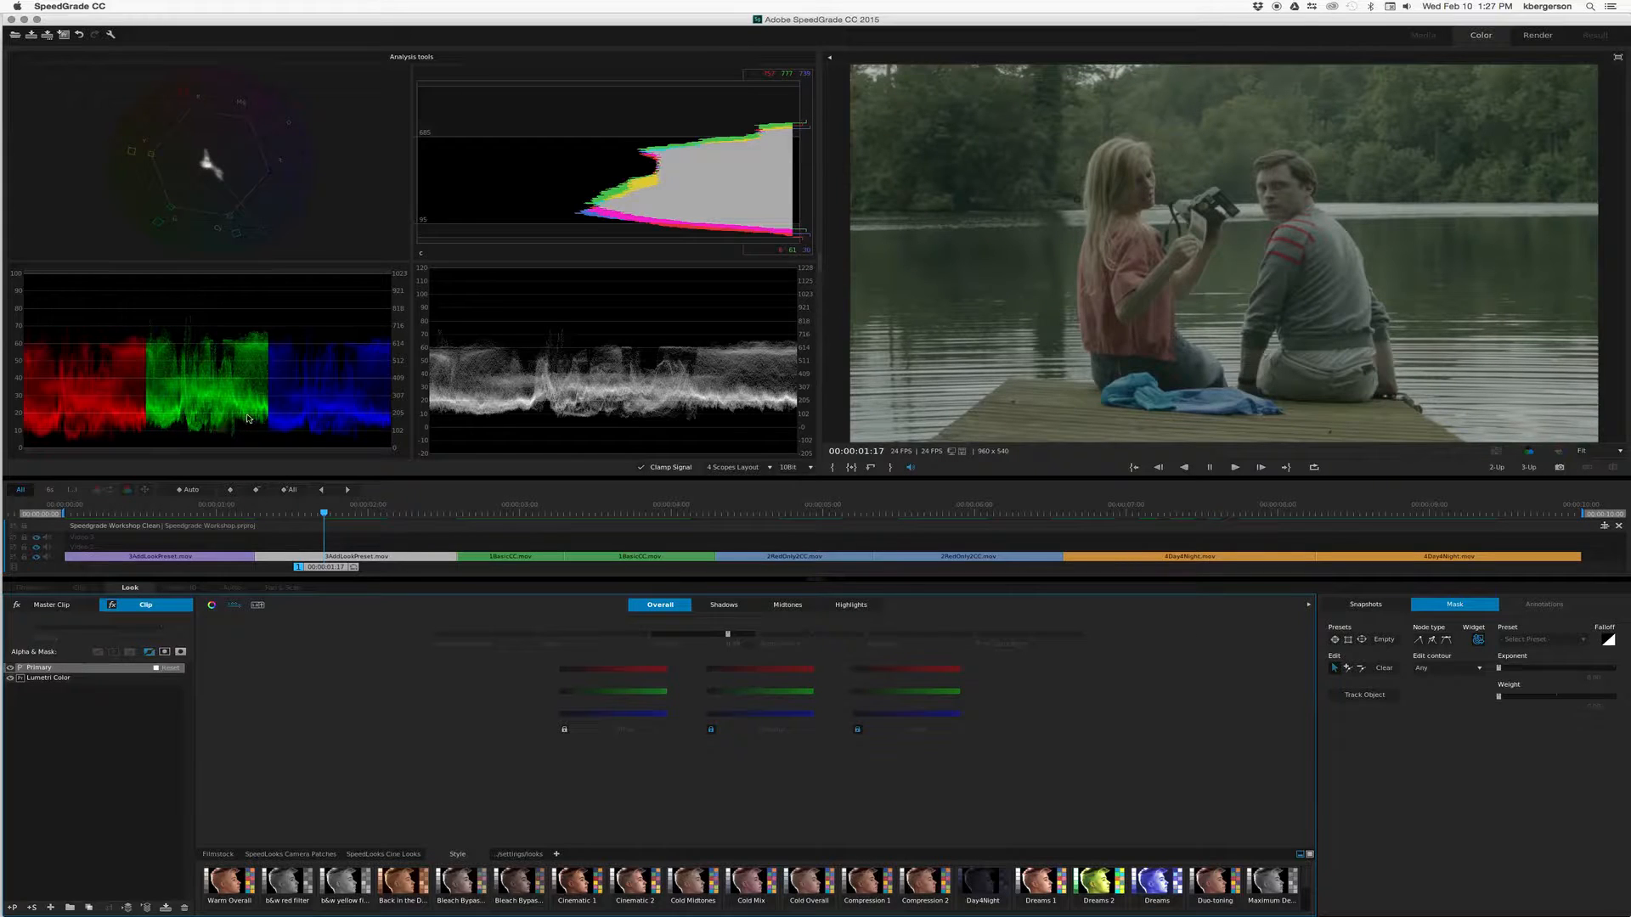
pyautogui.moveTo(728, 634); pyautogui.dragTo(737, 634)
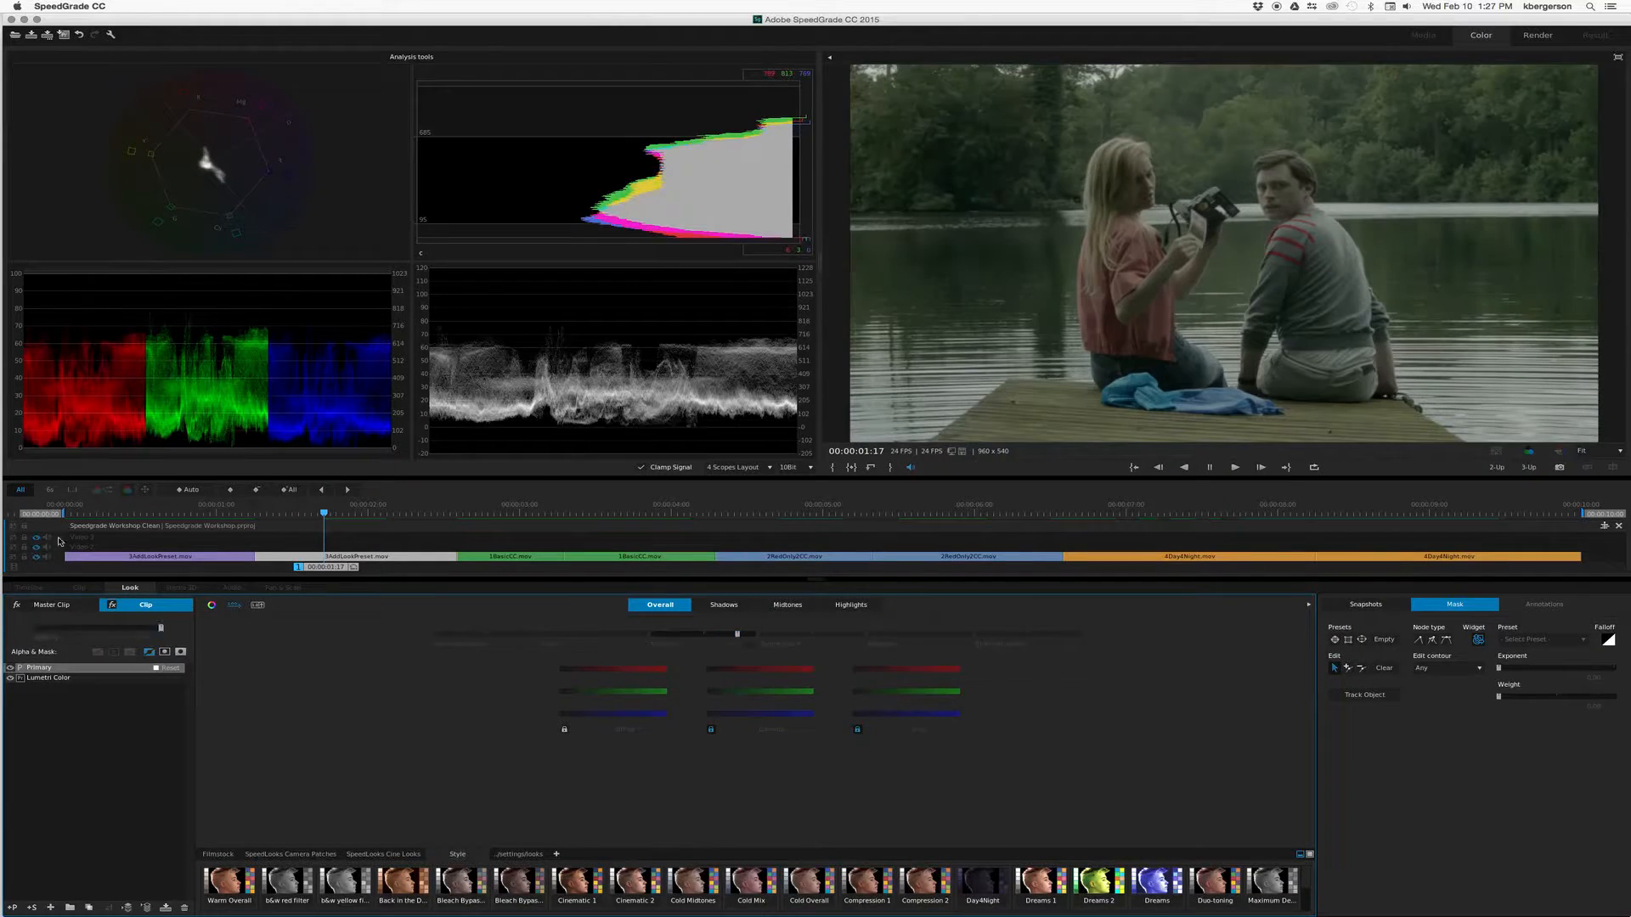
pyautogui.click(11, 669)
pyautogui.click(11, 669)
# - Raise the Highlights gain equally for red, green and blue, comparing the graded and ungraded image
pyautogui.click(853, 608)
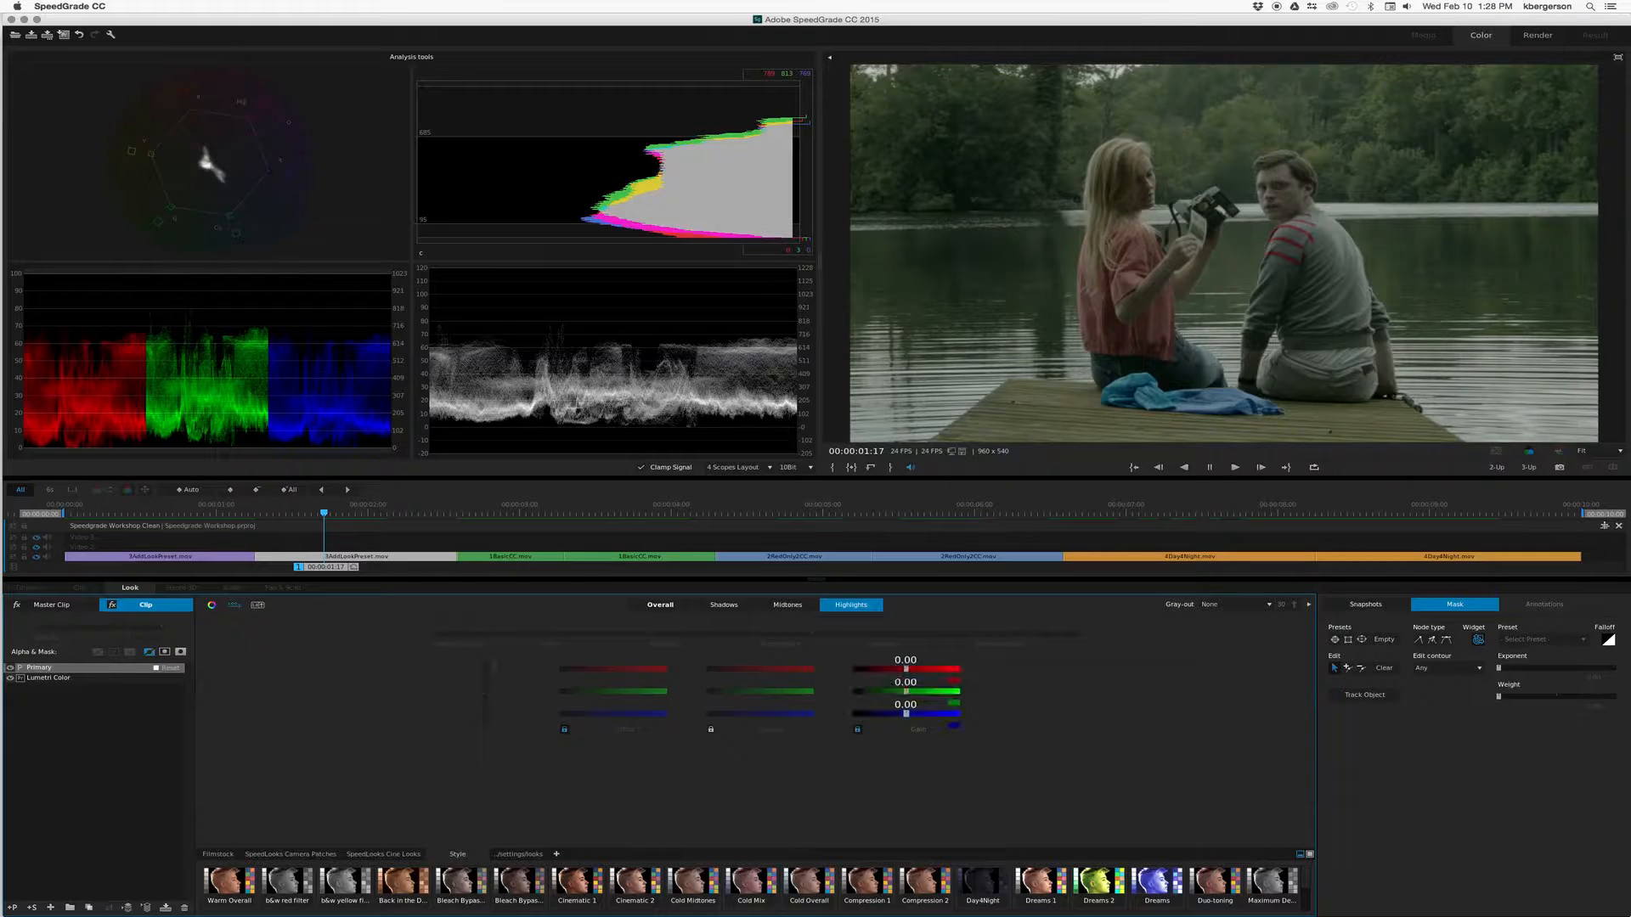
pyautogui.moveTo(905, 715); pyautogui.dragTo(940, 715)
pyautogui.click(11, 668)
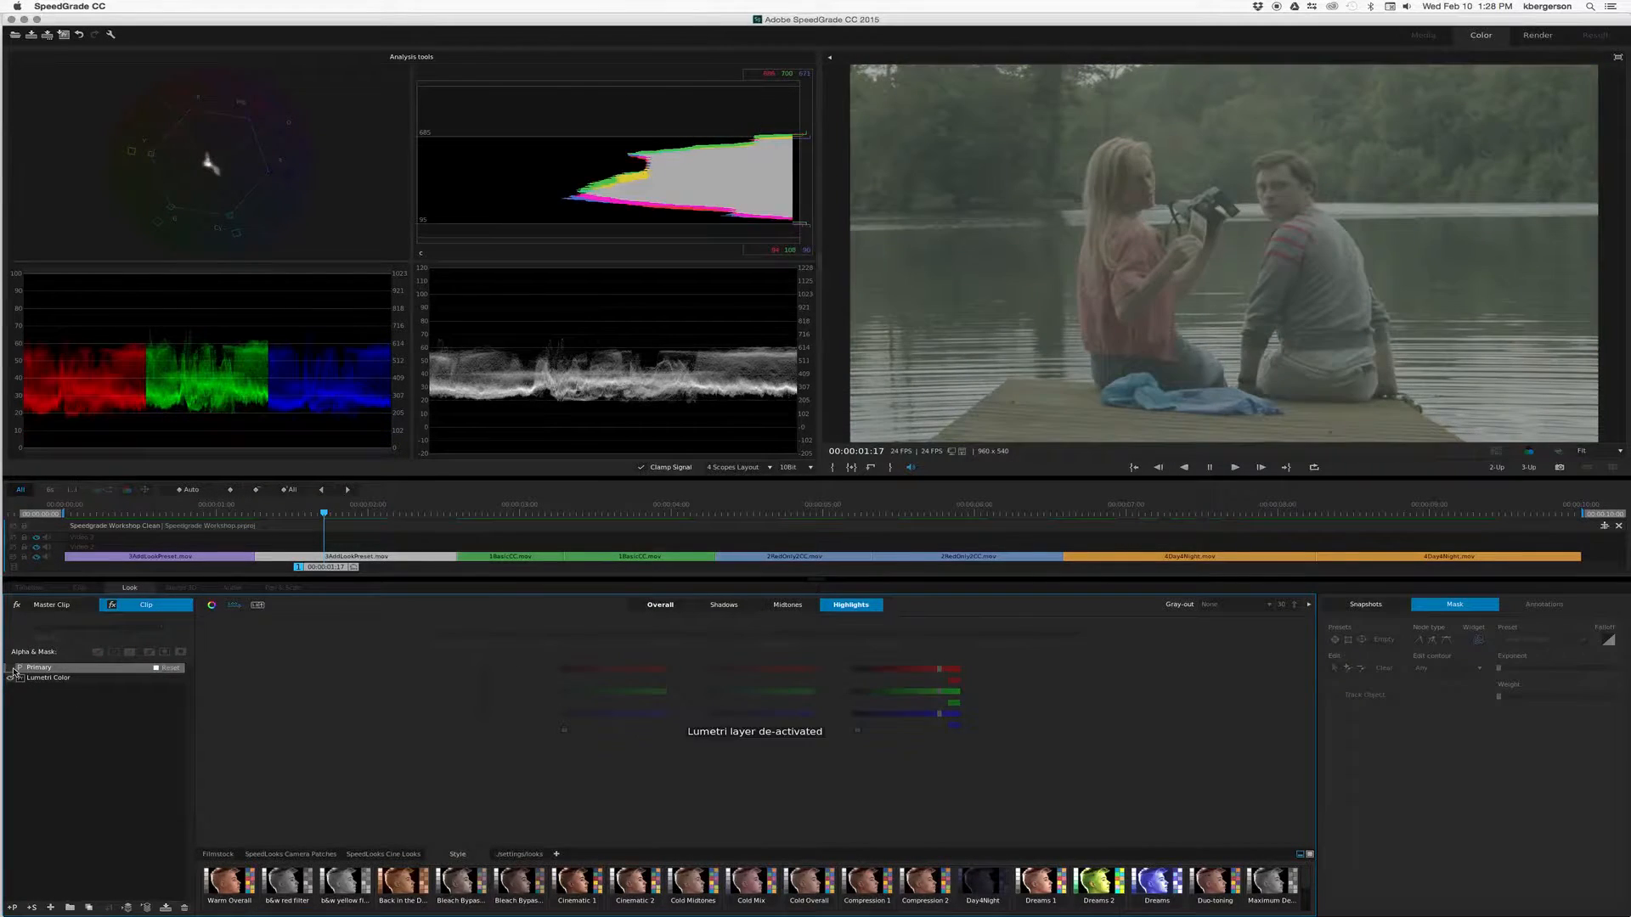
pyautogui.click(11, 668)
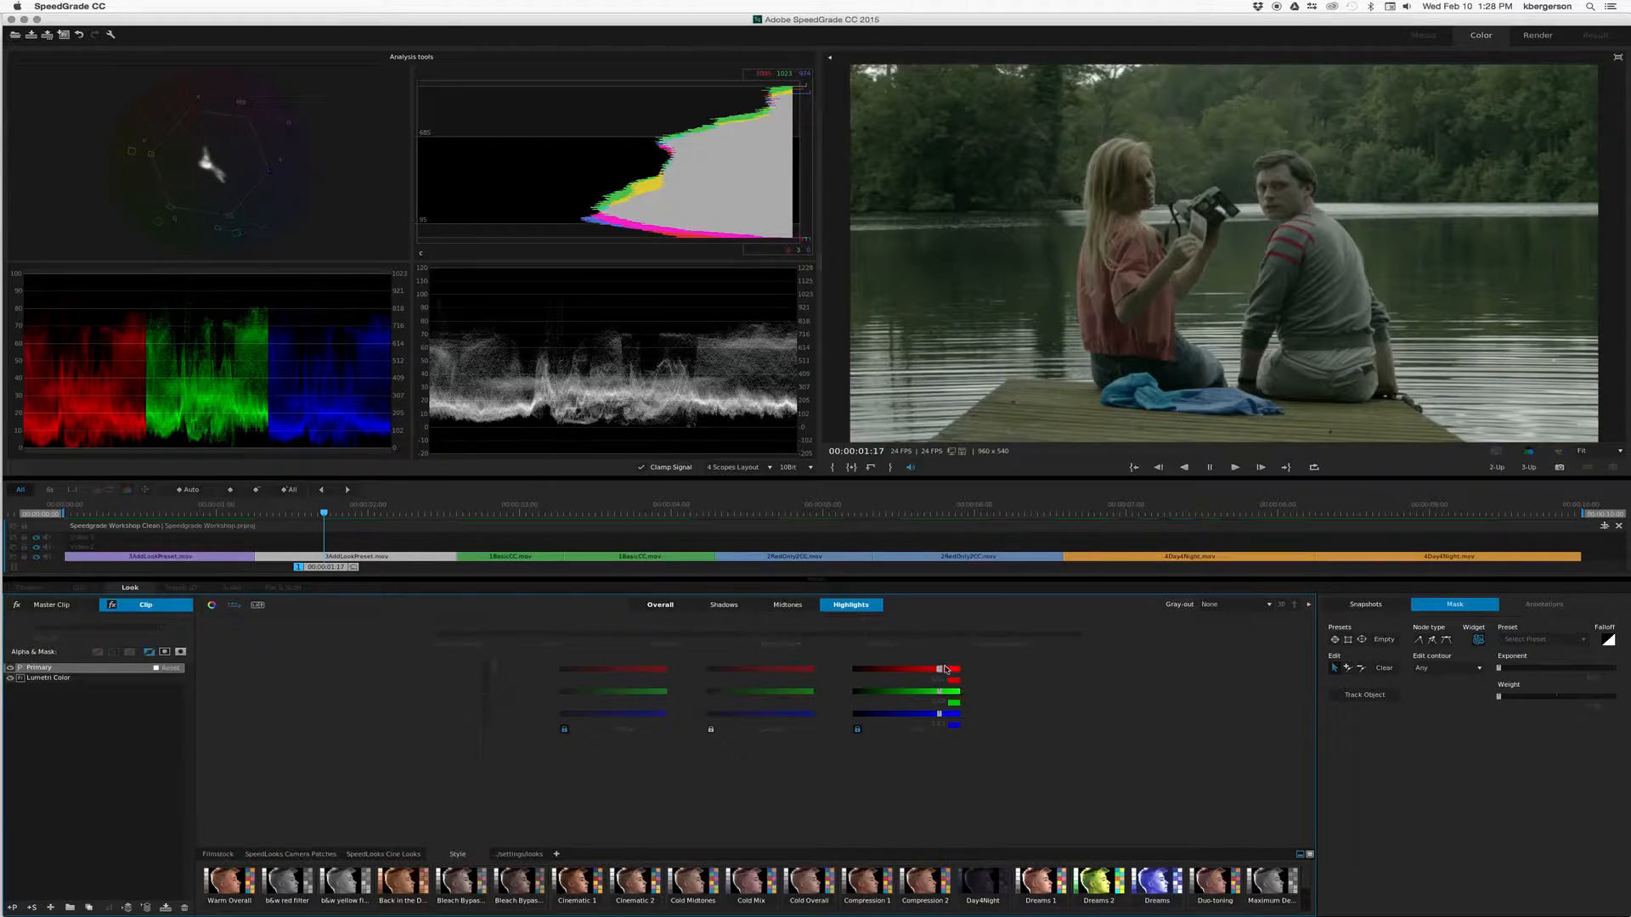
pyautogui.moveTo(944, 667); pyautogui.dragTo(949, 667)
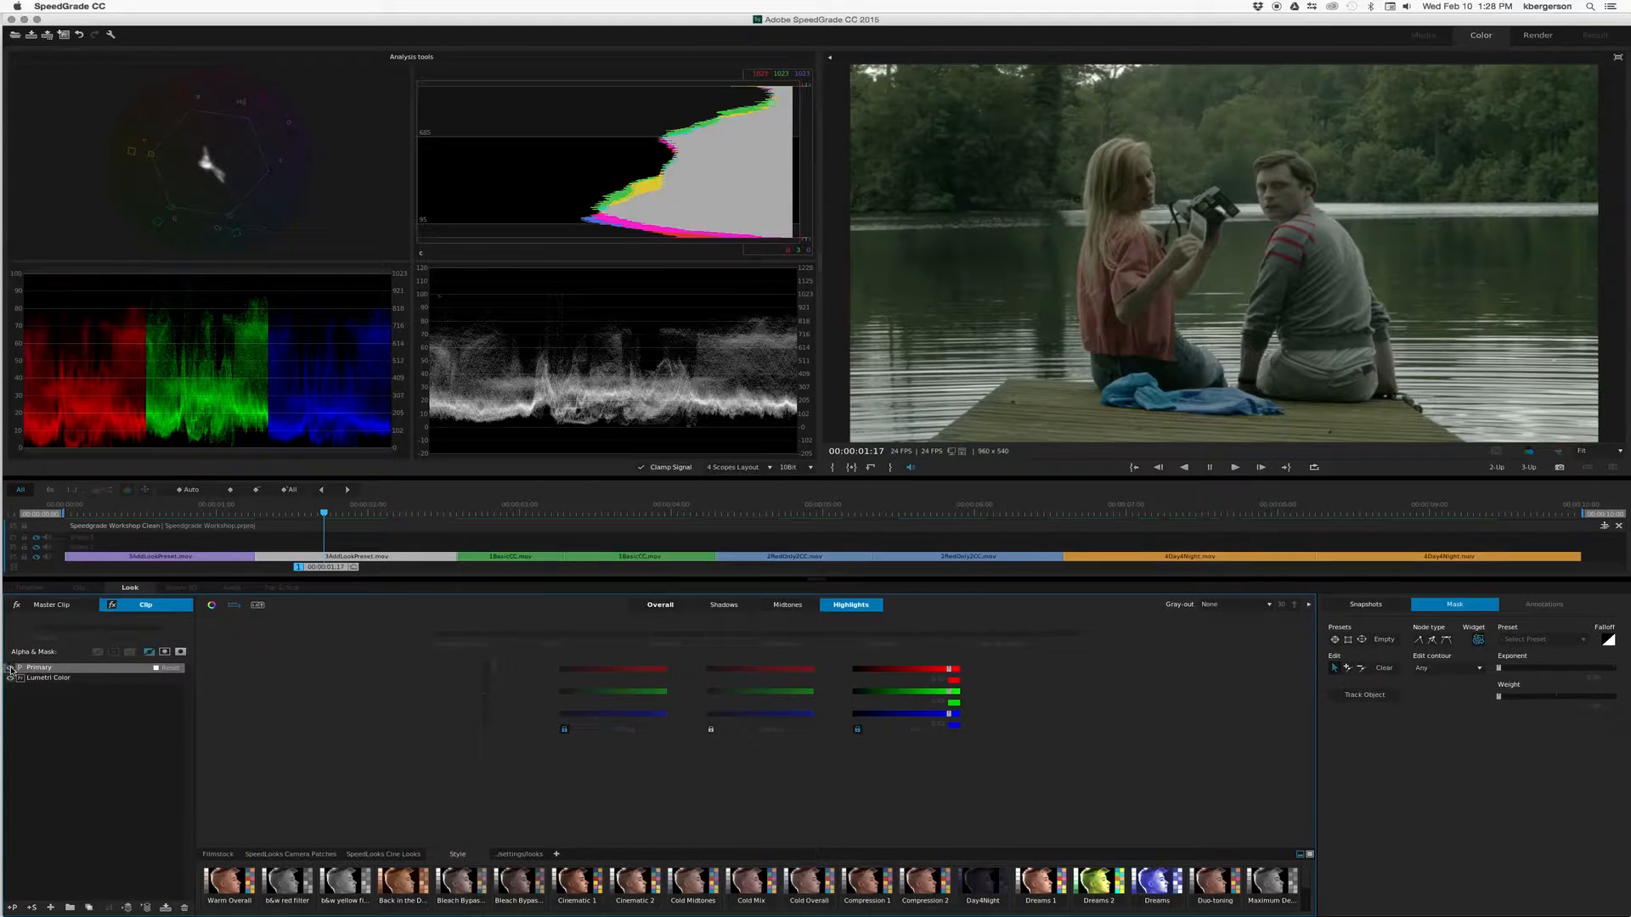
pyautogui.click(9, 668)
pyautogui.click(9, 668)
pyautogui.click(1532, 453)
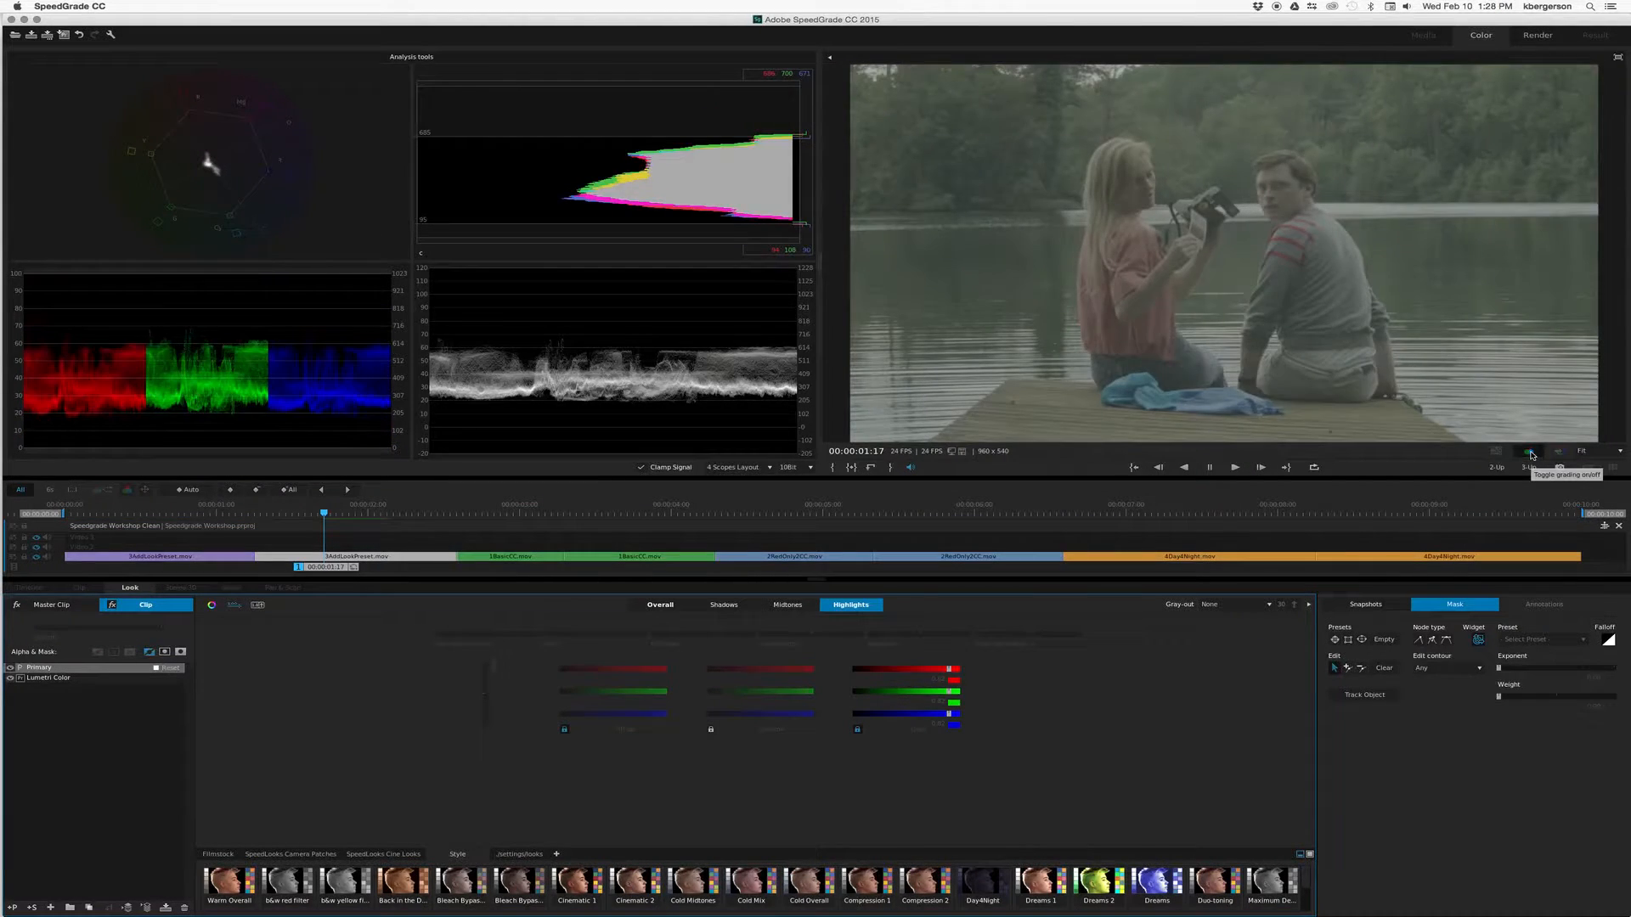
pyautogui.click(1531, 453)
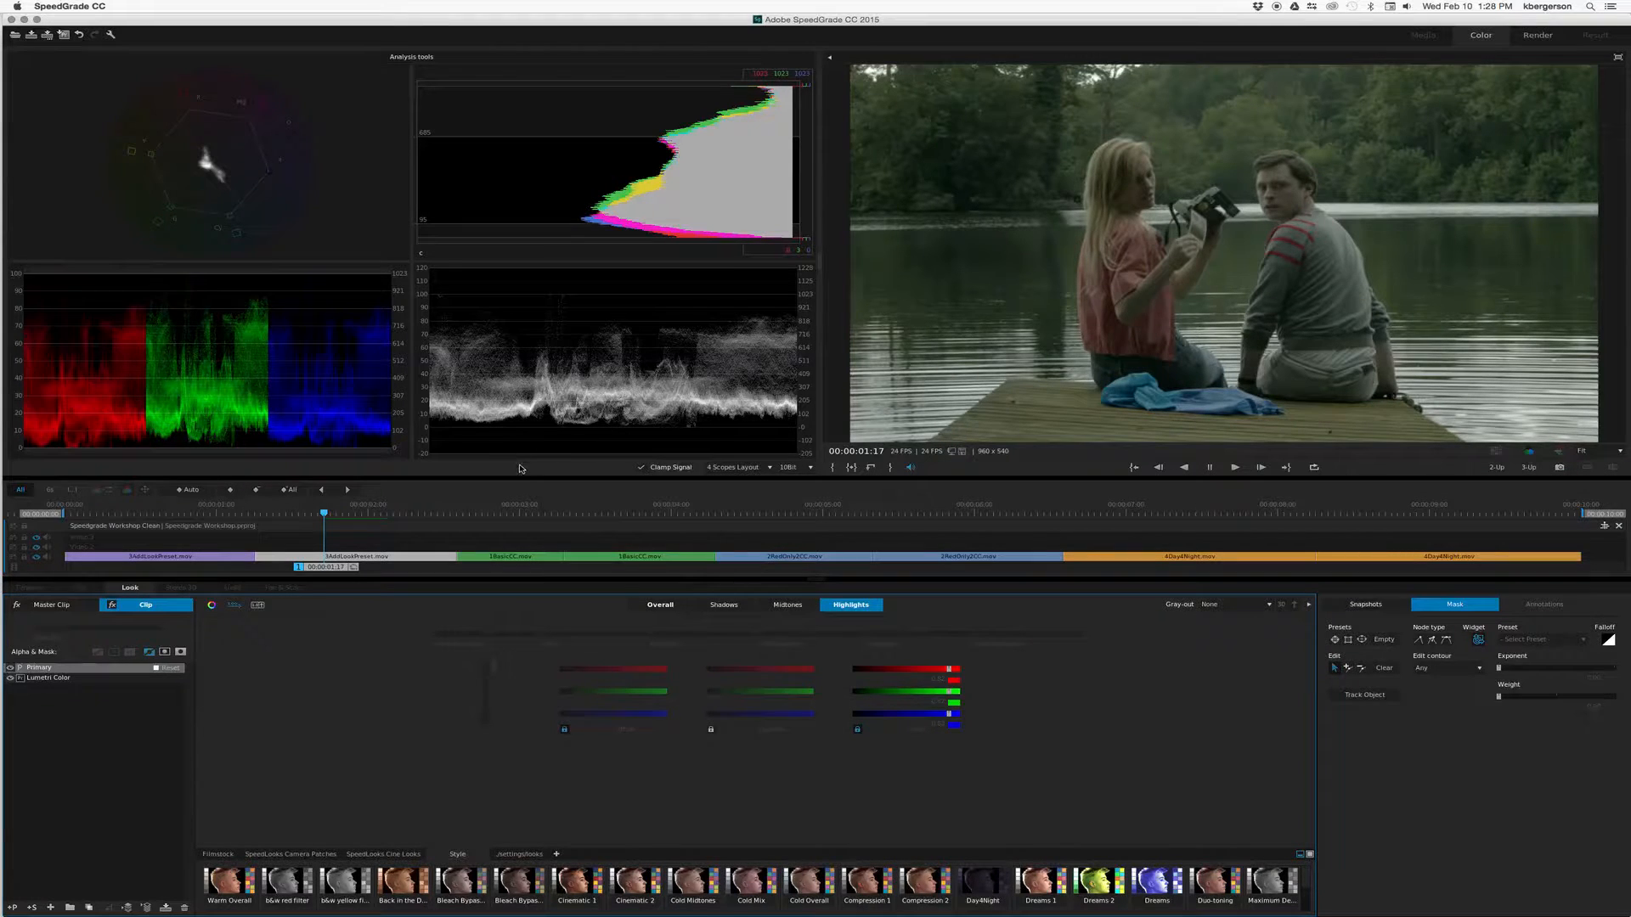
# - Increase the Overall input saturation slightly and compare the image with the Primary layer off and on
pyautogui.click(662, 604)
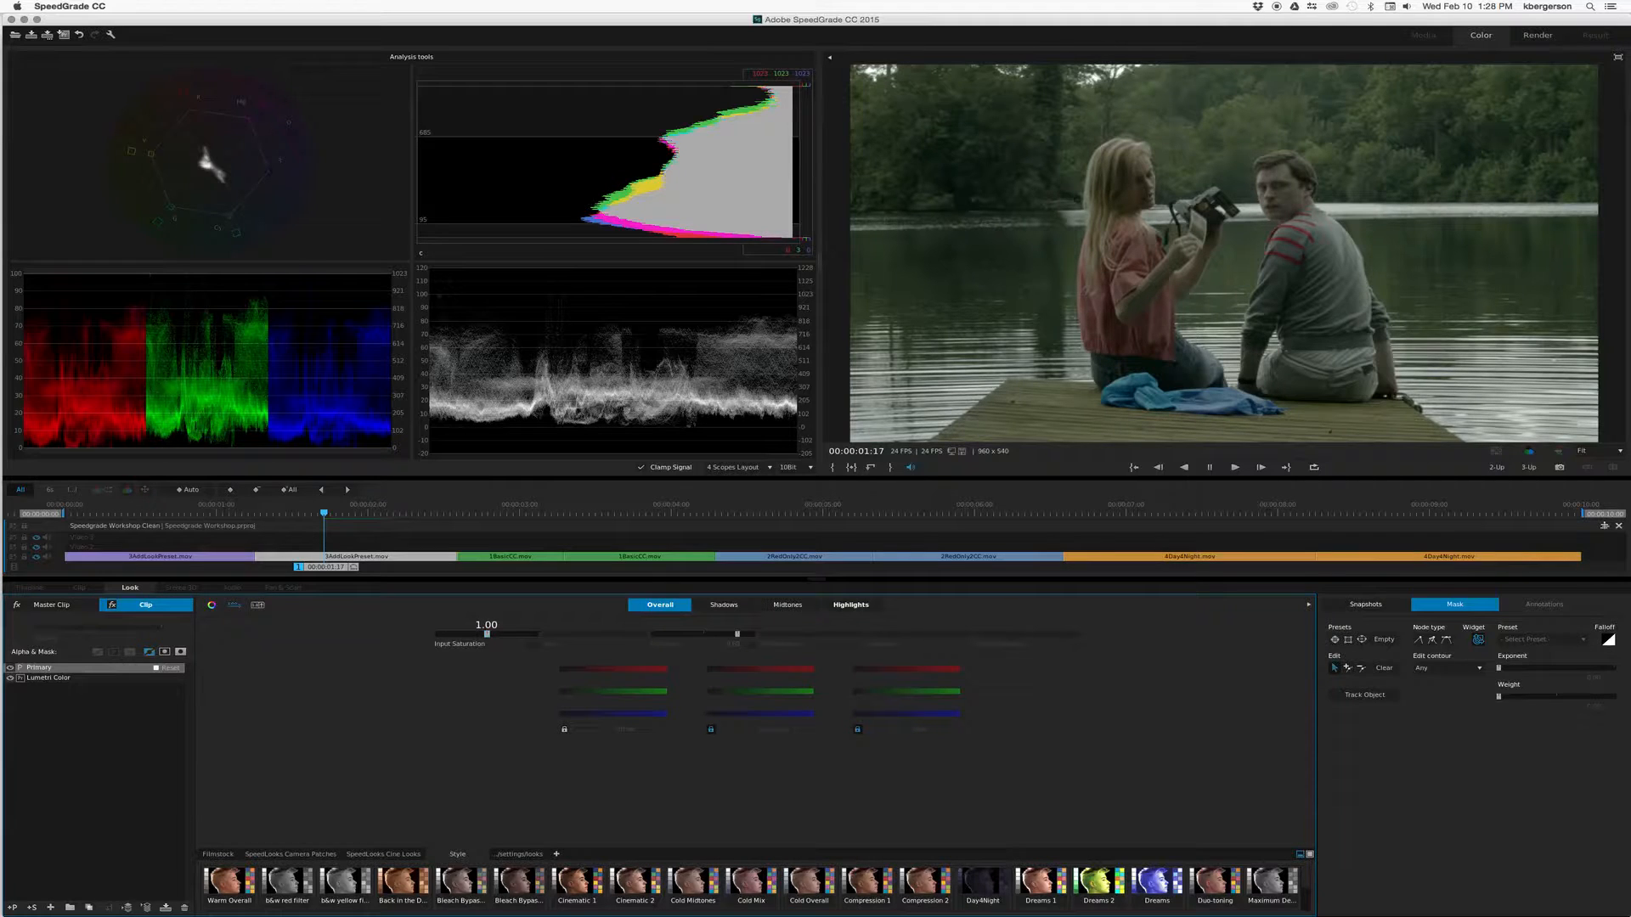
pyautogui.moveTo(487, 634); pyautogui.dragTo(492, 633)
pyautogui.click(10, 668)
pyautogui.click(10, 668)
# - Raise the Midtones gain equally for red, green and blue, and toggle grading off and on to compare
pyautogui.click(787, 605)
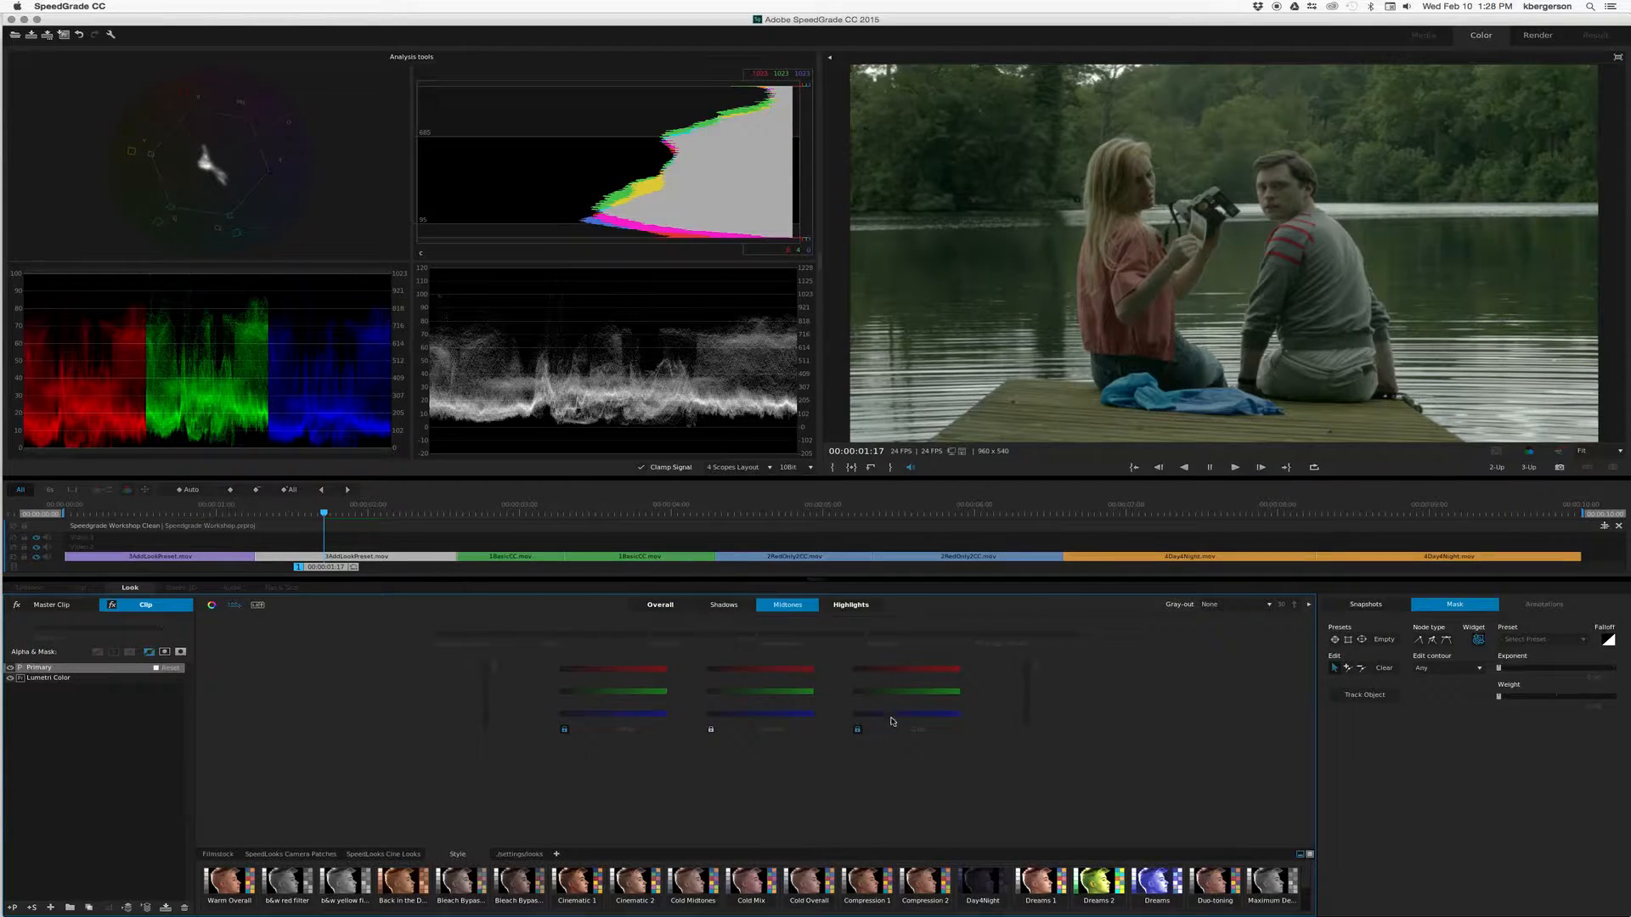
pyautogui.moveTo(905, 714); pyautogui.dragTo(920, 714)
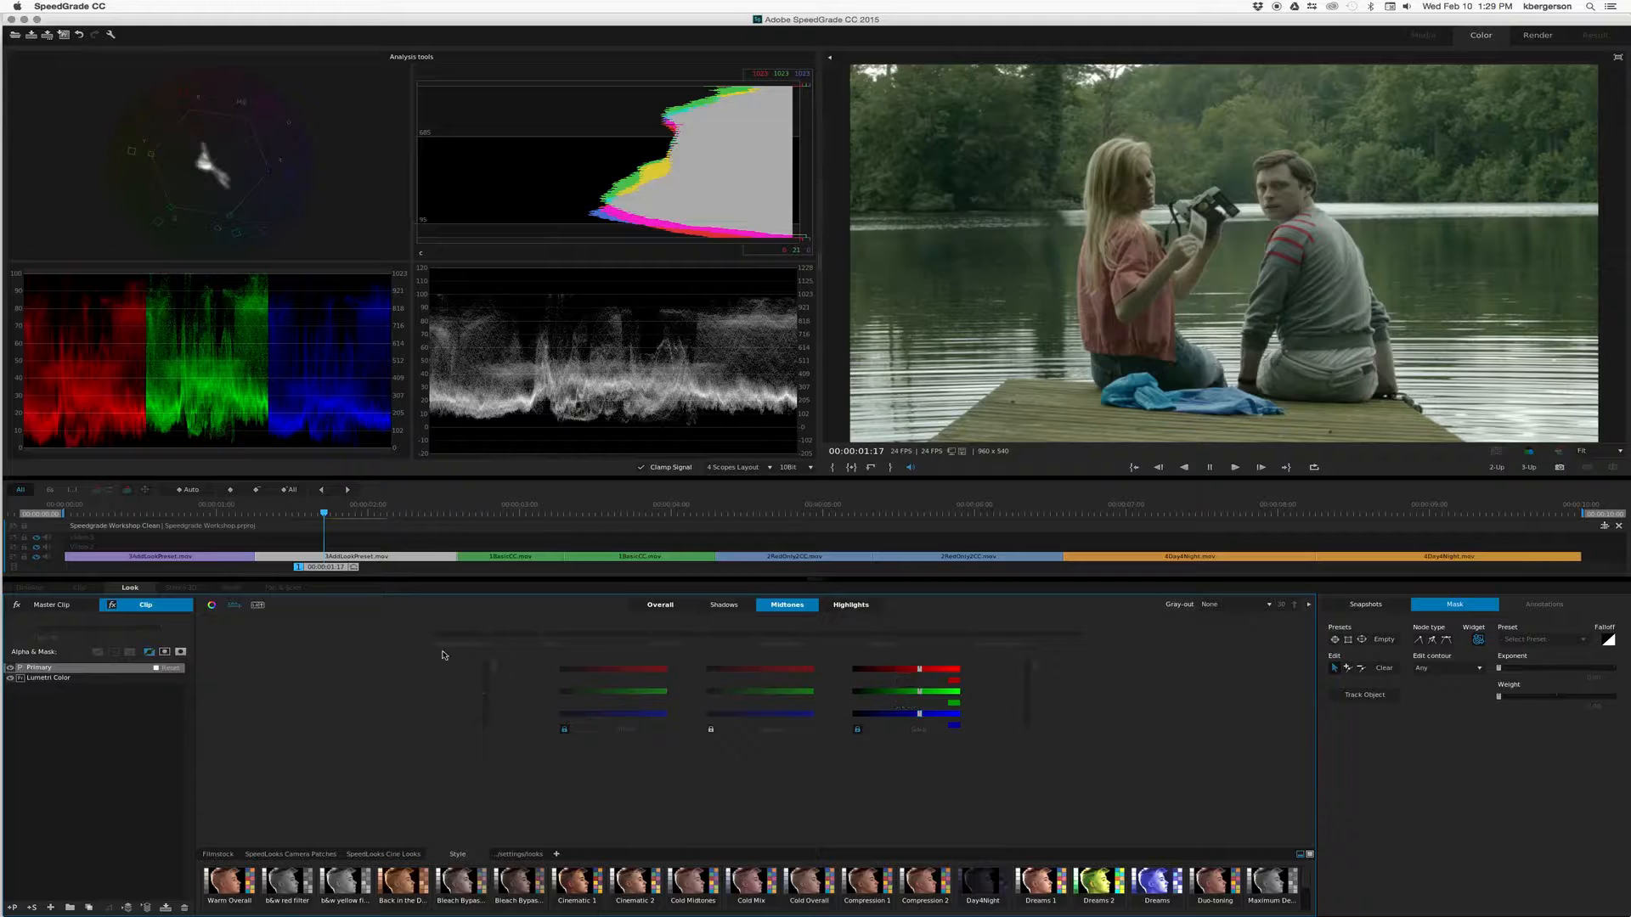
pyautogui.click(1529, 451)
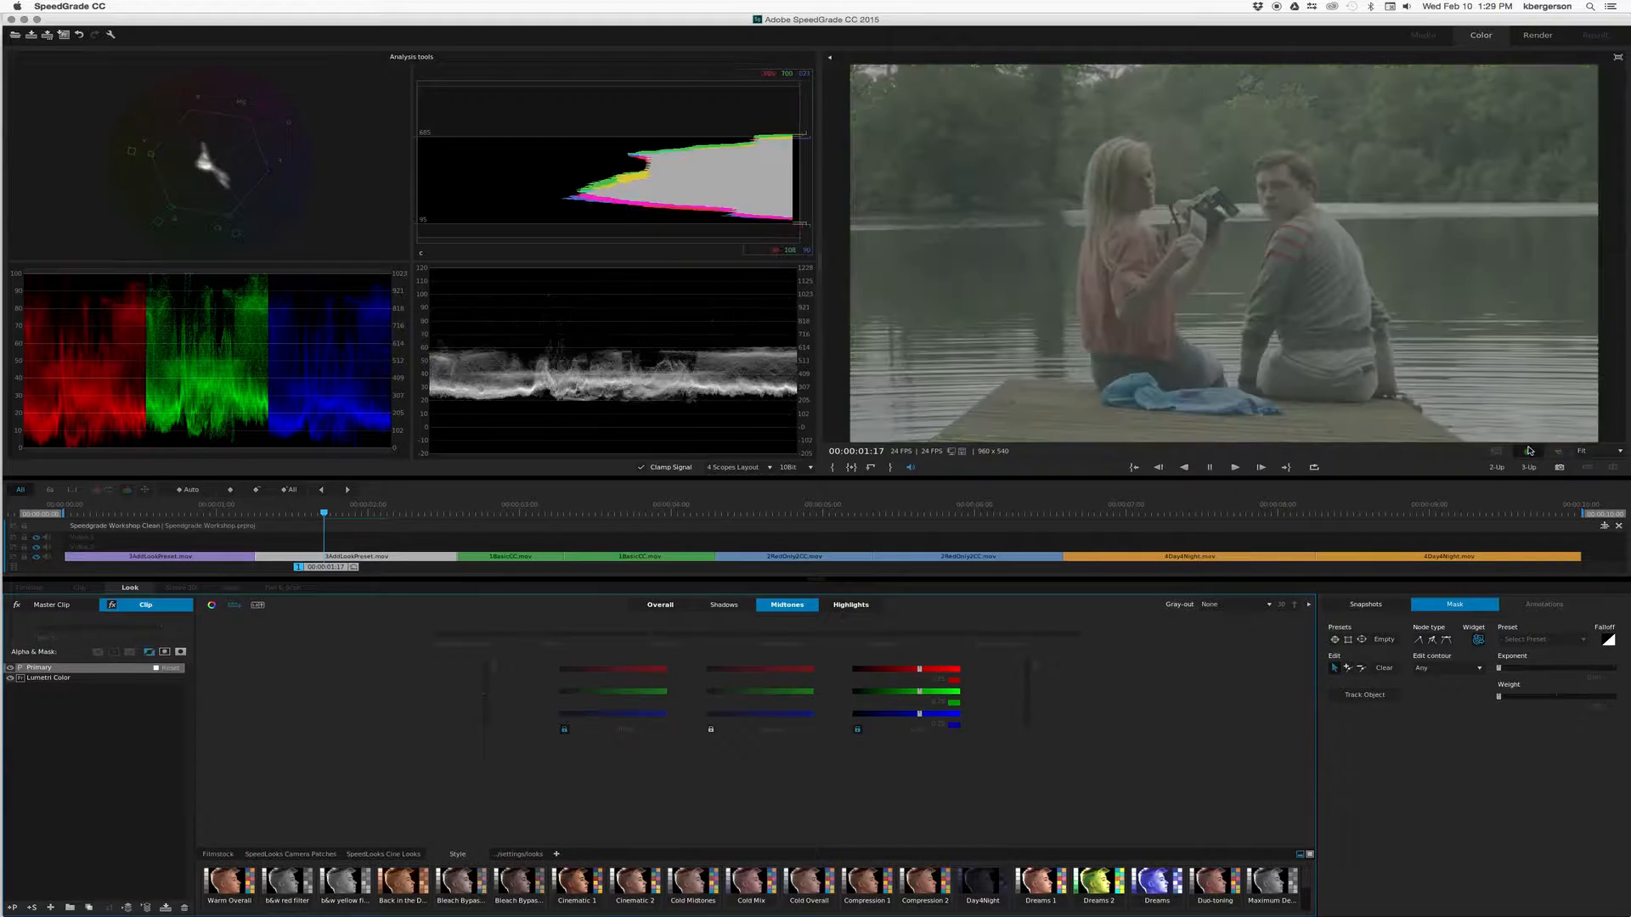
pyautogui.click(1530, 451)
pyautogui.click(1529, 451)
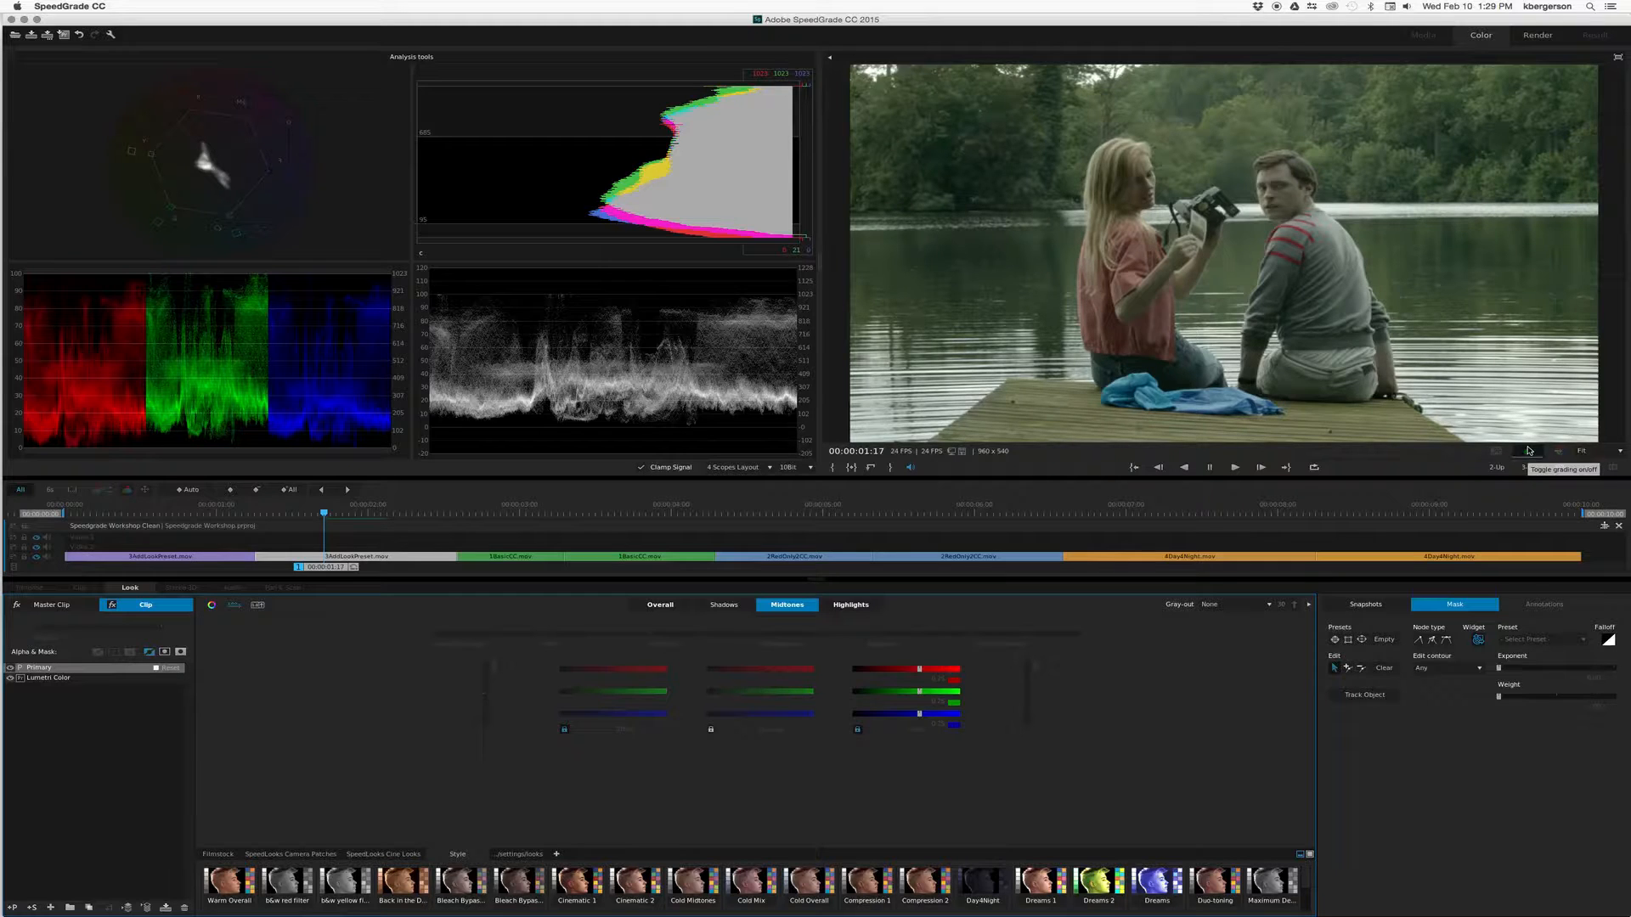
pyautogui.click(1529, 451)
pyautogui.click(1530, 451)
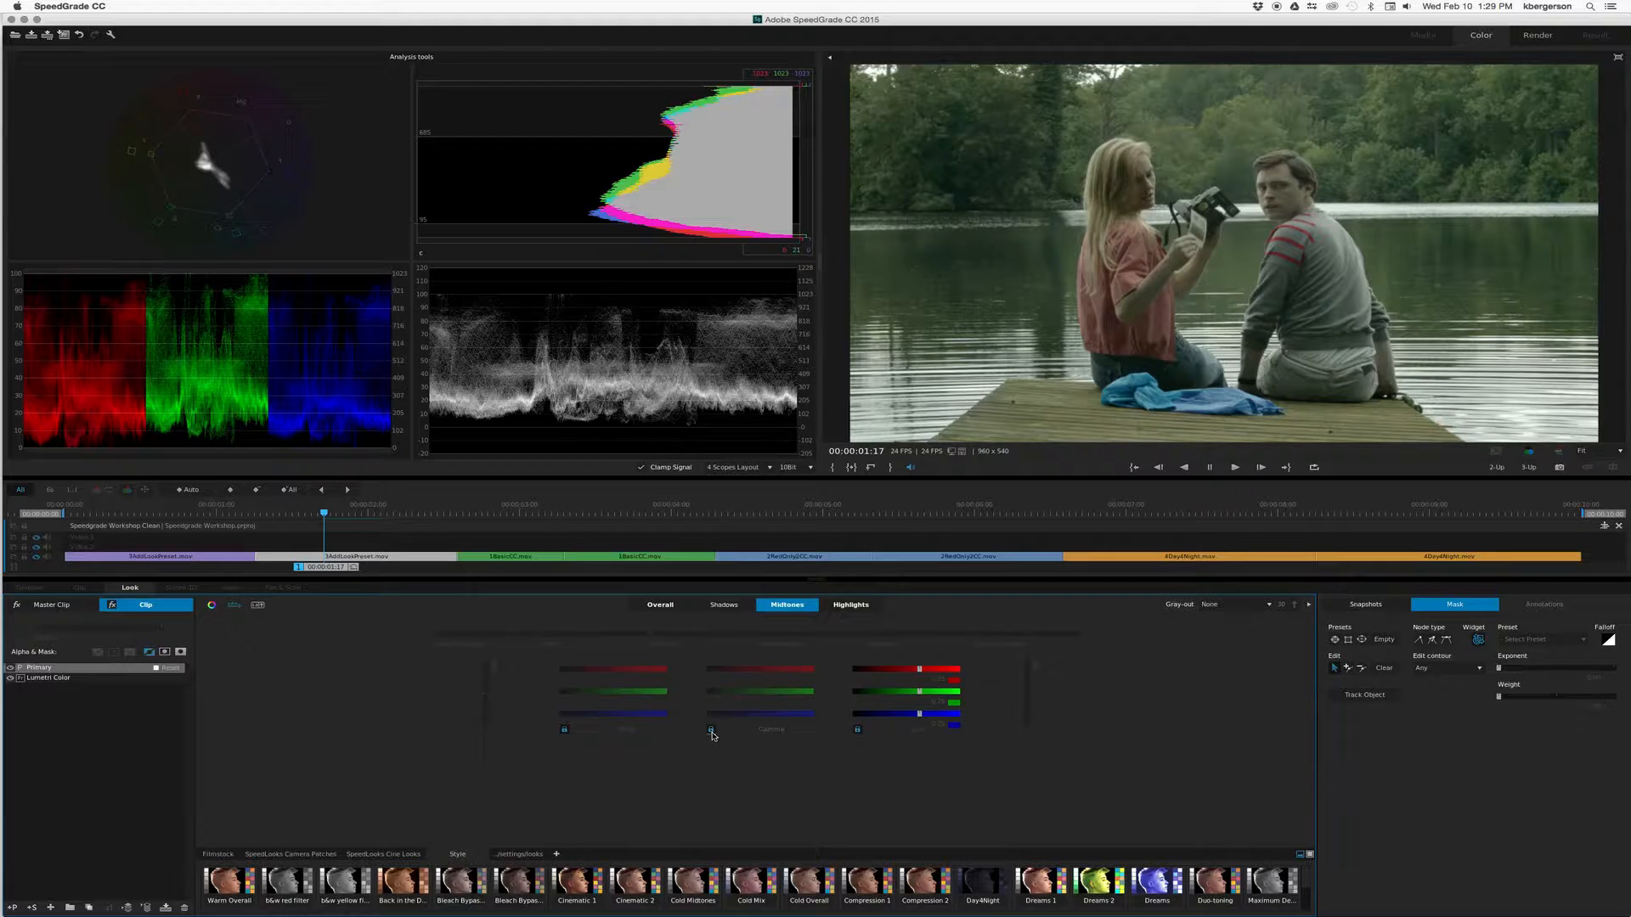
# - Raise only the red gamma of the Midtones by about 0.22 and compare with the Primary layer off and on
pyautogui.moveTo(760, 670); pyautogui.dragTo(771, 670)
pyautogui.click(11, 668)
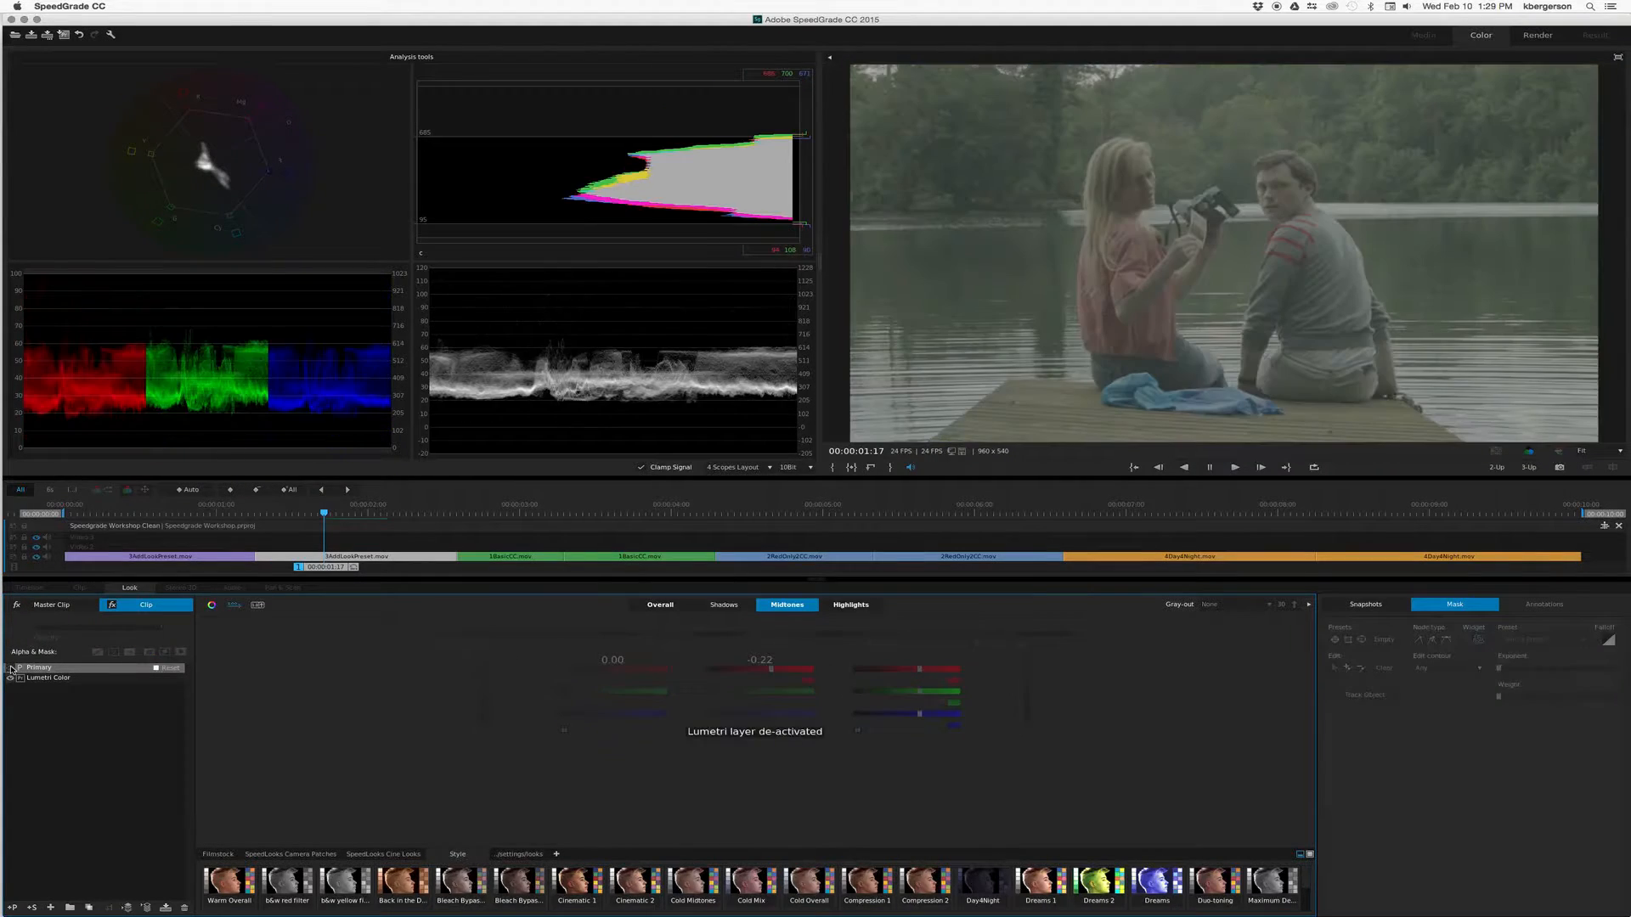
pyautogui.click(11, 668)
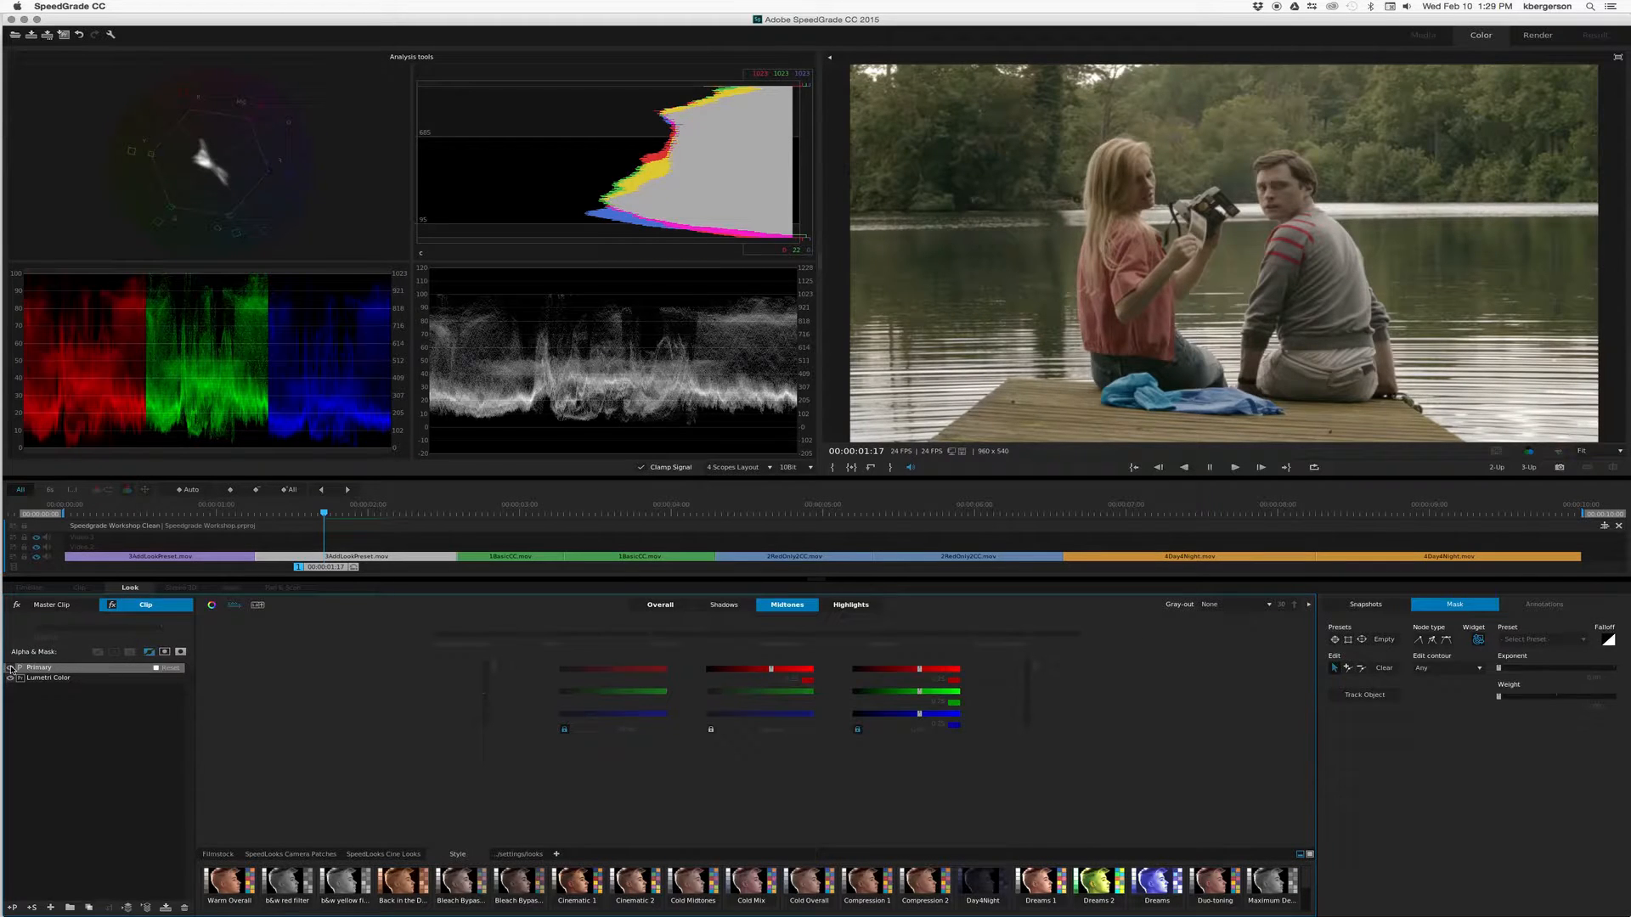
pyautogui.click(11, 668)
pyautogui.click(11, 669)
# - Raise the blue gamma of the Midtones to a level similar to red, comparing with the Primary layer off and on
pyautogui.moveTo(762, 714); pyautogui.dragTo(772, 714)
pyautogui.click(8, 670)
pyautogui.click(8, 670)
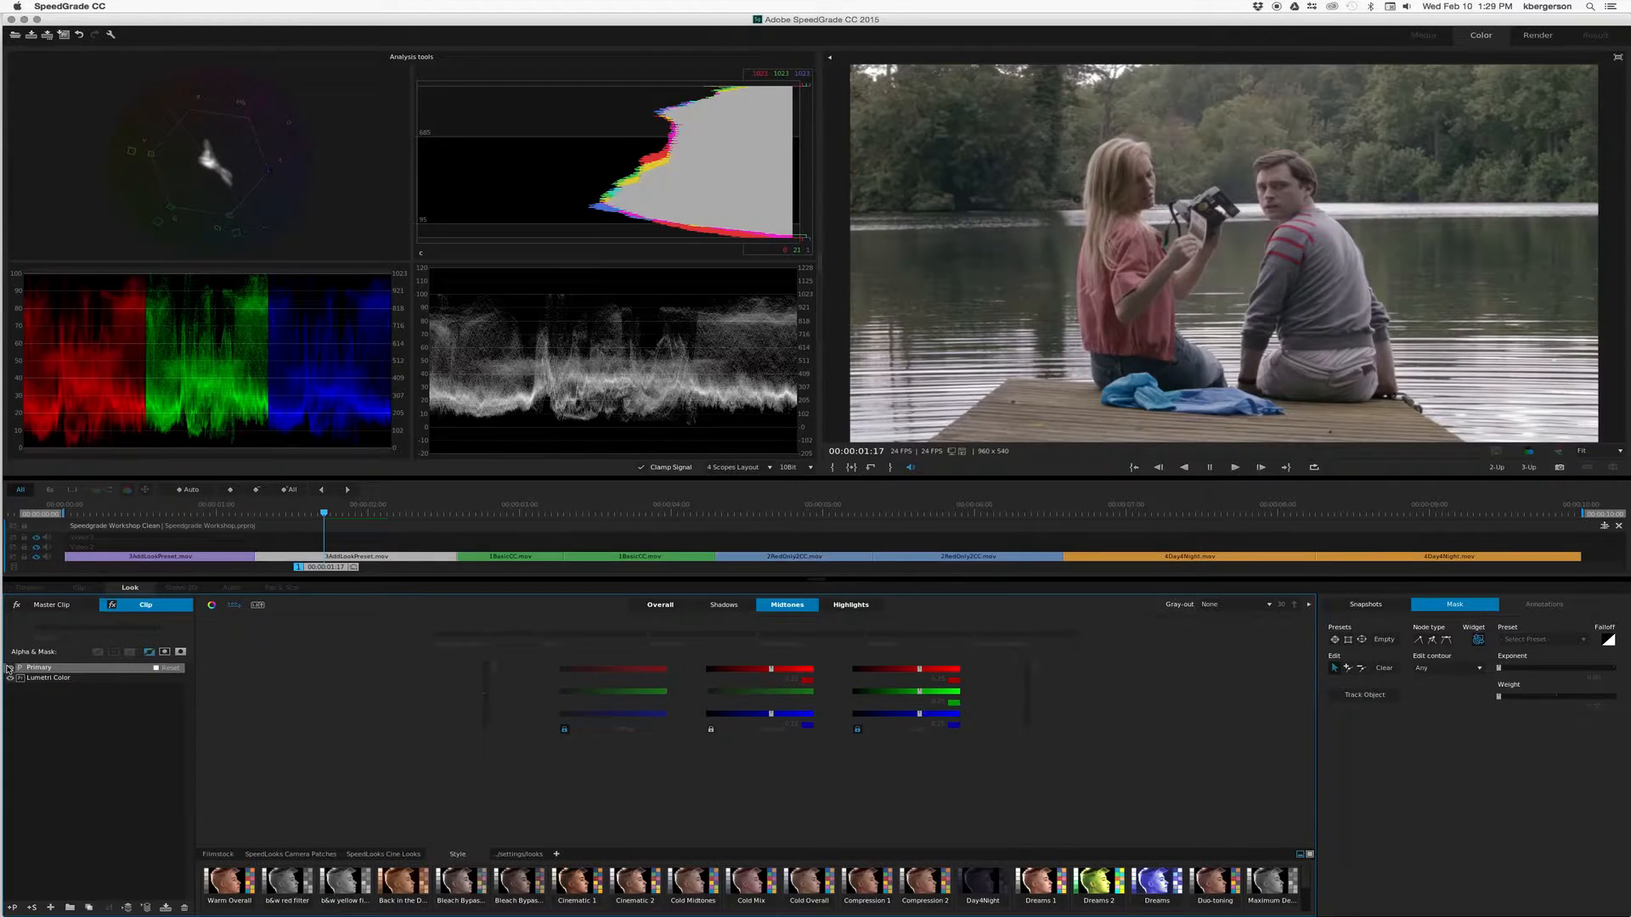
pyautogui.click(8, 670)
pyautogui.click(8, 669)
# - Raise the Overall input saturation a little more and compare the clip with the Primary layer off and on
pyautogui.click(660, 605)
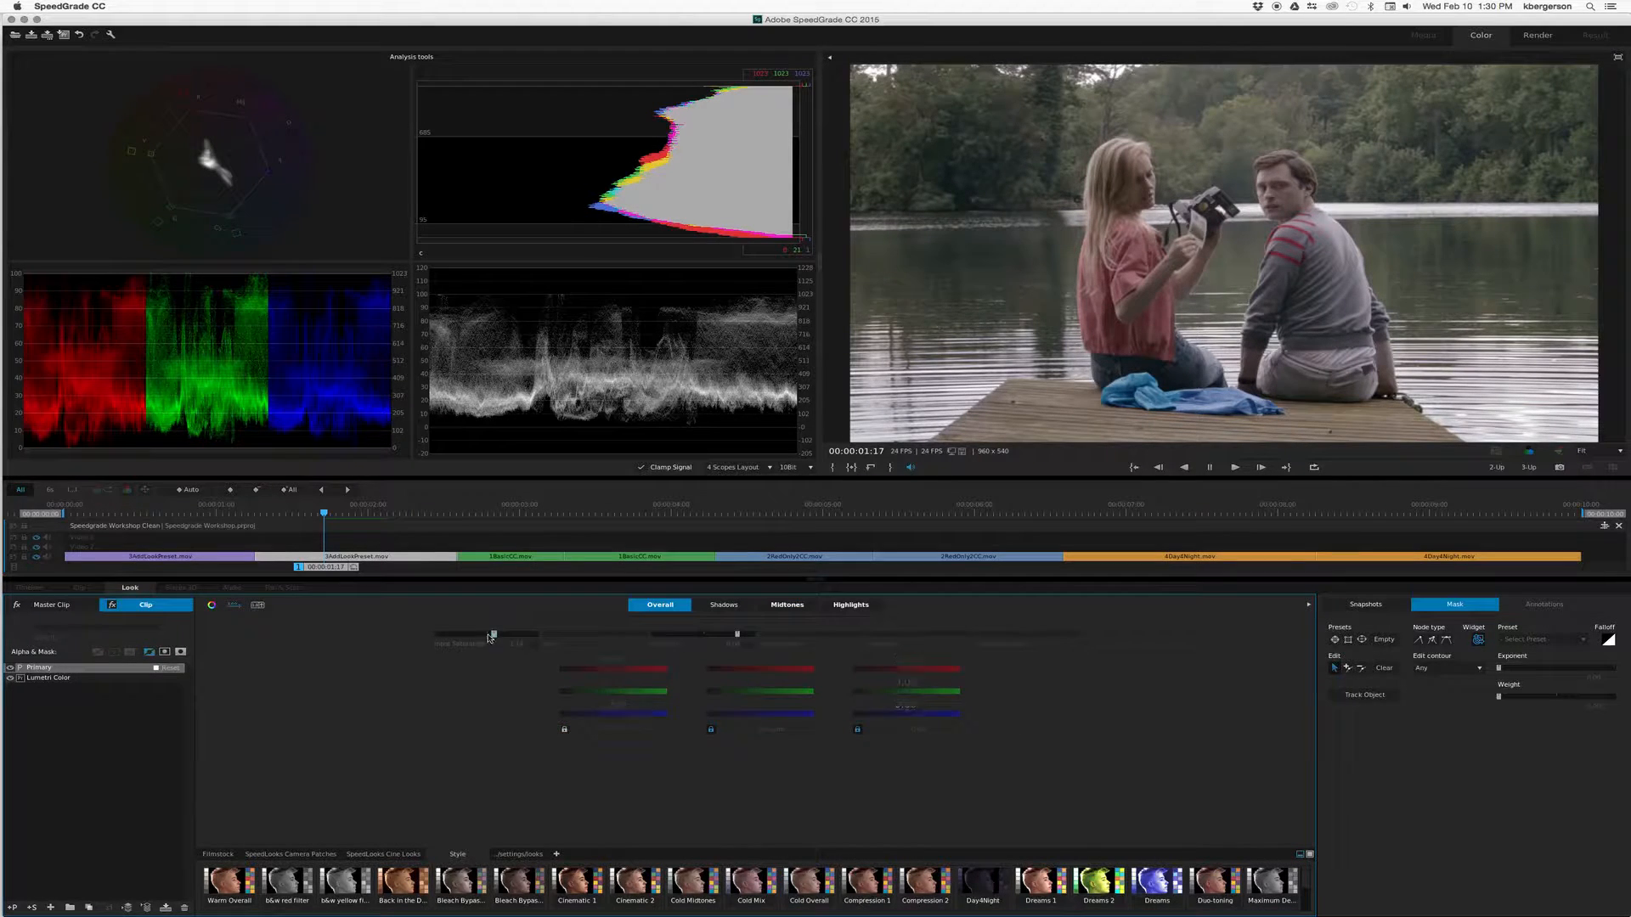
pyautogui.moveTo(491, 634); pyautogui.dragTo(502, 634)
pyautogui.click(11, 669)
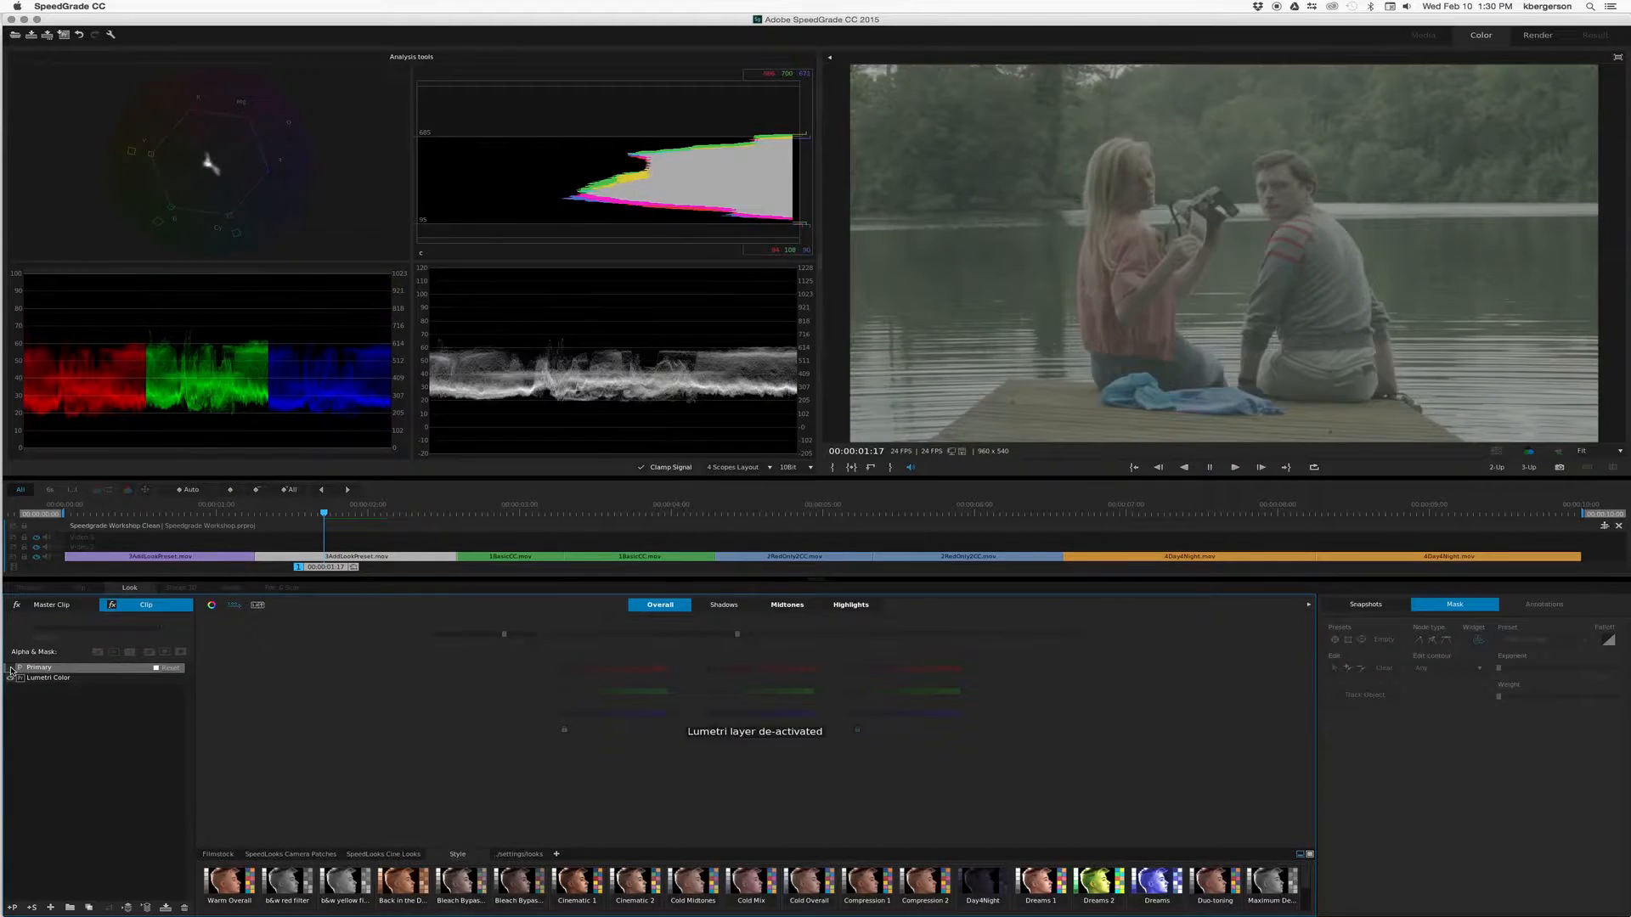
pyautogui.click(10, 668)
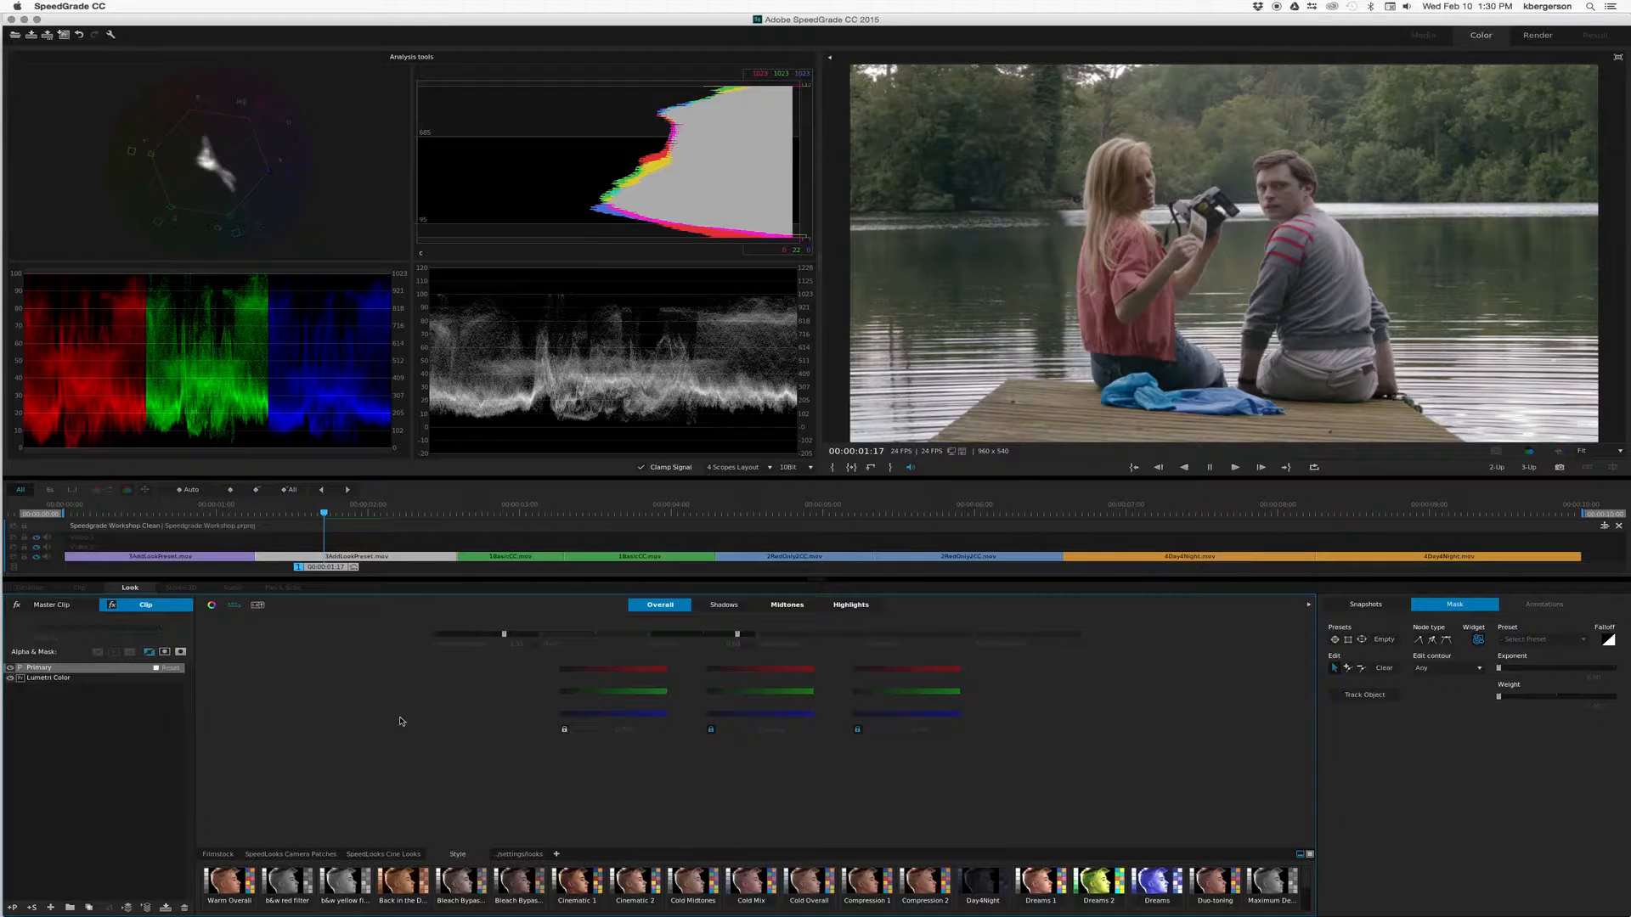
# - Move the playhead to 00:00:01:21 and apply the Sepia style preset above the Primary layer
pyautogui.moveTo(326, 518)
pyautogui.mouseDown()
pyautogui.moveTo(231, 521)
pyautogui.moveTo(349, 532)
pyautogui.mouseUp()
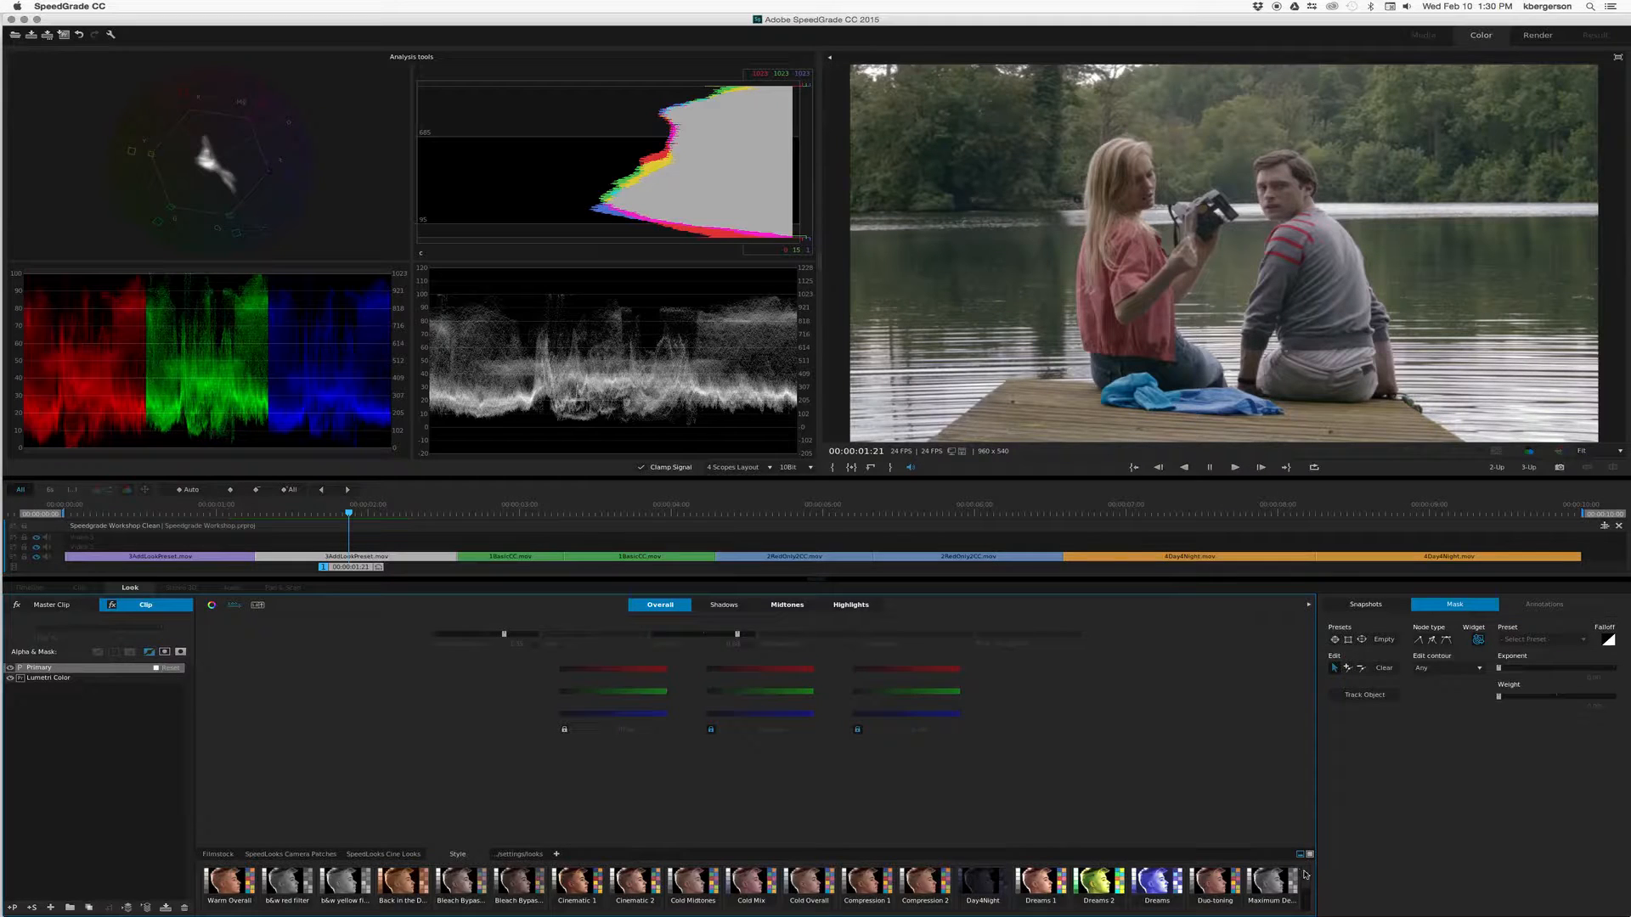
pyautogui.click(1308, 909)
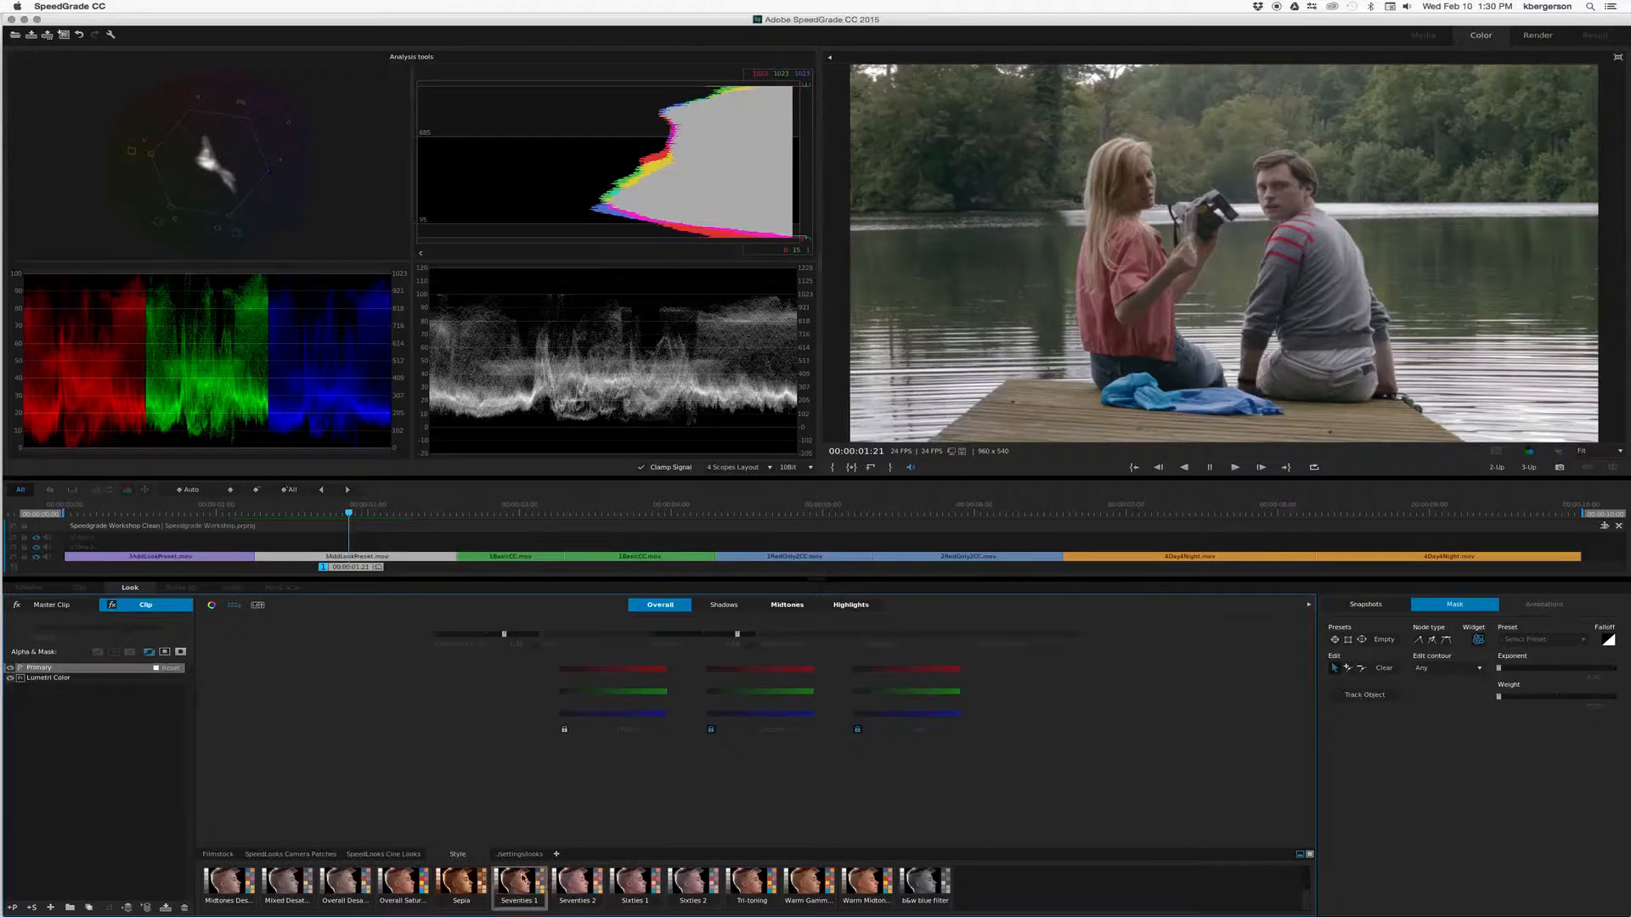
pyautogui.doubleClick(469, 885)
pyautogui.moveTo(469, 885); pyautogui.dragTo(115, 666)
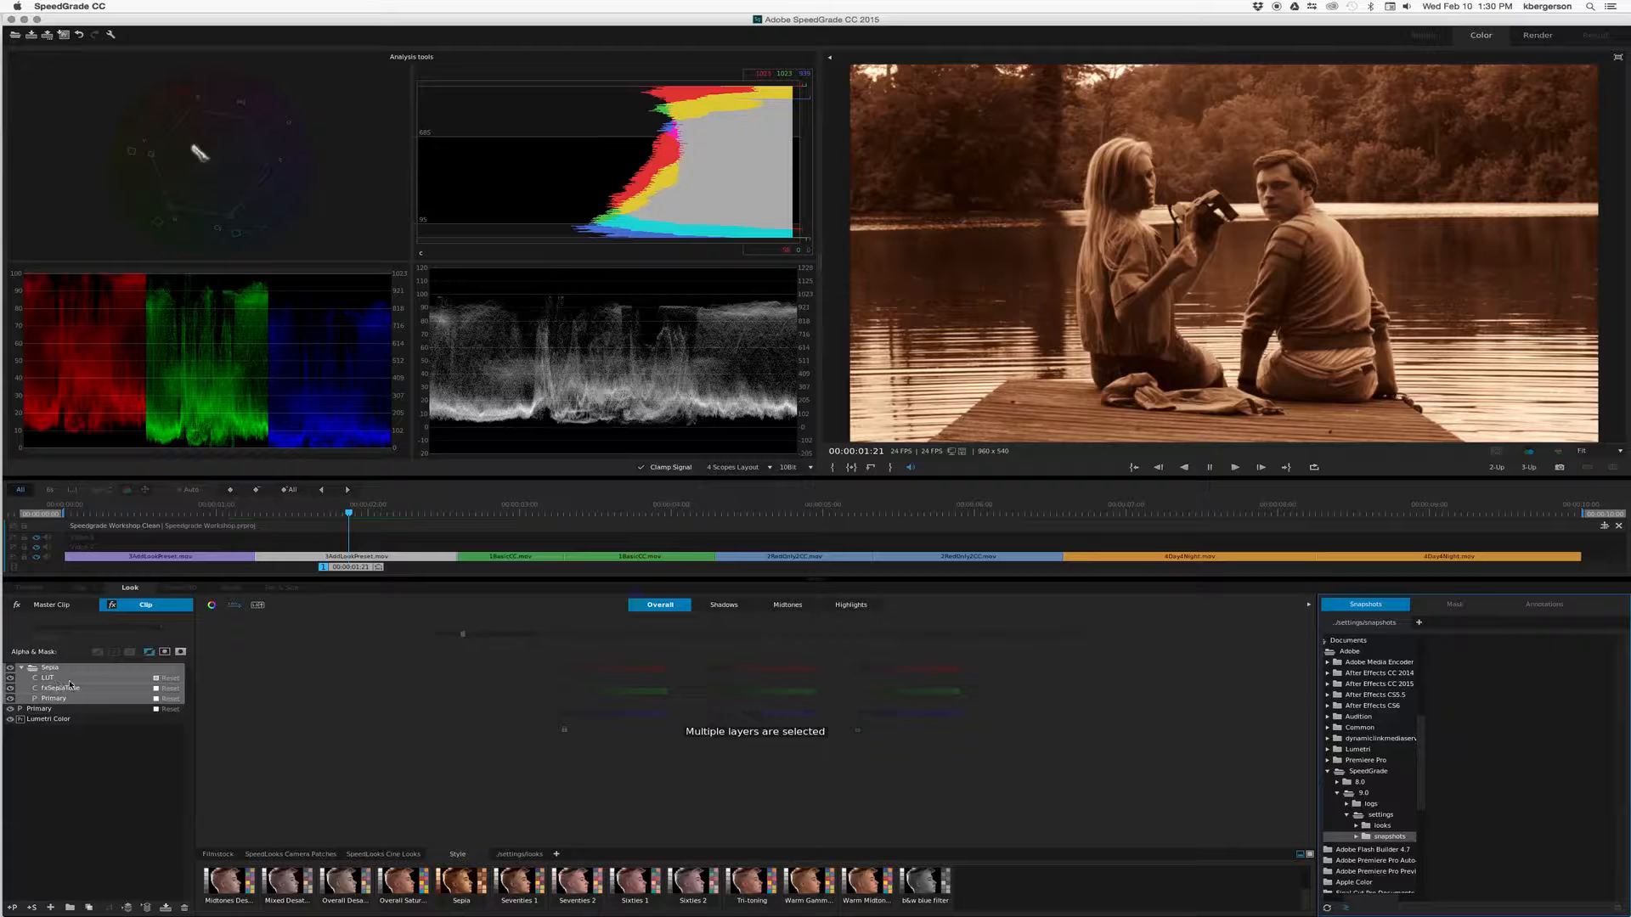
# - Examine how the LUT, fxSepiaTone and Primary layers inside the Sepia group contribute by switching them off and back on
pyautogui.click(63, 762)
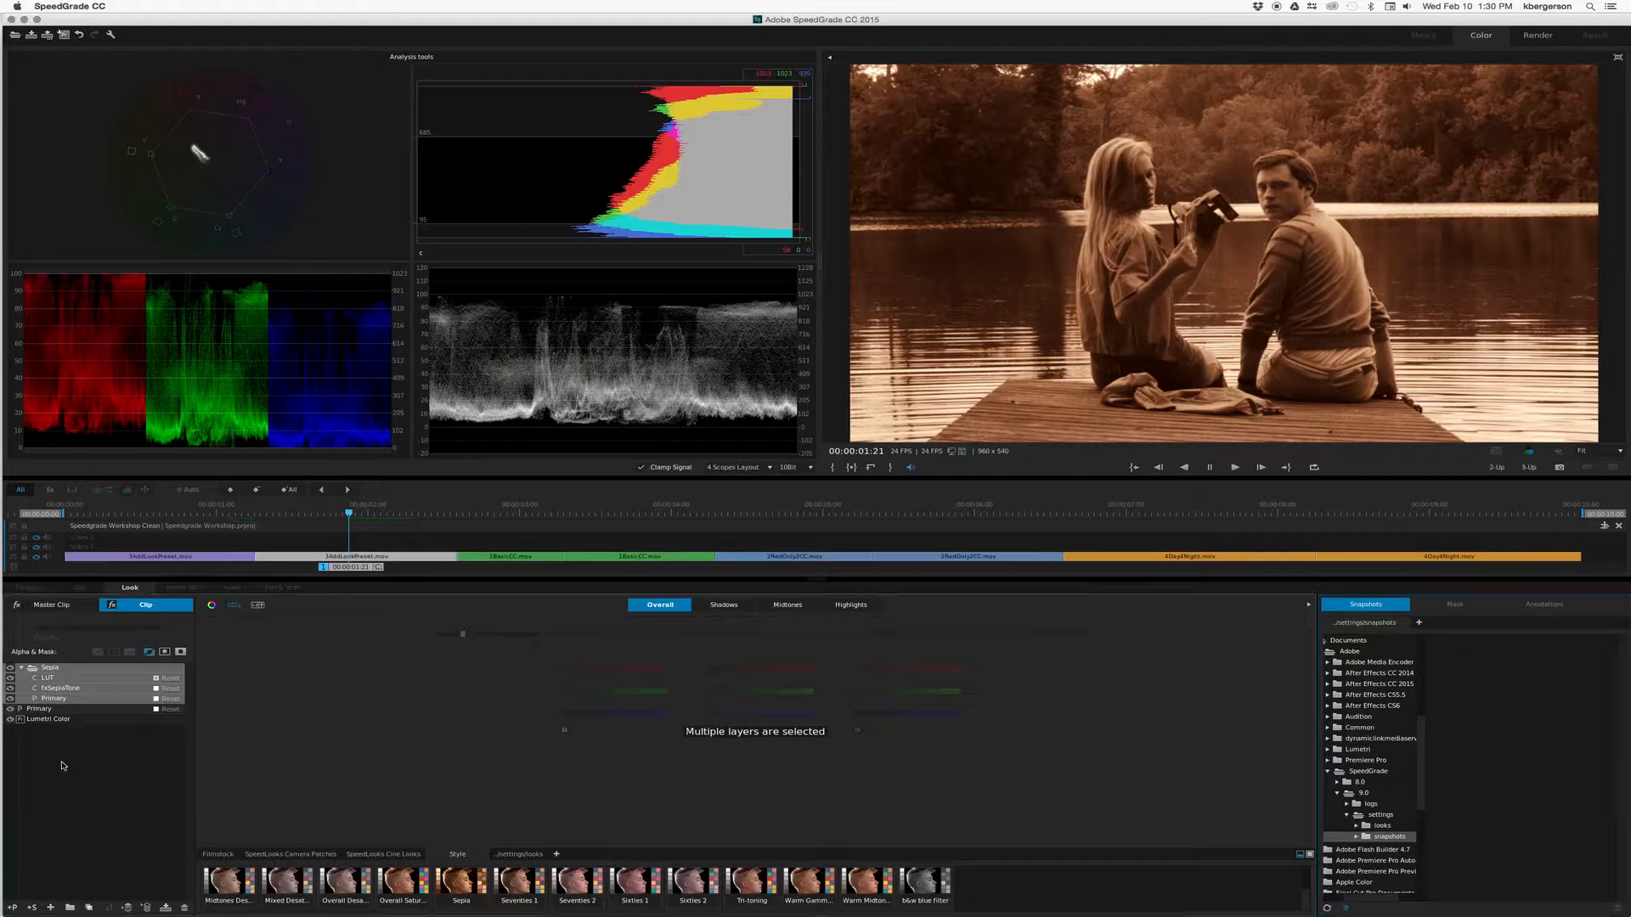
pyautogui.click(22, 668)
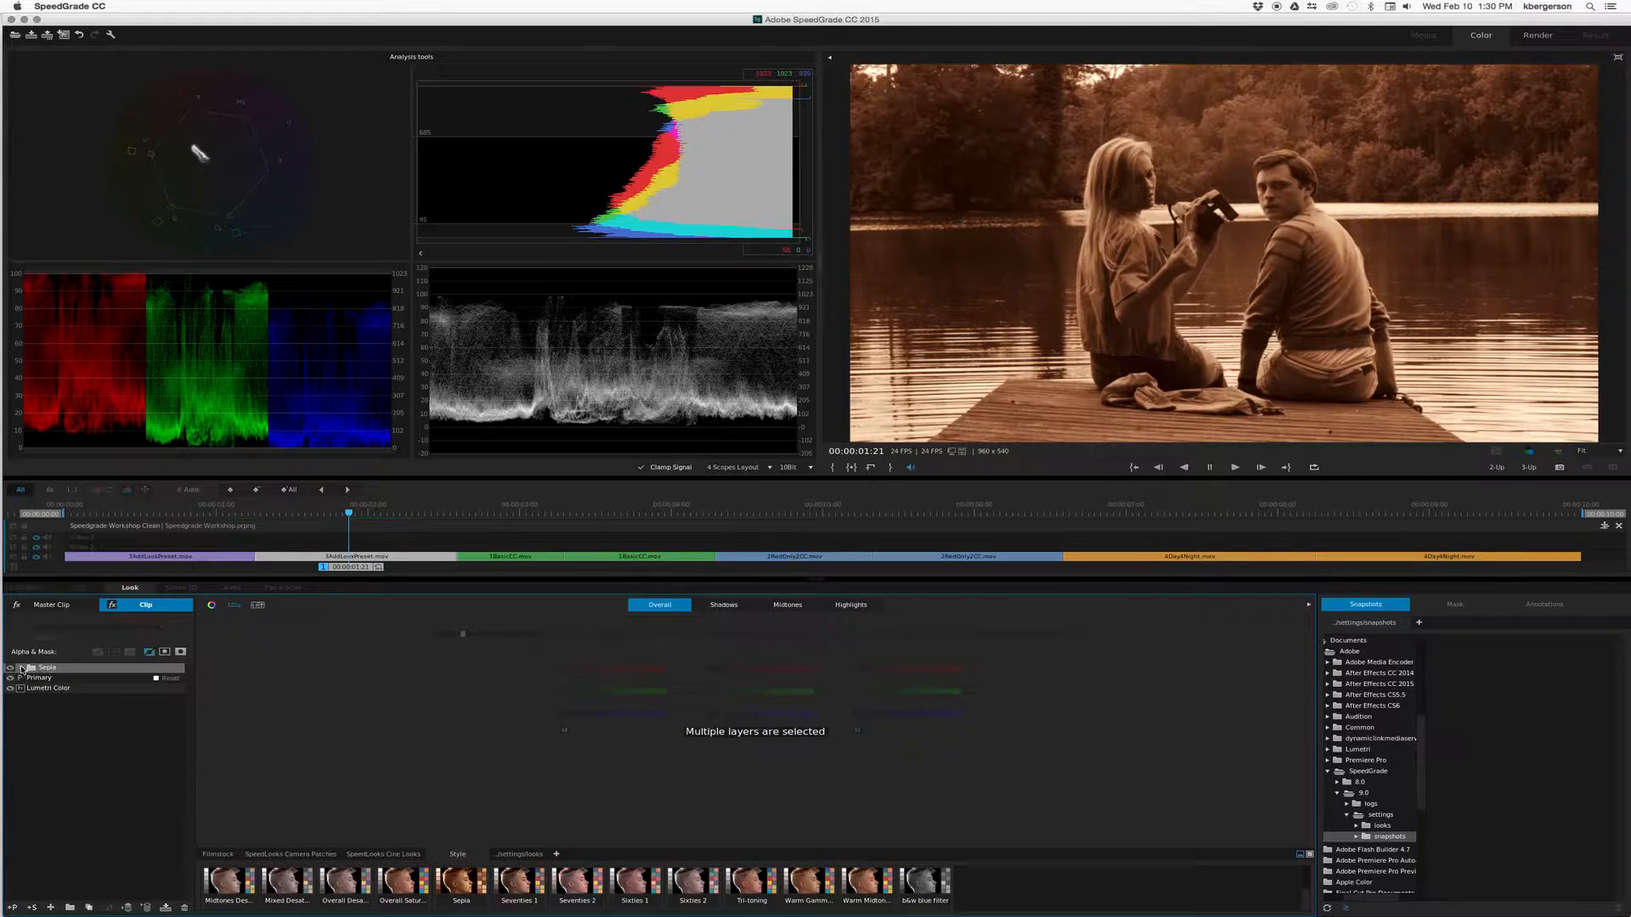
pyautogui.click(22, 669)
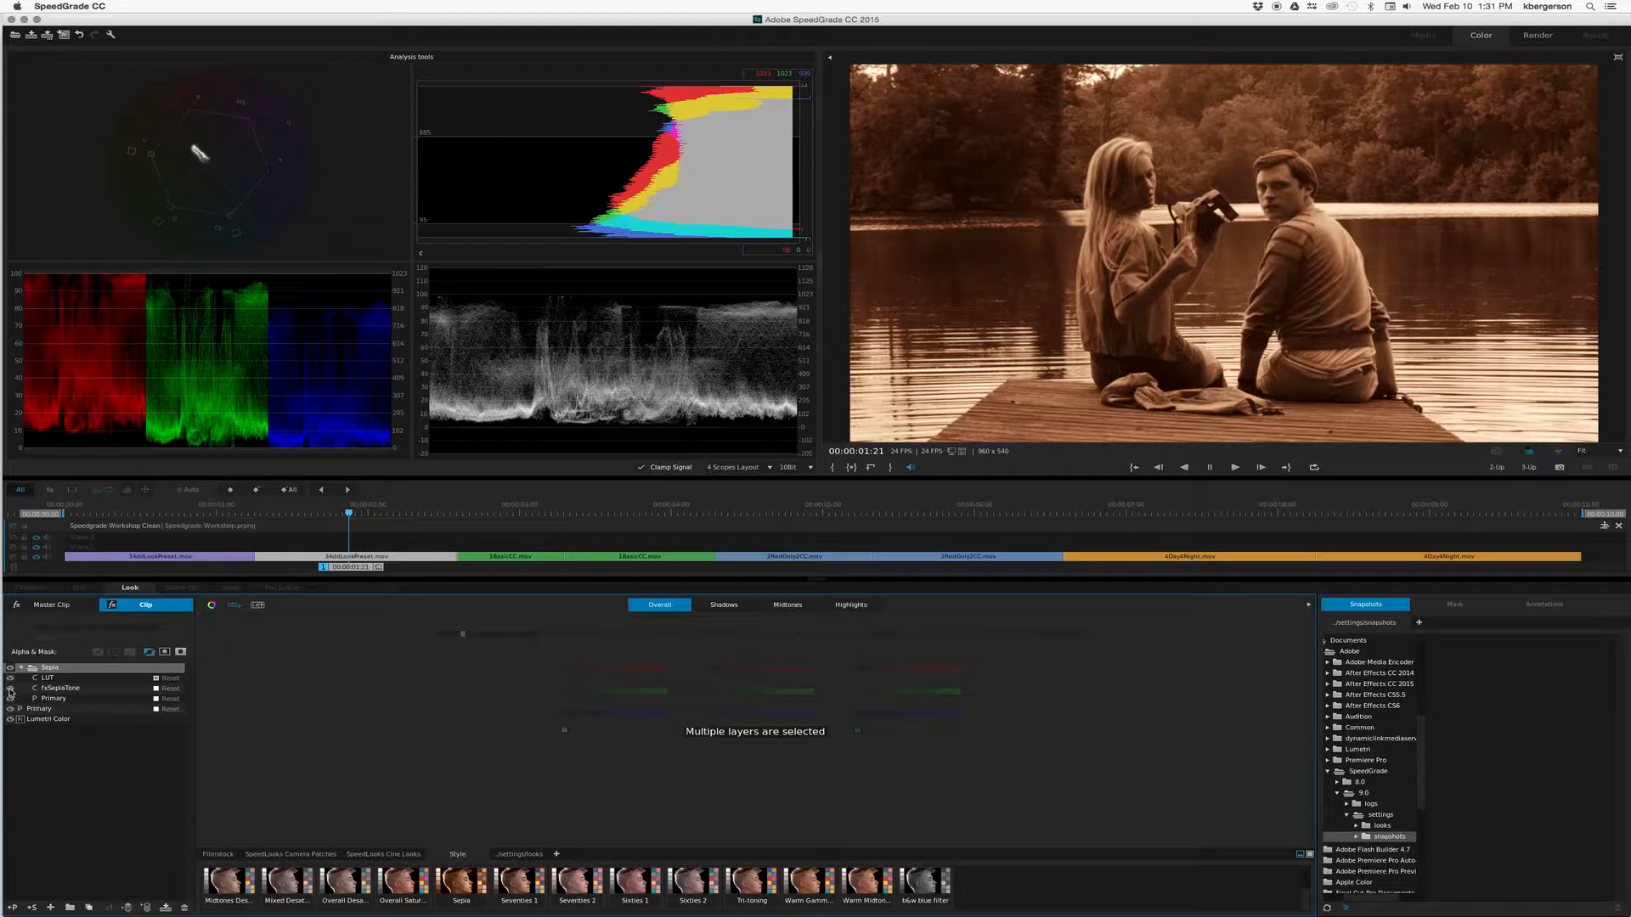
pyautogui.click(12, 688)
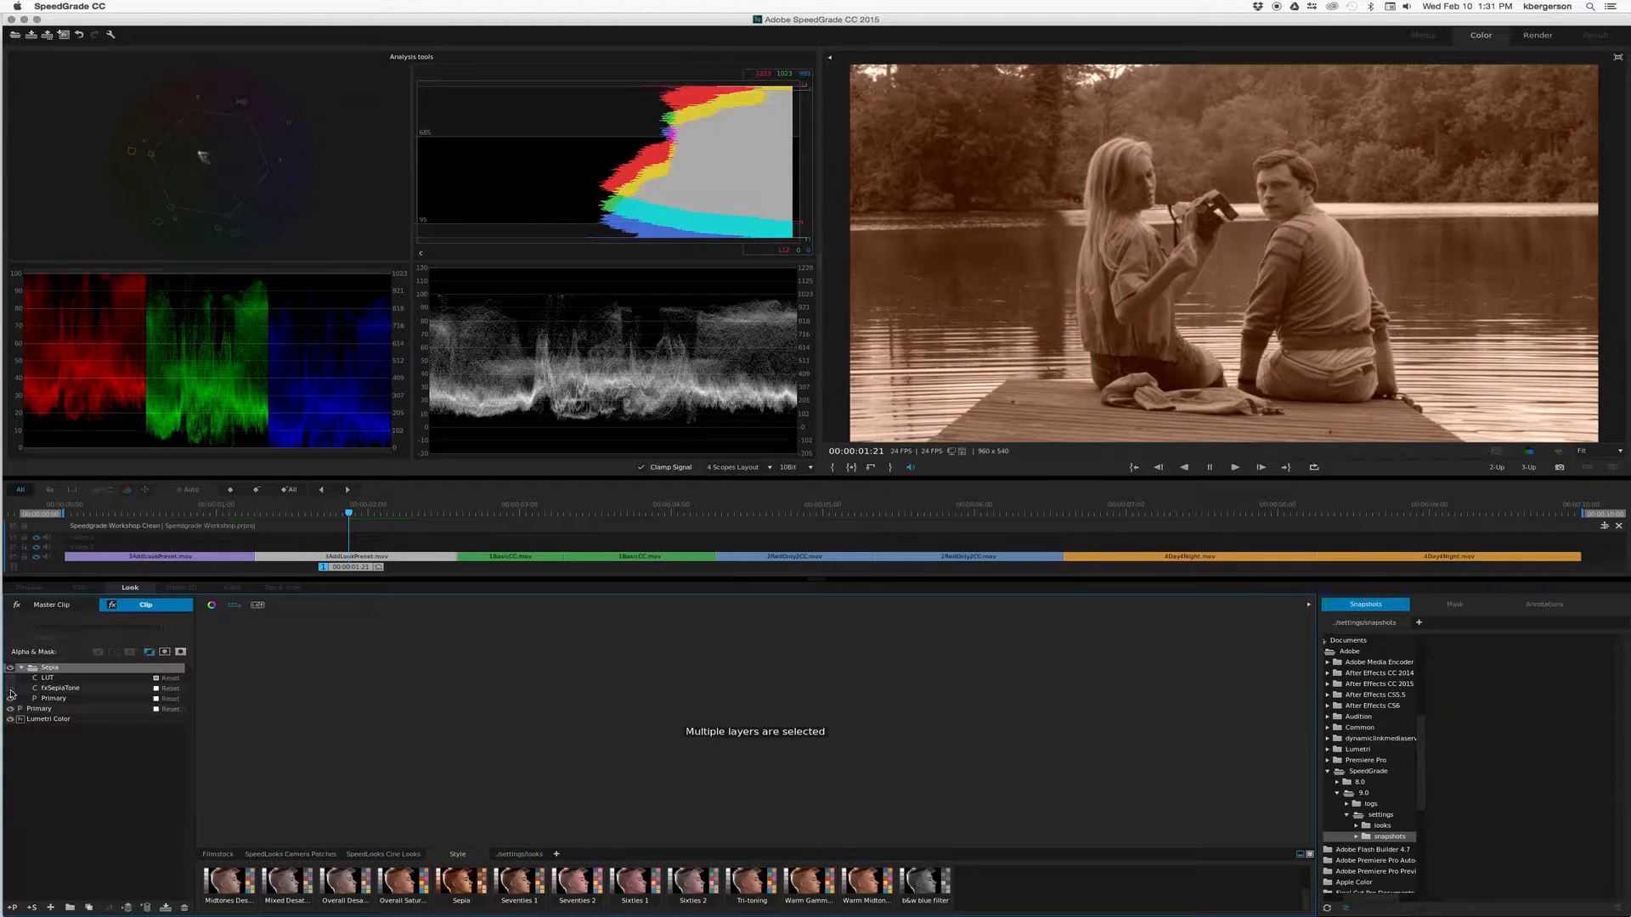
pyautogui.click(12, 691)
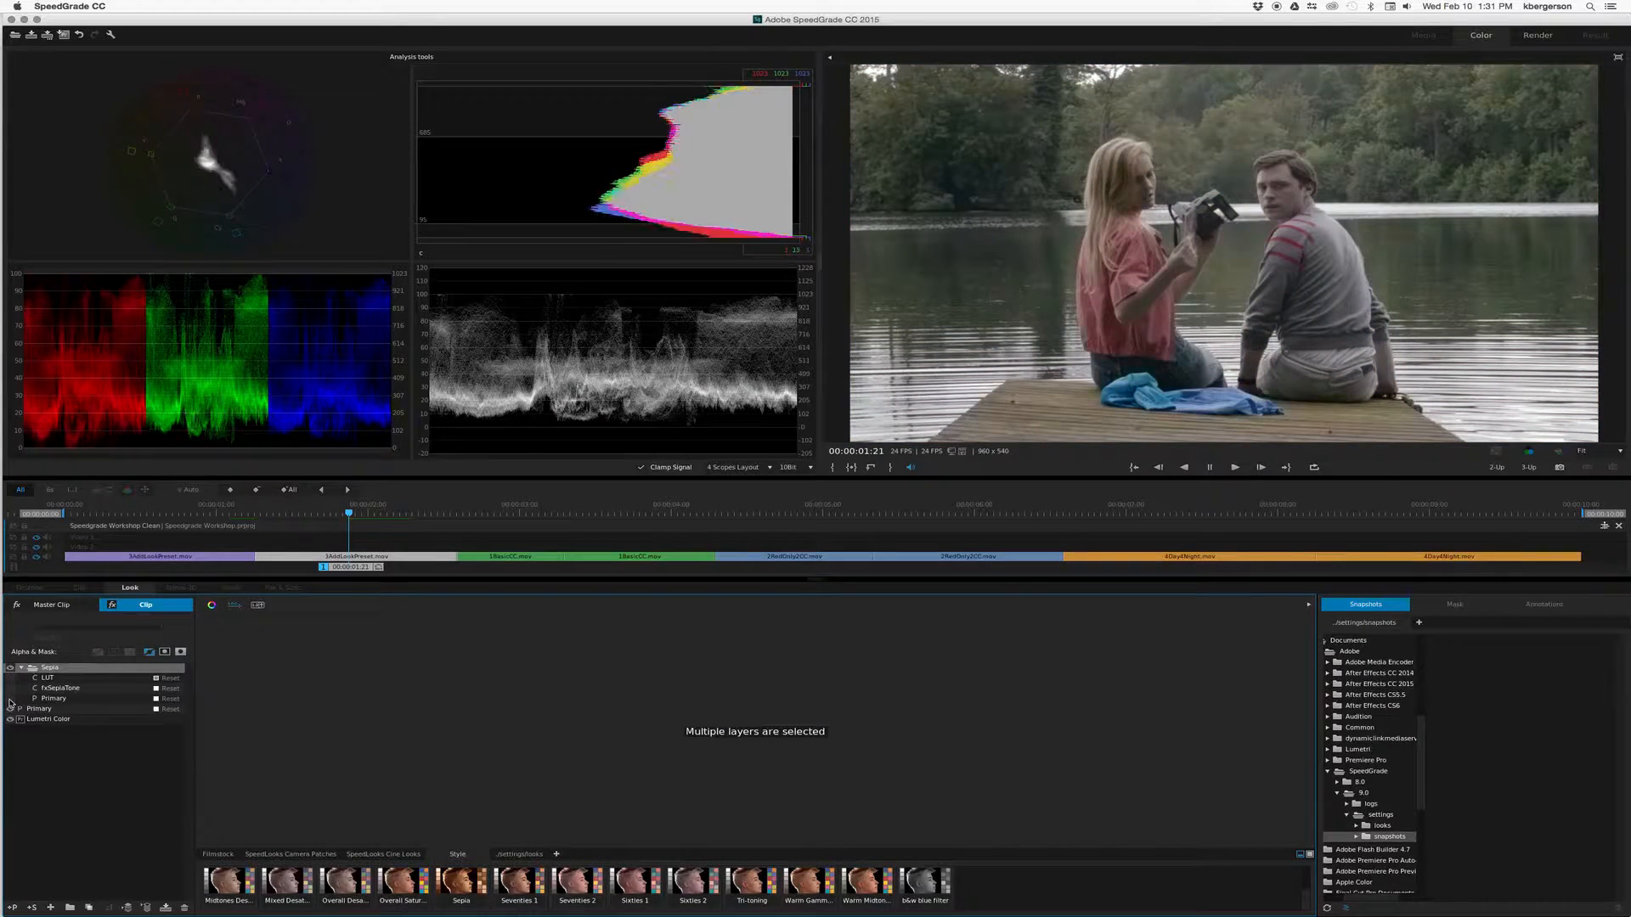
pyautogui.click(12, 698)
pyautogui.click(12, 688)
pyautogui.click(12, 677)
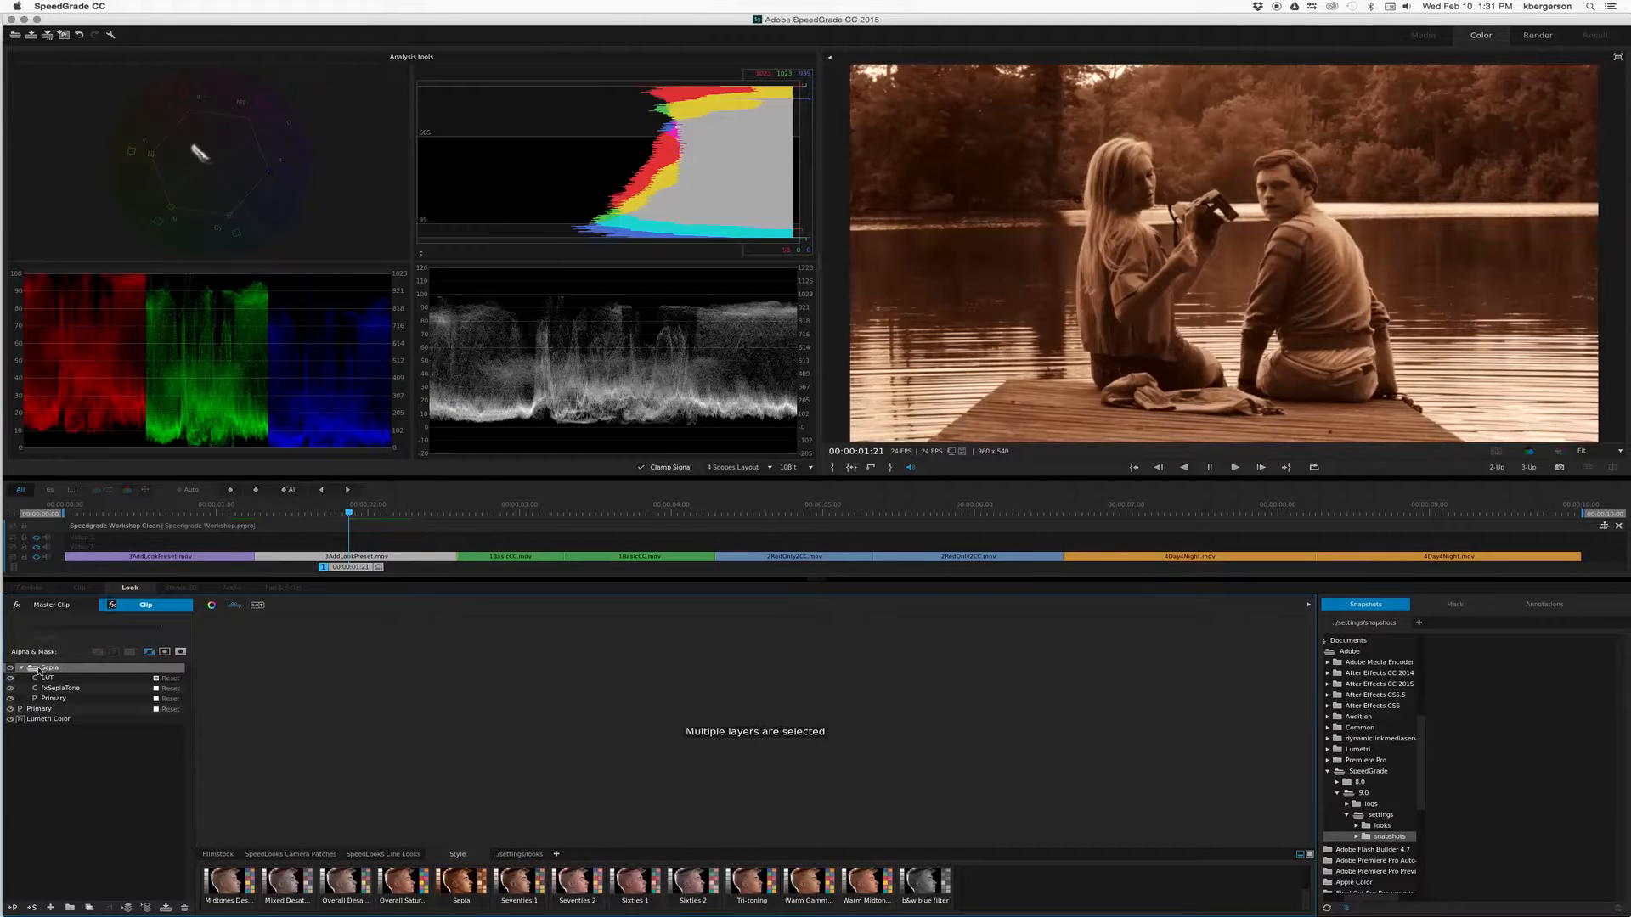
pyautogui.click(22, 668)
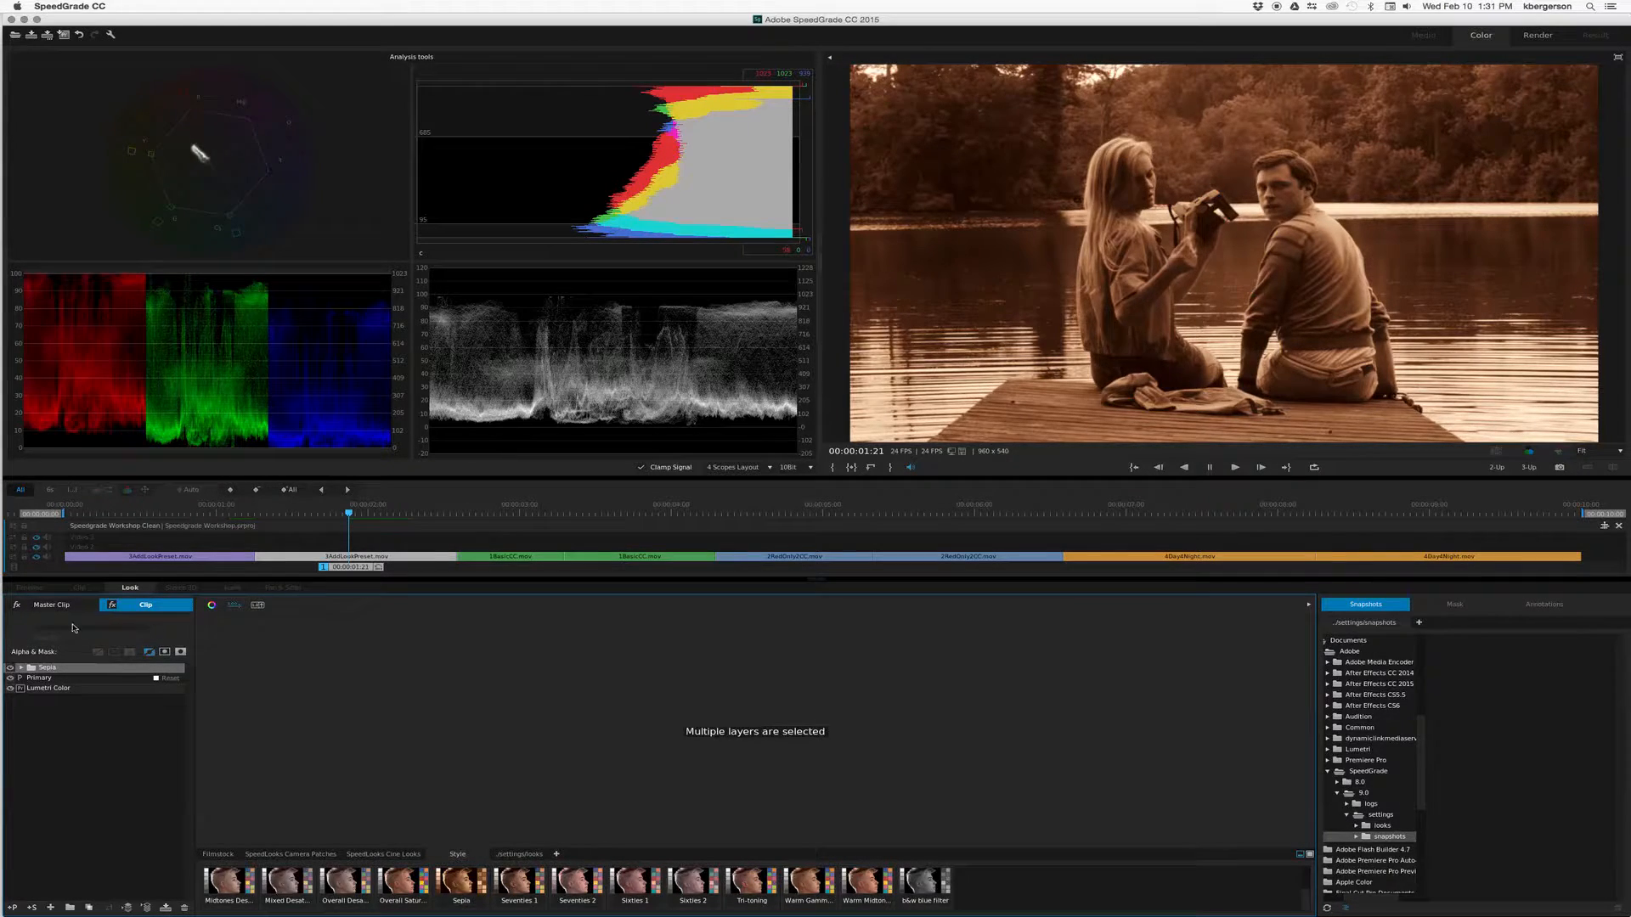
# - Reduce the Sepia group's opacity to about a quarter, comparing the image with the group off and on
pyautogui.click(9, 669)
pyautogui.moveTo(87, 632)
pyautogui.mouseDown()
pyautogui.moveTo(159, 629)
pyautogui.moveTo(103, 628)
pyautogui.mouseUp()
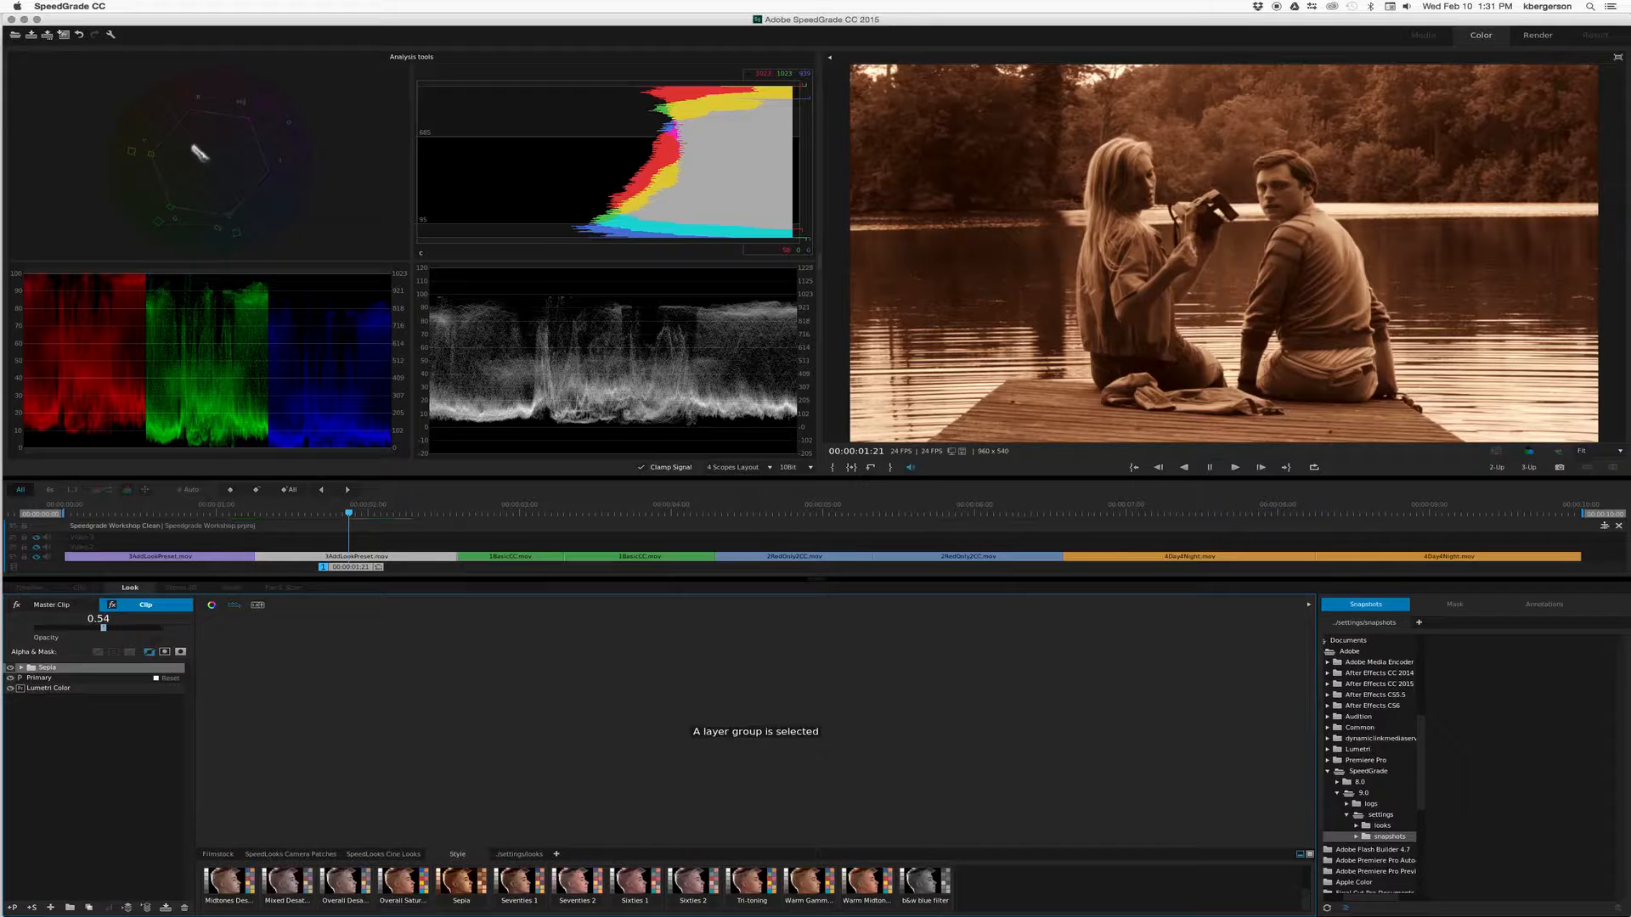
pyautogui.moveTo(100, 628); pyautogui.dragTo(99, 628)
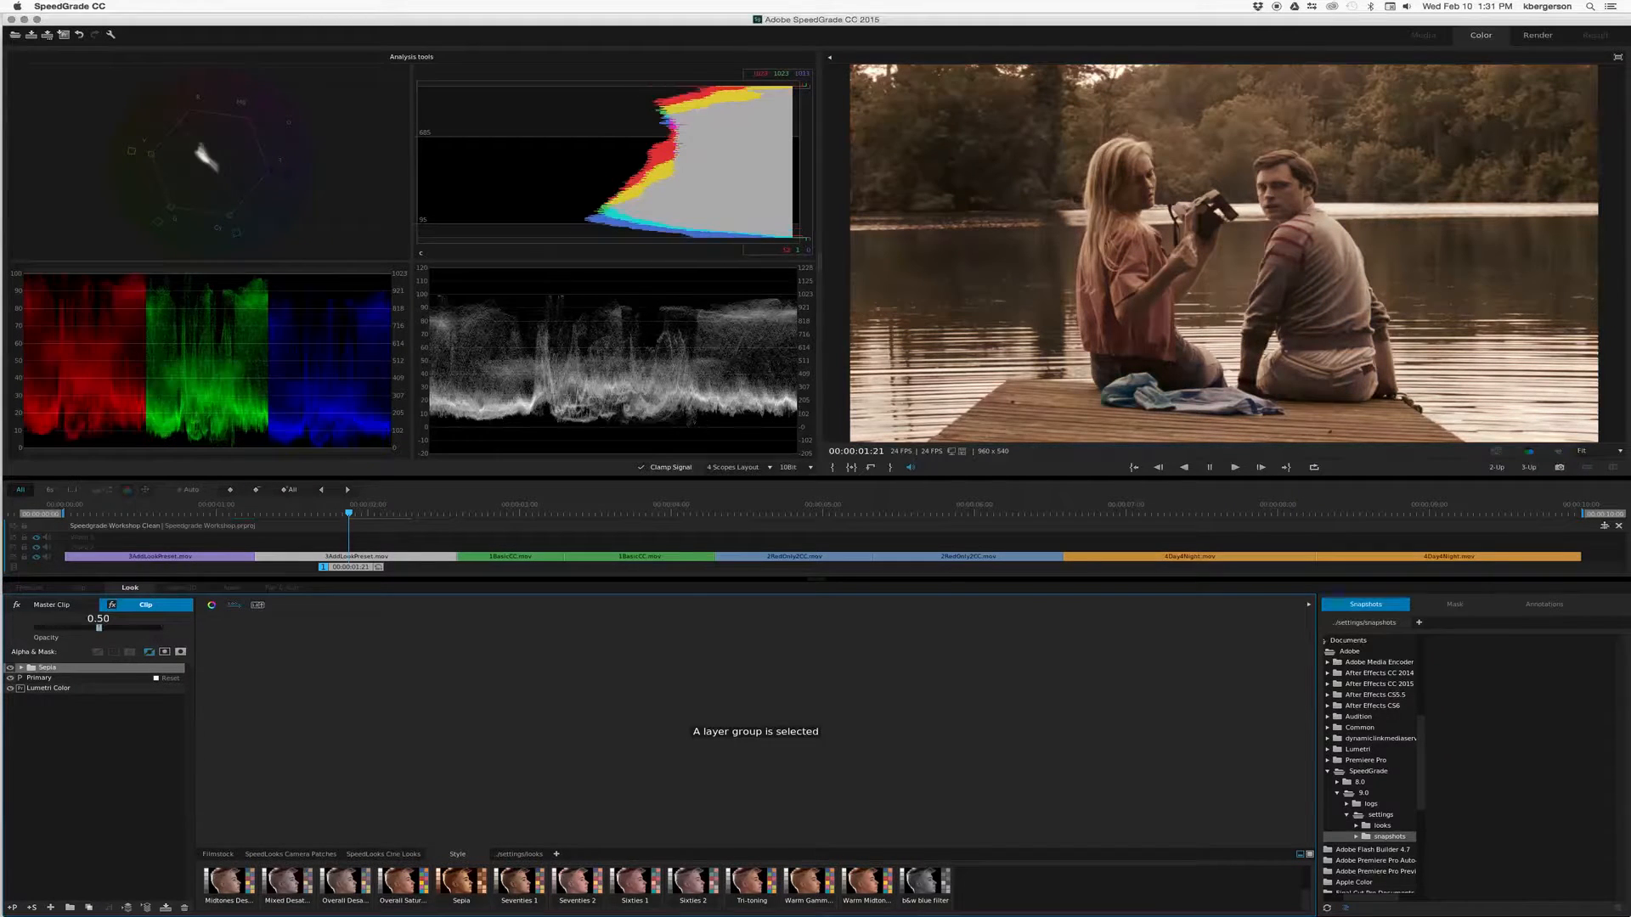
pyautogui.click(10, 670)
pyautogui.click(10, 670)
pyautogui.moveTo(99, 627); pyautogui.dragTo(76, 627)
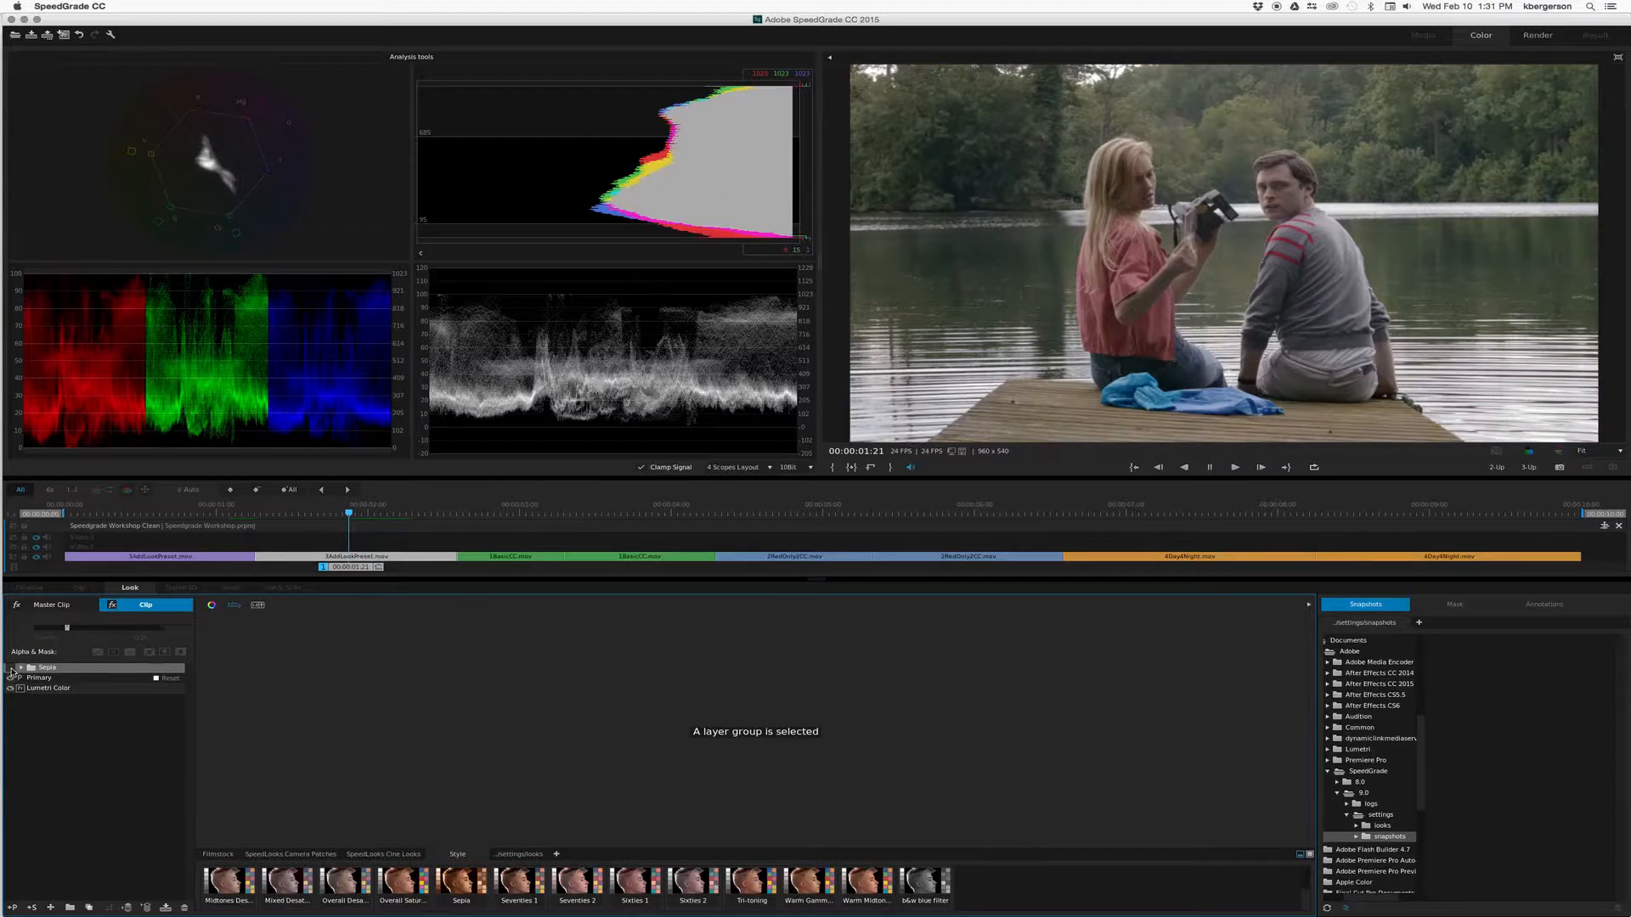
pyautogui.click(11, 669)
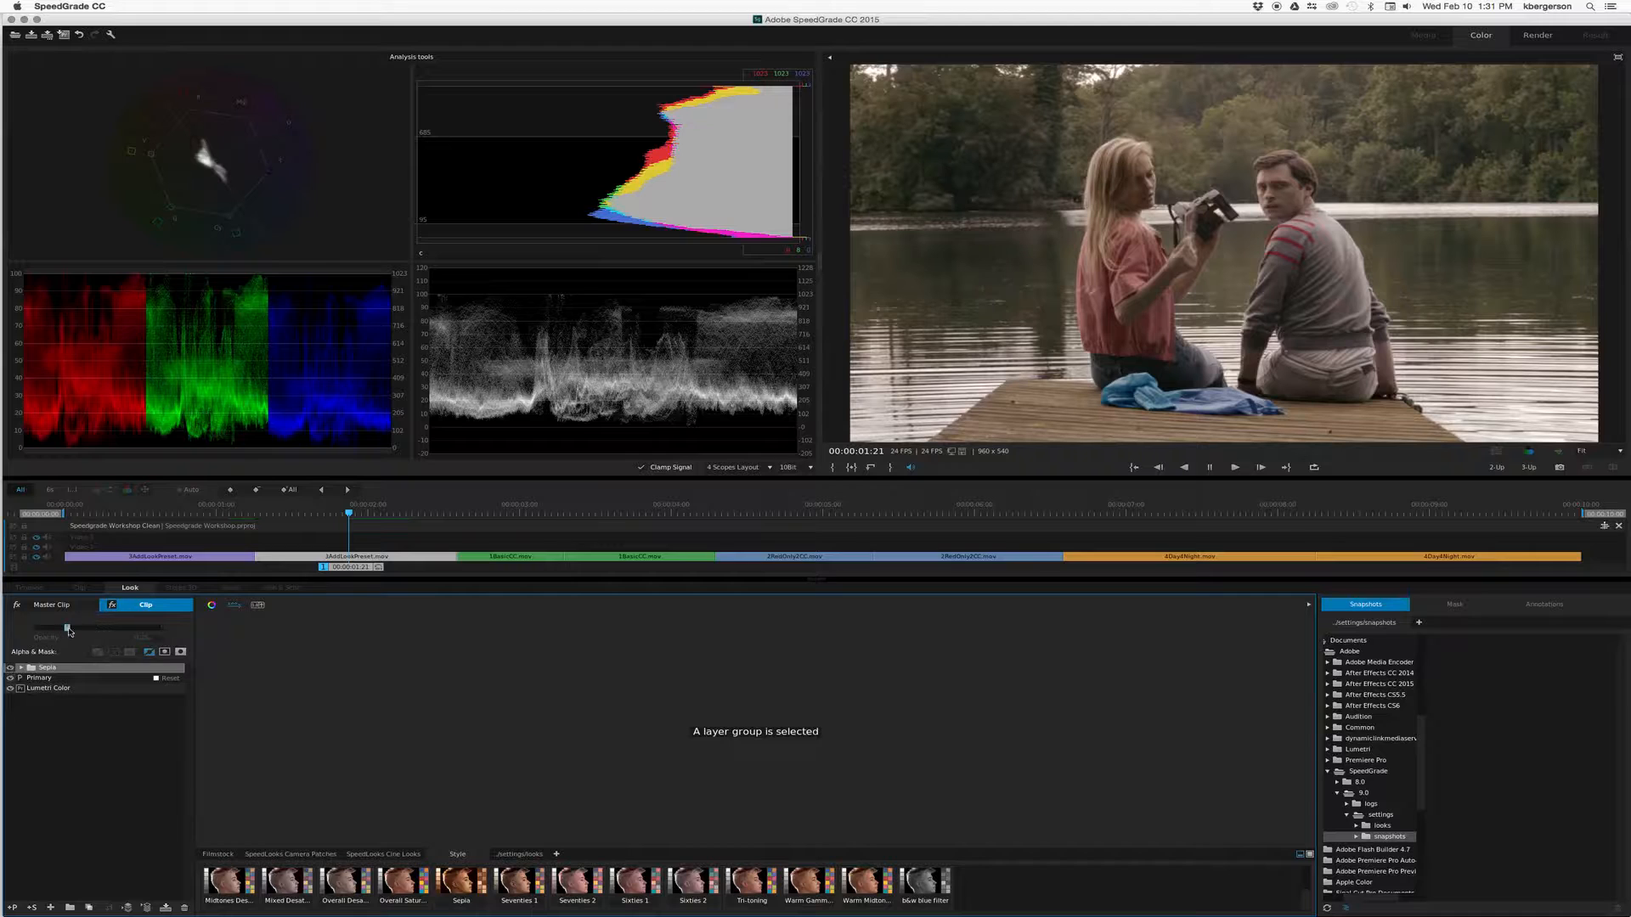
pyautogui.moveTo(67, 629)
# - Add a new Primary layer above the Sepia group and give it a vignette mask
pyautogui.click(13, 908)
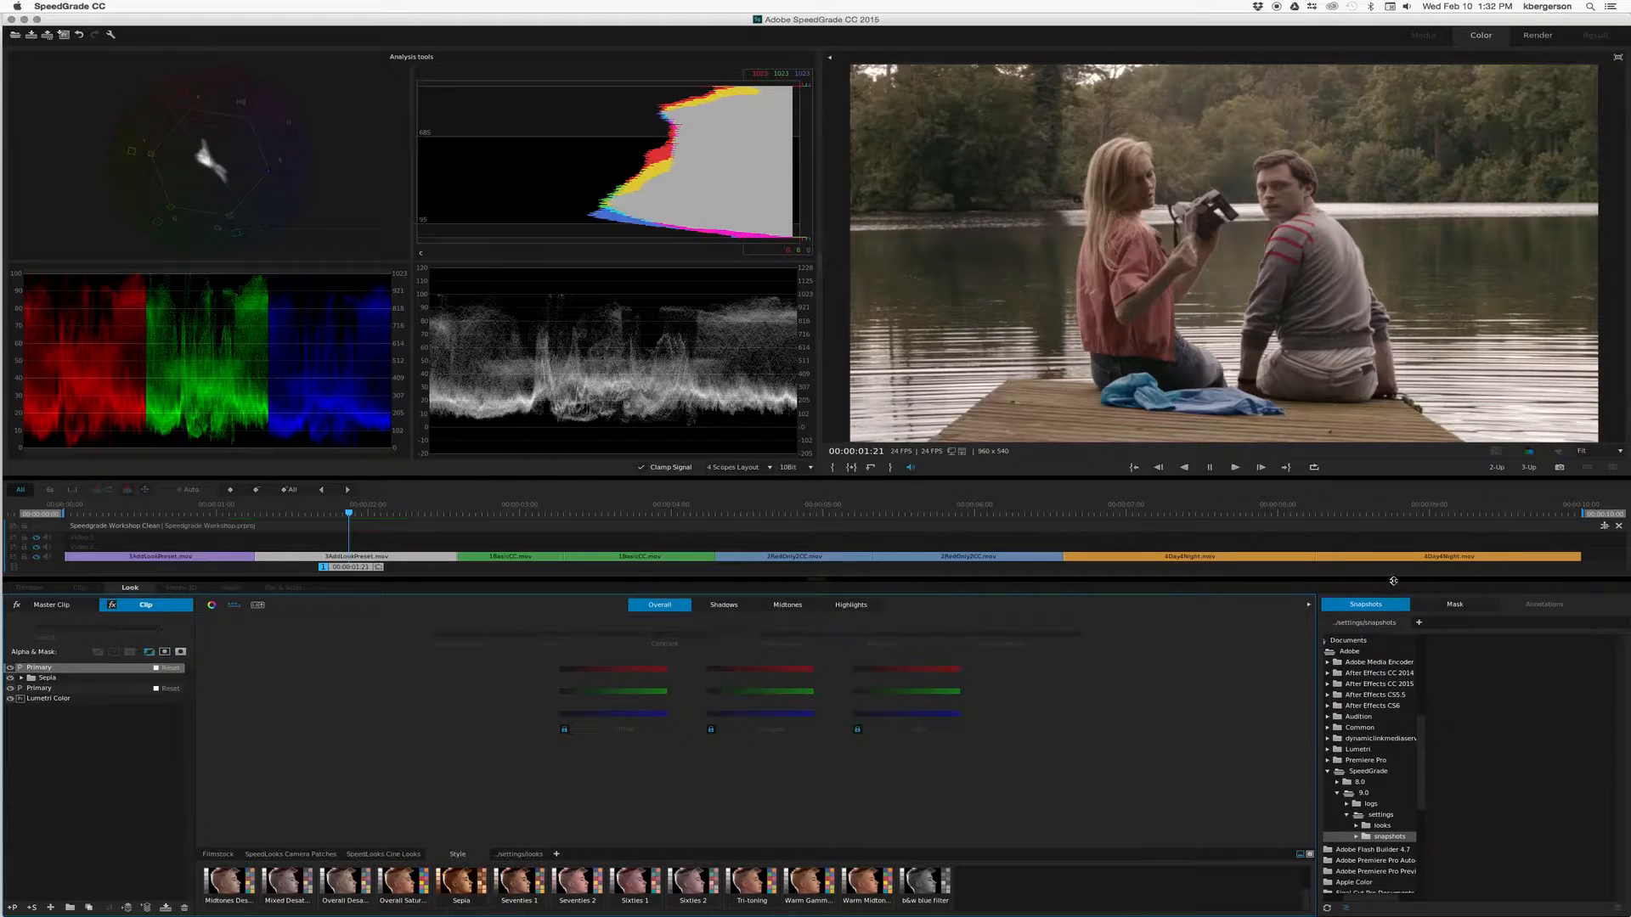
pyautogui.click(1456, 606)
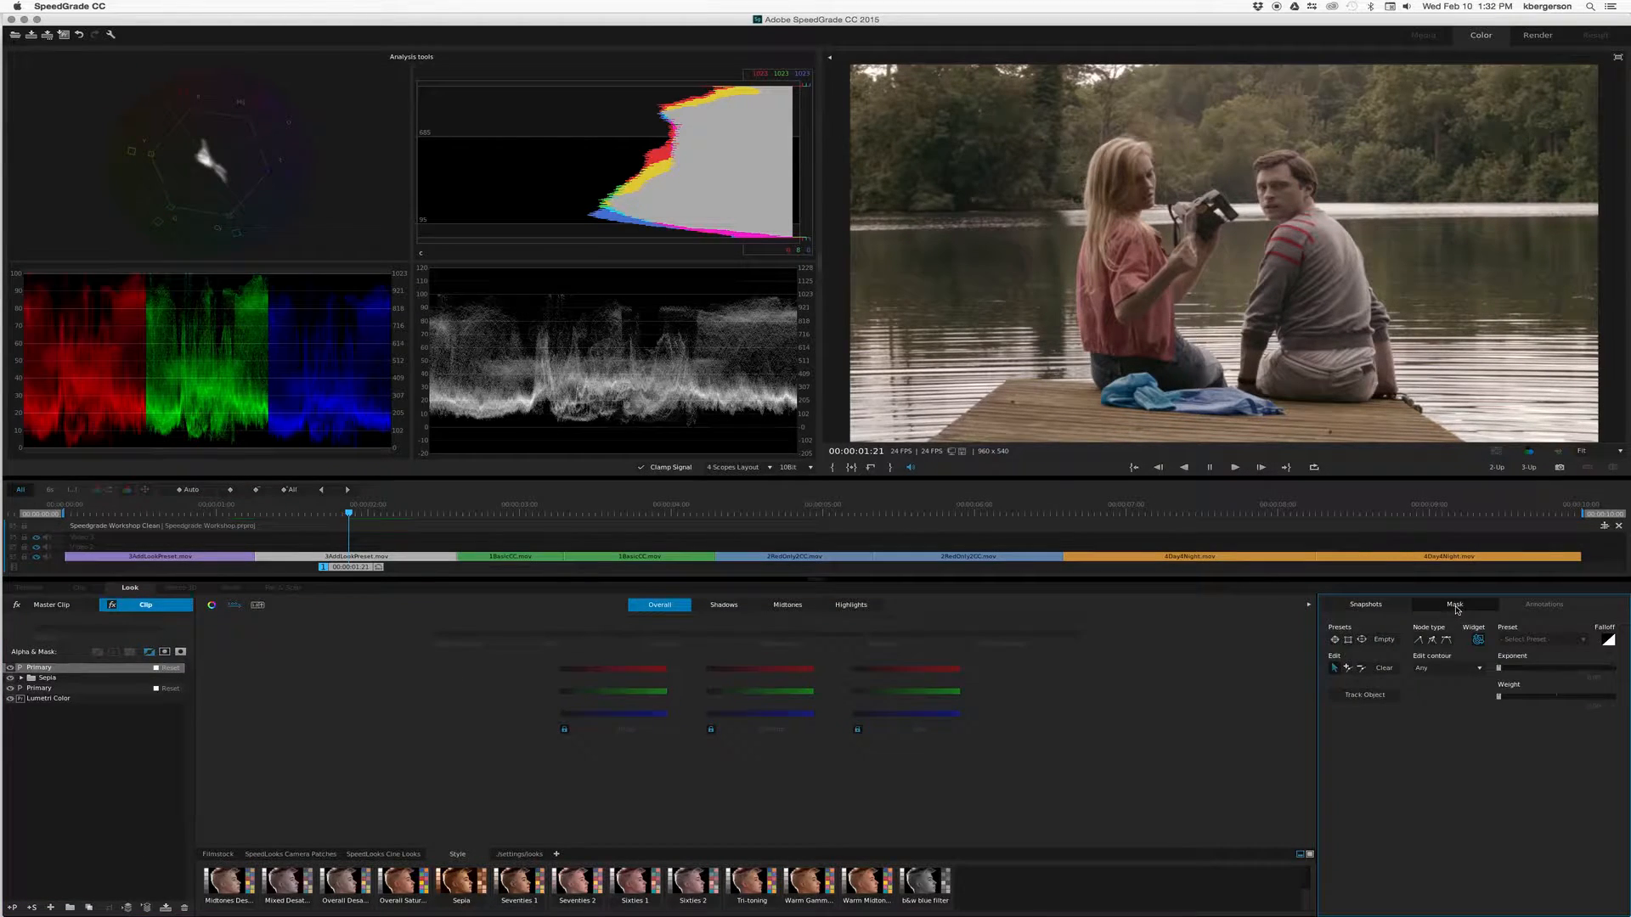
pyautogui.click(1362, 640)
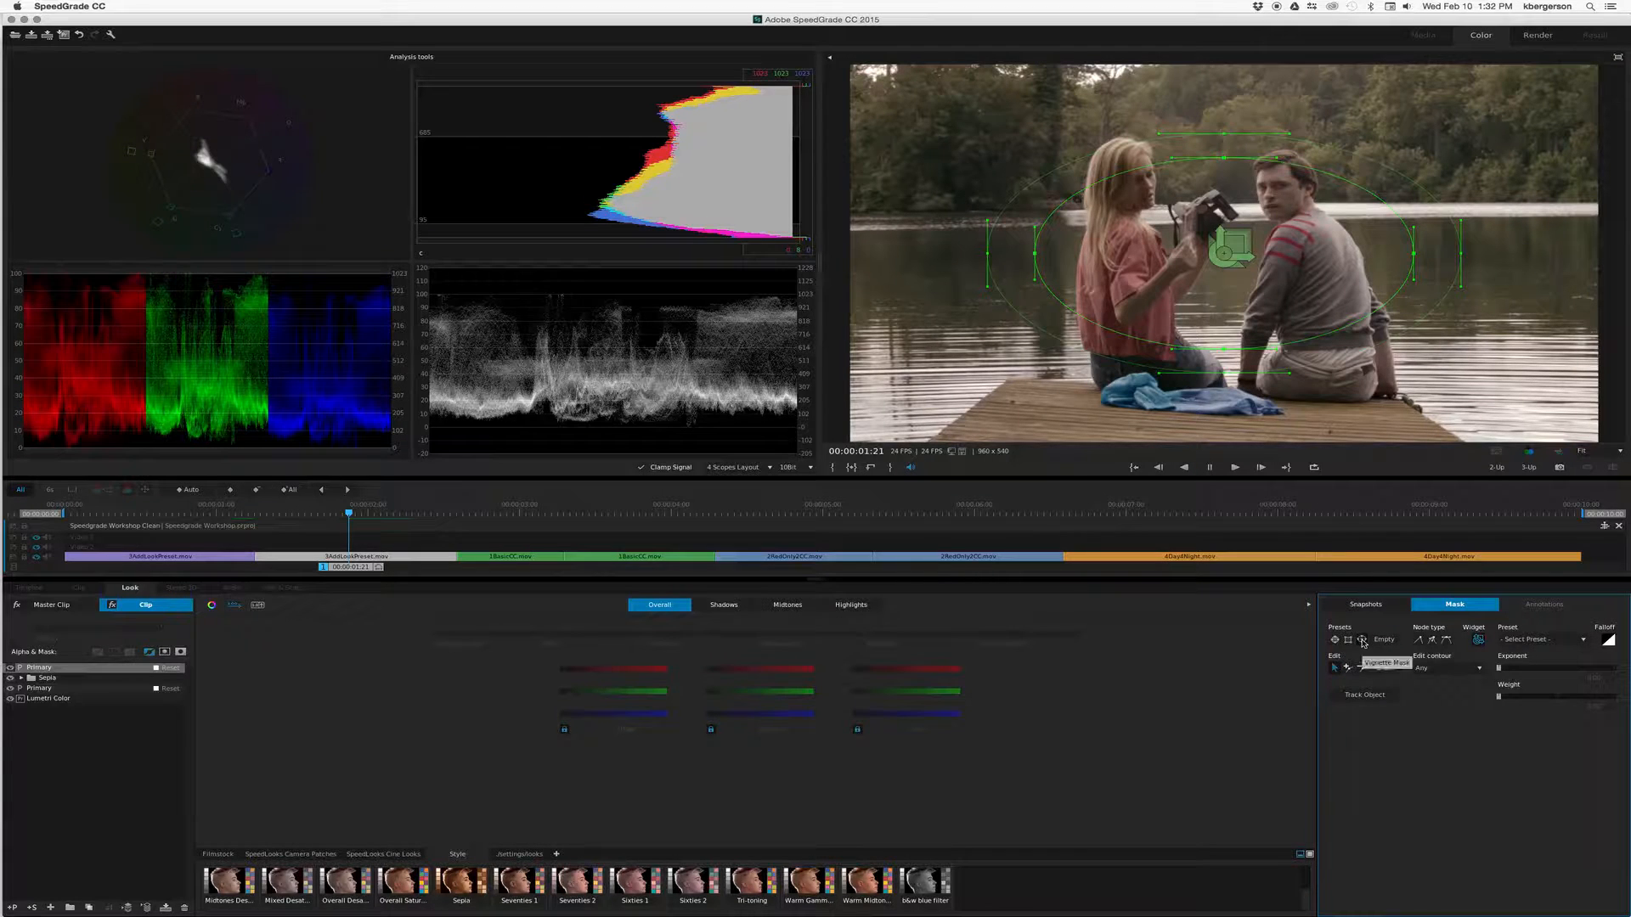
# - Extend the vignette mask's outer contour close to the upper, left and lower edges of the frame
pyautogui.click(1223, 133)
pyautogui.moveTo(1223, 132); pyautogui.dragTo(1223, 79)
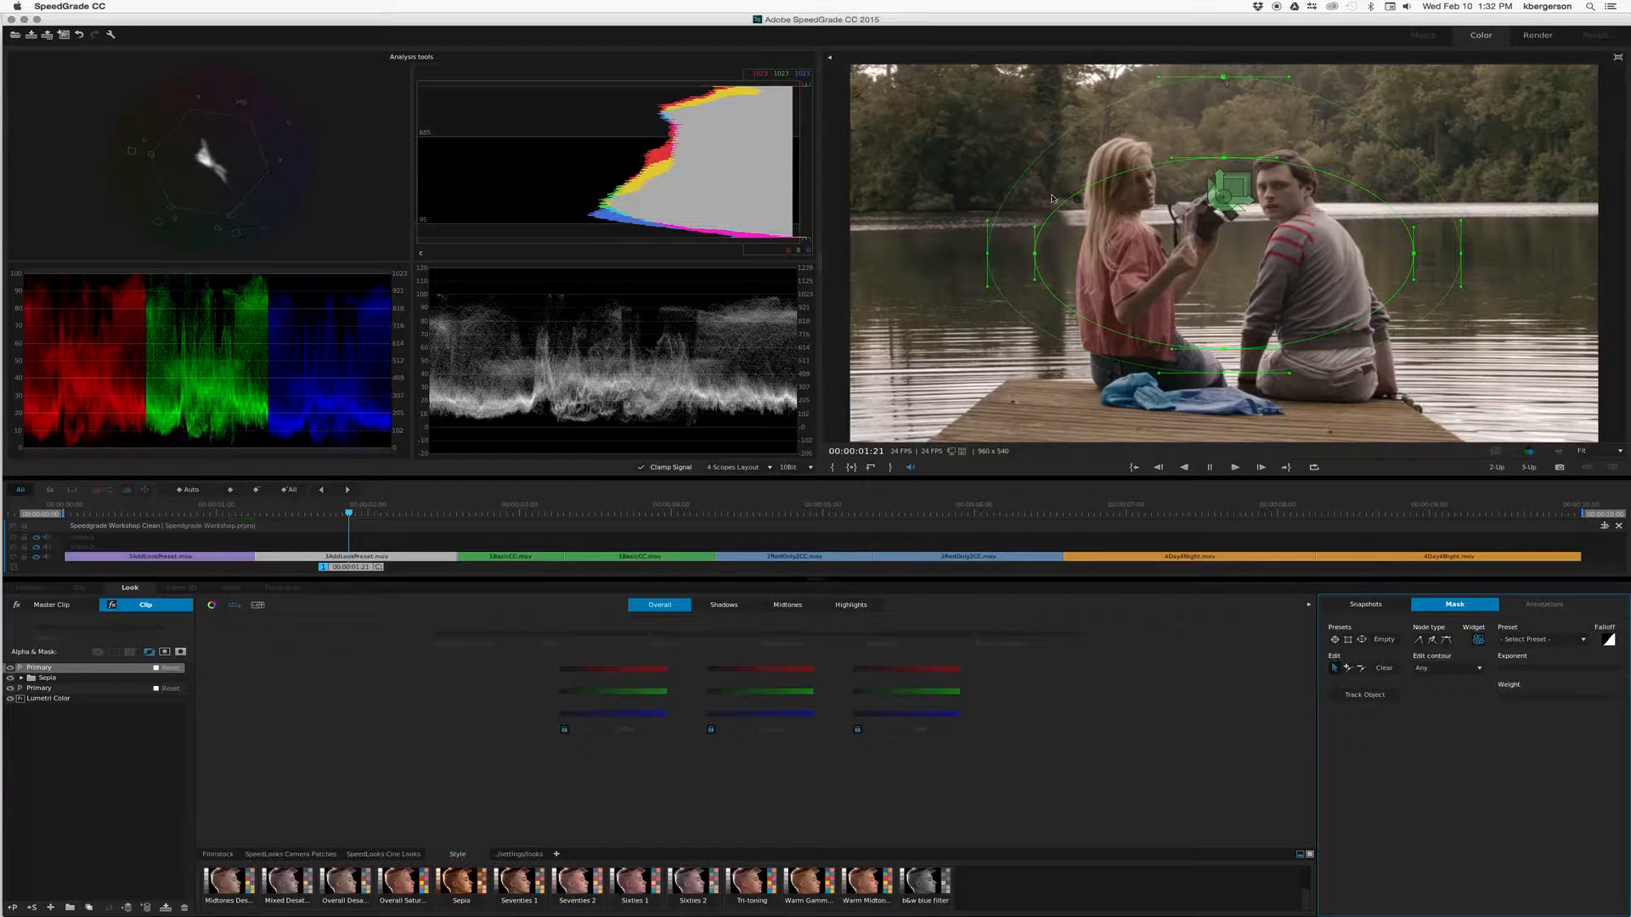
pyautogui.moveTo(987, 254); pyautogui.dragTo(881, 256)
pyautogui.moveTo(1225, 373); pyautogui.dragTo(1233, 439)
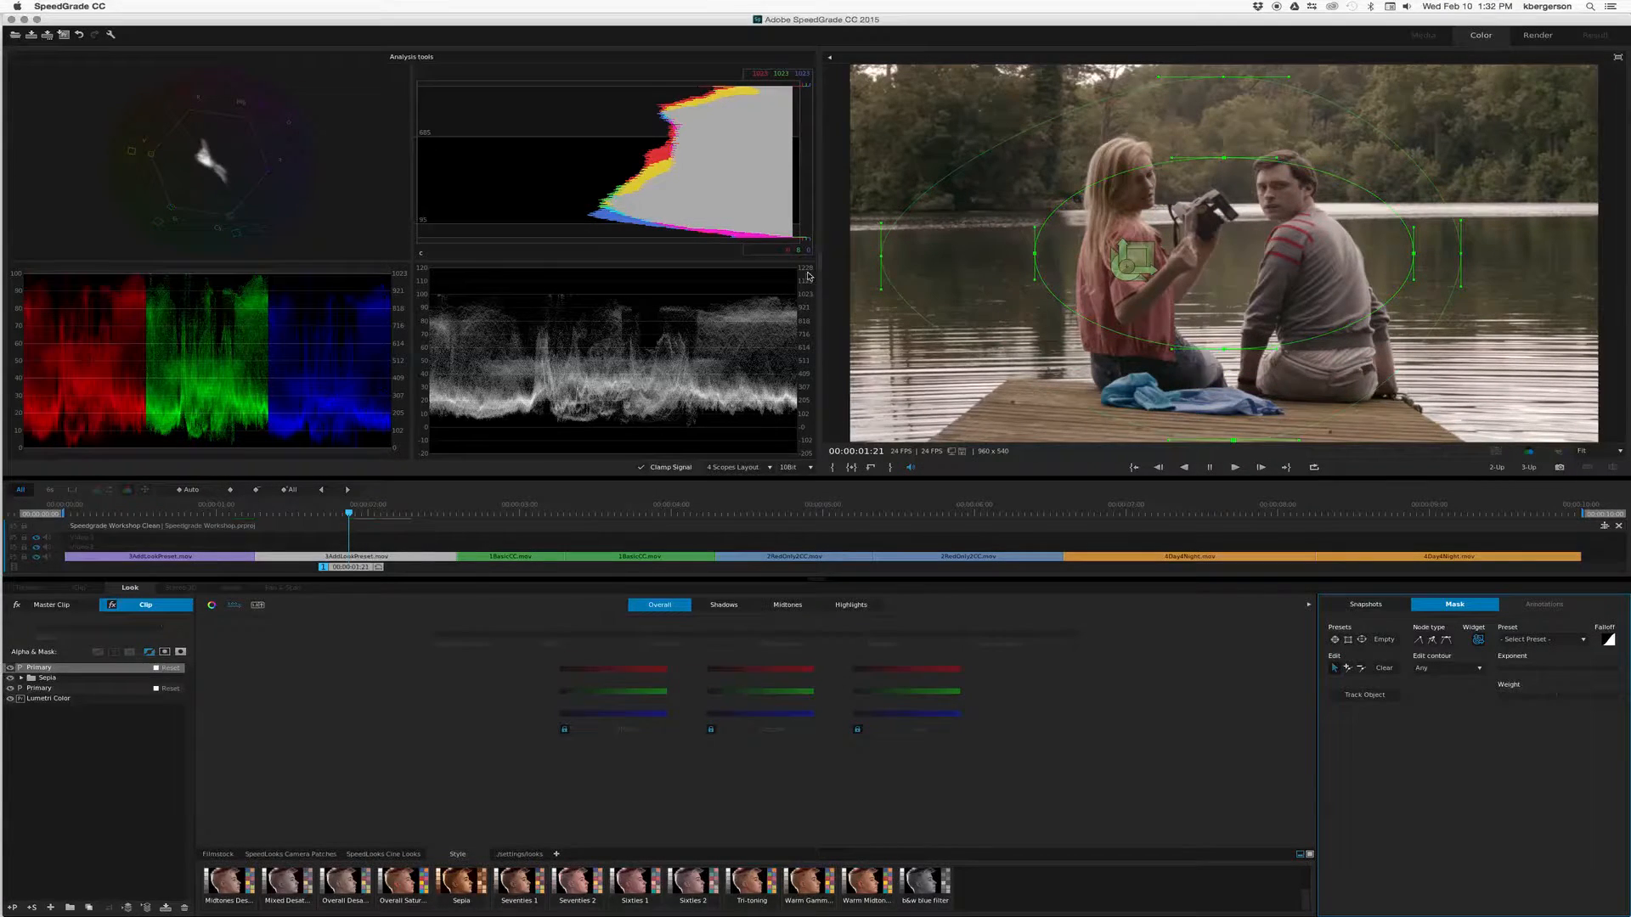
pyautogui.moveTo(879, 289); pyautogui.dragTo(891, 341)
# - Fit the vignette mask's inner contour around the couple, raising its top above their heads and pulling both sides inward
pyautogui.moveTo(1223, 158); pyautogui.dragTo(1203, 138)
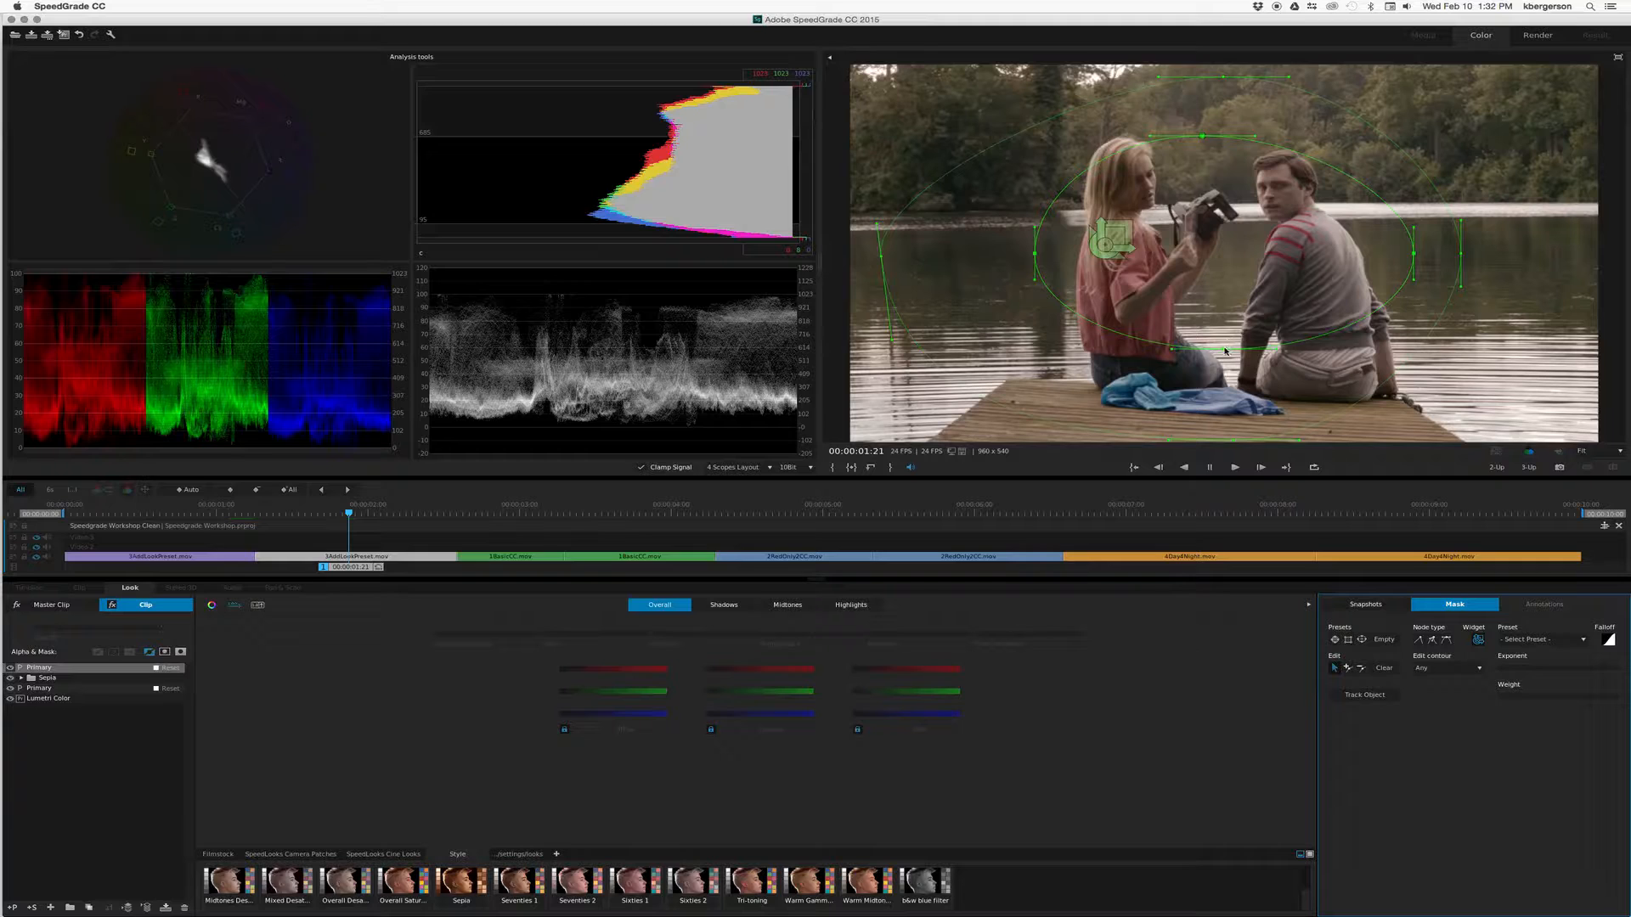
pyautogui.moveTo(1226, 345); pyautogui.dragTo(1227, 341)
pyautogui.moveTo(1415, 253); pyautogui.dragTo(1389, 252)
pyautogui.moveTo(1035, 256); pyautogui.dragTo(1050, 256)
pyautogui.click(1202, 137)
# - Stretch the outer contour toward the frame's right edge and lengthen its side curves so it follows the frame more squarely
pyautogui.moveTo(877, 225); pyautogui.dragTo(884, 141)
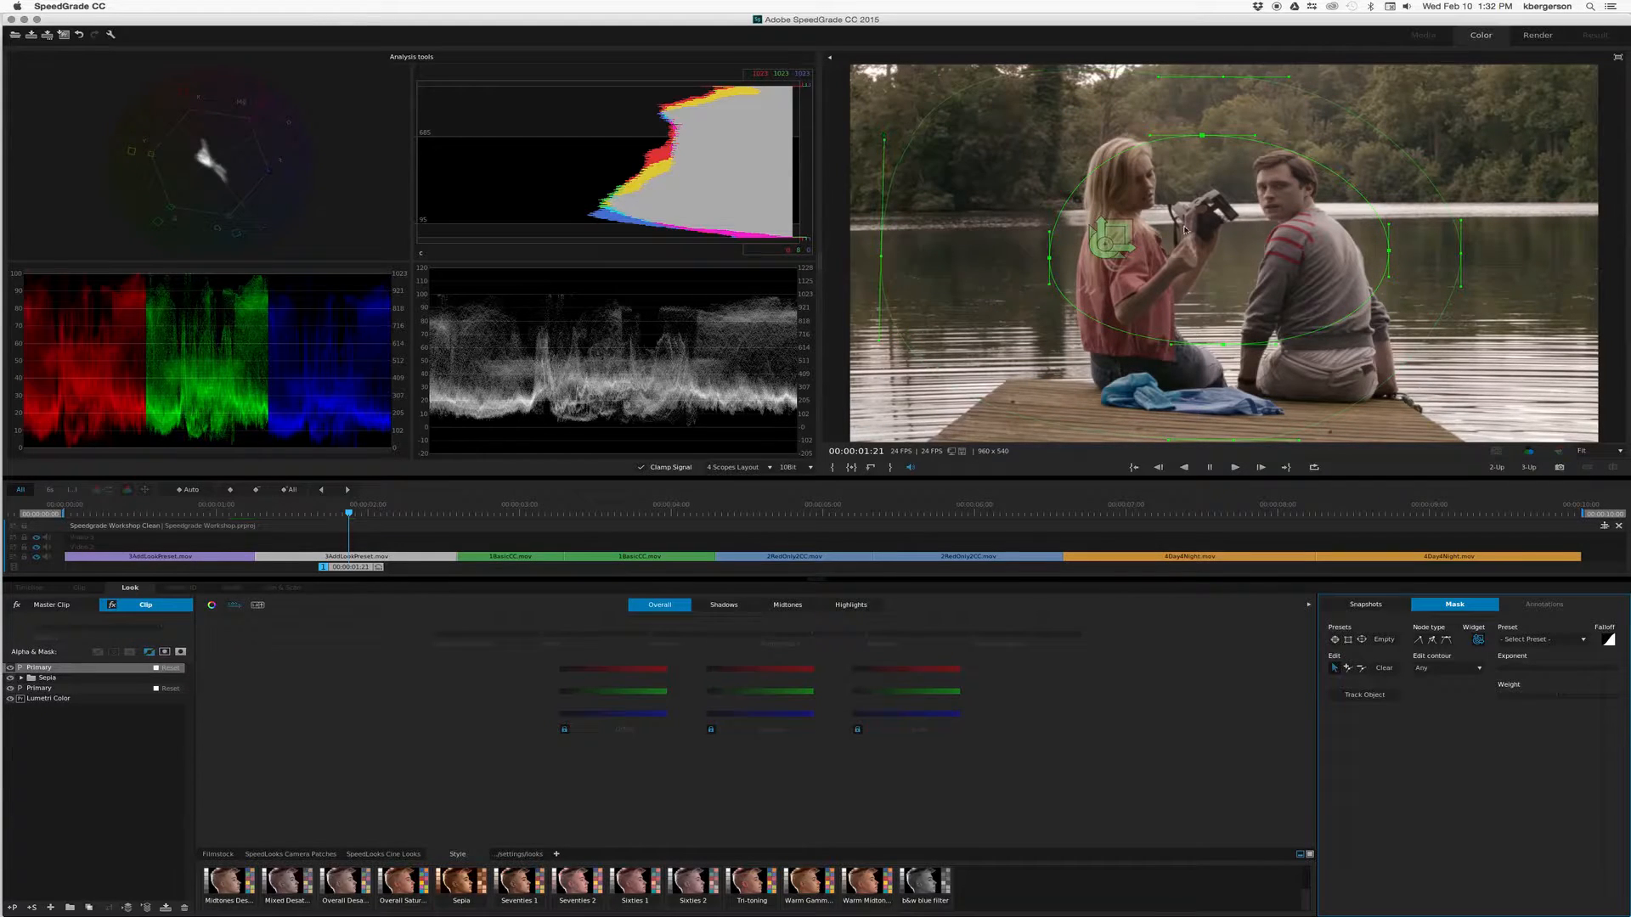
pyautogui.moveTo(1461, 253); pyautogui.dragTo(1559, 134)
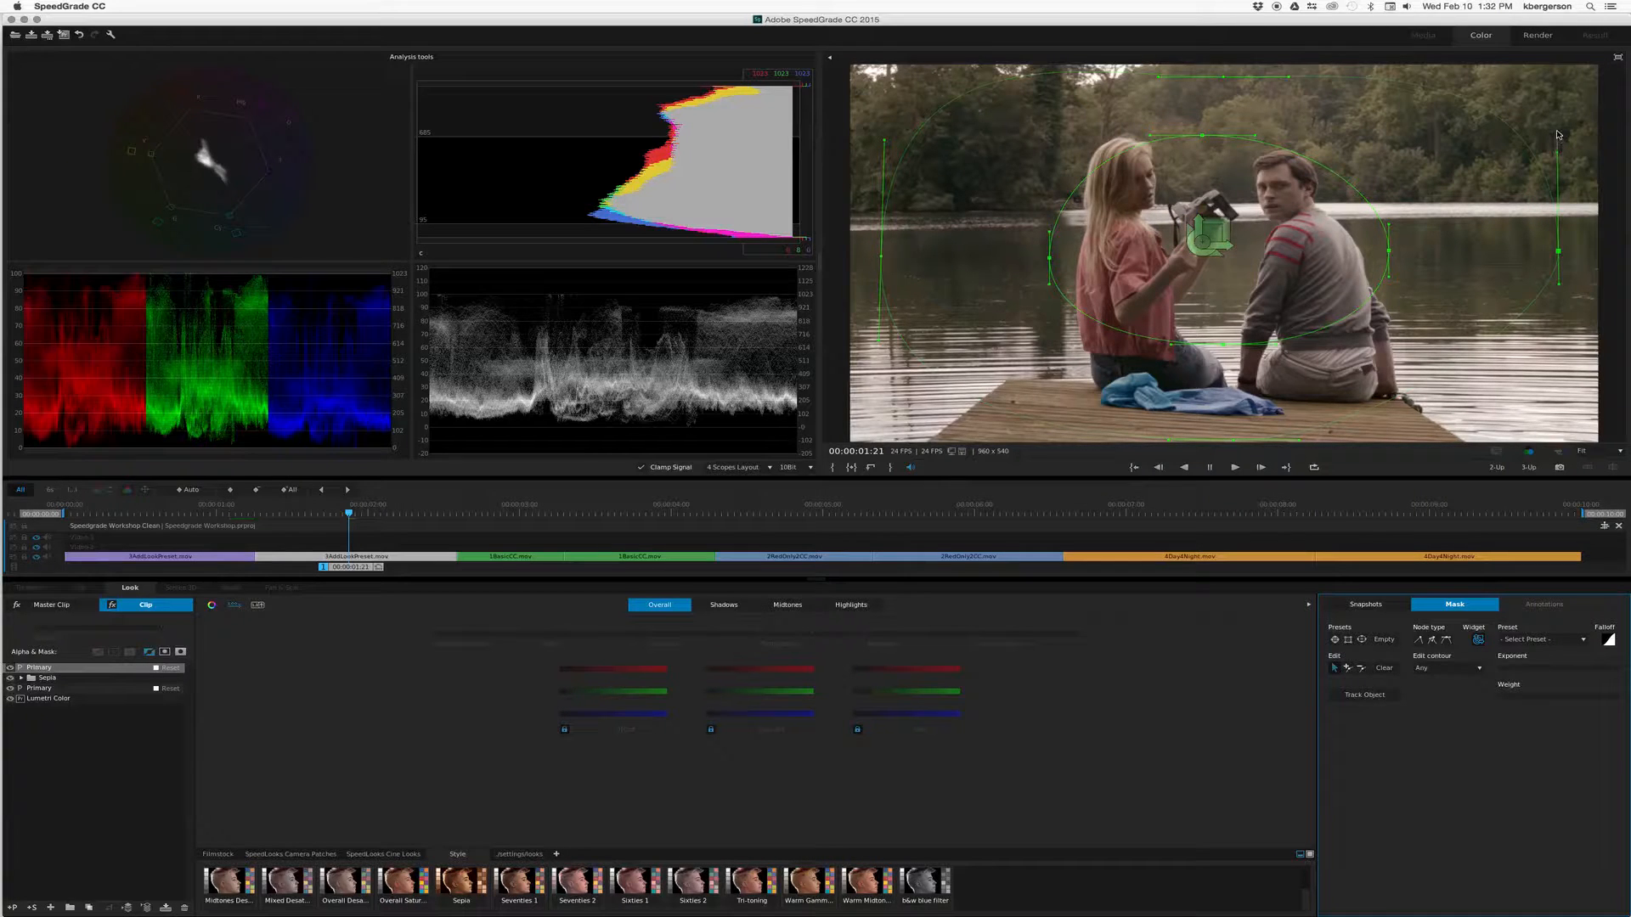
pyautogui.moveTo(1560, 286); pyautogui.dragTo(1574, 376)
pyautogui.moveTo(1233, 440); pyautogui.dragTo(1233, 422)
pyautogui.moveTo(1563, 362); pyautogui.dragTo(1561, 355)
pyautogui.moveTo(1553, 349); pyautogui.dragTo(1551, 354)
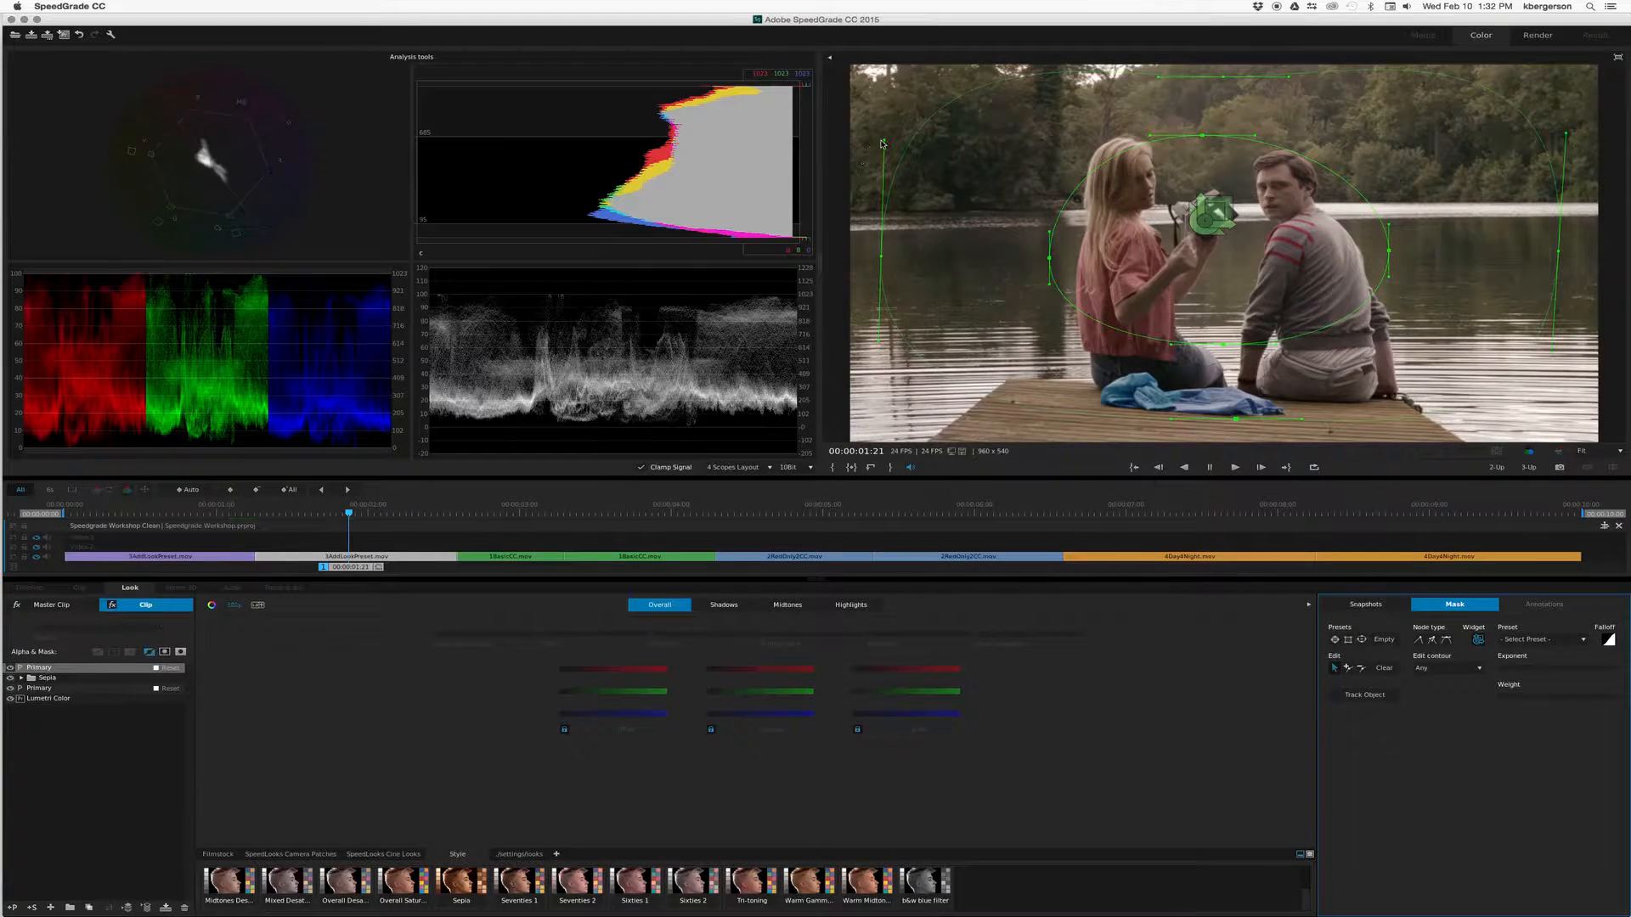
pyautogui.moveTo(882, 145); pyautogui.dragTo(872, 134)
pyautogui.moveTo(1221, 79); pyautogui.dragTo(1209, 80)
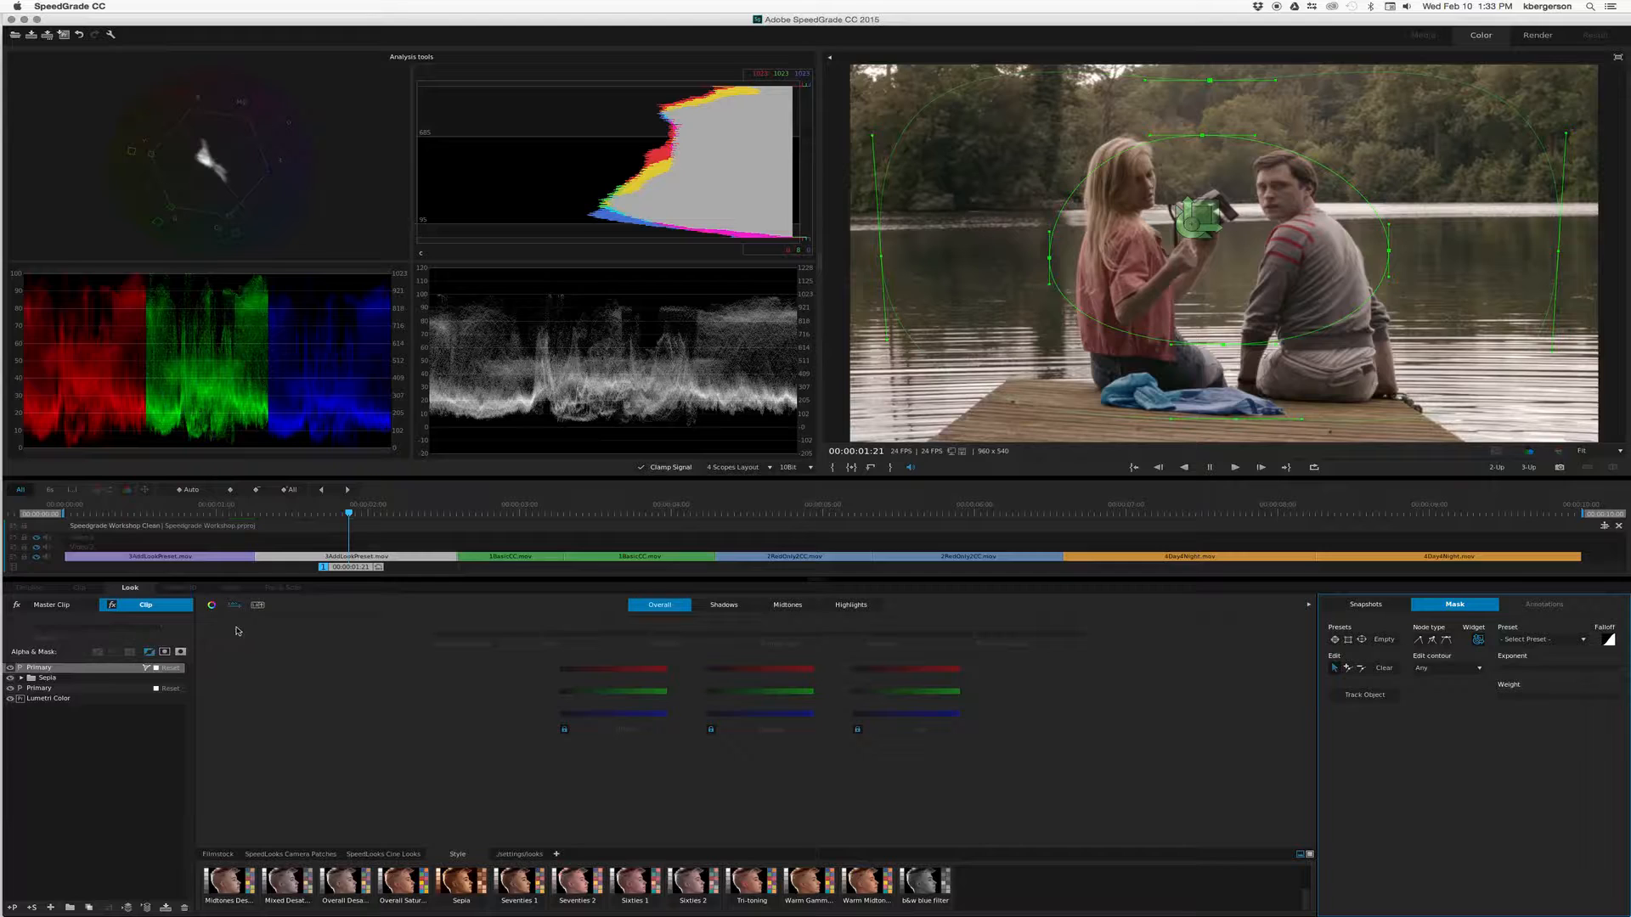
# - Apply the new Primary layer outside the vignette mask and lower its Overall gamma equally for red, green and blue
pyautogui.click(181, 652)
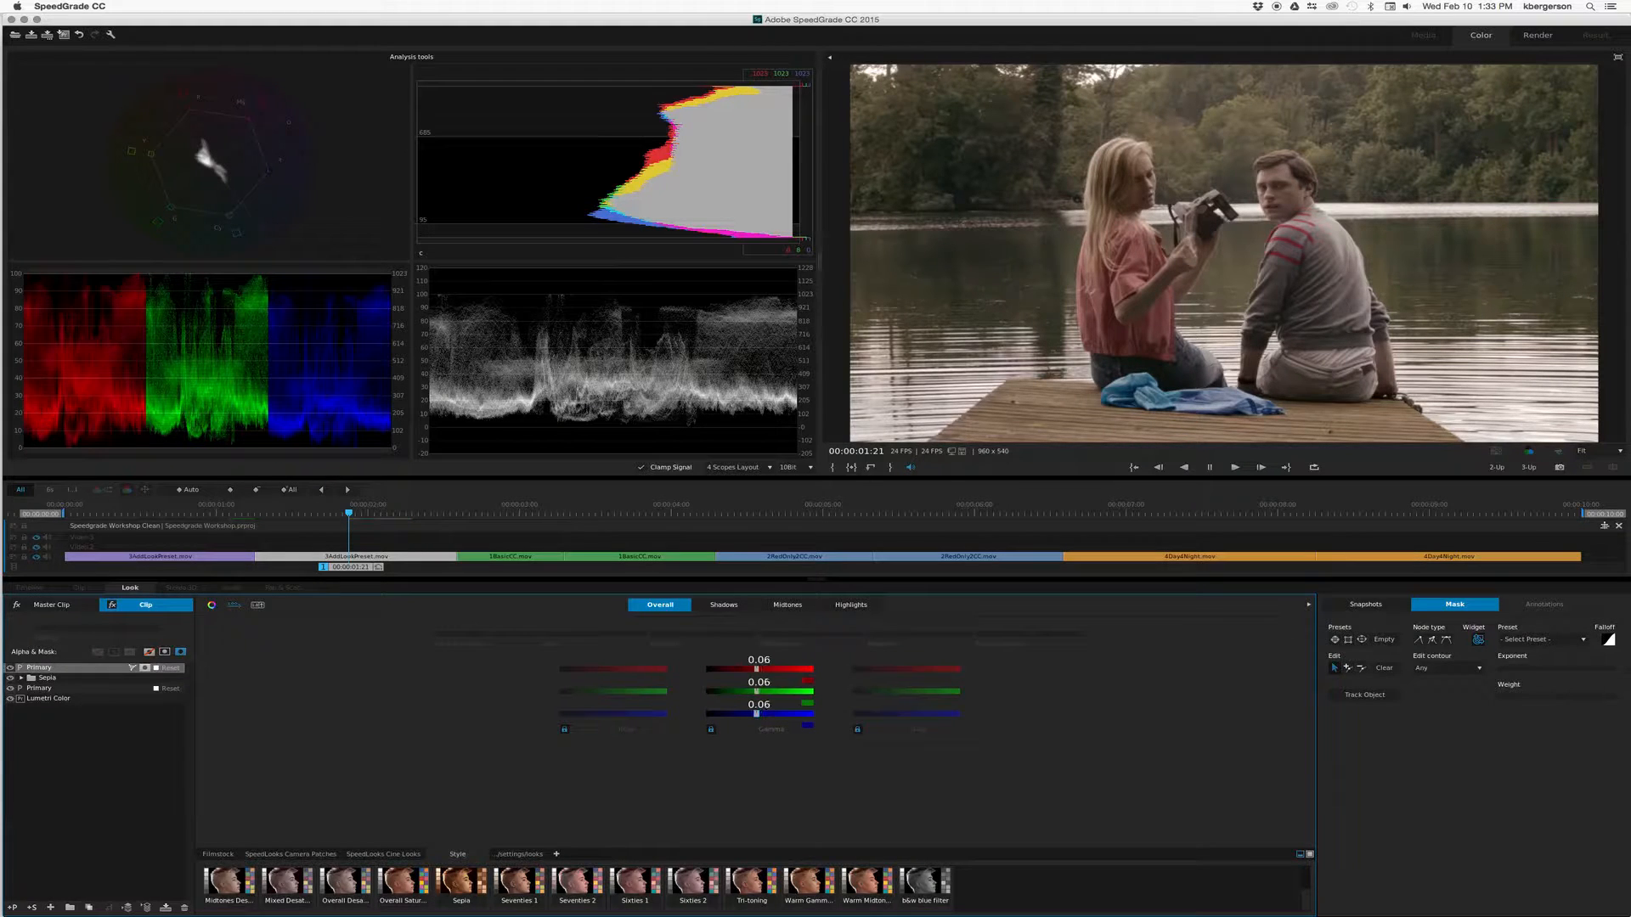
pyautogui.moveTo(756, 713); pyautogui.dragTo(739, 713)
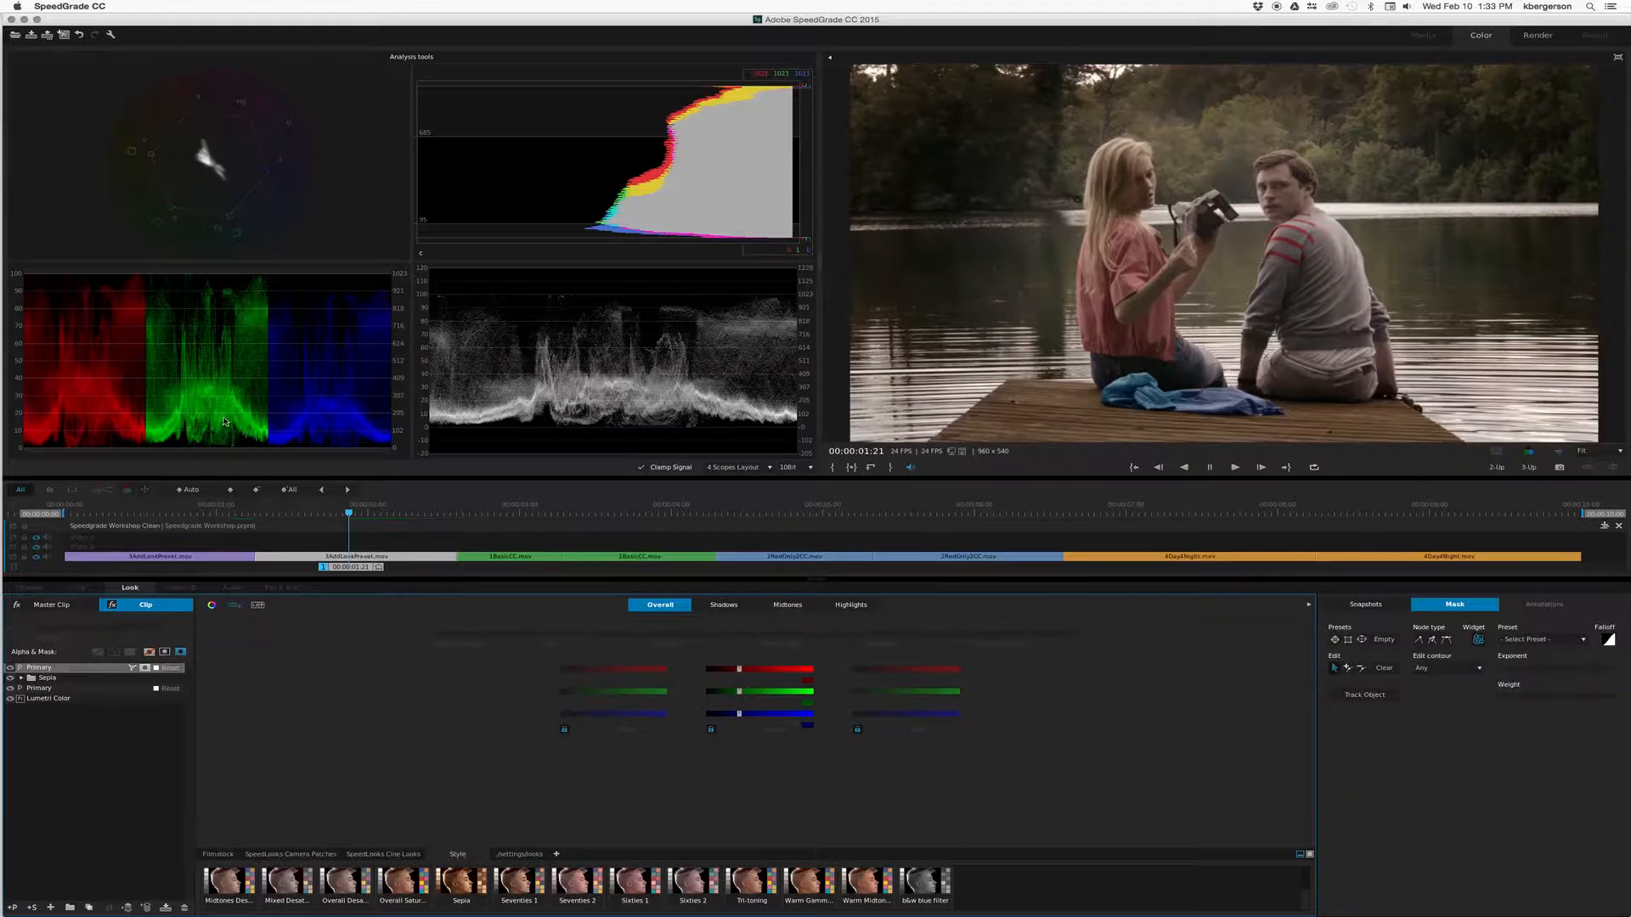
# - Compare the image with the vignette's Primary layer switched off and on
pyautogui.click(10, 668)
pyautogui.click(10, 668)
pyautogui.click(10, 668)
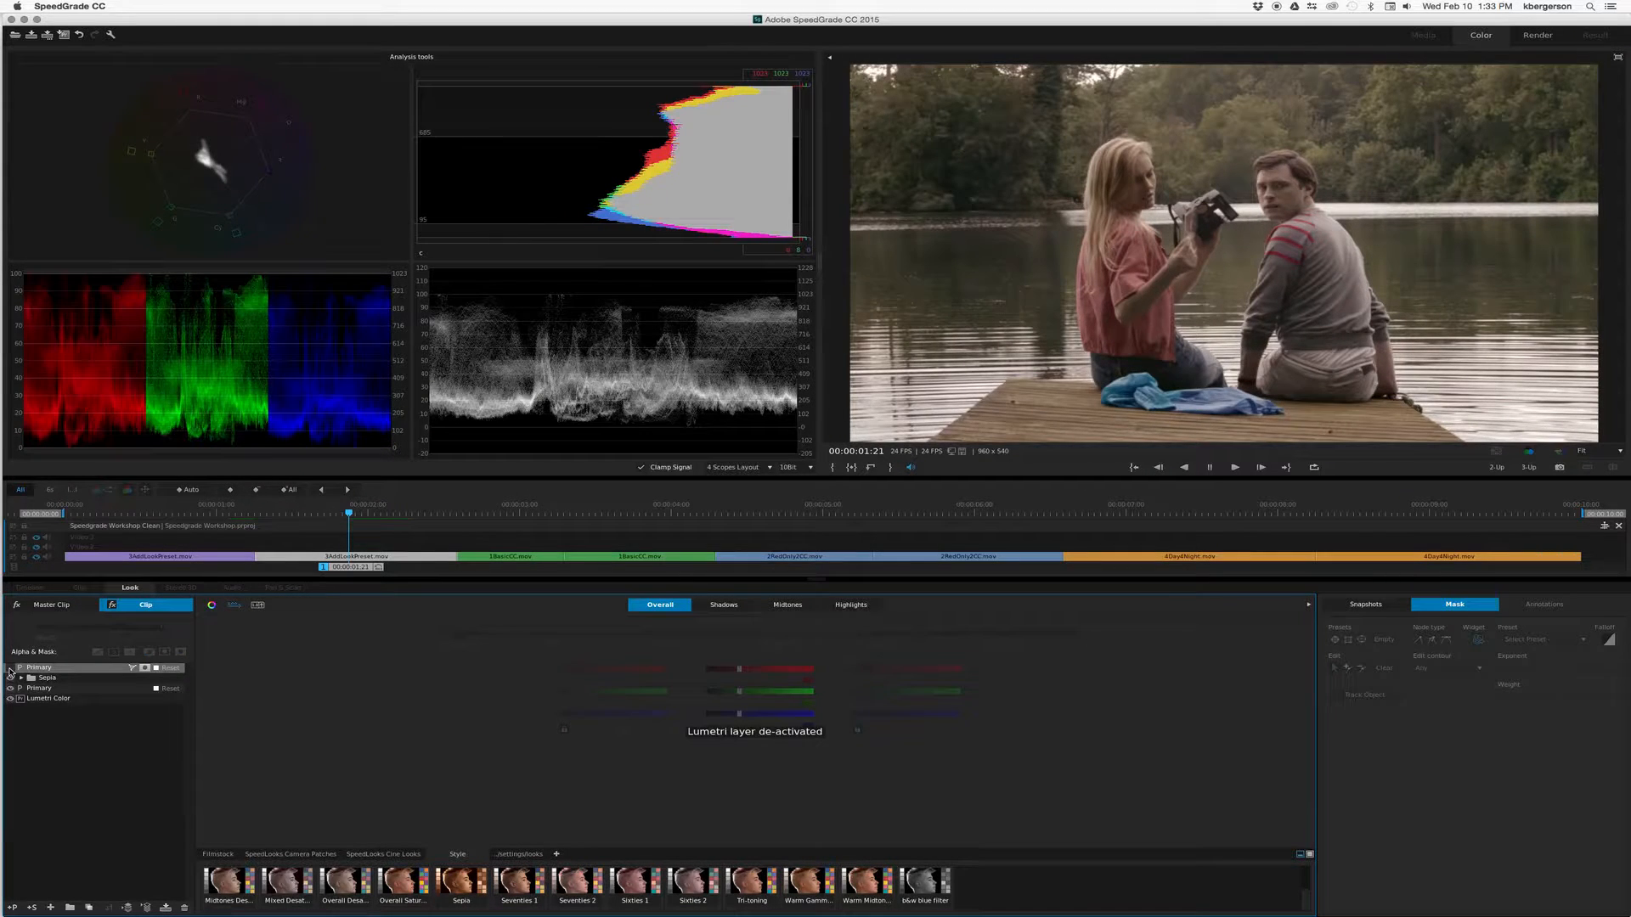
pyautogui.click(10, 669)
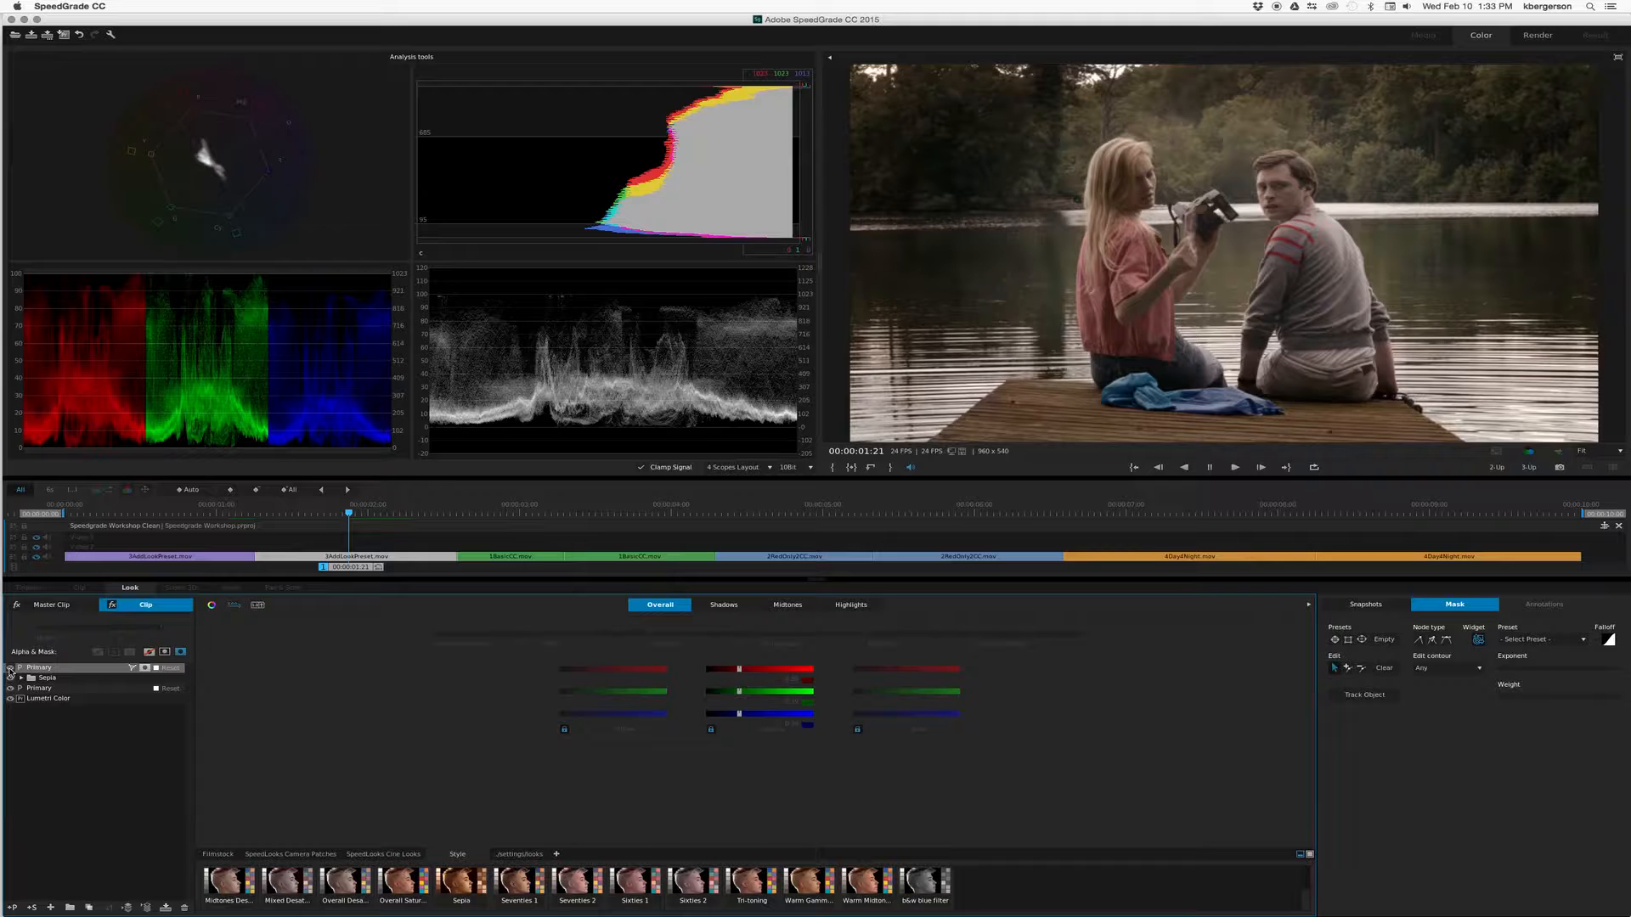
pyautogui.click(10, 669)
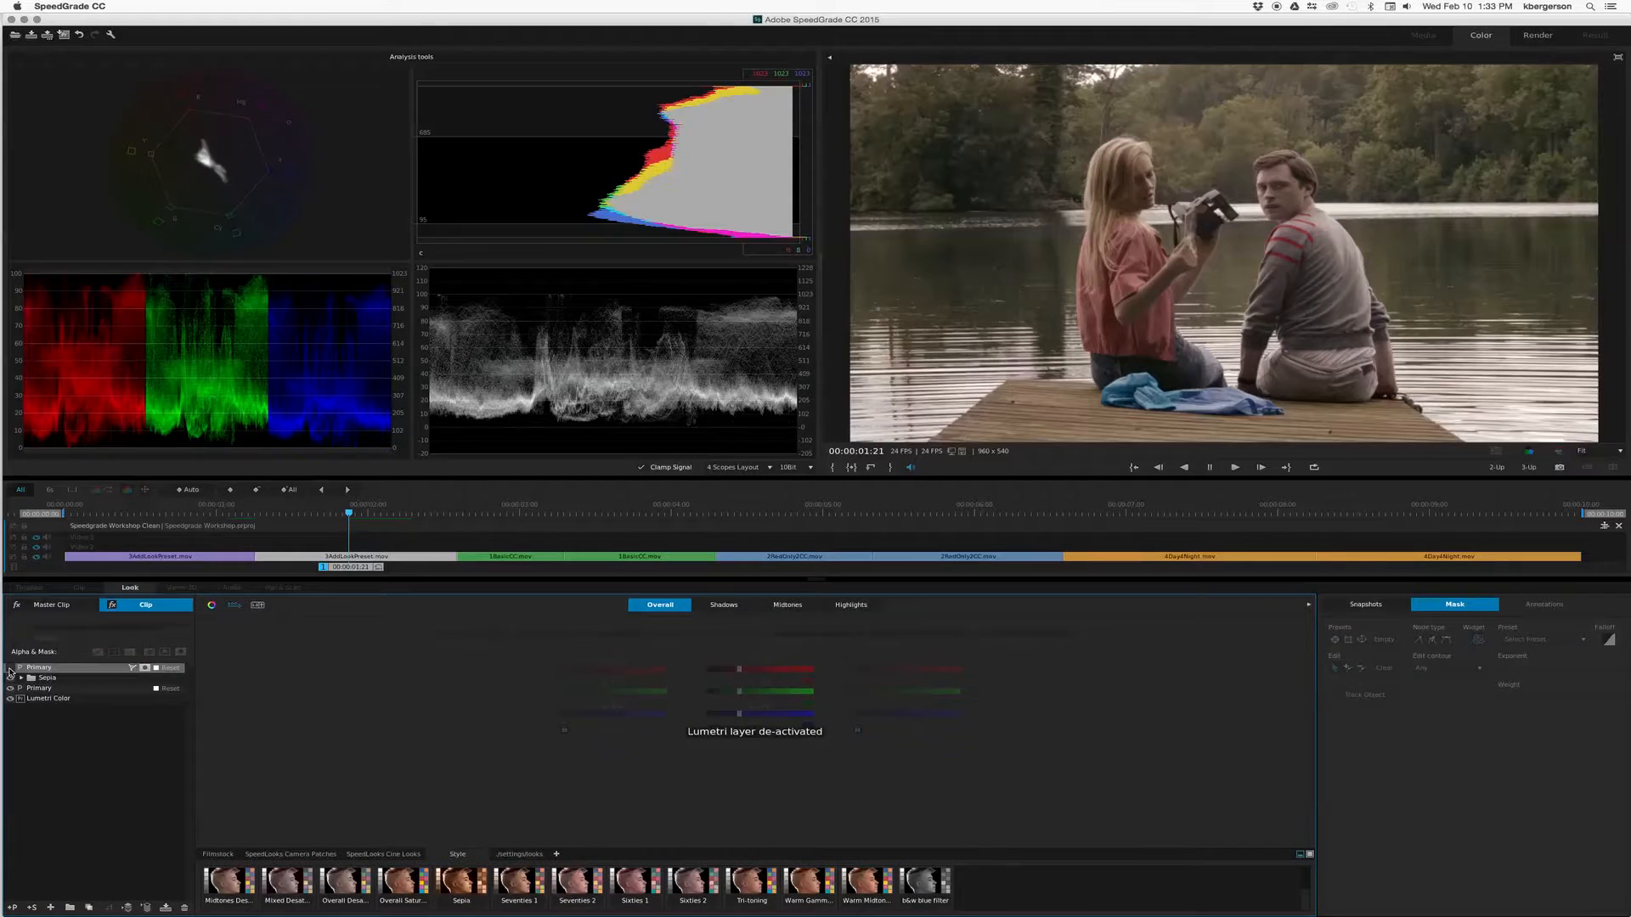
pyautogui.click(10, 668)
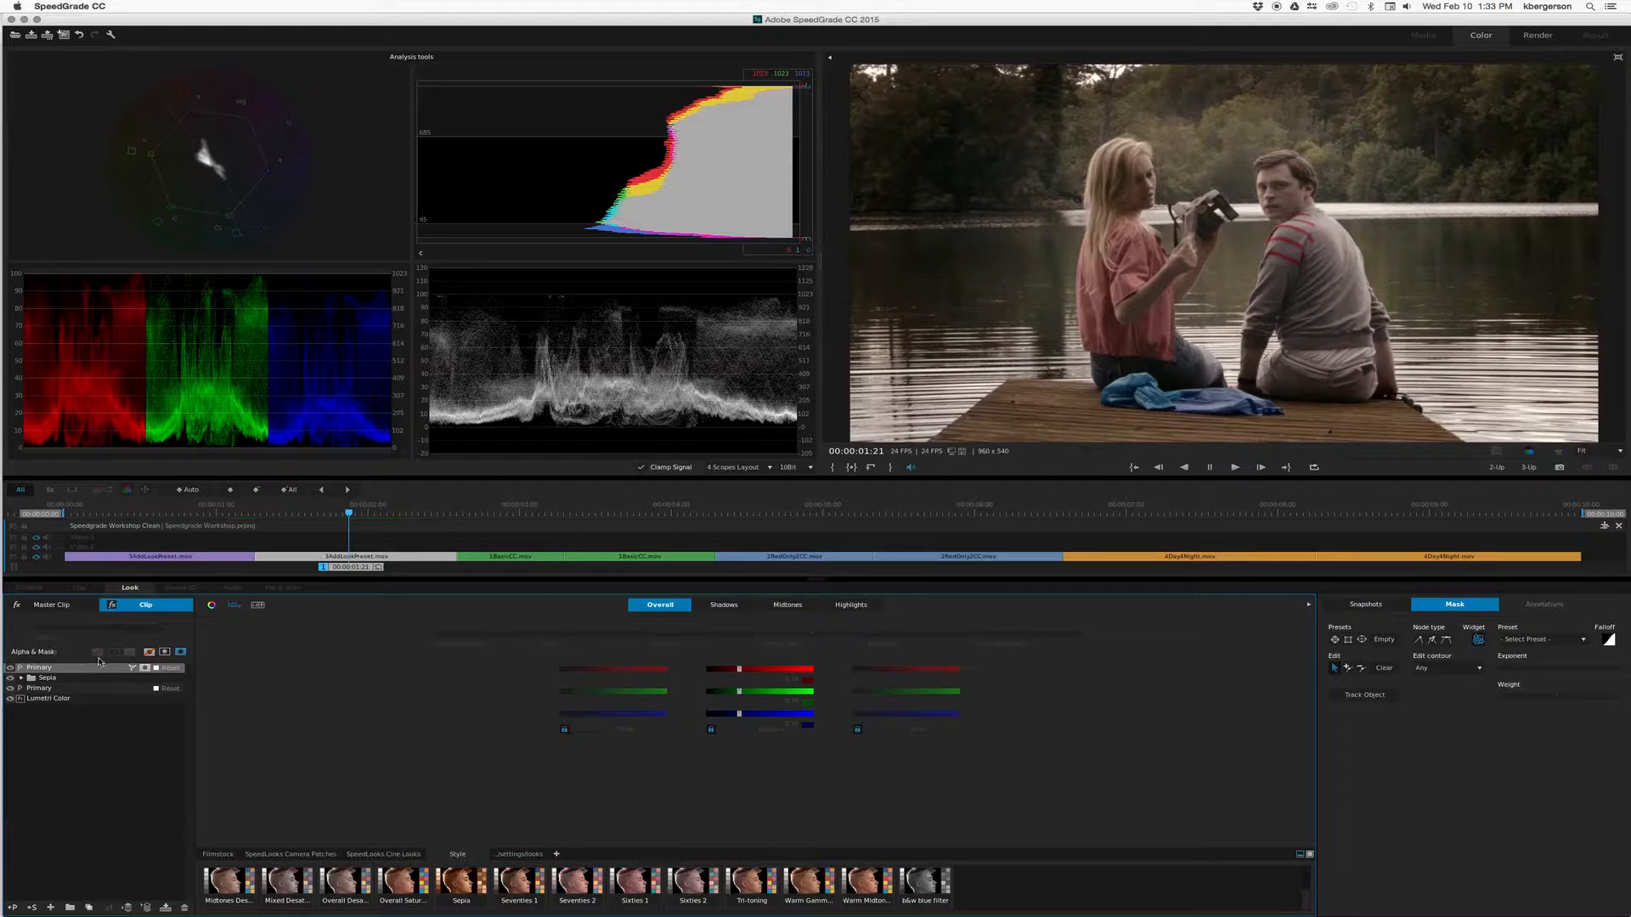
# - Show the mask widget and lower the top of the vignette's inner contour to just above the couple's heads
pyautogui.click(1478, 639)
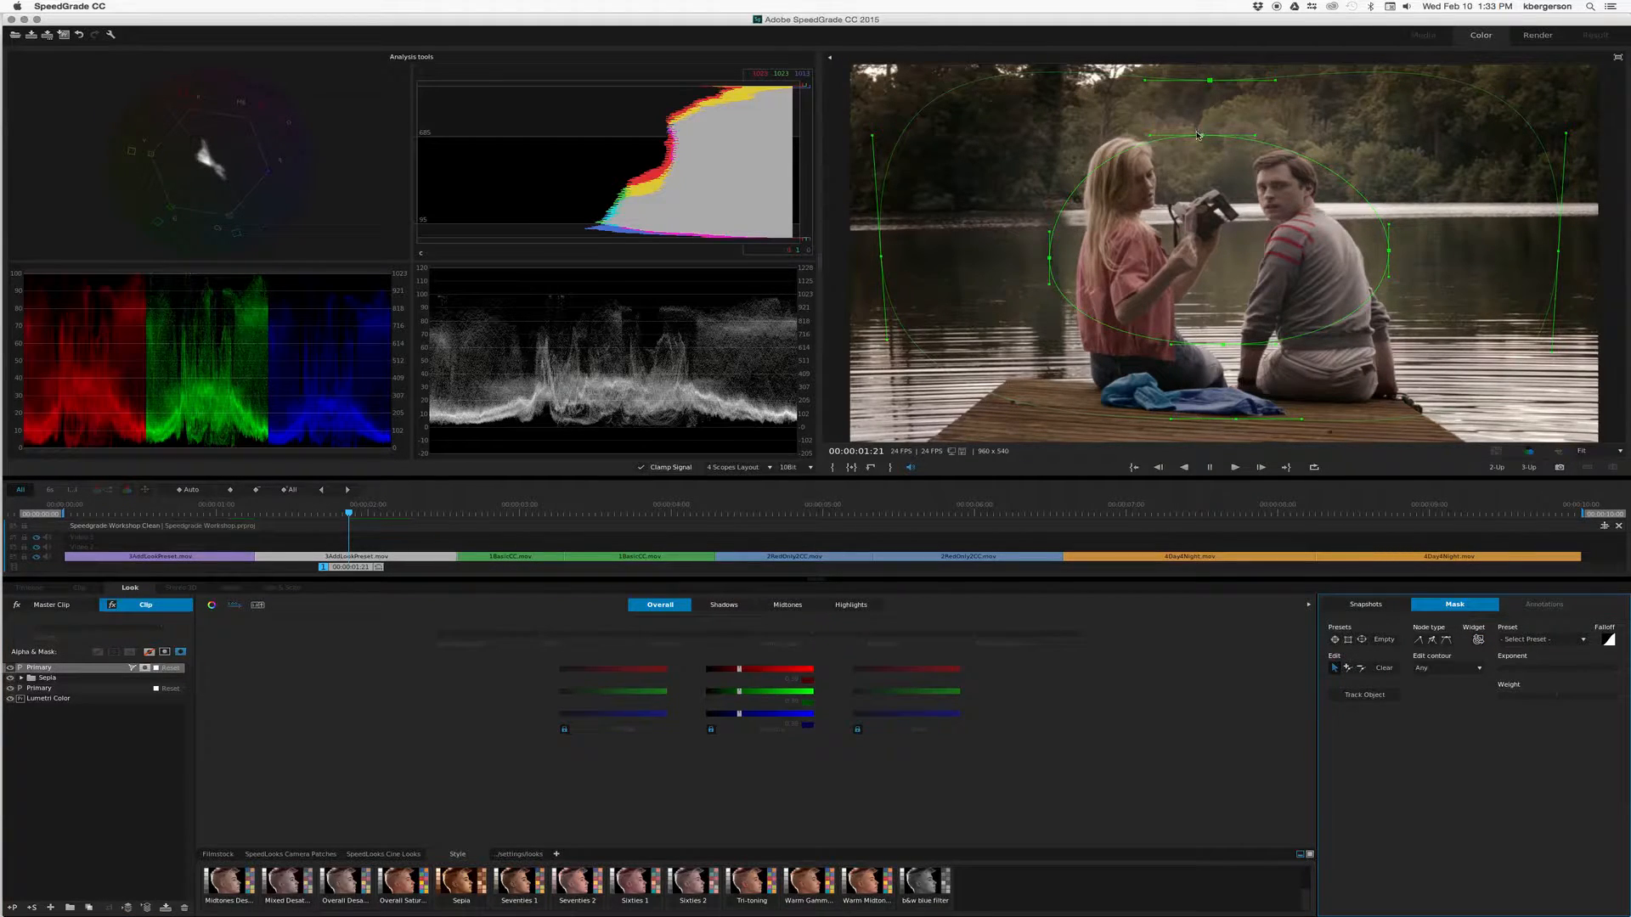
pyautogui.moveTo(1202, 135); pyautogui.dragTo(1202, 151)
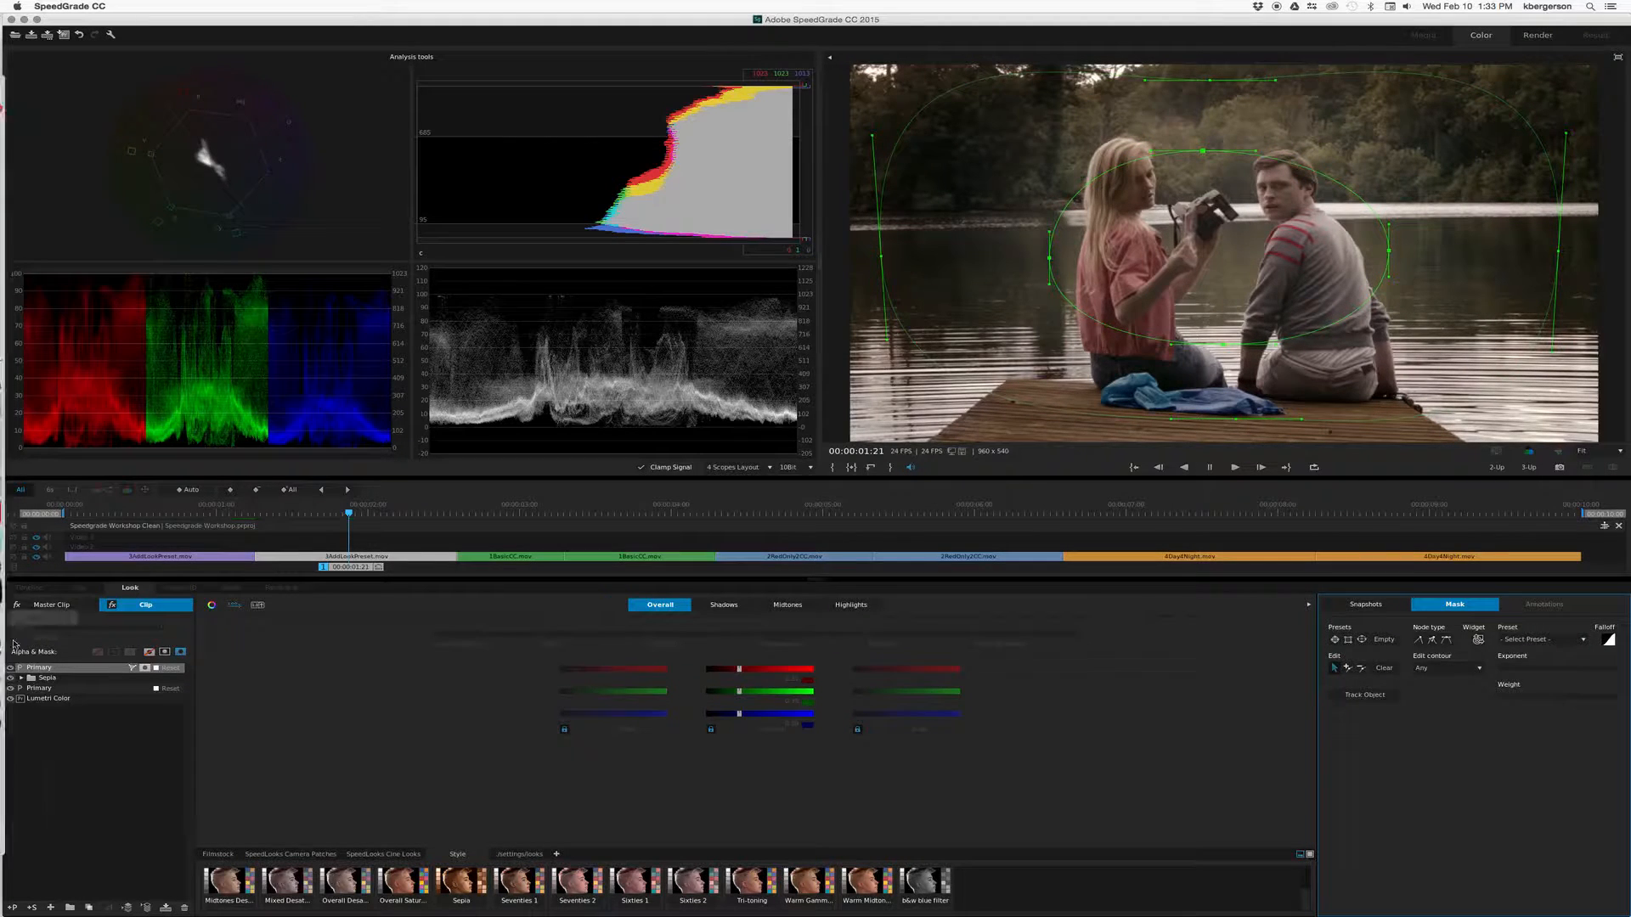
# - Soften the lakeside vignette by slightly raising its Overall gamma equally for red, green and blue, and compare the image with the grading layers off and on
pyautogui.click(10, 668)
pyautogui.click(10, 667)
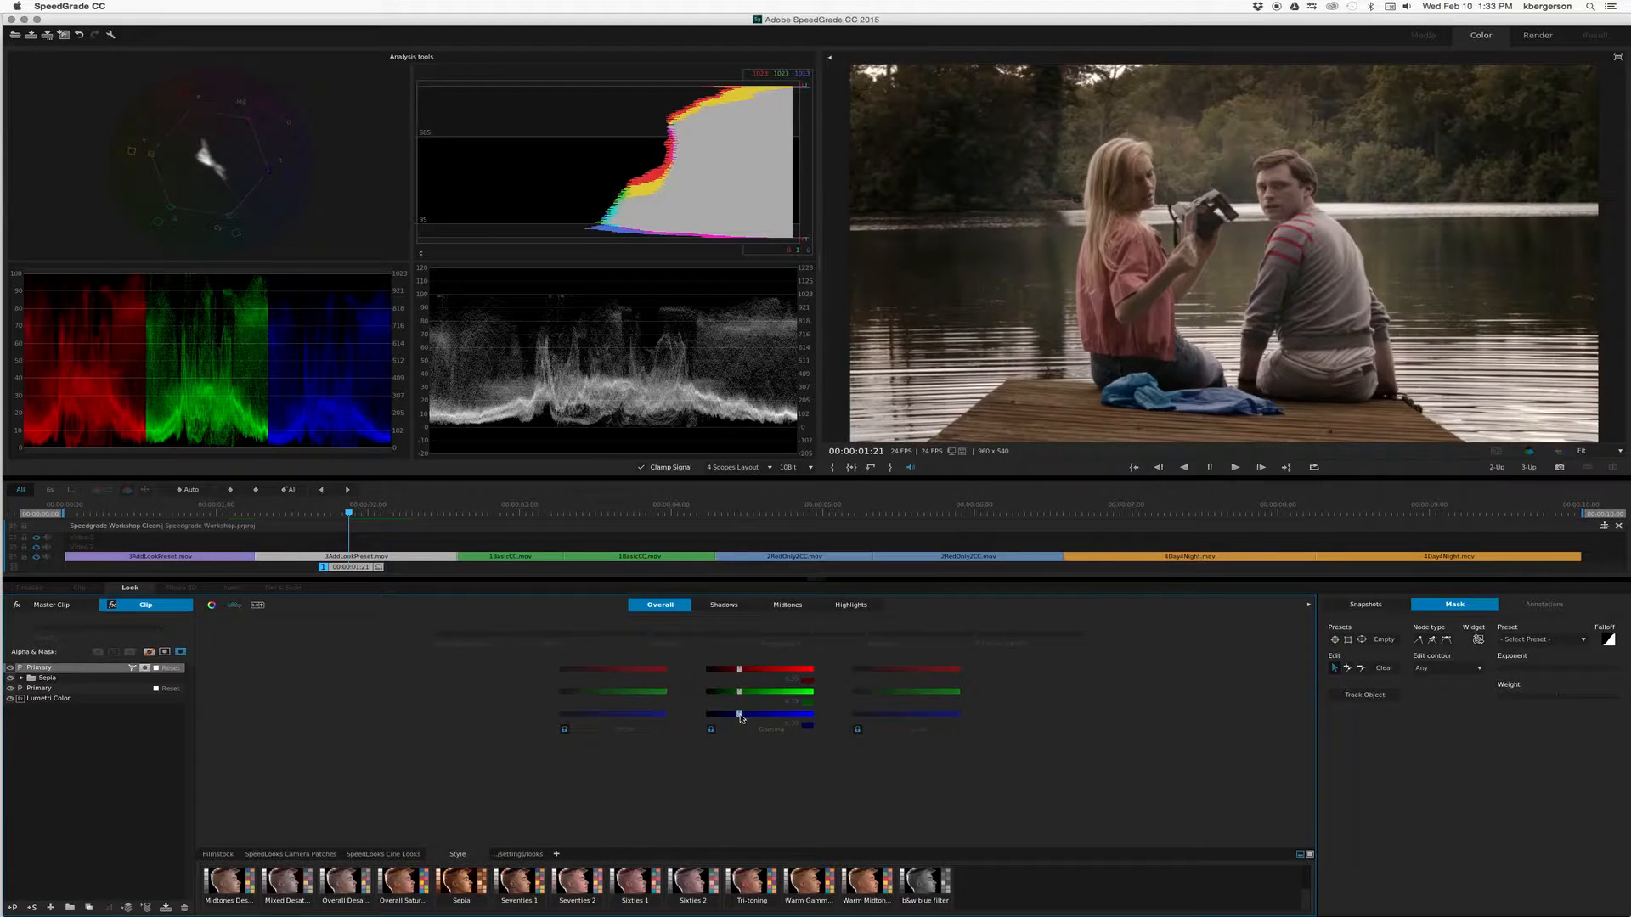
pyautogui.moveTo(740, 715); pyautogui.dragTo(740, 715)
pyautogui.click(10, 668)
pyautogui.click(10, 668)
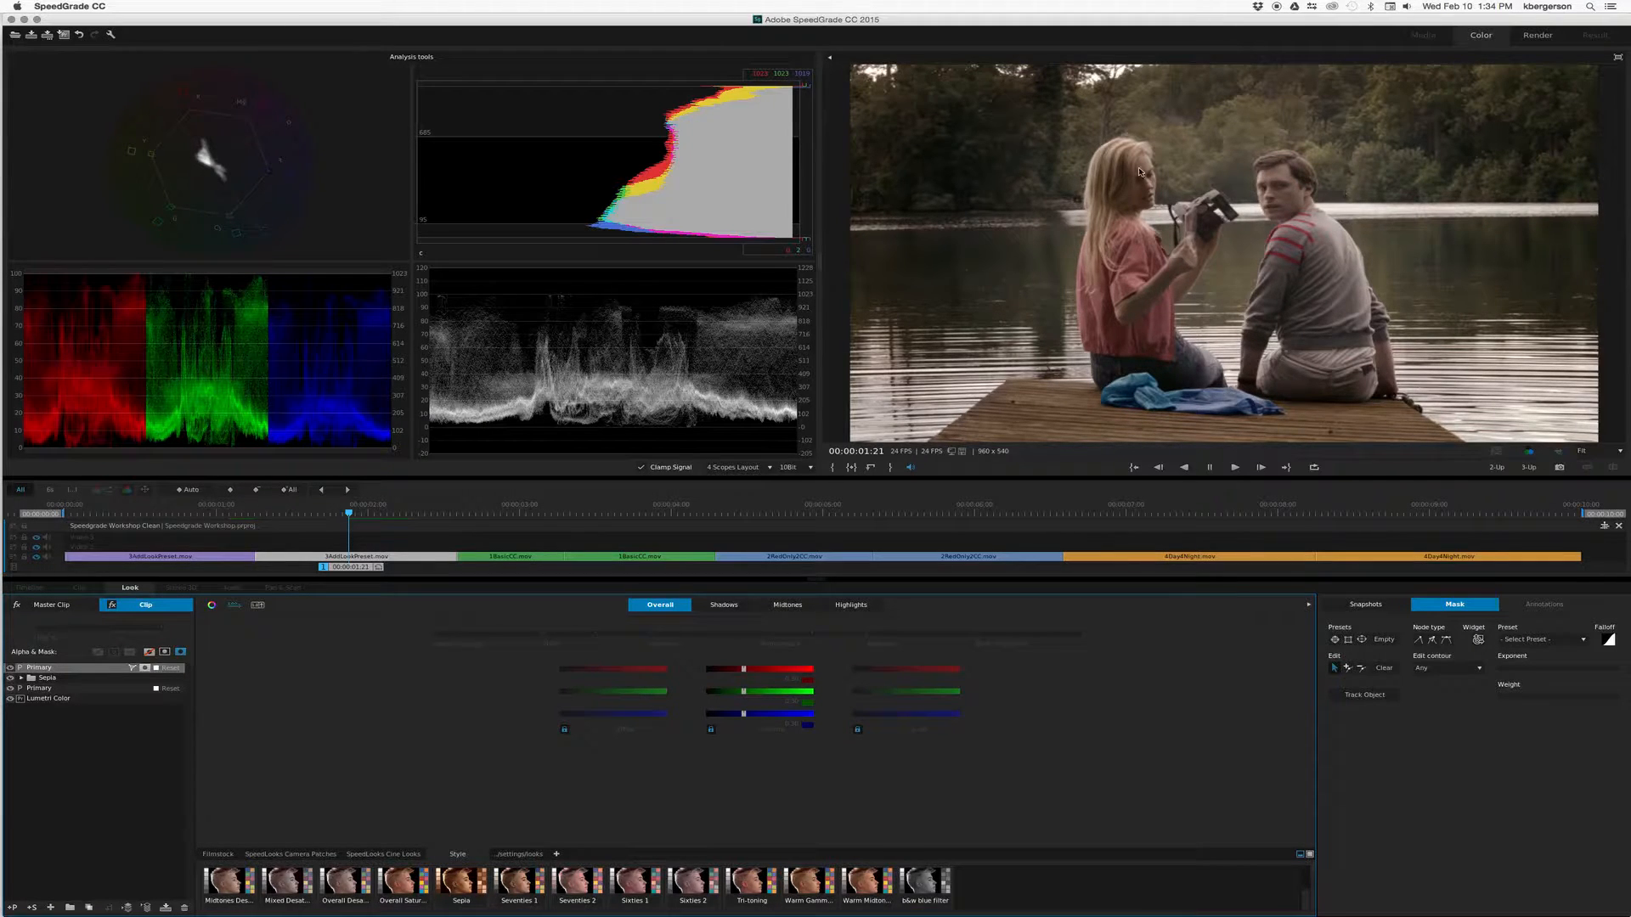
pyautogui.click(11, 678)
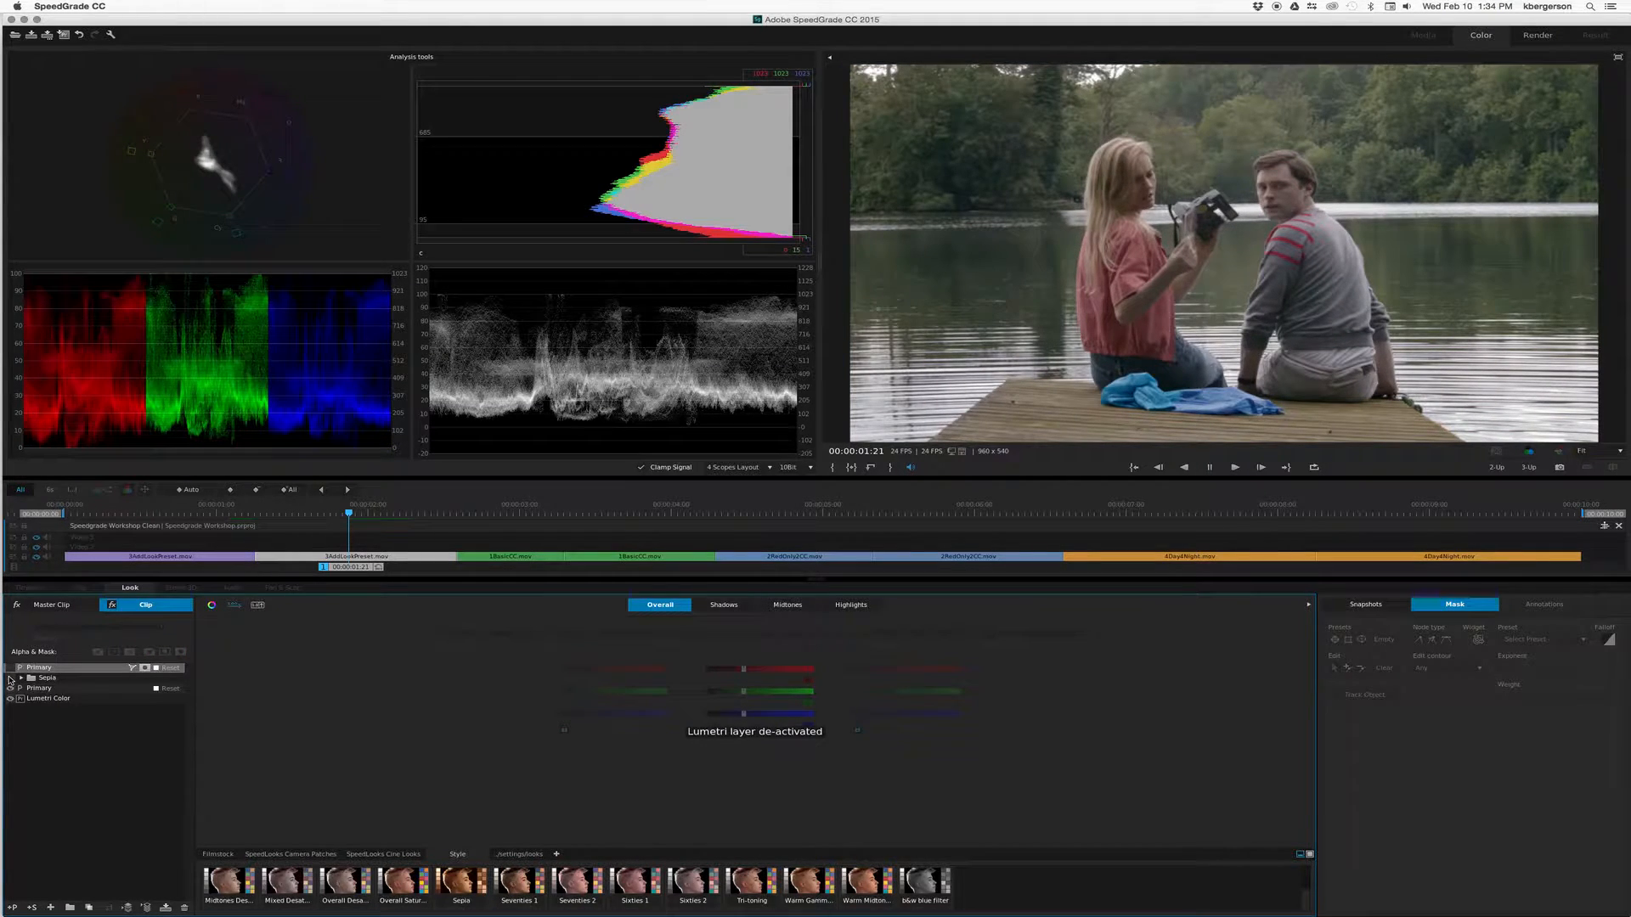
pyautogui.click(10, 677)
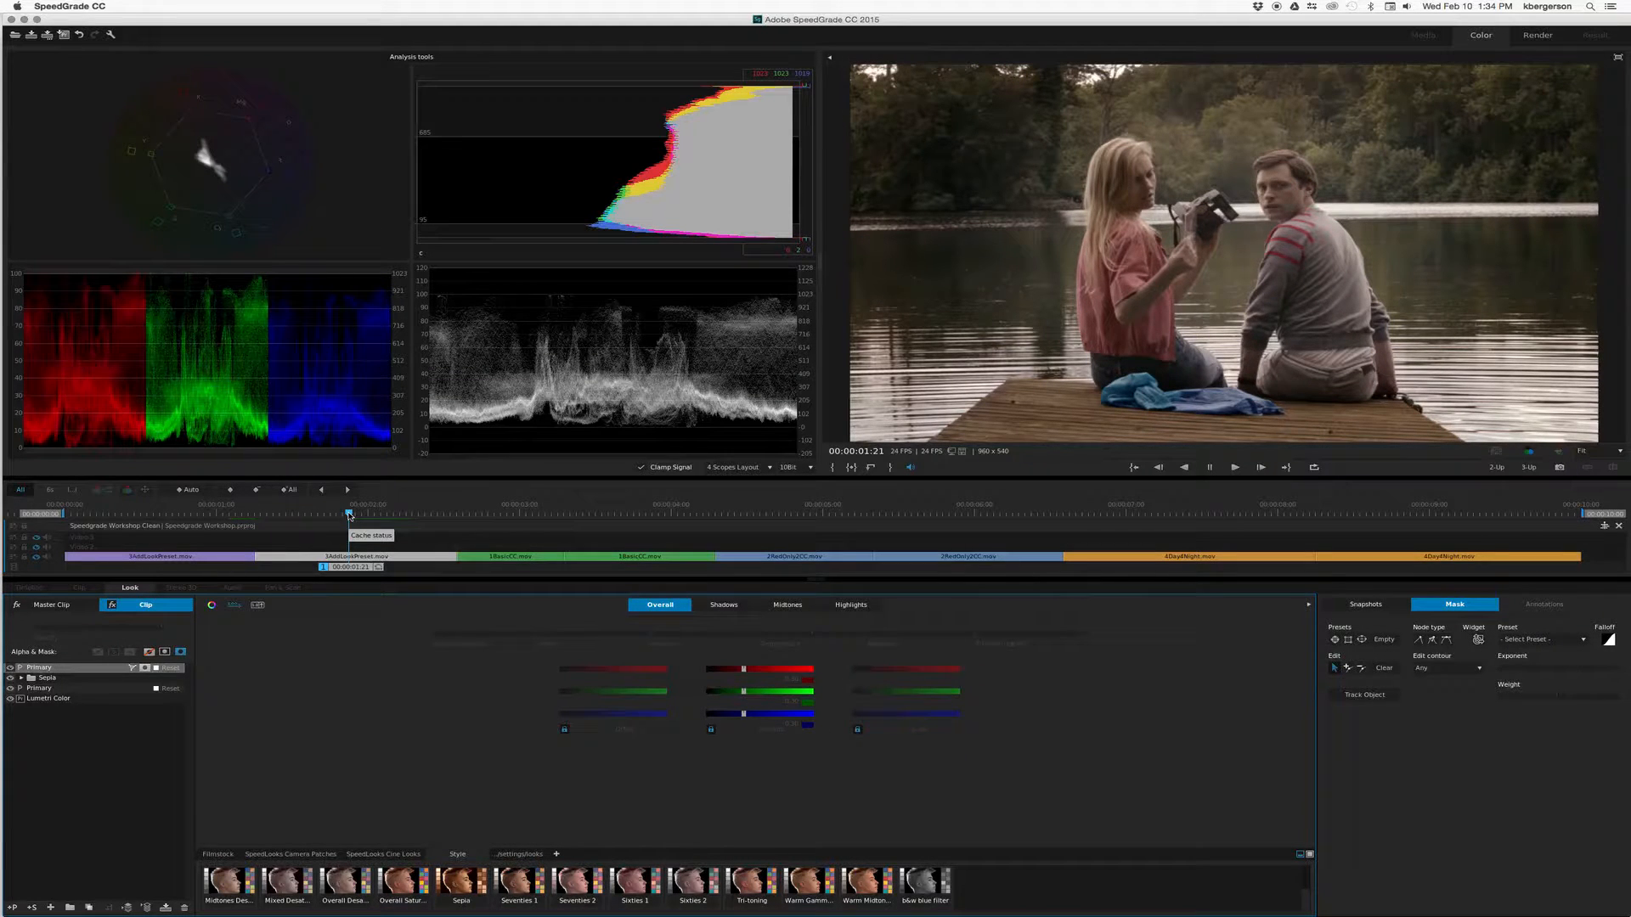
# - Go to the singer clip at 00:00:03:22, raise its Primary layer's Overall contrast strongly and compare the layer off and on
pyautogui.moveTo(349, 515); pyautogui.dragTo(659, 544)
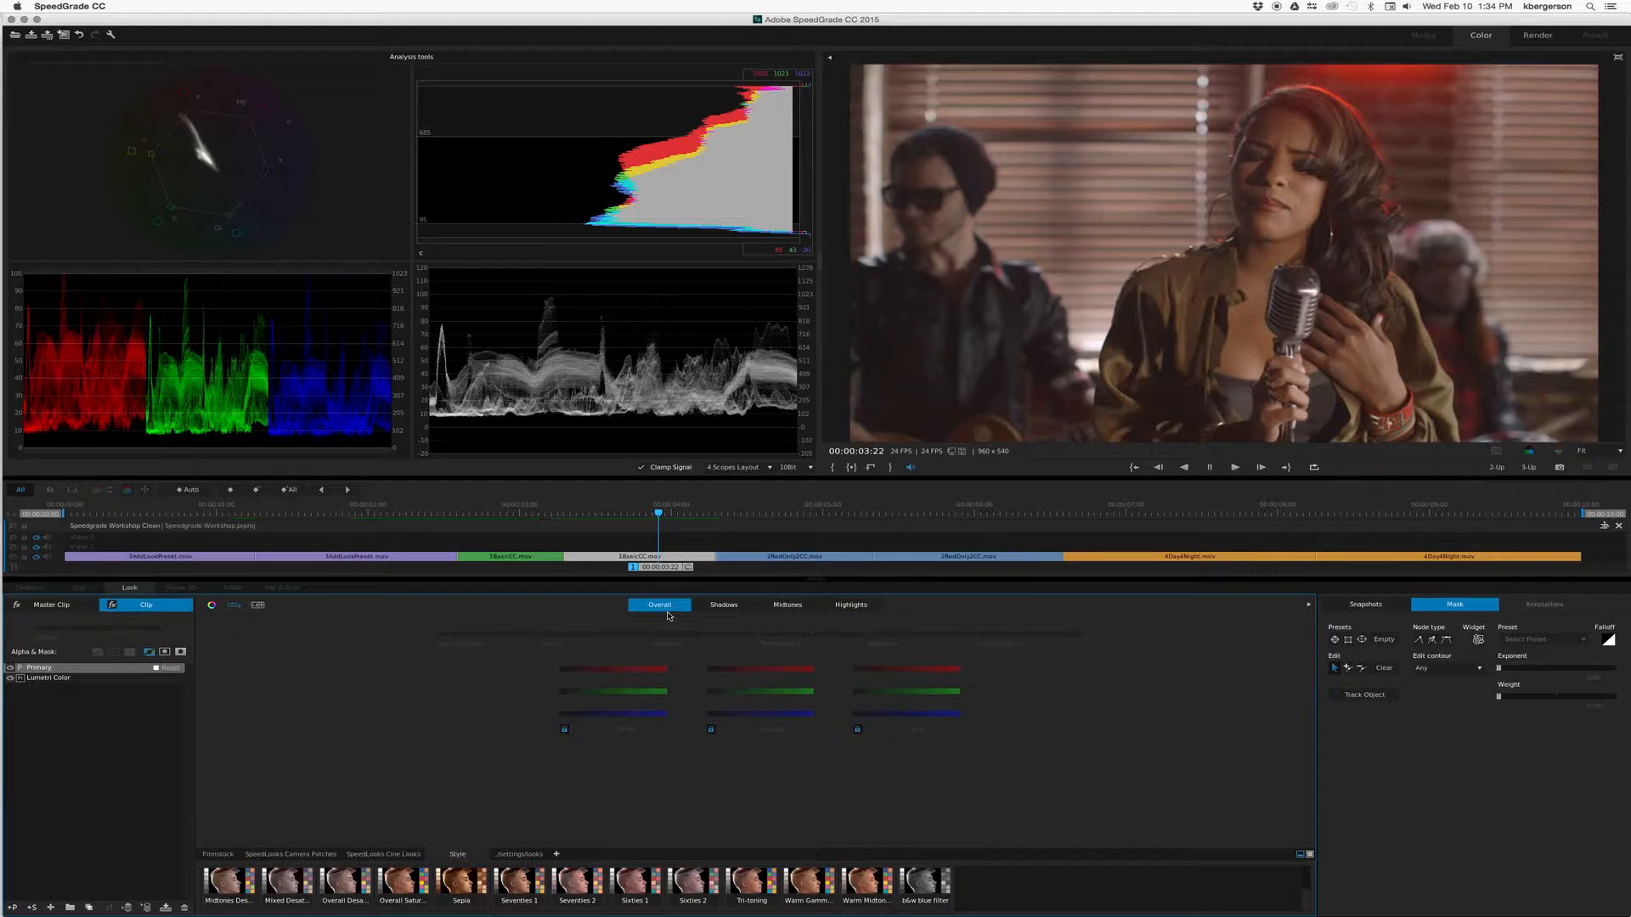
pyautogui.moveTo(703, 634)
pyautogui.moveTo(706, 633); pyautogui.dragTo(725, 633)
pyautogui.click(11, 669)
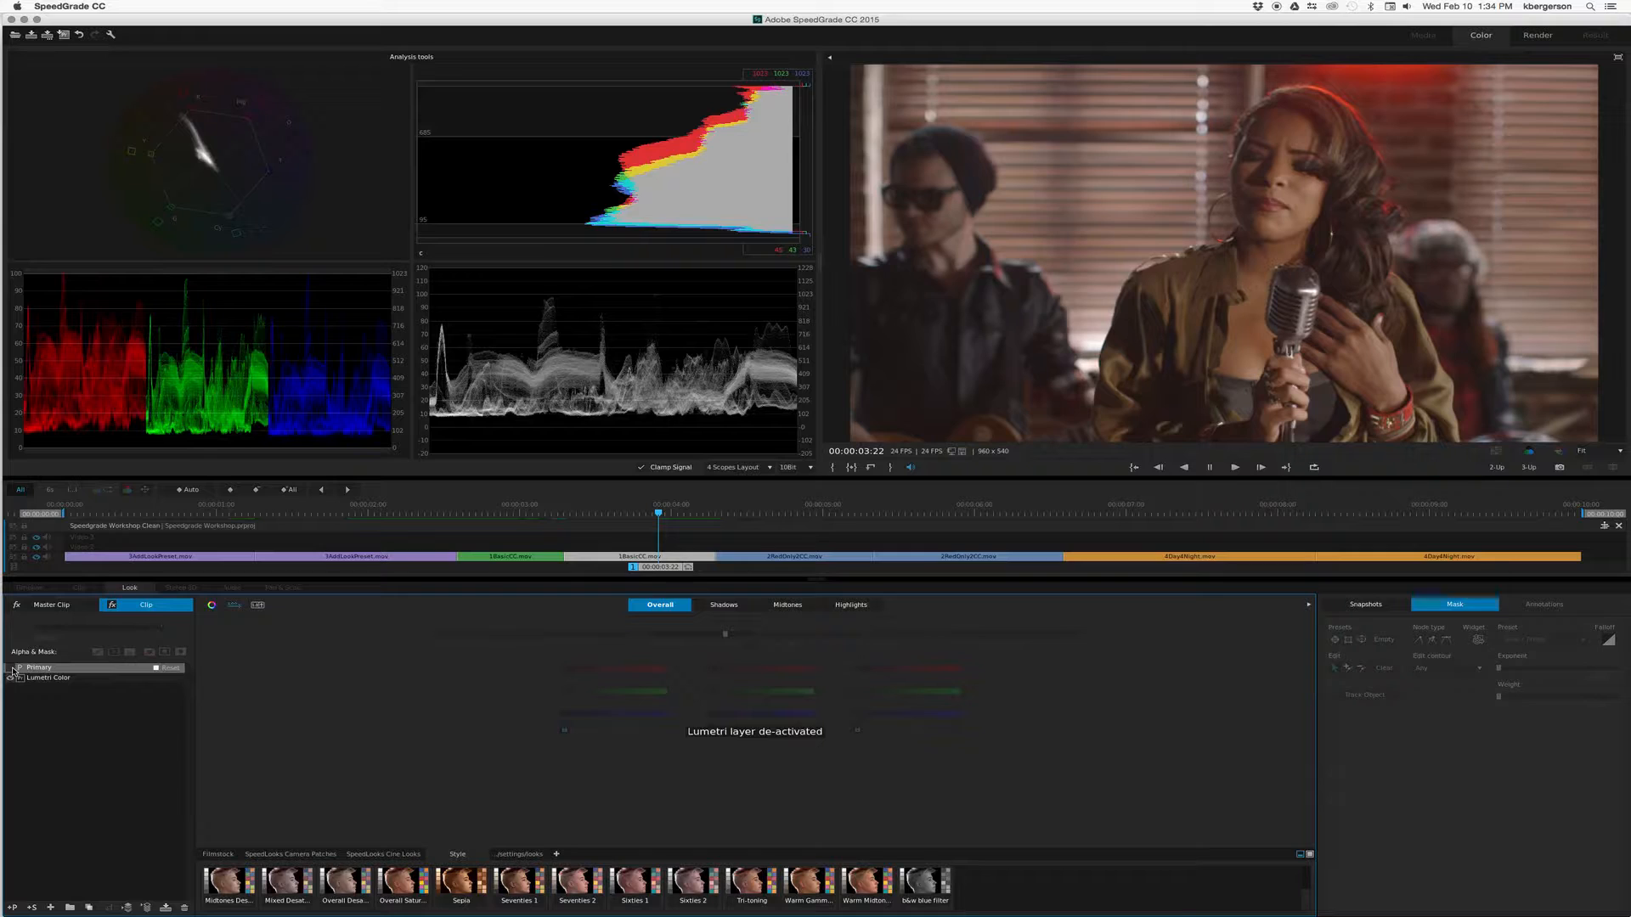
pyautogui.click(11, 668)
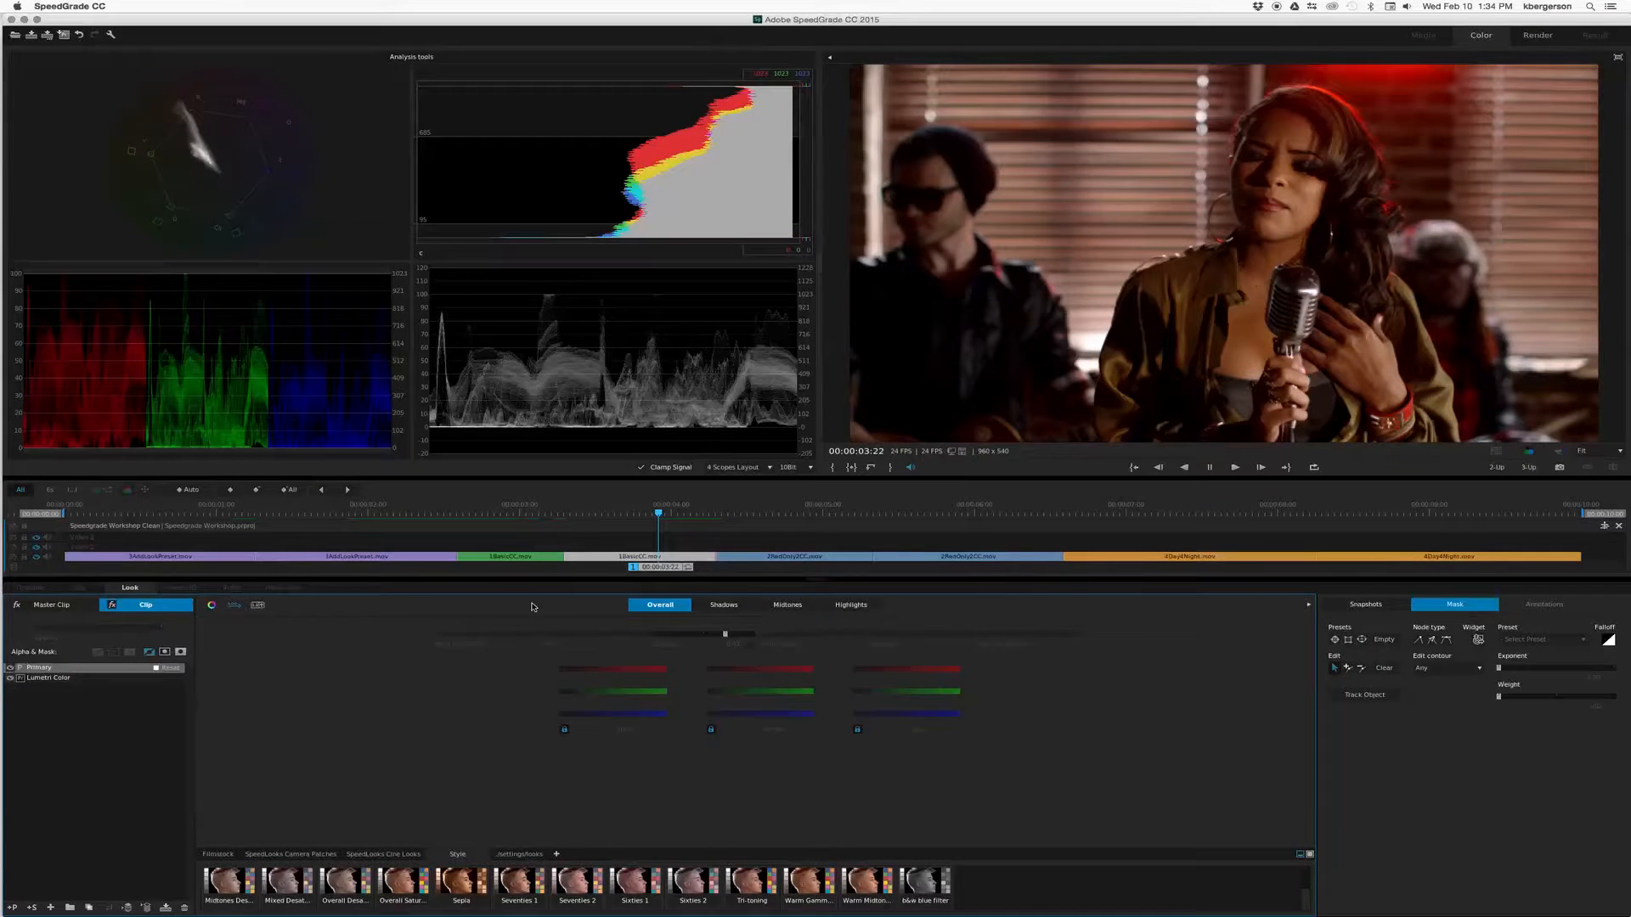
# - Ease the singer clip's Overall contrast back to a moderate boost, comparing the image with the Primary layer off and on
pyautogui.moveTo(726, 635); pyautogui.dragTo(725, 635)
pyautogui.click(11, 669)
pyautogui.click(10, 668)
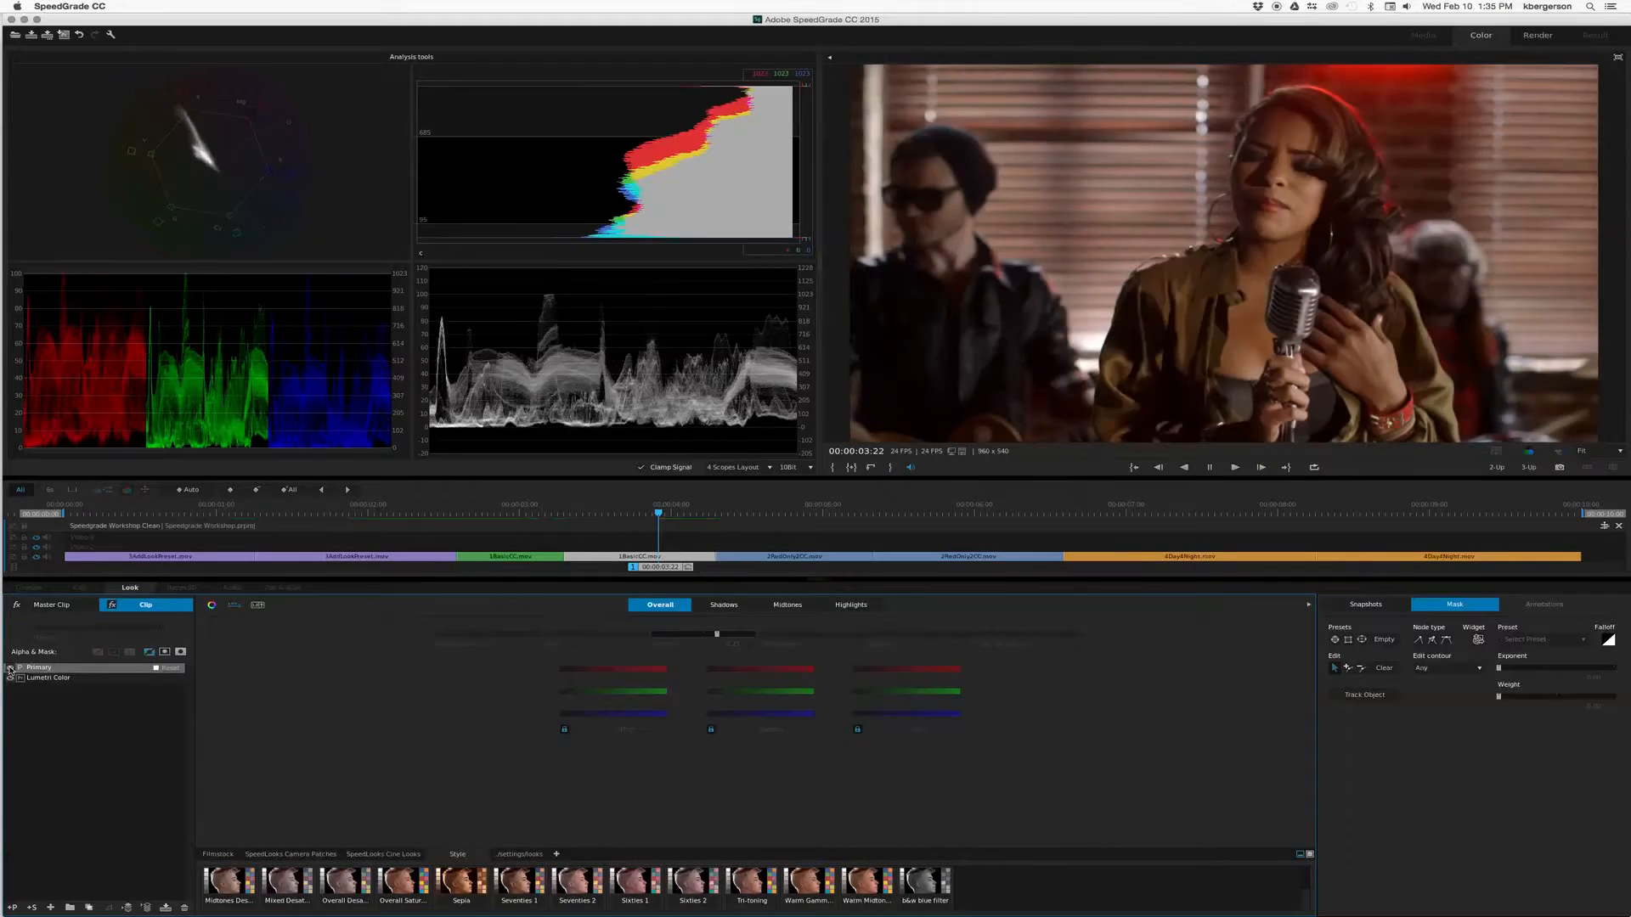
pyautogui.click(10, 669)
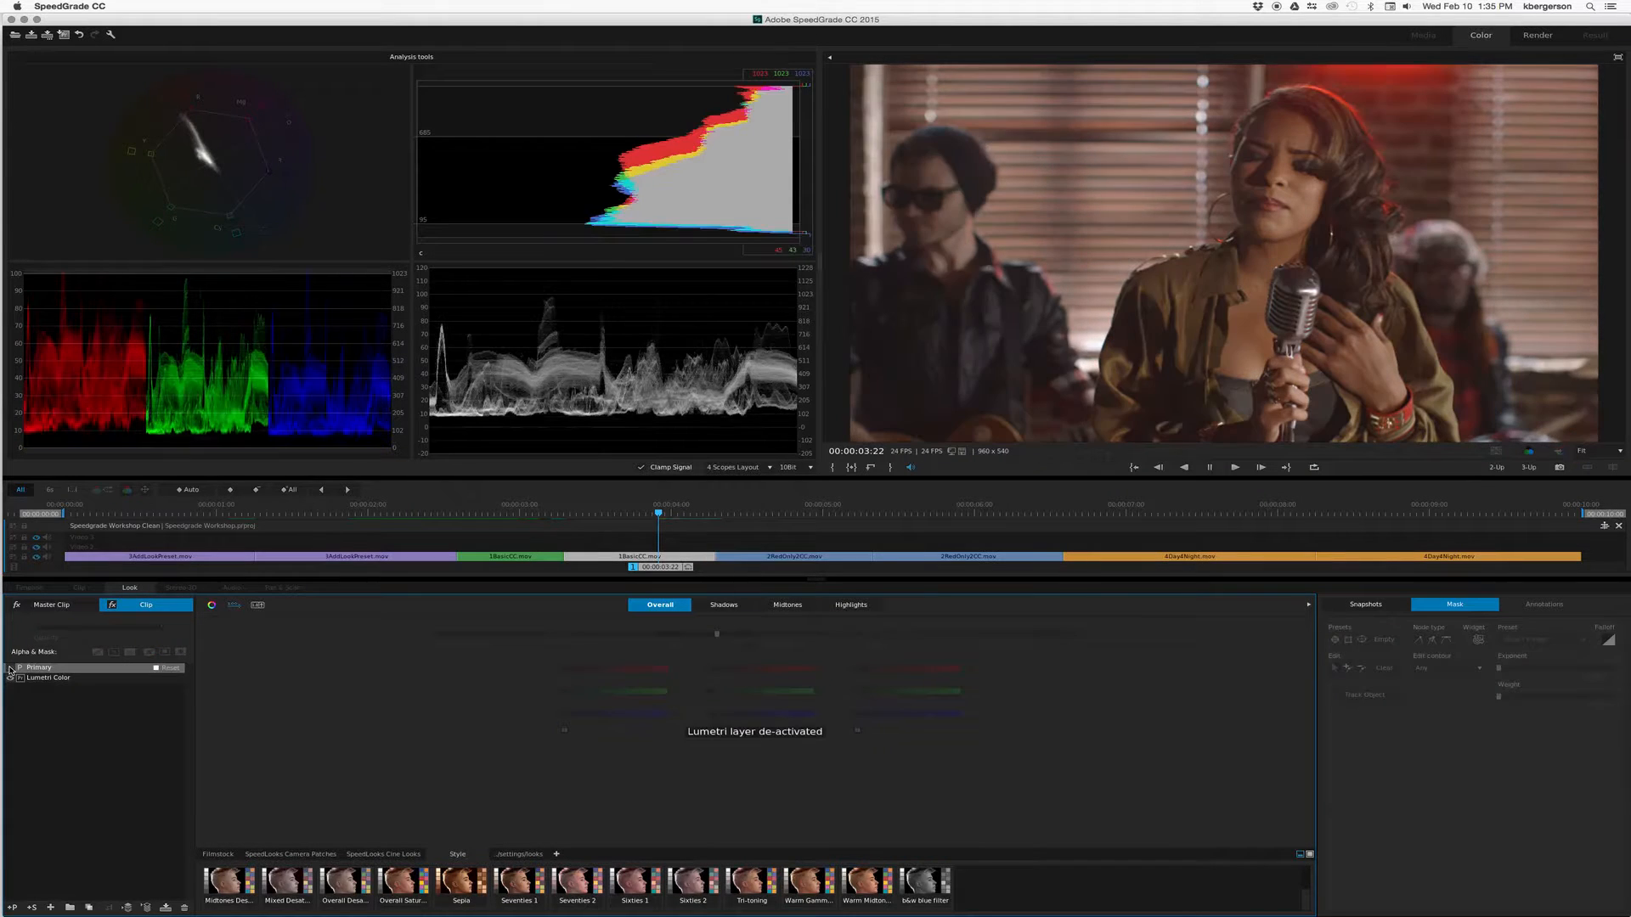
pyautogui.click(10, 668)
pyautogui.click(11, 668)
pyautogui.click(10, 668)
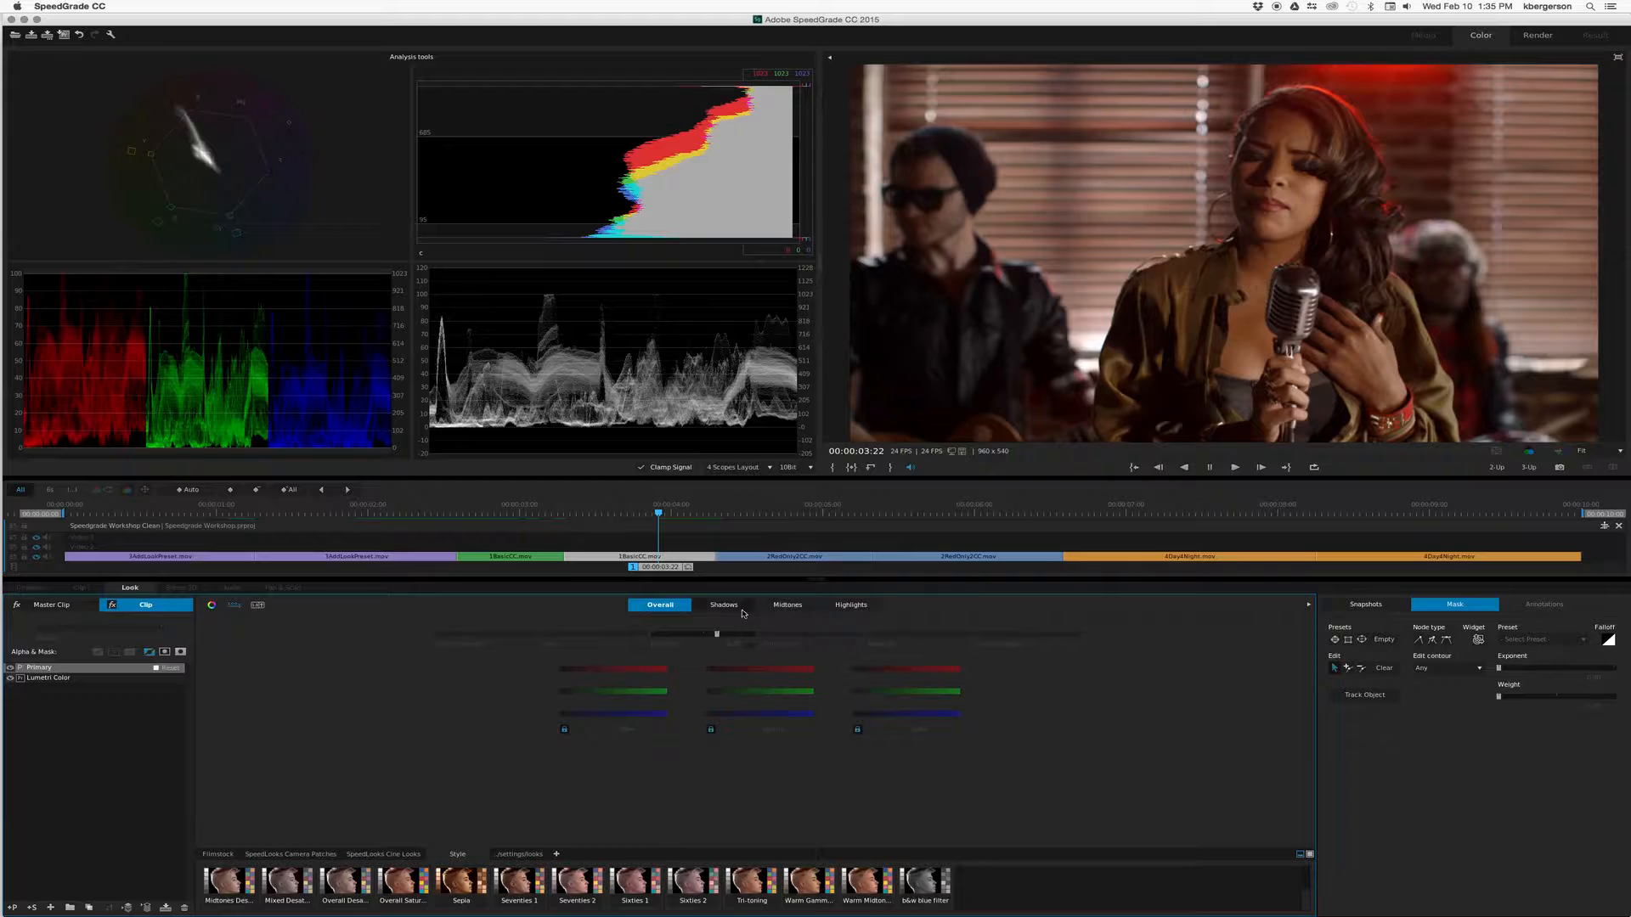
pyautogui.moveTo(715, 633)
pyautogui.click(10, 669)
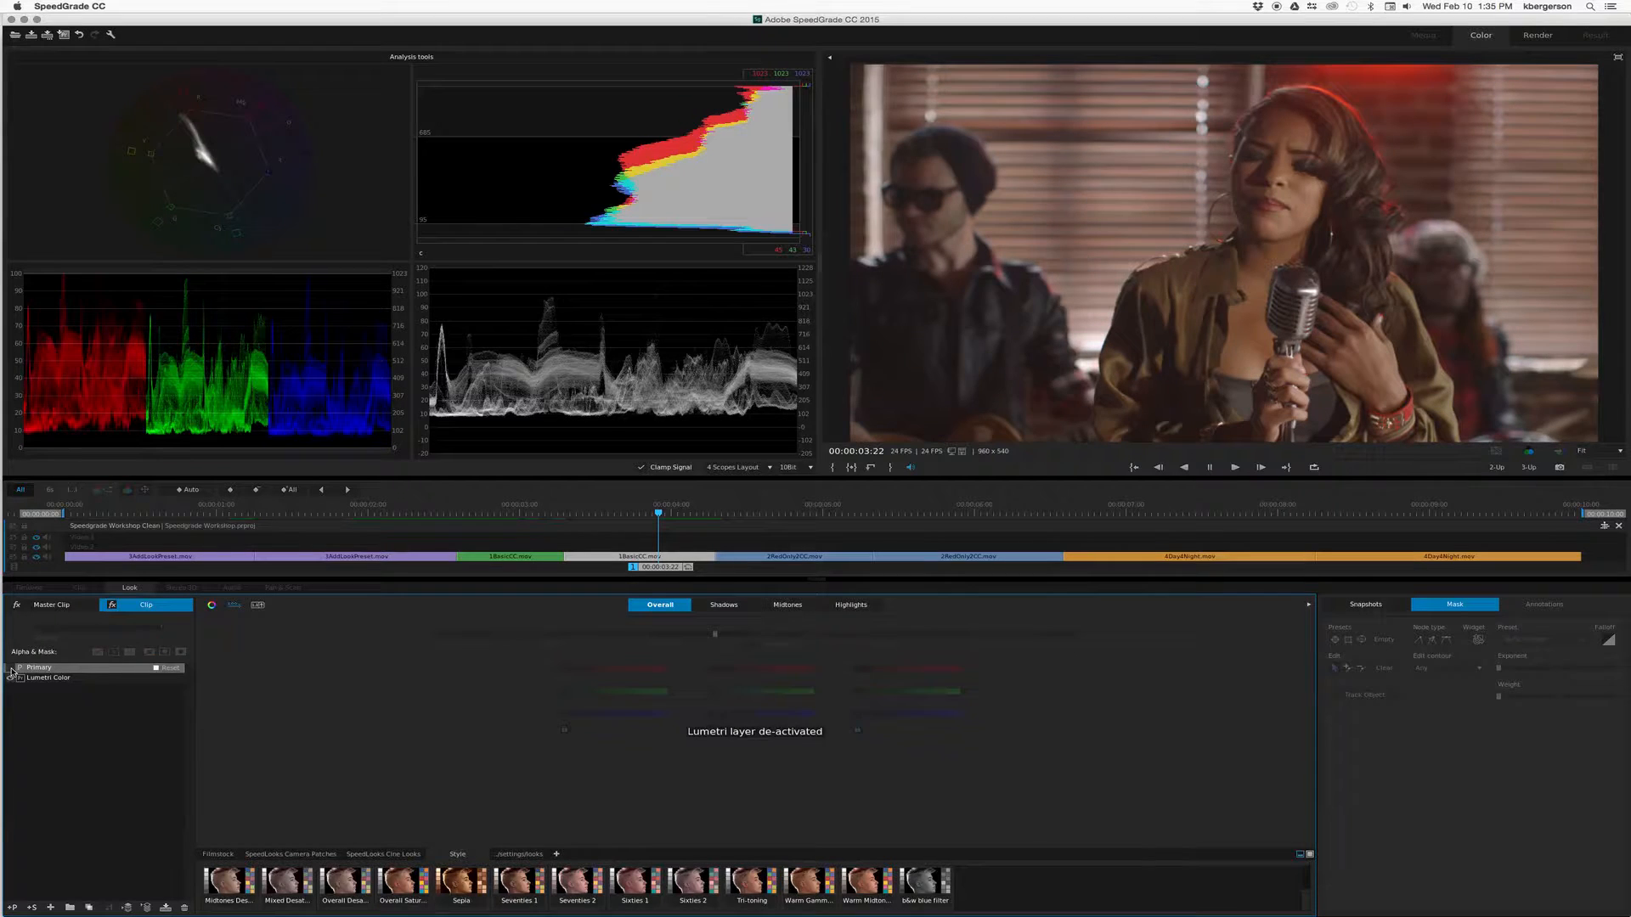
pyautogui.click(10, 668)
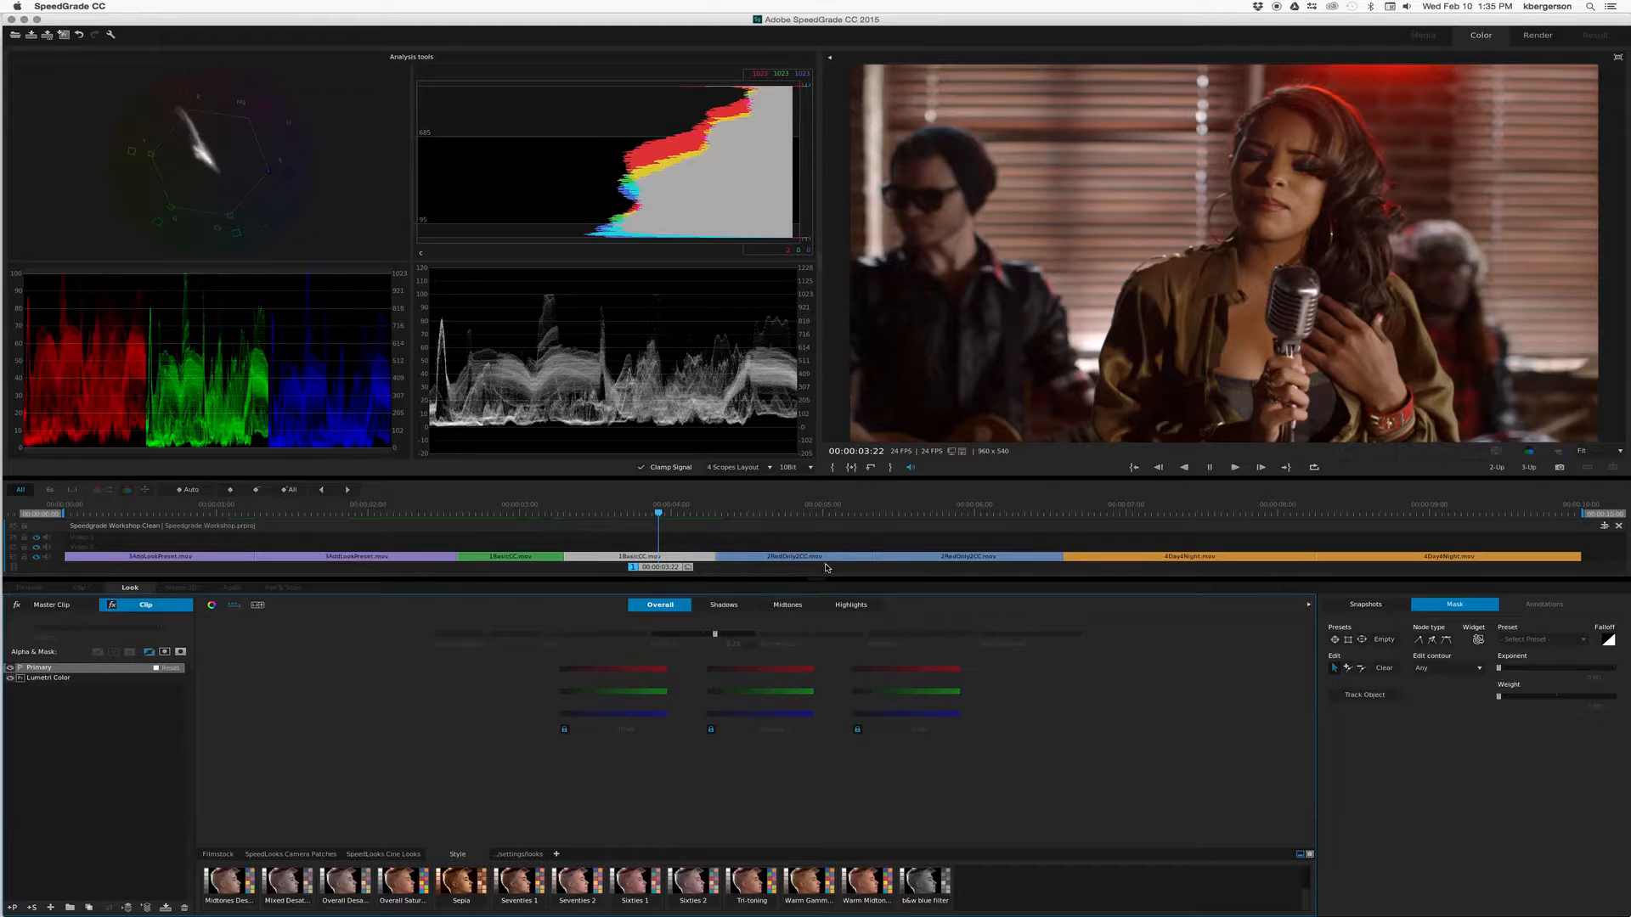
# - Try lowering only the red Overall gamma with the channels unlinked, compare the layer off and on, and reset the red value
pyautogui.click(850, 604)
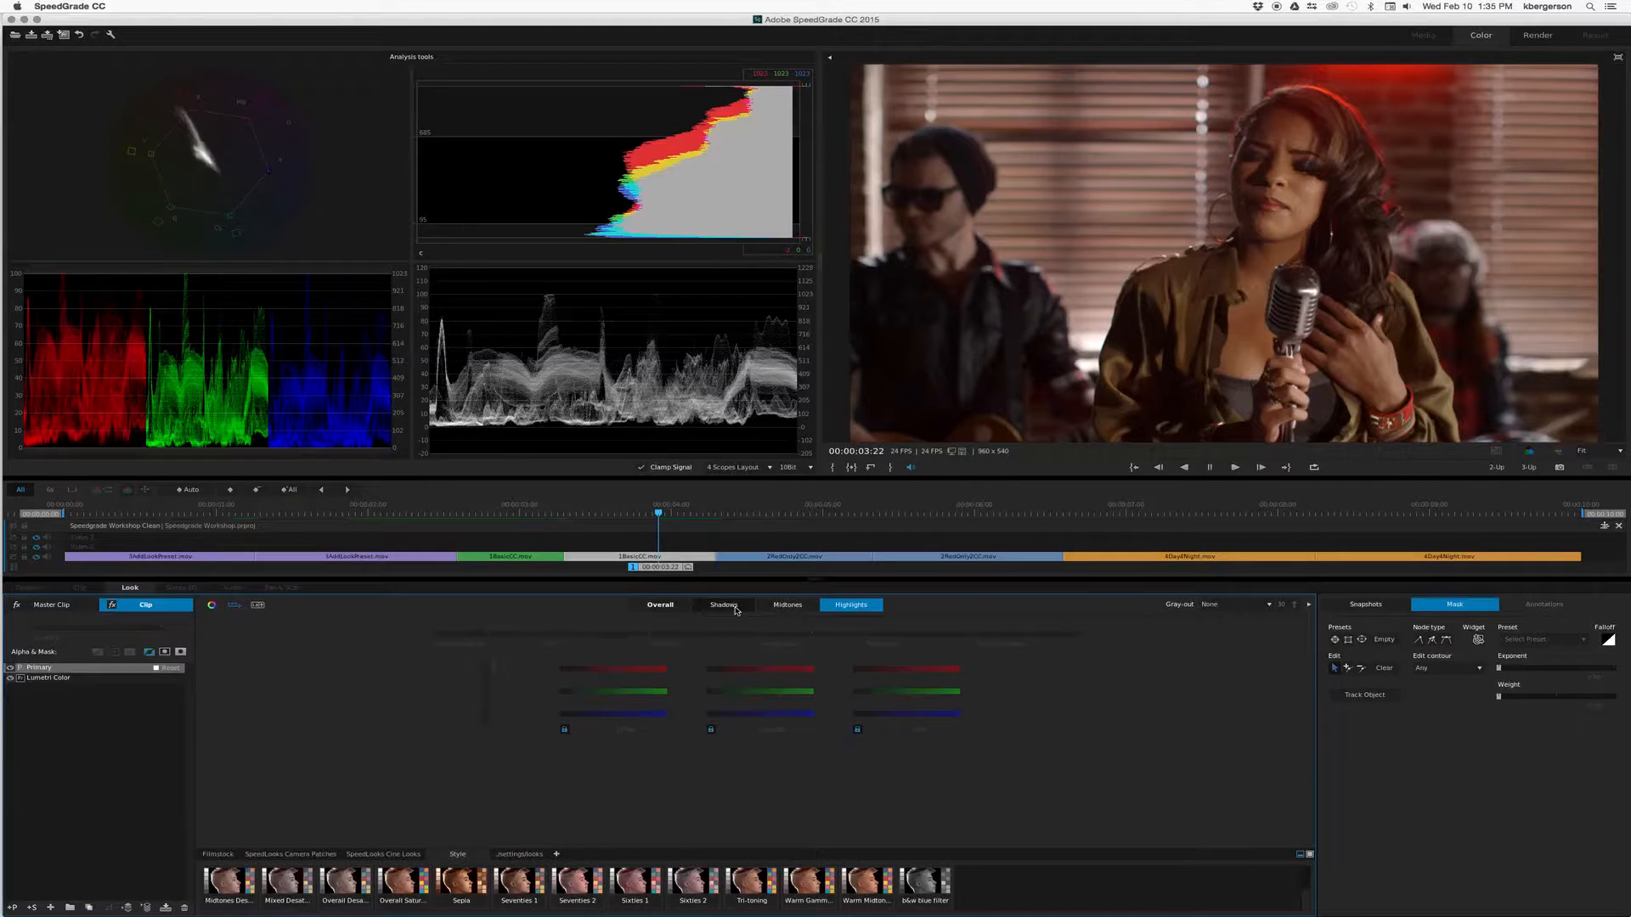
pyautogui.click(670, 606)
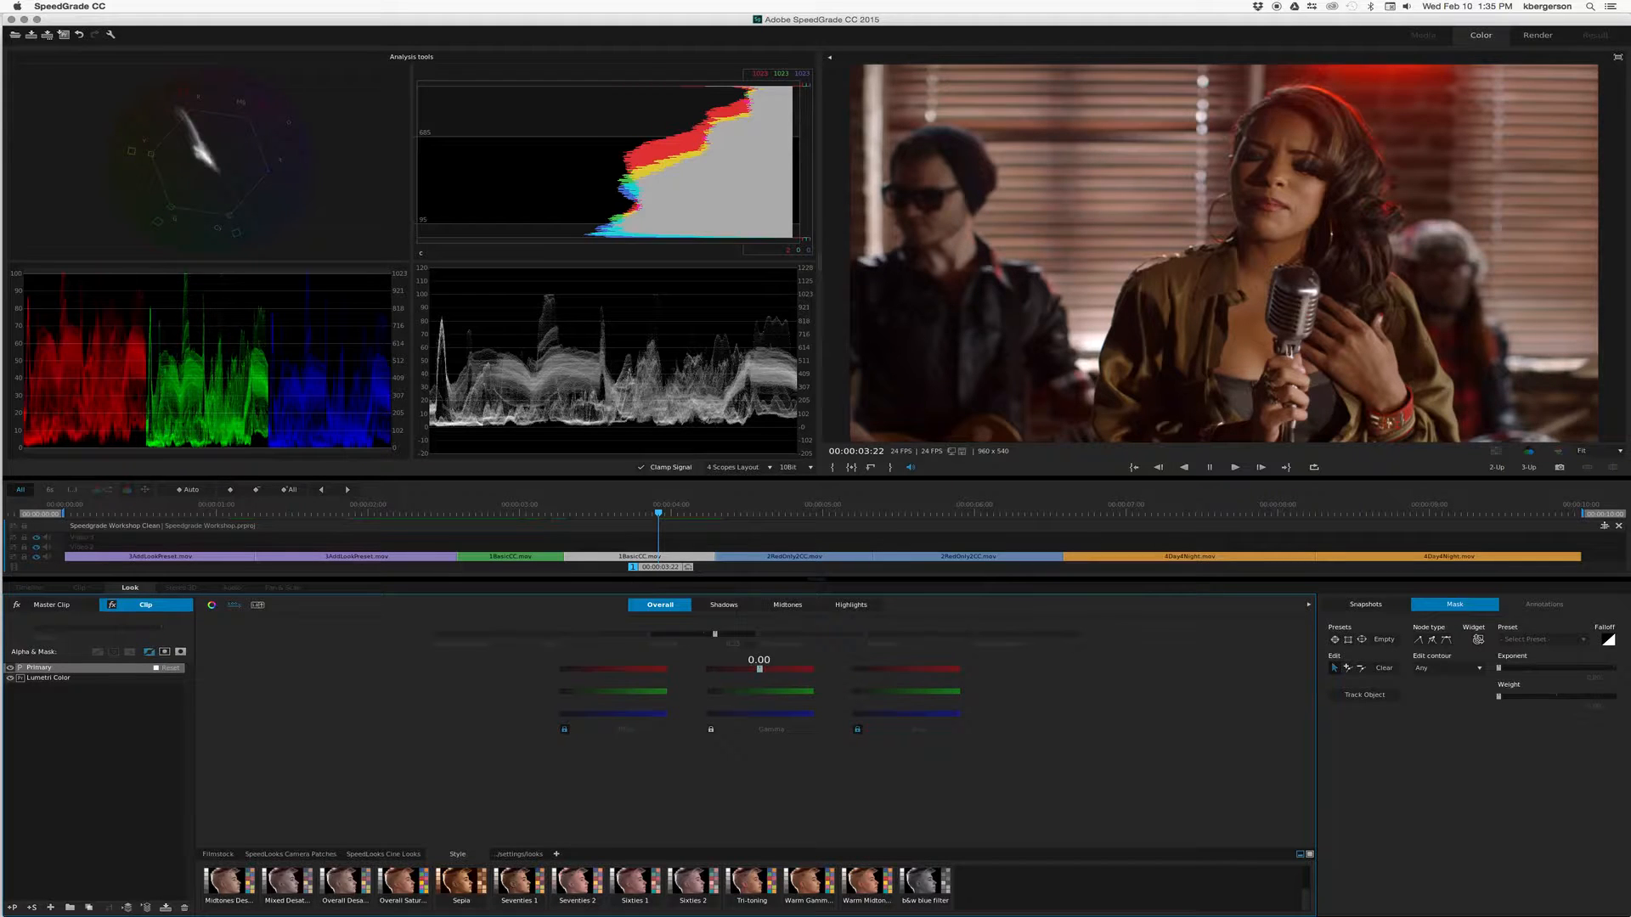
pyautogui.click(759, 670)
pyautogui.moveTo(755, 669); pyautogui.dragTo(753, 669)
pyautogui.click(10, 670)
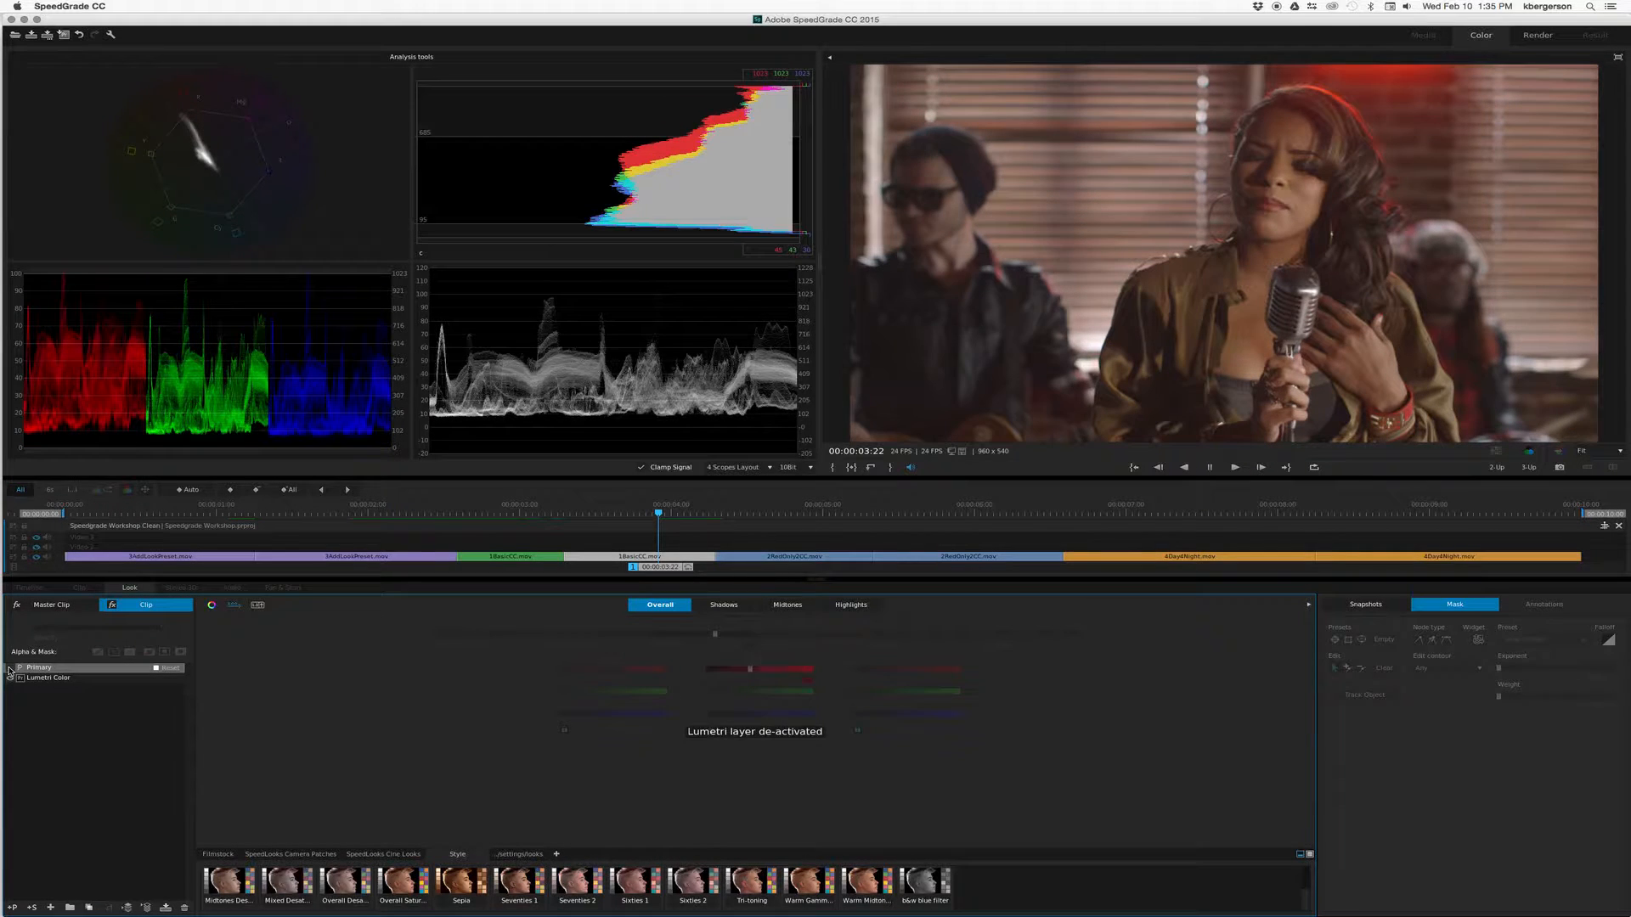
pyautogui.click(10, 671)
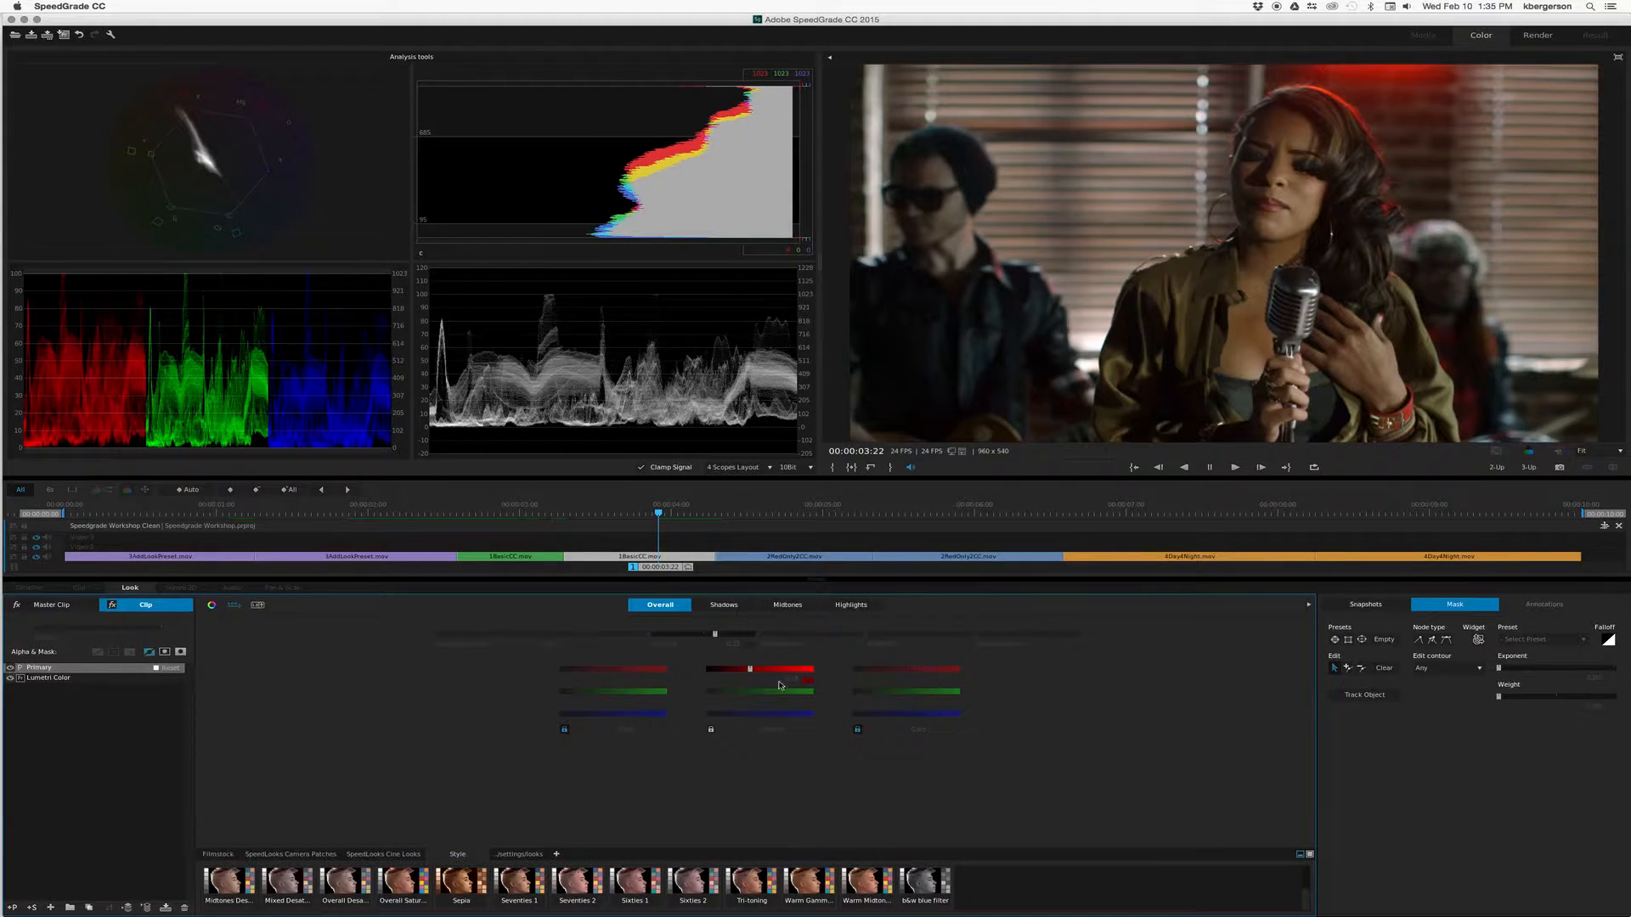
pyautogui.click(807, 681)
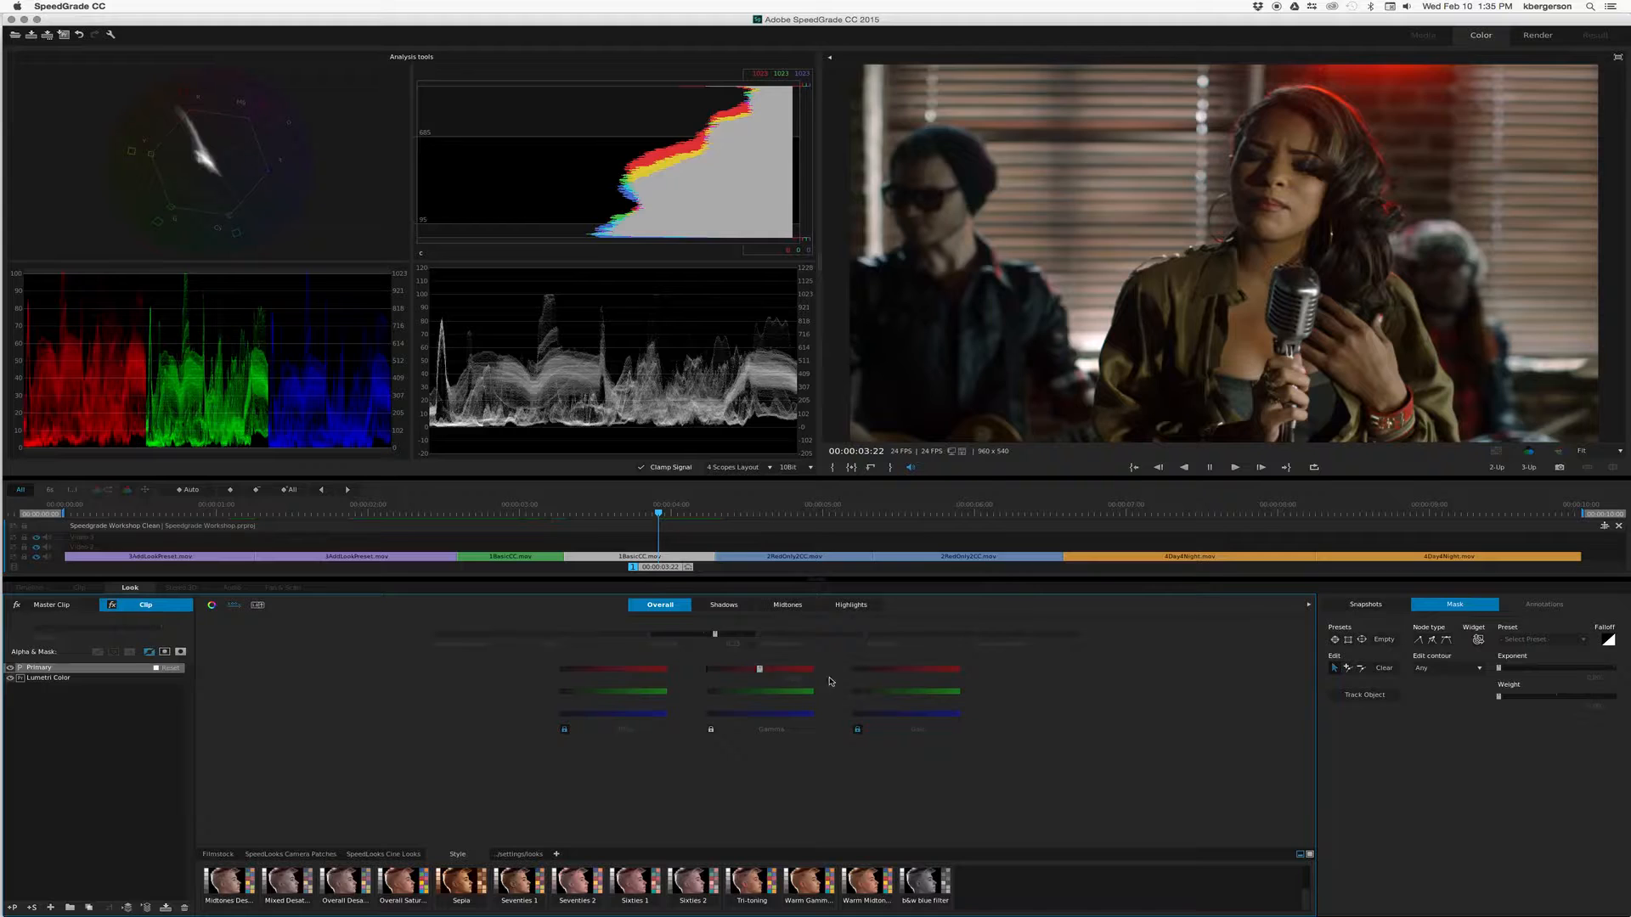
# - Unlink the Overall gain channels and lower the red gain slightly, comparing the image with the Primary layer off and on
pyautogui.click(903, 670)
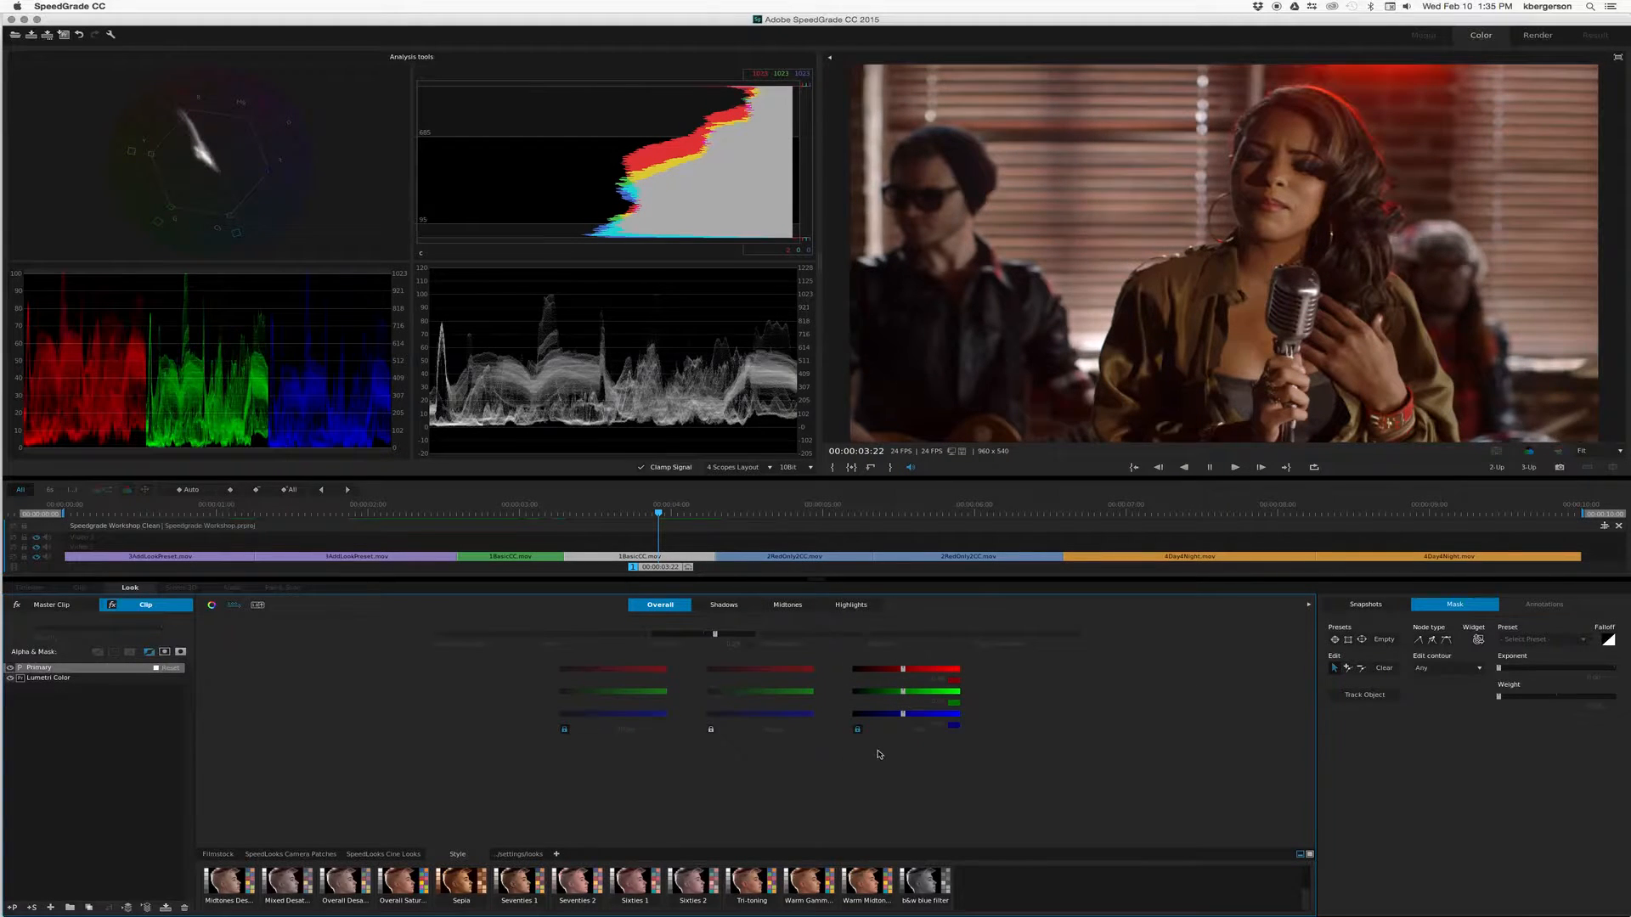
pyautogui.click(953, 726)
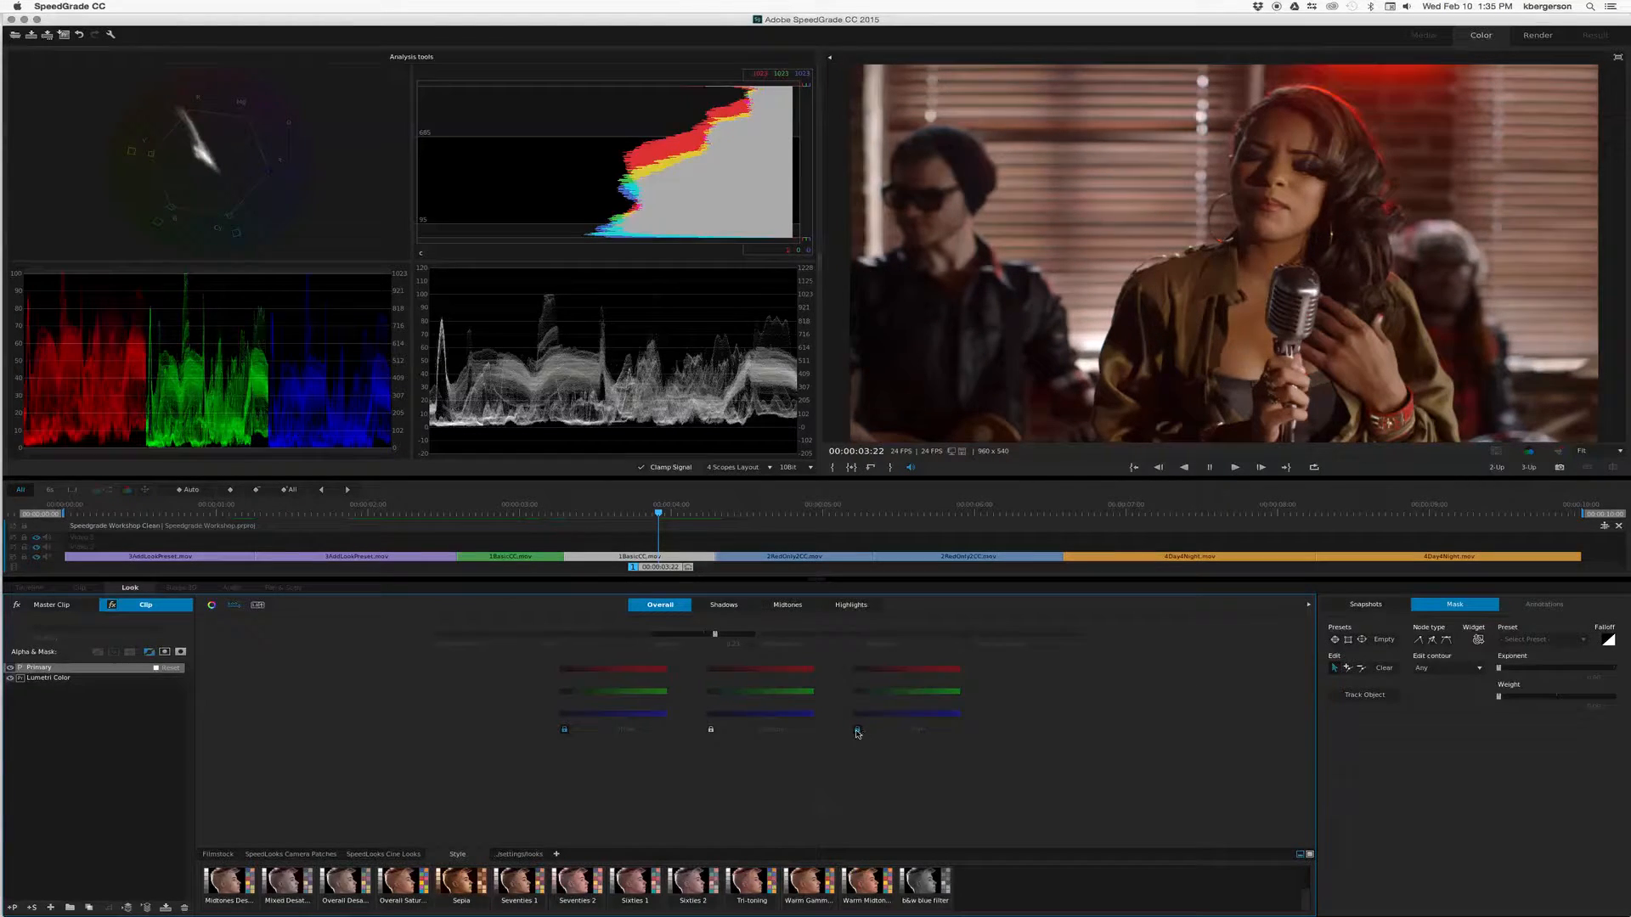
pyautogui.click(906, 669)
pyautogui.moveTo(901, 670); pyautogui.dragTo(898, 669)
pyautogui.click(10, 667)
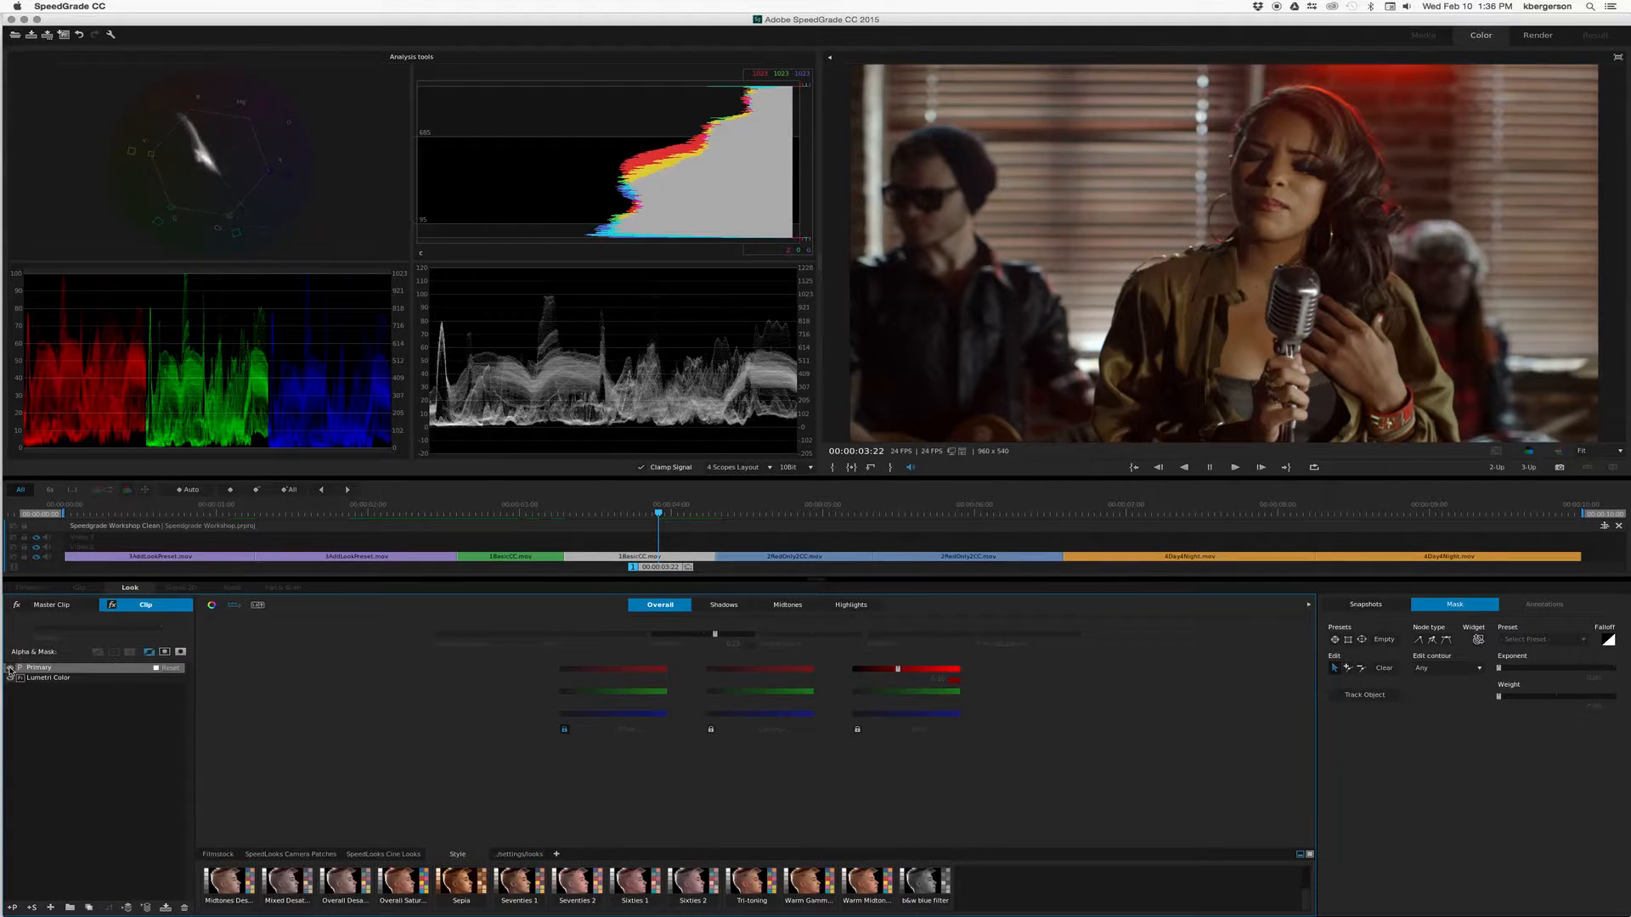
pyautogui.click(10, 668)
pyautogui.click(11, 668)
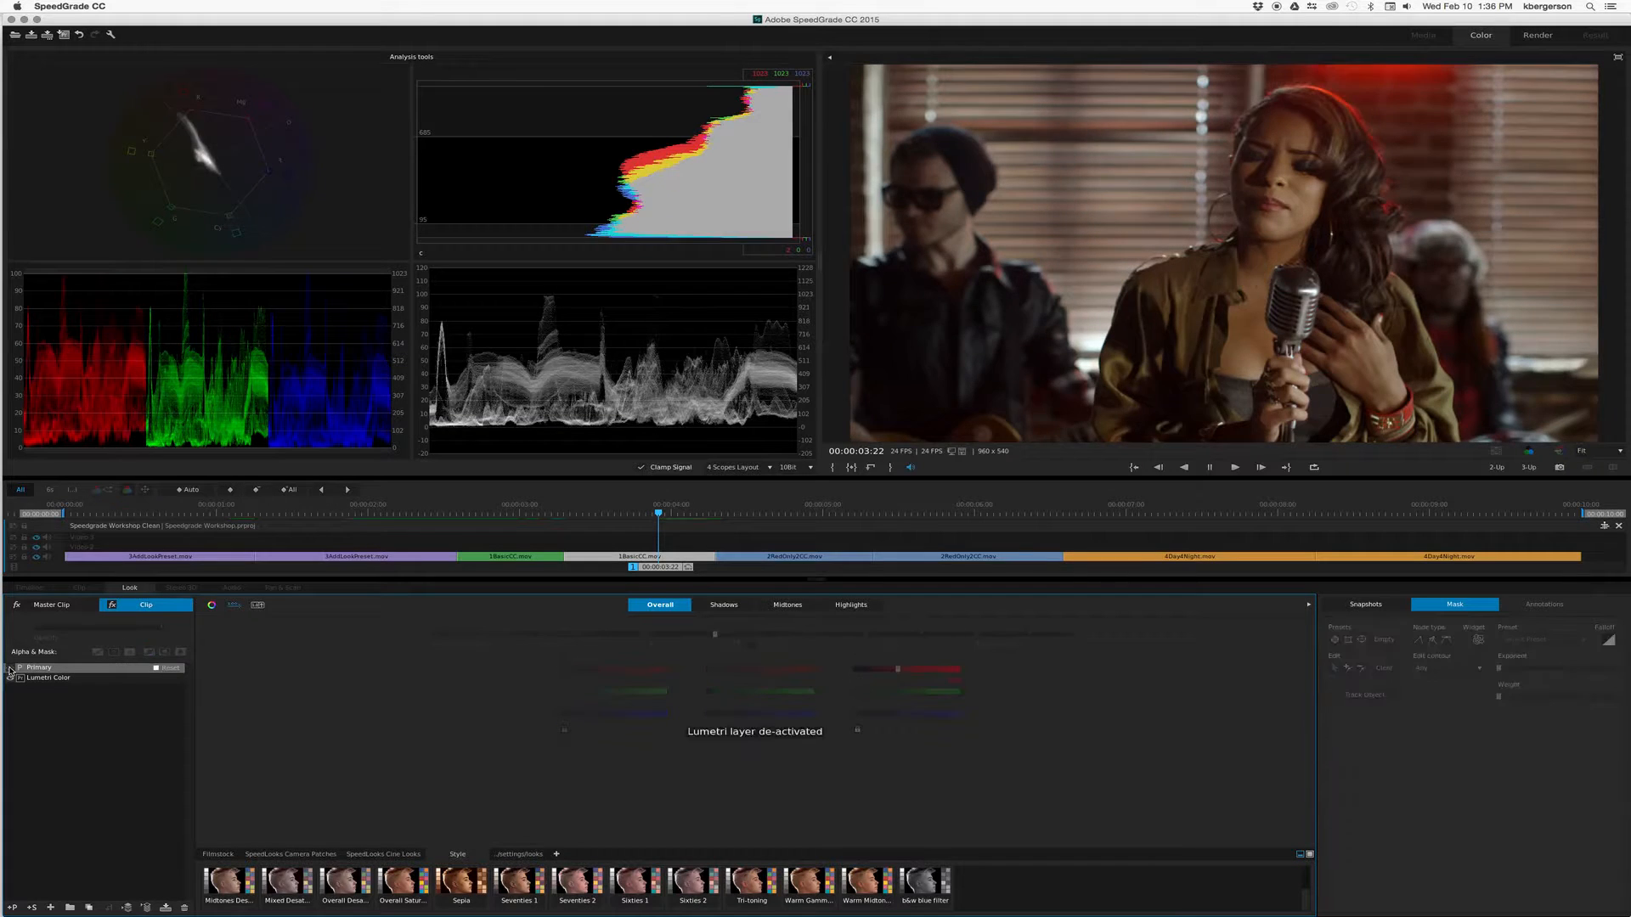
pyautogui.click(10, 668)
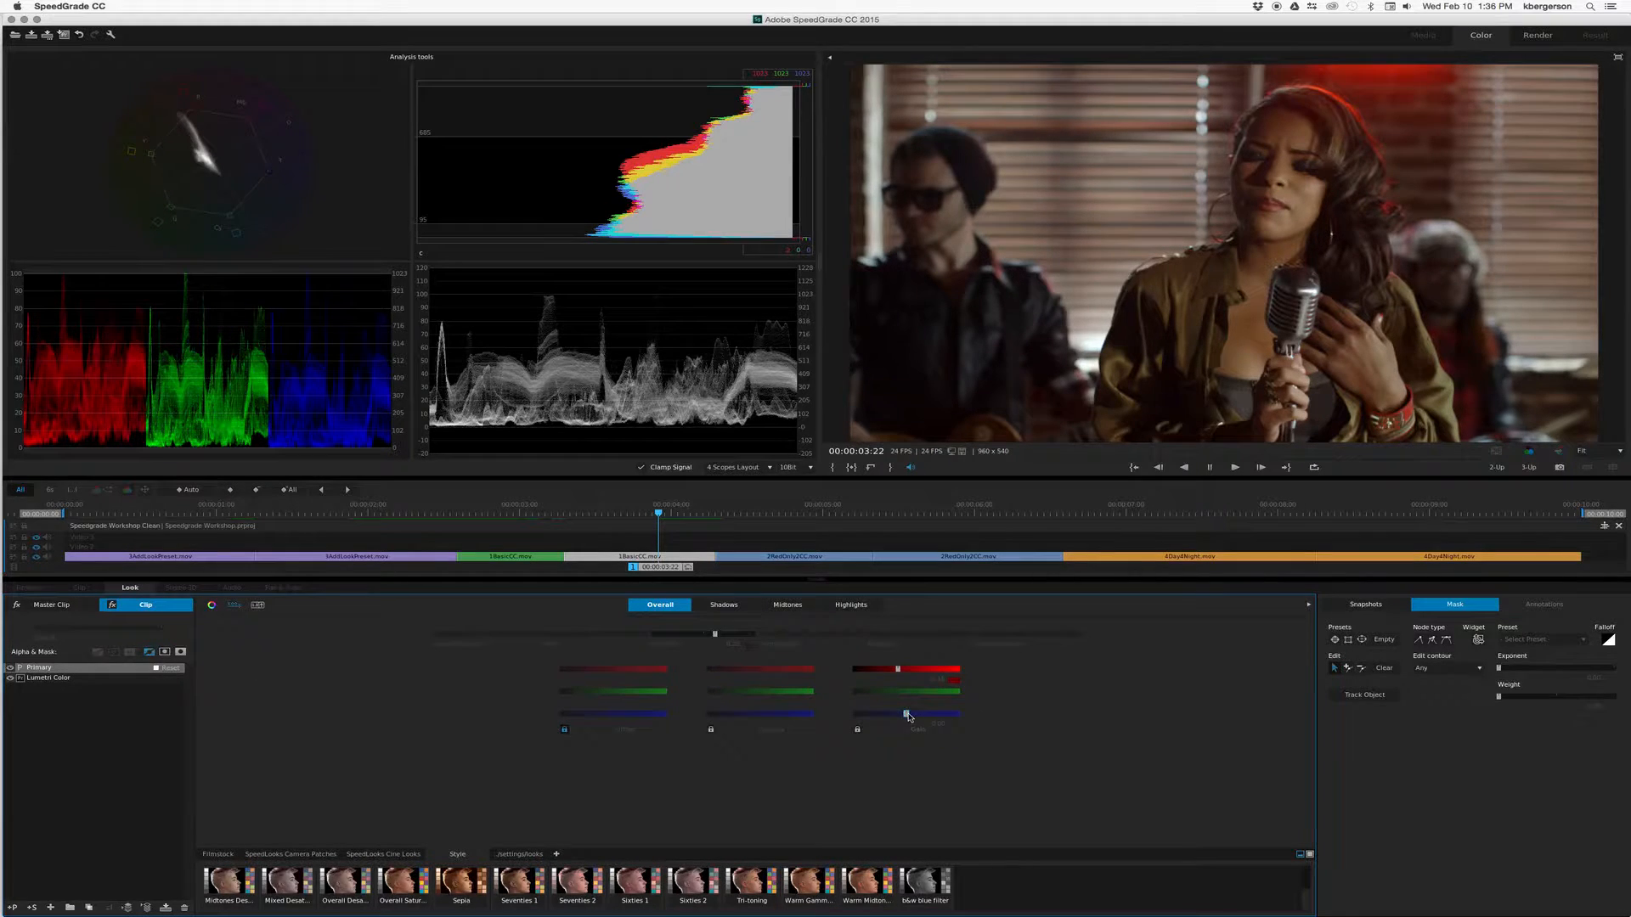
# - Raise the blue Overall gain slightly and compare the graded singer clip with the ungraded image
pyautogui.moveTo(906, 714)
pyautogui.moveTo(906, 713); pyautogui.dragTo(909, 714)
pyautogui.click(11, 667)
pyautogui.click(10, 668)
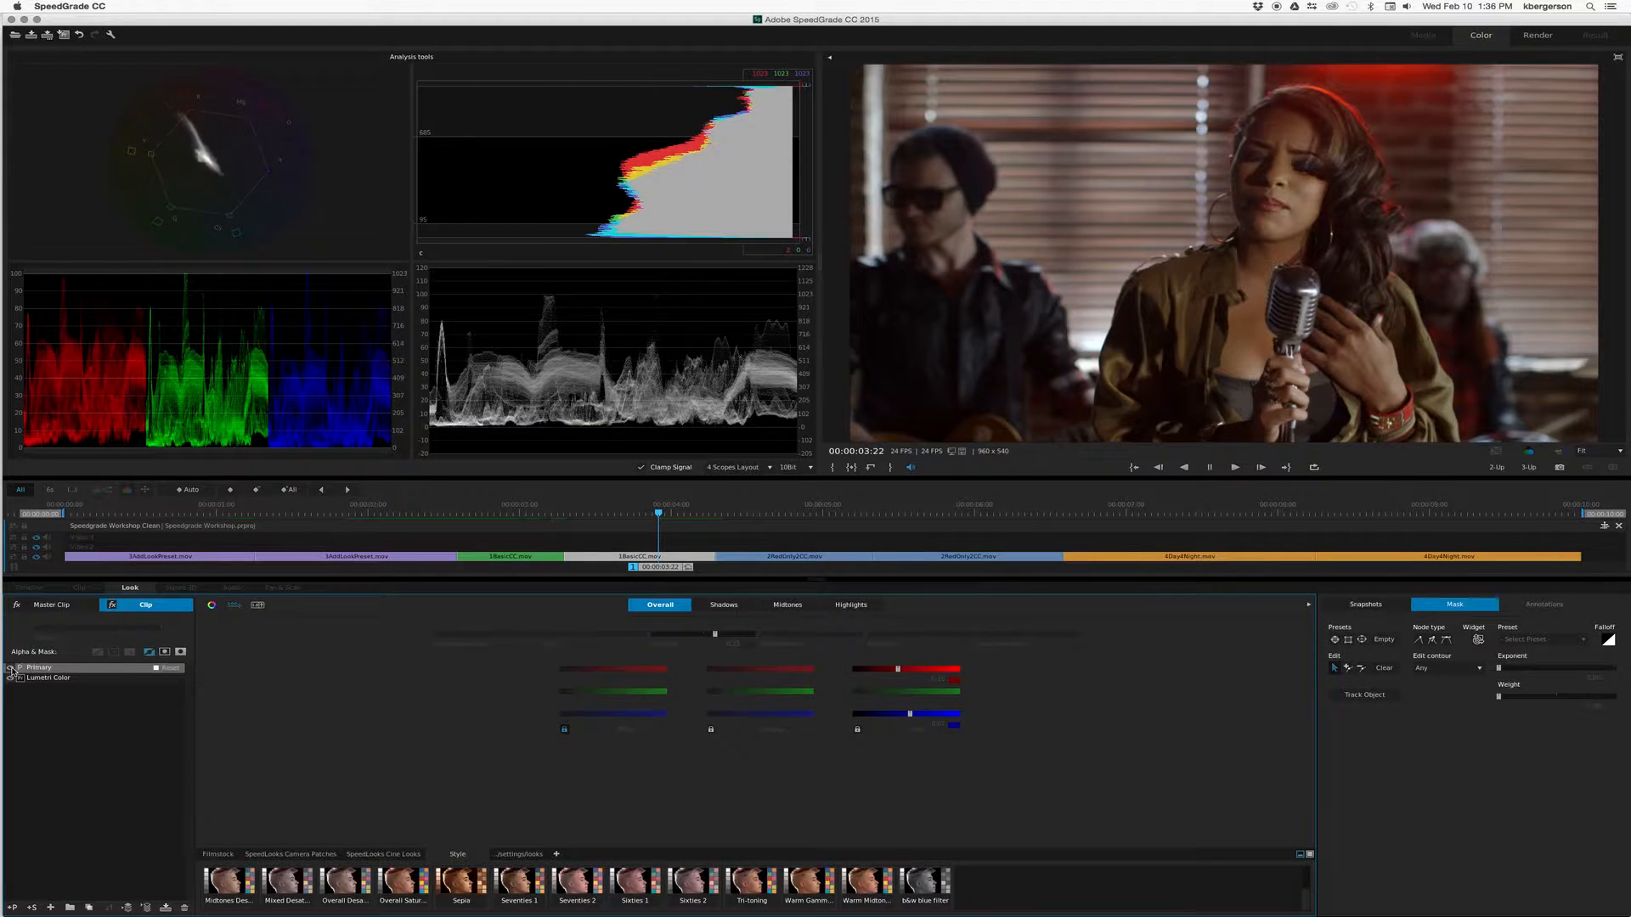
pyautogui.click(10, 668)
pyautogui.click(11, 668)
pyautogui.click(1530, 455)
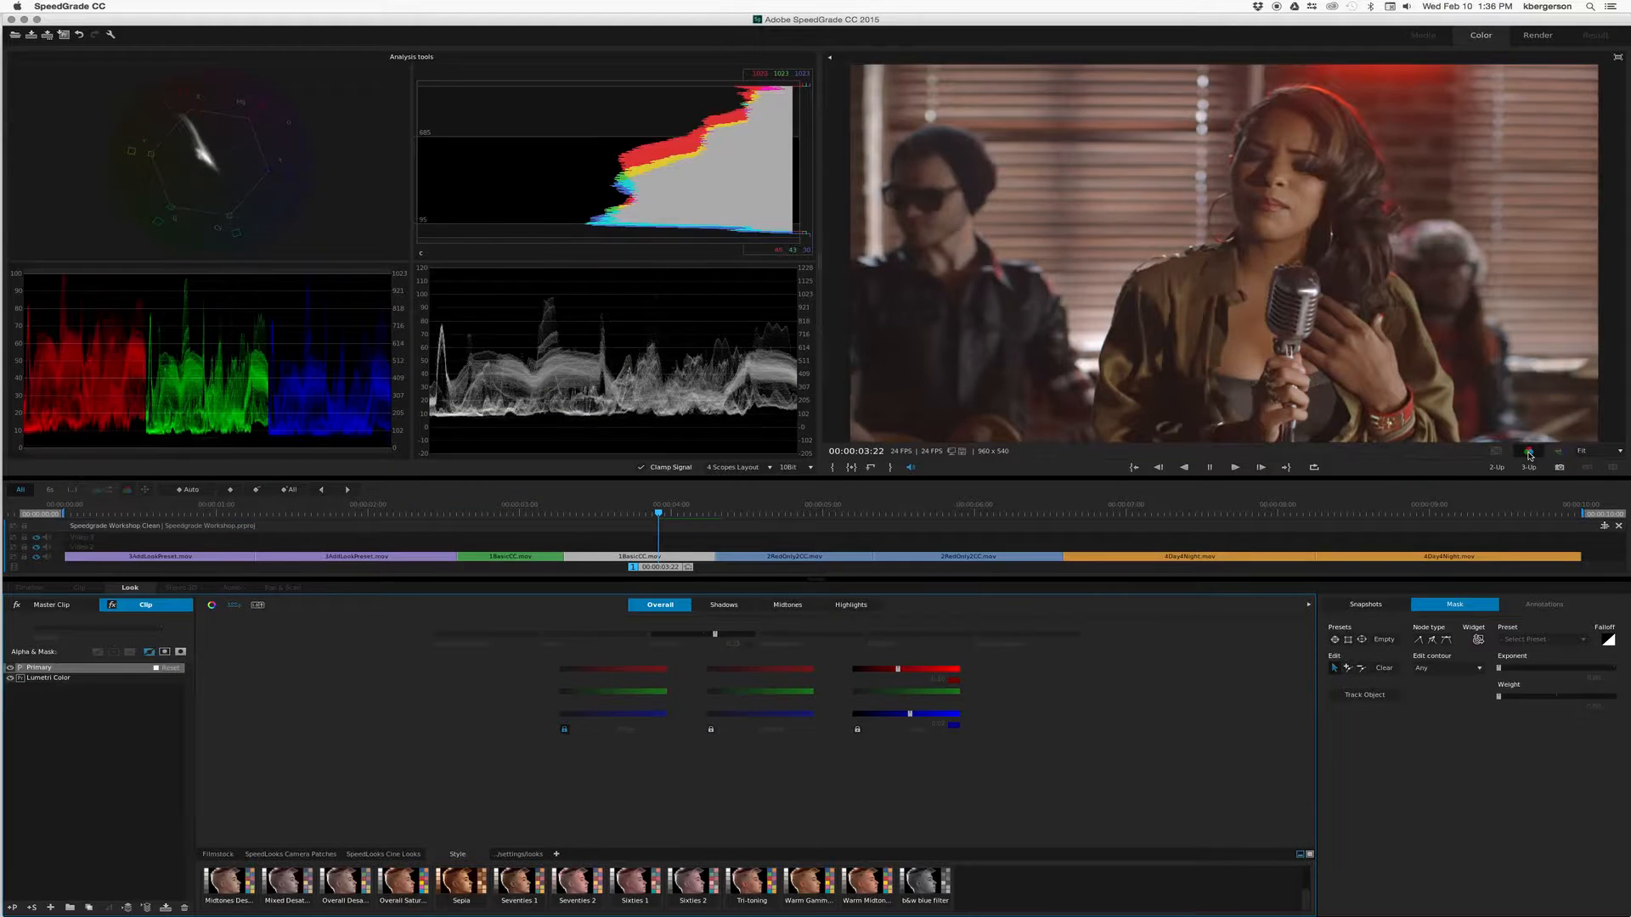
pyautogui.click(1529, 456)
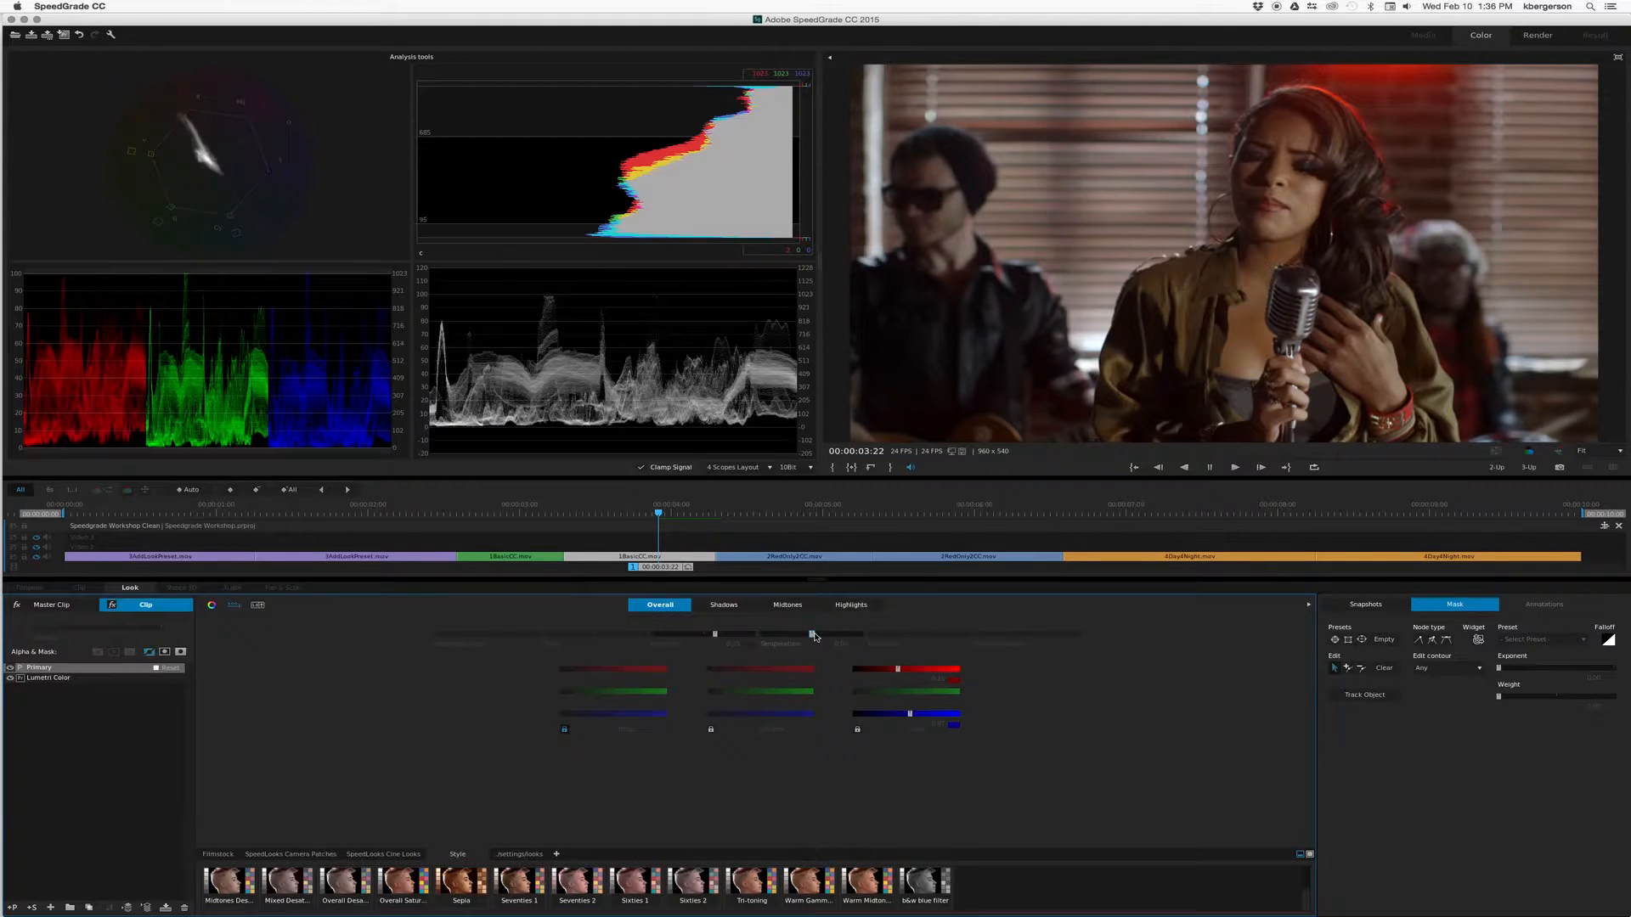
# - Cool the singer clip by lowering its Overall temperature slightly, fine-tuning it while comparing the Primary layer off and on
pyautogui.moveTo(812, 634); pyautogui.dragTo(811, 635)
pyautogui.moveTo(807, 634); pyautogui.dragTo(807, 634)
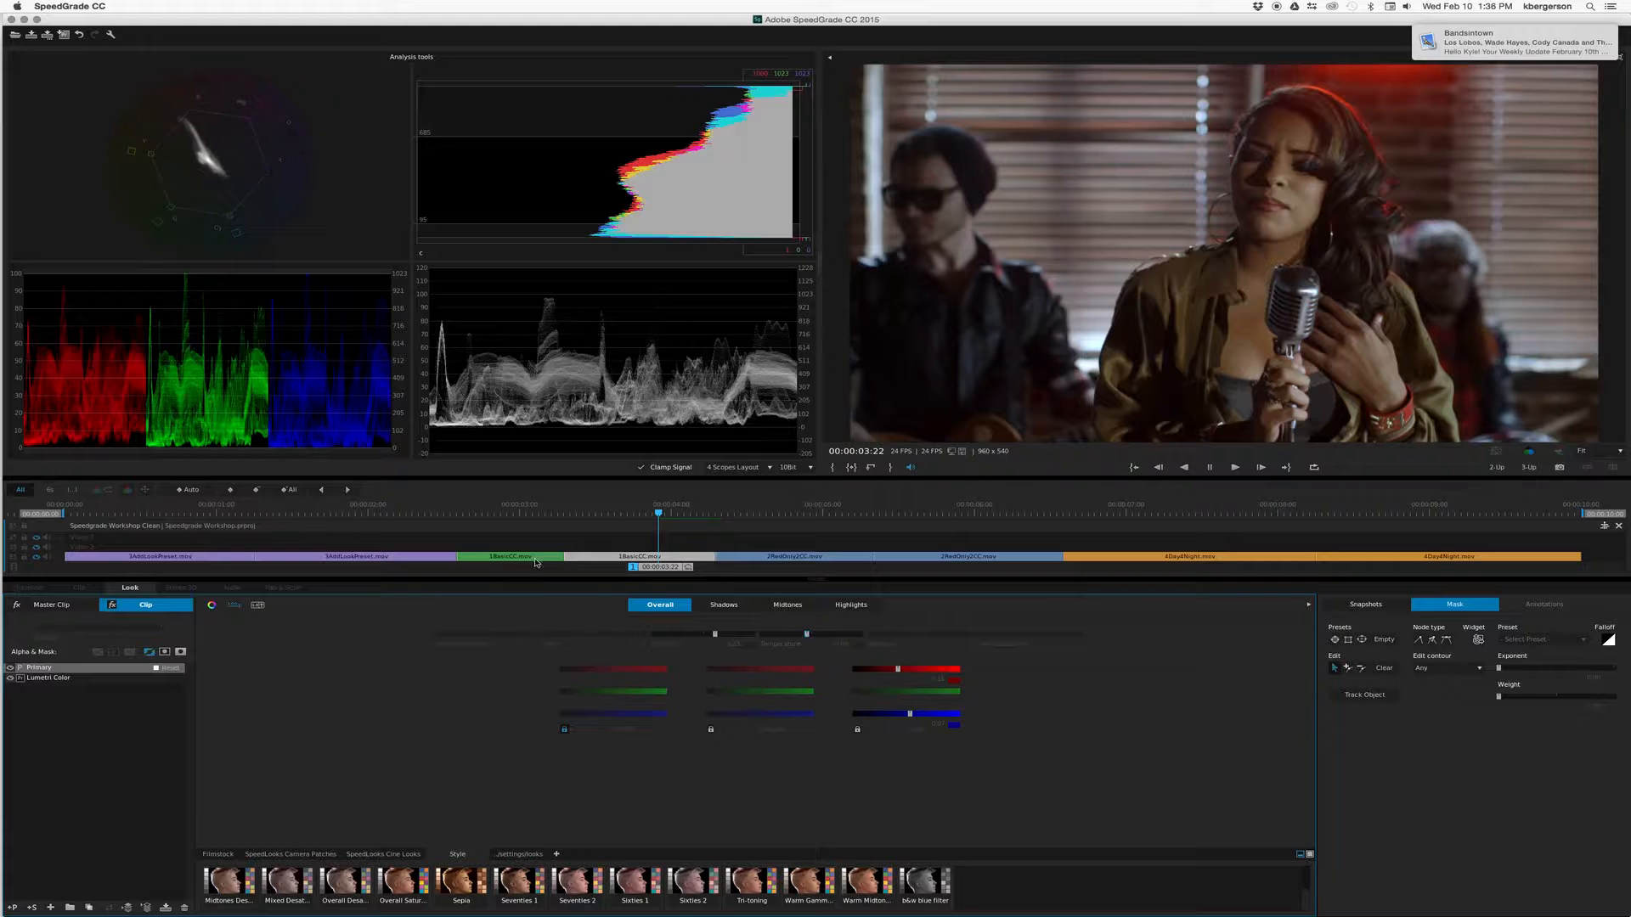
pyautogui.click(10, 668)
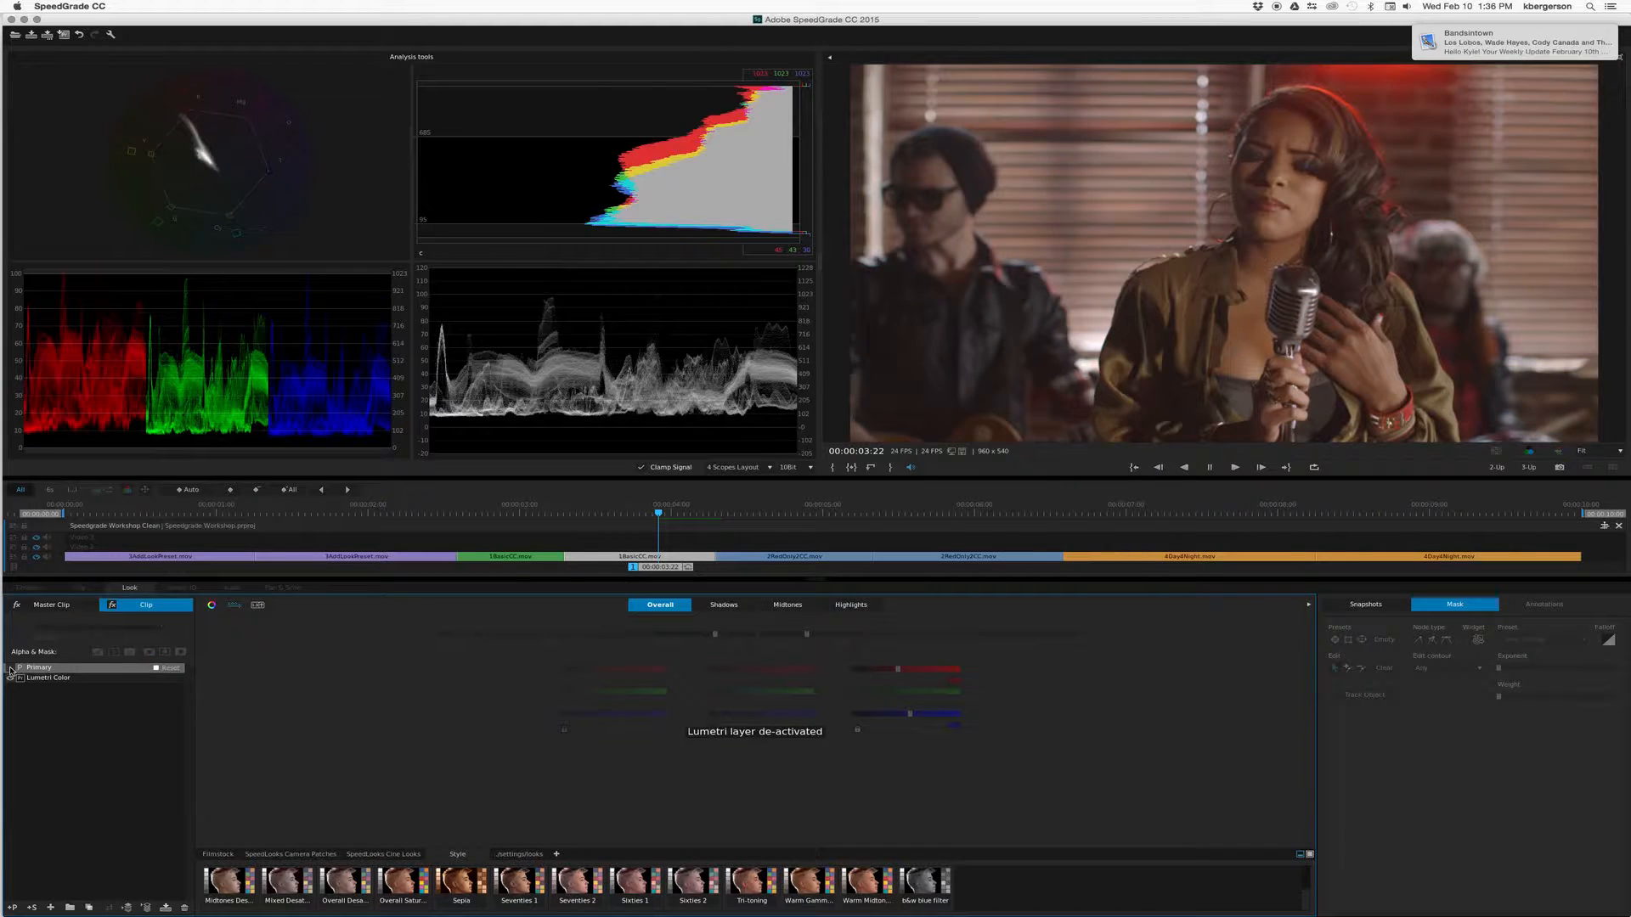
pyautogui.click(10, 668)
pyautogui.click(11, 669)
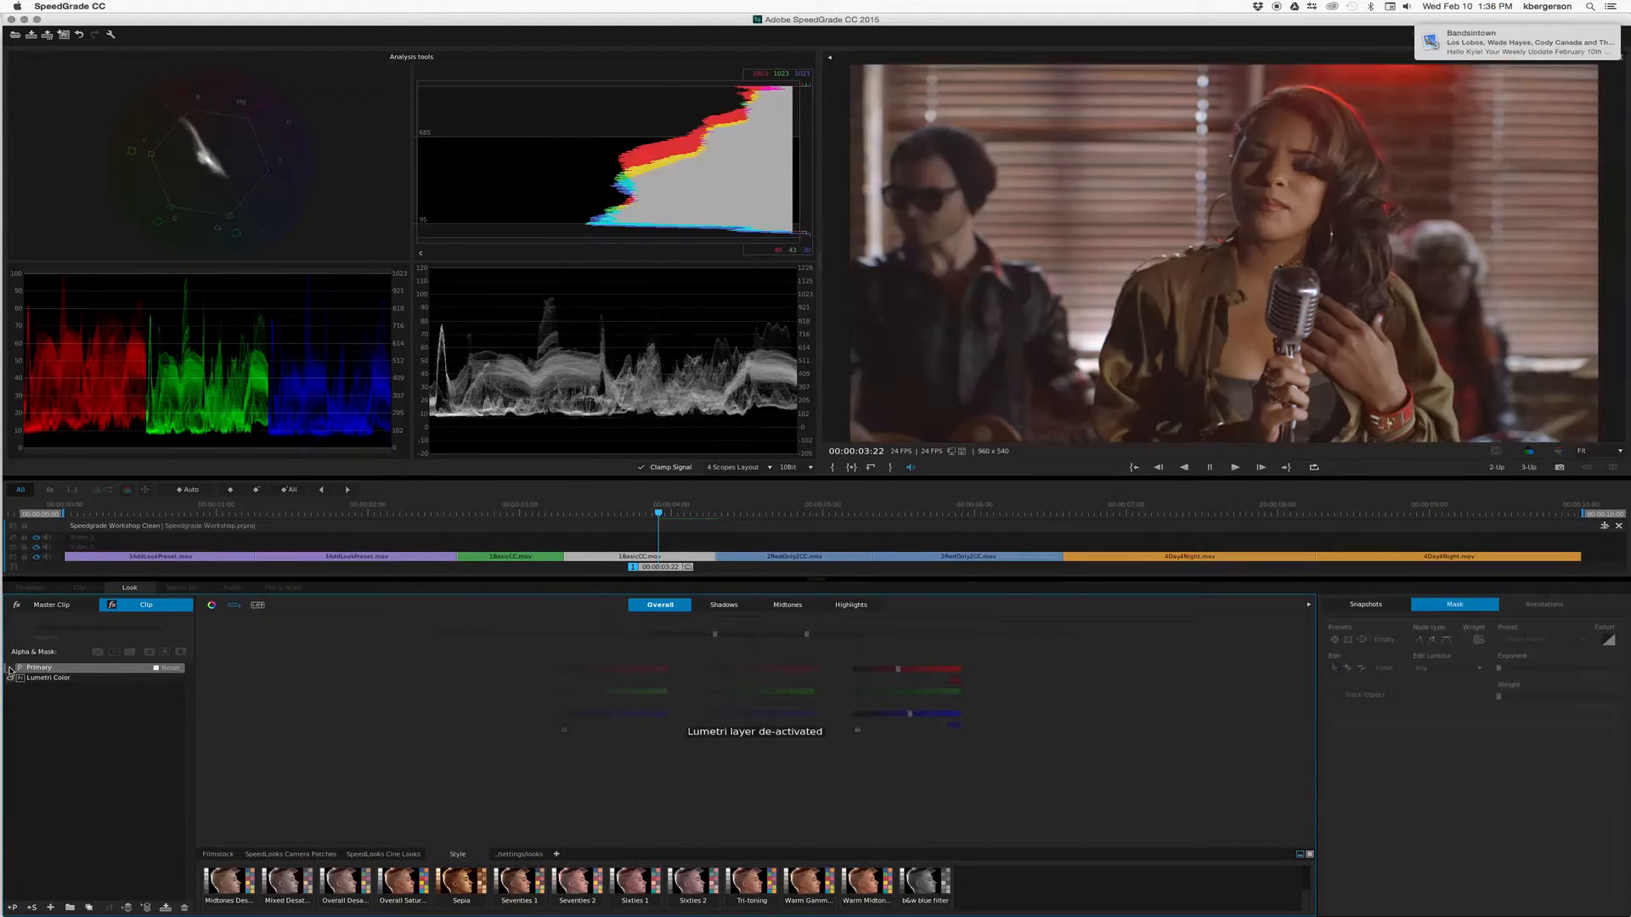
pyautogui.click(10, 668)
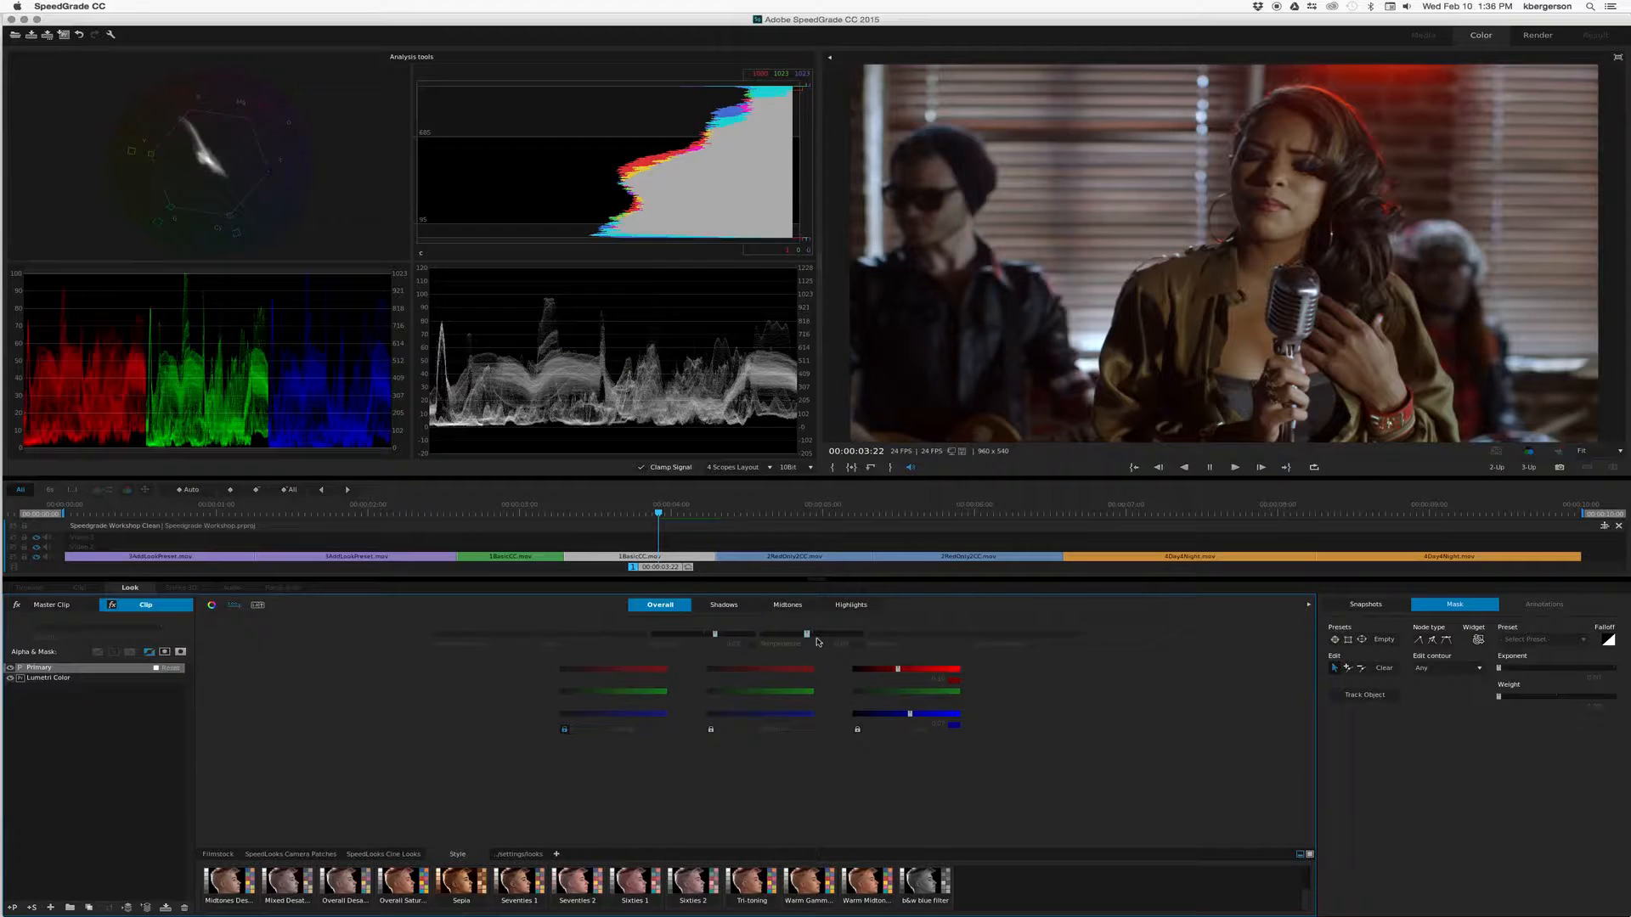
pyautogui.moveTo(807, 637)
pyautogui.click(10, 668)
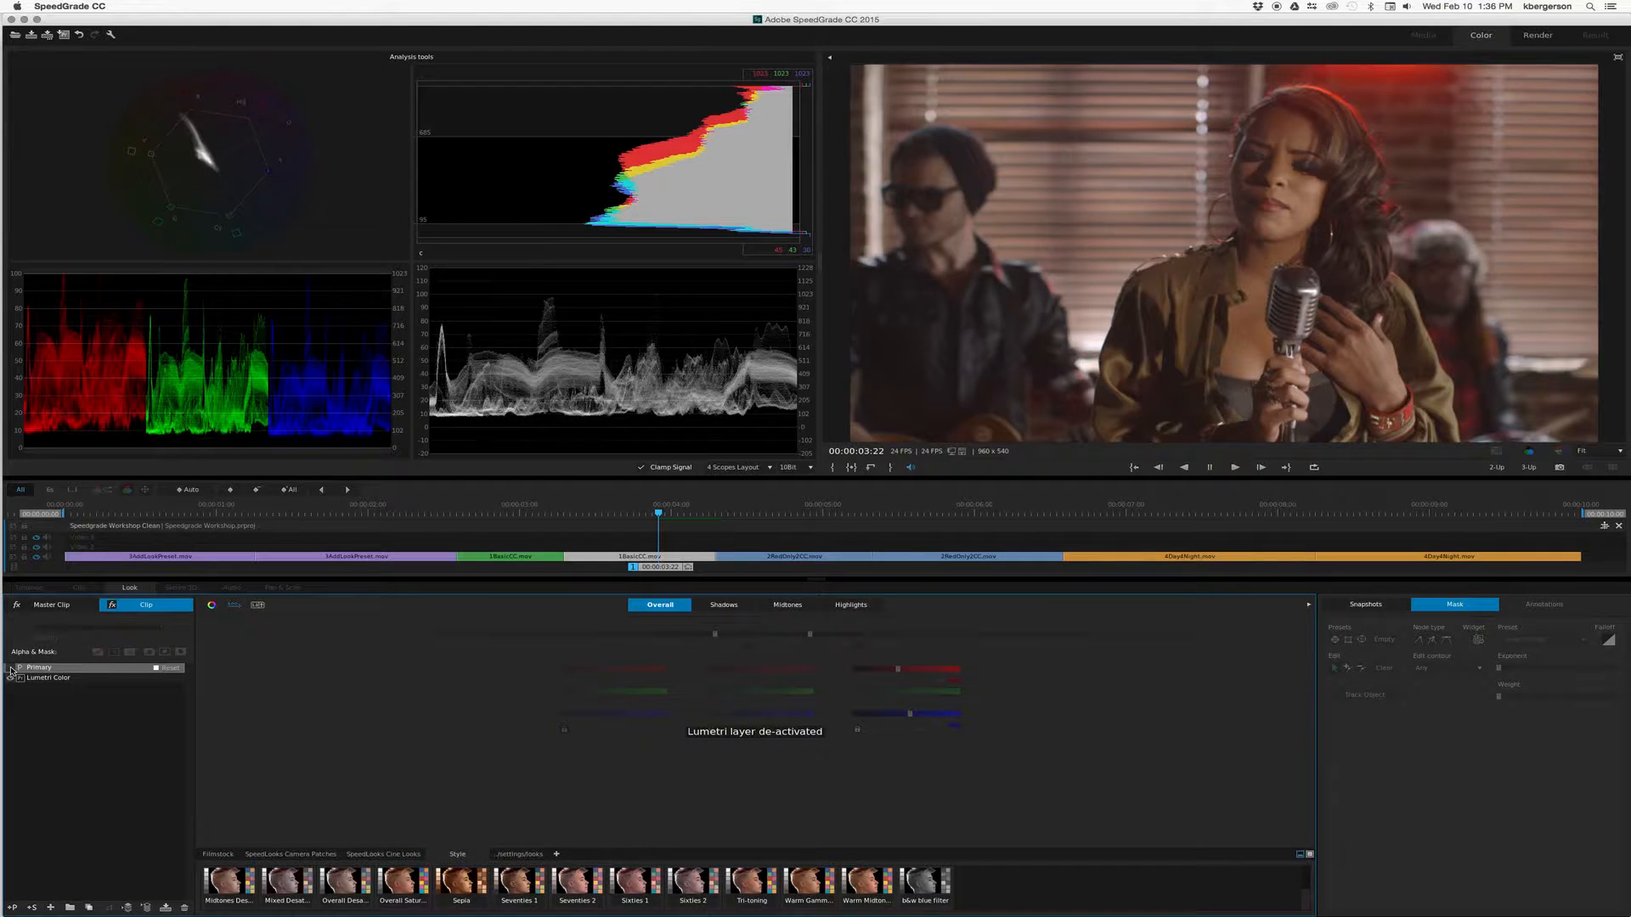
pyautogui.click(10, 668)
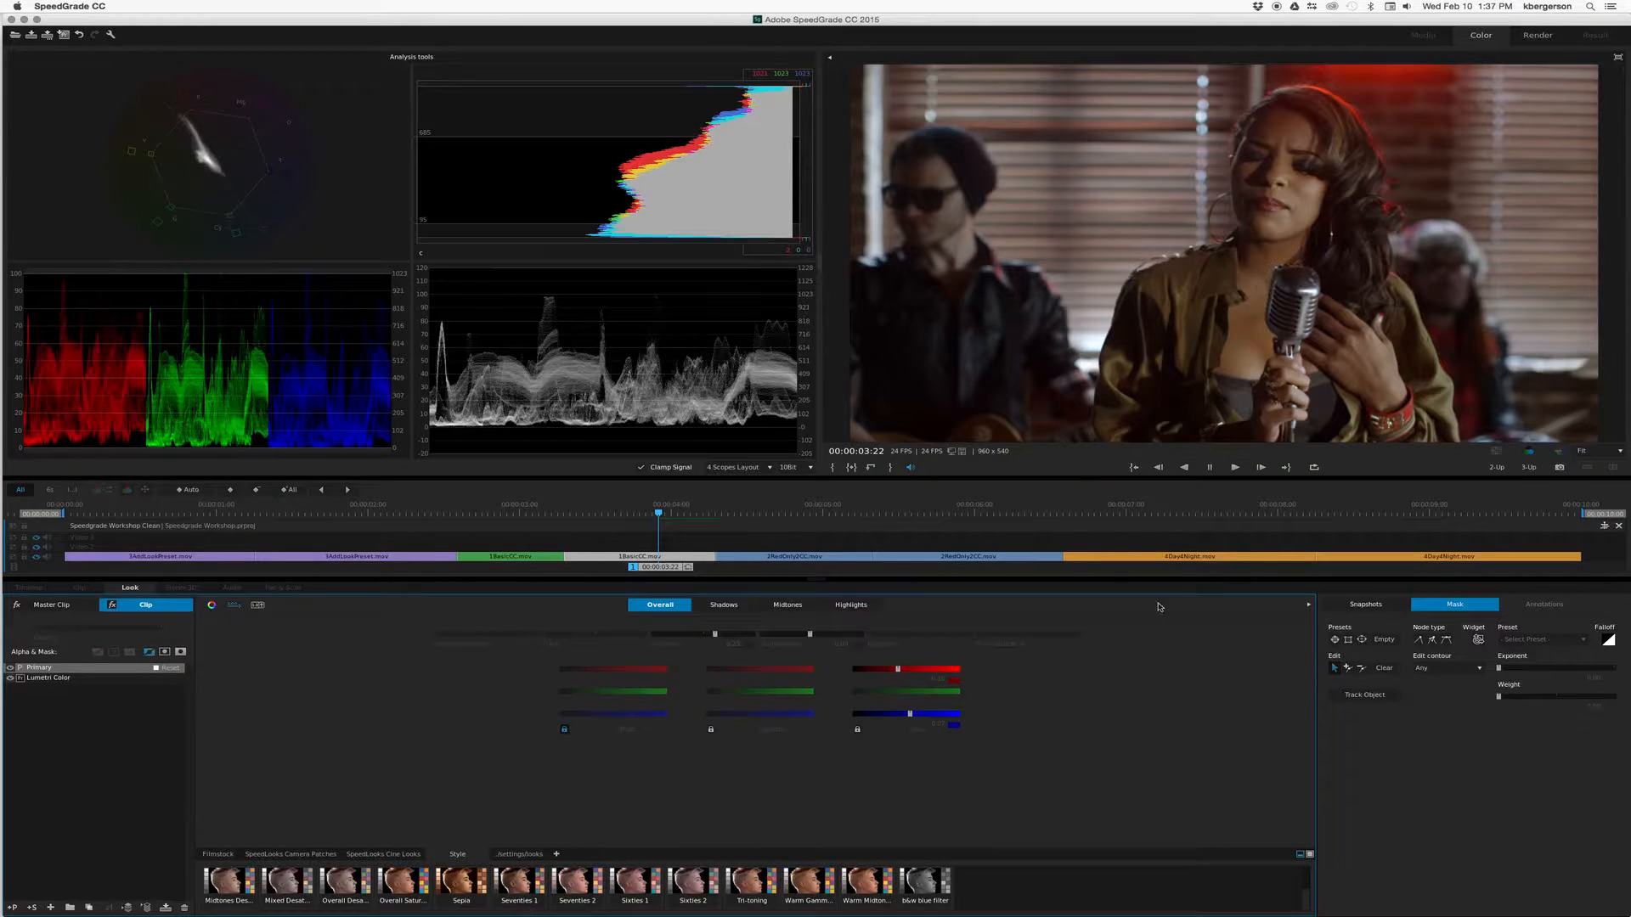
# - Add a second Primary layer with an elliptical vignette mask and move the mask's top up over the singer's forehead
pyautogui.click(12, 907)
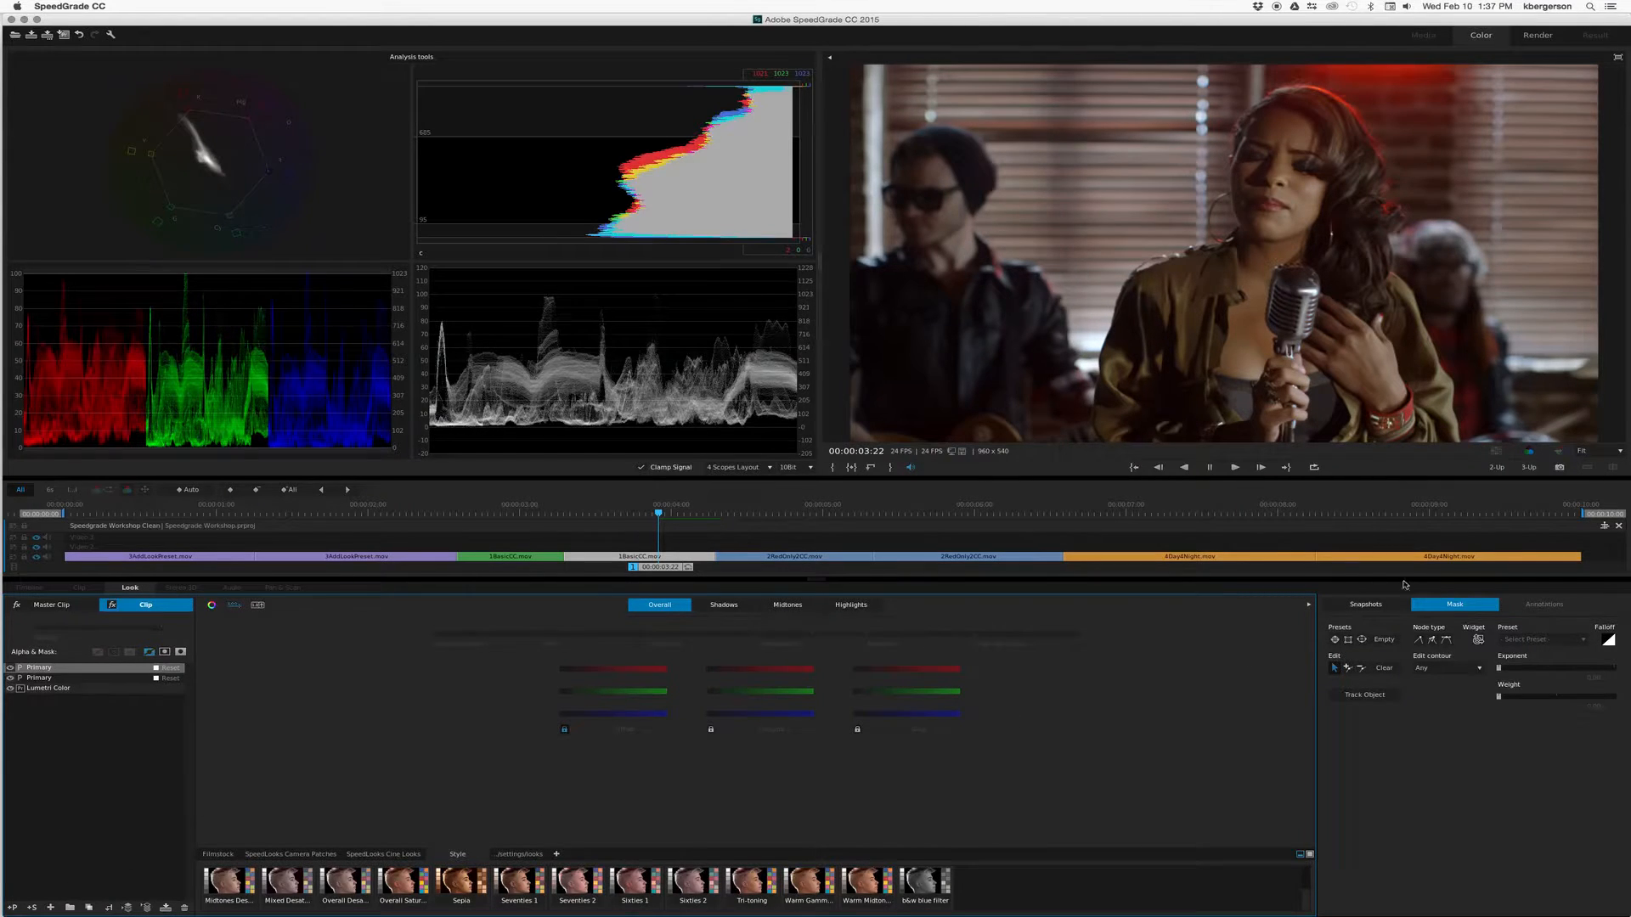
pyautogui.click(1362, 641)
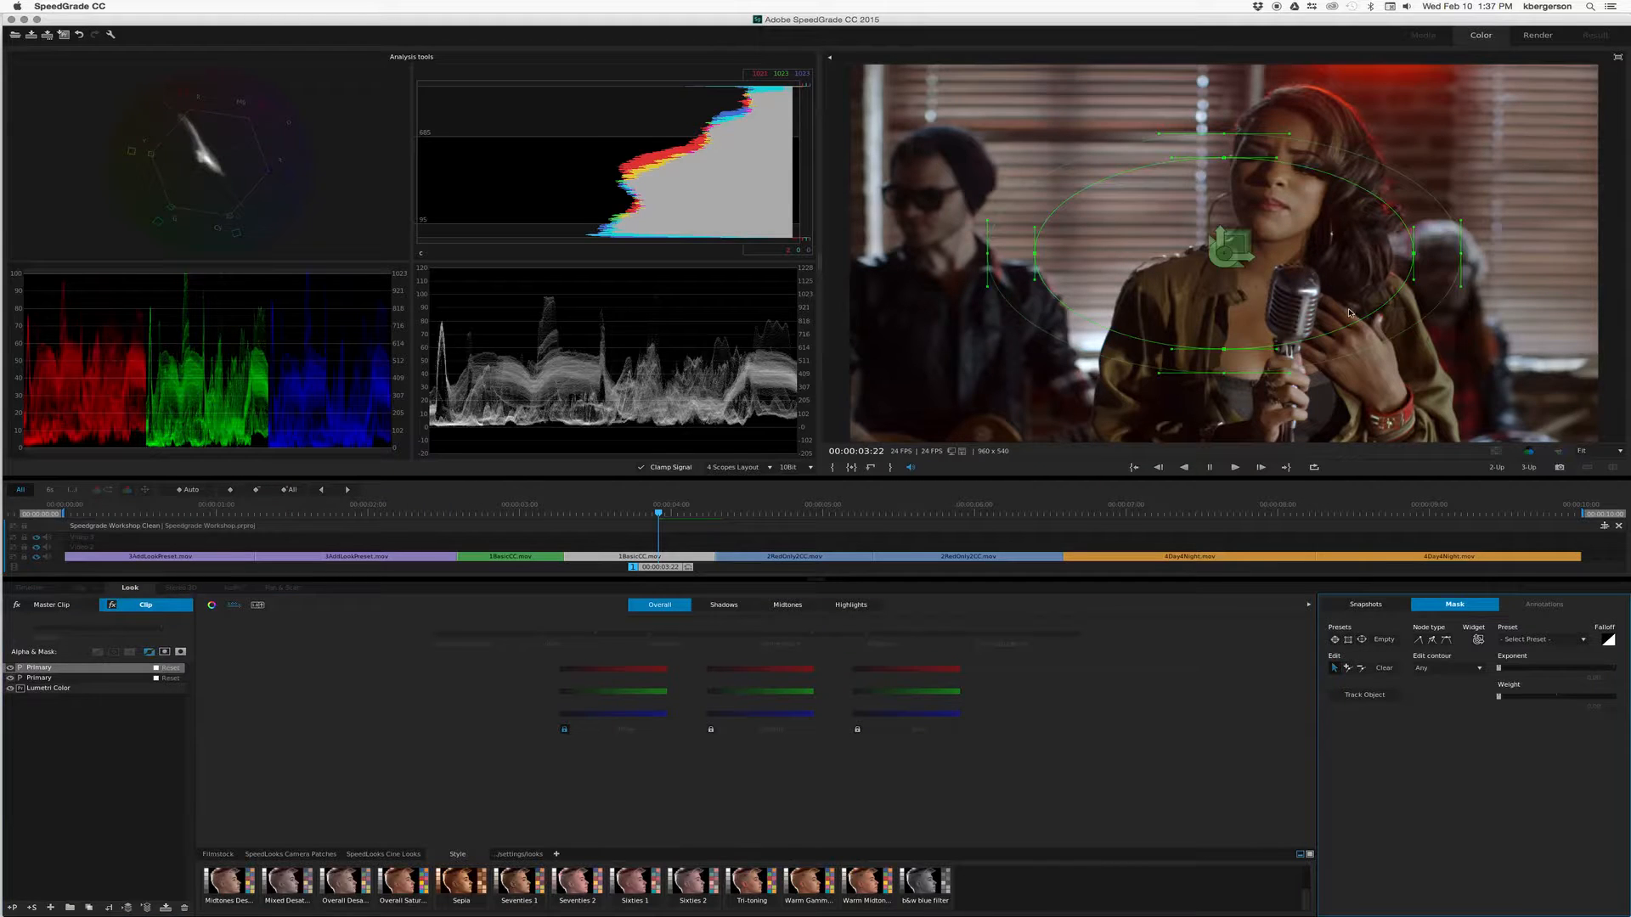
pyautogui.moveTo(1231, 135); pyautogui.dragTo(1285, 124)
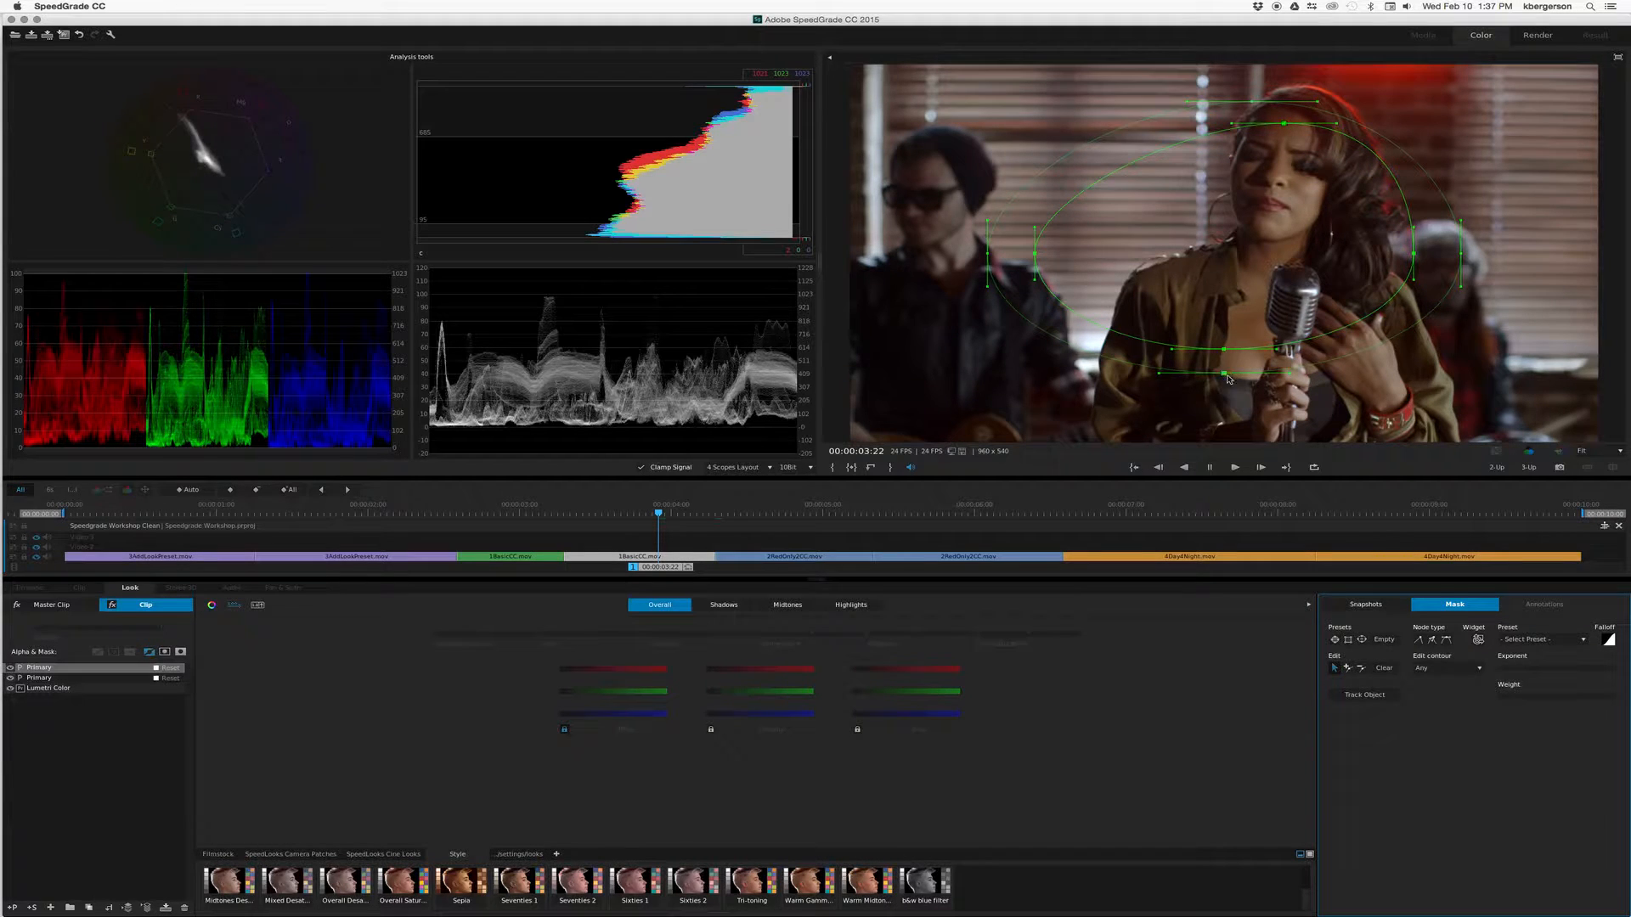
# - Fit the vignette mask's inner ellipse around the singer's face and chest, and extend the outer ellipse's bottom and right edges
pyautogui.moveTo(1225, 374); pyautogui.dragTo(1306, 424)
pyautogui.moveTo(1461, 253); pyautogui.dragTo(1518, 253)
pyautogui.moveTo(1414, 255); pyautogui.dragTo(1438, 265)
pyautogui.moveTo(1227, 350); pyautogui.dragTo(1298, 380)
pyautogui.moveTo(1038, 252); pyautogui.dragTo(1133, 257)
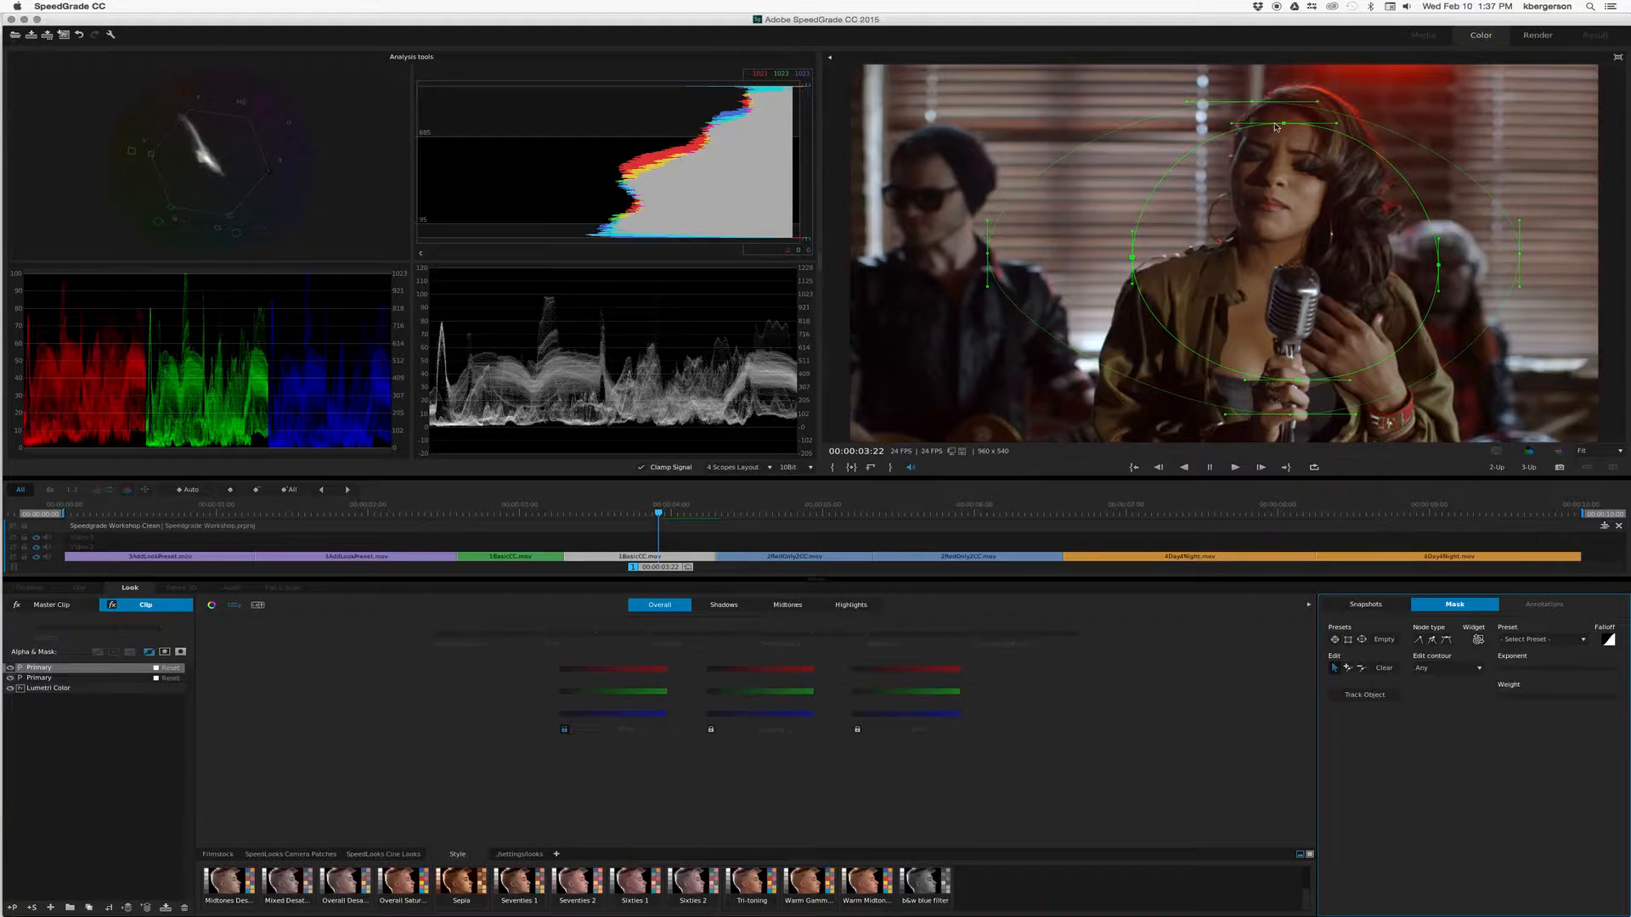
# - Enlarge the mask's outer ellipse above, below and on both sides of the singer for a wider falloff
pyautogui.moveTo(1249, 101); pyautogui.dragTo(1250, 78)
pyautogui.moveTo(988, 256); pyautogui.dragTo(940, 257)
pyautogui.moveTo(1291, 419); pyautogui.dragTo(1287, 426)
pyautogui.moveTo(1523, 256); pyautogui.dragTo(1568, 251)
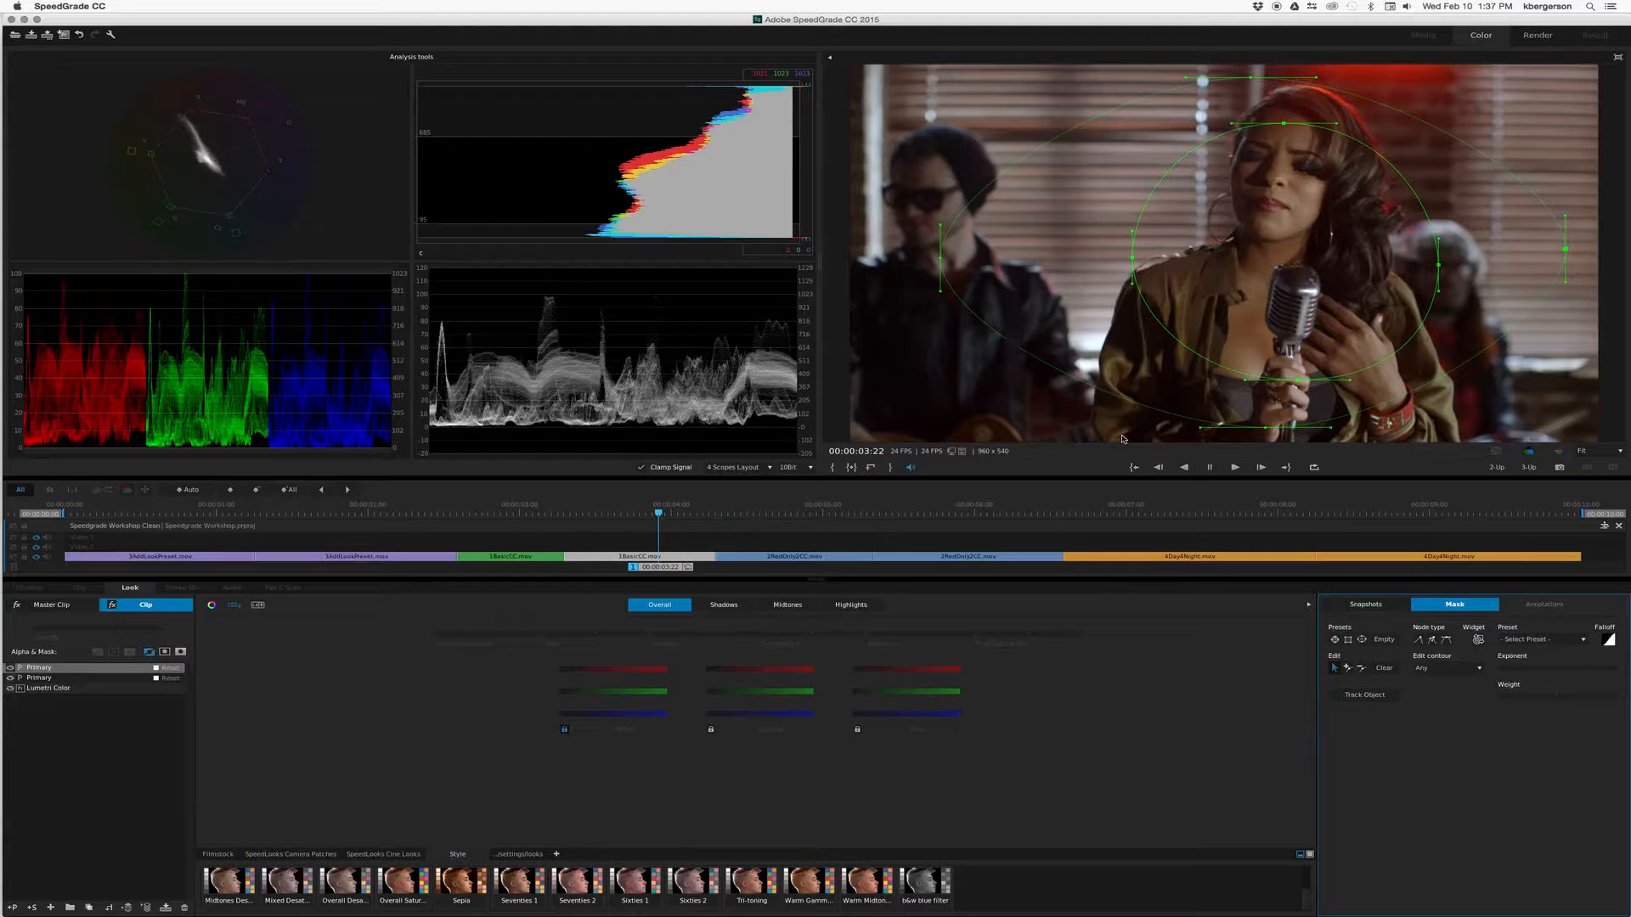
# - Darken the area outside the mask by lowering the top Primary layer's linked Overall gamma to 0.47, comparing the layer off and on
pyautogui.click(87, 671)
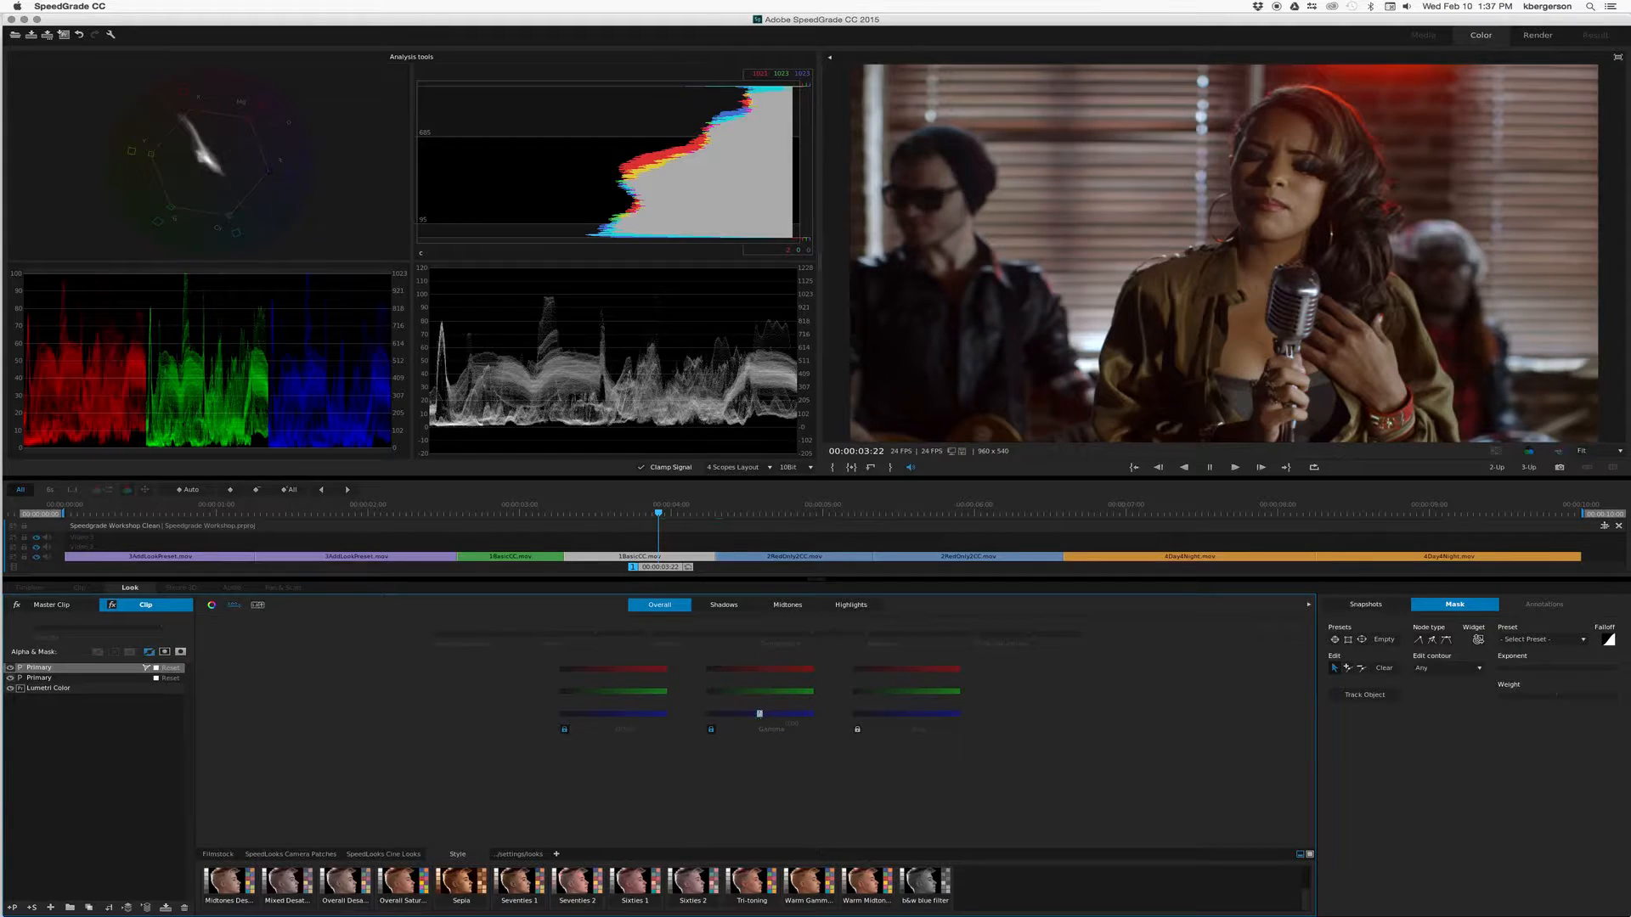
pyautogui.moveTo(759, 713); pyautogui.dragTo(726, 713)
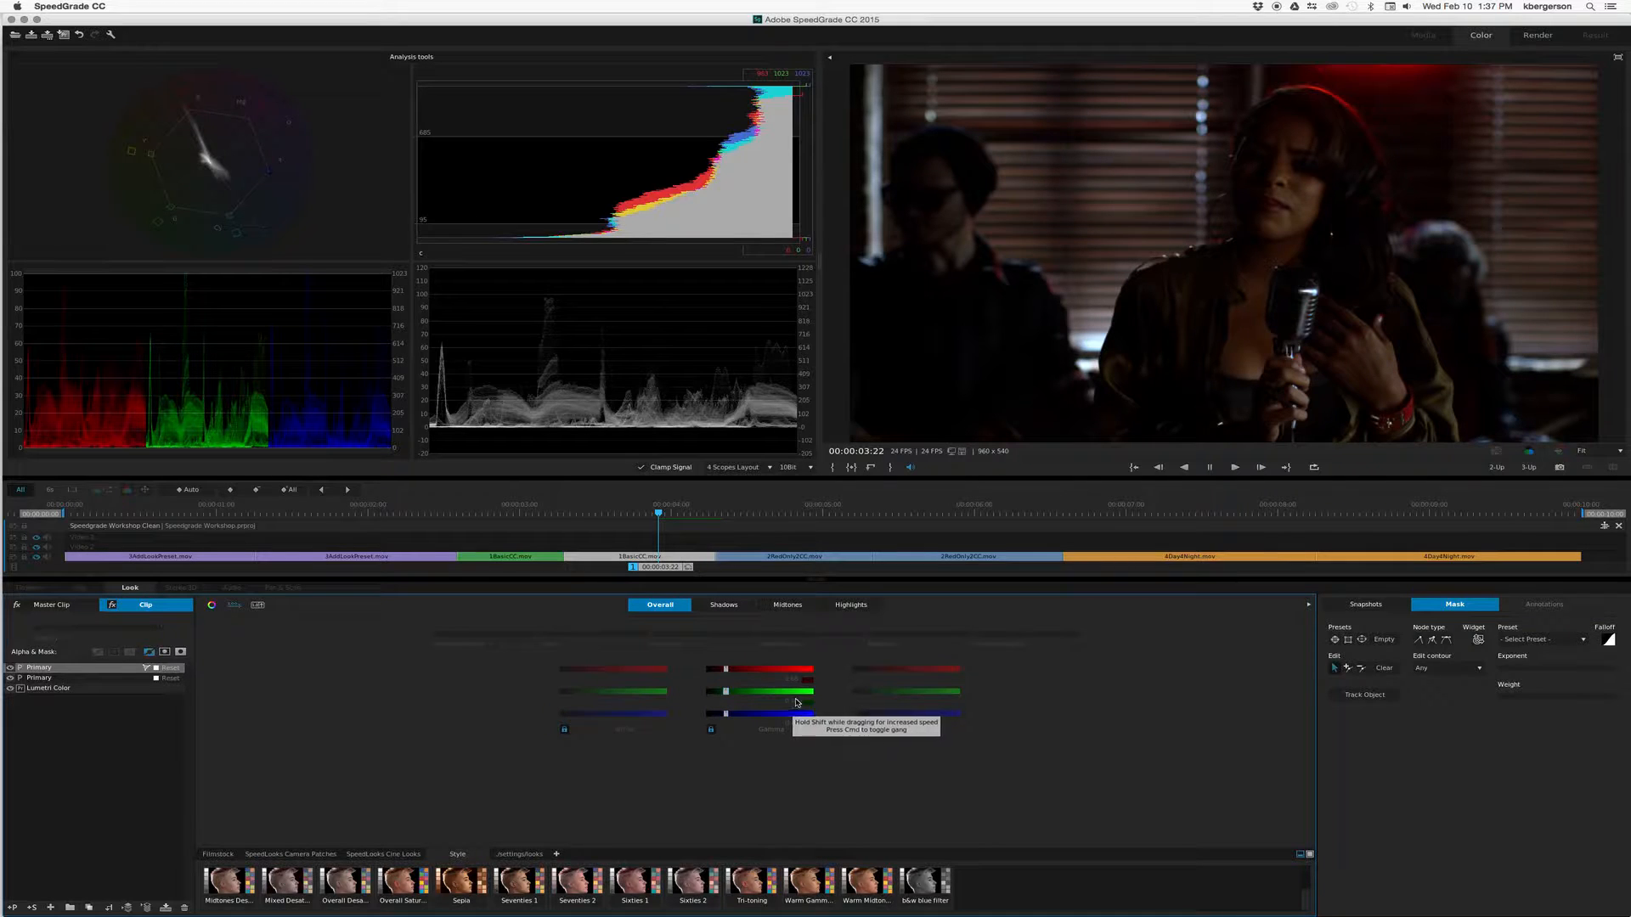
pyautogui.moveTo(725, 719); pyautogui.dragTo(726, 719)
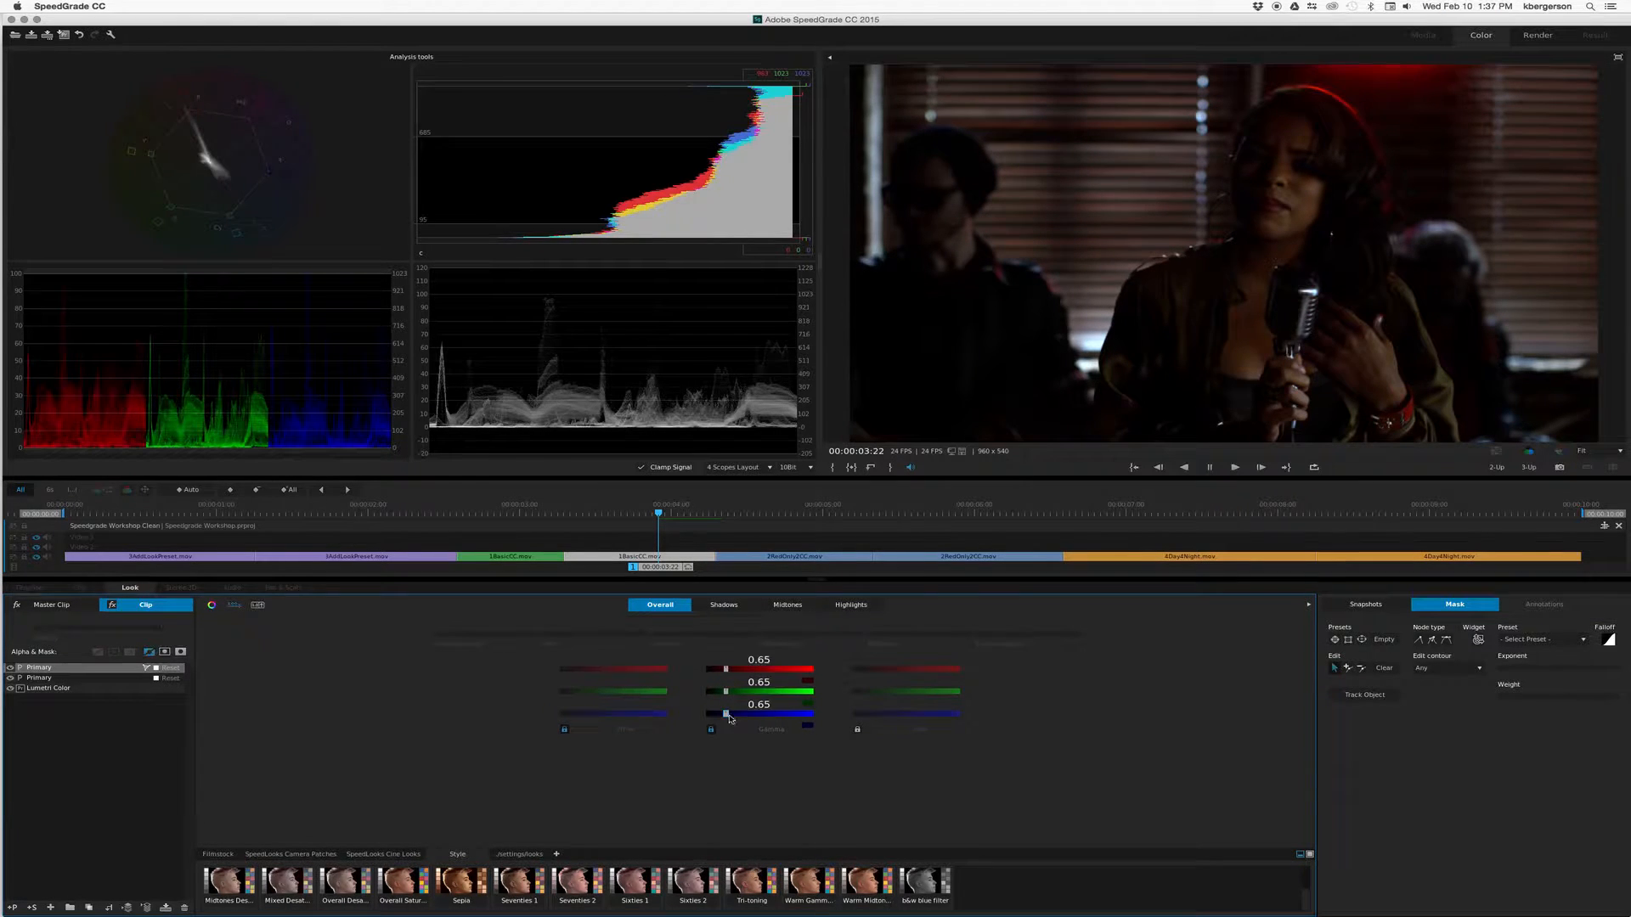
pyautogui.click(182, 653)
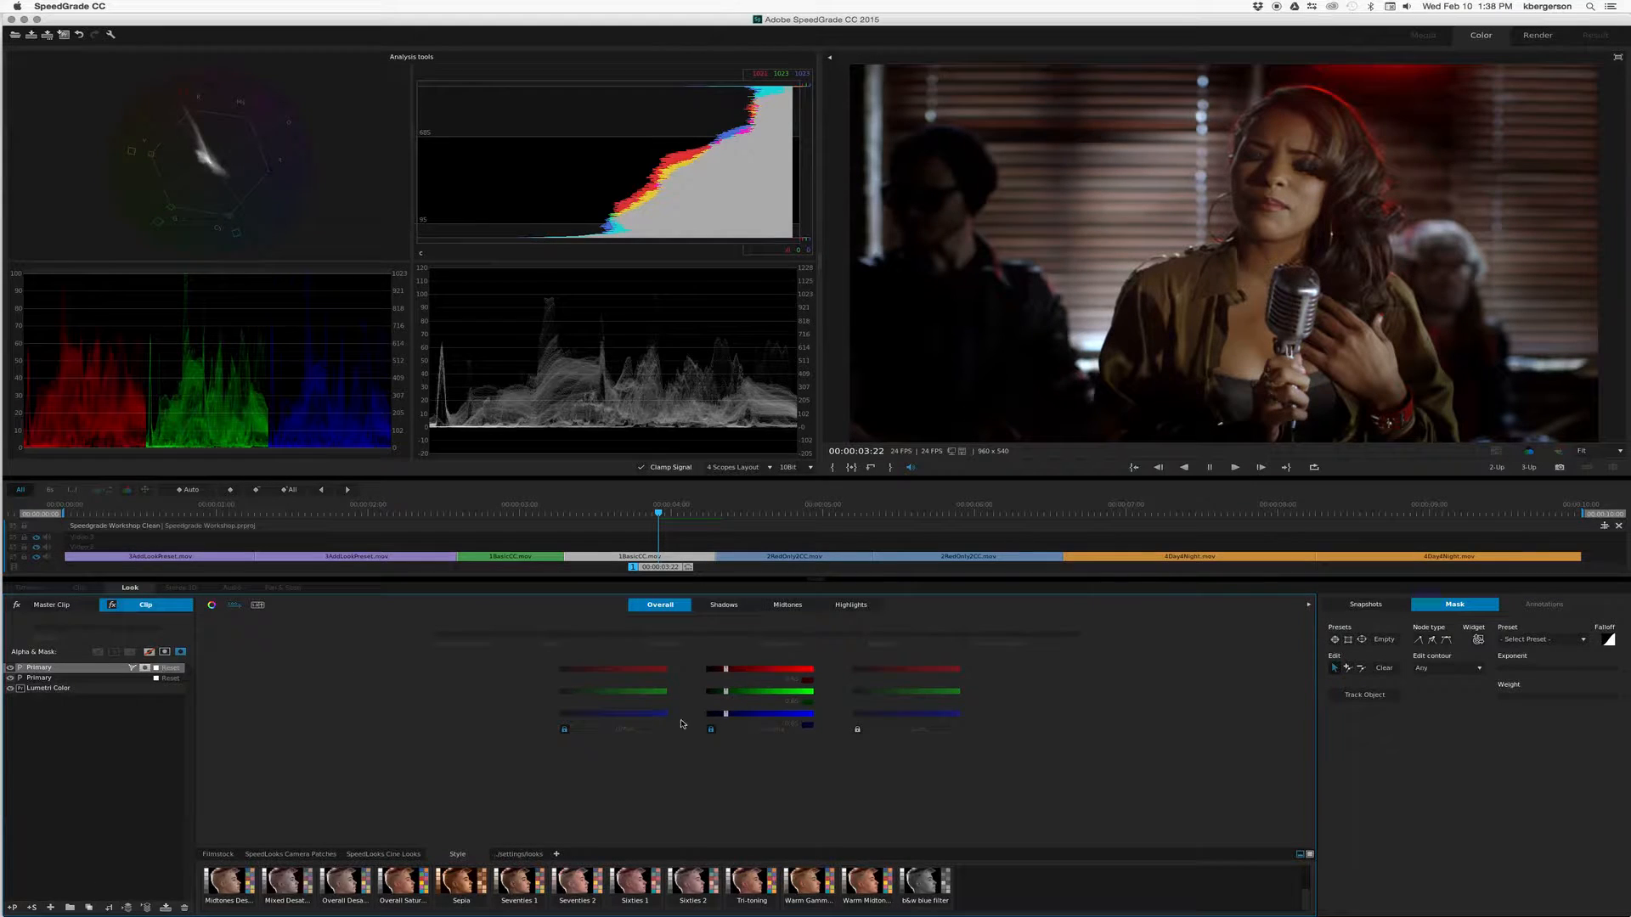
pyautogui.moveTo(725, 715); pyautogui.dragTo(735, 714)
pyautogui.click(10, 668)
pyautogui.click(10, 669)
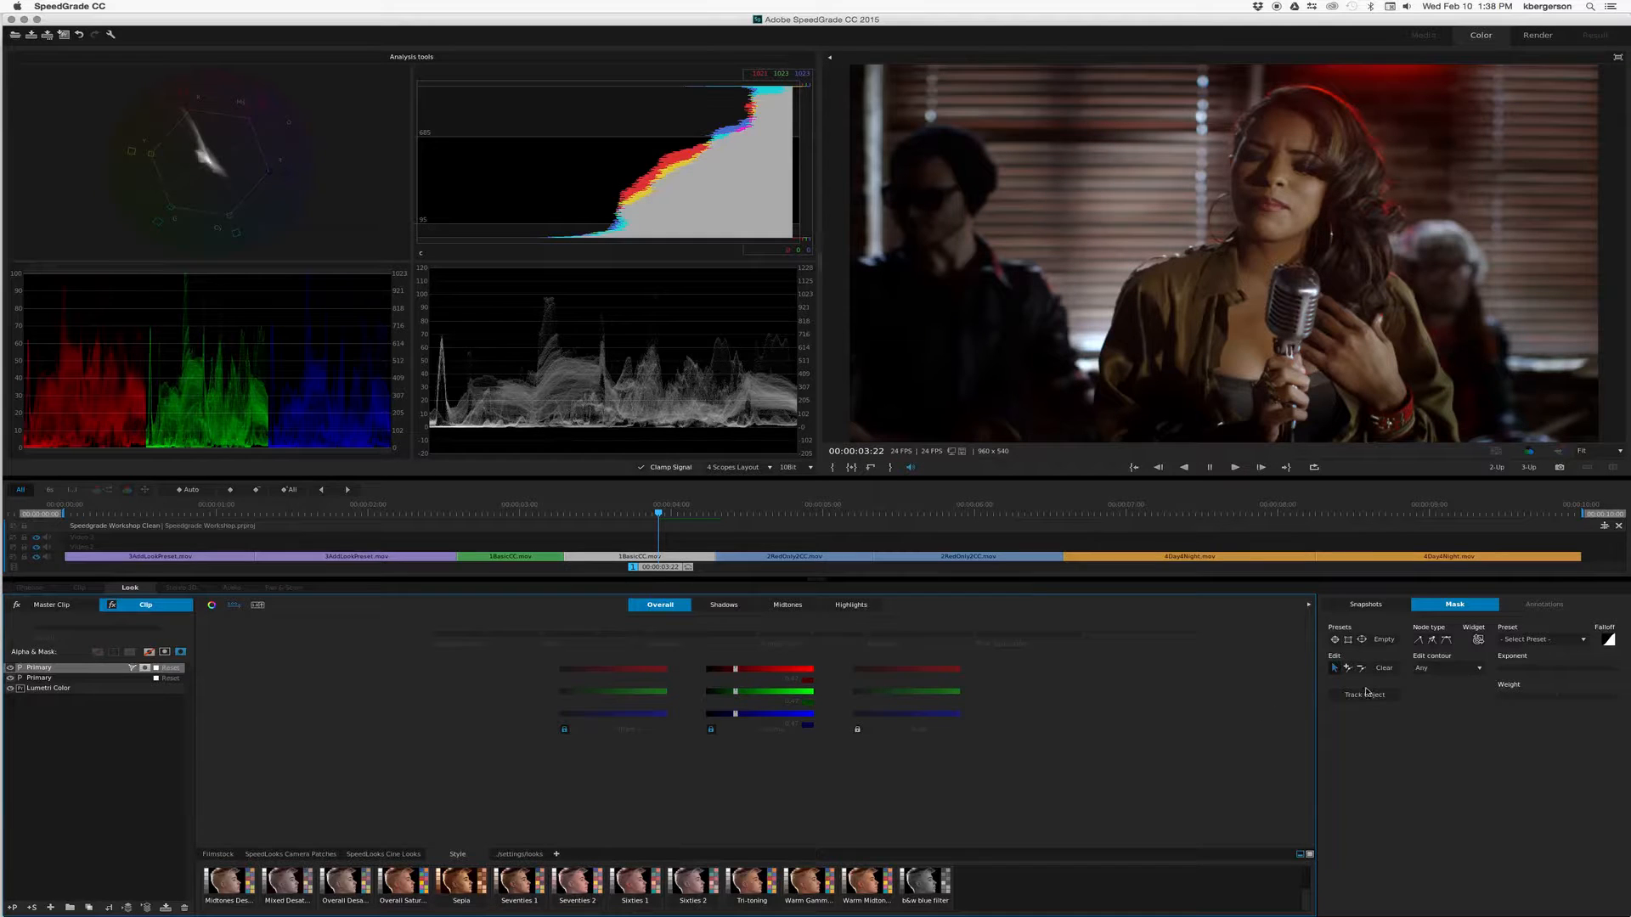
# - Show the mask outline and pull the outer ellipse's left and right edges inward toward the singer
pyautogui.click(1478, 639)
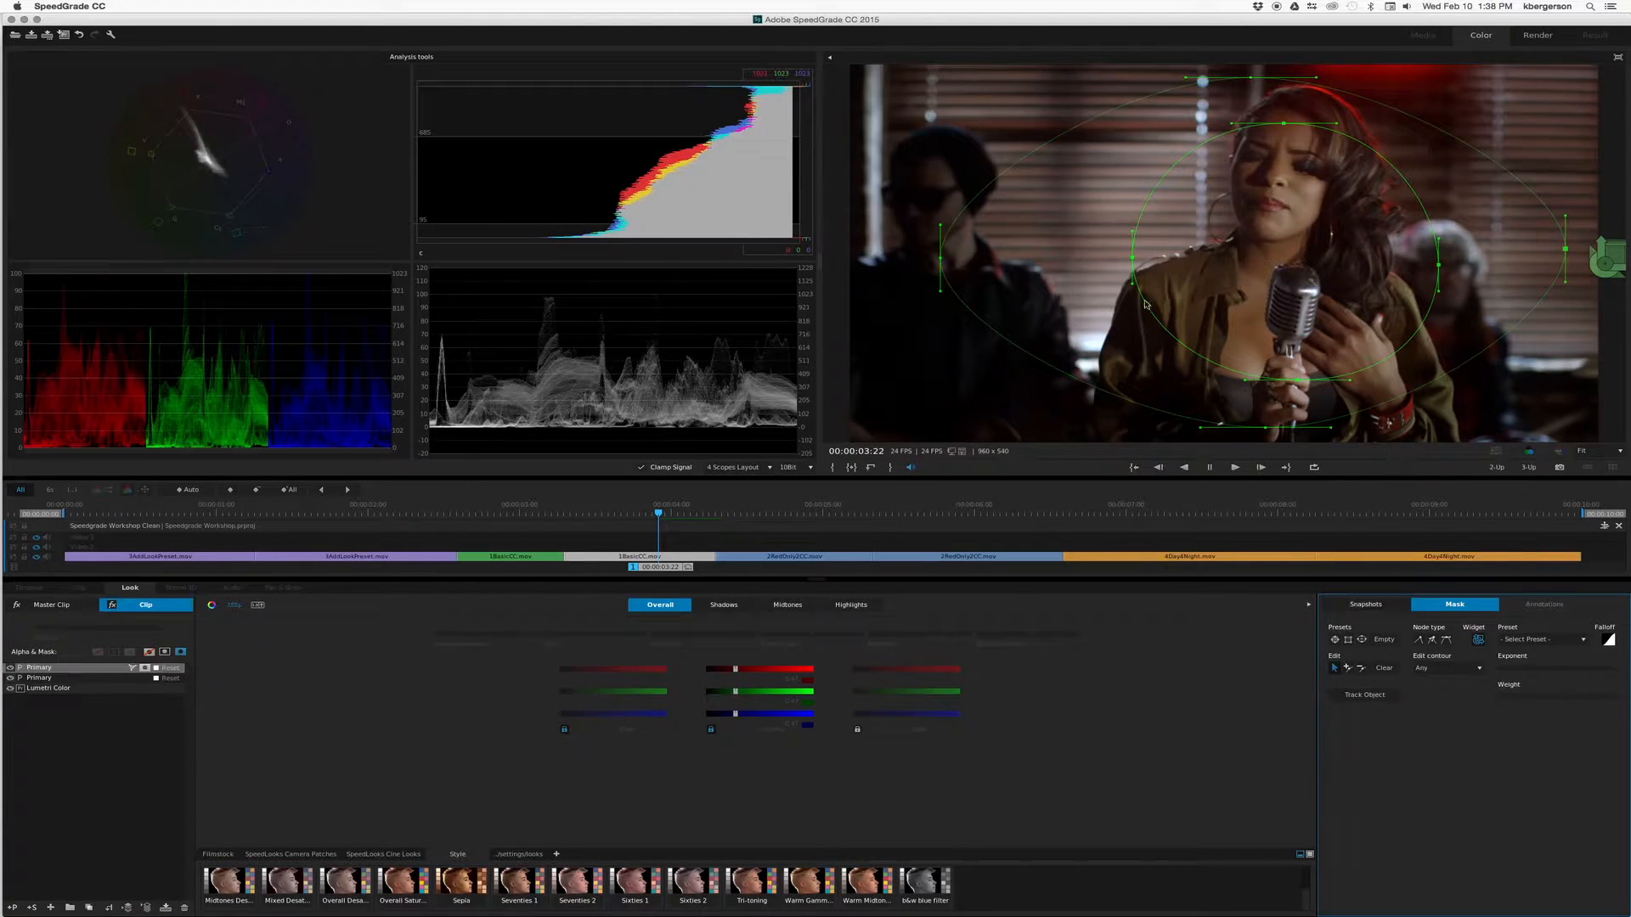
pyautogui.moveTo(948, 262); pyautogui.dragTo(1018, 261)
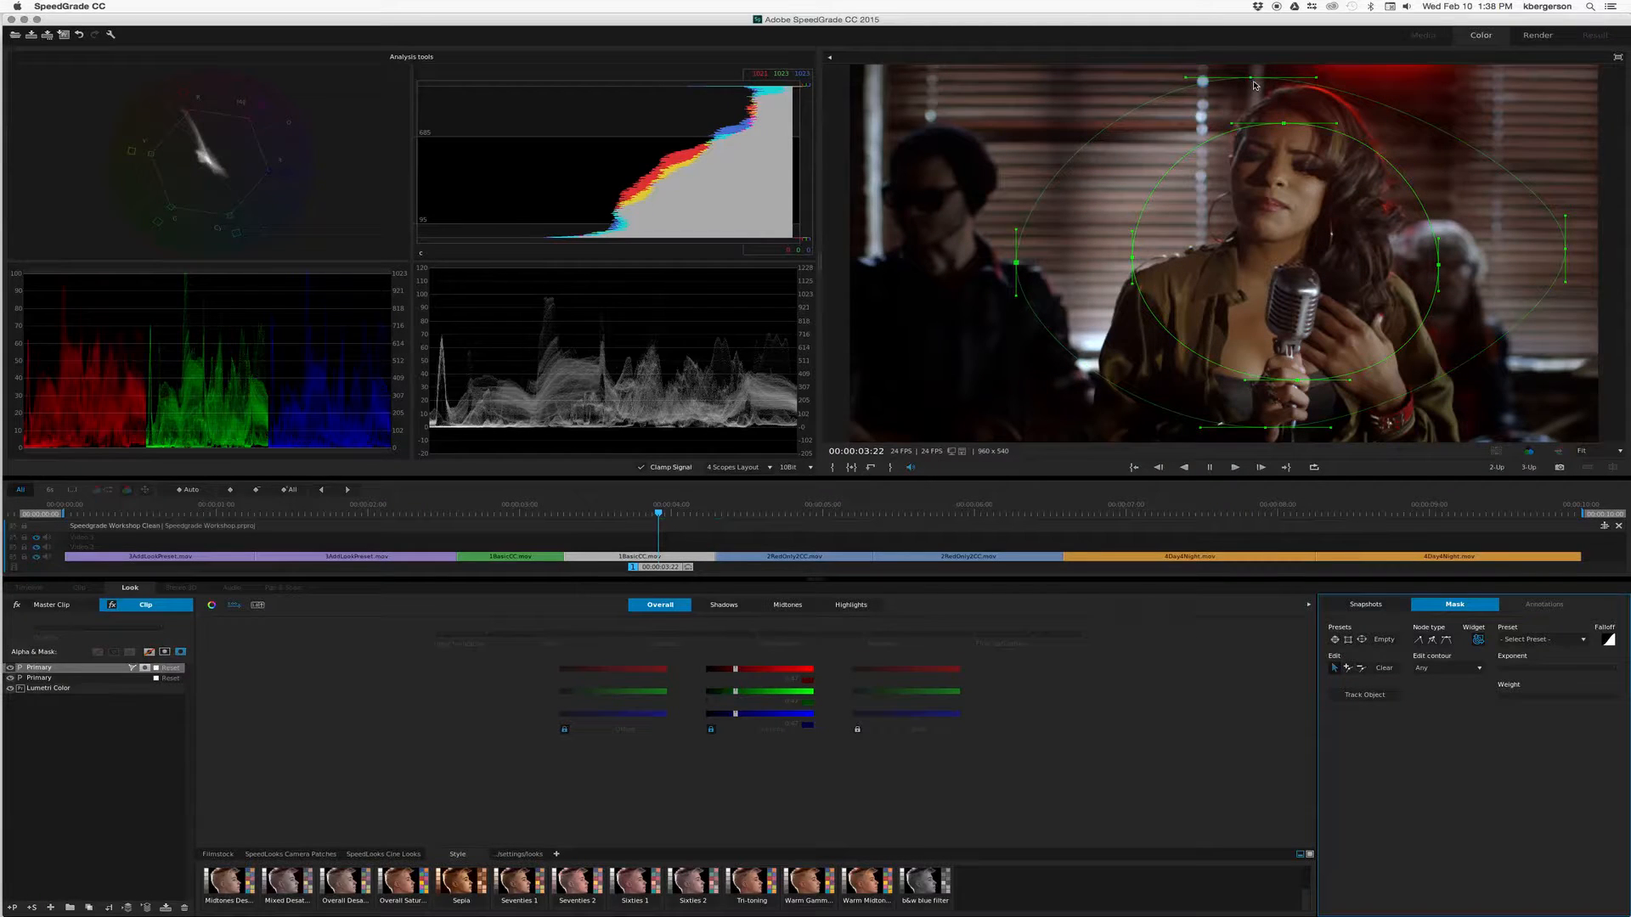
pyautogui.moveTo(1251, 78); pyautogui.dragTo(1250, 75)
pyautogui.moveTo(1565, 249); pyautogui.dragTo(1488, 280)
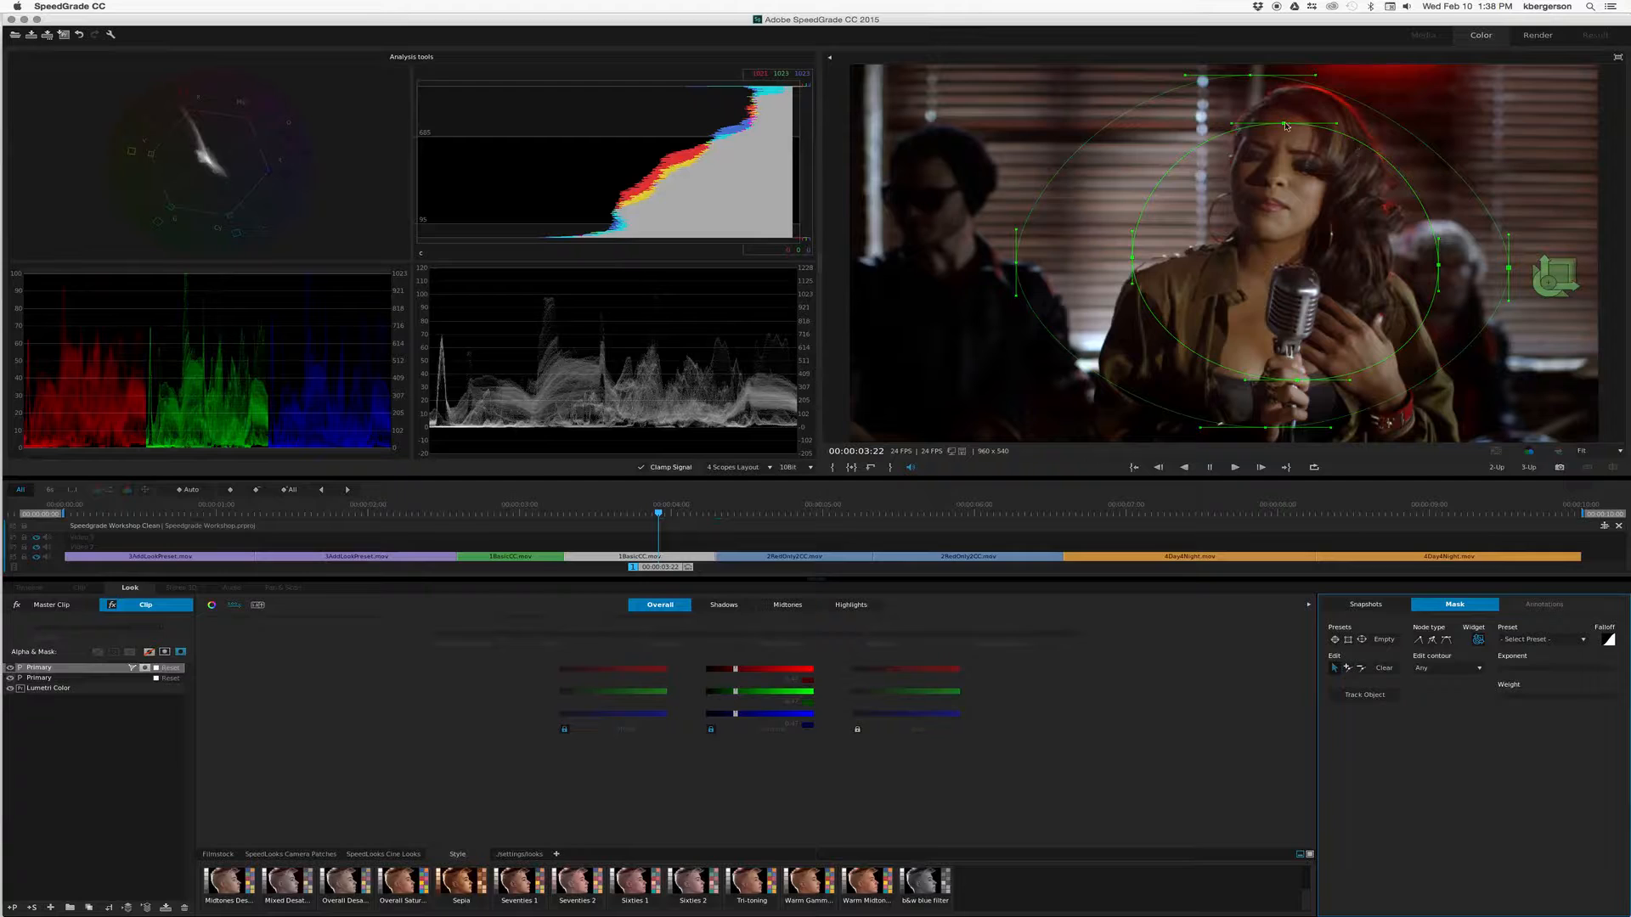
# - Stretch the inner ellipse up over the singer's hair and down past the microphone, narrow it slightly, and compare the vignette off and on
pyautogui.moveTo(1286, 126); pyautogui.dragTo(1285, 96)
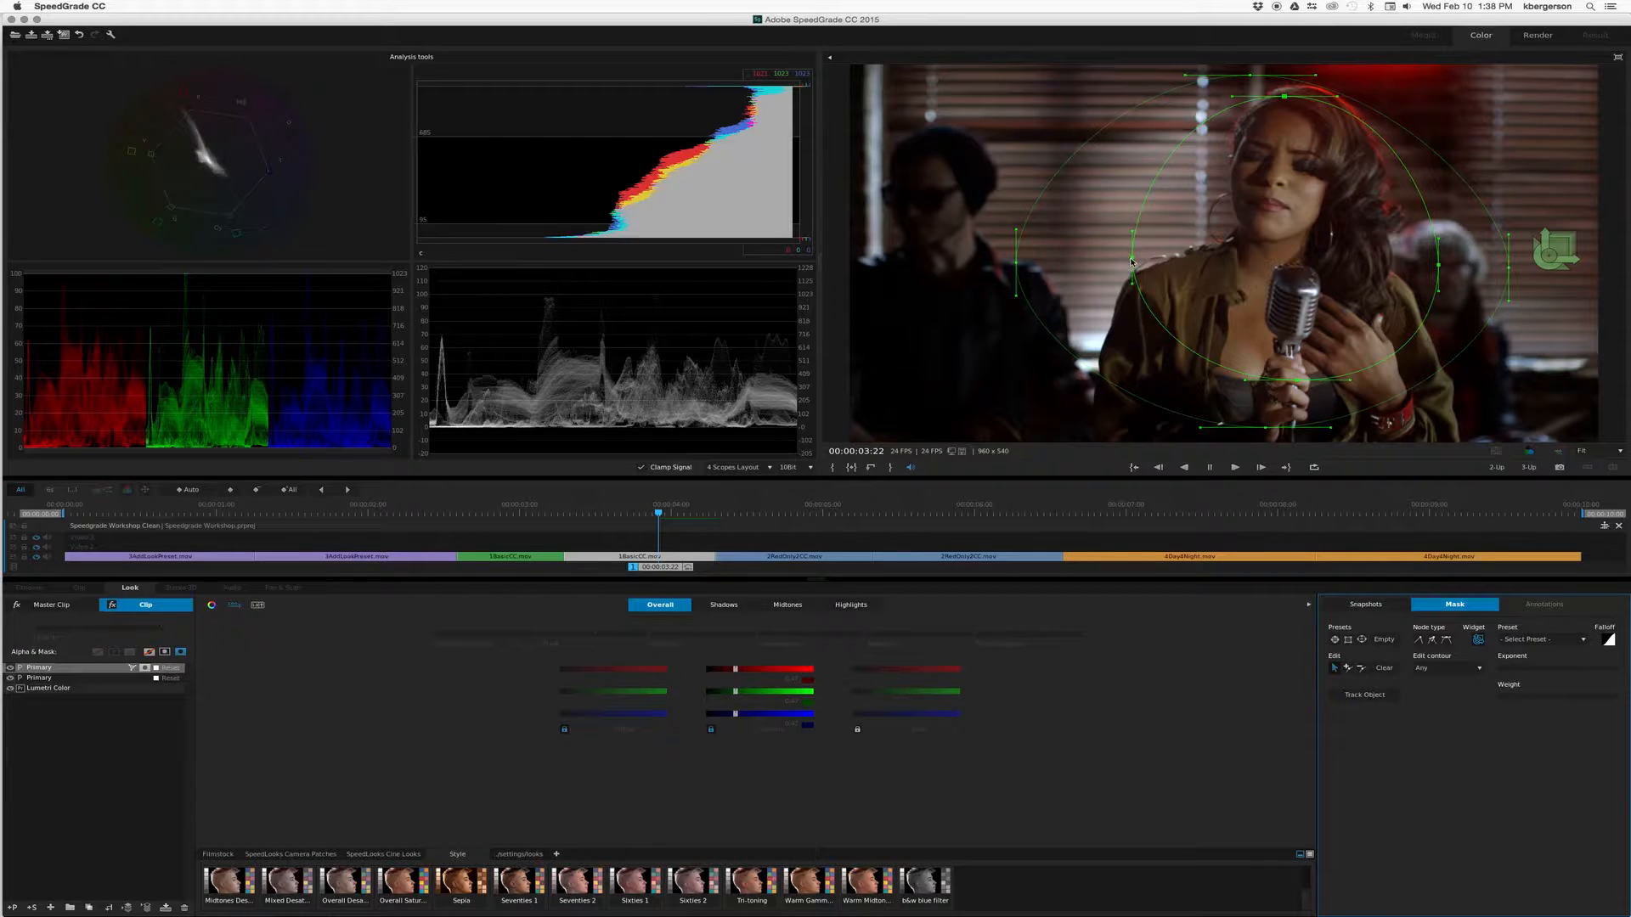
pyautogui.moveTo(1131, 262); pyautogui.dragTo(1147, 257)
pyautogui.moveTo(1296, 381); pyautogui.dragTo(1278, 401)
pyautogui.moveTo(1437, 268); pyautogui.dragTo(1430, 269)
pyautogui.moveTo(1145, 259); pyautogui.dragTo(1135, 255)
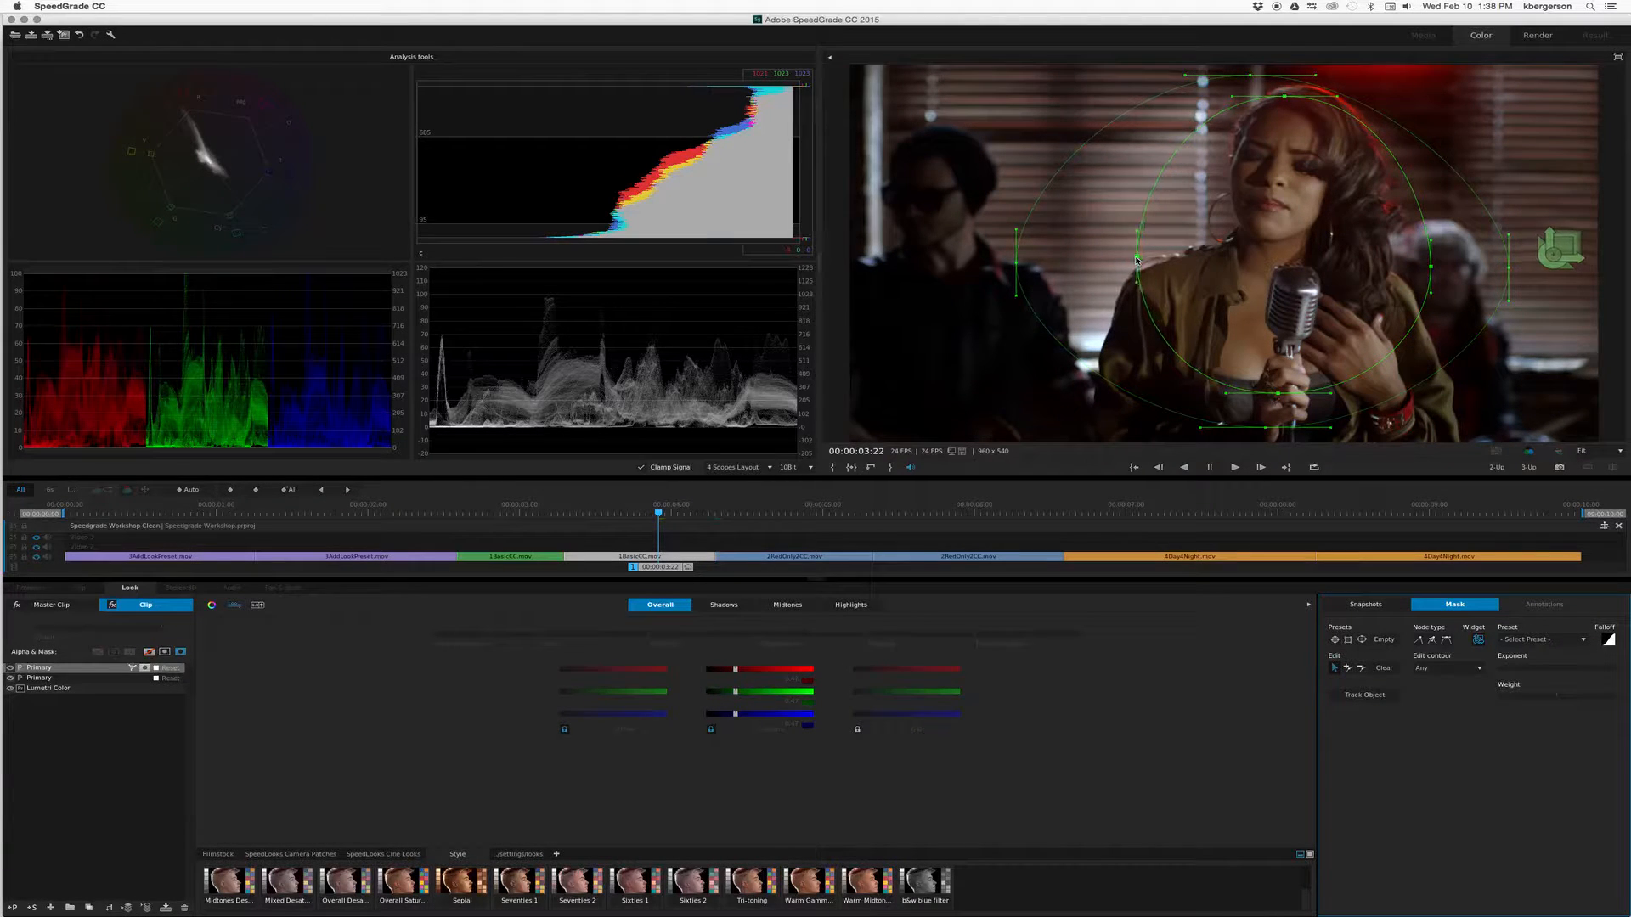
pyautogui.click(291, 692)
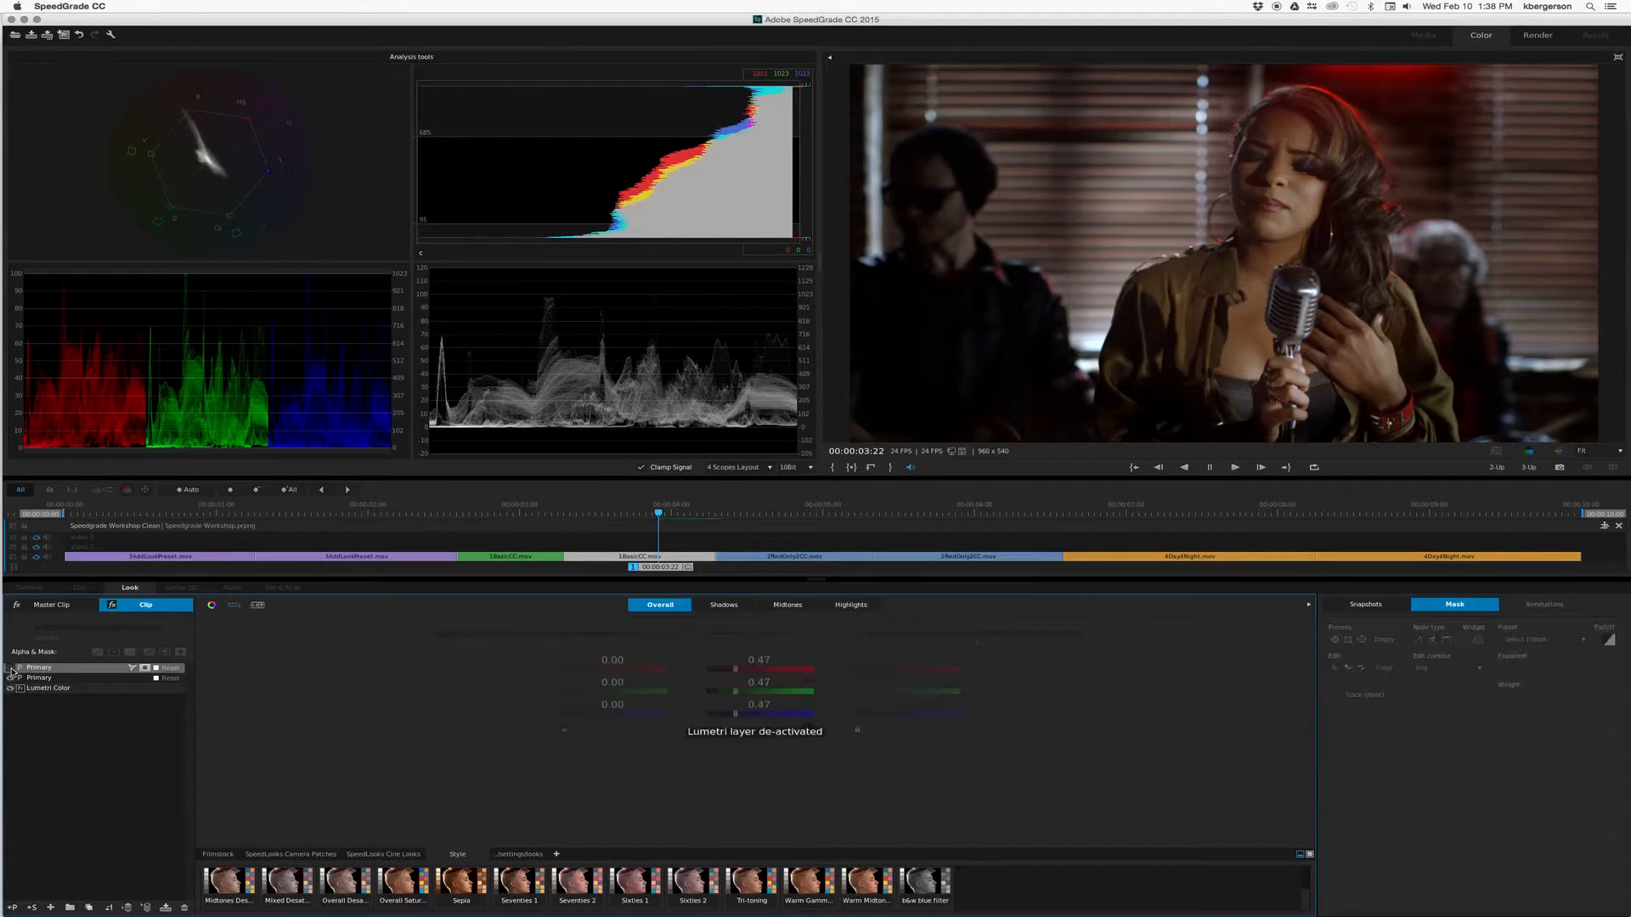
pyautogui.click(10, 668)
pyautogui.click(11, 669)
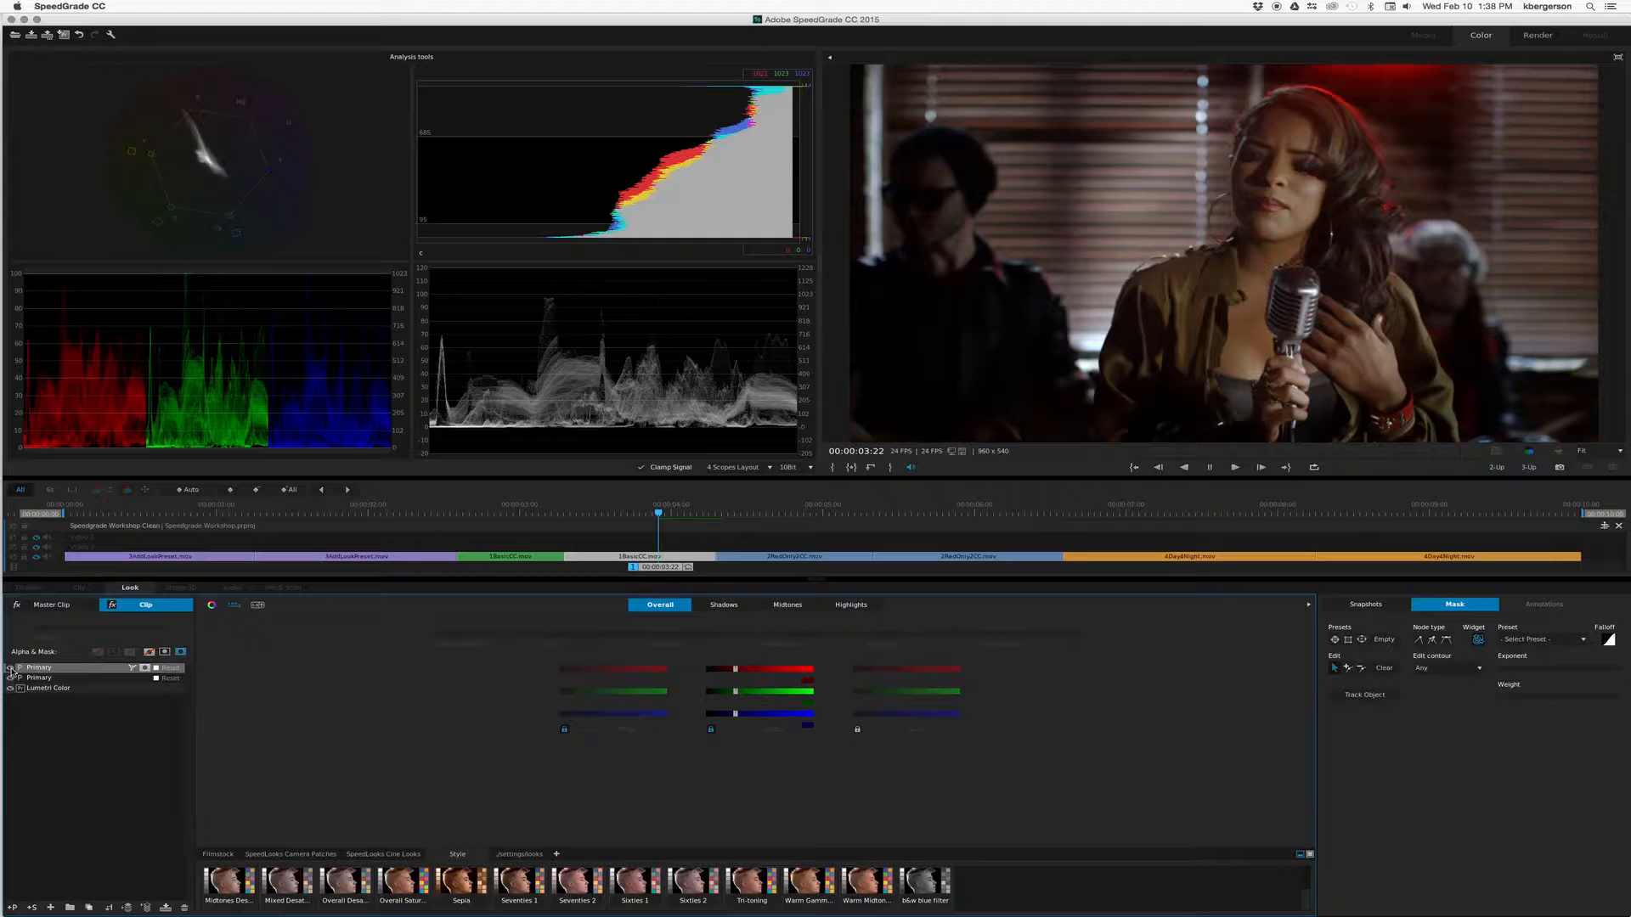
# - Redisplay the mask, tighten the inner ellipse on all sides around the singer, and start broadening the outer ellipse's top curve
pyautogui.click(1482, 642)
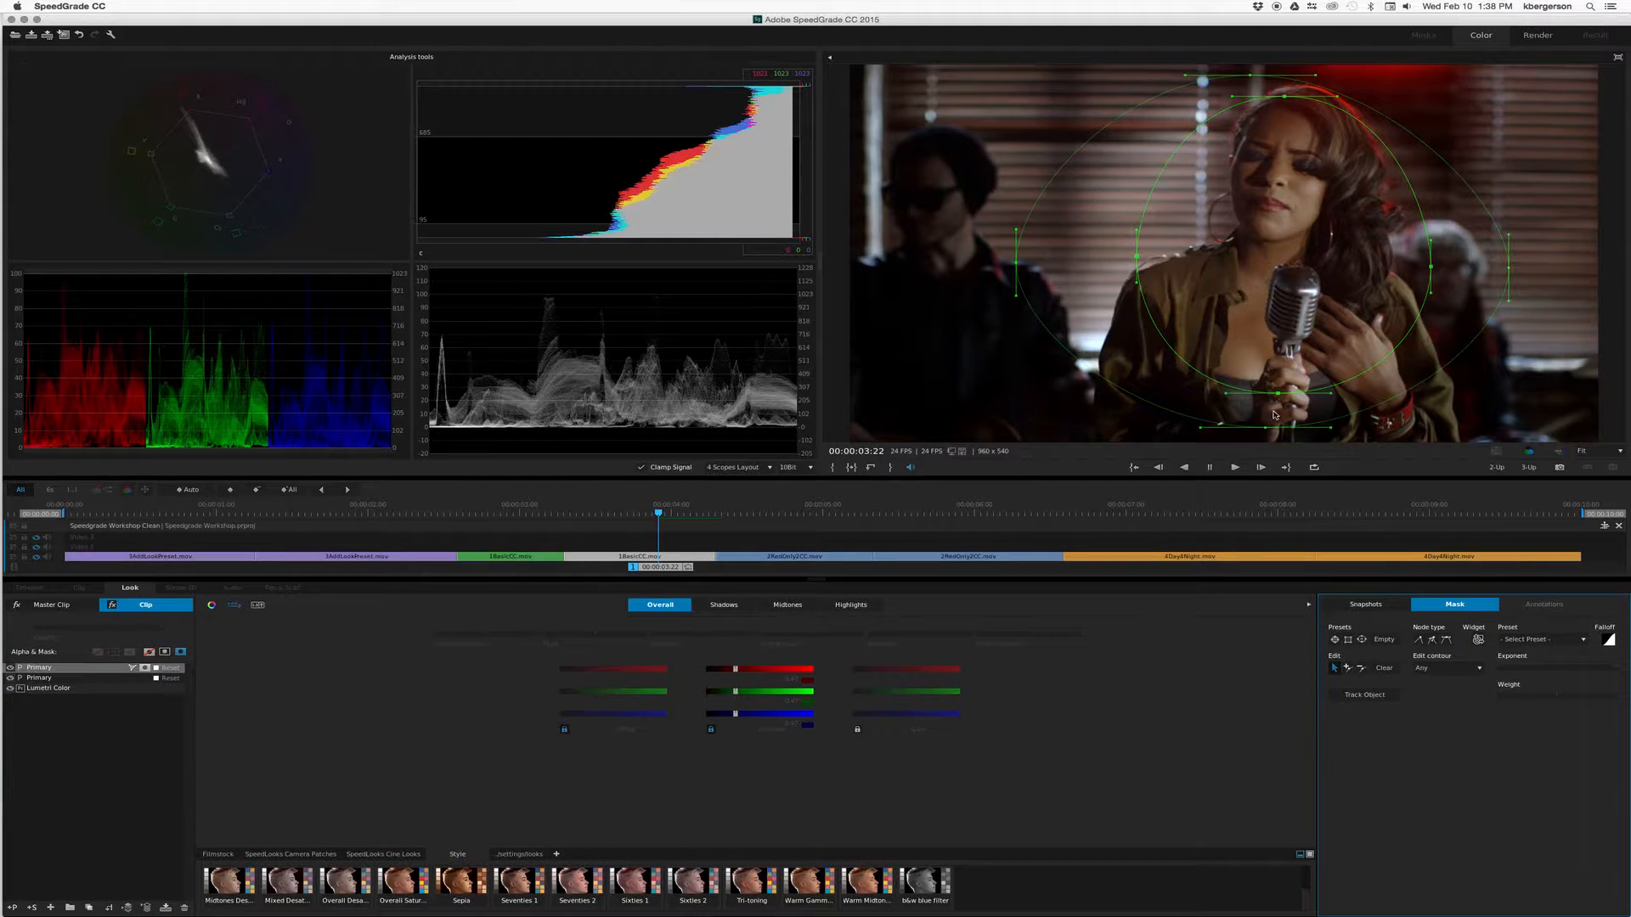
pyautogui.moveTo(1277, 394); pyautogui.dragTo(1279, 368)
pyautogui.moveTo(1139, 258); pyautogui.dragTo(1174, 263)
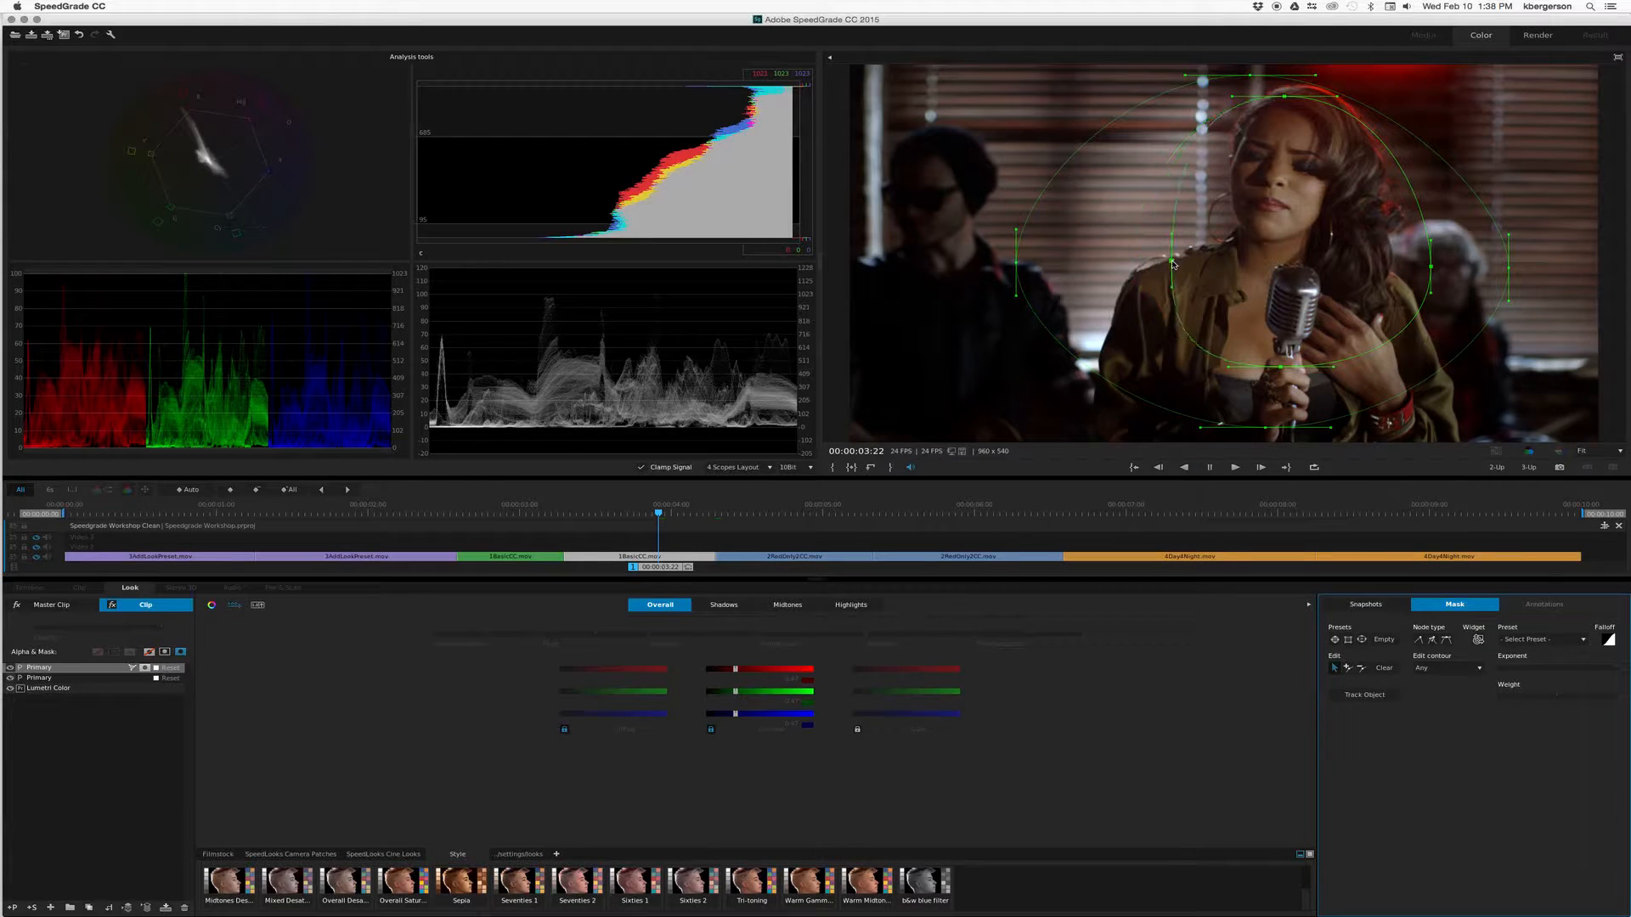
pyautogui.moveTo(1430, 266); pyautogui.dragTo(1418, 266)
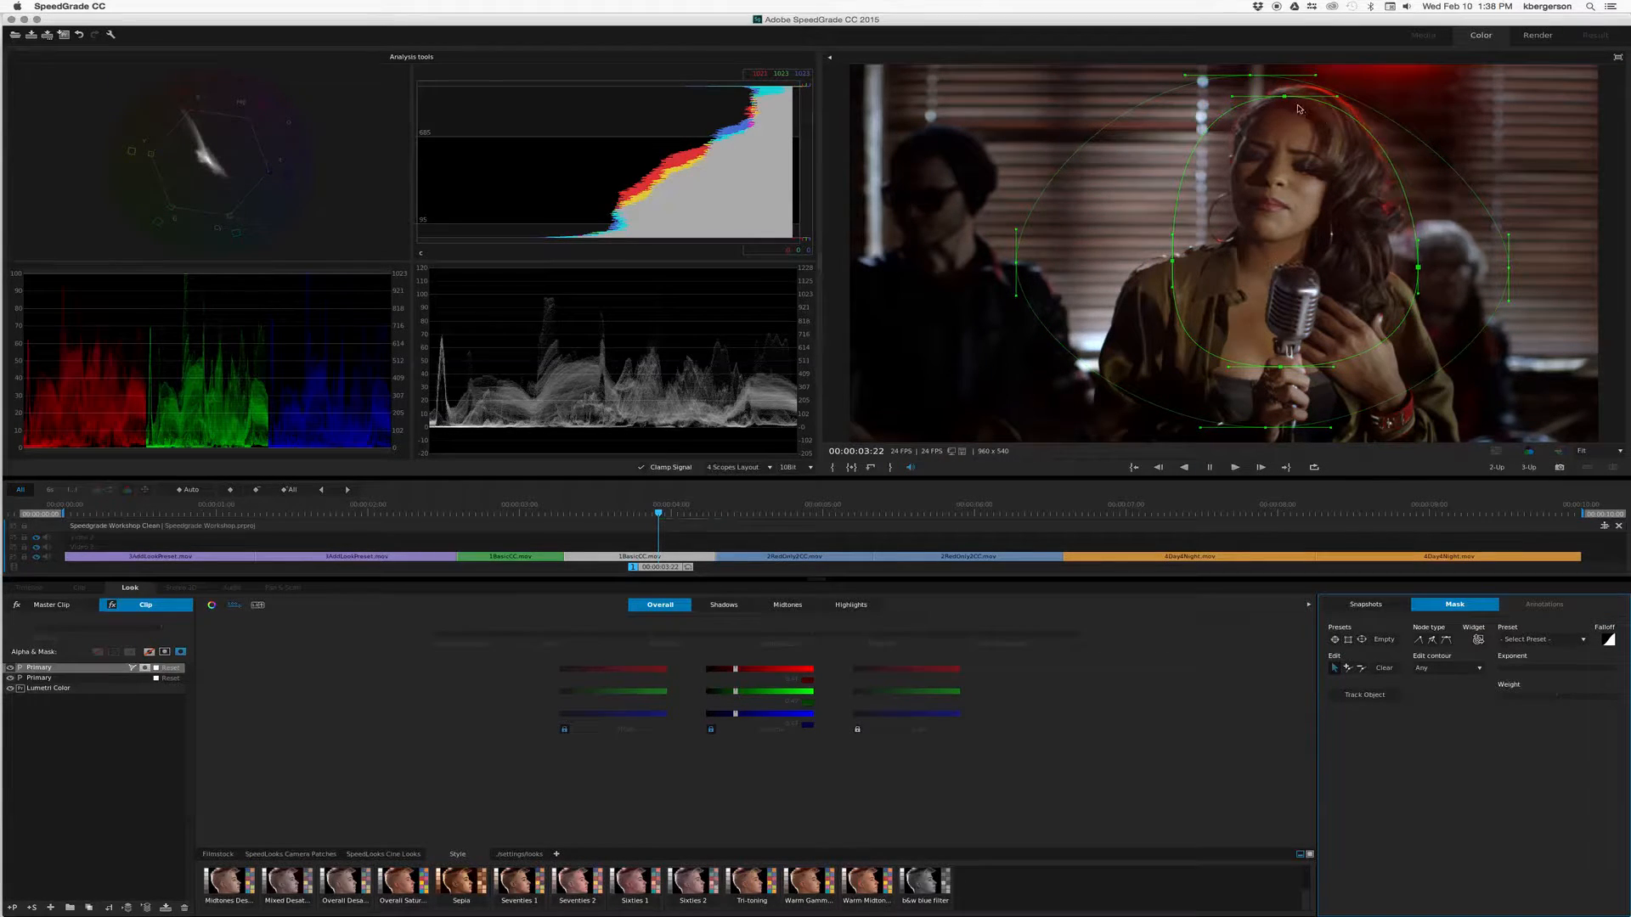
pyautogui.moveTo(1284, 97); pyautogui.dragTo(1403, 75)
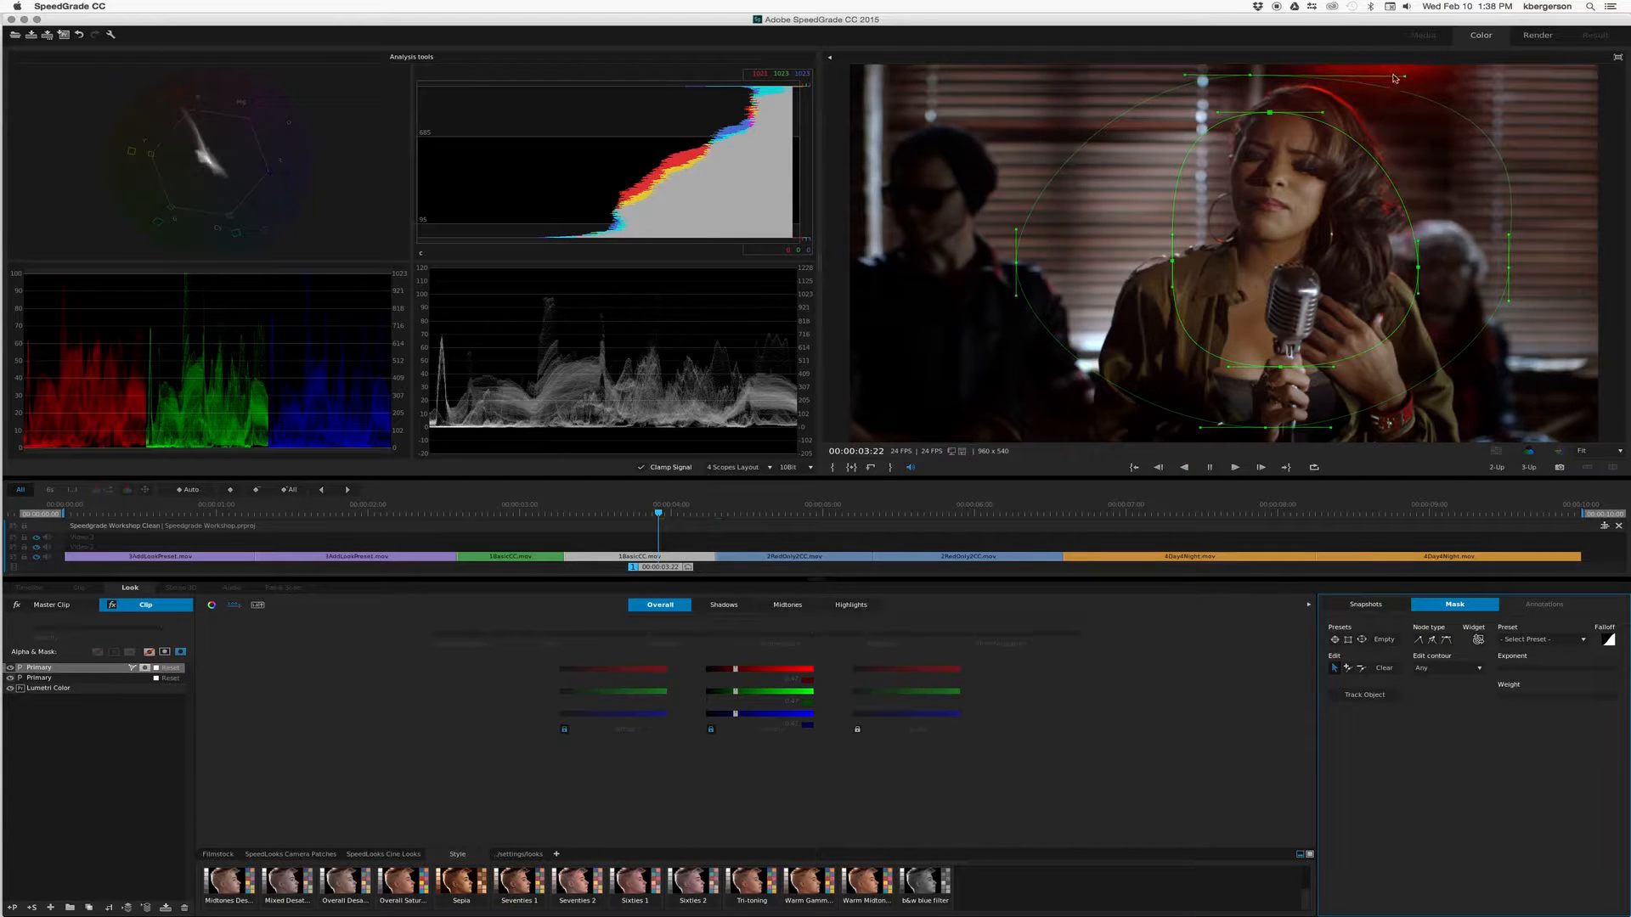
# - Lengthen the outer ellipse's curve handles at its top and bottom to broaden the falloff, and hide the mask outline
pyautogui.moveTo(1173, 75); pyautogui.dragTo(1121, 76)
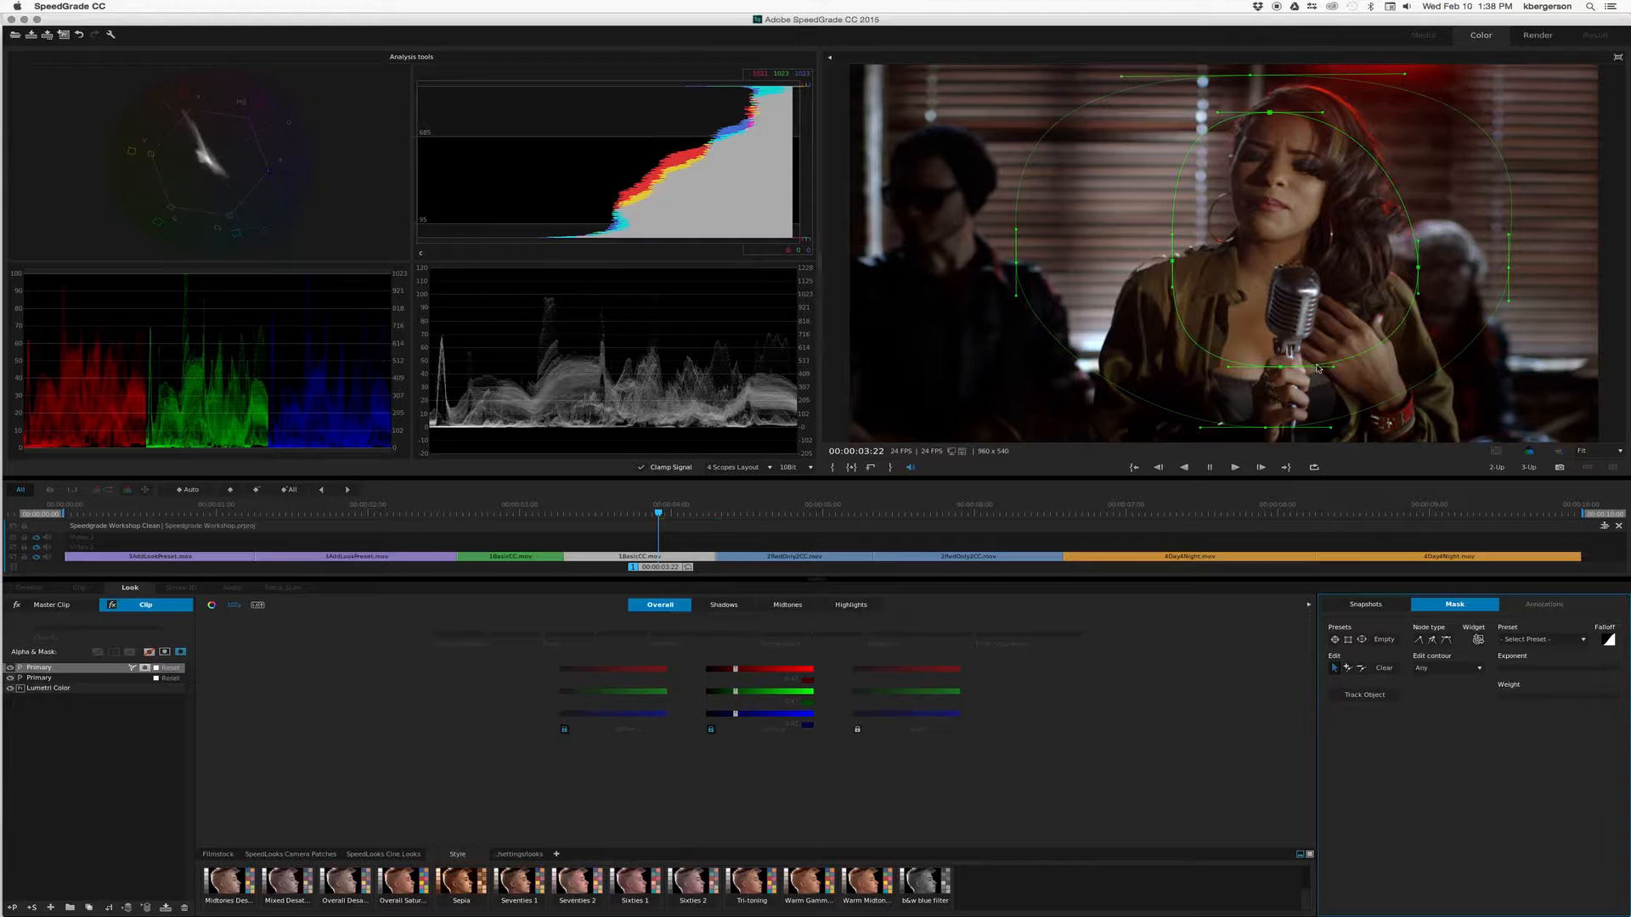
pyautogui.moveTo(1330, 427); pyautogui.dragTo(1404, 431)
pyautogui.click(396, 785)
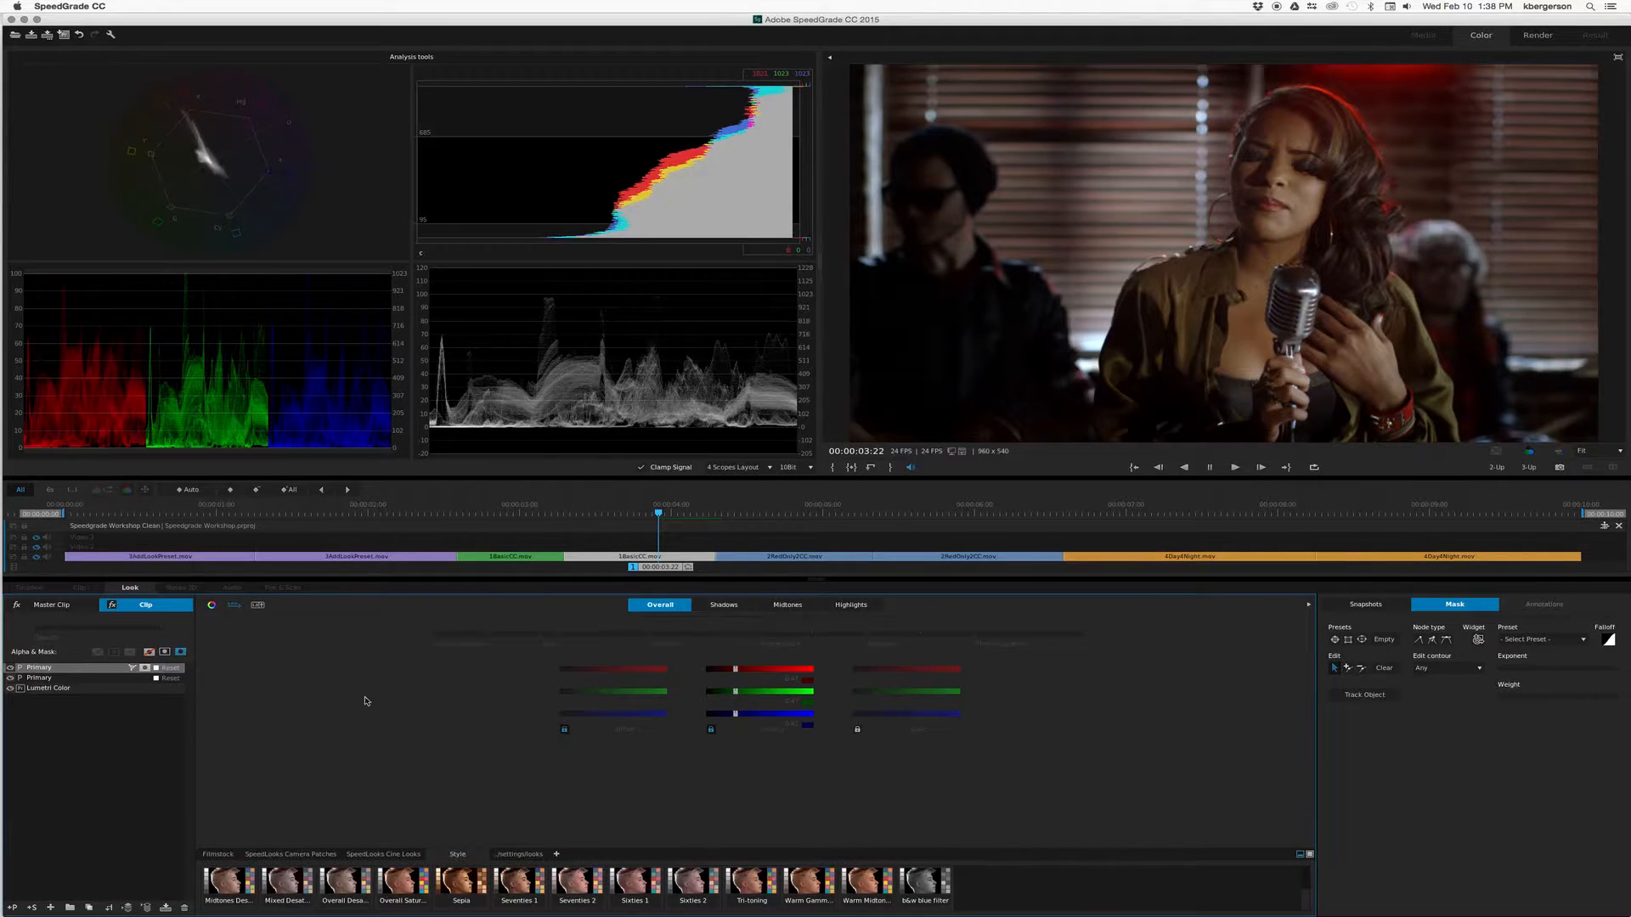
# - Compare the singer clip with the vignette and color correction Primary layers switched off and on
pyautogui.click(11, 669)
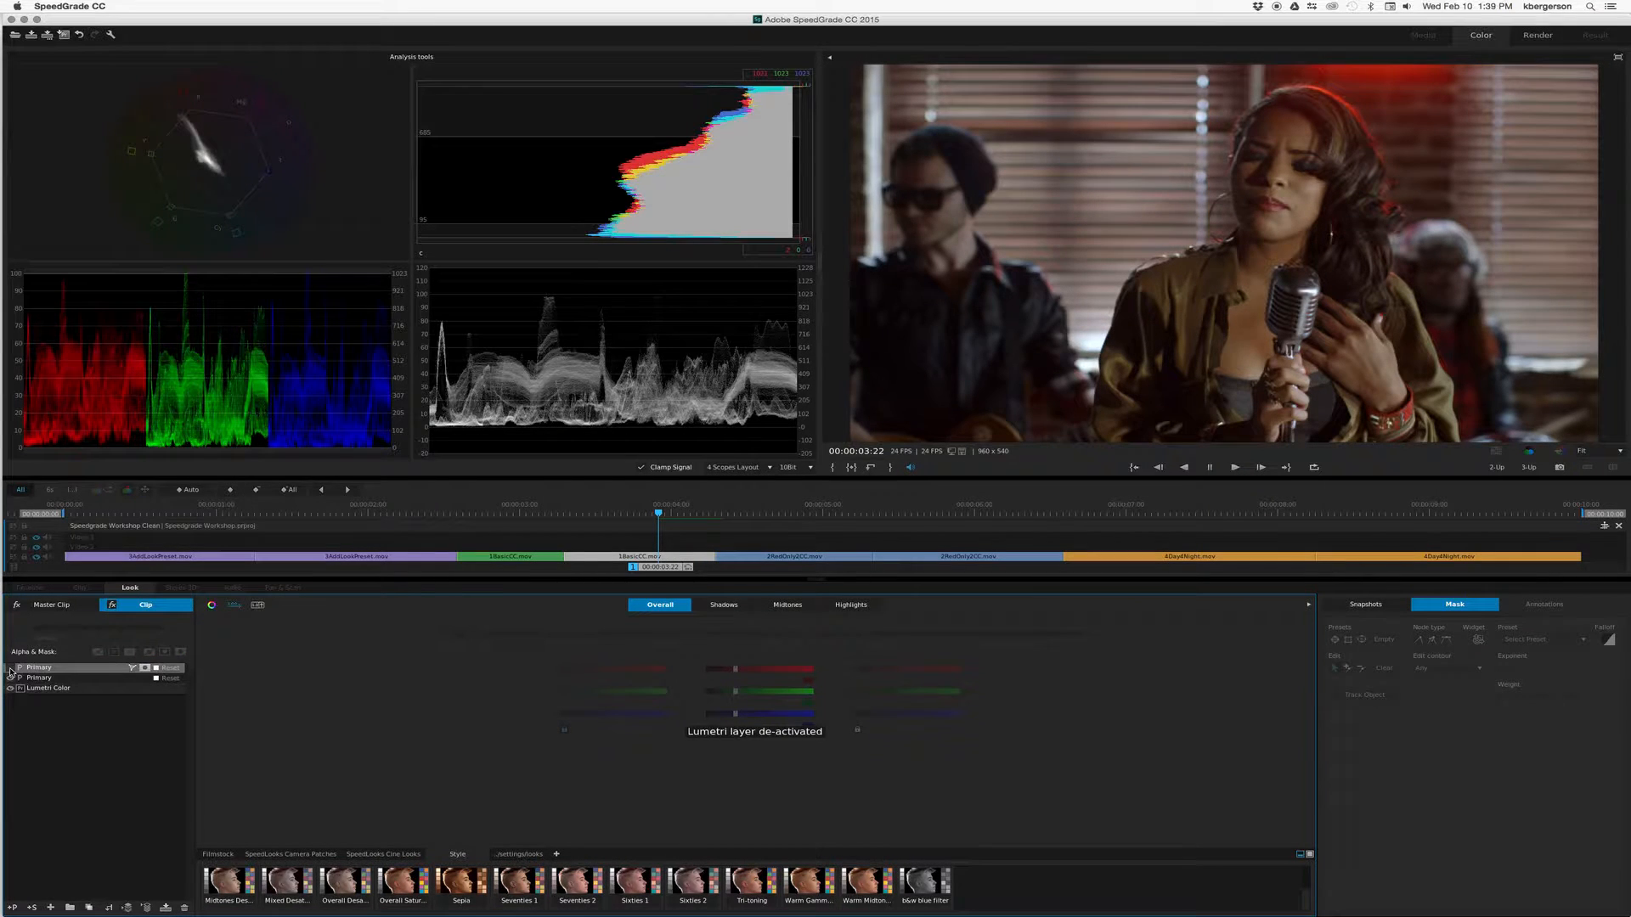
pyautogui.click(11, 677)
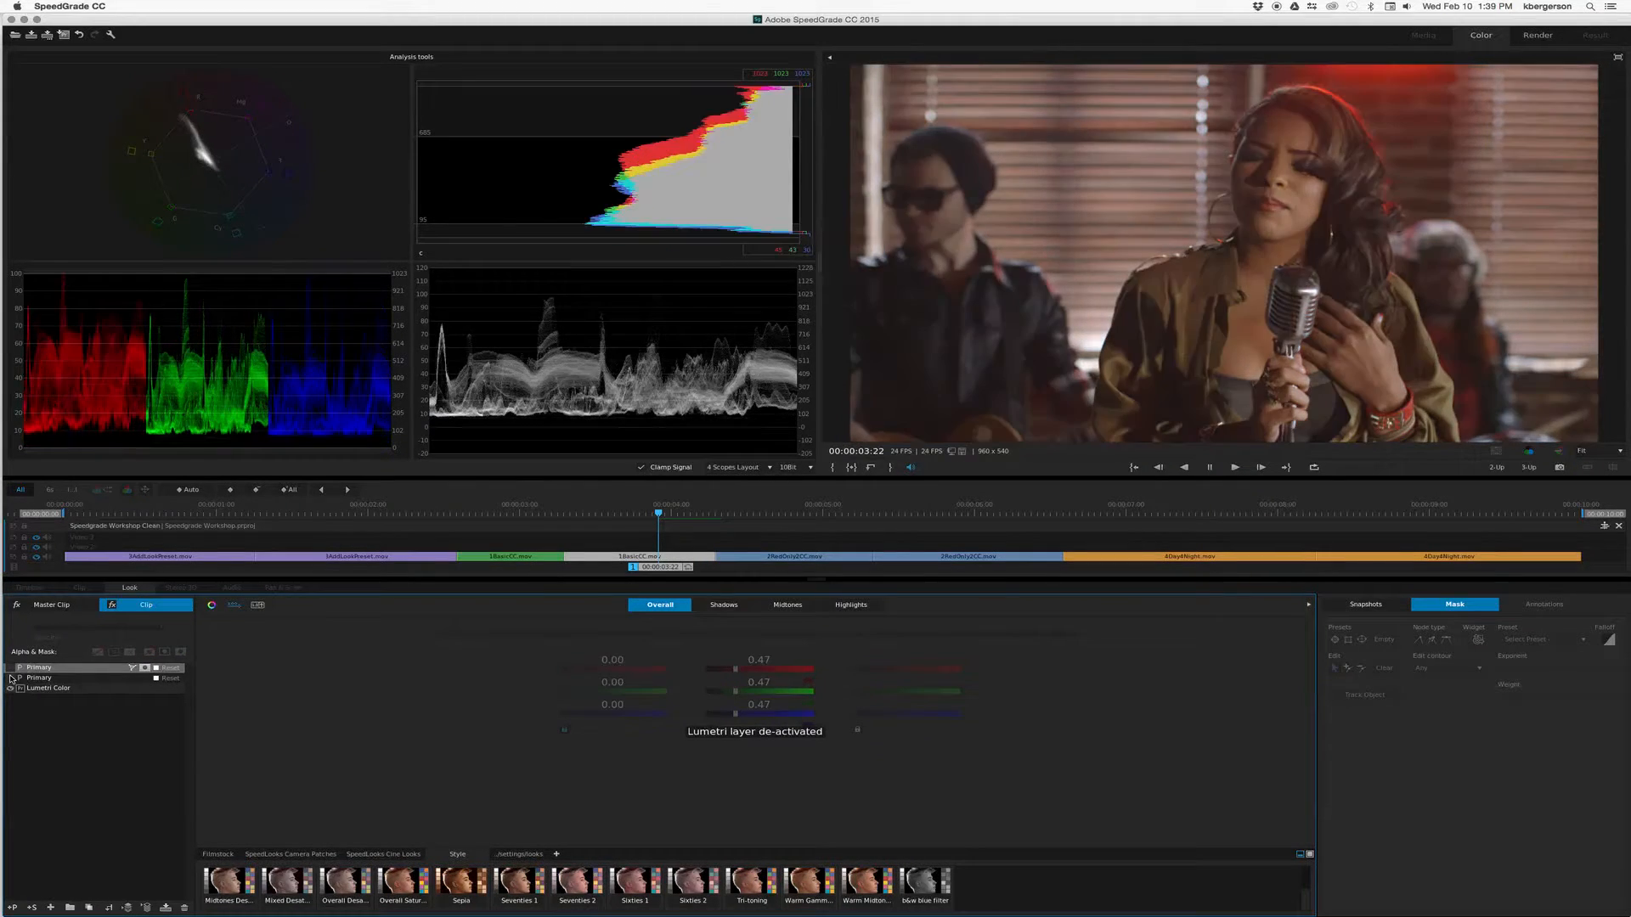
pyautogui.click(11, 678)
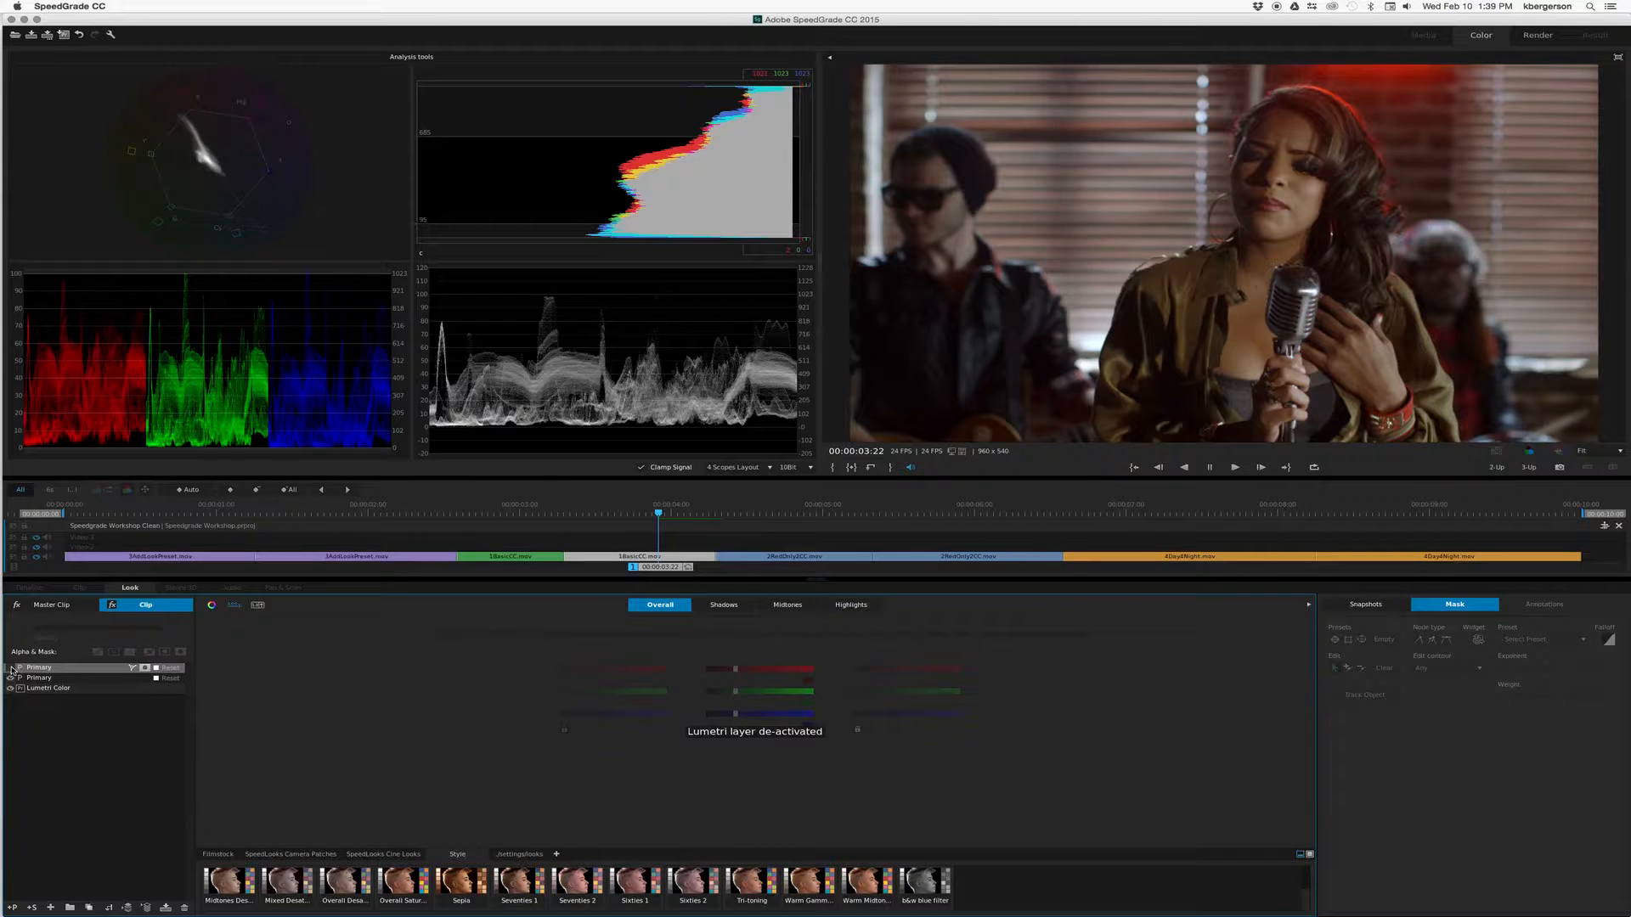
pyautogui.click(11, 668)
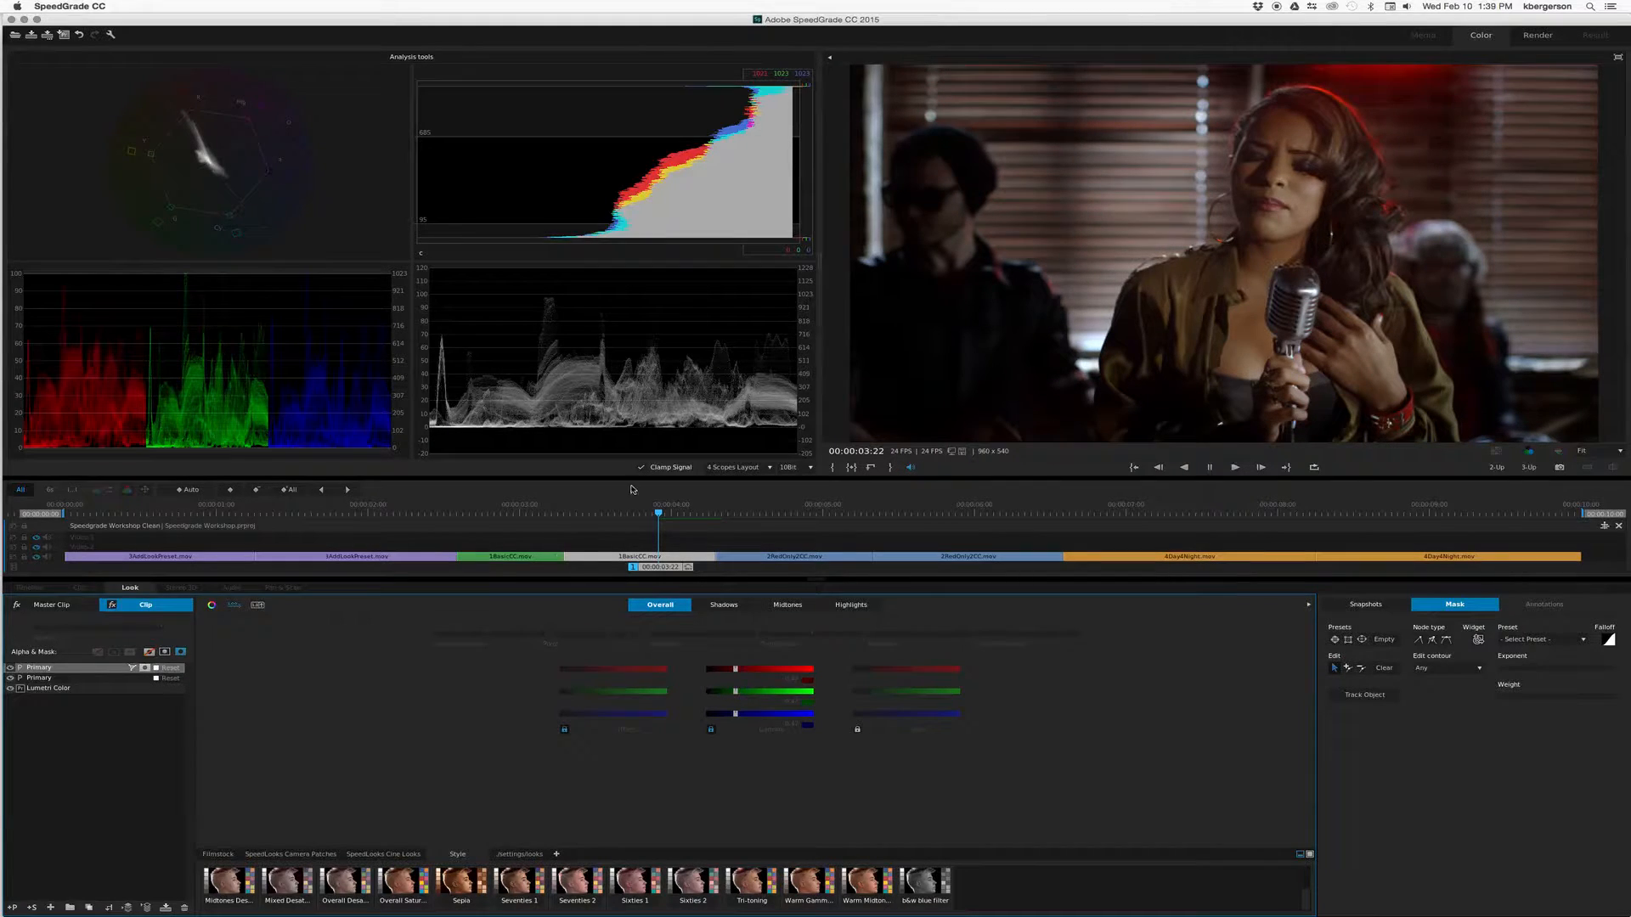
# - Preview the clip of the man in the orange tie and return the playhead to the singer clip at 00:00:03:16
pyautogui.click(1529, 453)
pyautogui.click(1532, 455)
pyautogui.click(1532, 455)
pyautogui.click(854, 513)
pyautogui.moveTo(934, 529); pyautogui.dragTo(963, 529)
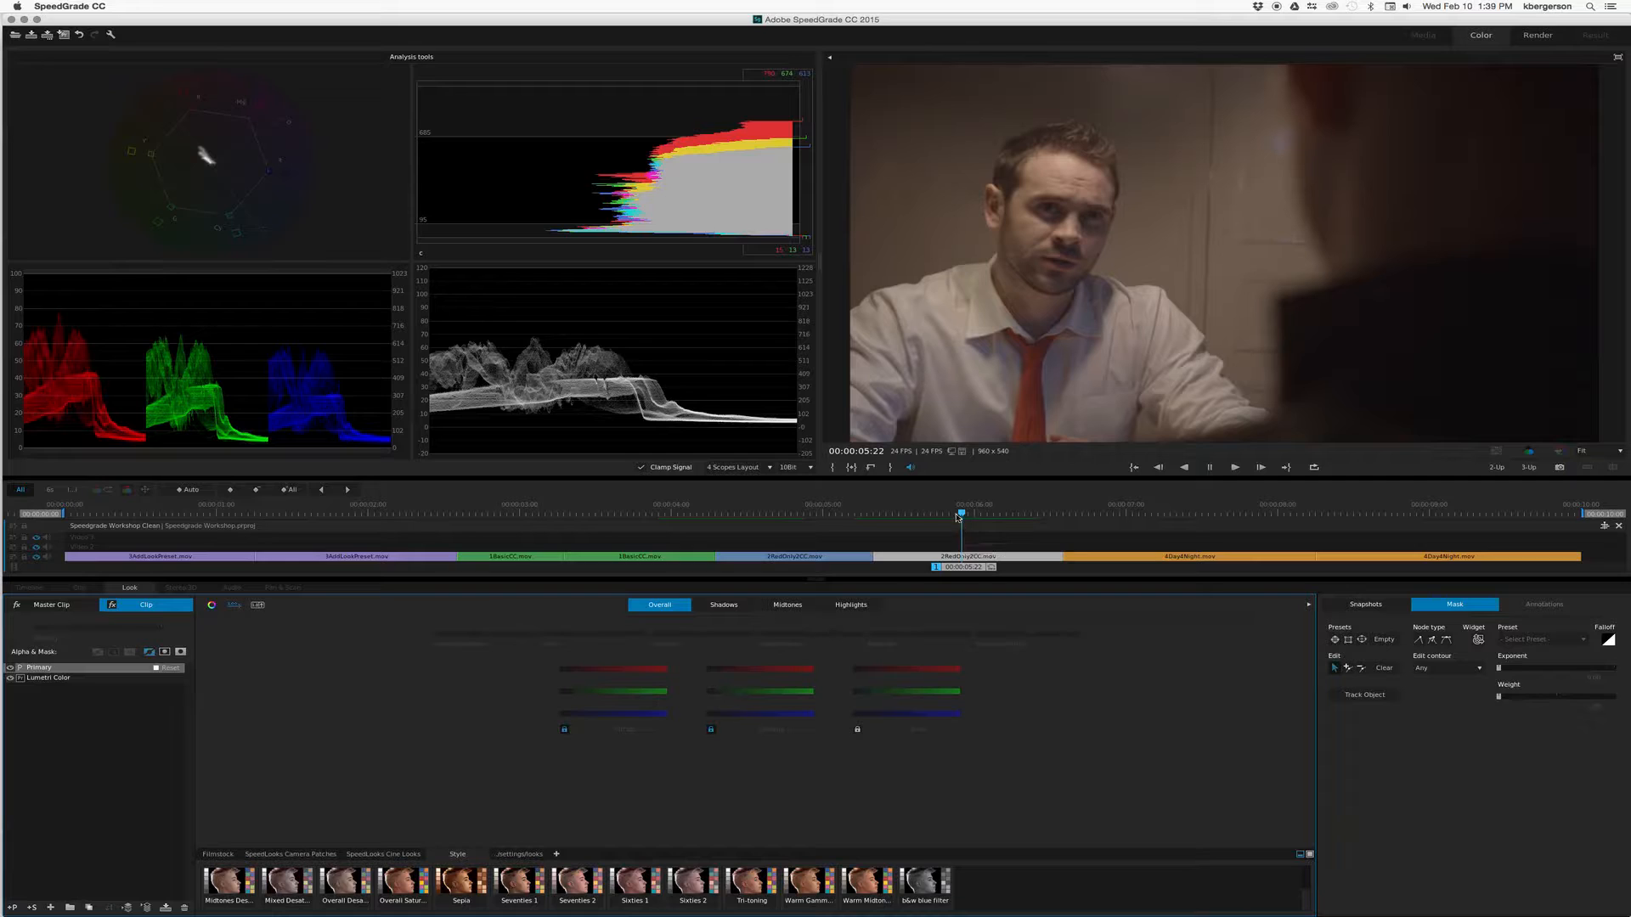
pyautogui.moveTo(960, 518); pyautogui.dragTo(621, 532)
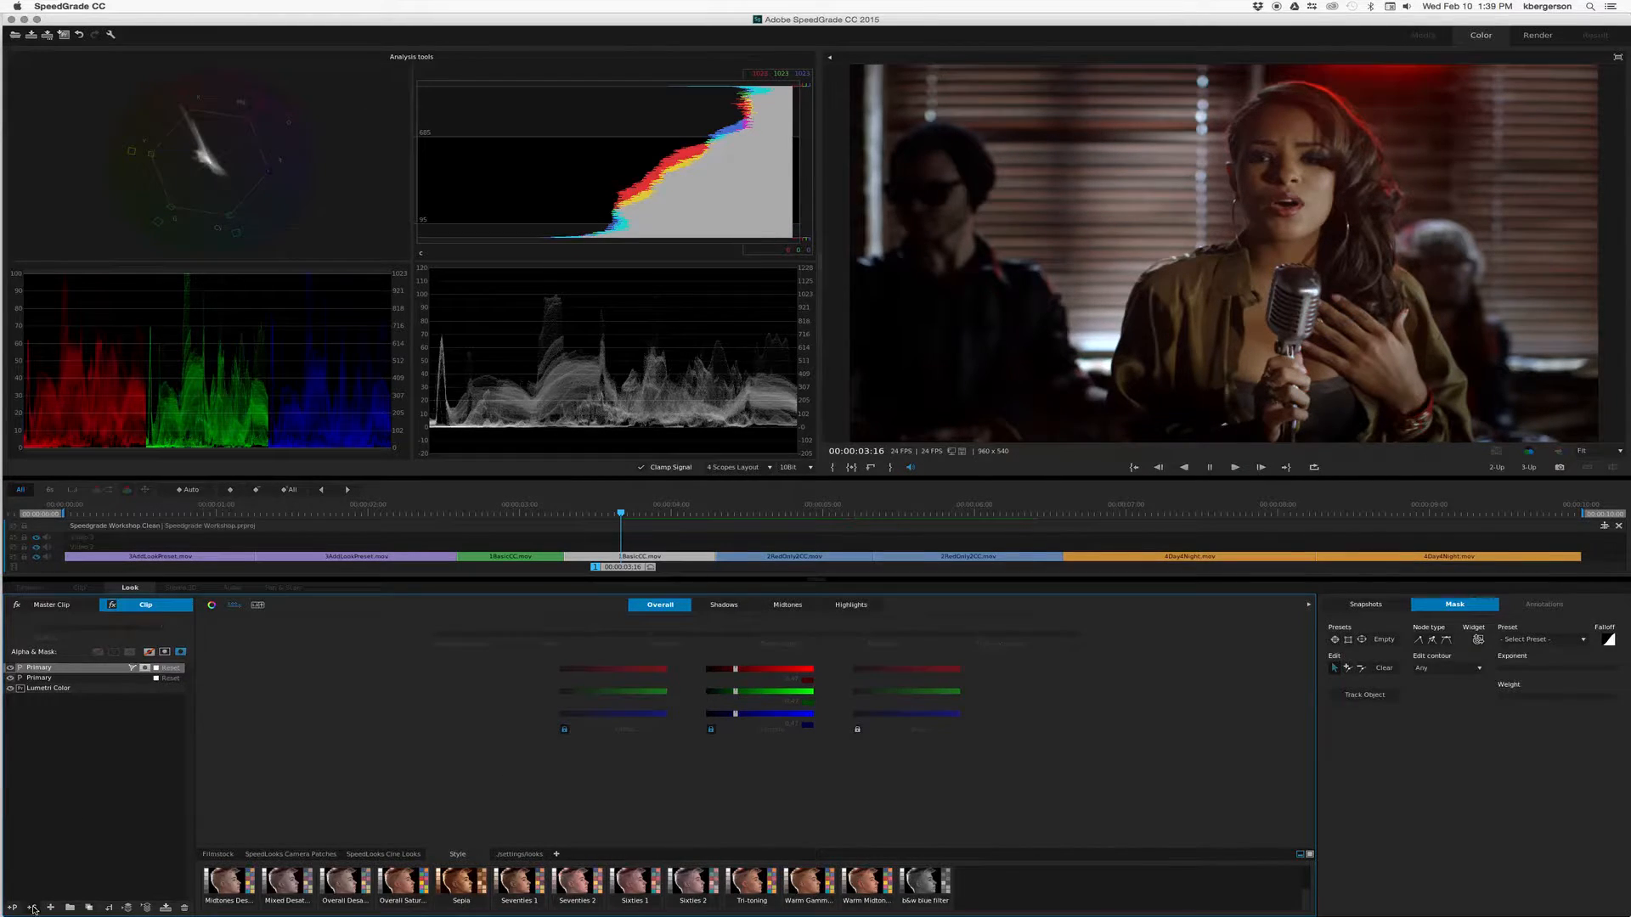
# - Add a Secondary layer keyed on the red light above the singer and set its Gray-out to White/Black
pyautogui.click(32, 908)
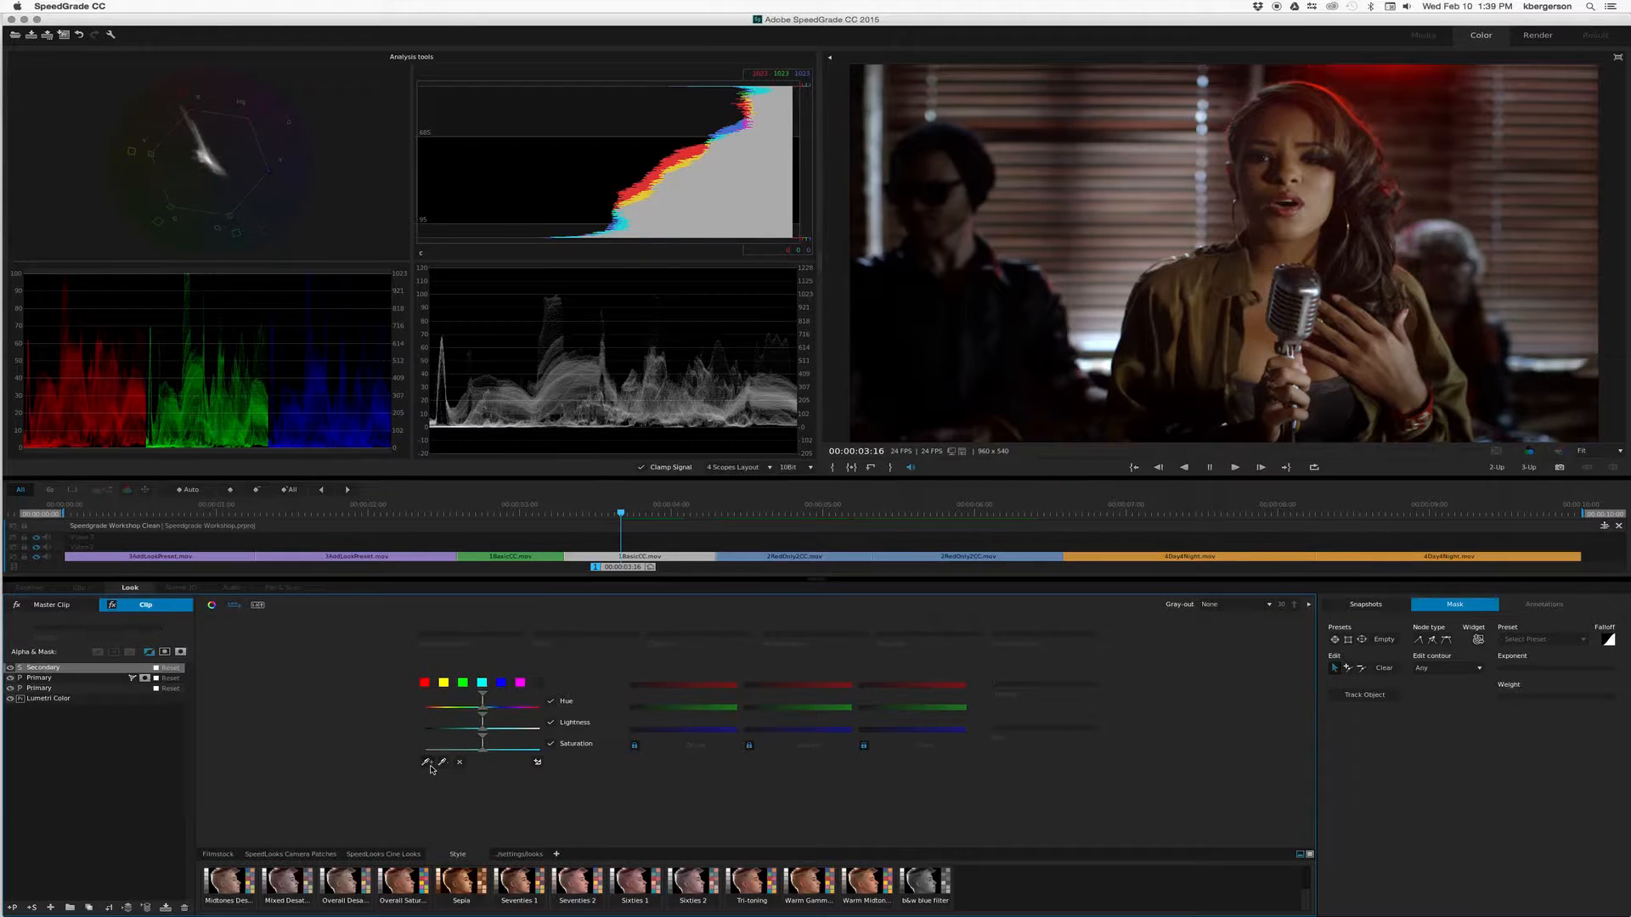
pyautogui.click(426, 763)
pyautogui.moveTo(1409, 68)
pyautogui.mouseDown()
pyautogui.moveTo(1342, 66)
pyautogui.moveTo(1380, 86)
pyautogui.moveTo(1401, 68)
pyautogui.moveTo(1331, 70)
pyautogui.moveTo(1429, 69)
pyautogui.moveTo(1333, 74)
pyautogui.moveTo(1416, 79)
pyautogui.moveTo(1393, 84)
pyautogui.mouseUp()
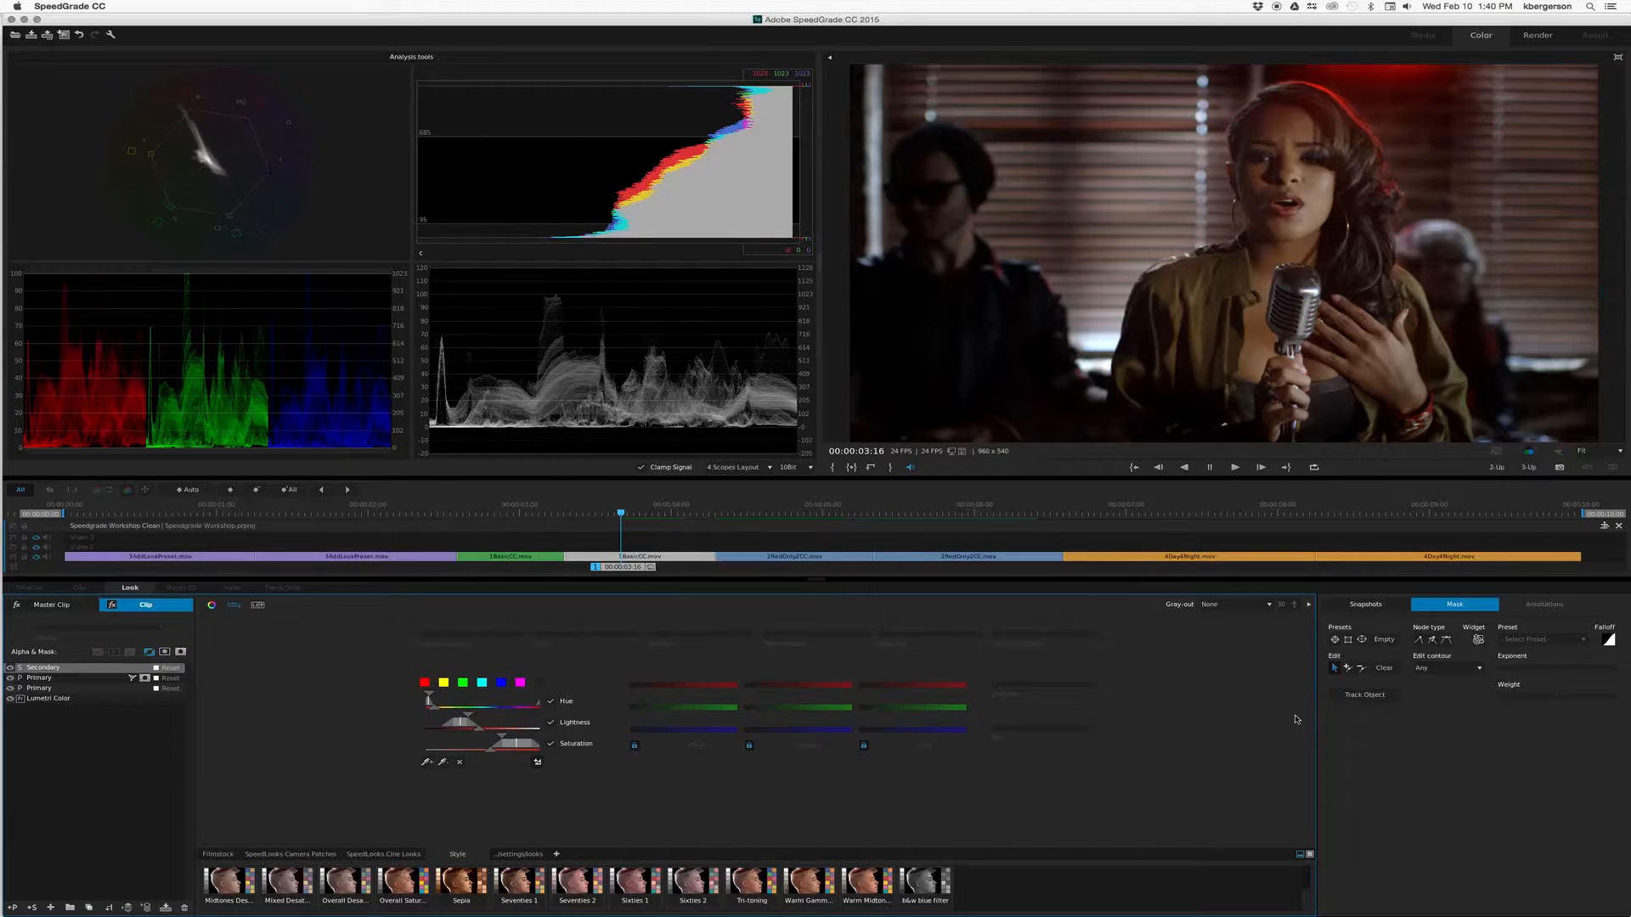
pyautogui.click(1236, 604)
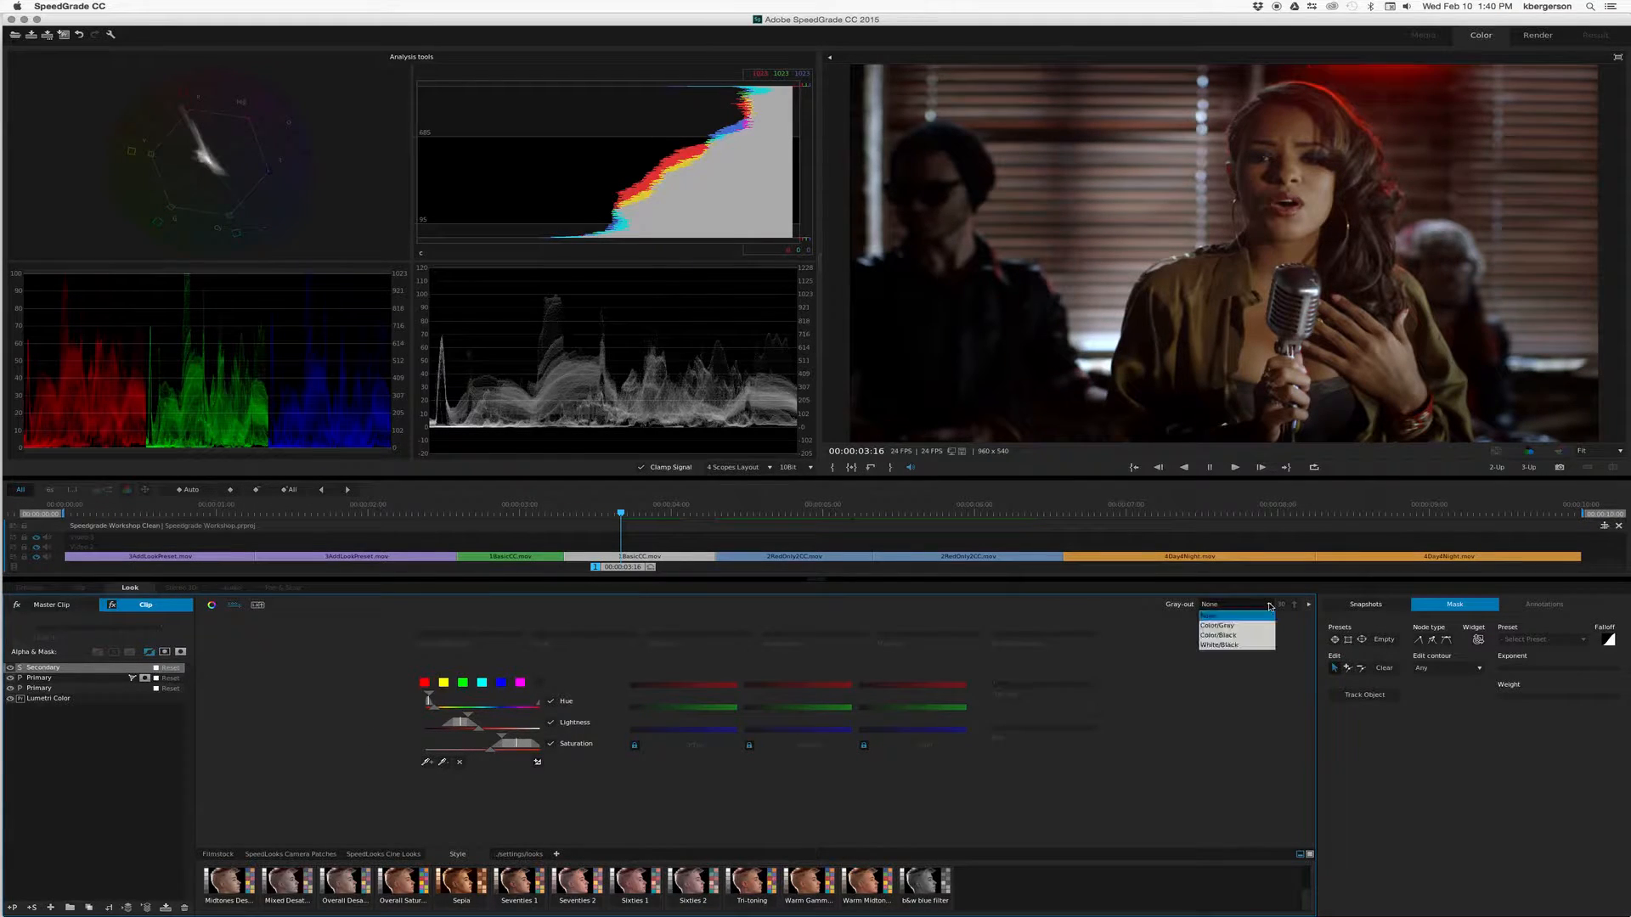
pyautogui.click(1239, 646)
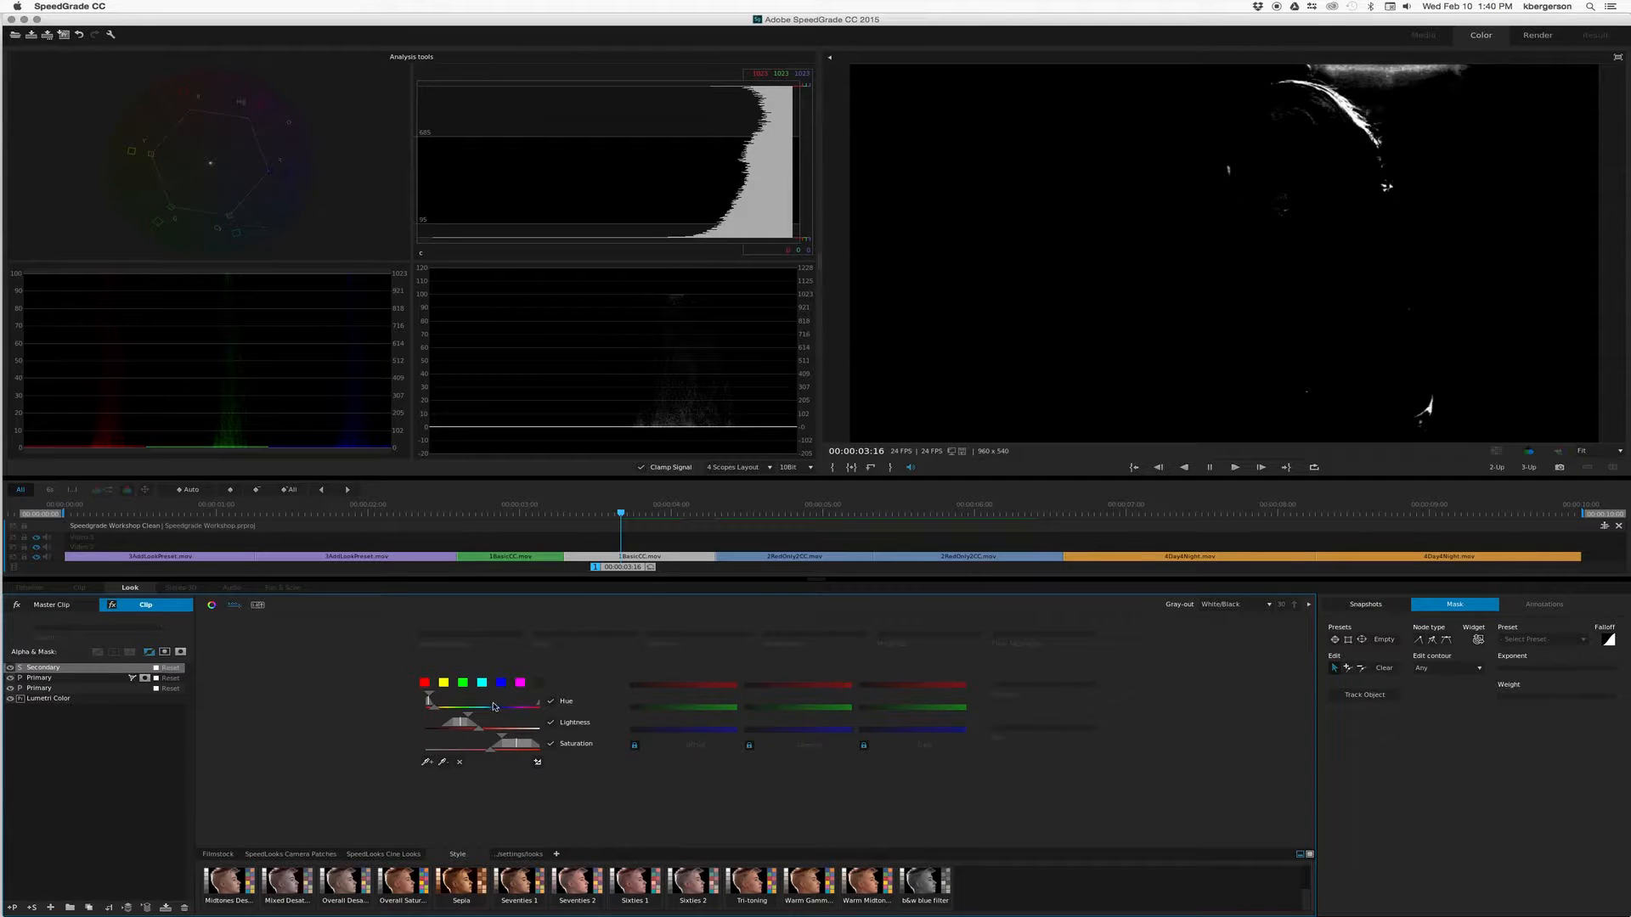
# - Narrow the Secondary layer's saturation range toward the strongest reds, comparing the key with the image by toggling the layer
pyautogui.moveTo(470, 724); pyautogui.dragTo(508, 739)
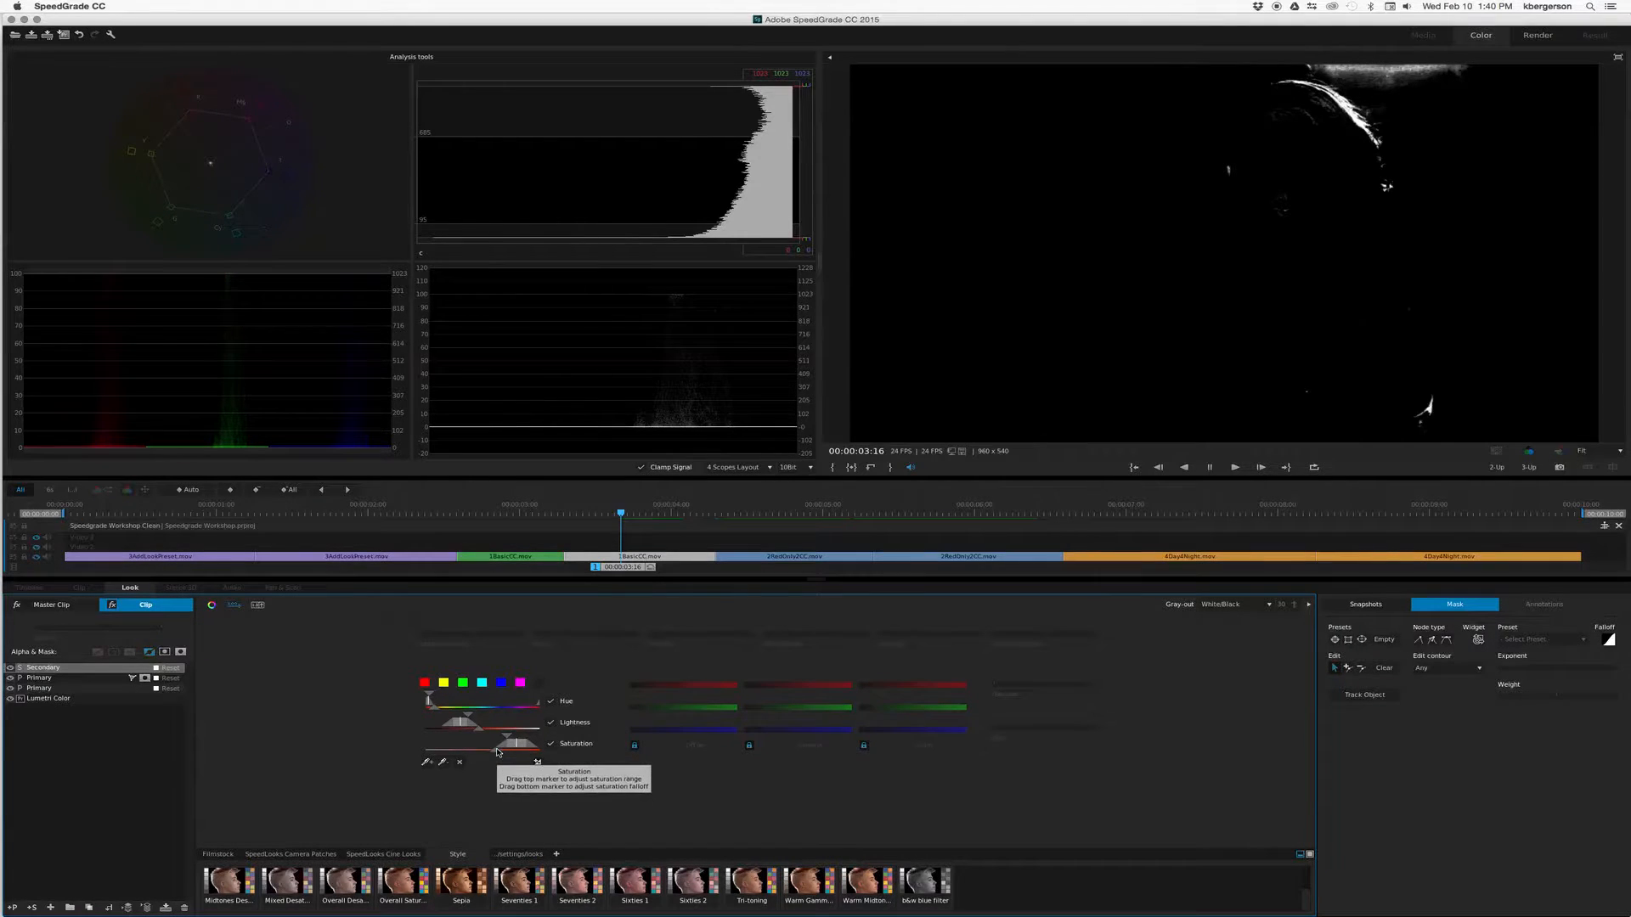
pyautogui.moveTo(511, 745); pyautogui.dragTo(528, 747)
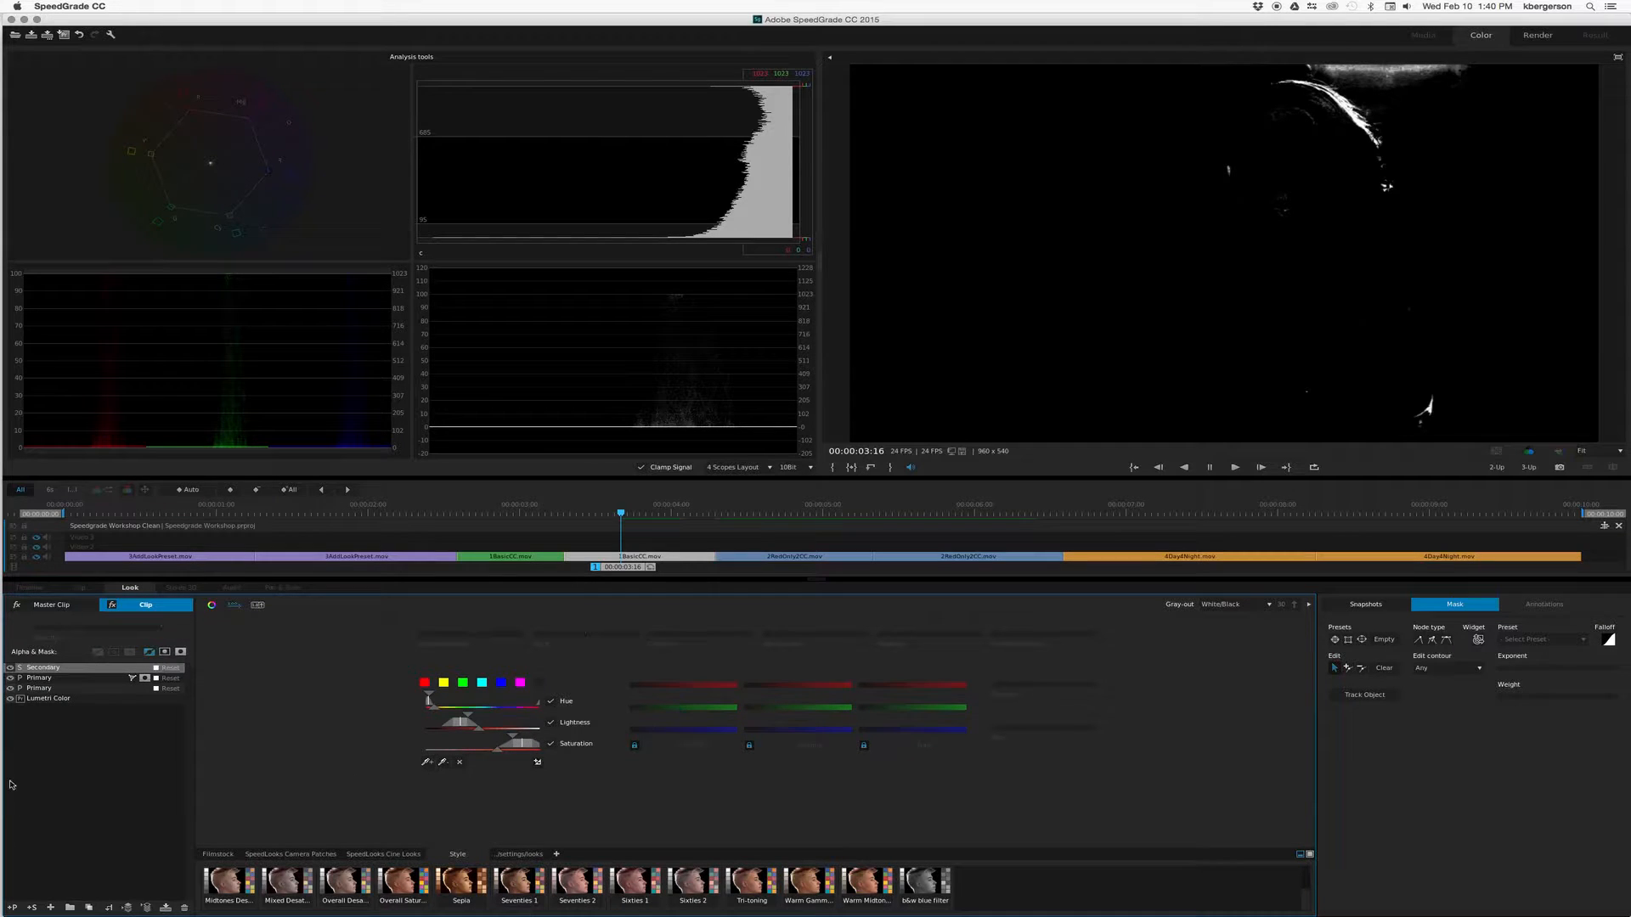
pyautogui.click(10, 669)
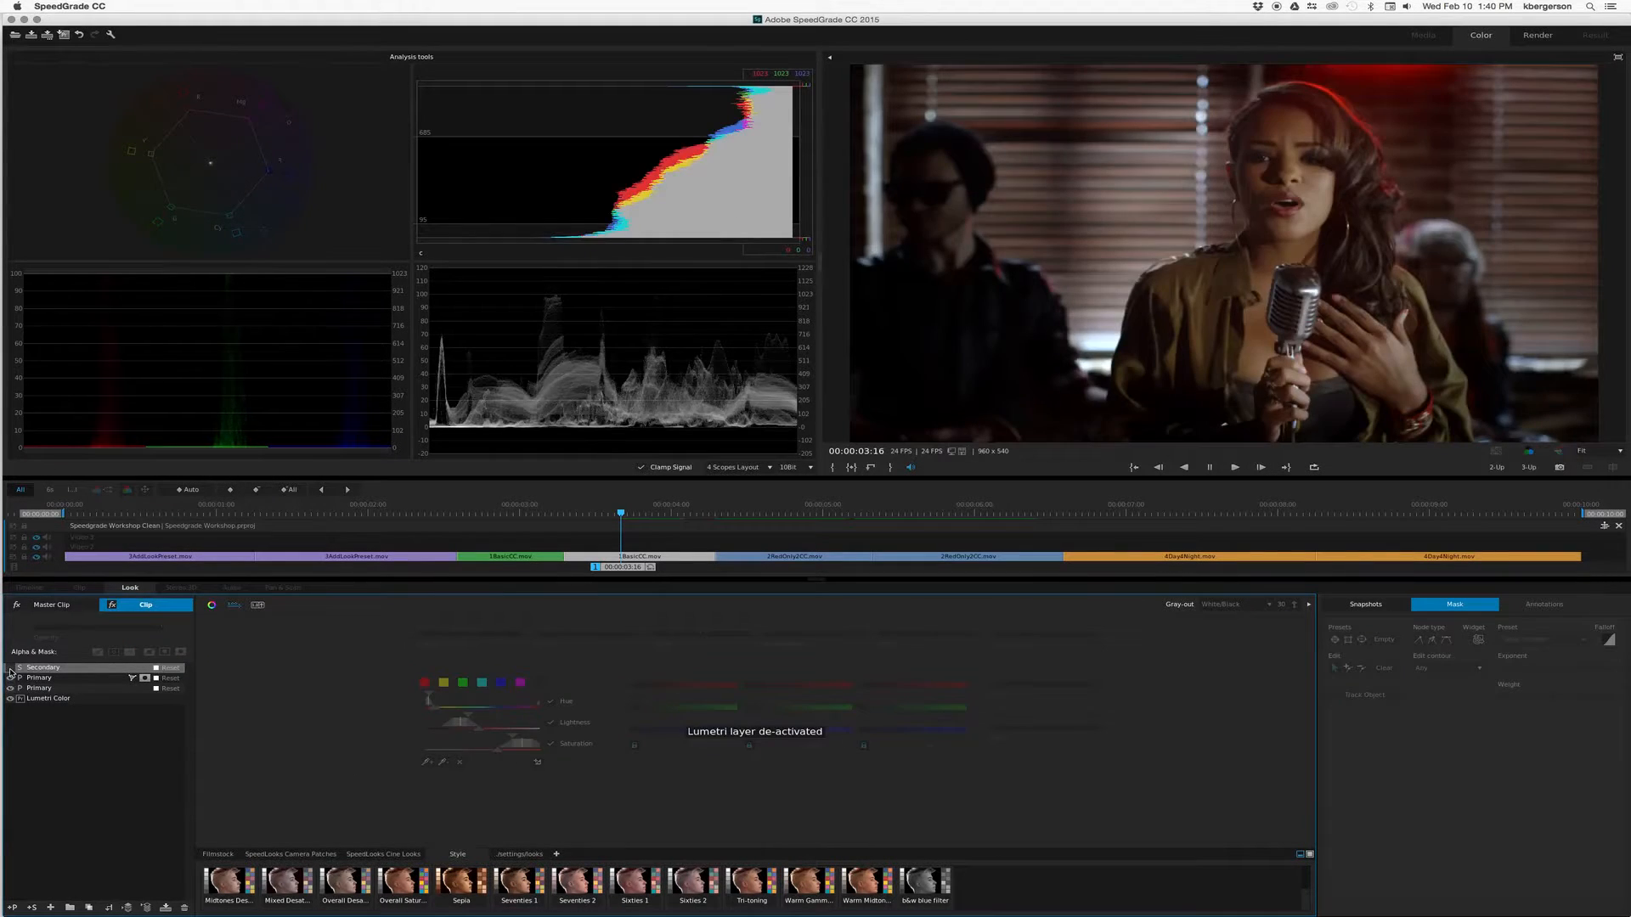
pyautogui.click(10, 670)
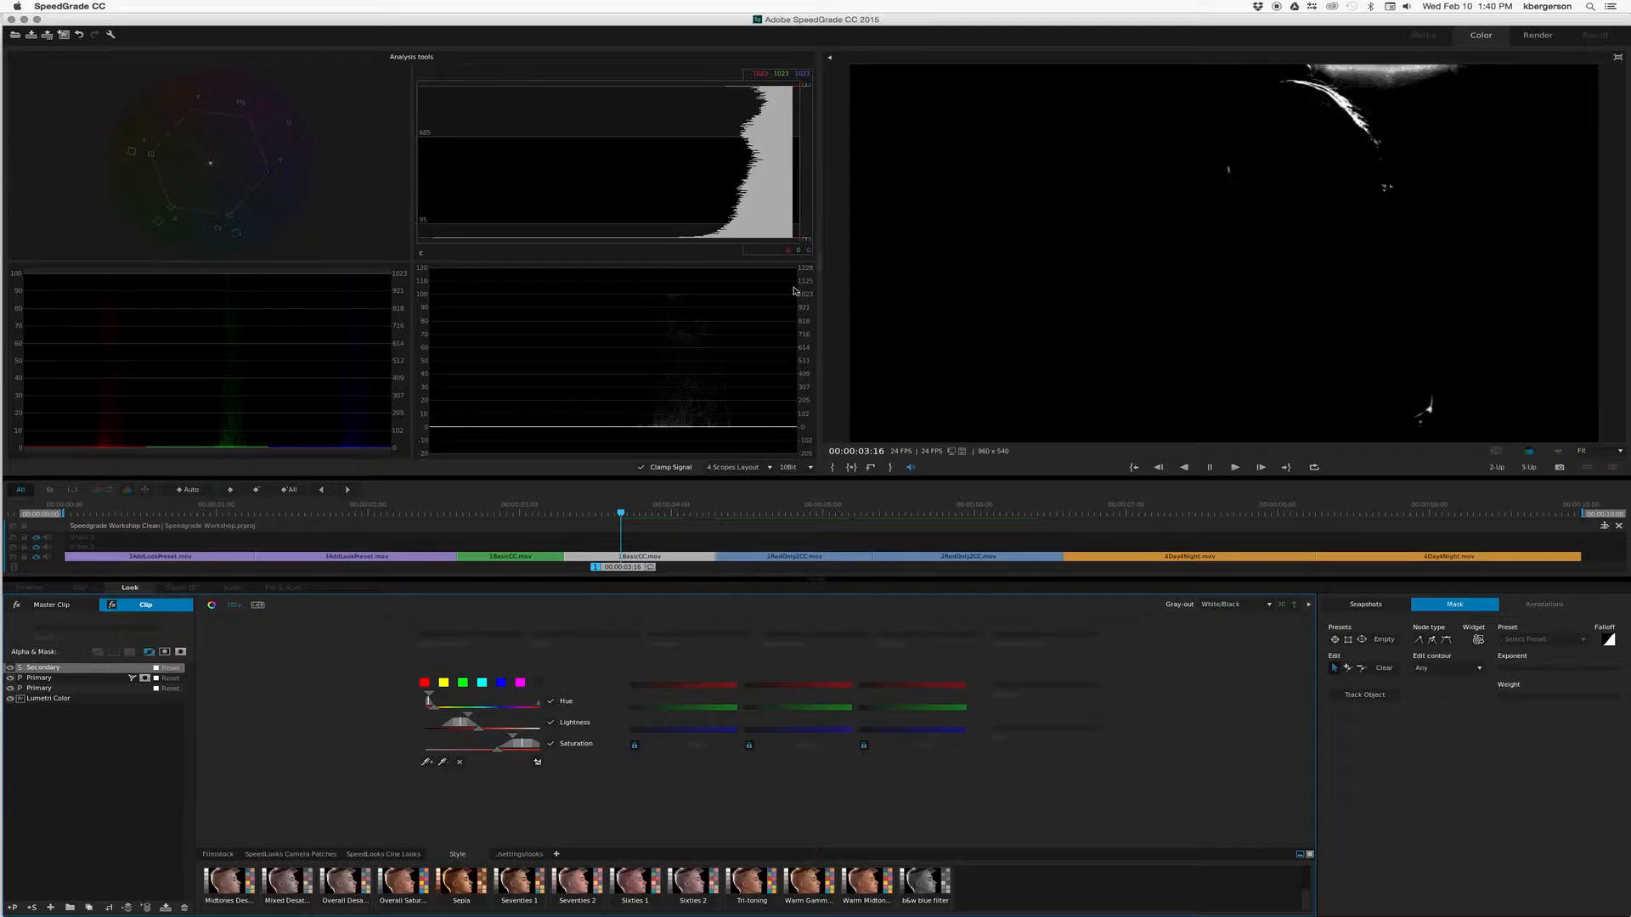
pyautogui.click(10, 668)
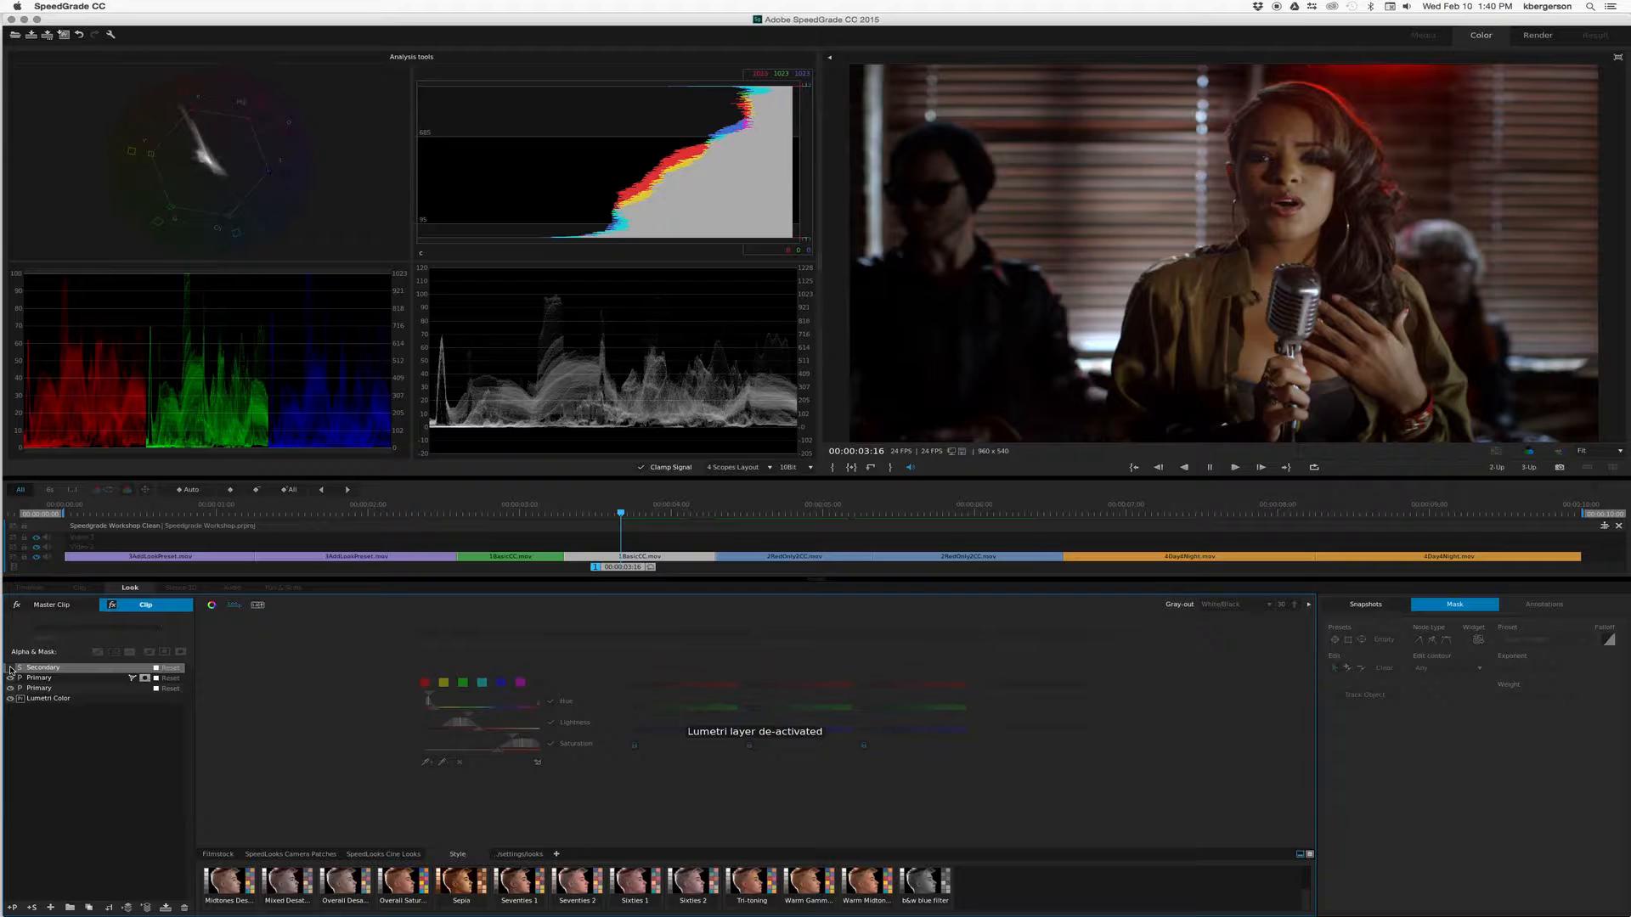
# - Switch the singer clip's Secondary layer back on and set its Gray-out to None
pyautogui.click(10, 668)
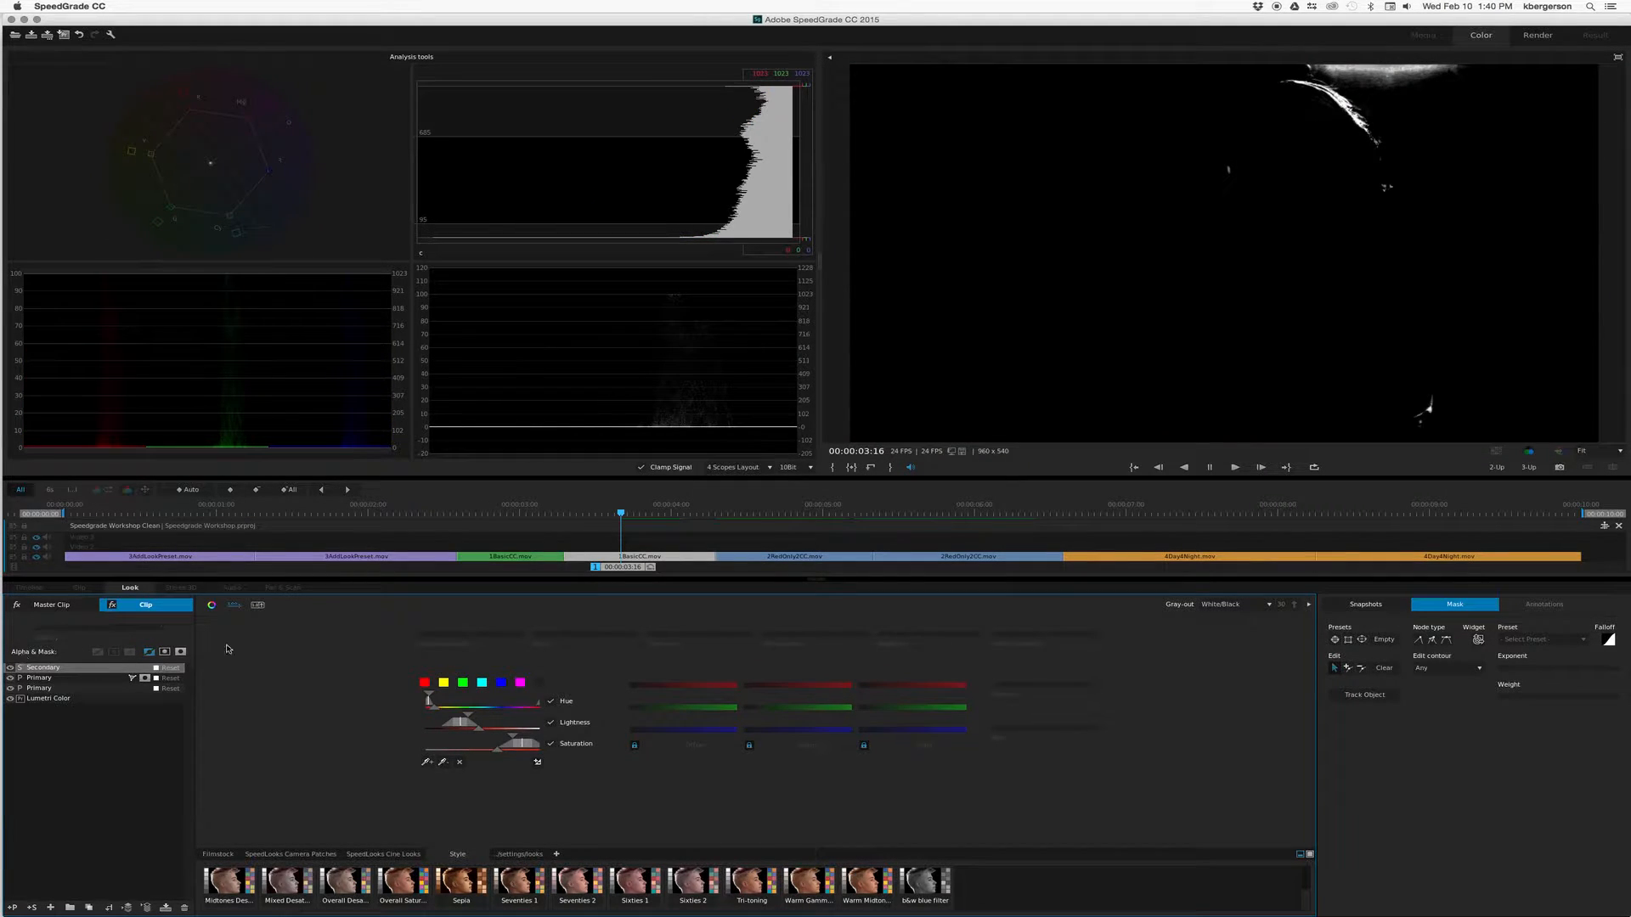
pyautogui.click(1268, 605)
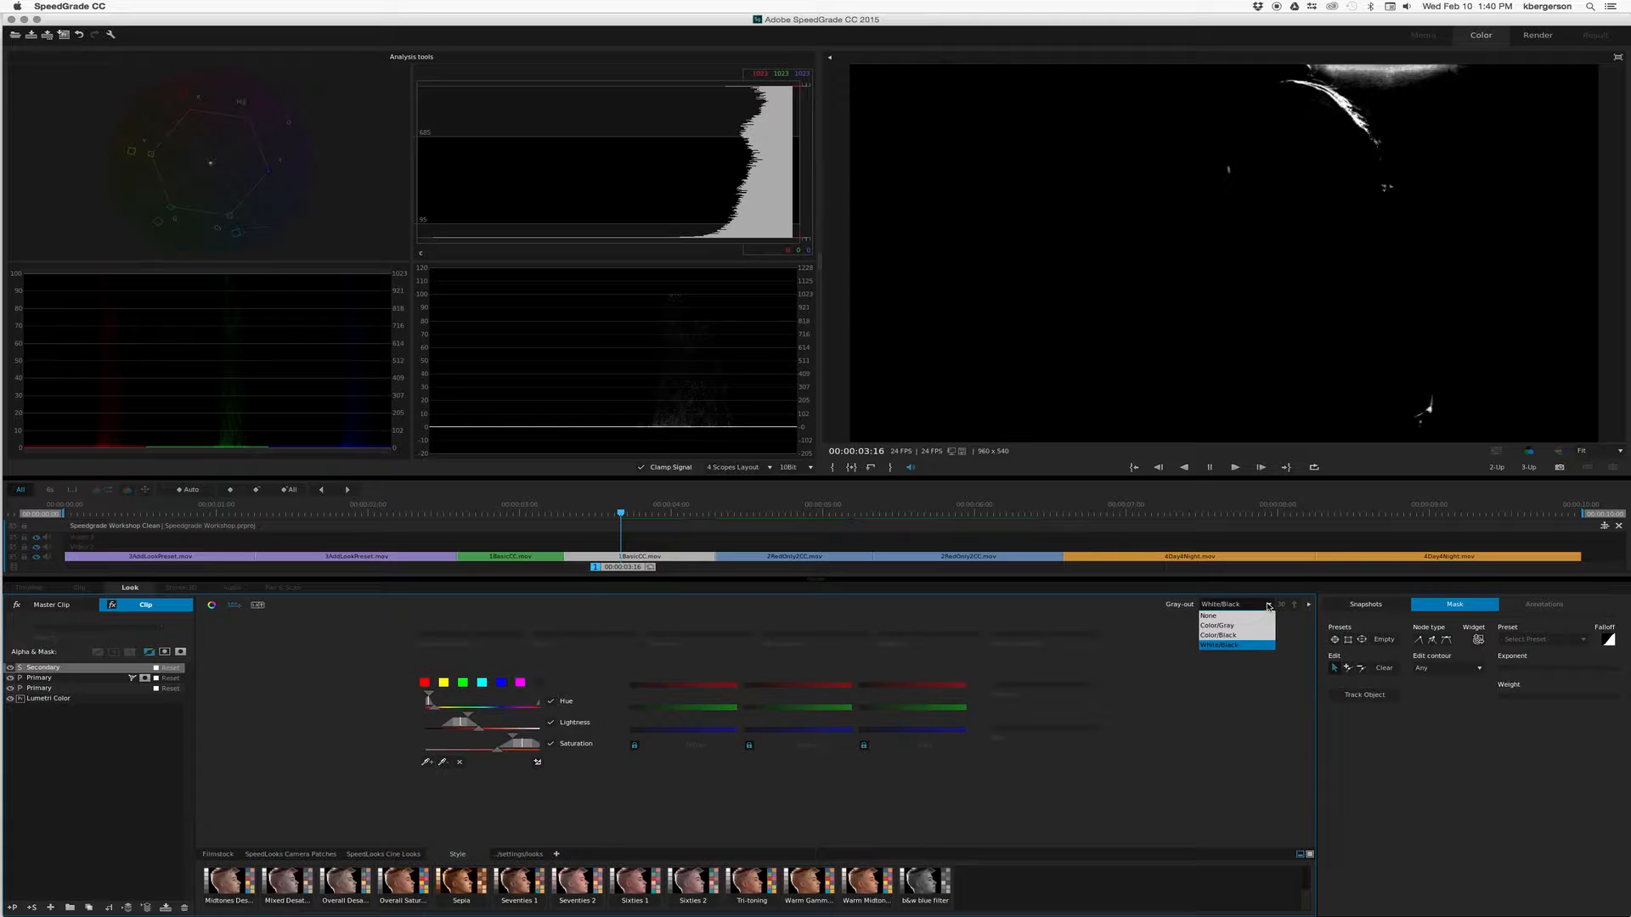
pyautogui.click(1233, 617)
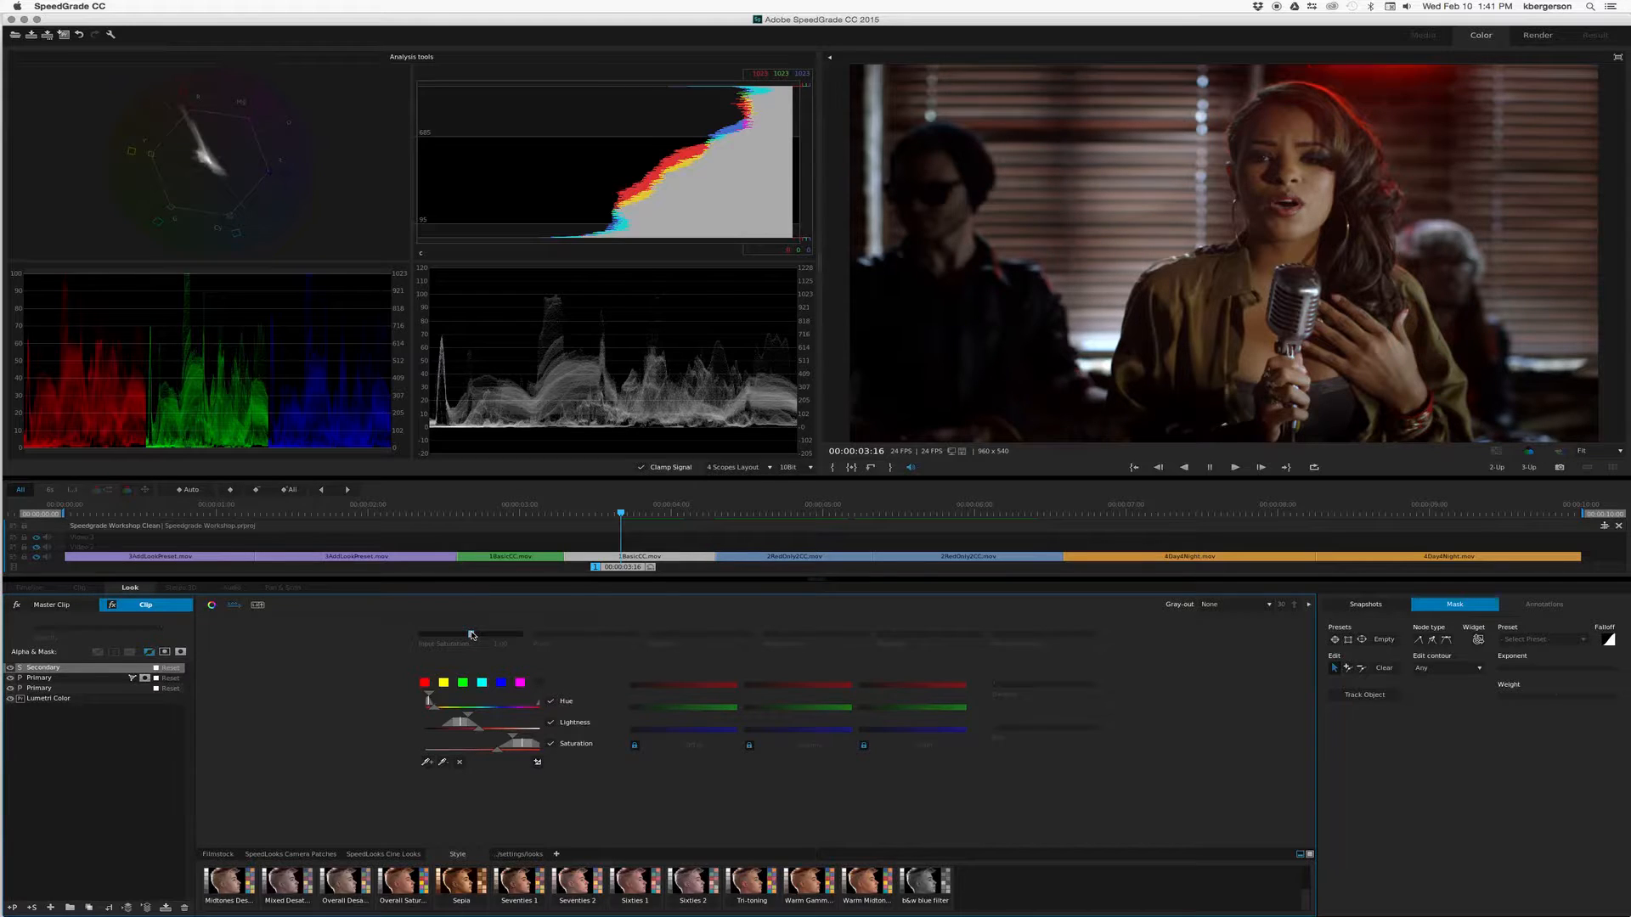
# - Try lowering the Secondary layer's Input Saturation on the red light, comparing the image with the layer off and on
pyautogui.moveTo(471, 634)
pyautogui.mouseDown()
pyautogui.moveTo(445, 635)
pyautogui.moveTo(472, 634)
pyautogui.mouseUp()
pyautogui.click(11, 670)
pyautogui.click(11, 668)
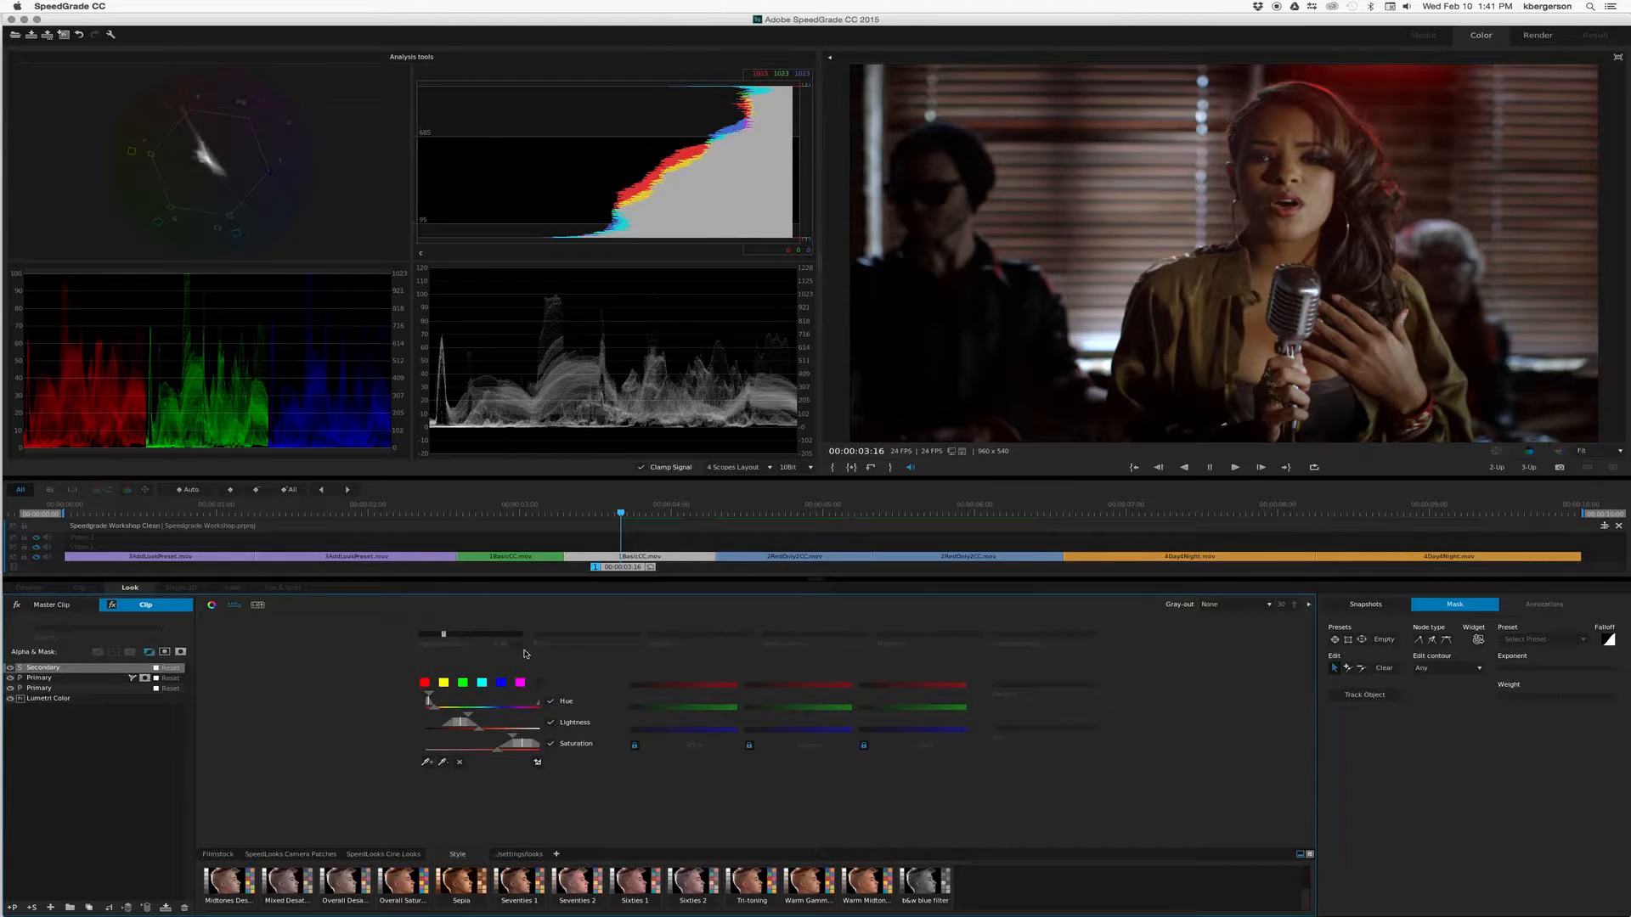
# - Reduce the Secondary layer's Final Saturation moderately to mute the red light, toggling the layer to compare
pyautogui.moveTo(1044, 637); pyautogui.dragTo(1014, 635)
pyautogui.click(10, 669)
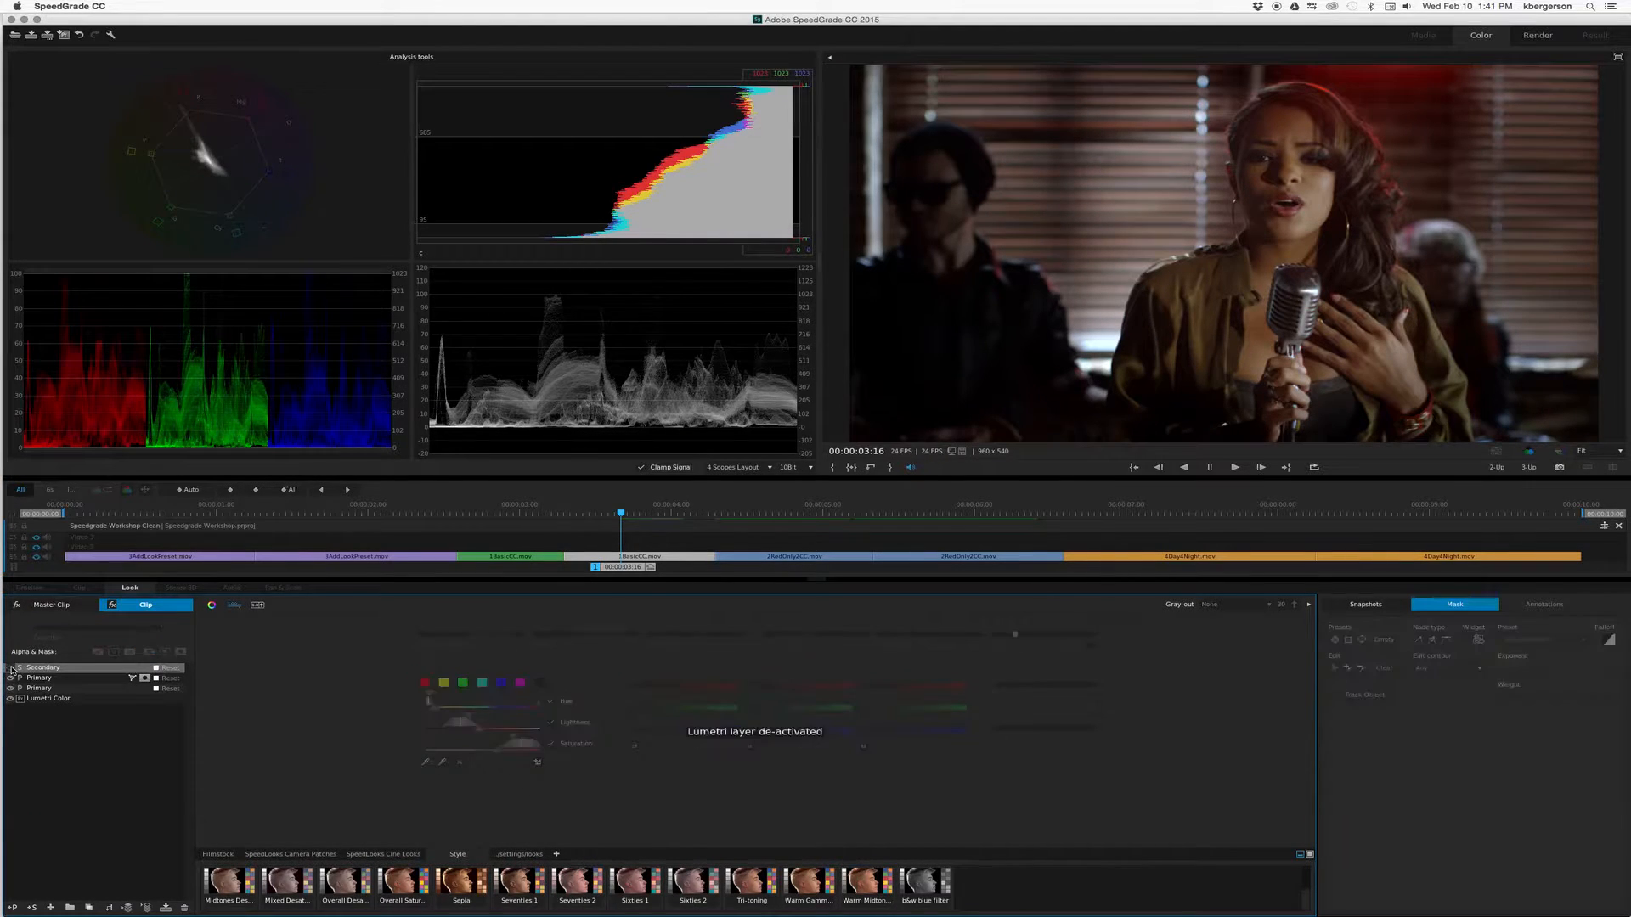
pyautogui.click(10, 668)
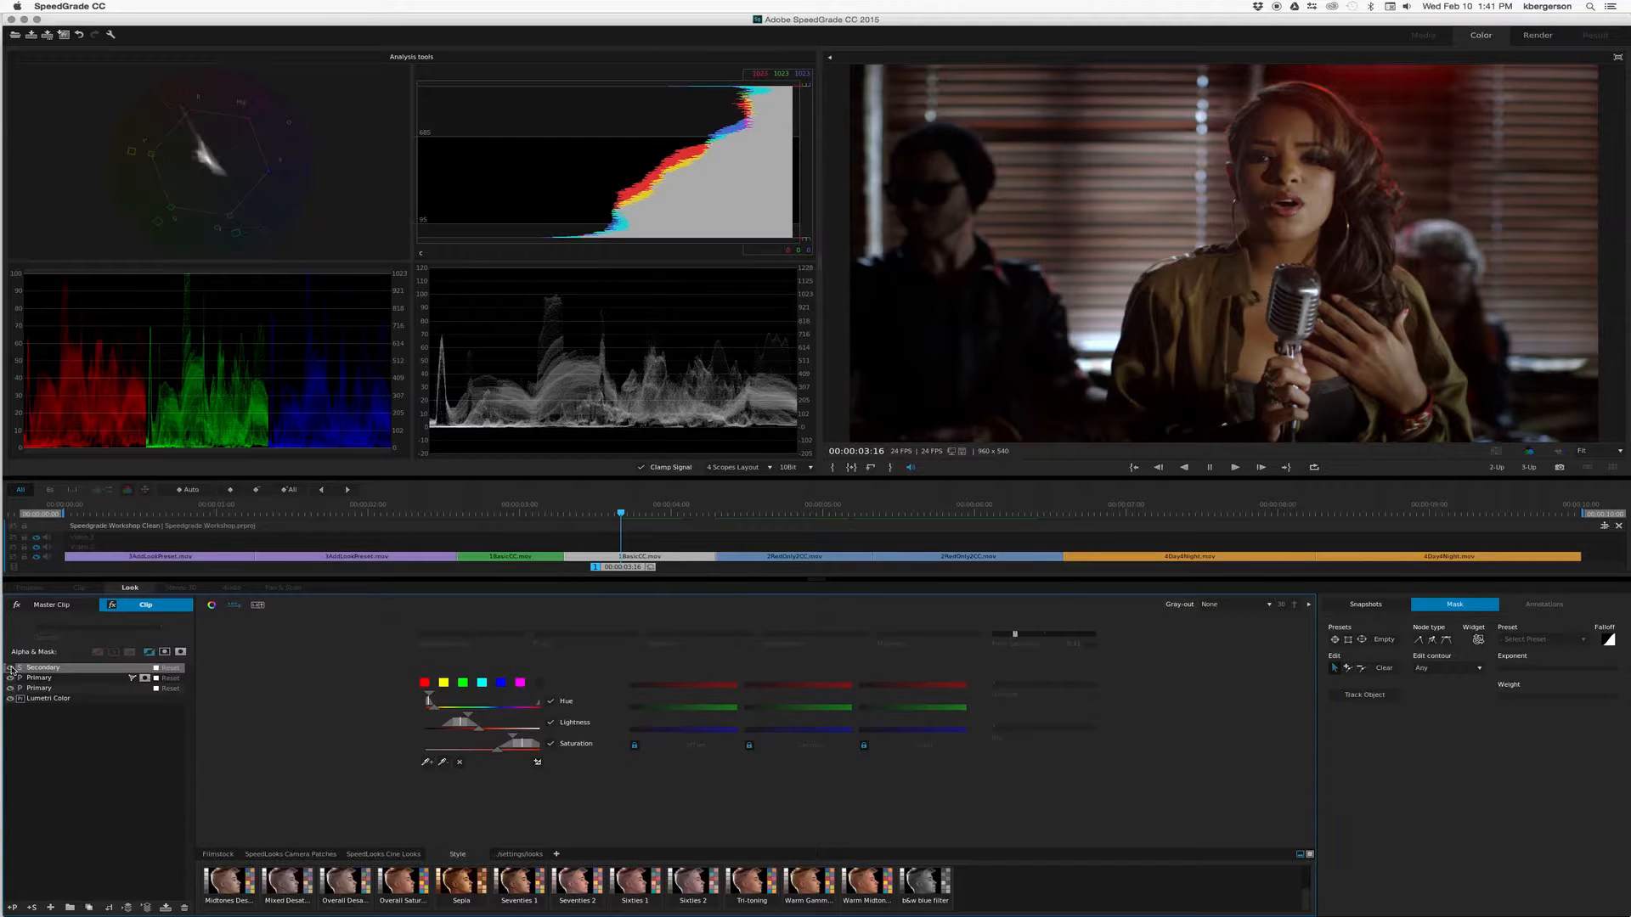
pyautogui.click(10, 668)
pyautogui.moveTo(1015, 636)
pyautogui.moveTo(1017, 634); pyautogui.dragTo(1021, 634)
pyautogui.click(11, 668)
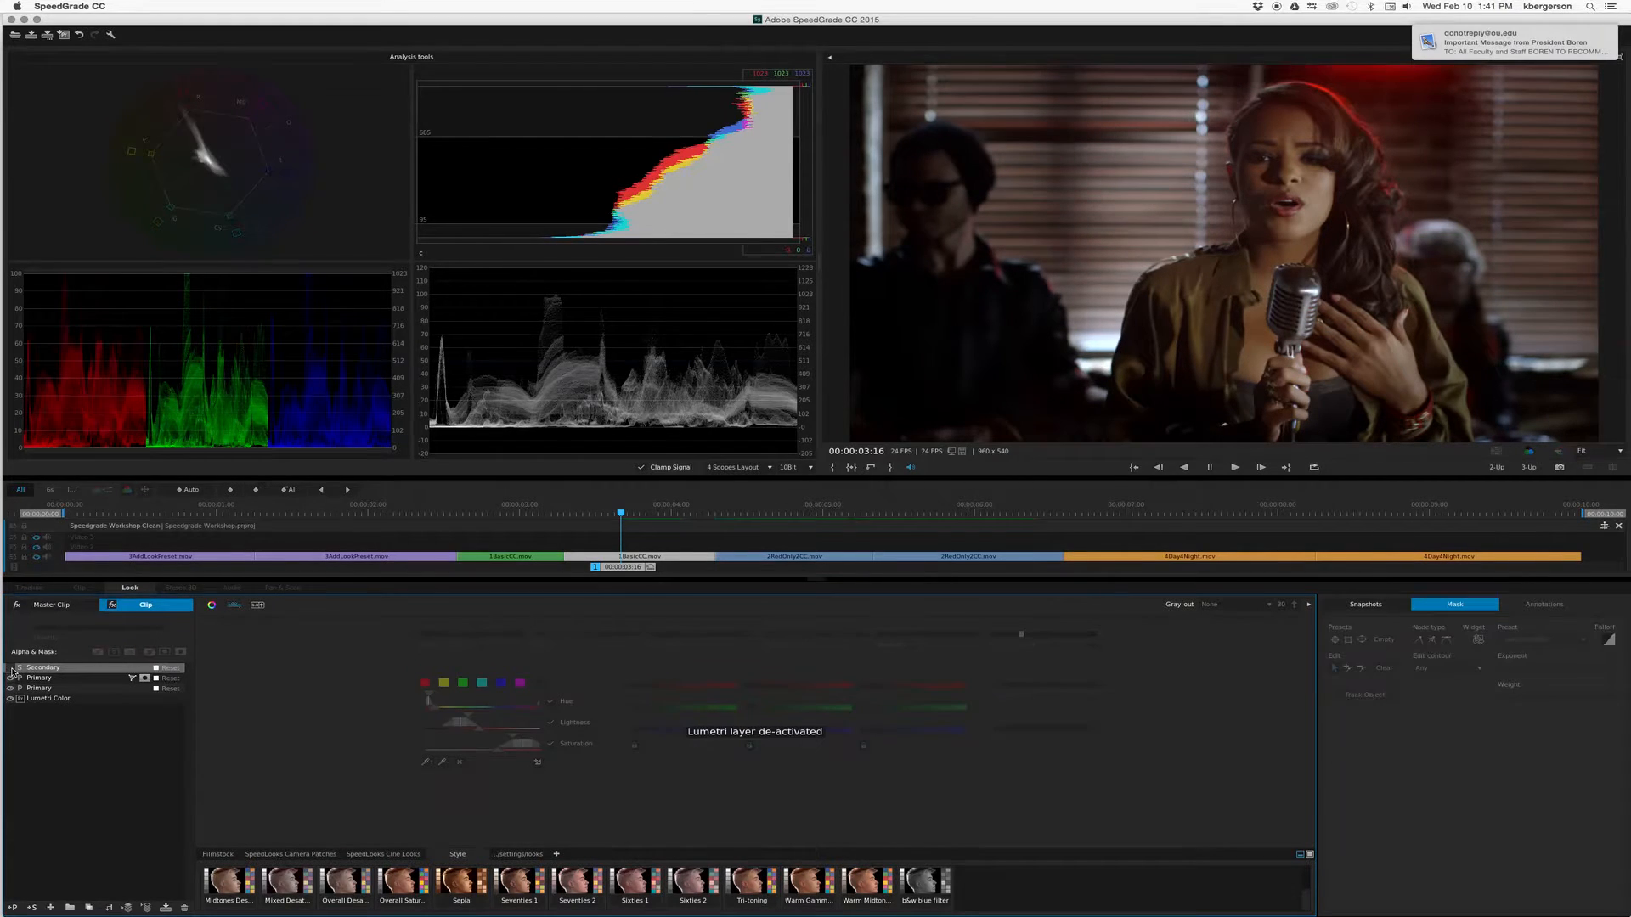
pyautogui.click(12, 668)
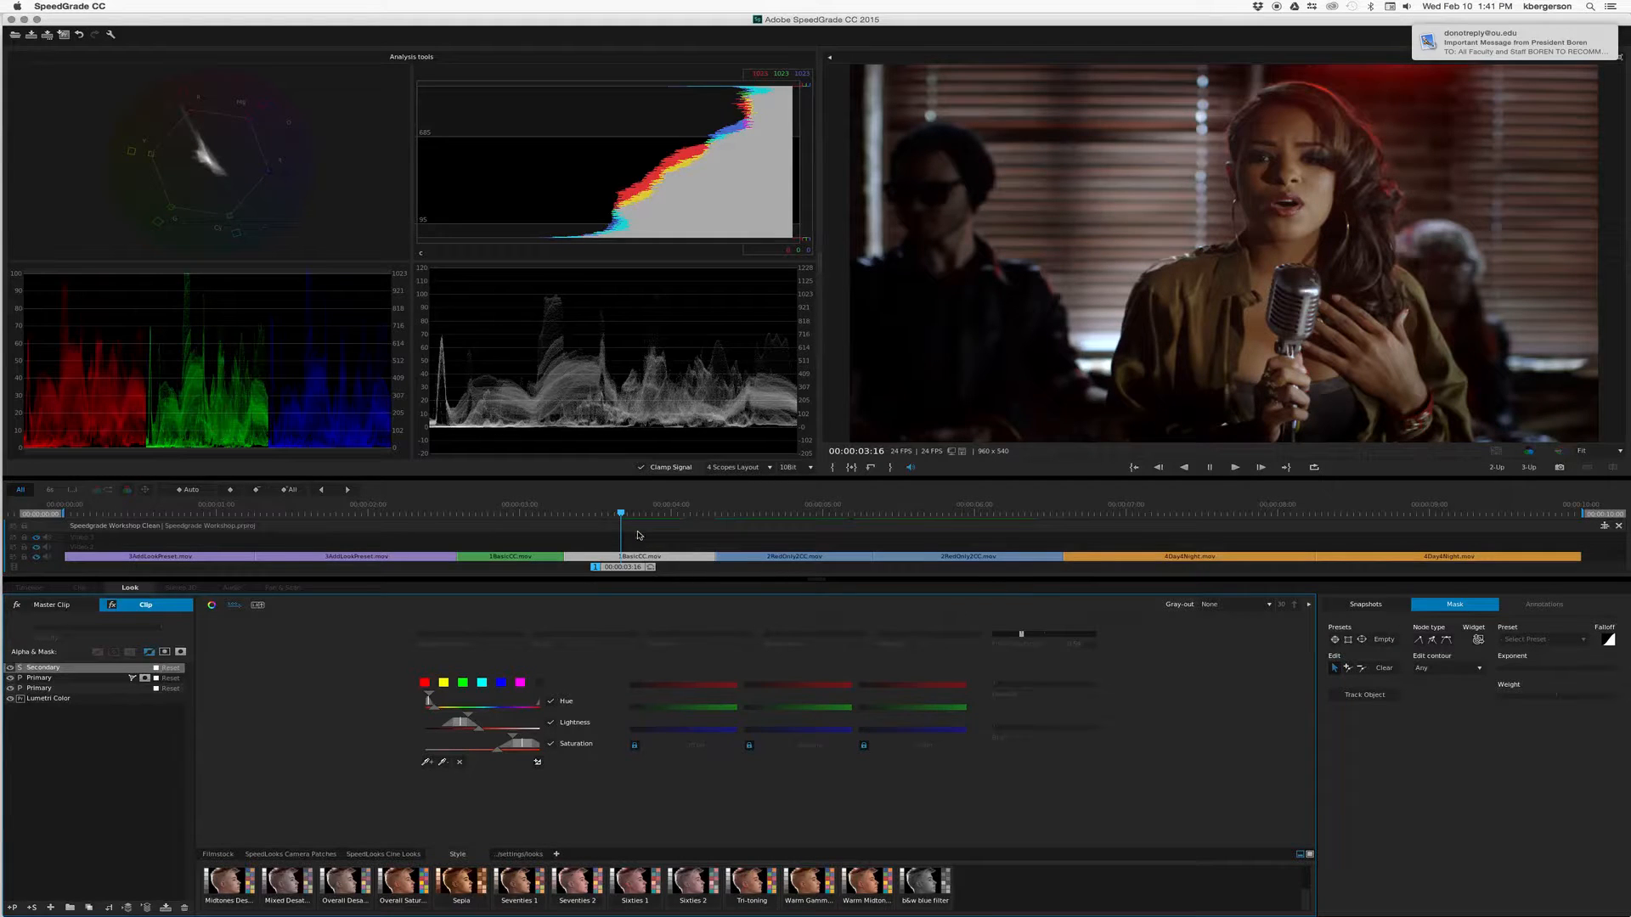
# - Go to the orange-tie clip at 00:00:05:22 and slightly raise its Primary layer's overall Contrast, comparing with the layer off
pyautogui.moveTo(621, 515); pyautogui.dragTo(963, 519)
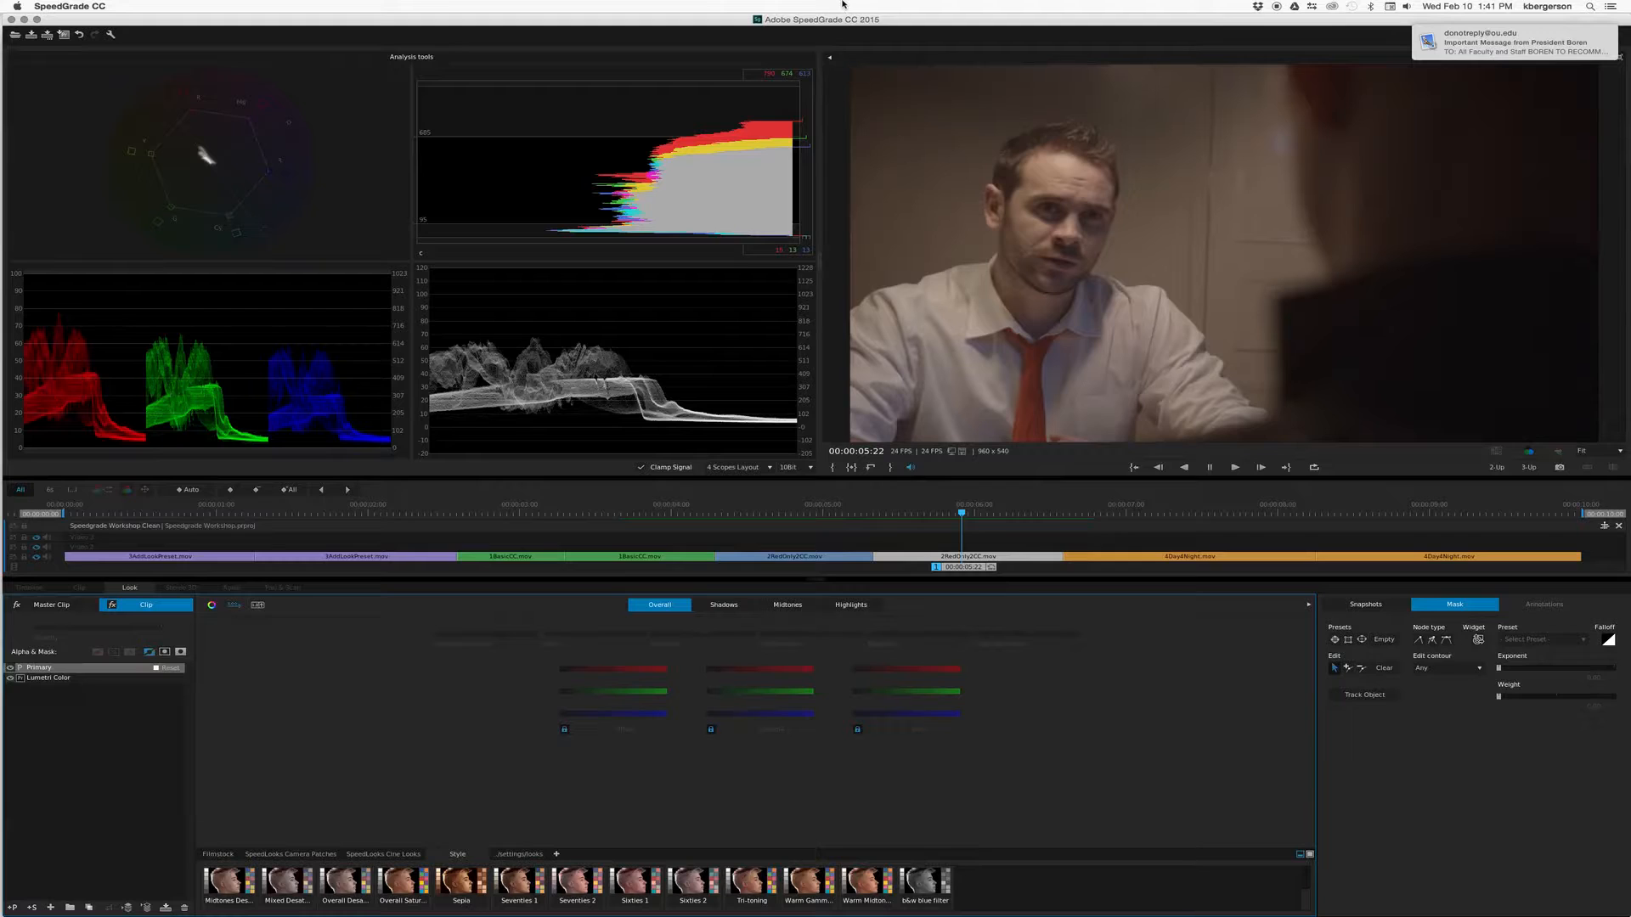
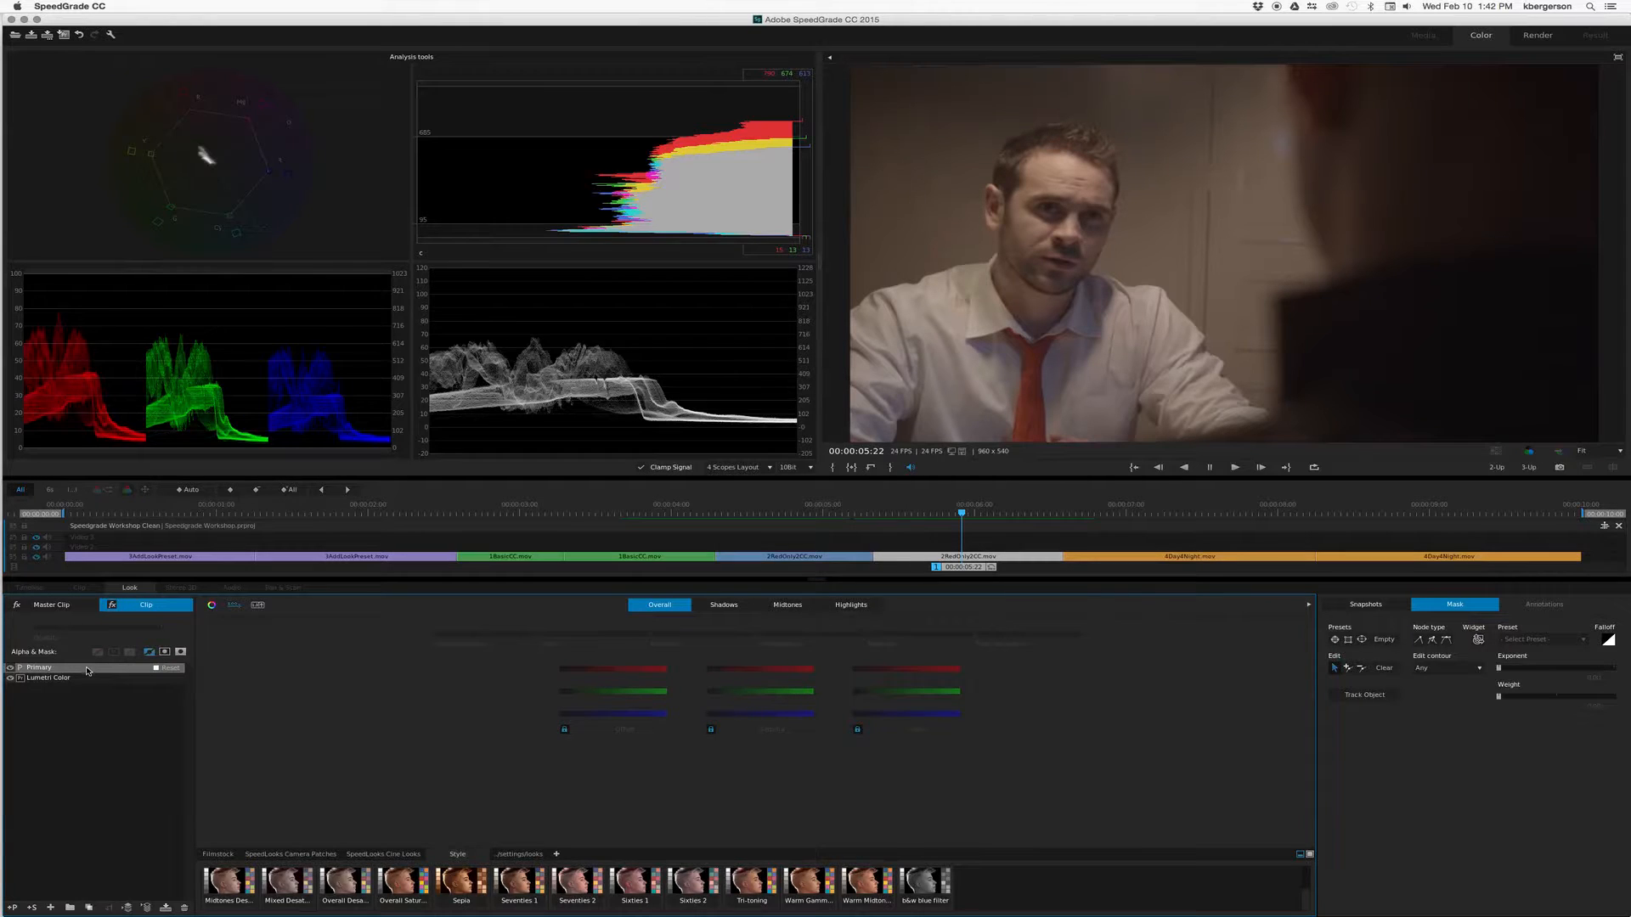
pyautogui.moveTo(703, 633)
pyautogui.moveTo(703, 633); pyautogui.dragTo(714, 633)
pyautogui.click(11, 667)
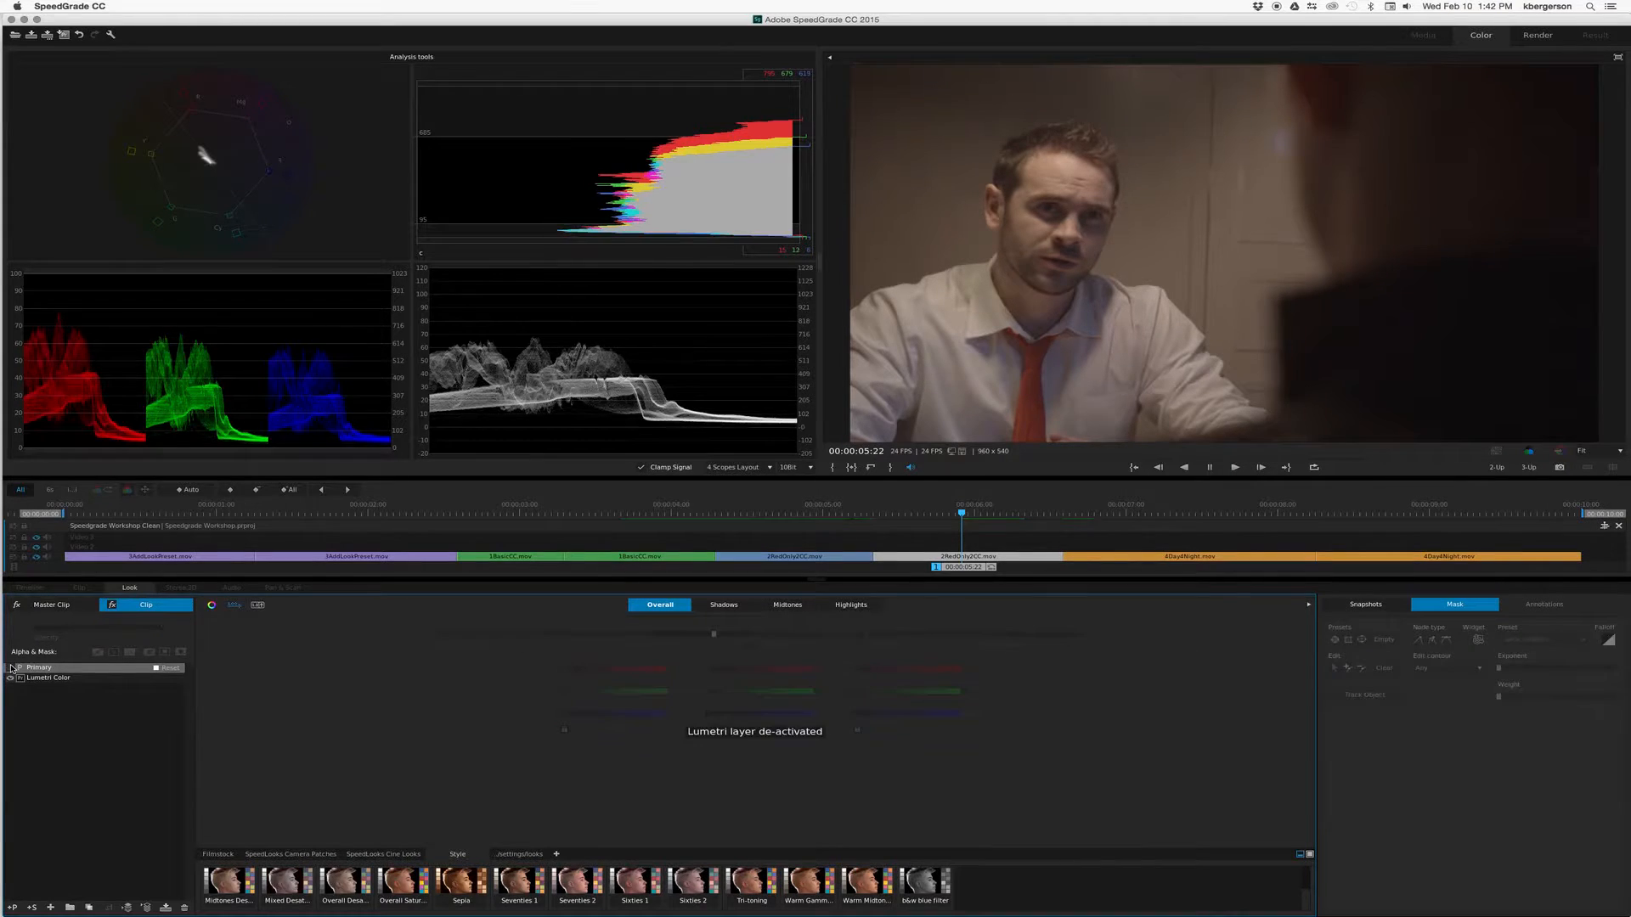
pyautogui.click(11, 668)
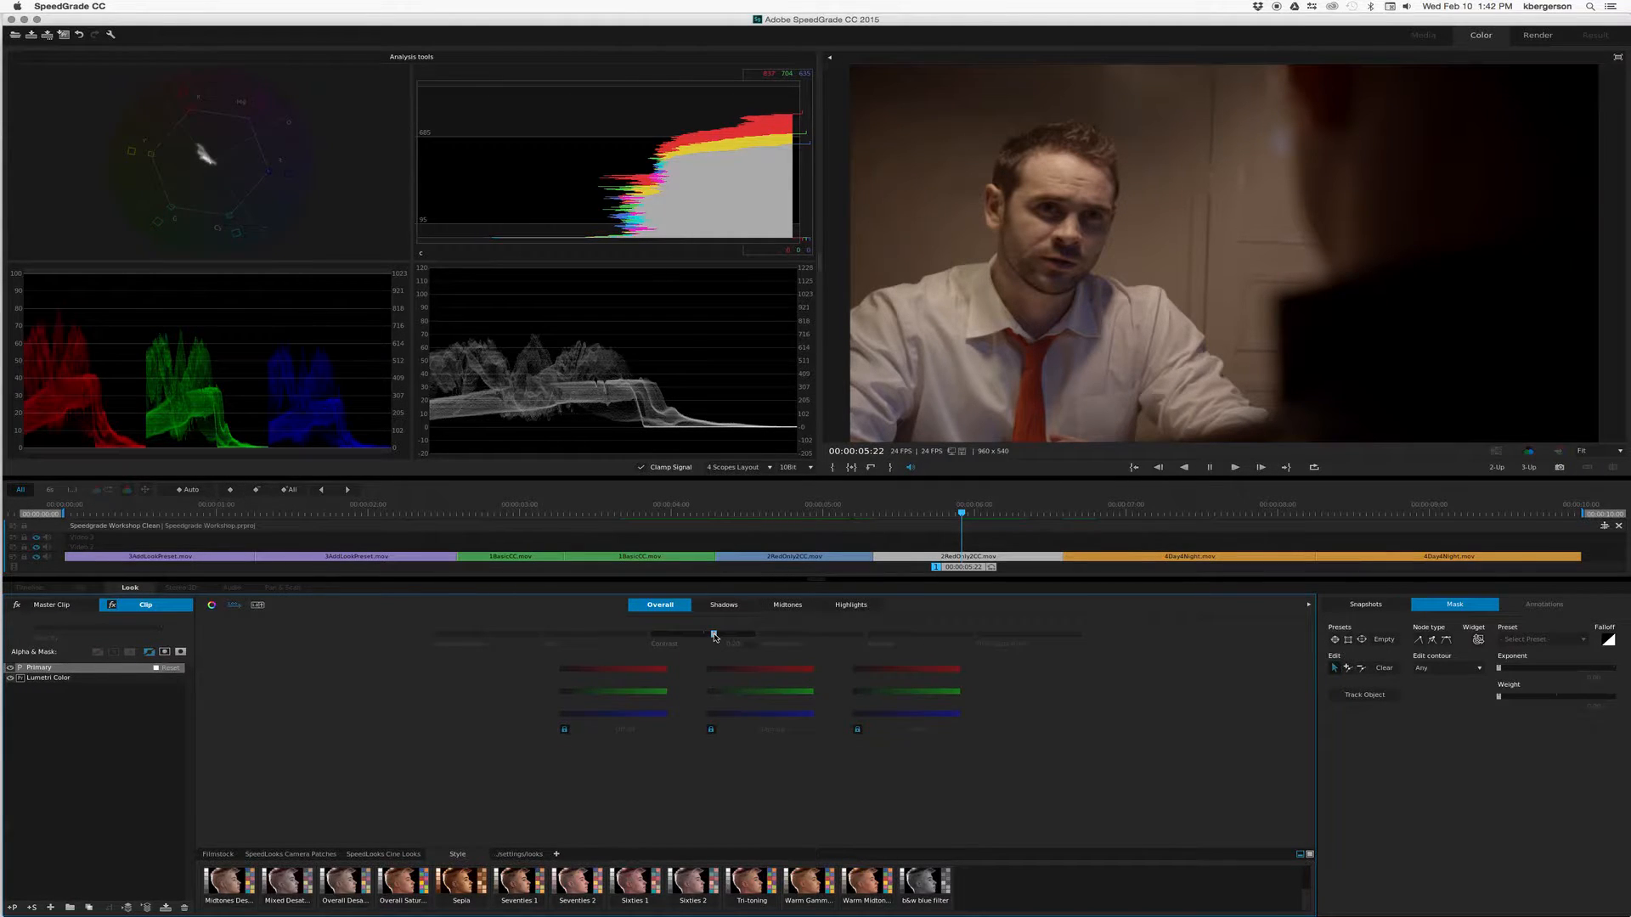
pyautogui.moveTo(714, 635); pyautogui.dragTo(713, 635)
pyautogui.moveTo(712, 633); pyautogui.dragTo(711, 634)
pyautogui.click(11, 670)
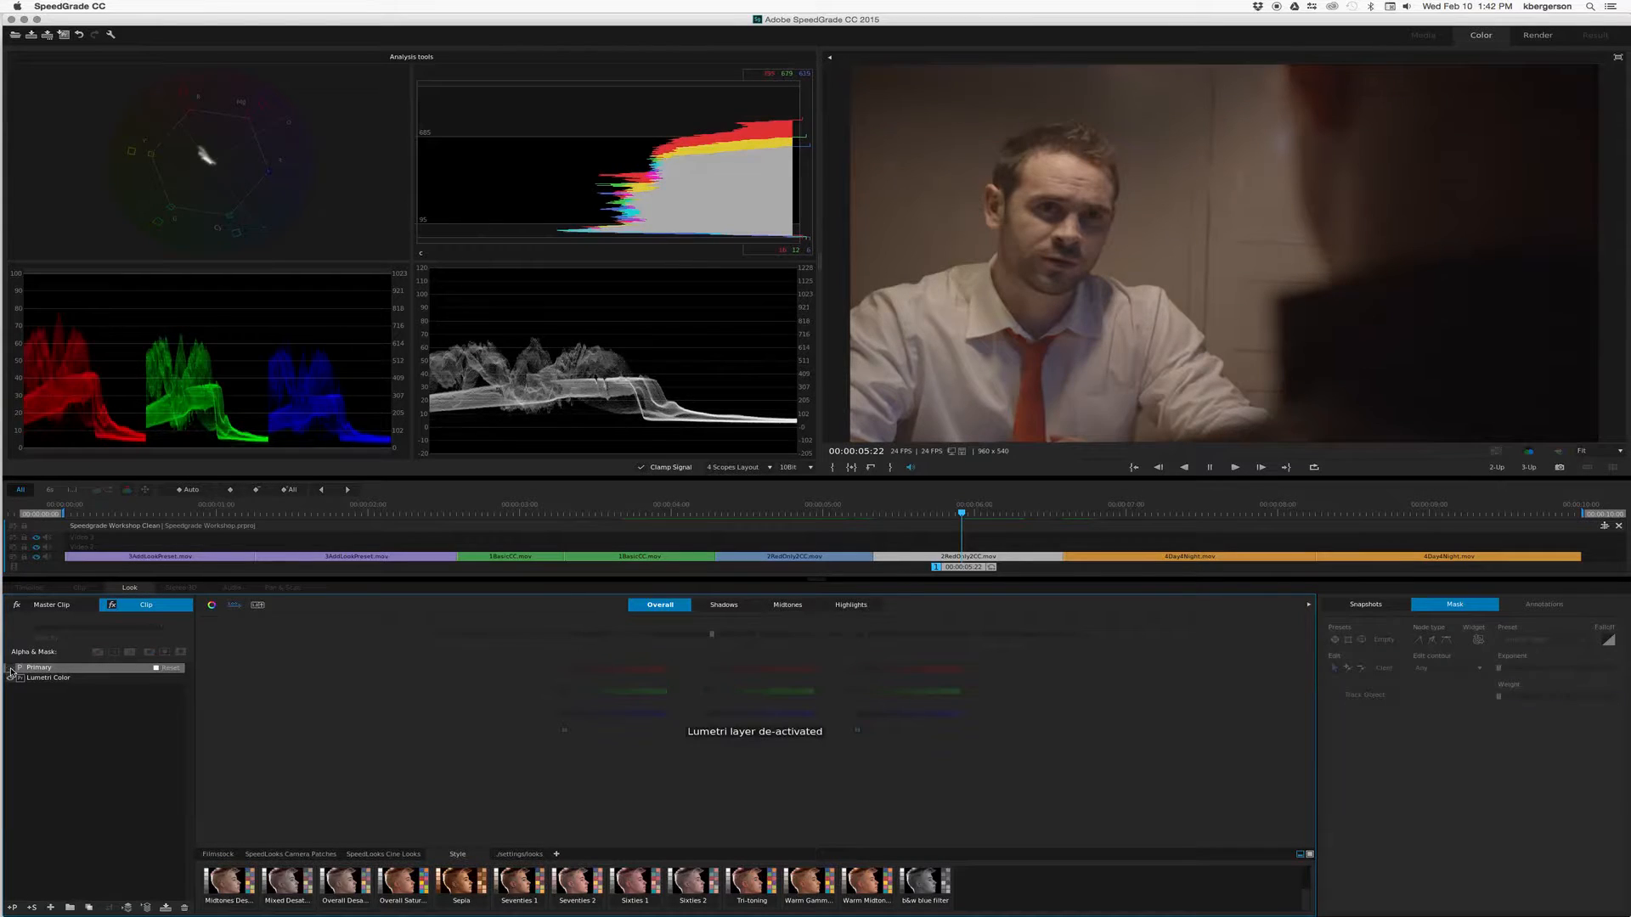
pyautogui.click(11, 670)
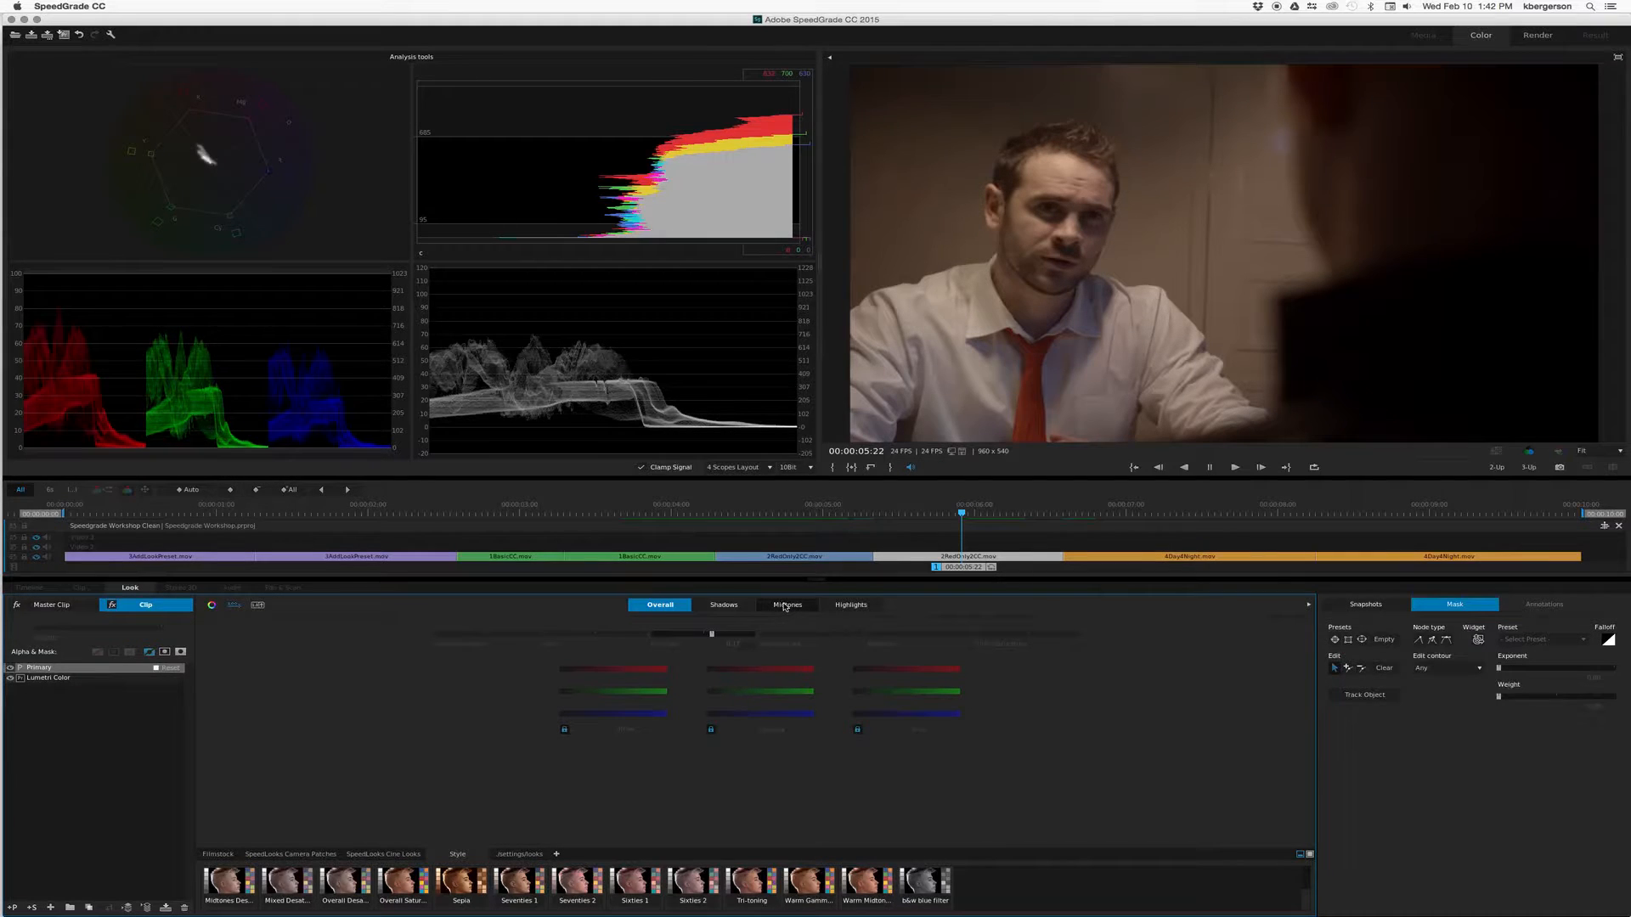
# - Raise the Primary layer's Highlights Gain to about 0.65 on all three color channels, toggling the layer to compare
pyautogui.click(841, 604)
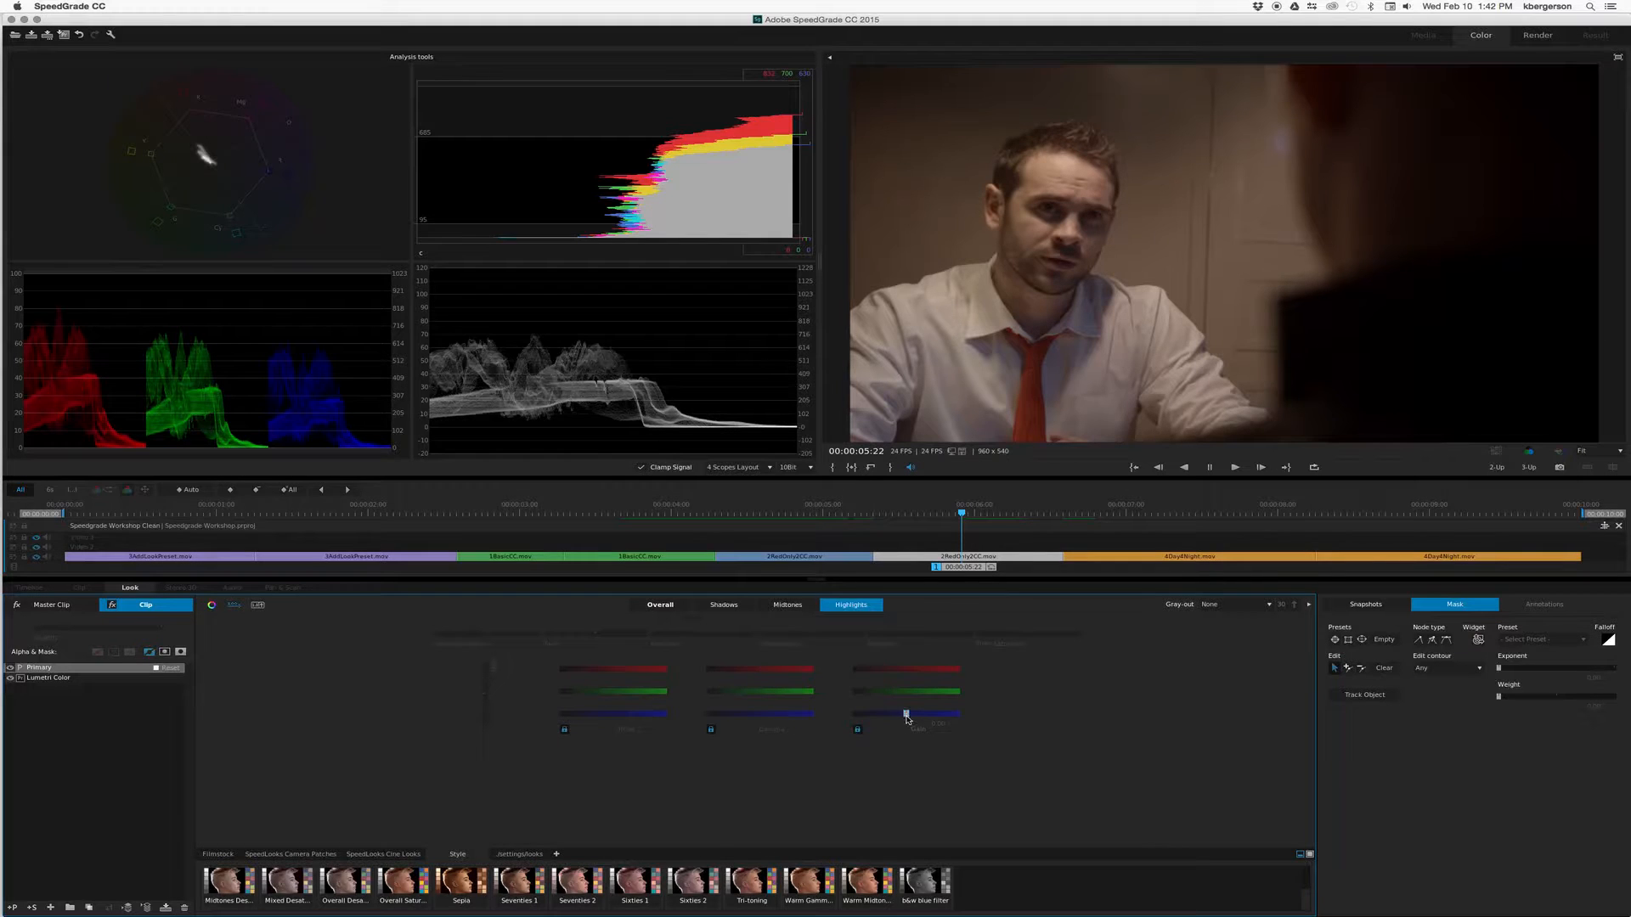
pyautogui.moveTo(906, 716); pyautogui.dragTo(934, 715)
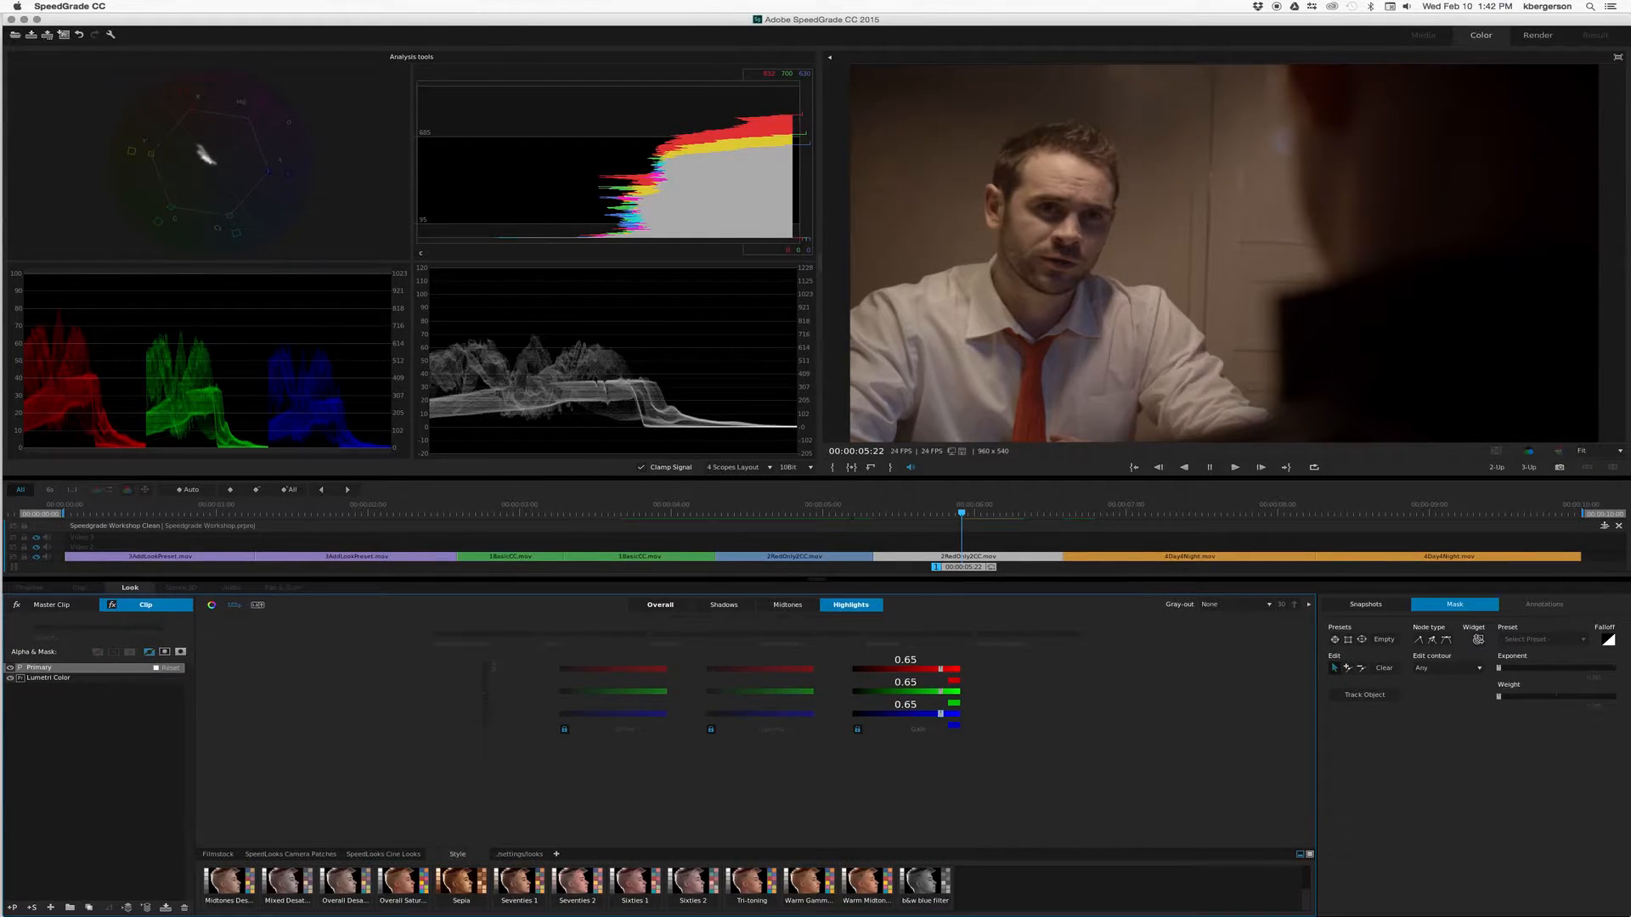
pyautogui.click(10, 669)
pyautogui.click(10, 668)
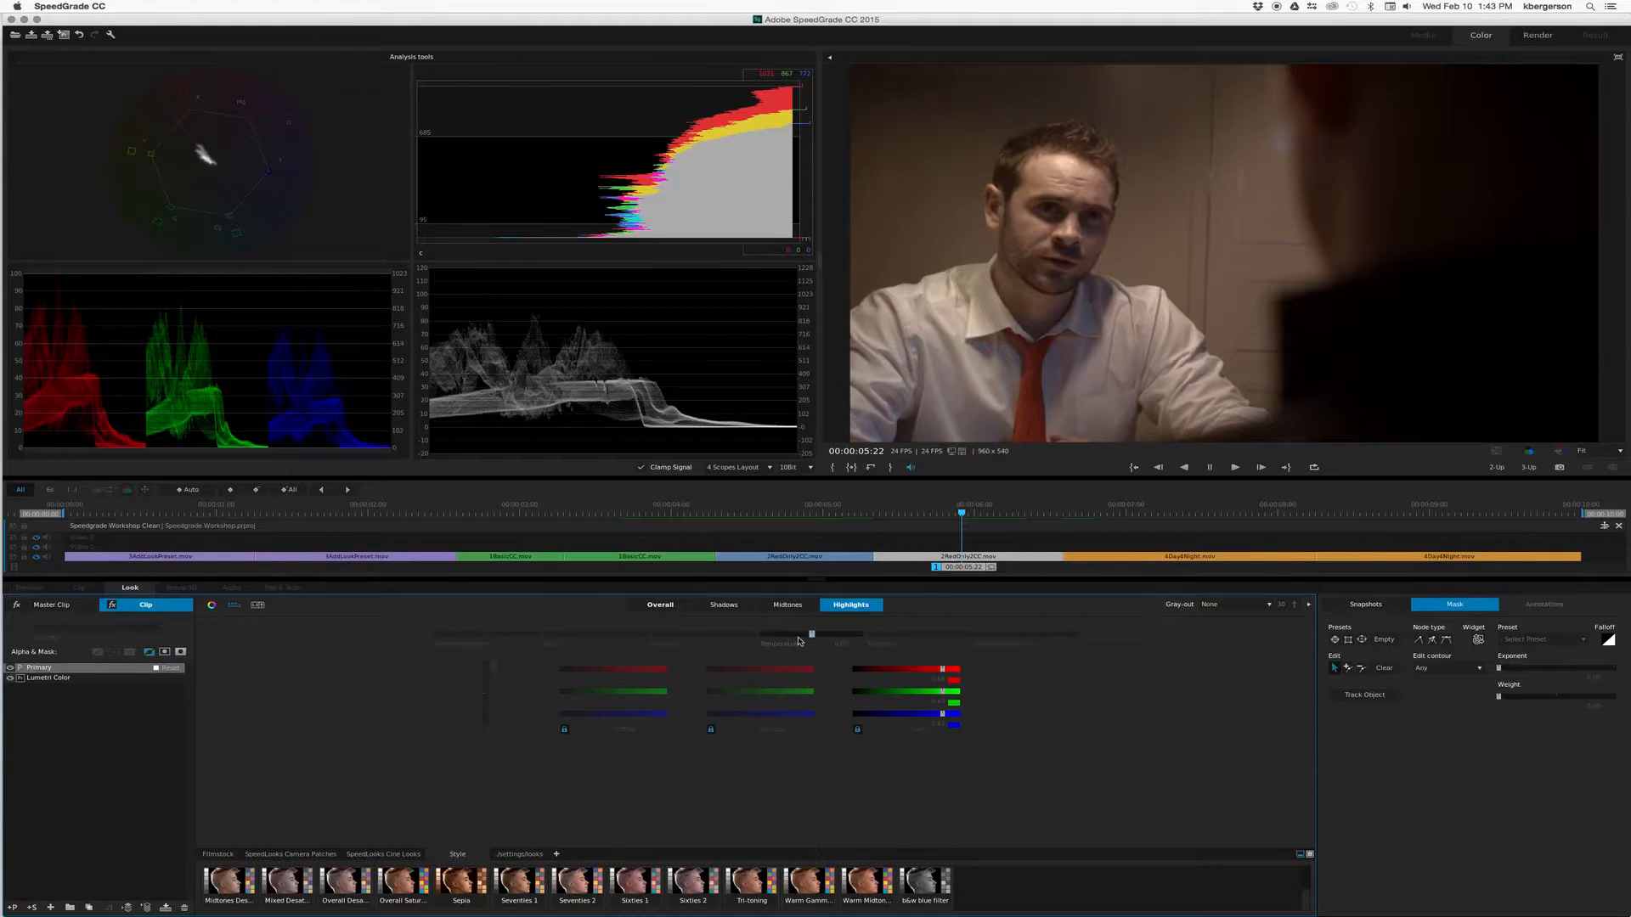
# - Add a second Primary layer to the orange-tie clip and shift its overall Temperature toward blue, comparing it off and on
pyautogui.moveTo(812, 635); pyautogui.dragTo(812, 635)
pyautogui.click(13, 907)
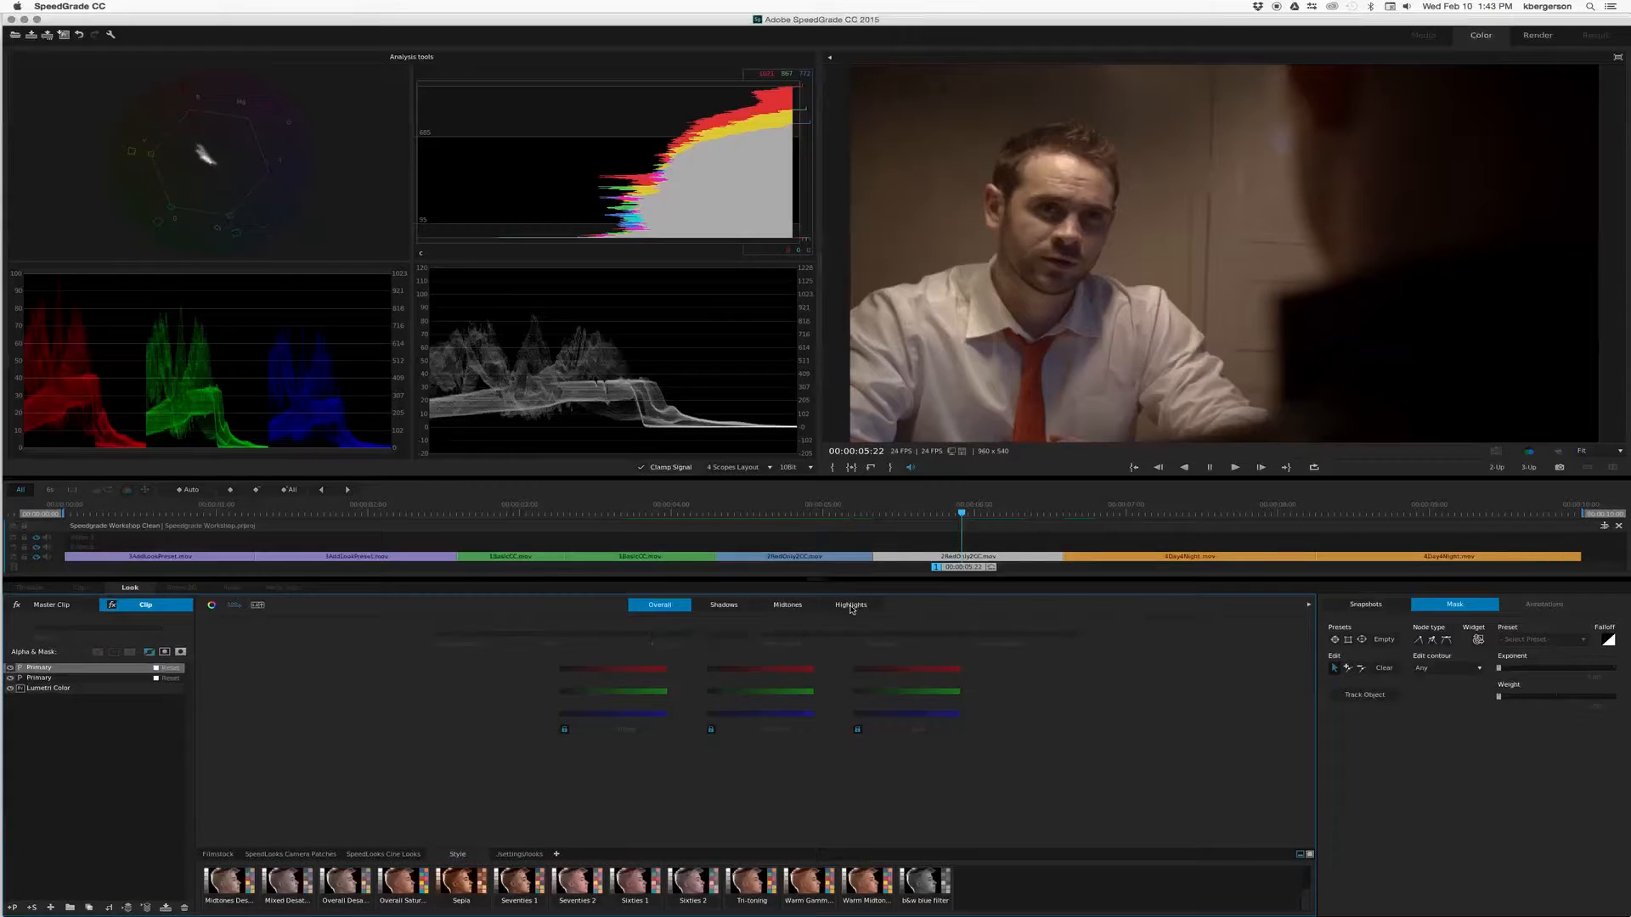
pyautogui.moveTo(811, 635); pyautogui.dragTo(777, 636)
pyautogui.click(11, 670)
pyautogui.click(10, 669)
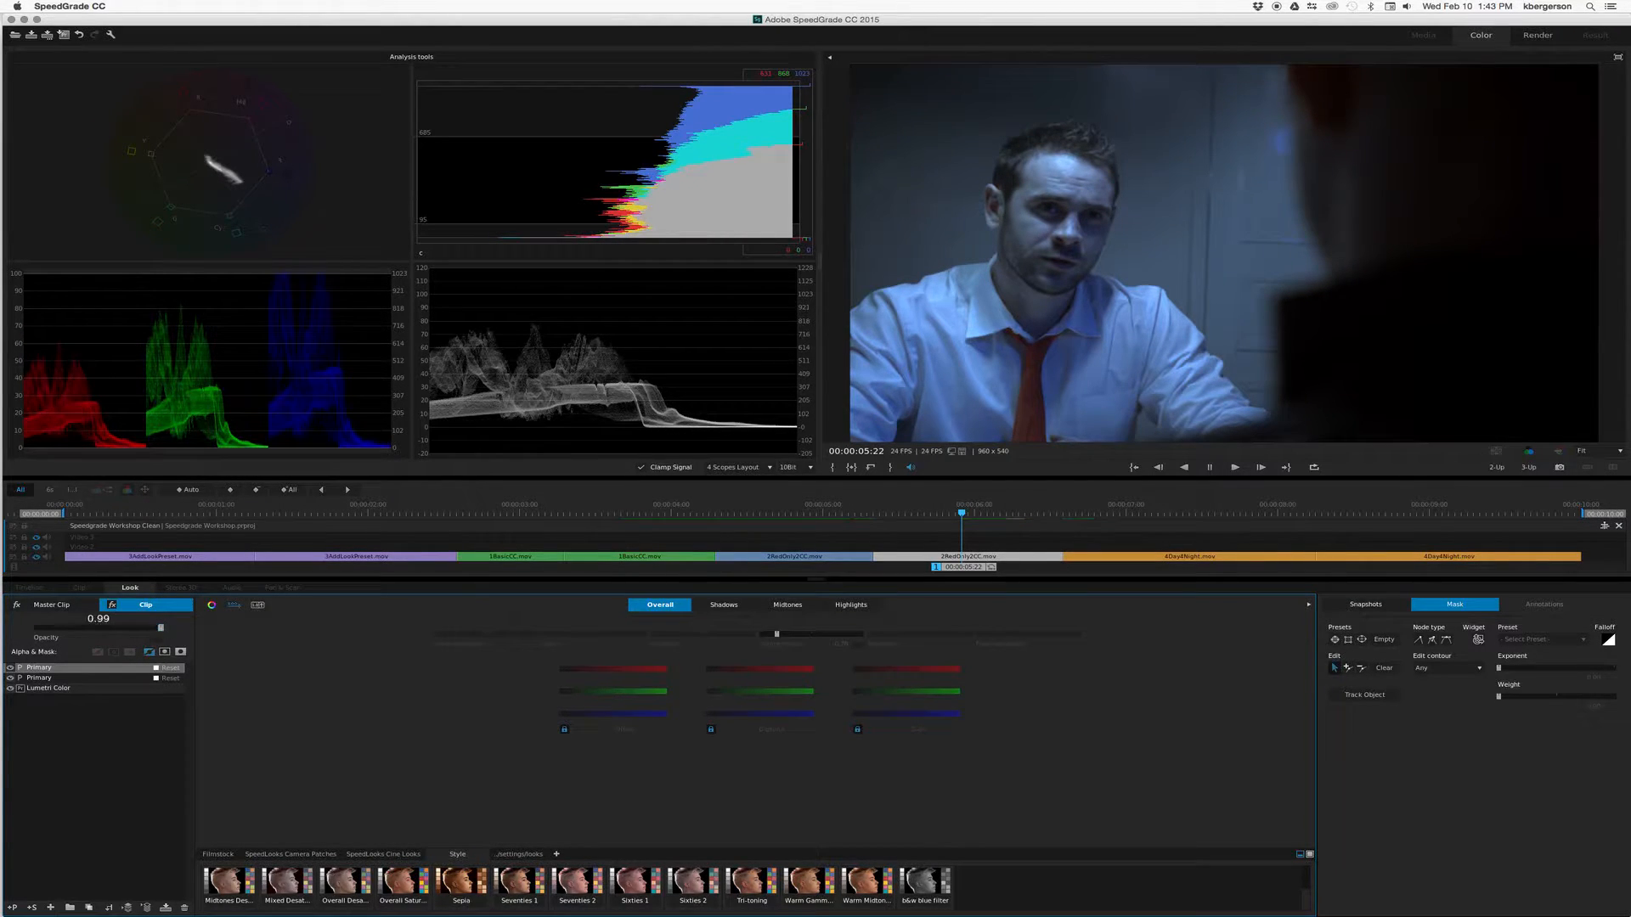
# - Reduce the blue Primary layer's Opacity to roughly half, comparing the image with the layer off and on
pyautogui.moveTo(159, 628); pyautogui.dragTo(106, 628)
pyautogui.click(10, 668)
pyautogui.click(10, 669)
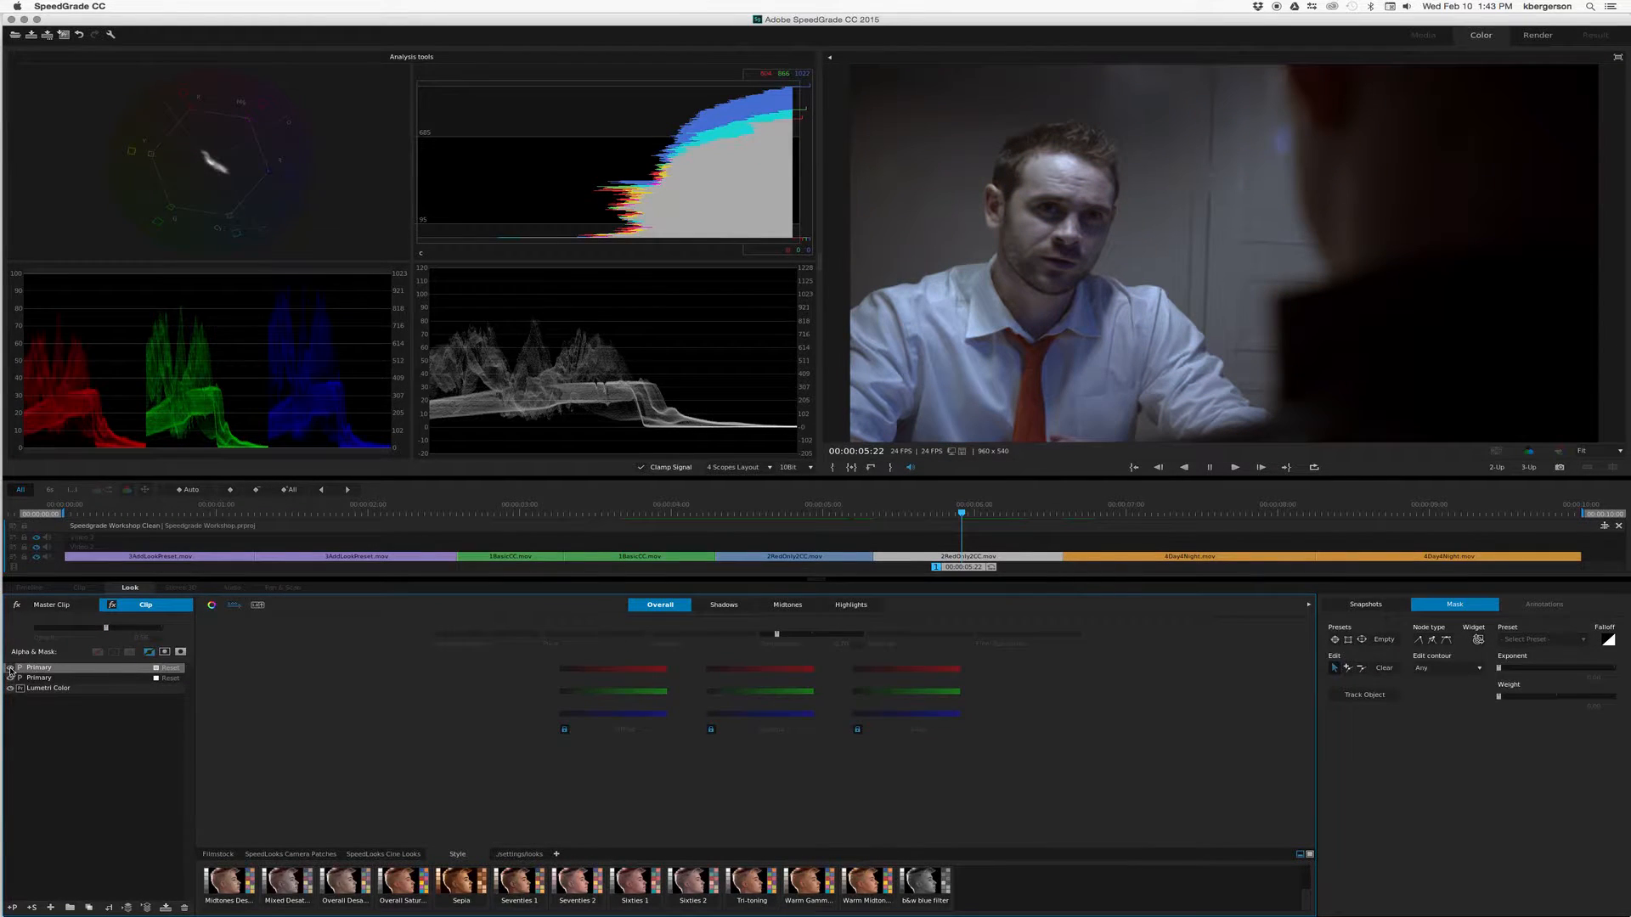
pyautogui.moveTo(105, 627); pyautogui.dragTo(101, 628)
pyautogui.click(11, 669)
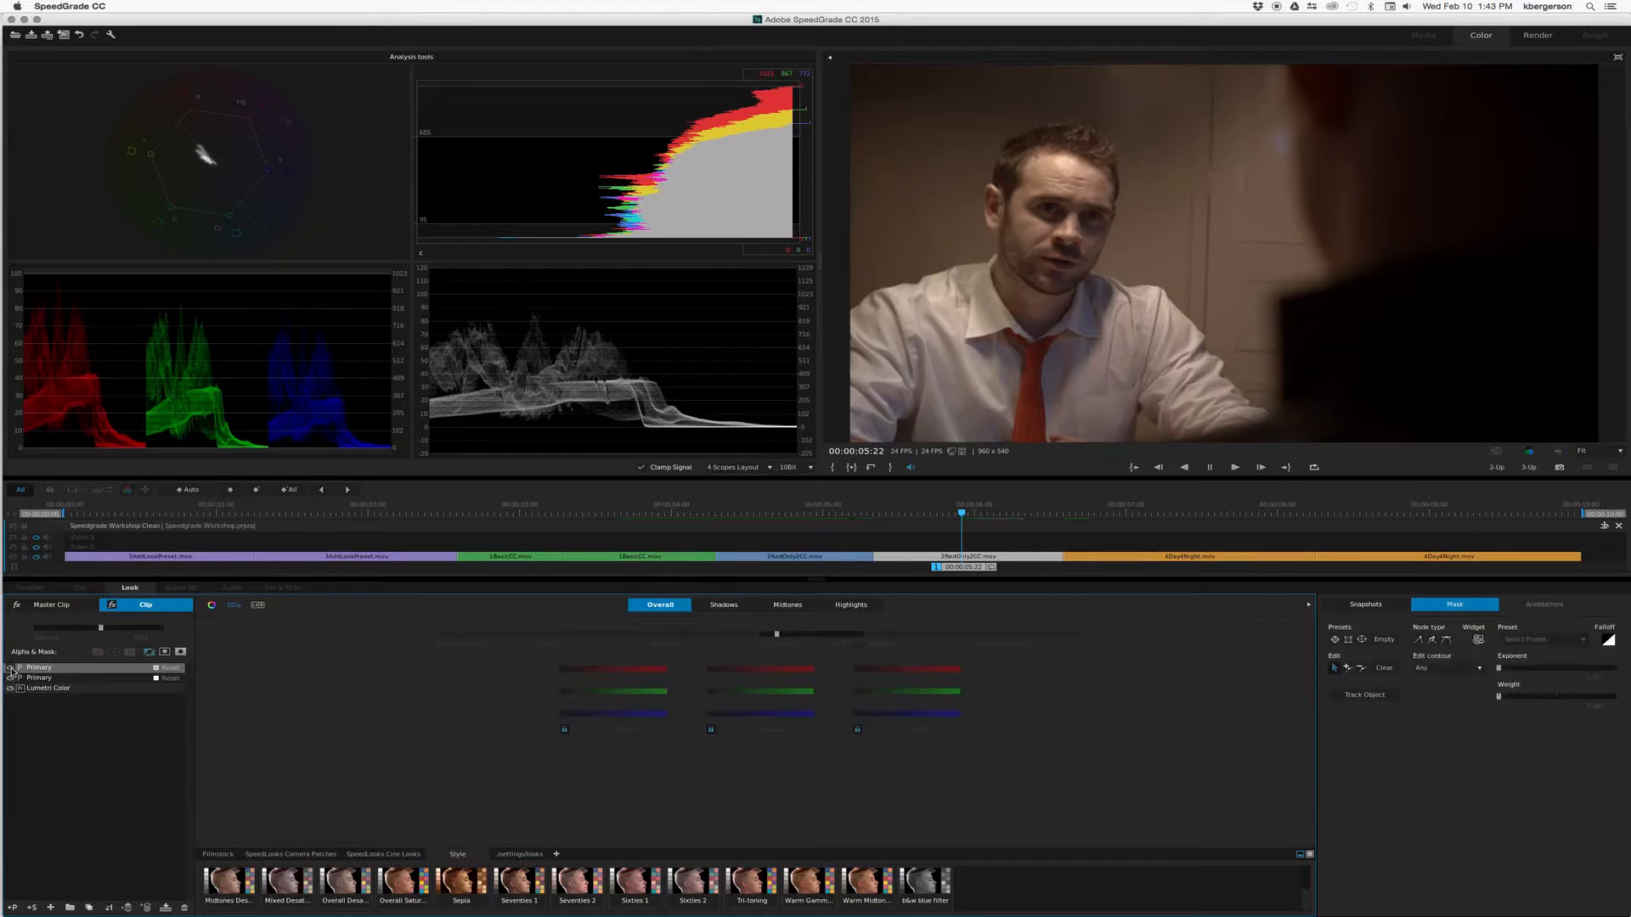
pyautogui.click(11, 670)
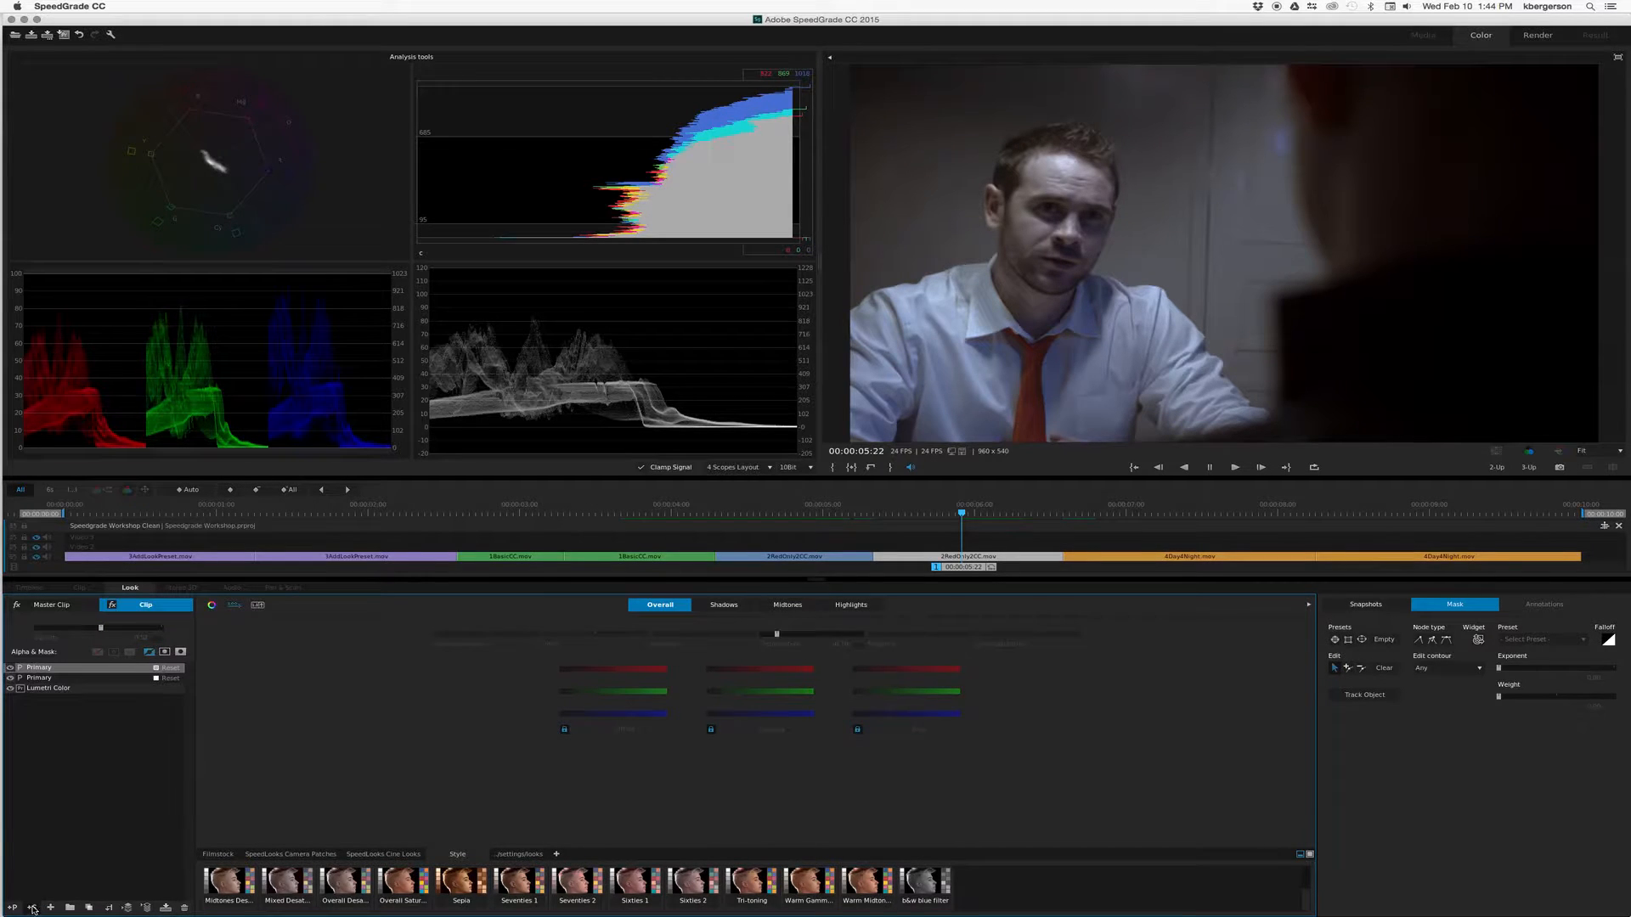
# - Add a Secondary layer keyed on the man's orange tie and set its Gray-out to White/Black
pyautogui.click(32, 908)
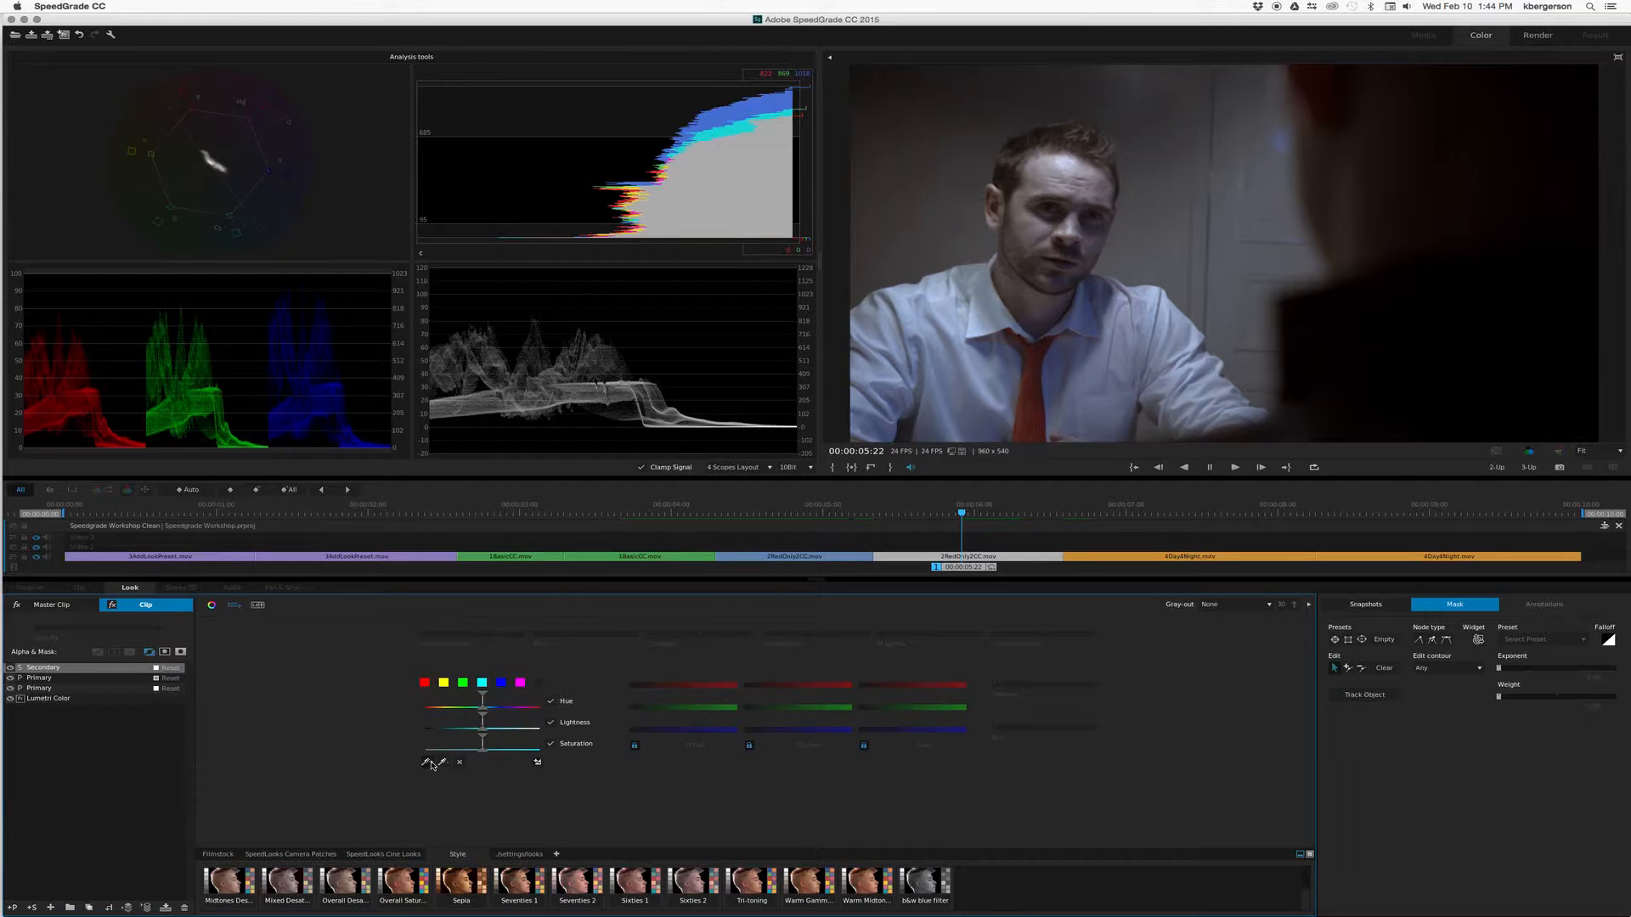
pyautogui.moveTo(1034, 370); pyautogui.dragTo(1034, 434)
pyautogui.click(1036, 345)
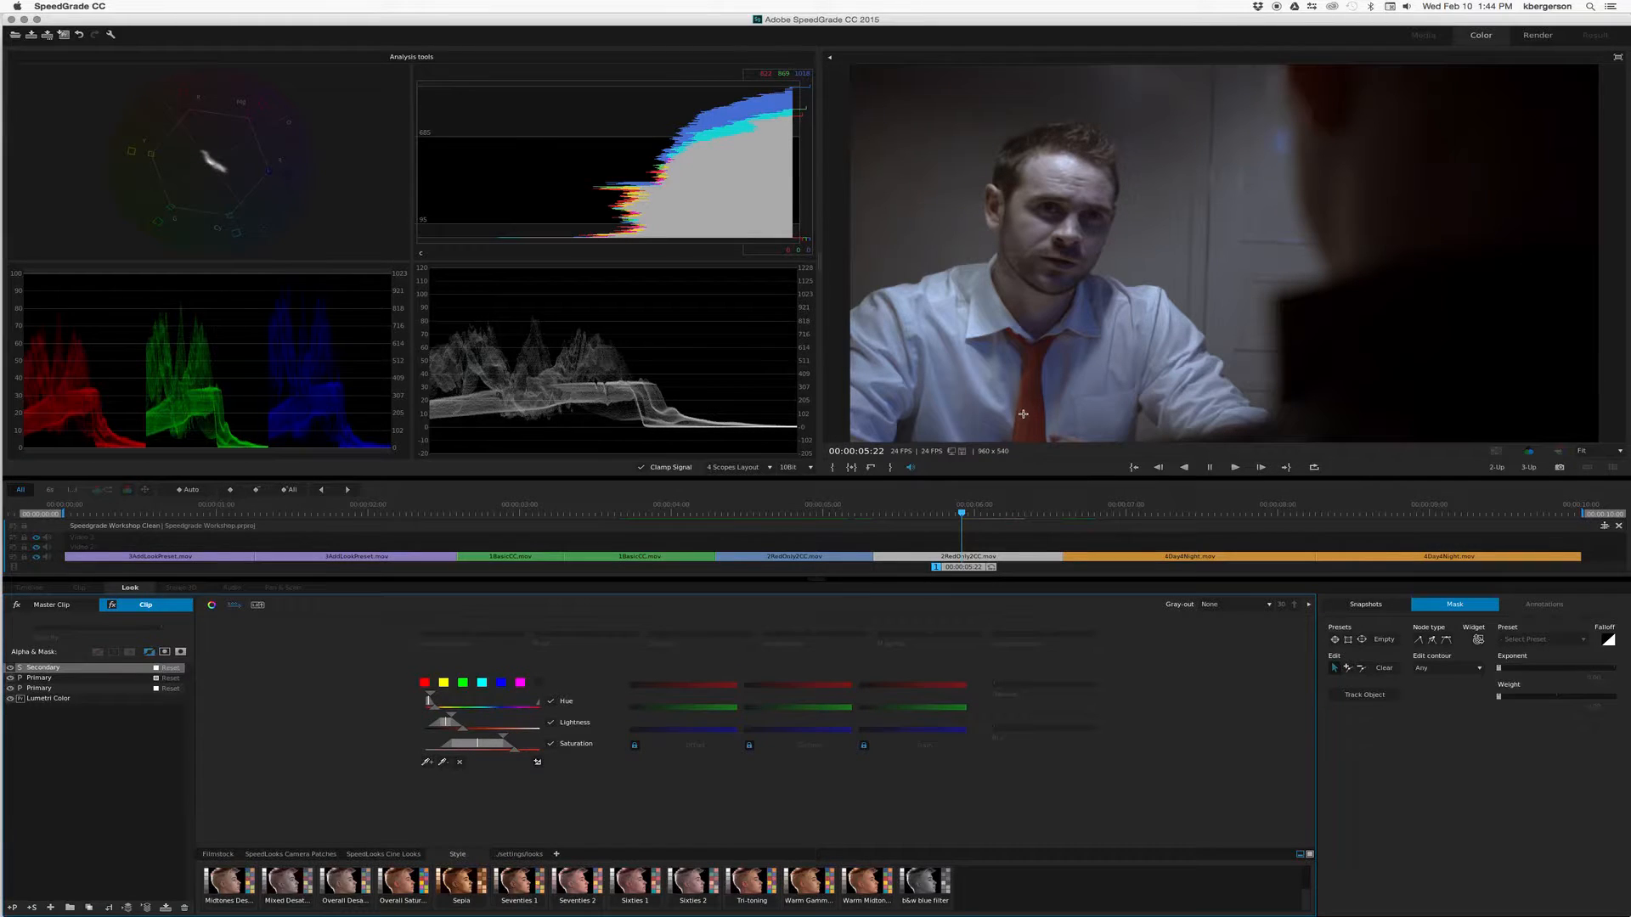
pyautogui.moveTo(1030, 366)
pyautogui.mouseDown()
pyautogui.moveTo(1041, 345)
pyautogui.moveTo(1029, 437)
pyautogui.mouseUp()
pyautogui.click(1234, 603)
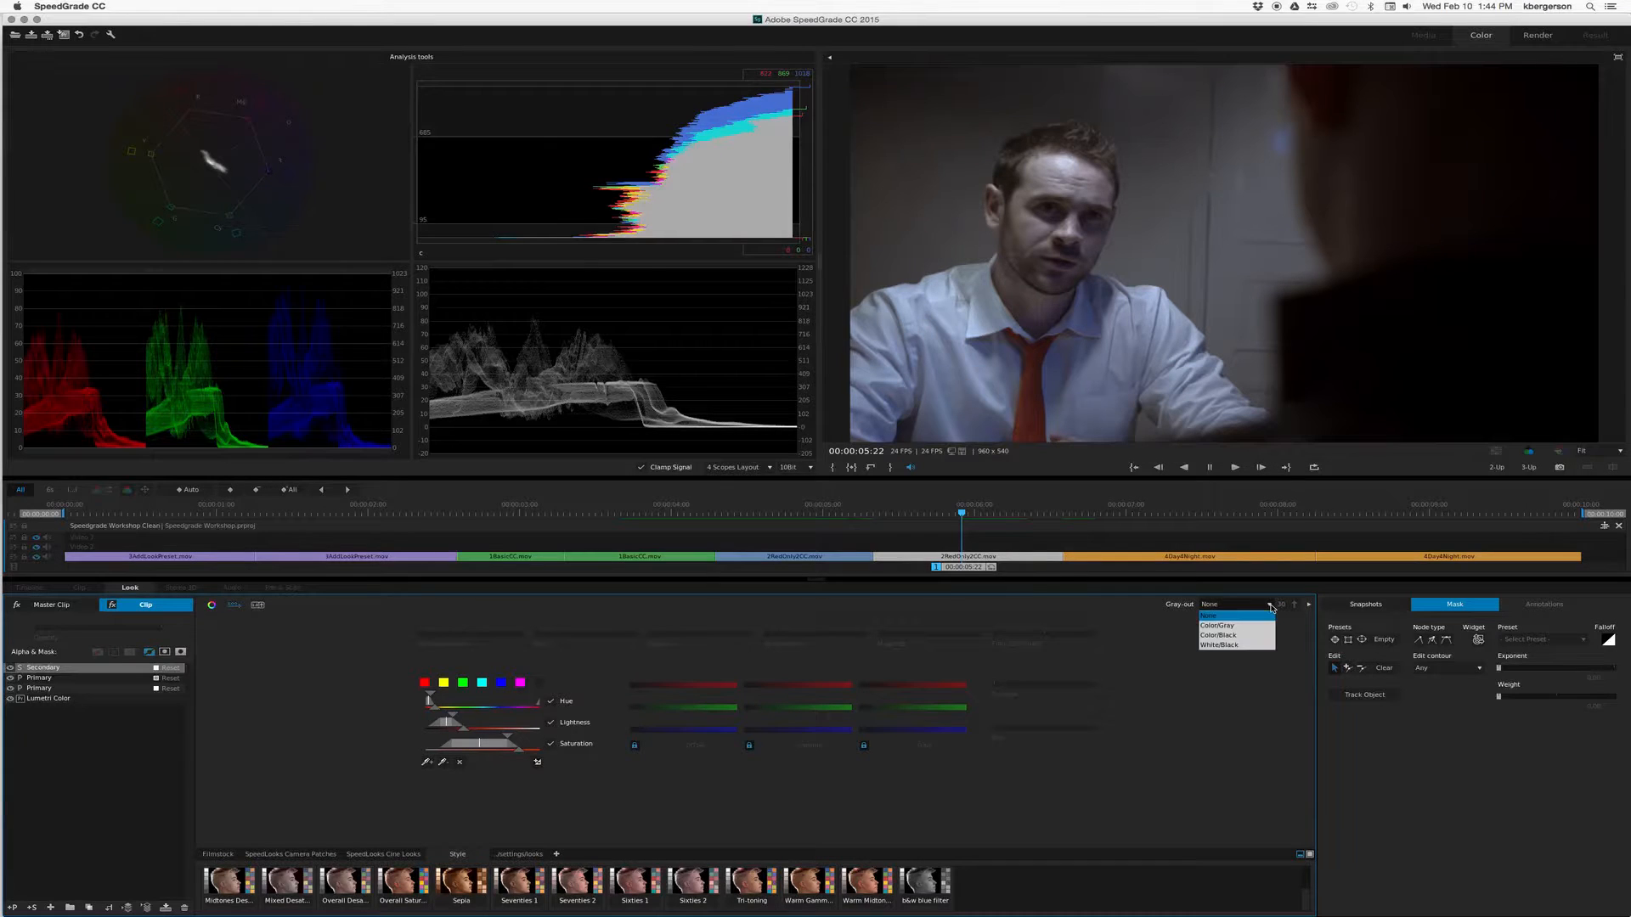
pyautogui.click(1249, 646)
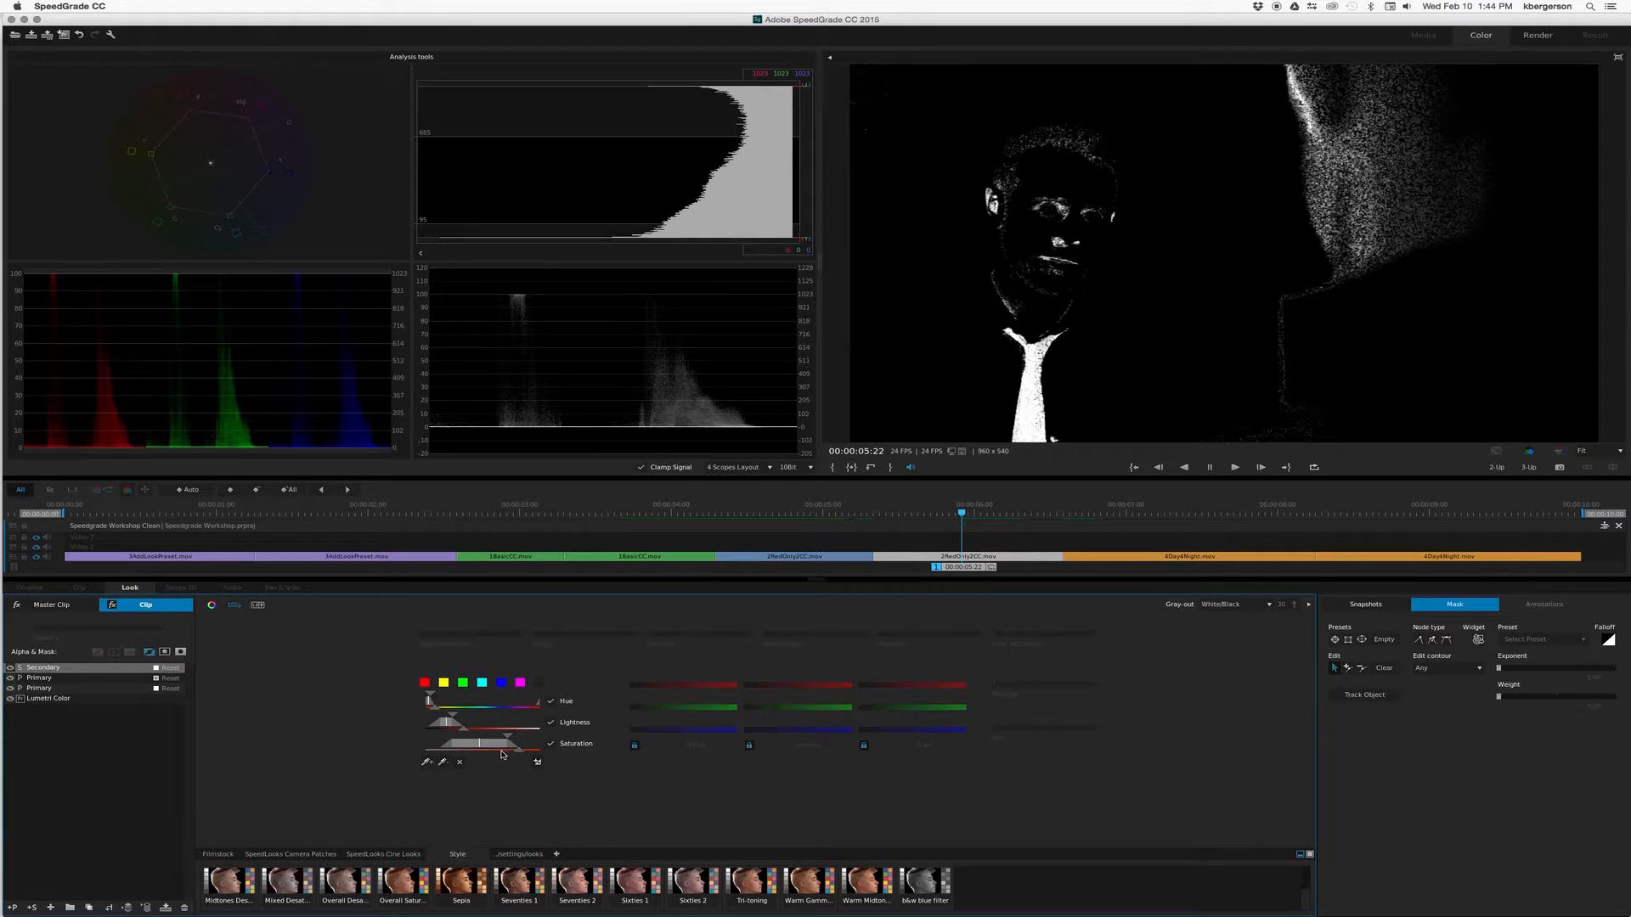
# - Narrow the key's saturation range and shift its lightness range brighter to isolate the tie, toggling the layer to compare
pyautogui.moveTo(508, 739); pyautogui.dragTo(508, 741)
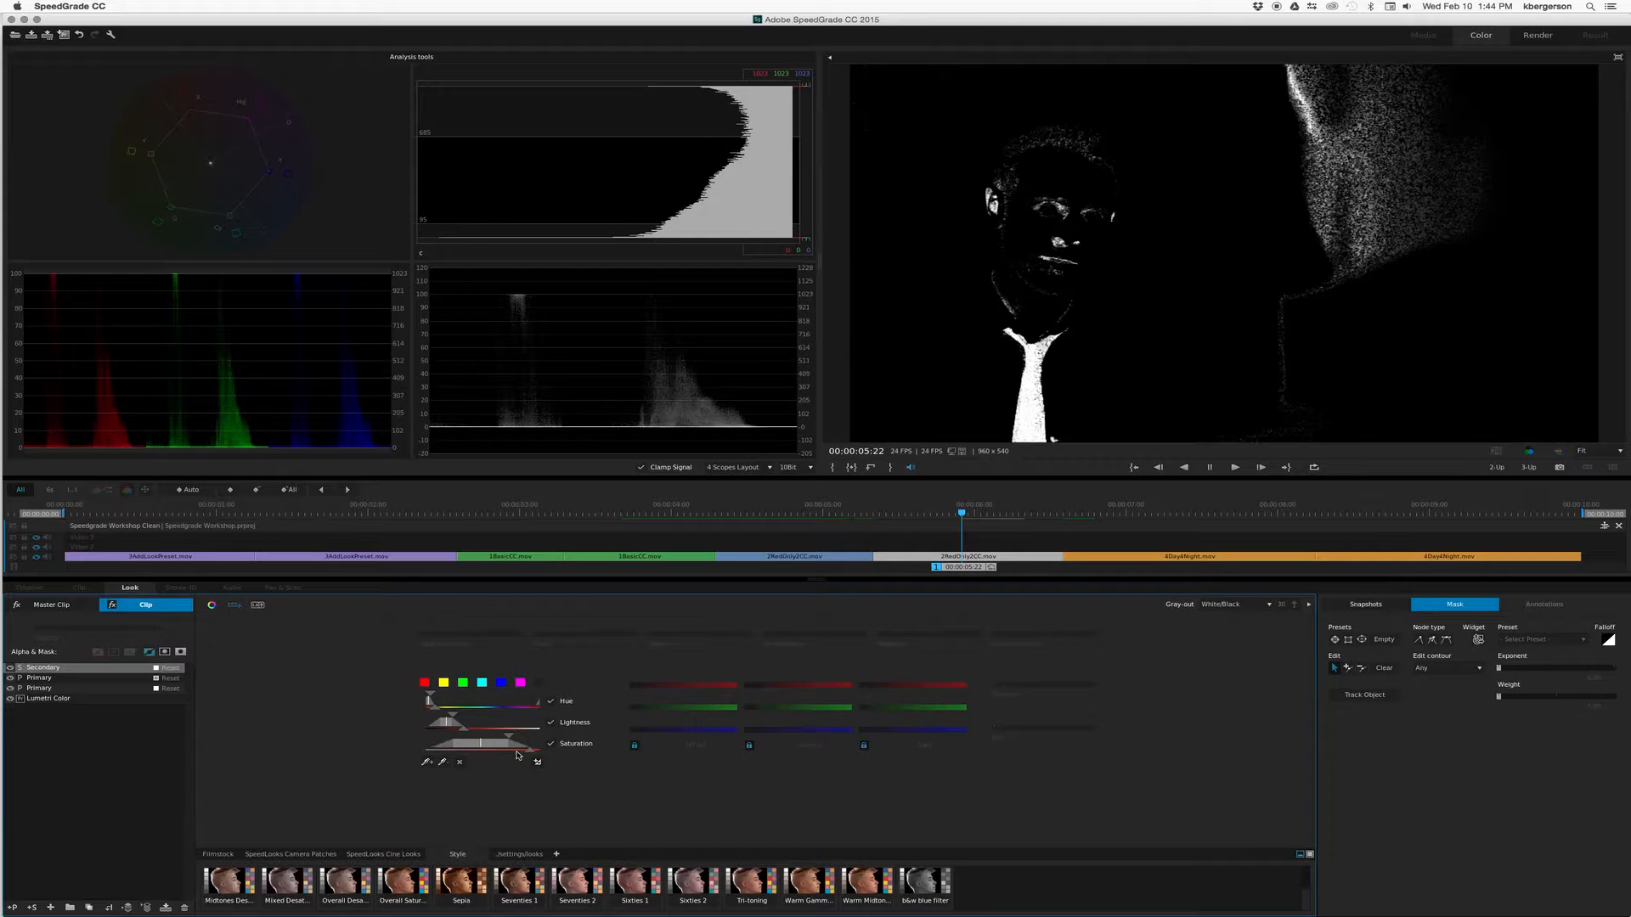
pyautogui.moveTo(507, 737); pyautogui.dragTo(486, 737)
pyautogui.click(11, 668)
pyautogui.click(10, 669)
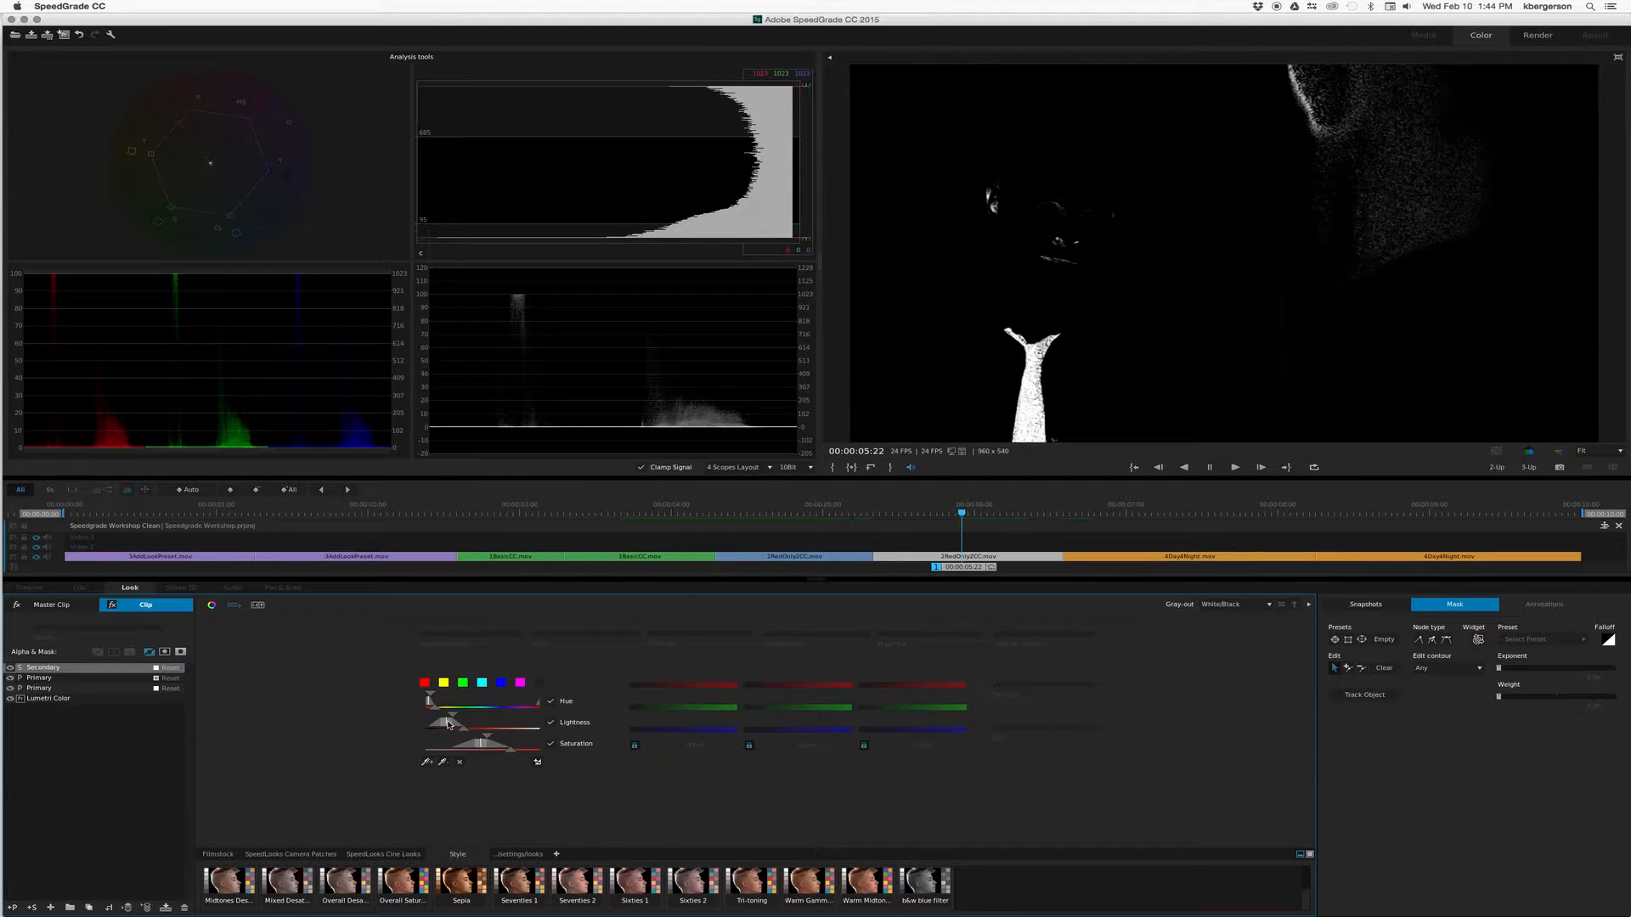
pyautogui.moveTo(447, 724); pyautogui.dragTo(457, 727)
pyautogui.moveTo(453, 725); pyautogui.dragTo(457, 724)
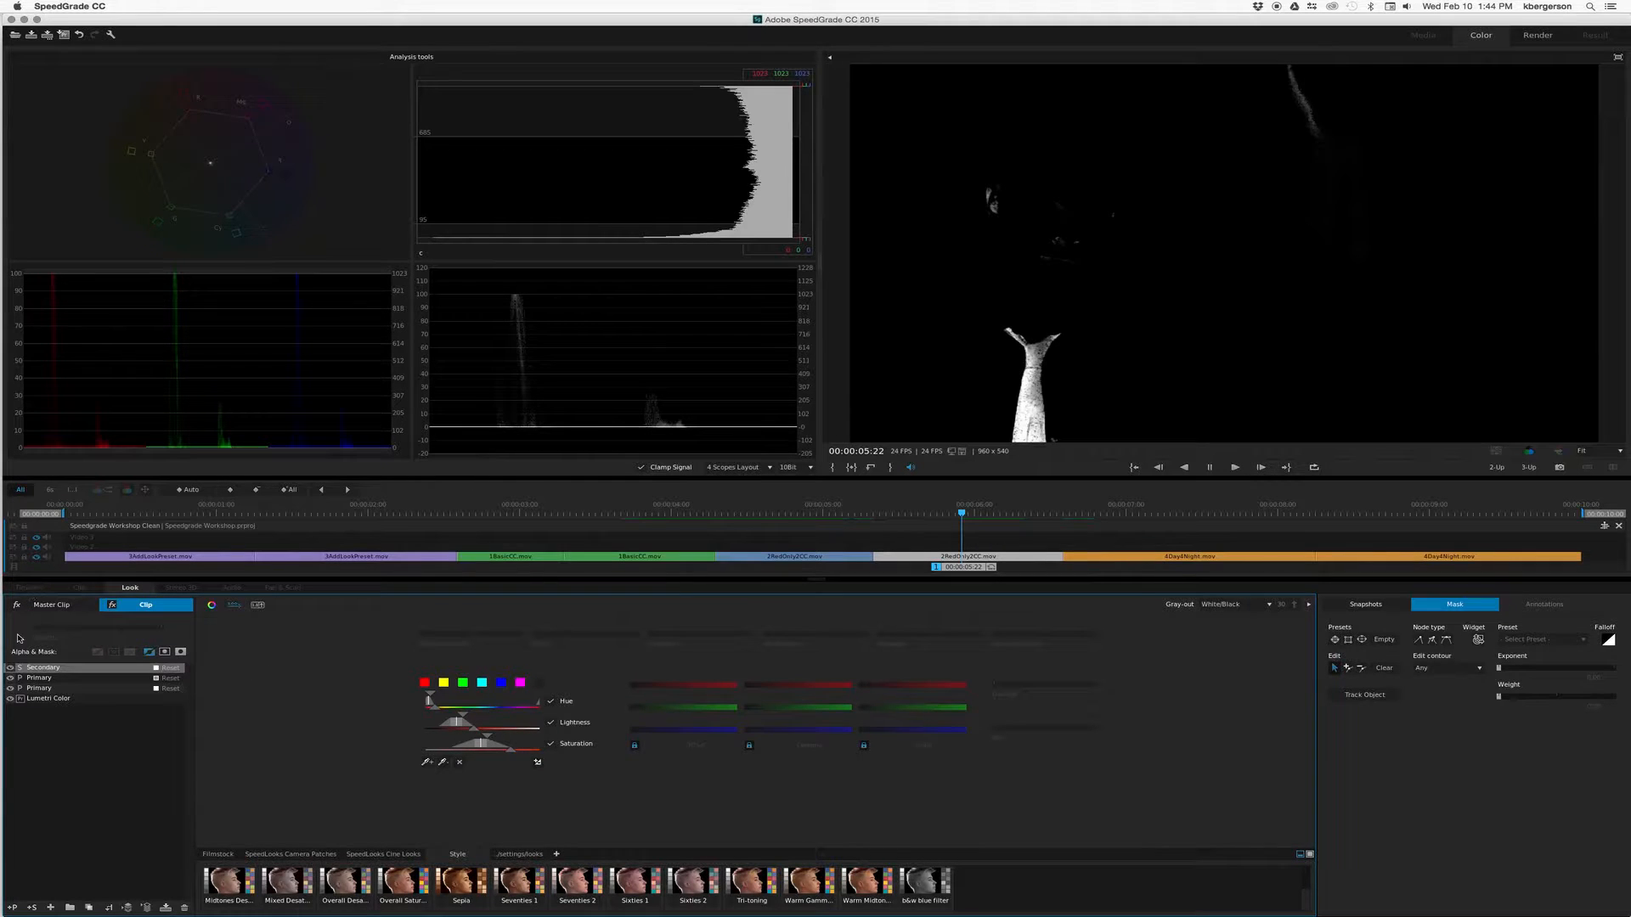
pyautogui.click(10, 668)
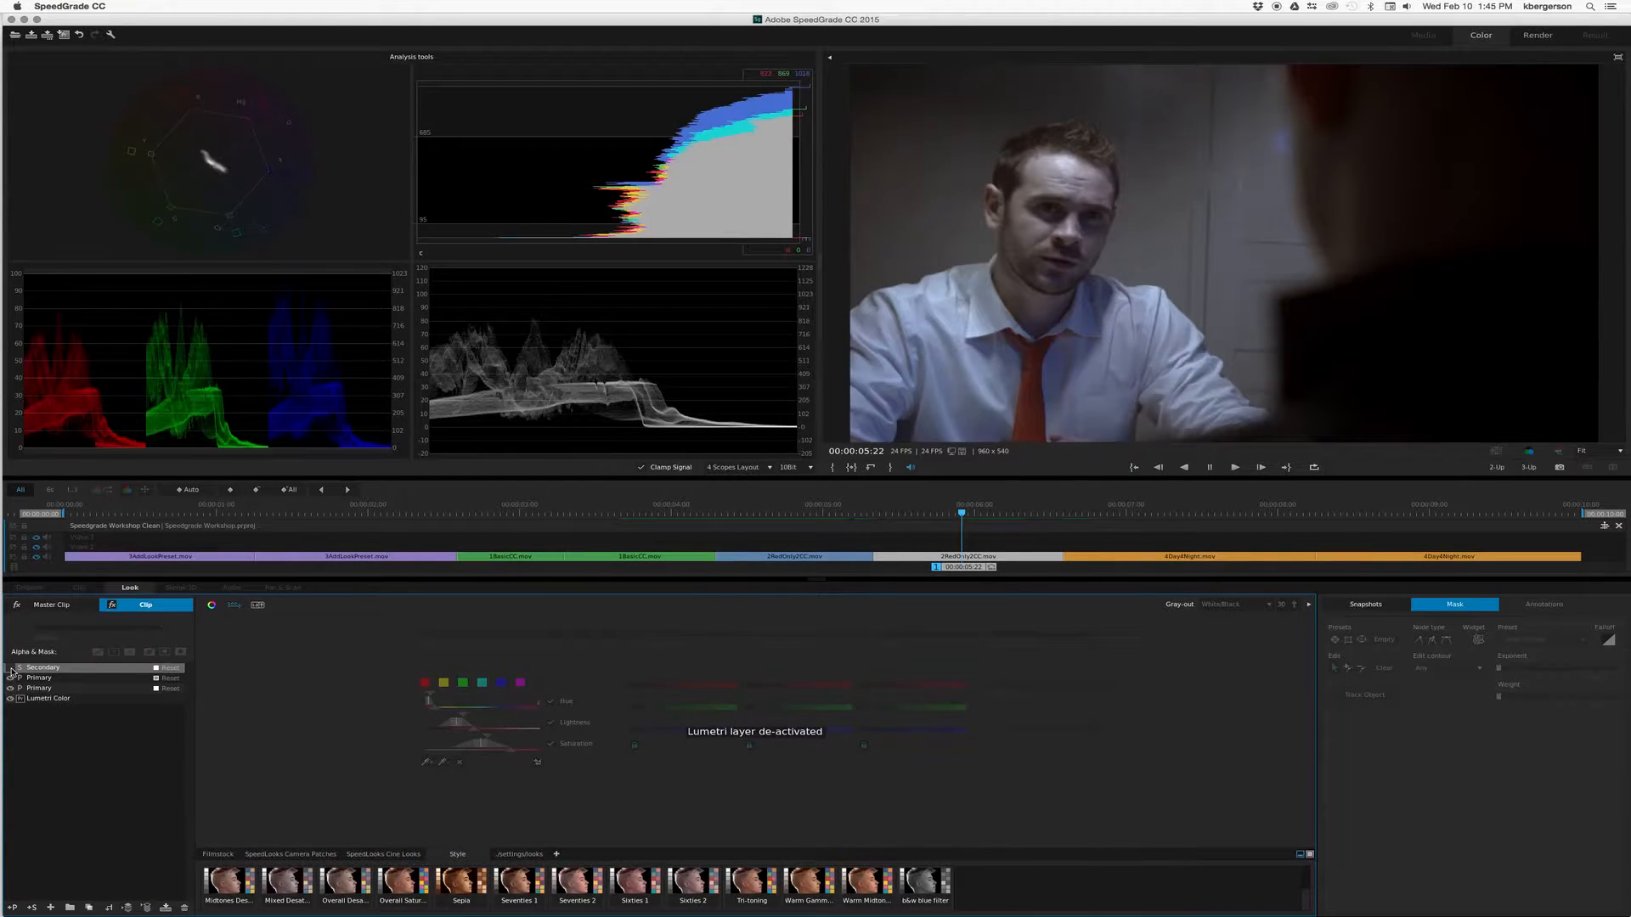
pyautogui.click(10, 668)
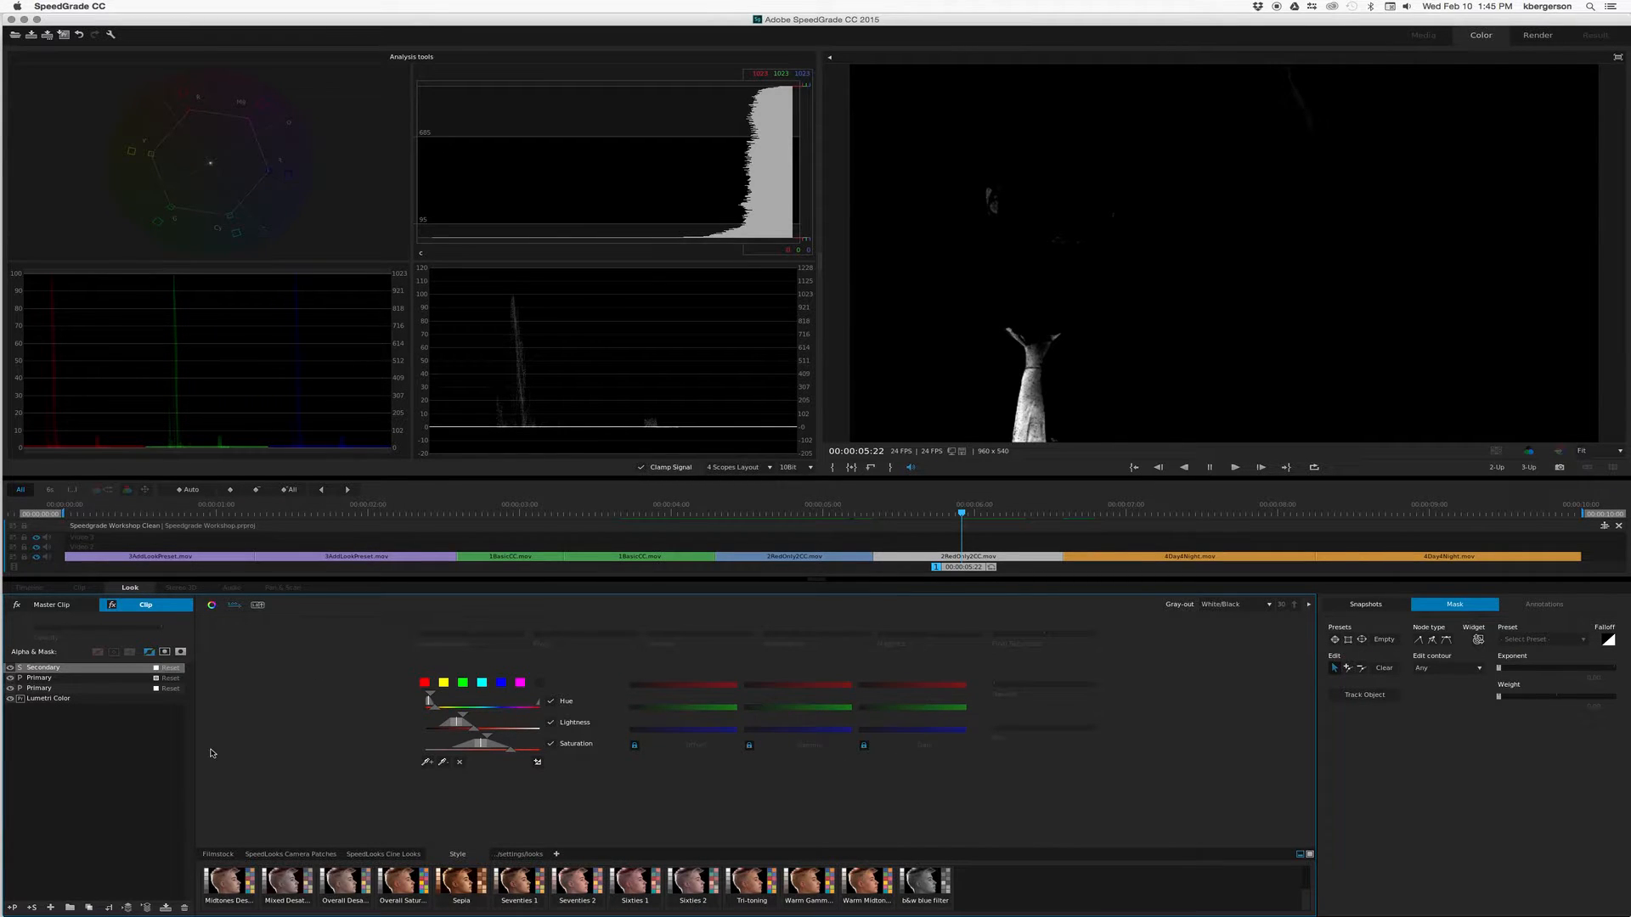
# - Set the tie layer's Gray-out to None and raise its Final Saturation slightly, comparing the layer off and on
pyautogui.click(1269, 604)
pyautogui.click(1232, 618)
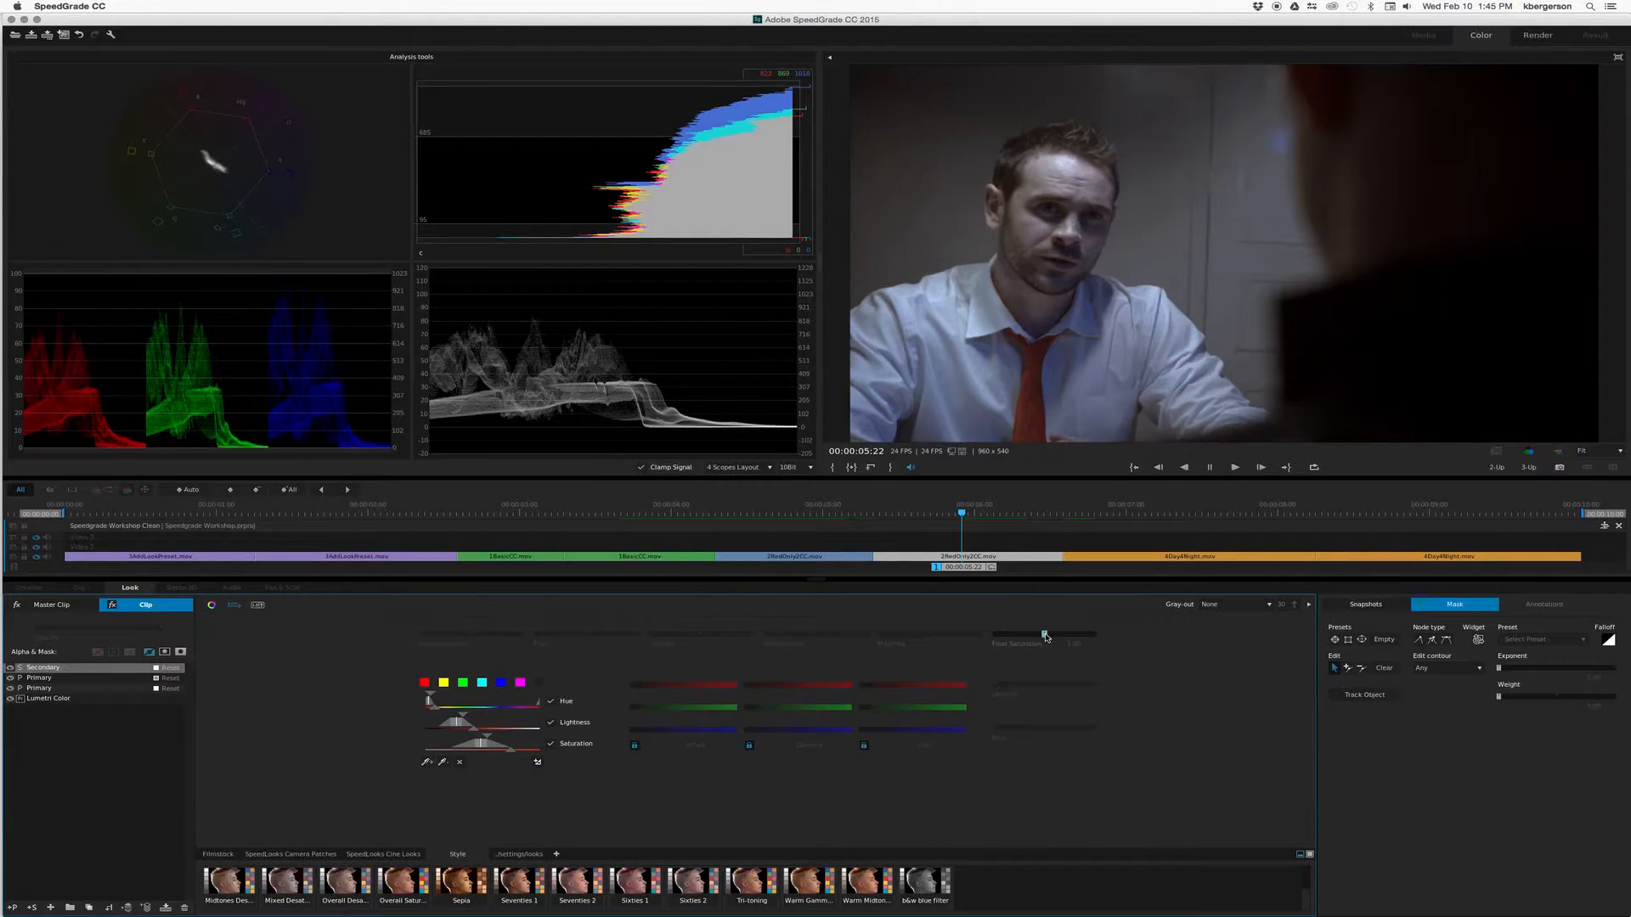
pyautogui.click(1044, 635)
pyautogui.moveTo(1045, 634); pyautogui.dragTo(1055, 634)
pyautogui.click(10, 668)
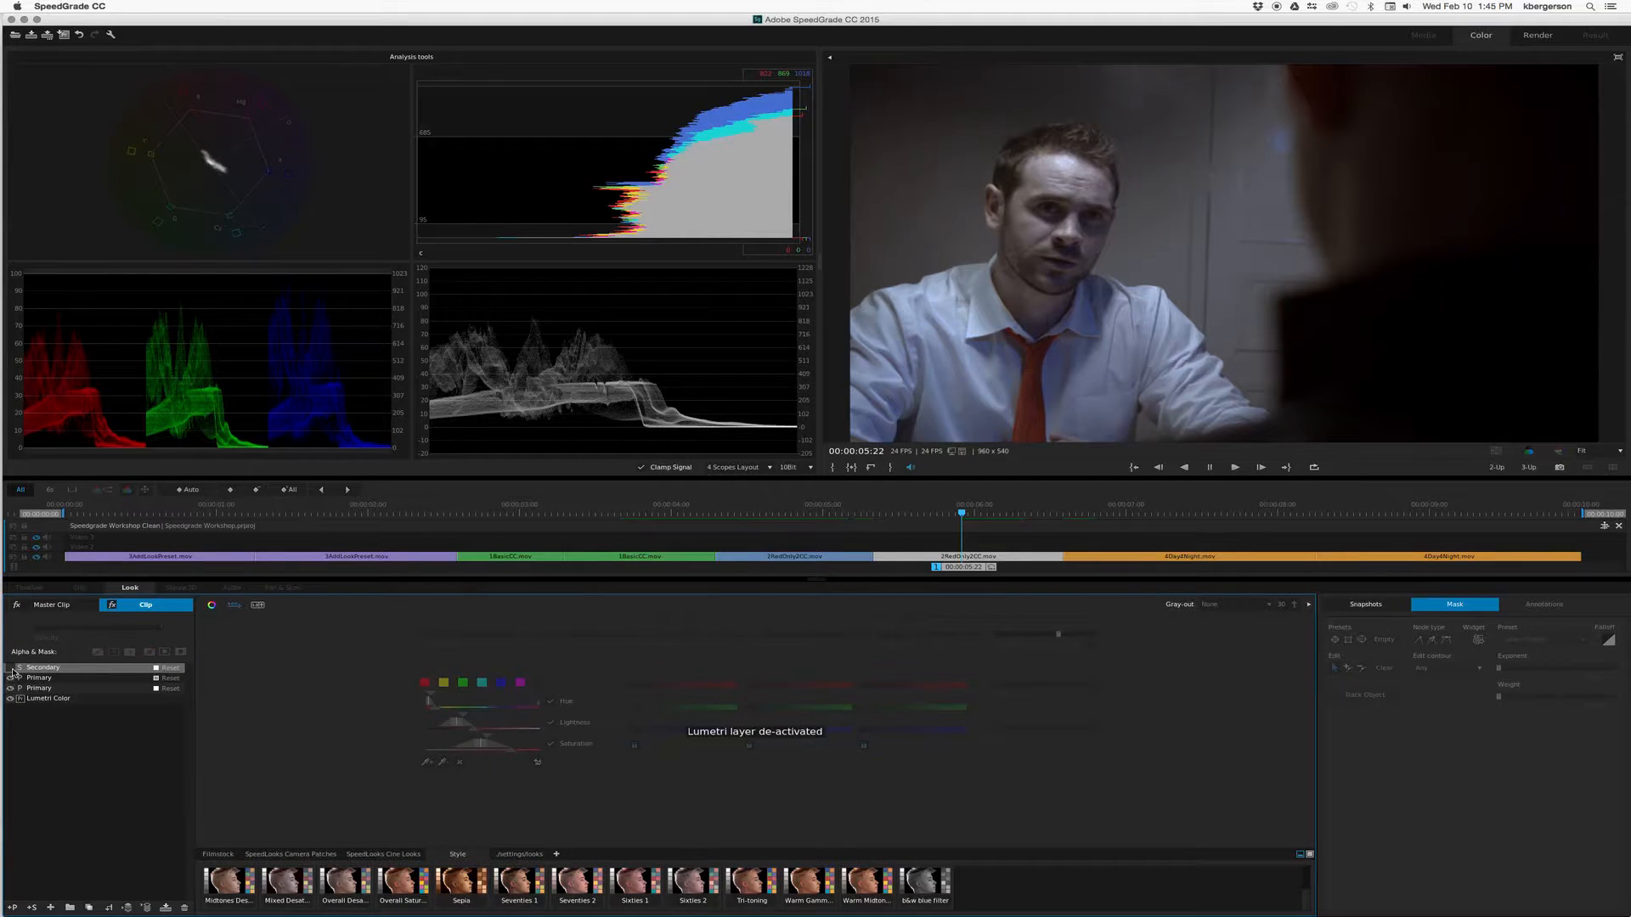
pyautogui.click(10, 669)
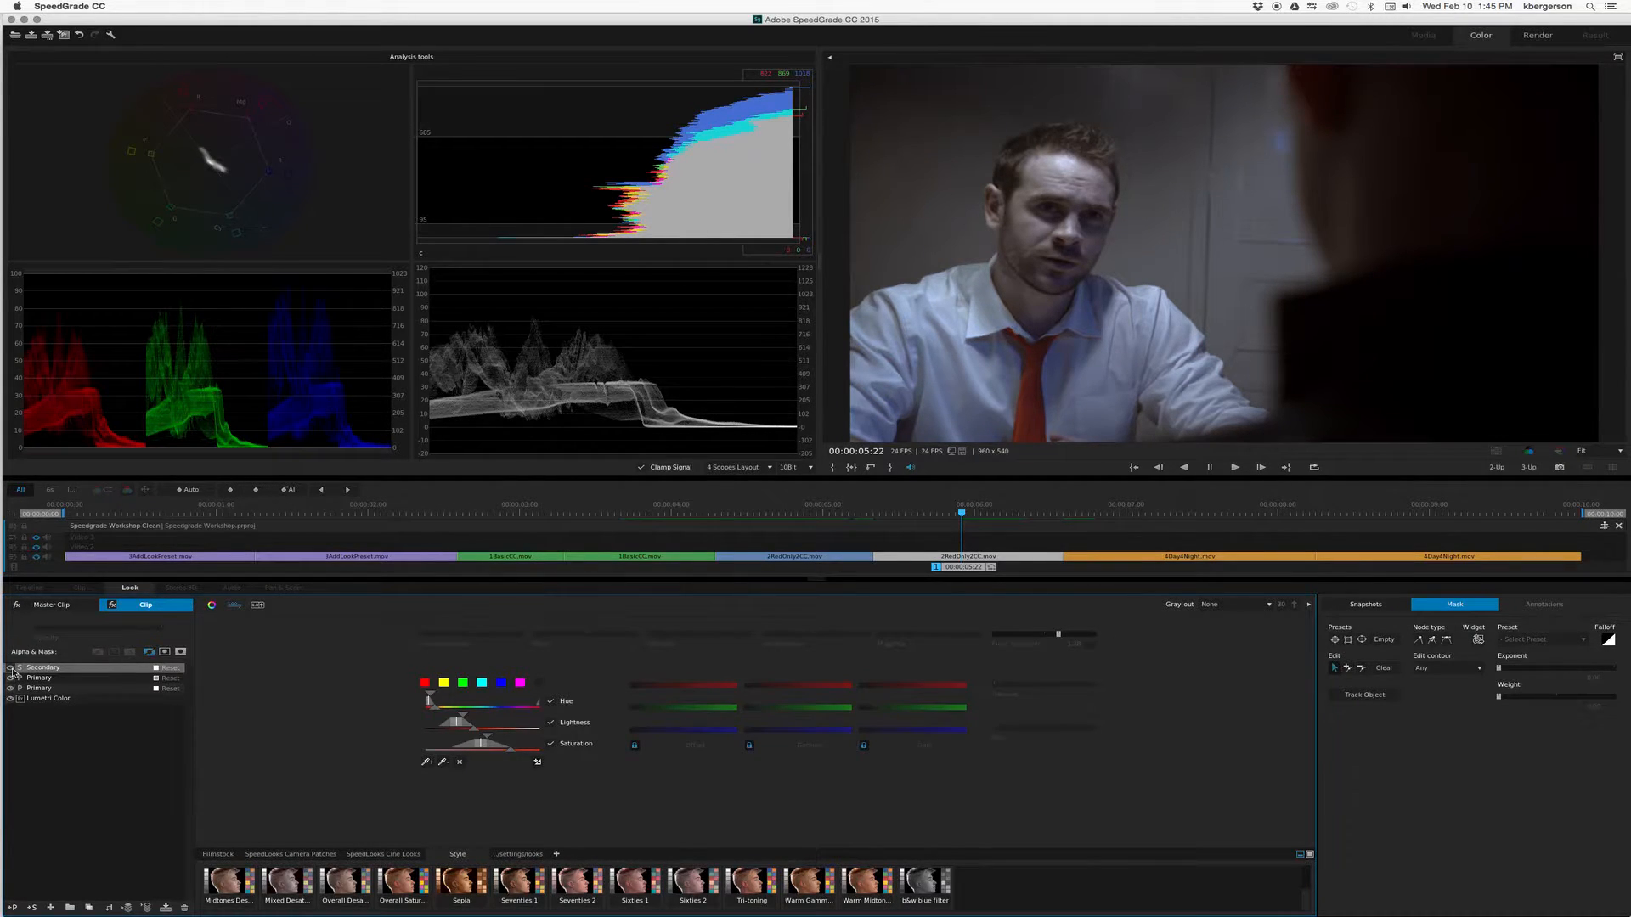
pyautogui.click(11, 669)
pyautogui.click(10, 669)
# - Add a Primary layer with an oval mask and fit the mask's inner contour around the man's head and collar
pyautogui.click(13, 907)
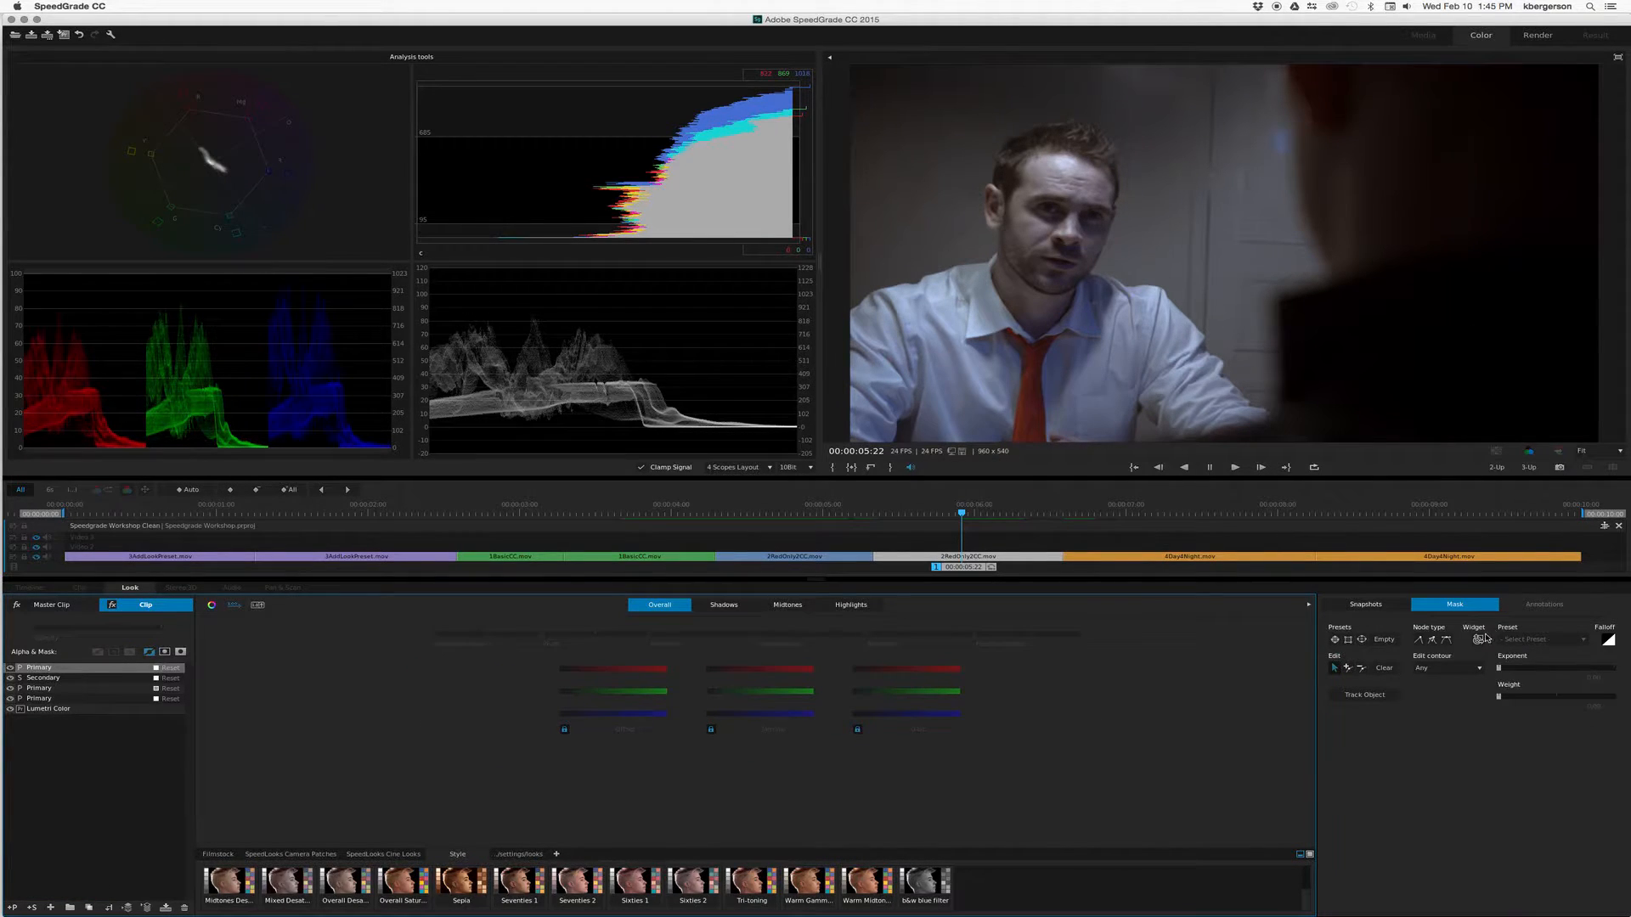
pyautogui.click(1361, 639)
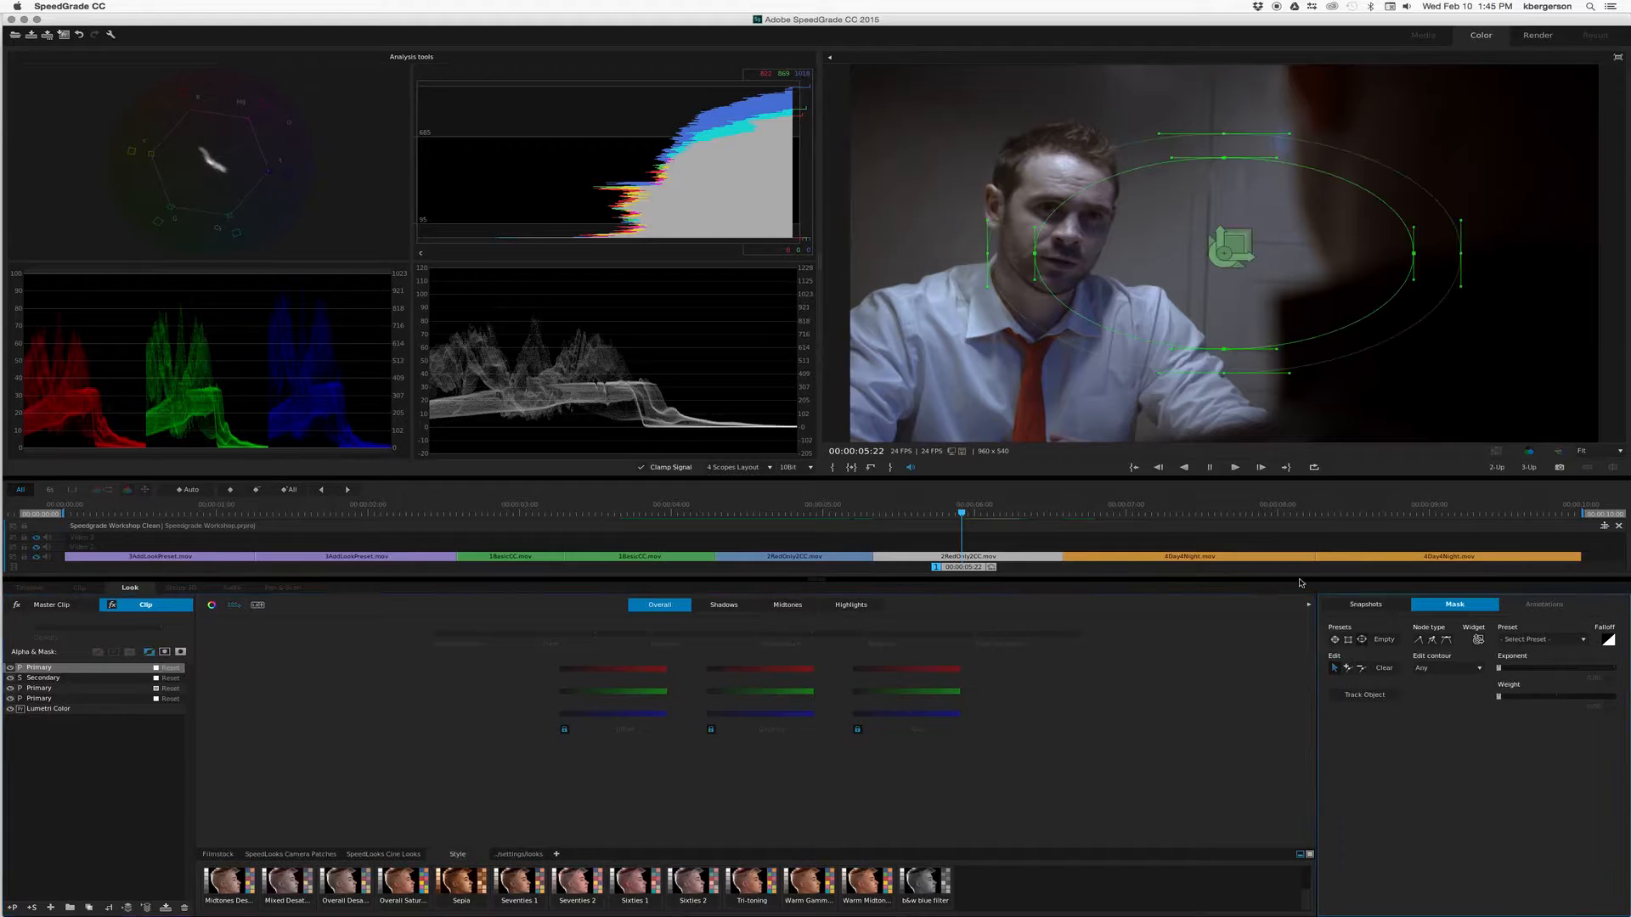
pyautogui.moveTo(1219, 247); pyautogui.dragTo(1087, 223)
pyautogui.moveTo(895, 231); pyautogui.dragTo(945, 233)
pyautogui.moveTo(1271, 232); pyautogui.dragTo(1176, 235)
# - Stretch the mask's outer feather contour outward at its bottom, right and top so it surrounds the man's upper body
pyautogui.moveTo(1089, 352); pyautogui.dragTo(1090, 418)
pyautogui.moveTo(1321, 232); pyautogui.dragTo(1376, 231)
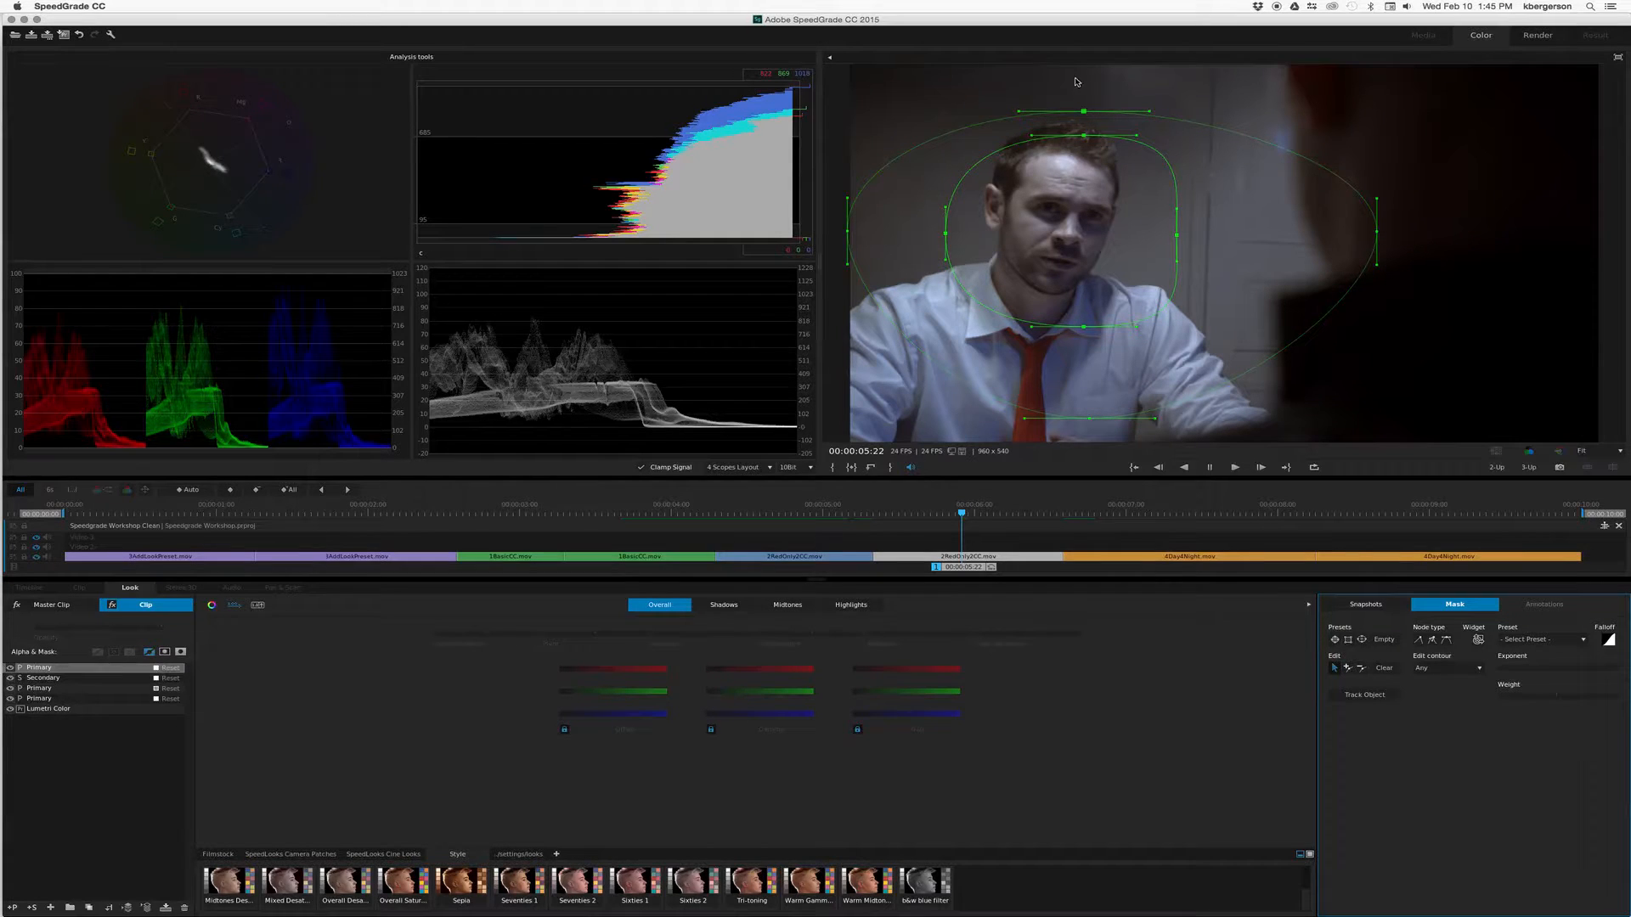
pyautogui.moveTo(1083, 113); pyautogui.dragTo(1076, 60)
pyautogui.moveTo(1024, 419); pyautogui.dragTo(973, 419)
pyautogui.moveTo(1086, 419); pyautogui.dragTo(1092, 435)
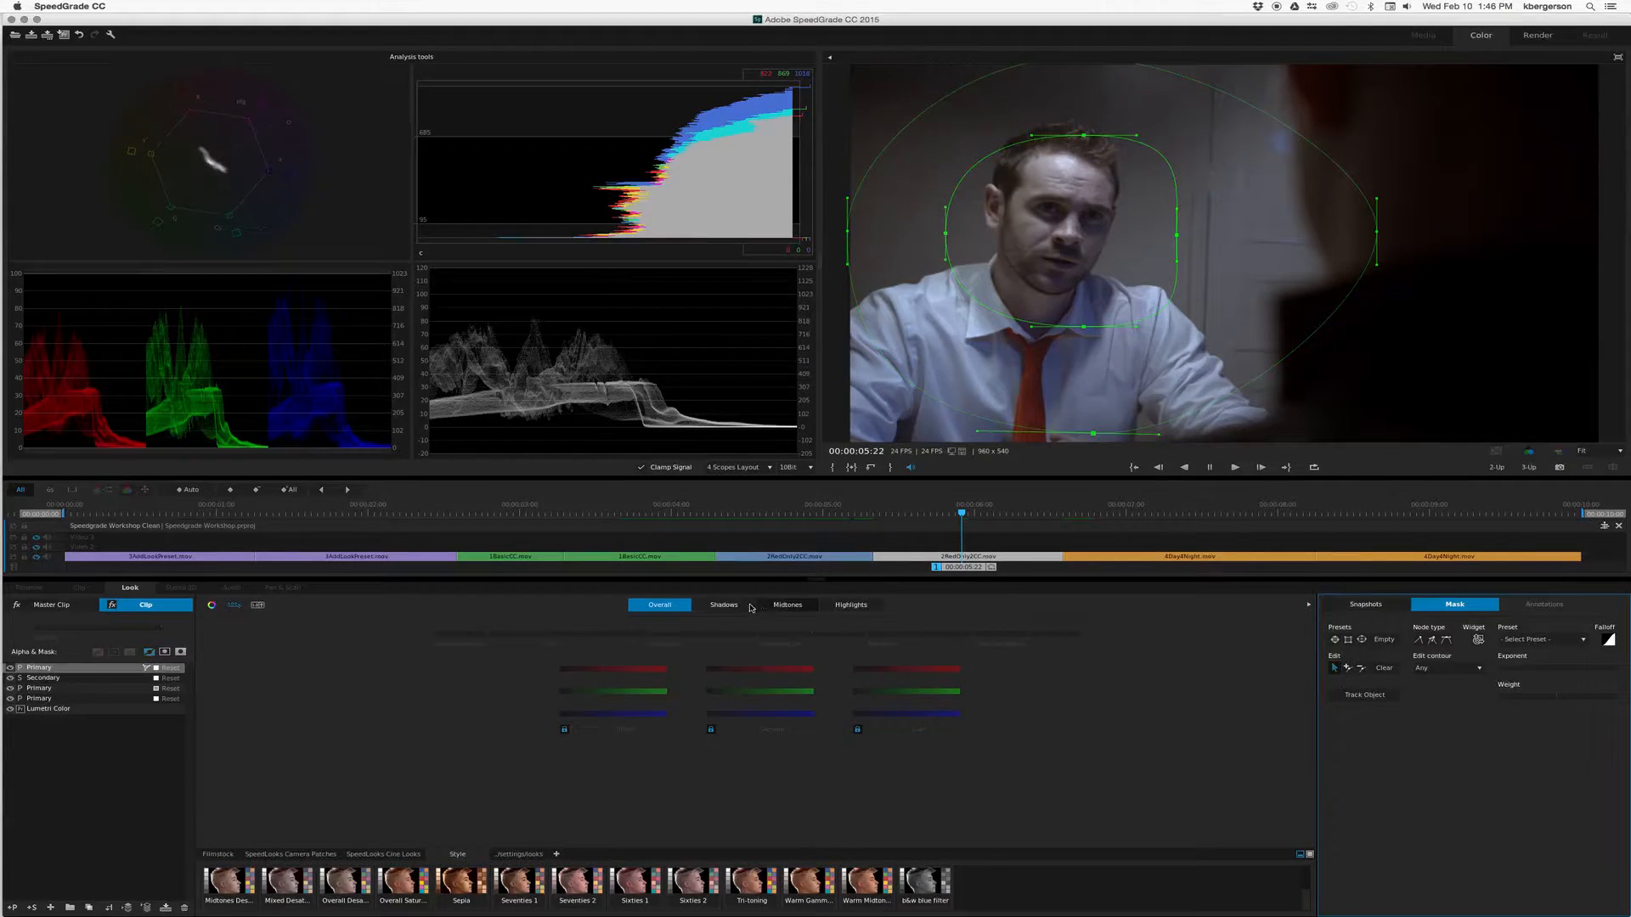
# - Set the masked layer's Overall Gamma to 0.32 to darken it, comparing the image with the layer off and on
pyautogui.click(673, 606)
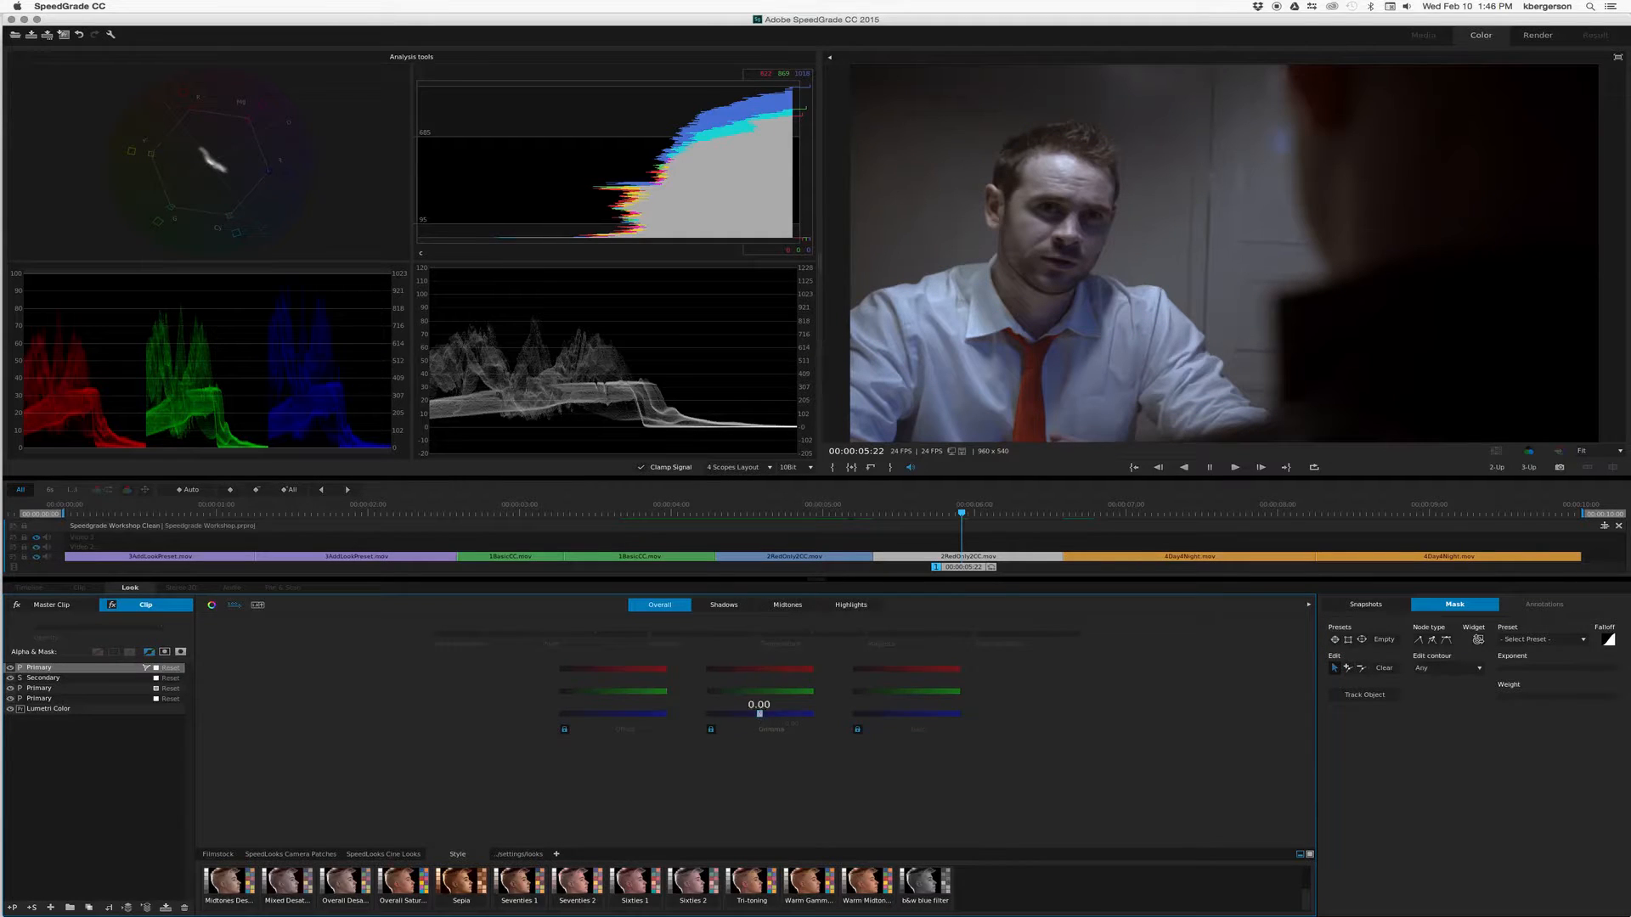
pyautogui.moveTo(759, 713); pyautogui.dragTo(742, 714)
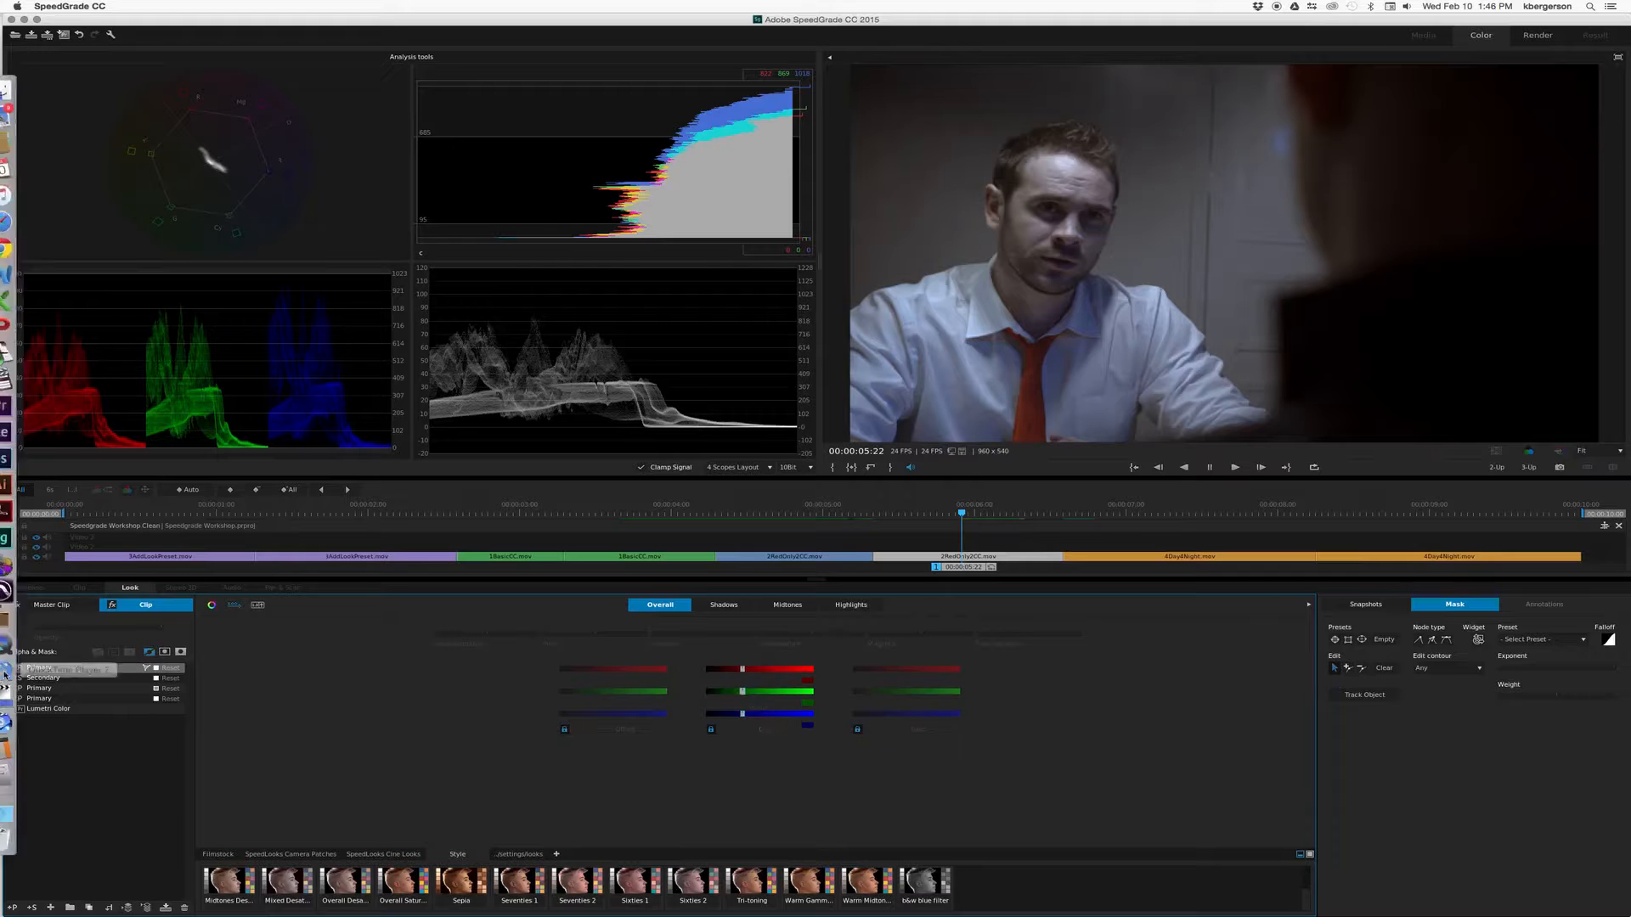
pyautogui.click(10, 668)
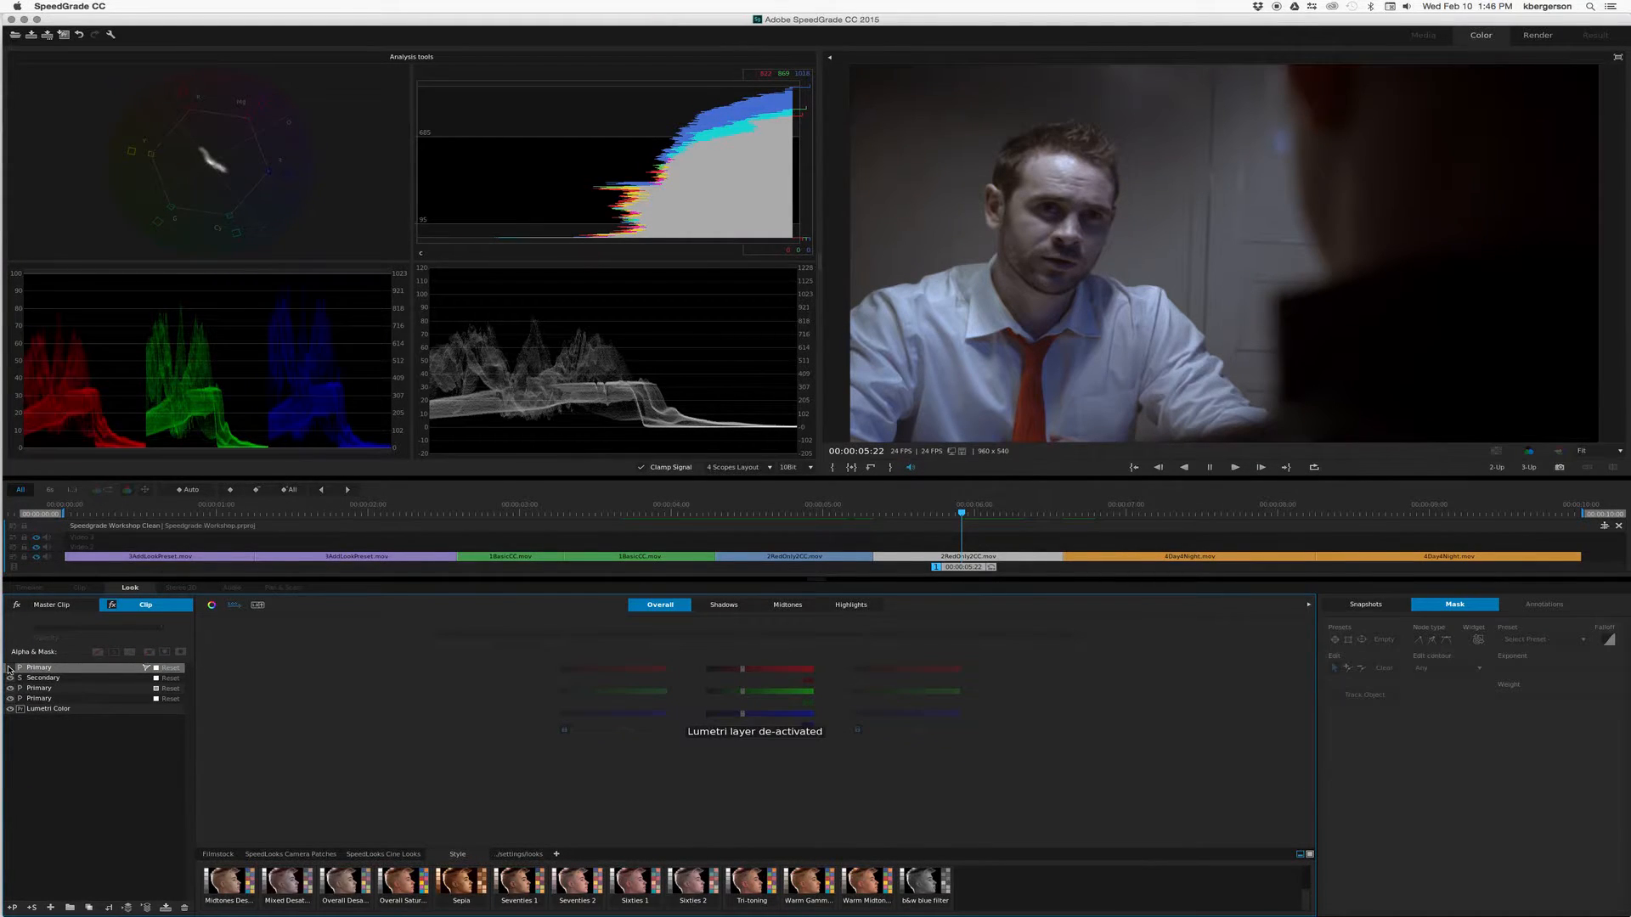
pyautogui.click(11, 668)
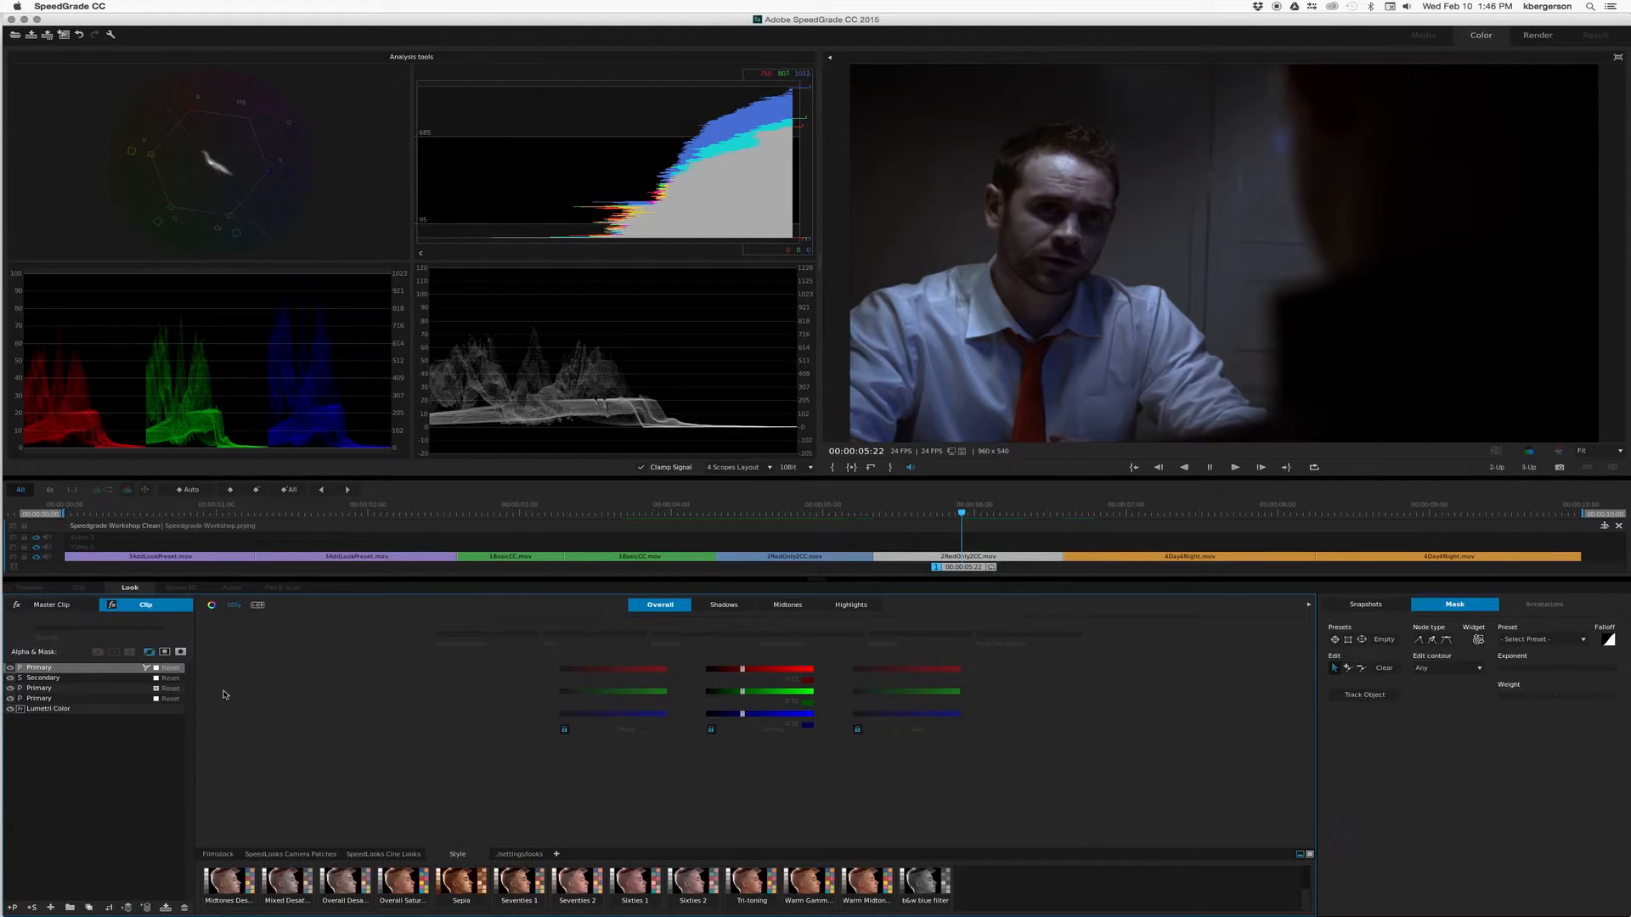
# - Apply the masked grading layer to the outside of the mask and compare the image with the layer off and on
pyautogui.click(180, 652)
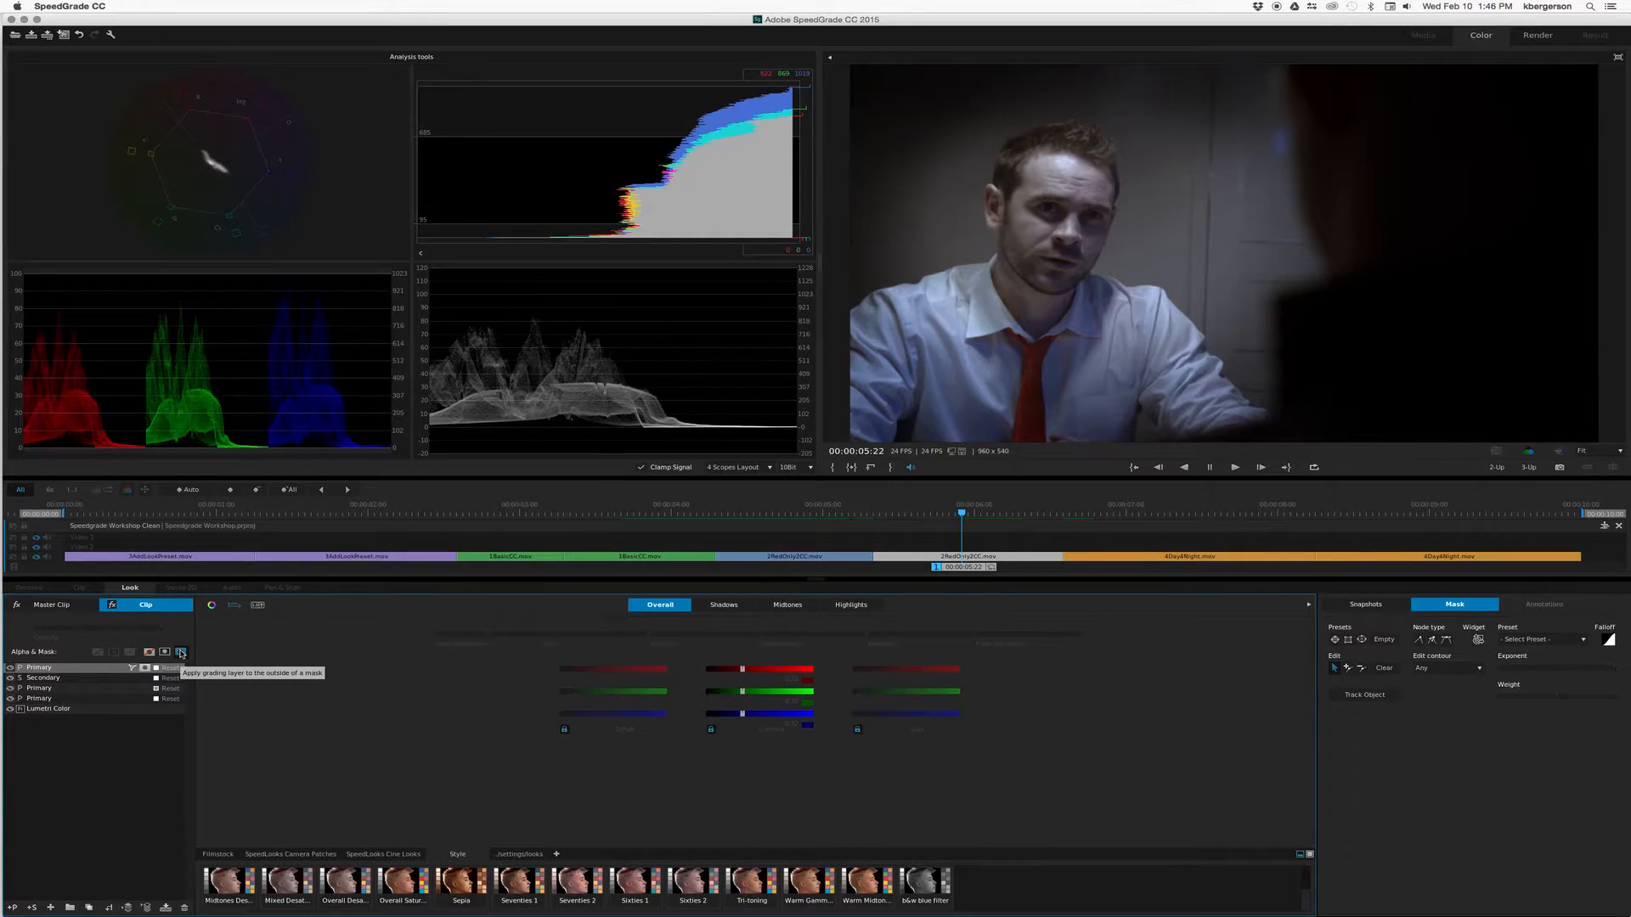
pyautogui.click(10, 669)
pyautogui.click(10, 668)
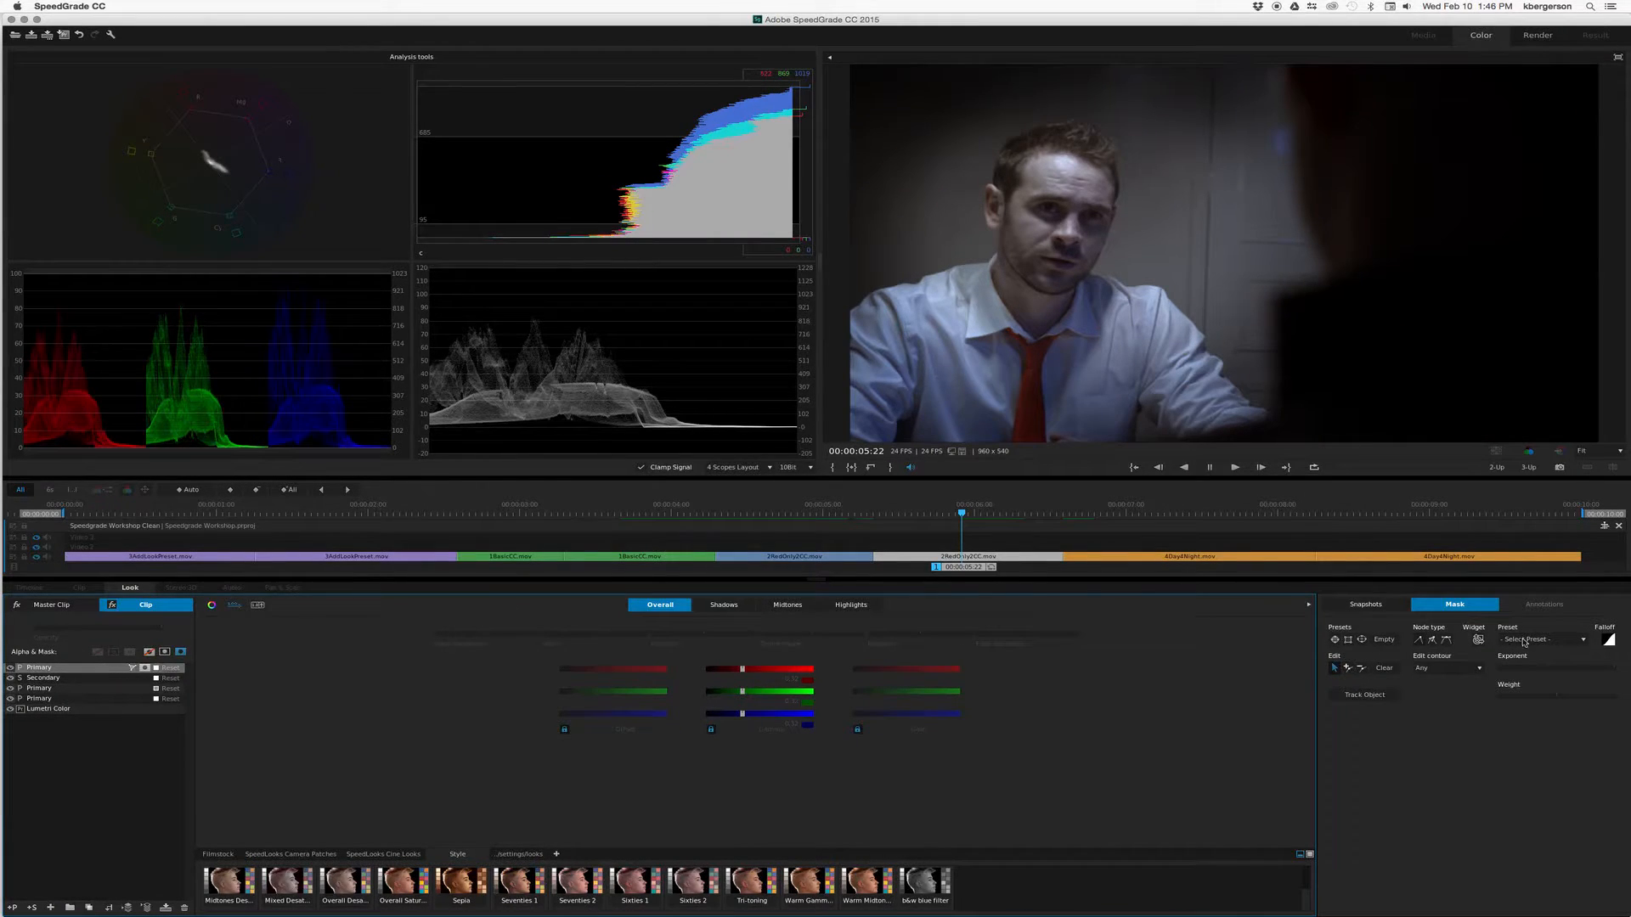
# - Display the mask widget and extend its outer contour beyond the frame's left and bottom edges, comparing the vignette off and on
pyautogui.click(1478, 640)
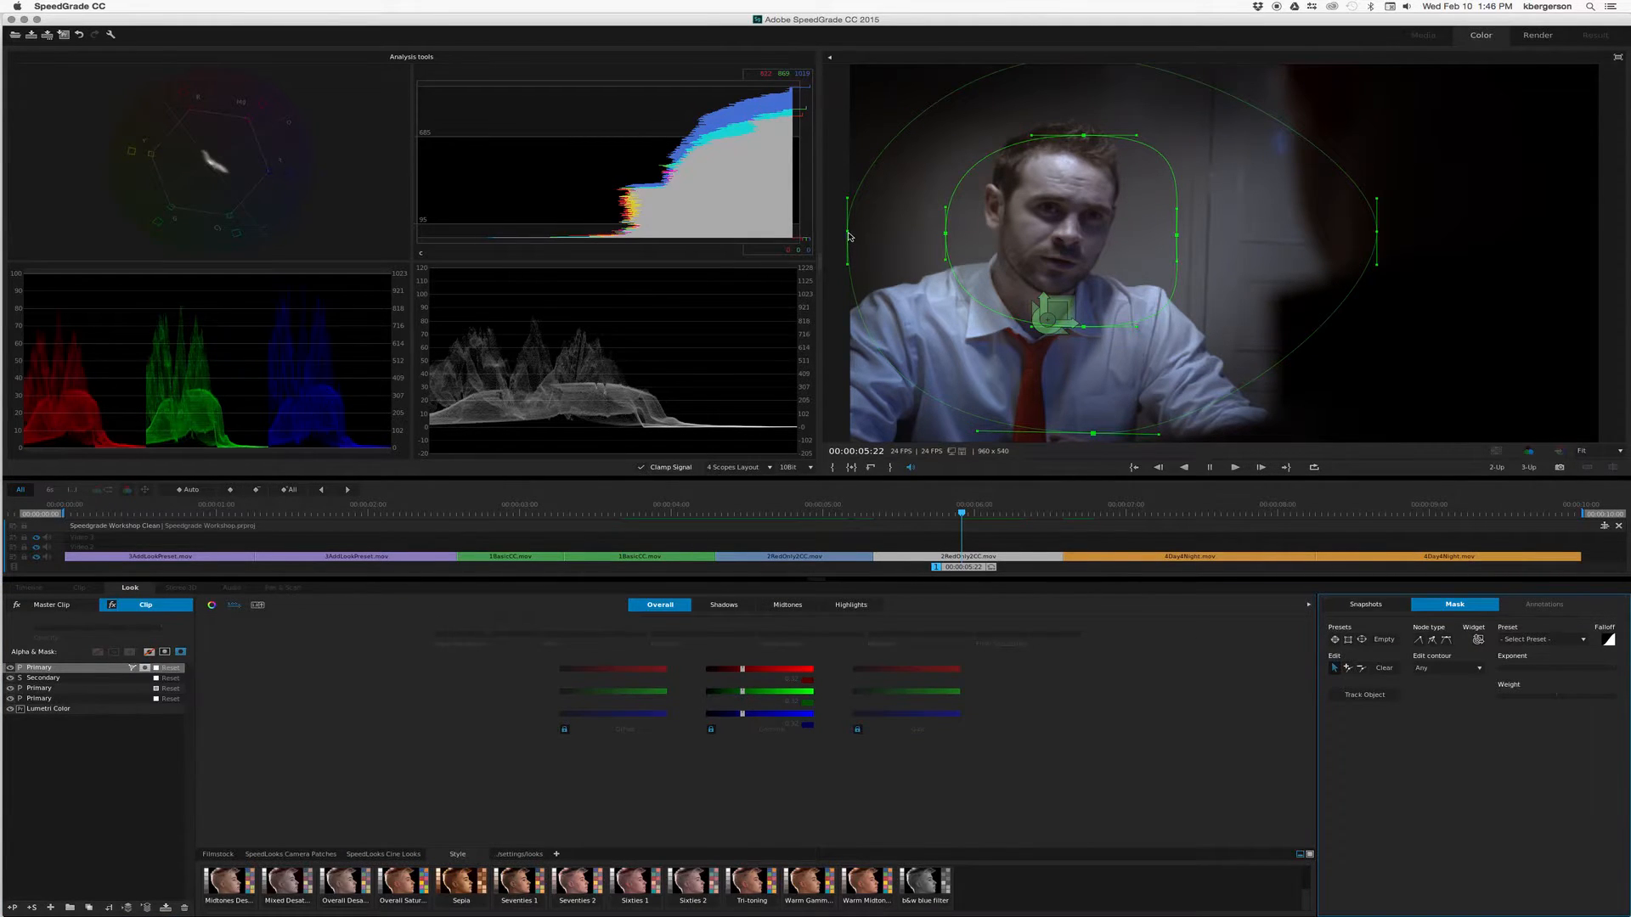
pyautogui.moveTo(848, 232); pyautogui.dragTo(746, 237)
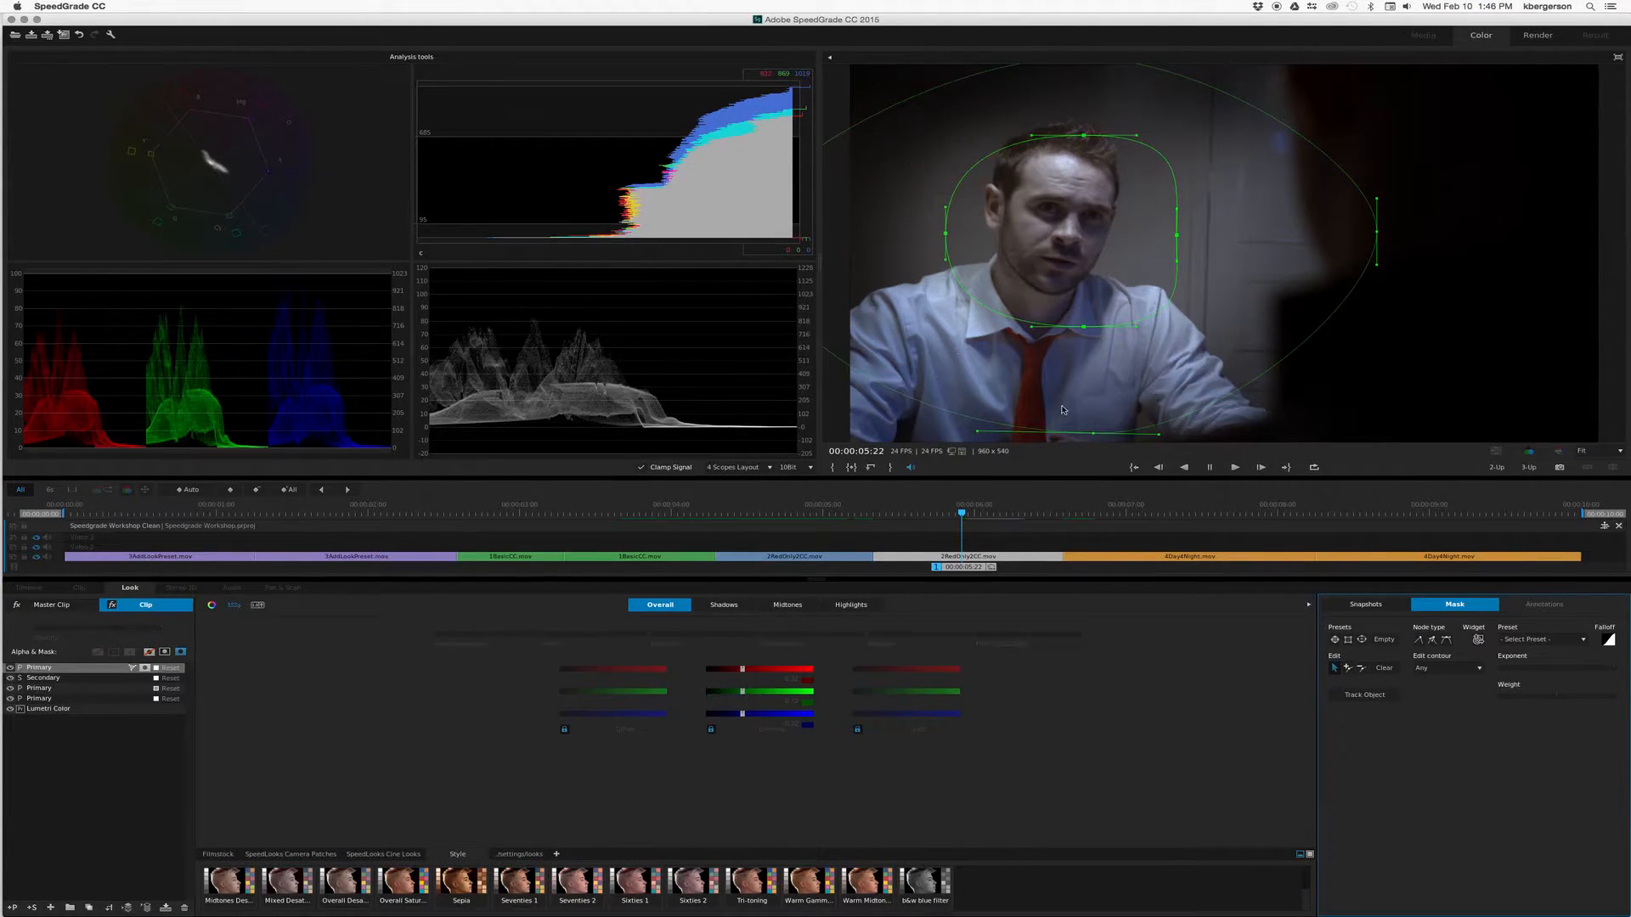
pyautogui.moveTo(1093, 435); pyautogui.dragTo(1091, 480)
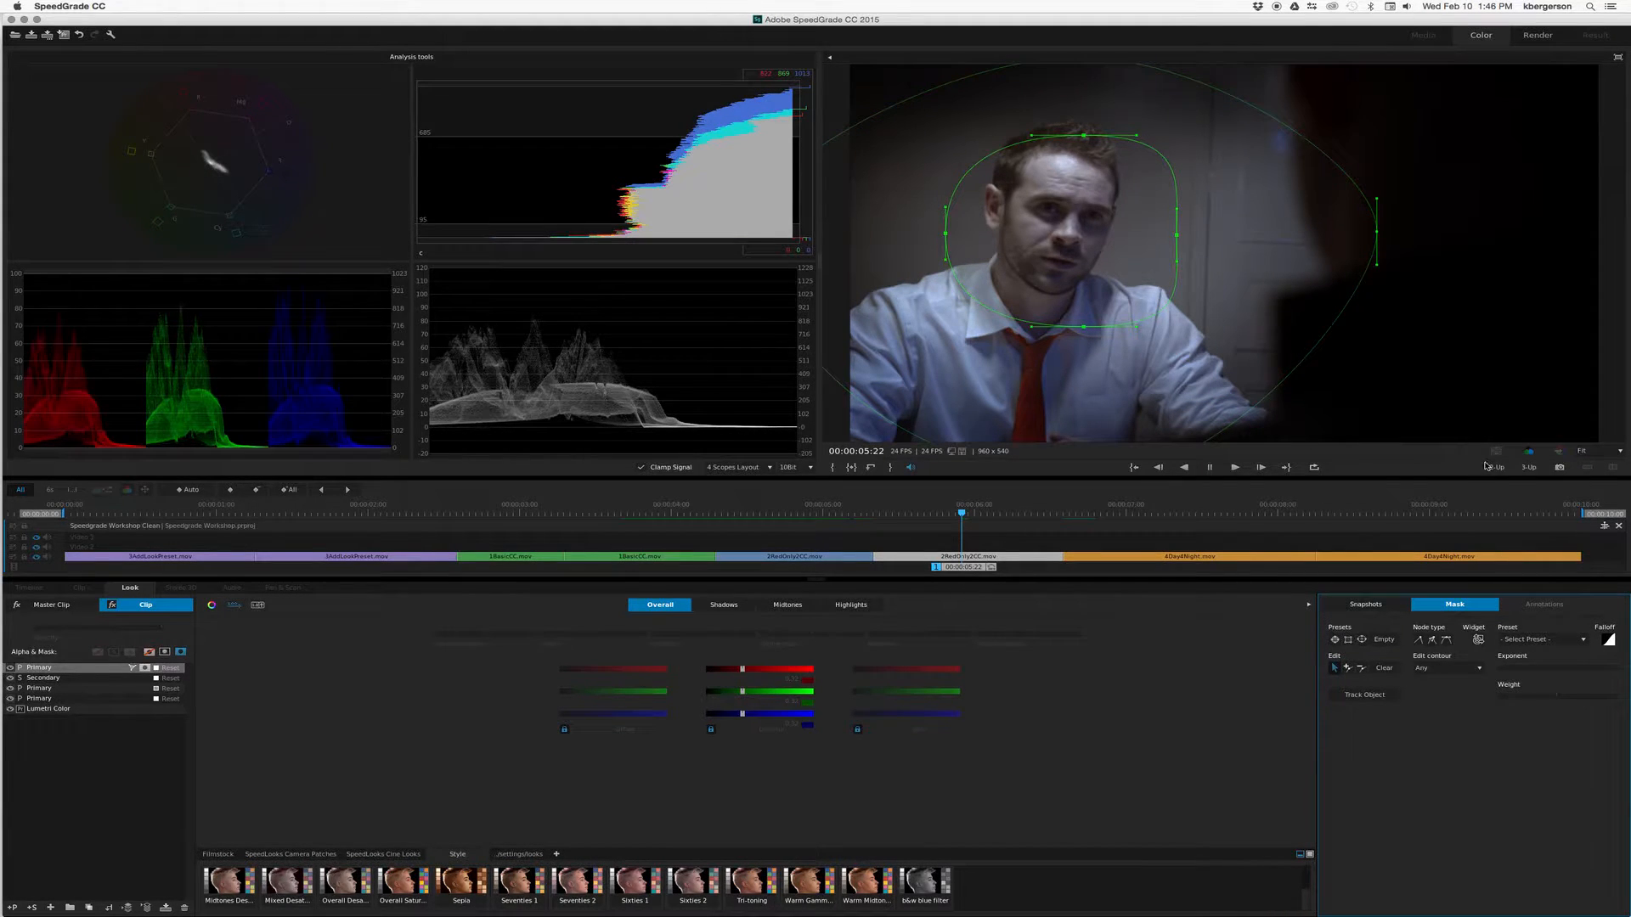
pyautogui.moveTo(1376, 264); pyautogui.dragTo(1379, 292)
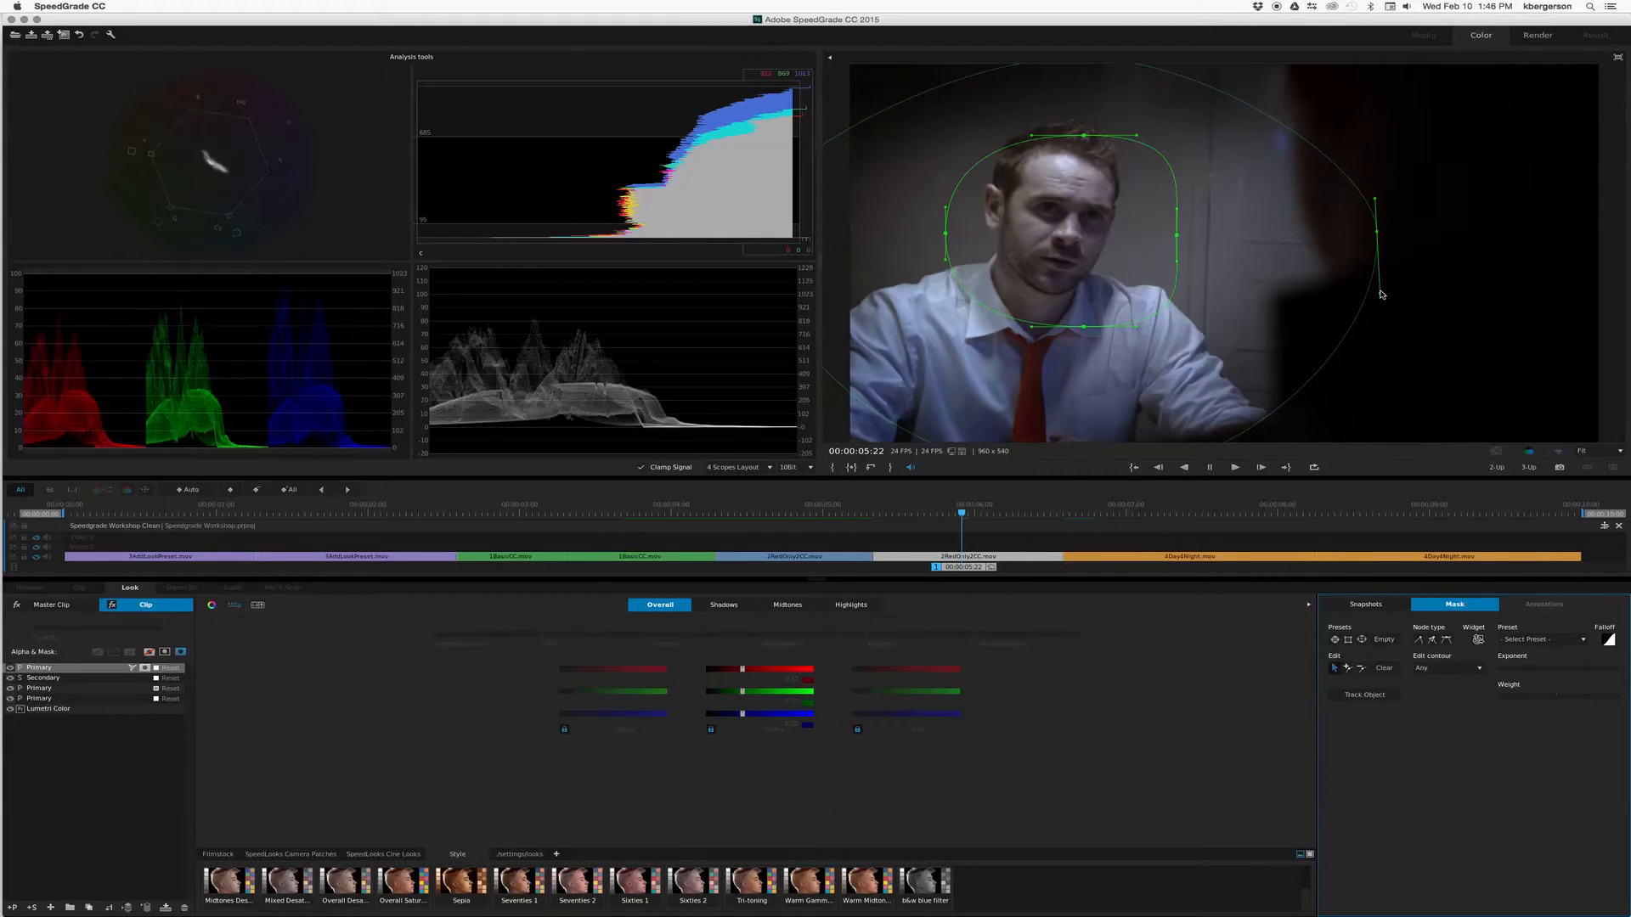
pyautogui.click(10, 669)
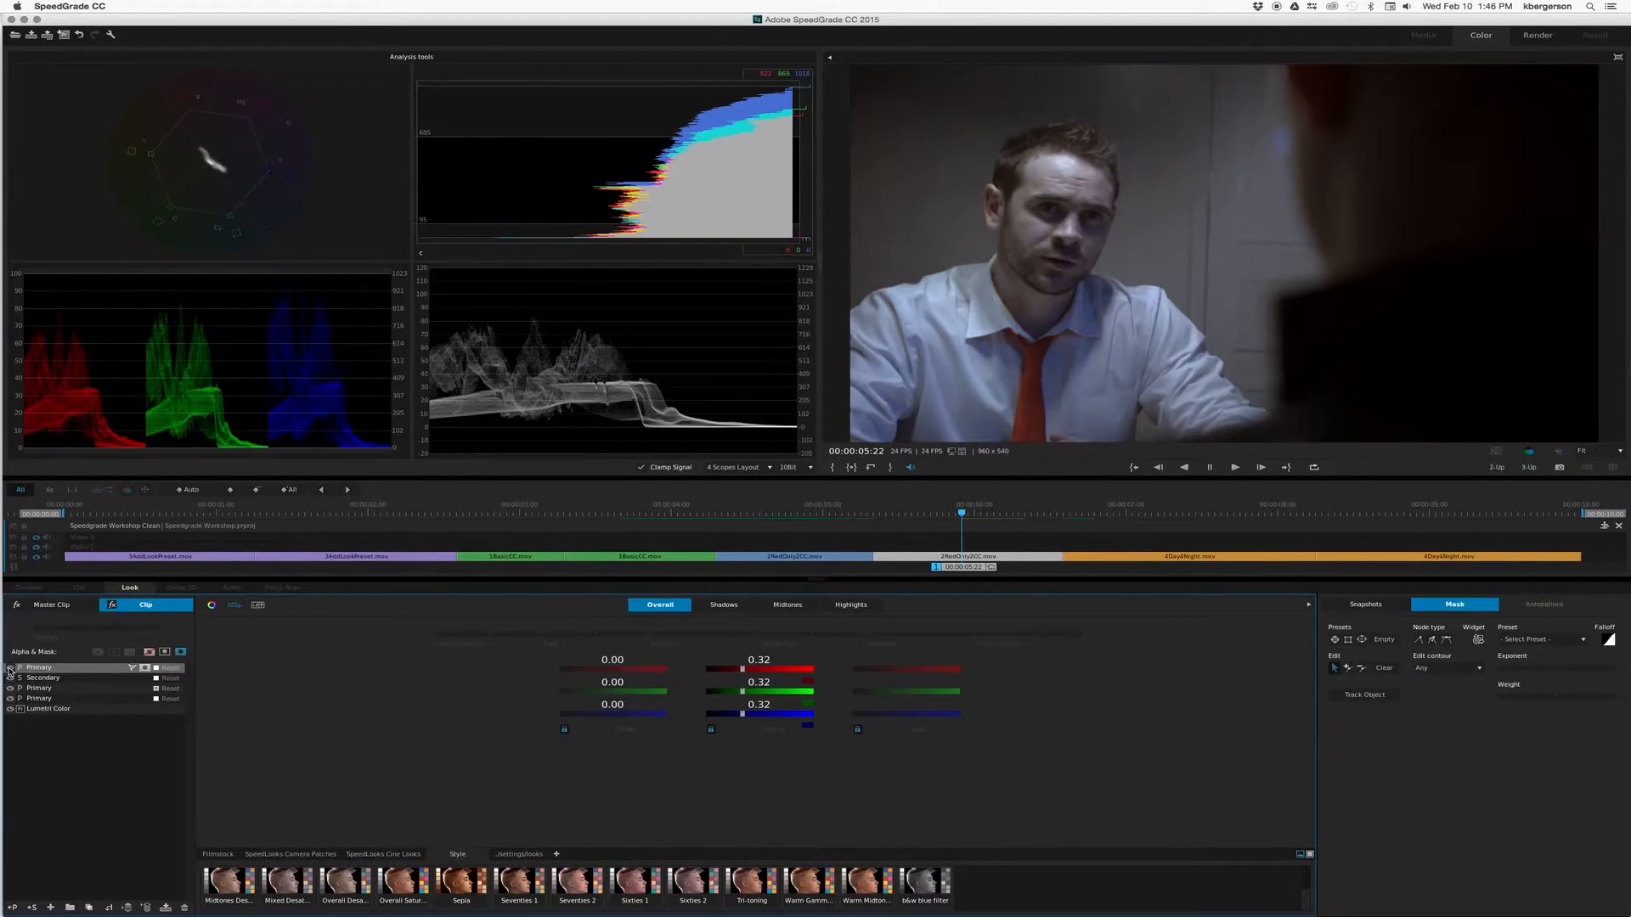
pyautogui.click(10, 669)
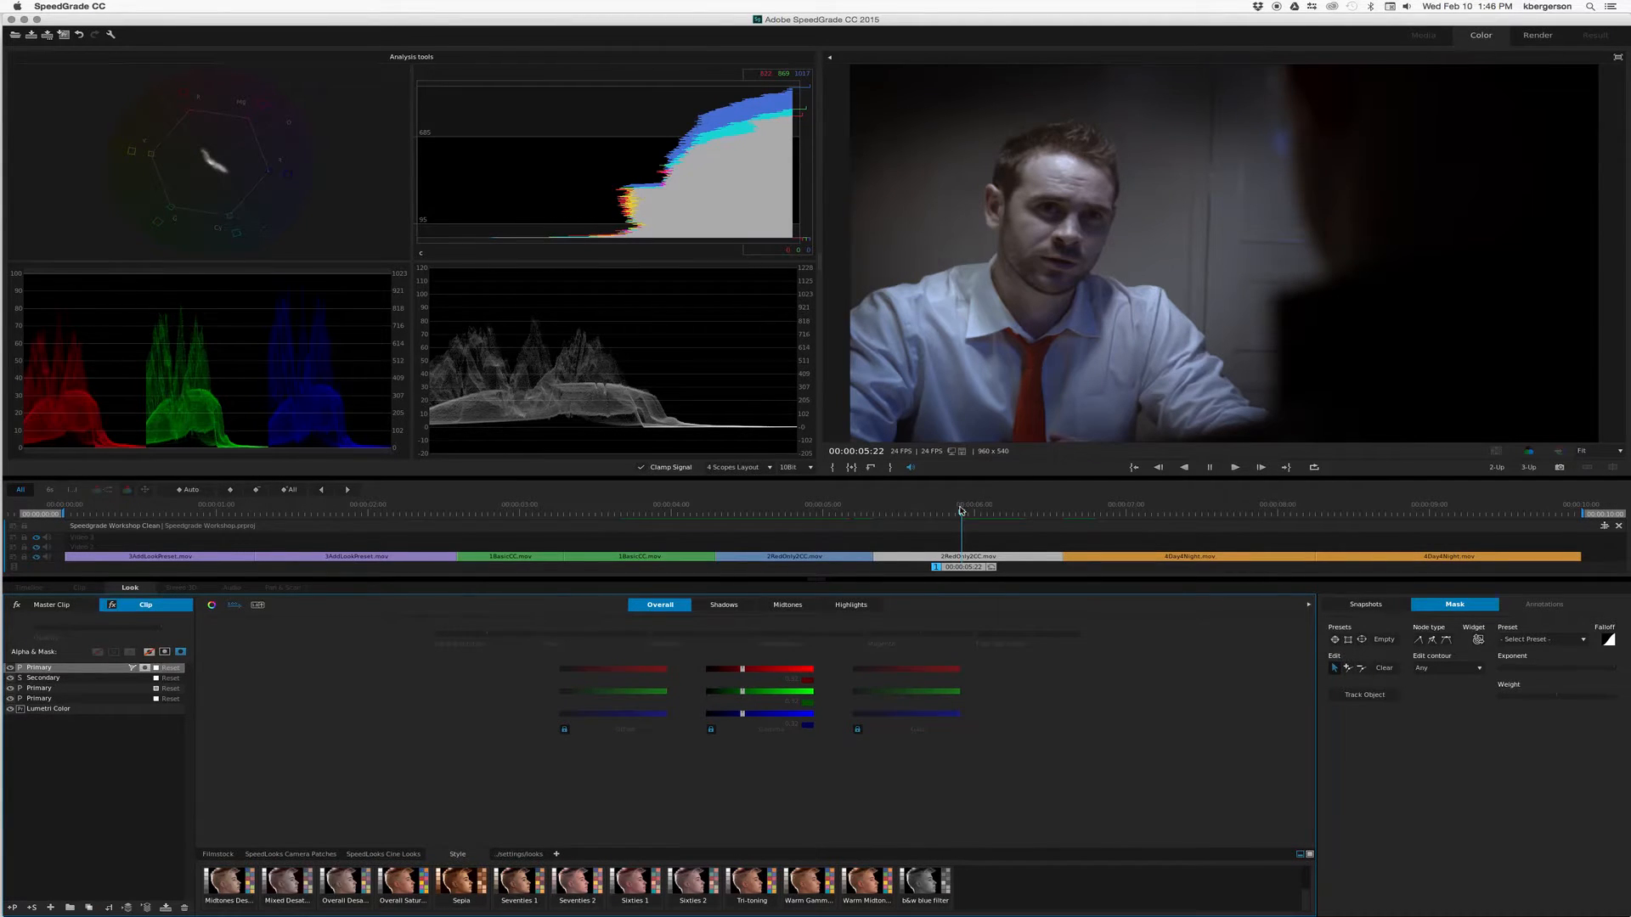
# - Go to the second lake clip, disable its Lumetri Color layer and raise the Primary layer's Overall Contrast, comparing off and on
pyautogui.moveTo(961, 510); pyautogui.dragTo(1400, 522)
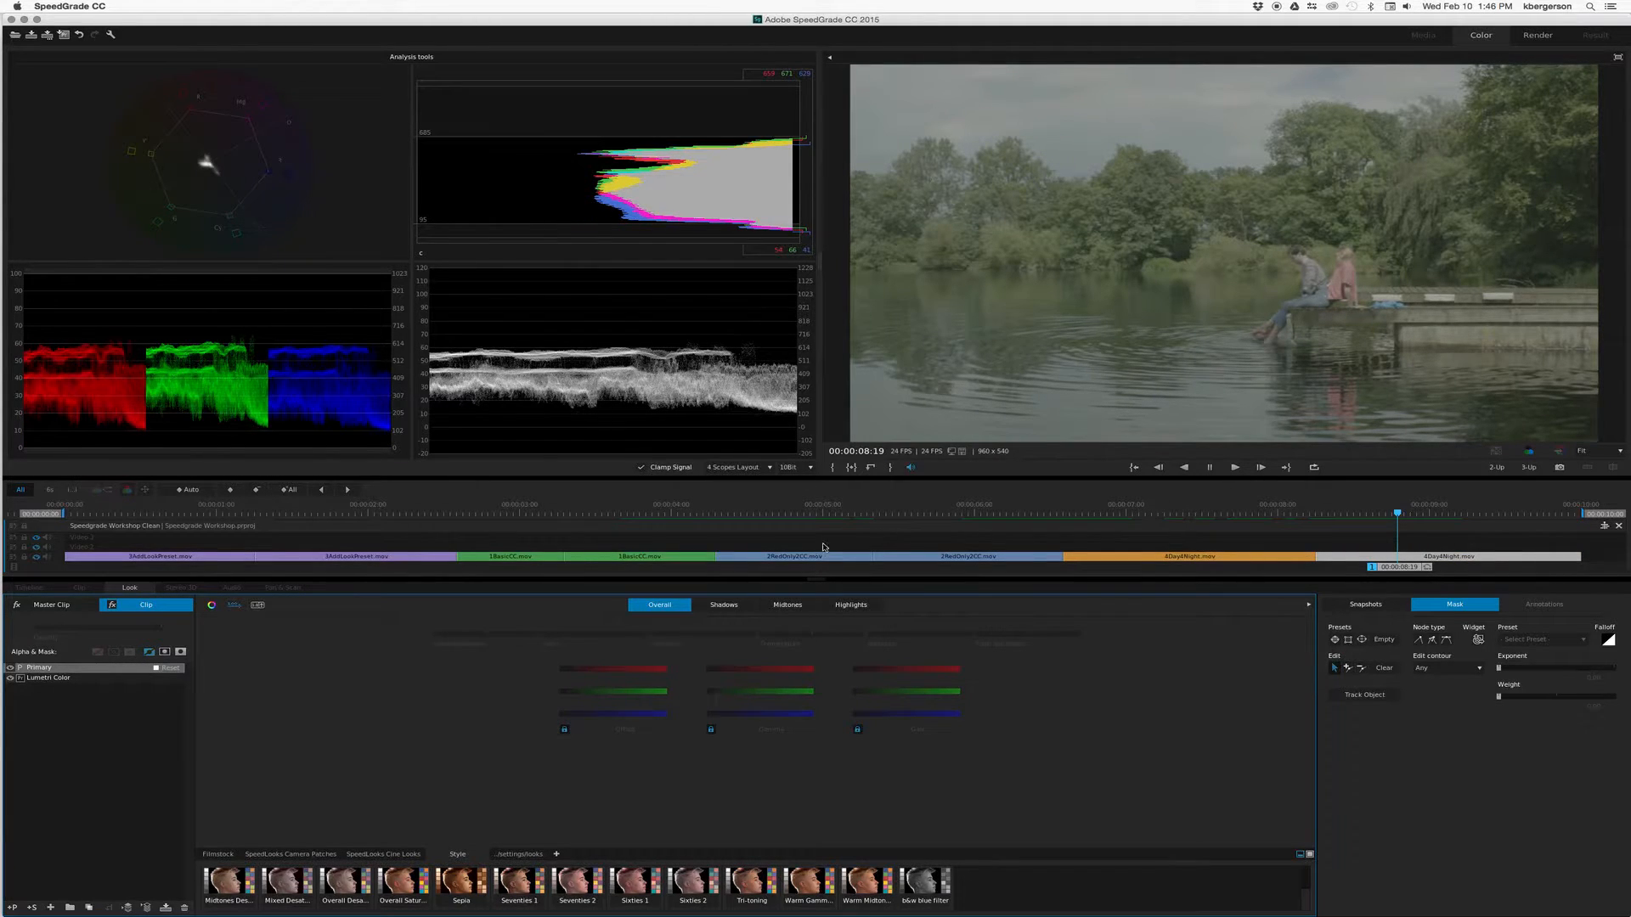
pyautogui.click(10, 678)
pyautogui.click(703, 634)
pyautogui.moveTo(703, 634); pyautogui.dragTo(731, 634)
pyautogui.click(13, 668)
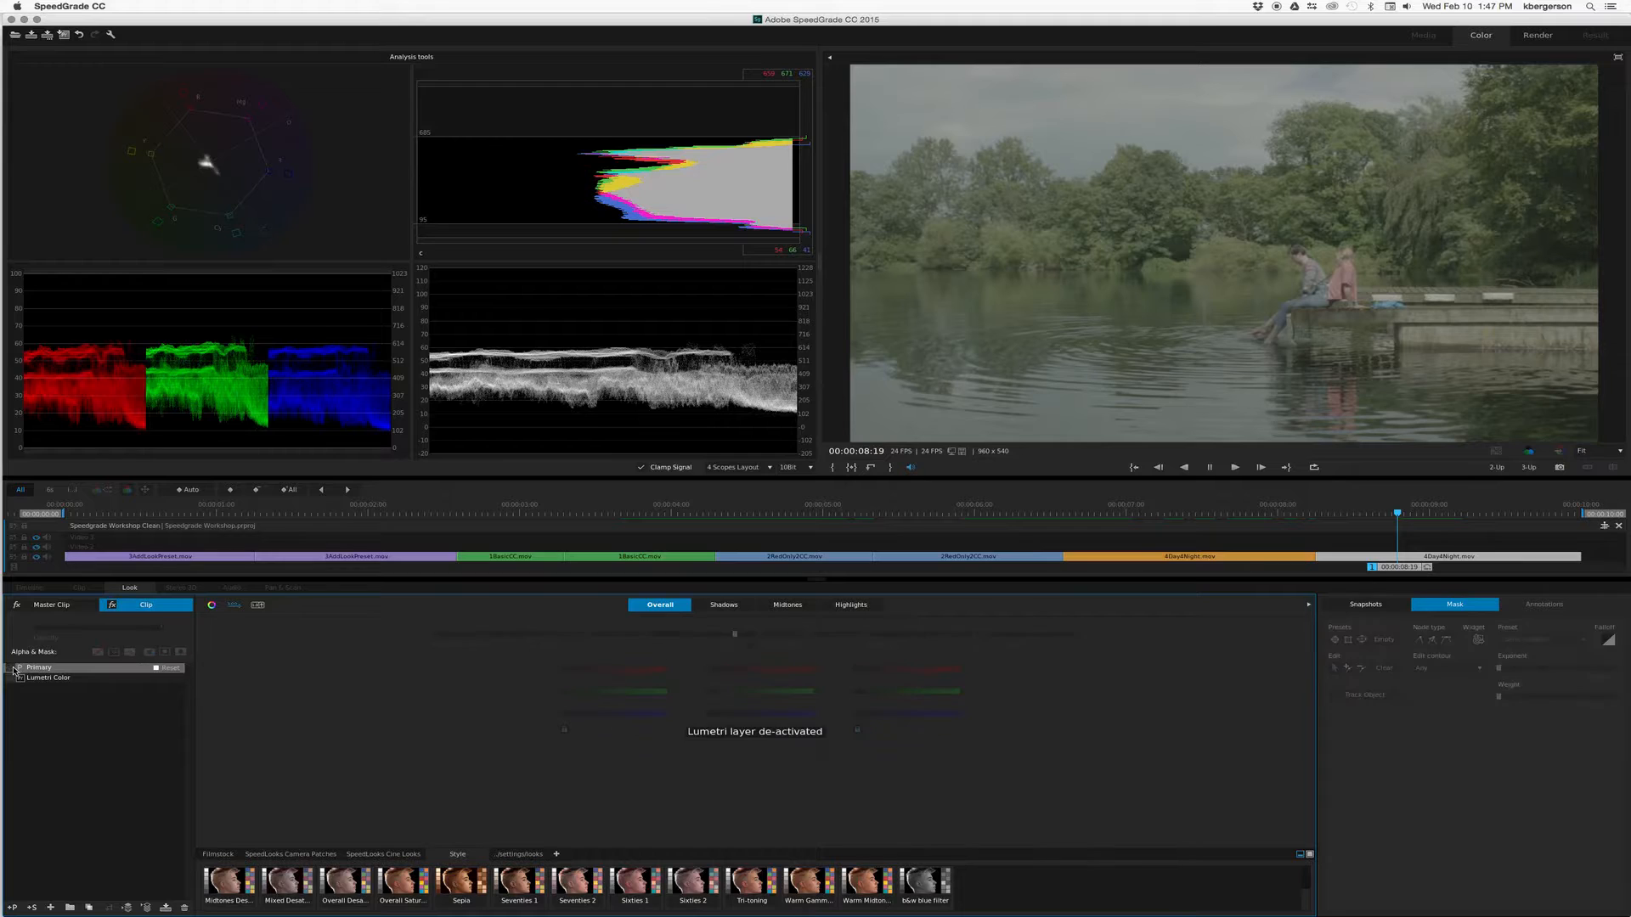
pyautogui.click(12, 668)
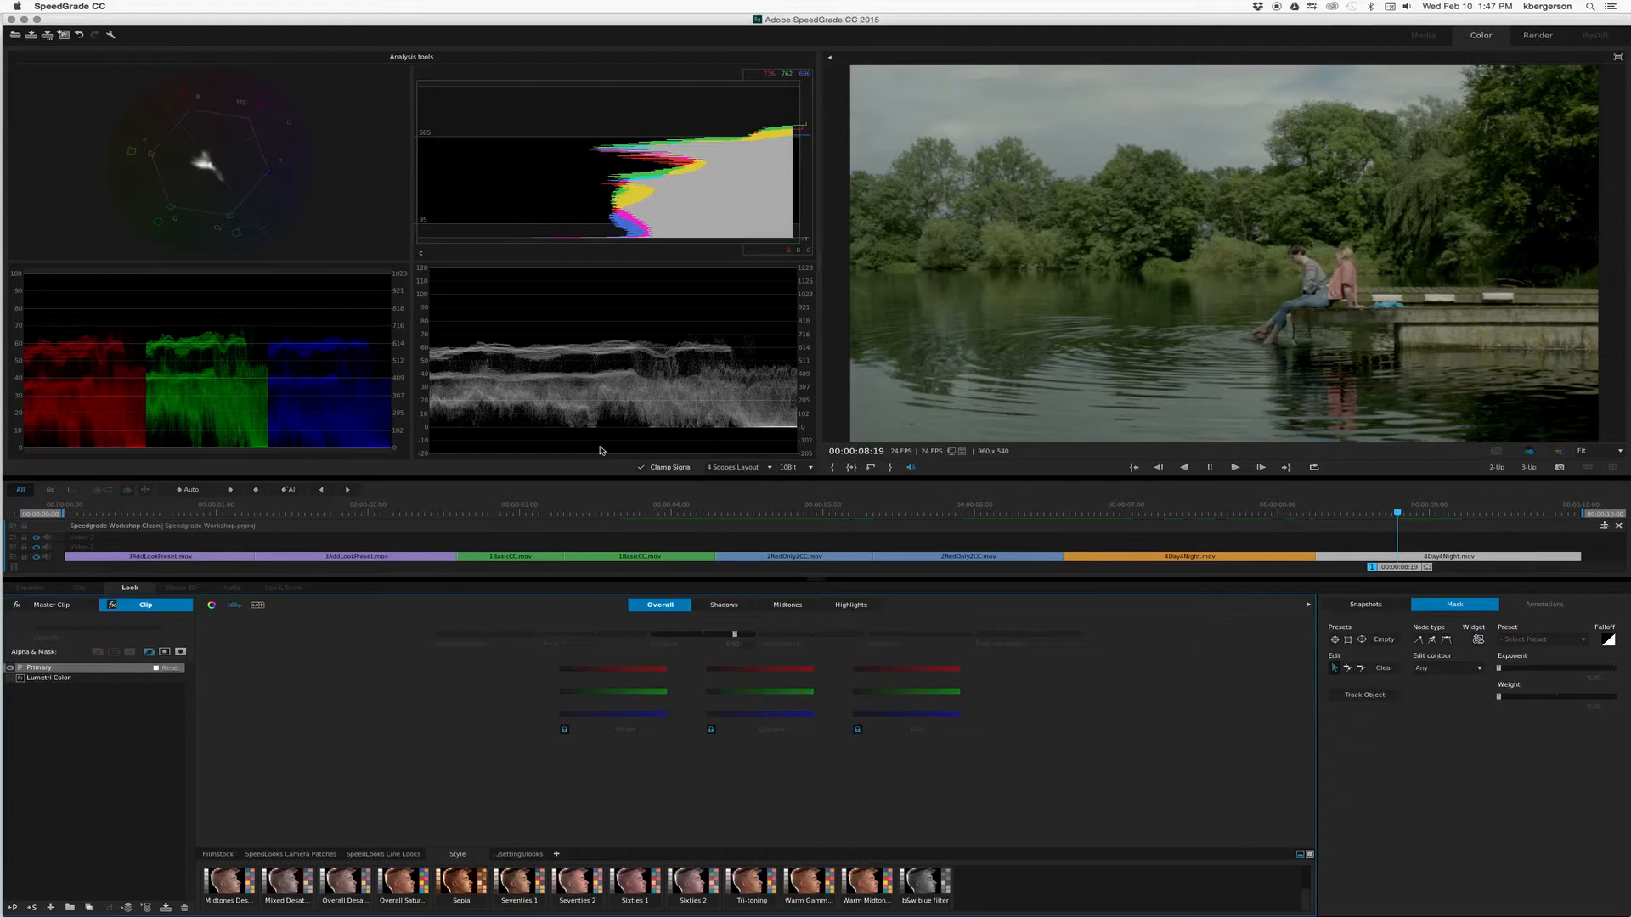
# - Raise the lake clip's Highlights Gain to 0.53 on all channels, comparing the image with the layer off and on
pyautogui.click(851, 605)
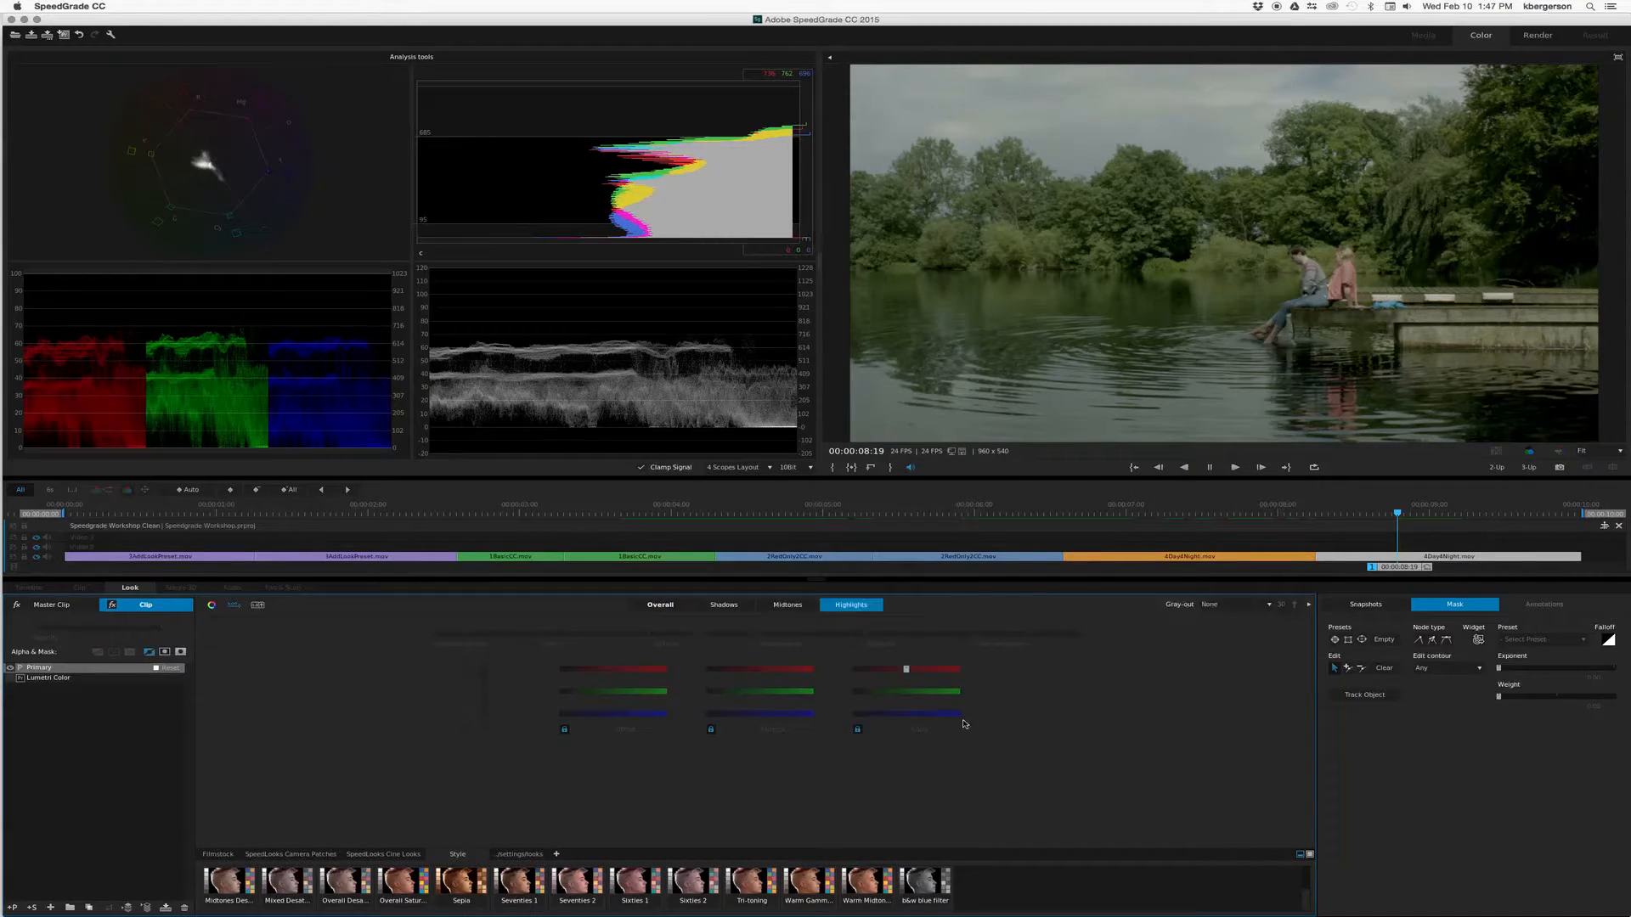
pyautogui.moveTo(906, 715); pyautogui.dragTo(934, 715)
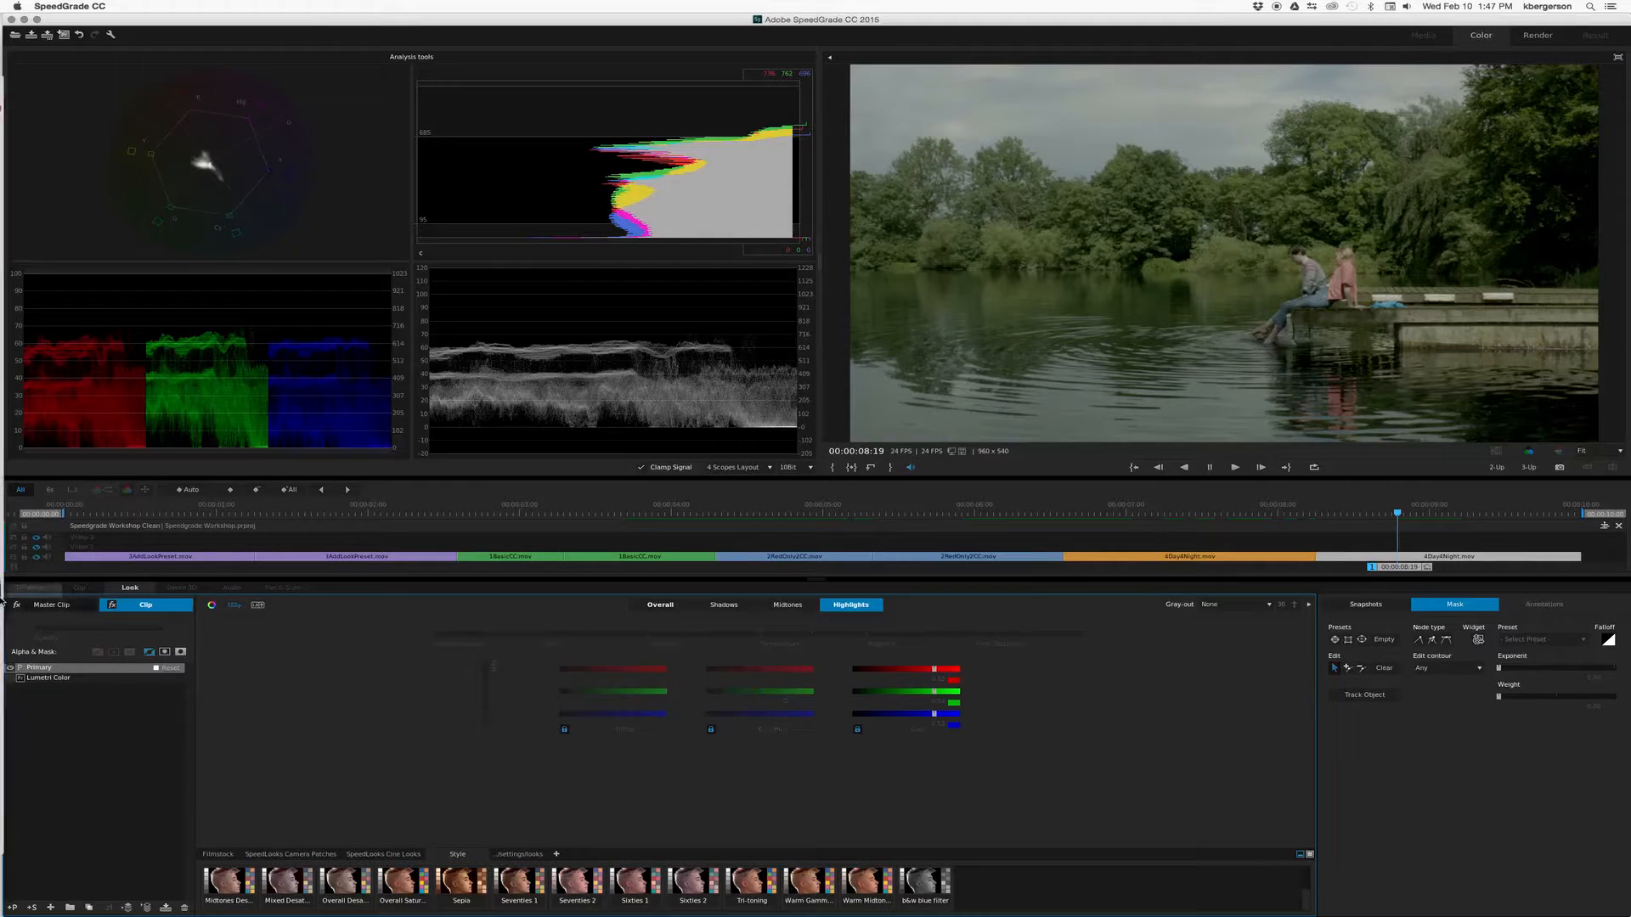
pyautogui.click(11, 670)
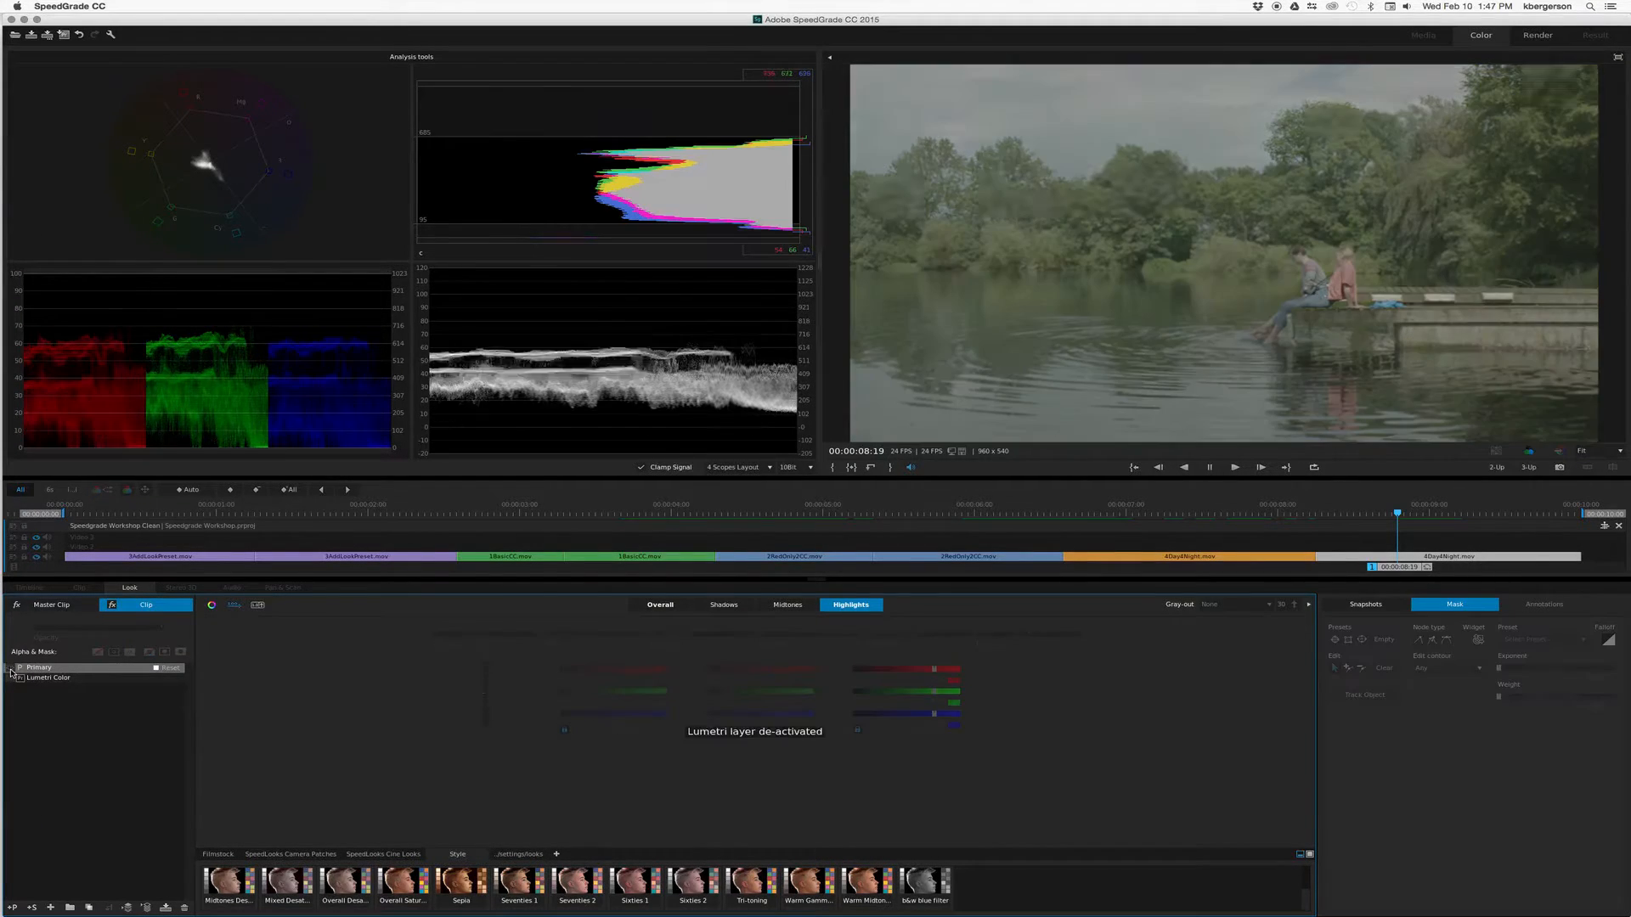
pyautogui.click(10, 671)
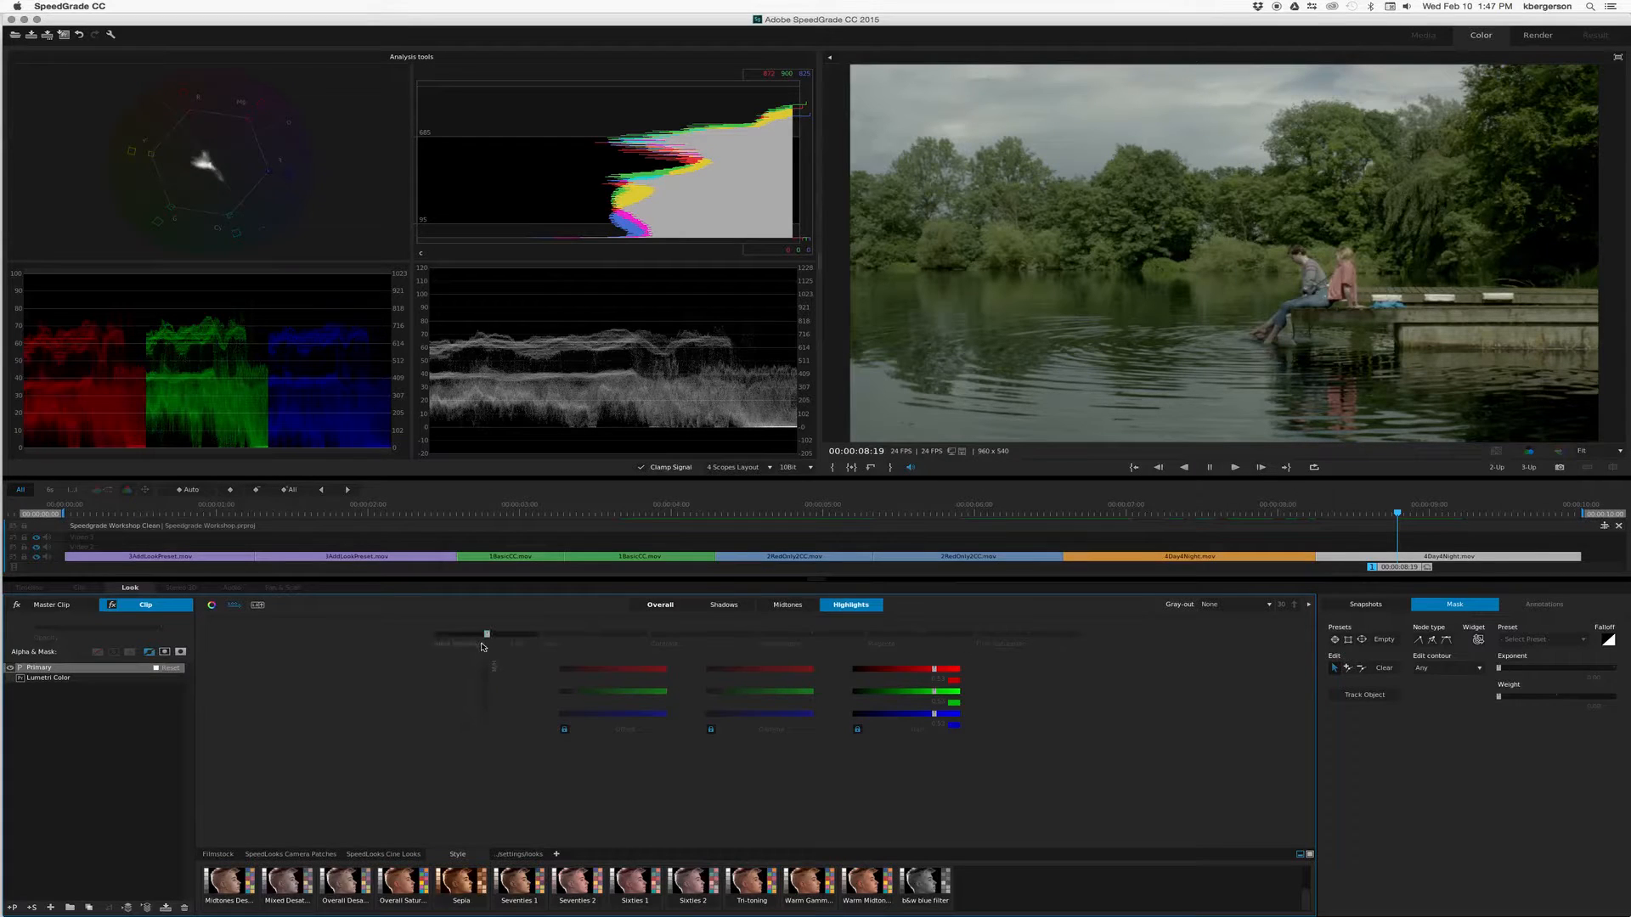
# - Reduce the Highlights Input Saturation to just under 0.68, repeatedly comparing the lake image with the layer off and on
pyautogui.moveTo(486, 635); pyautogui.dragTo(471, 635)
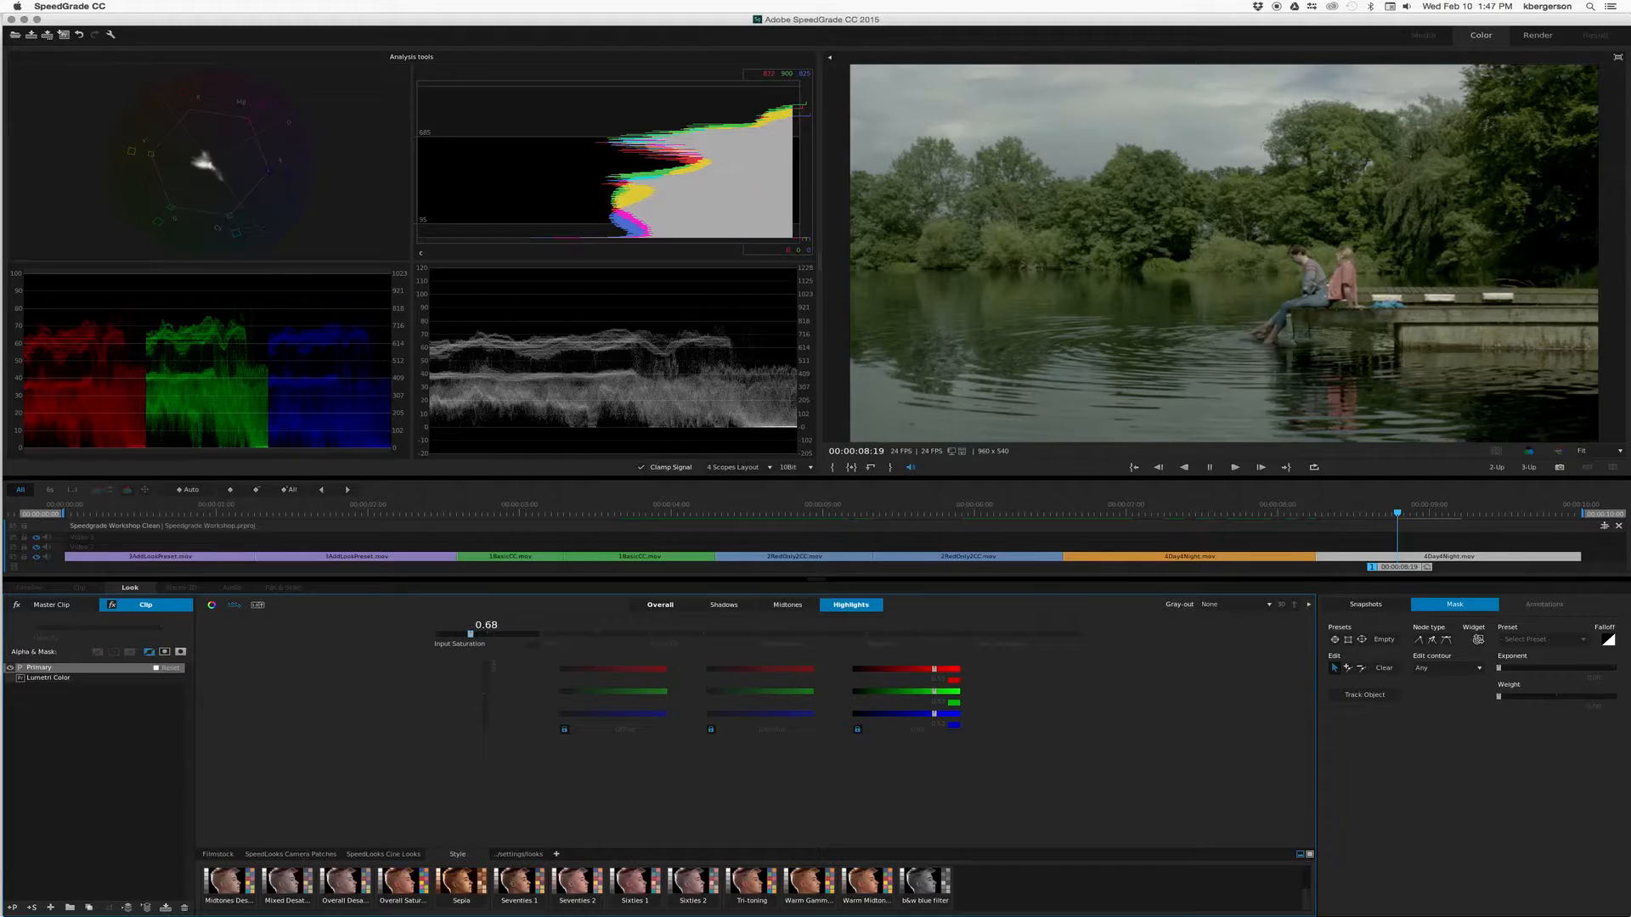
pyautogui.click(11, 668)
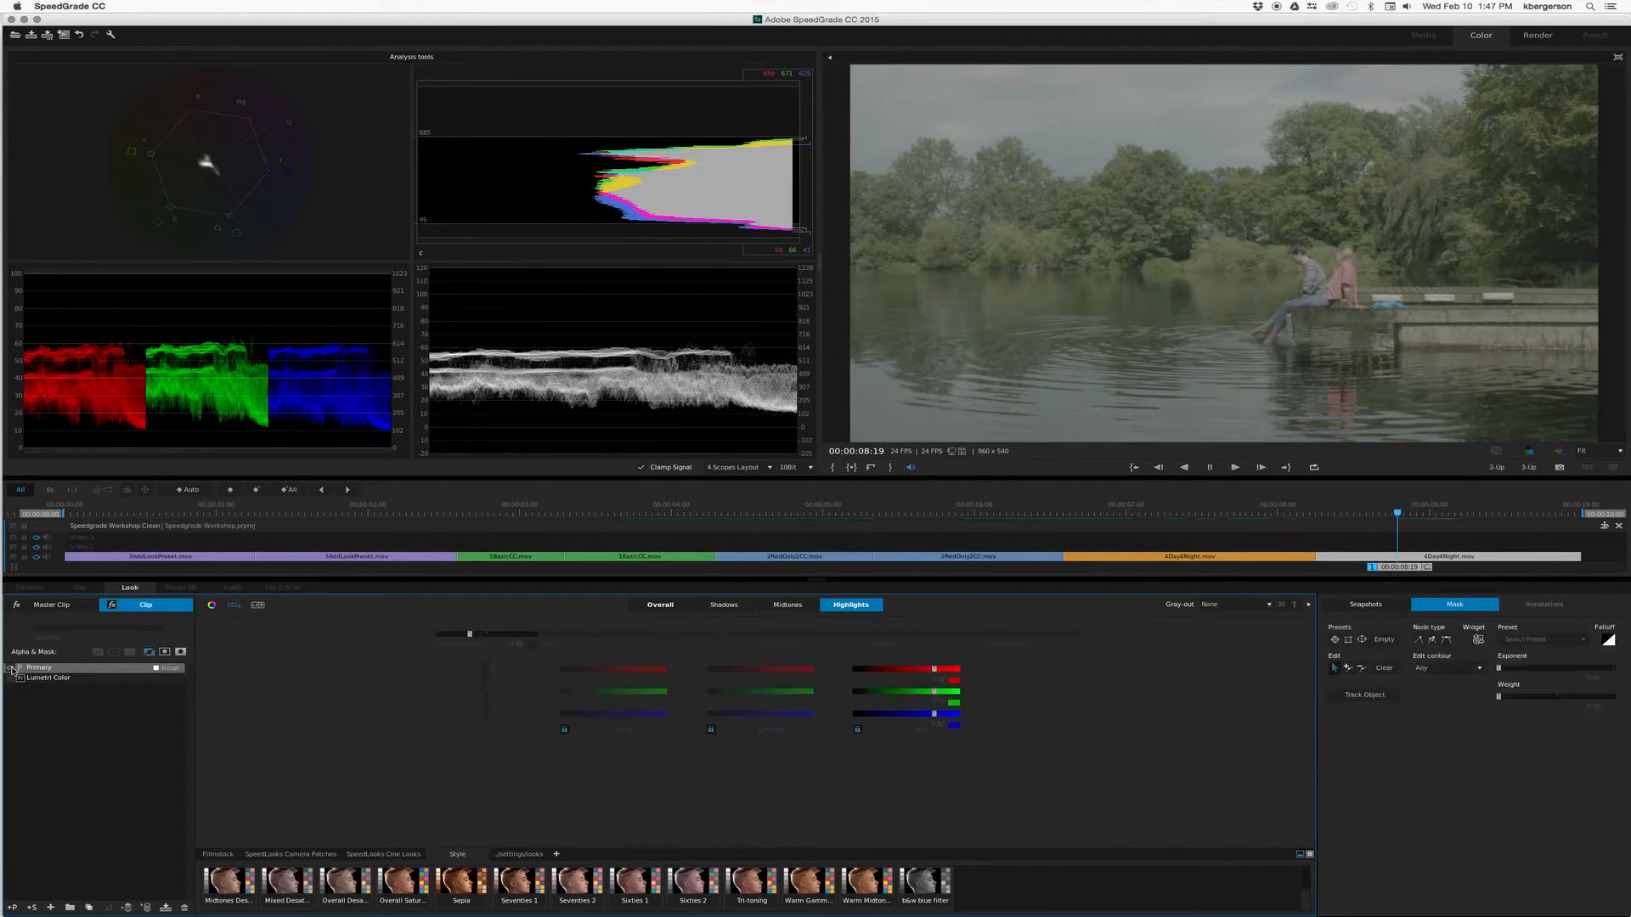
pyautogui.click(11, 668)
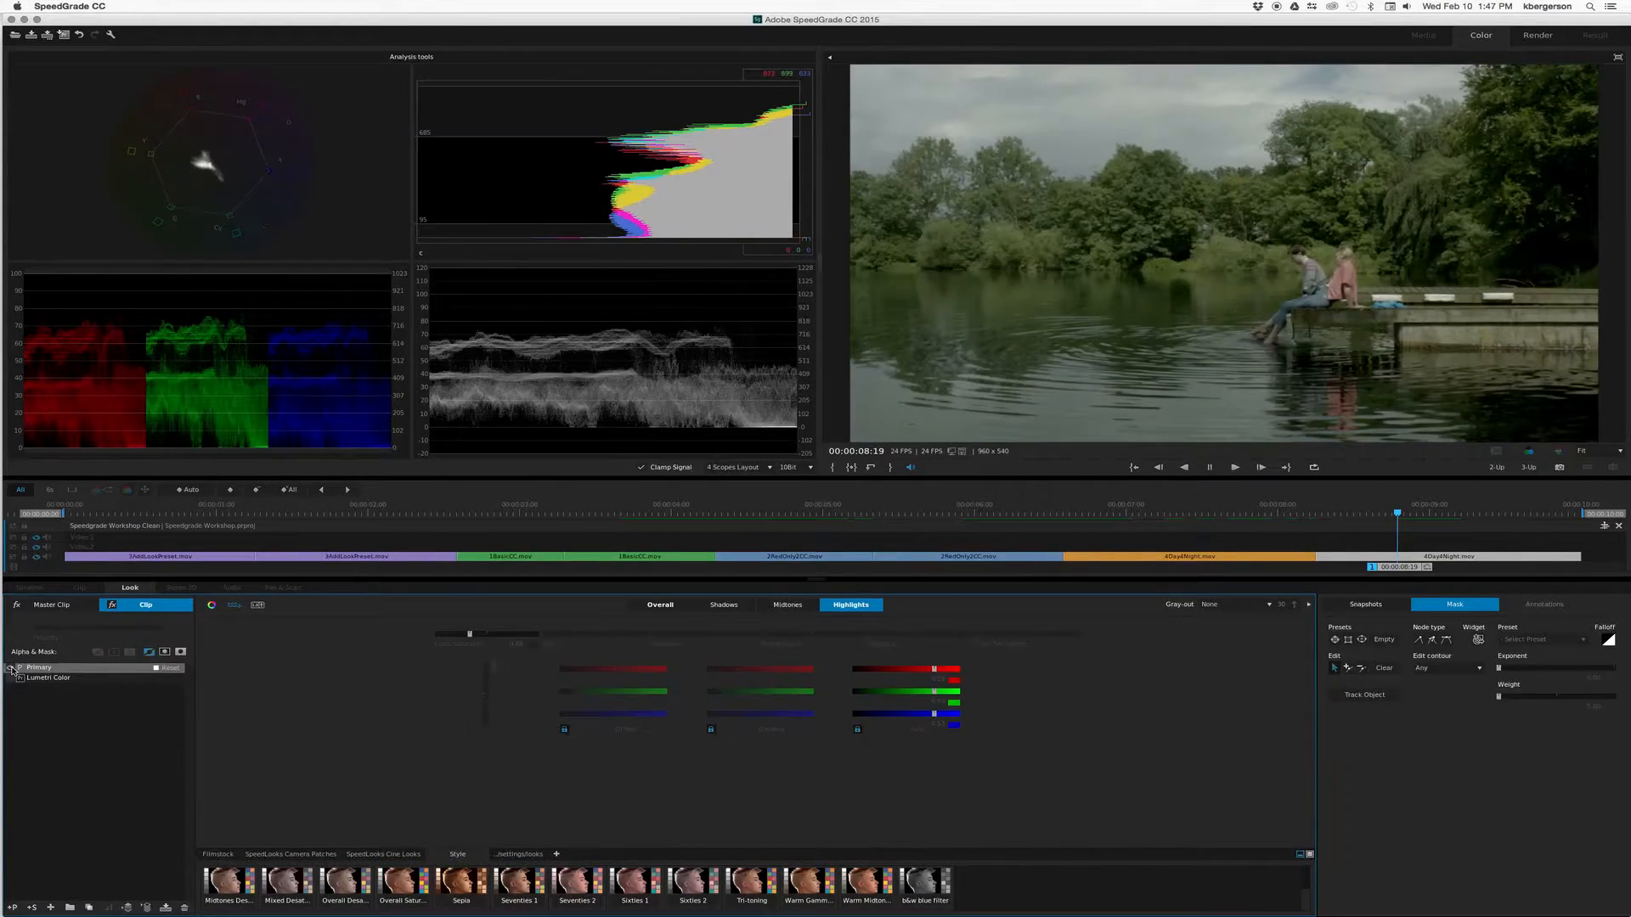
pyautogui.click(470, 635)
pyautogui.click(10, 669)
pyautogui.click(11, 669)
pyautogui.click(10, 668)
pyautogui.click(11, 669)
# - Lower the Highlights Final Saturation below 1.00 in small amounts, comparing the lake image with the layer off and on
pyautogui.click(1028, 635)
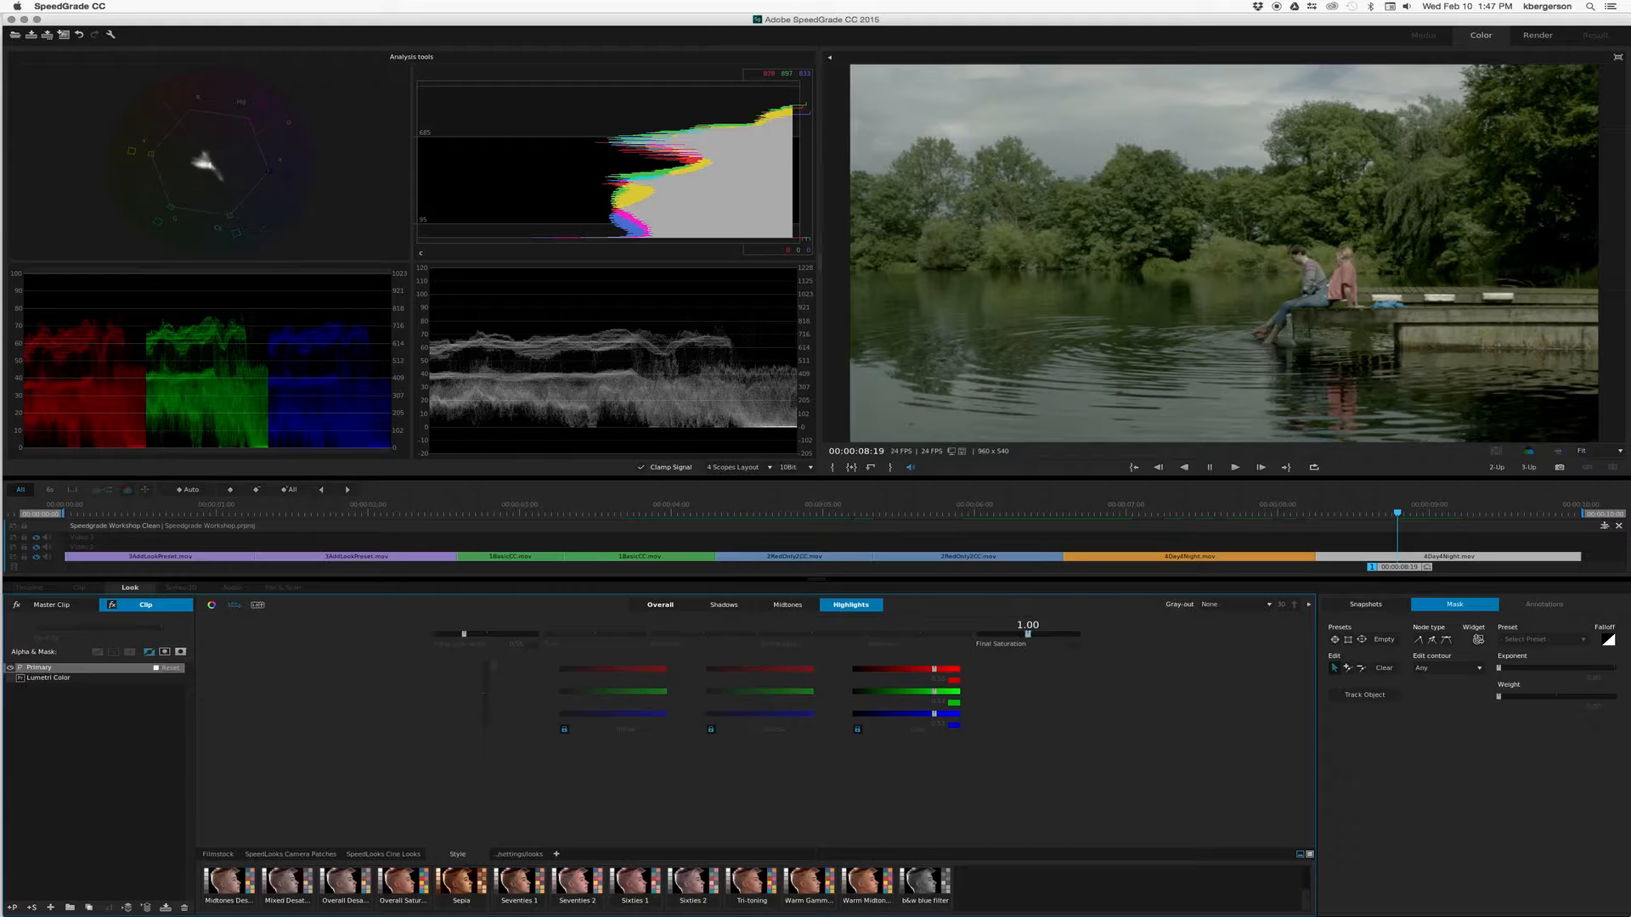
pyautogui.moveTo(1027, 635); pyautogui.dragTo(1012, 635)
pyautogui.click(11, 668)
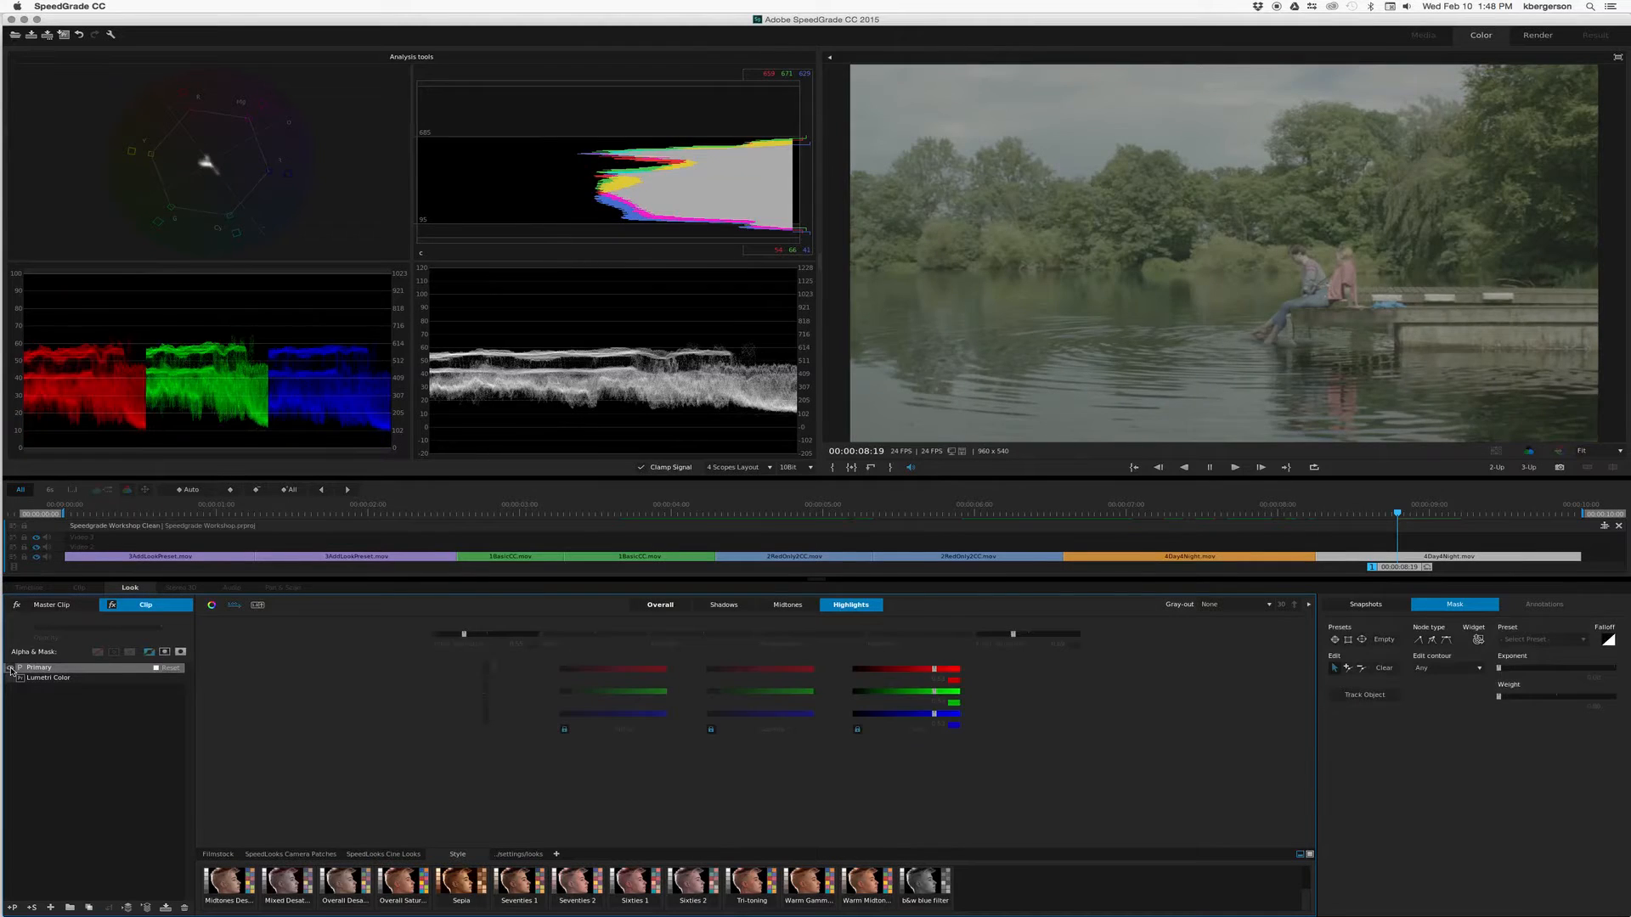
pyautogui.click(10, 669)
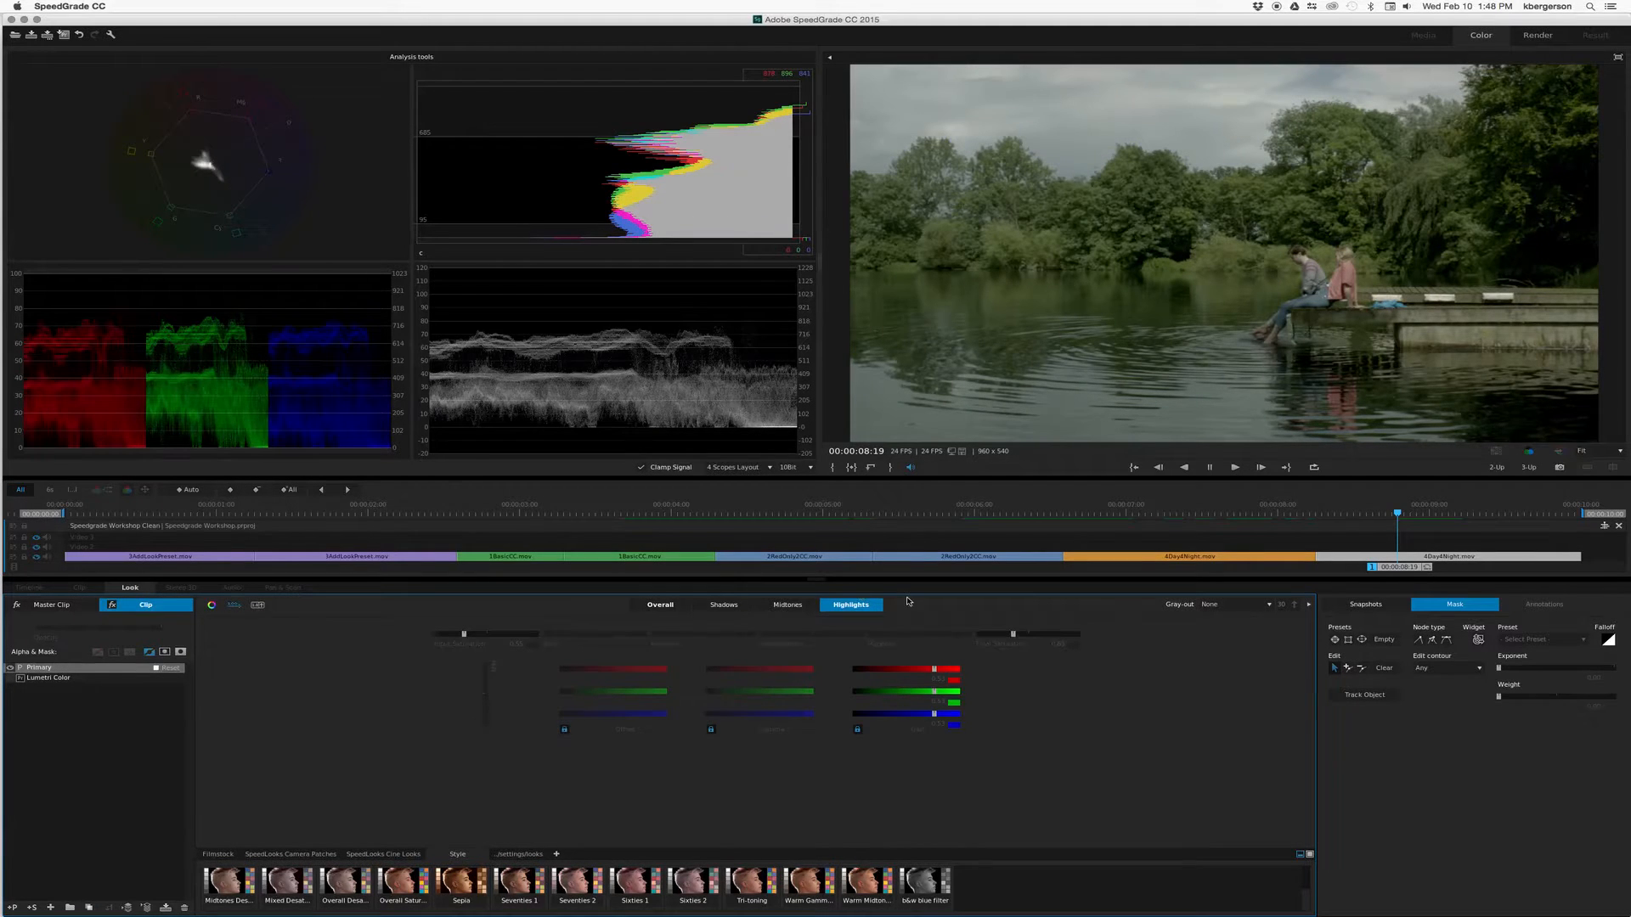
pyautogui.moveTo(1013, 634); pyautogui.dragTo(330, 662)
pyautogui.click(11, 669)
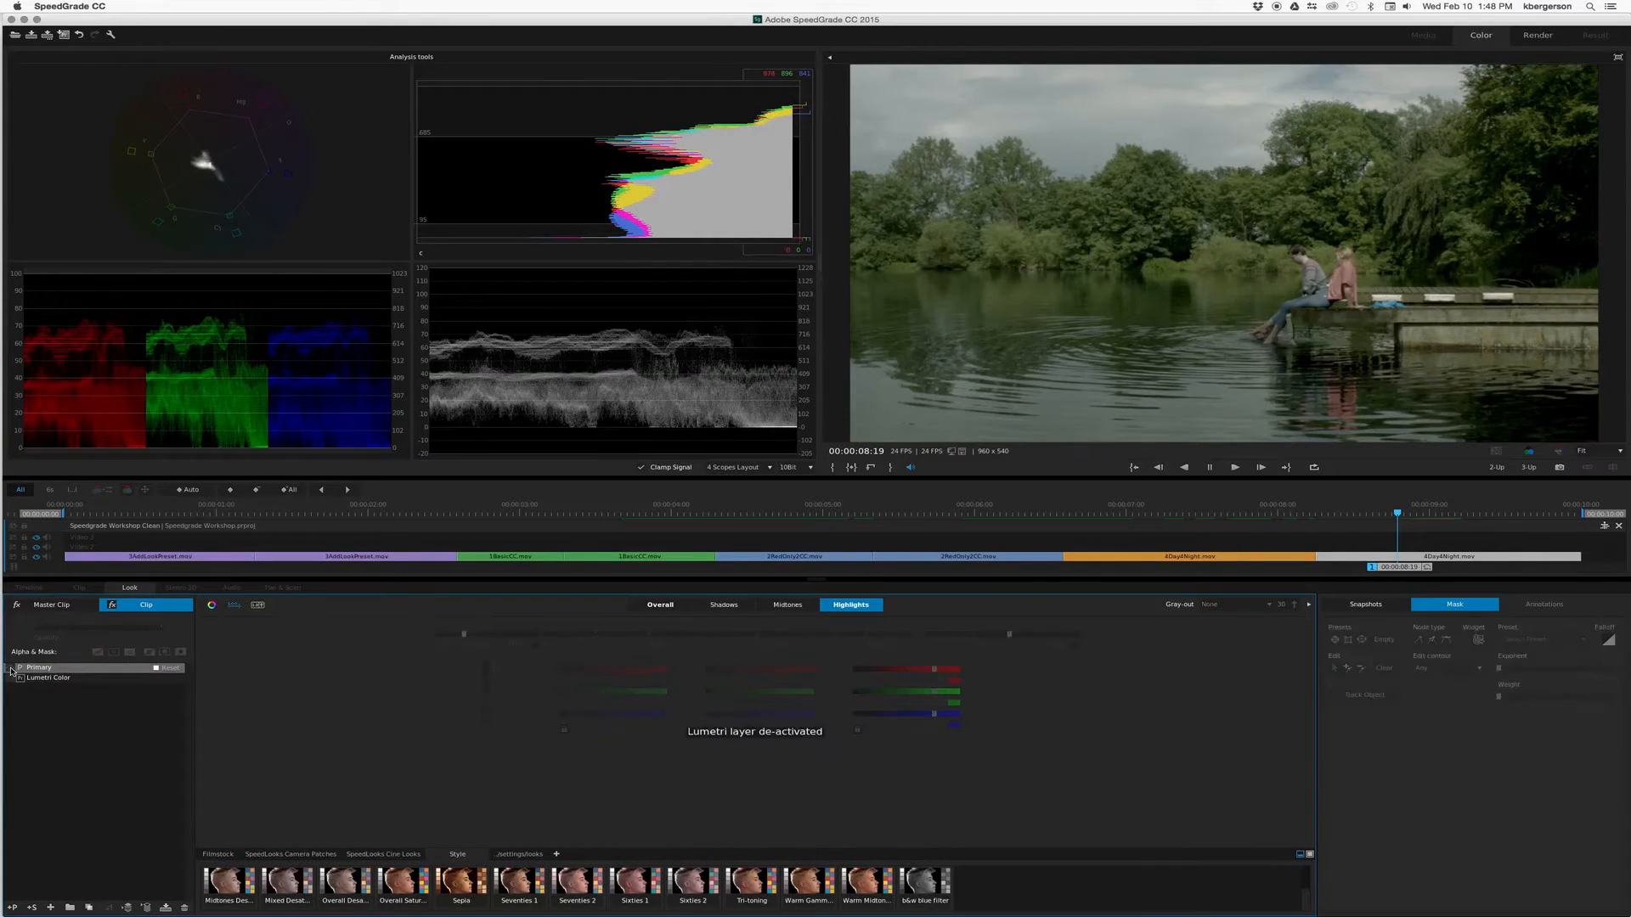
pyautogui.click(10, 669)
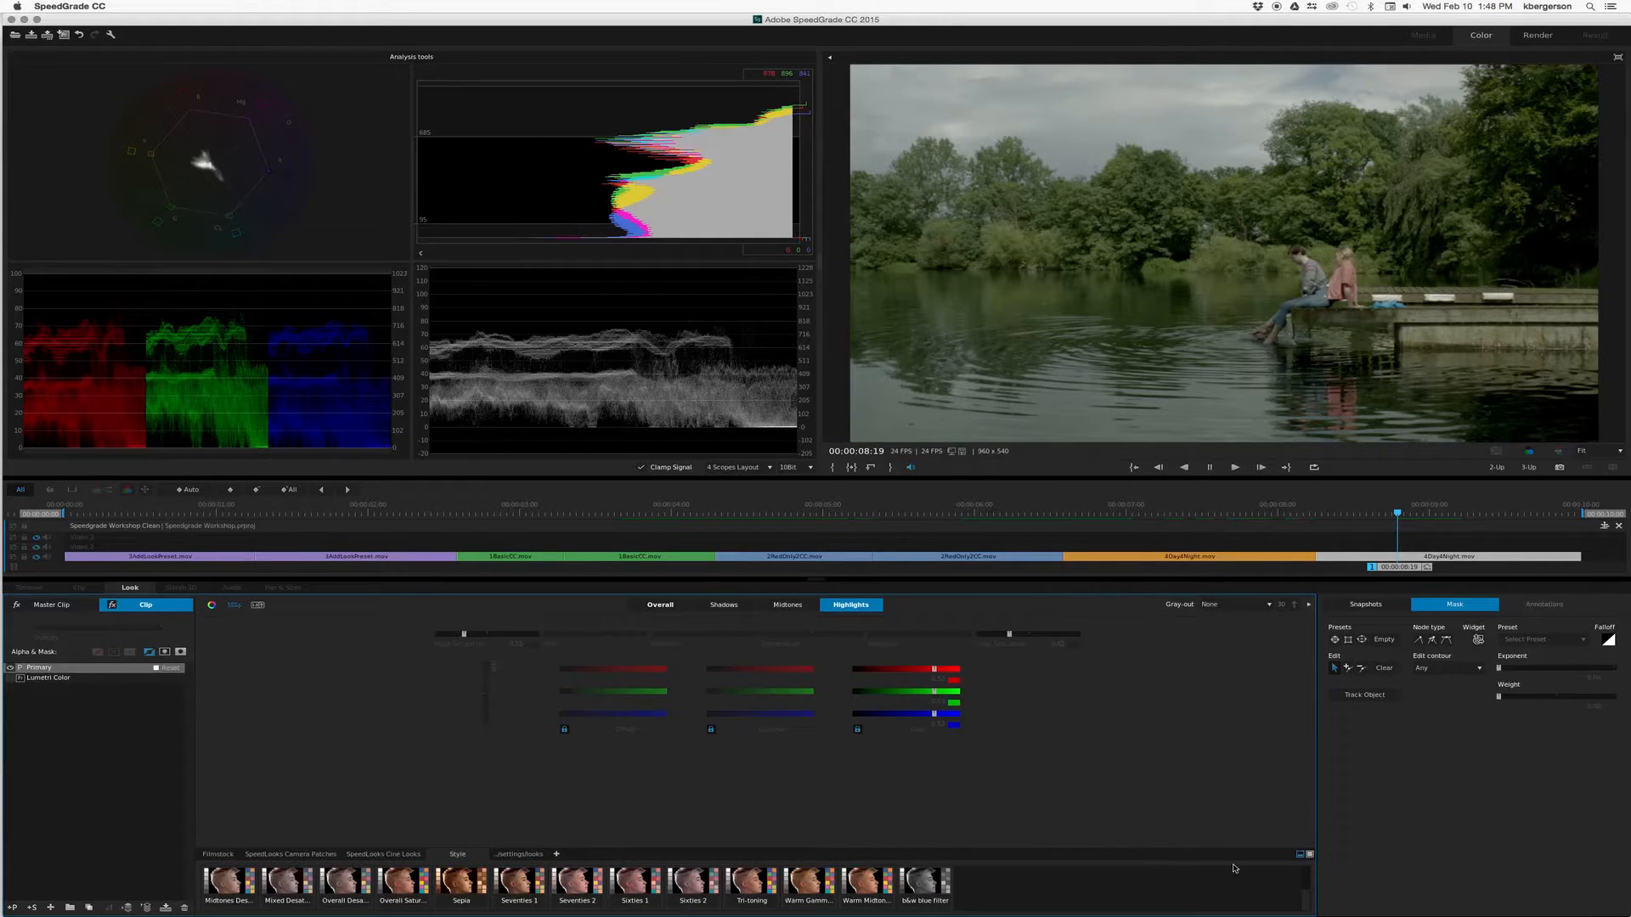
# - Apply the Day4Night style preset above the lake clip's Primary layer and collapse its group, leaving the Primary layer selected
pyautogui.scroll(-1, 1302, 892)
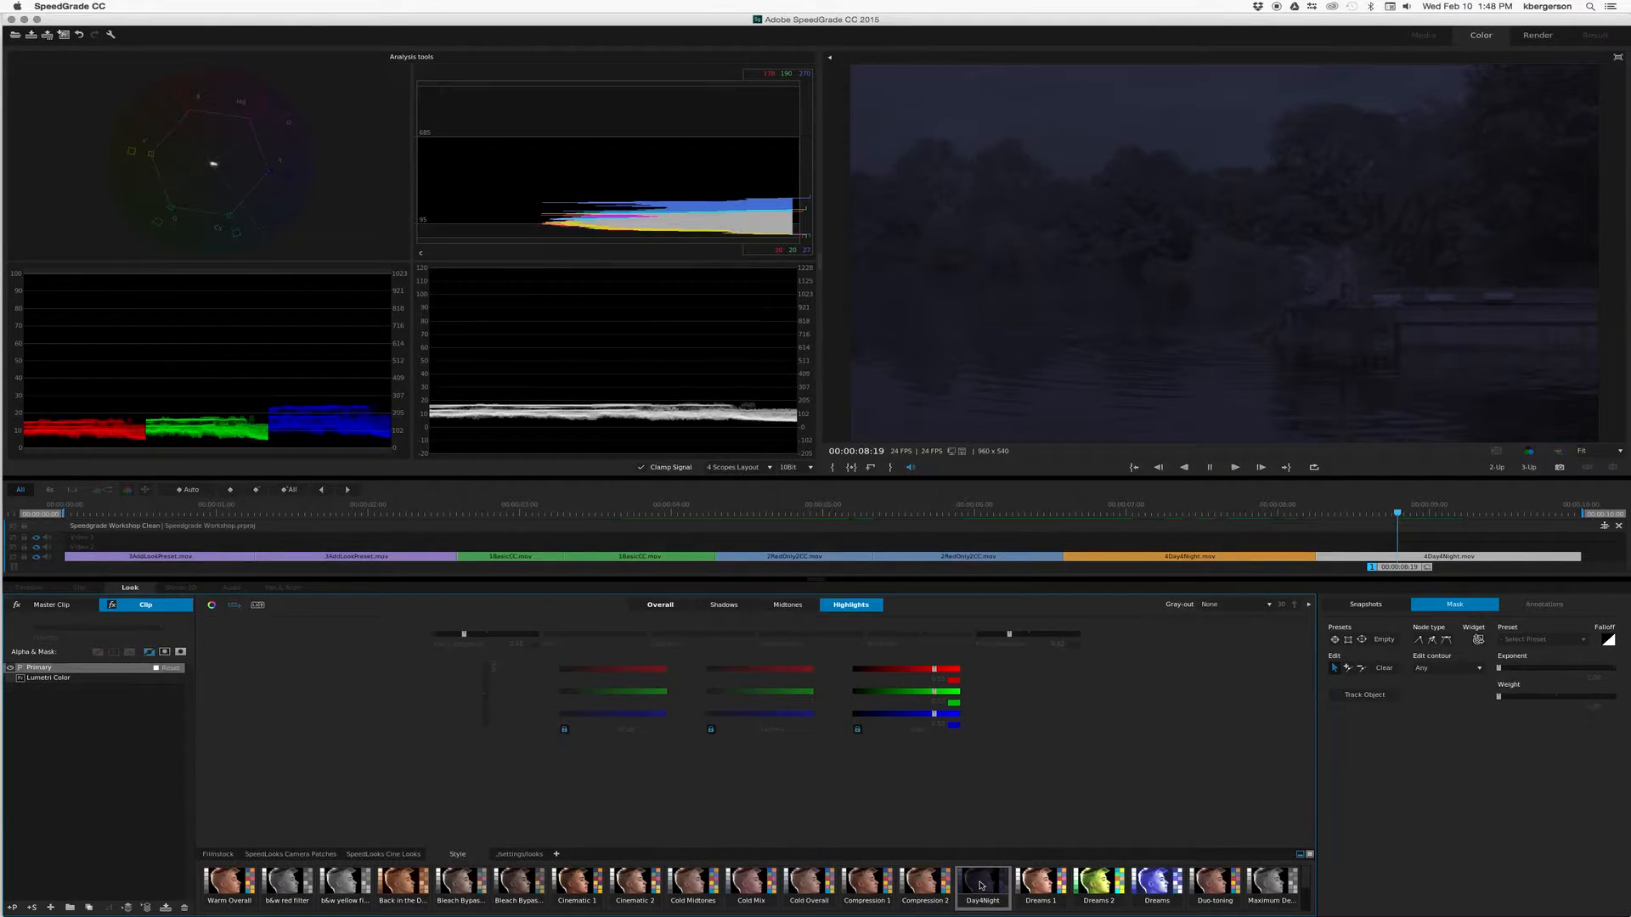
pyautogui.moveTo(981, 886); pyautogui.dragTo(44, 669)
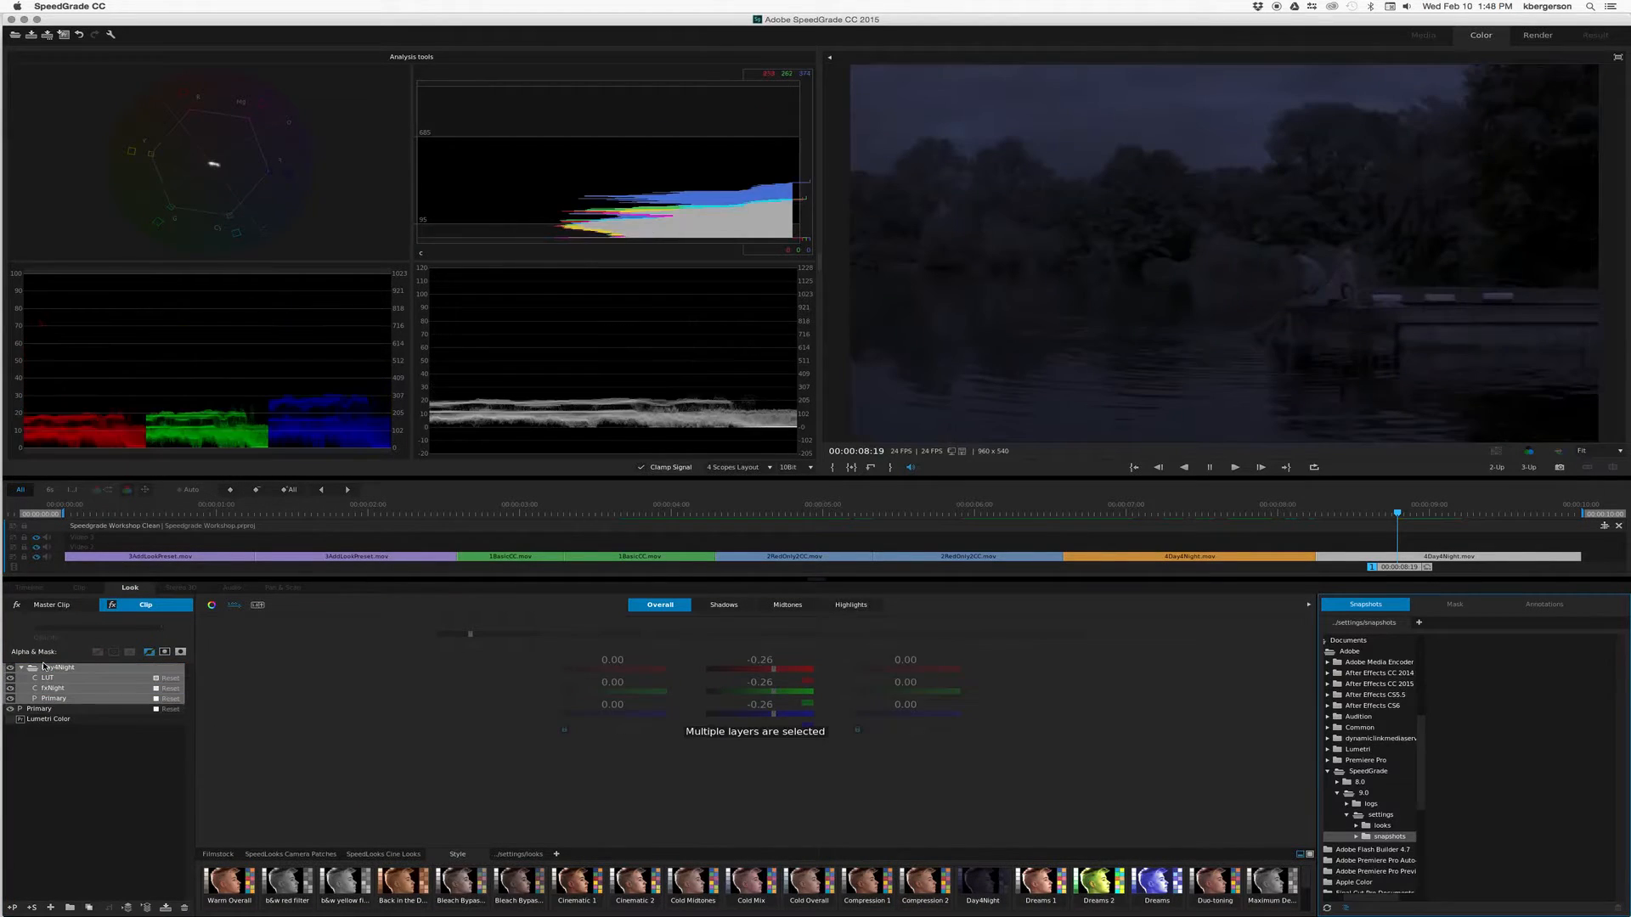
pyautogui.click(22, 668)
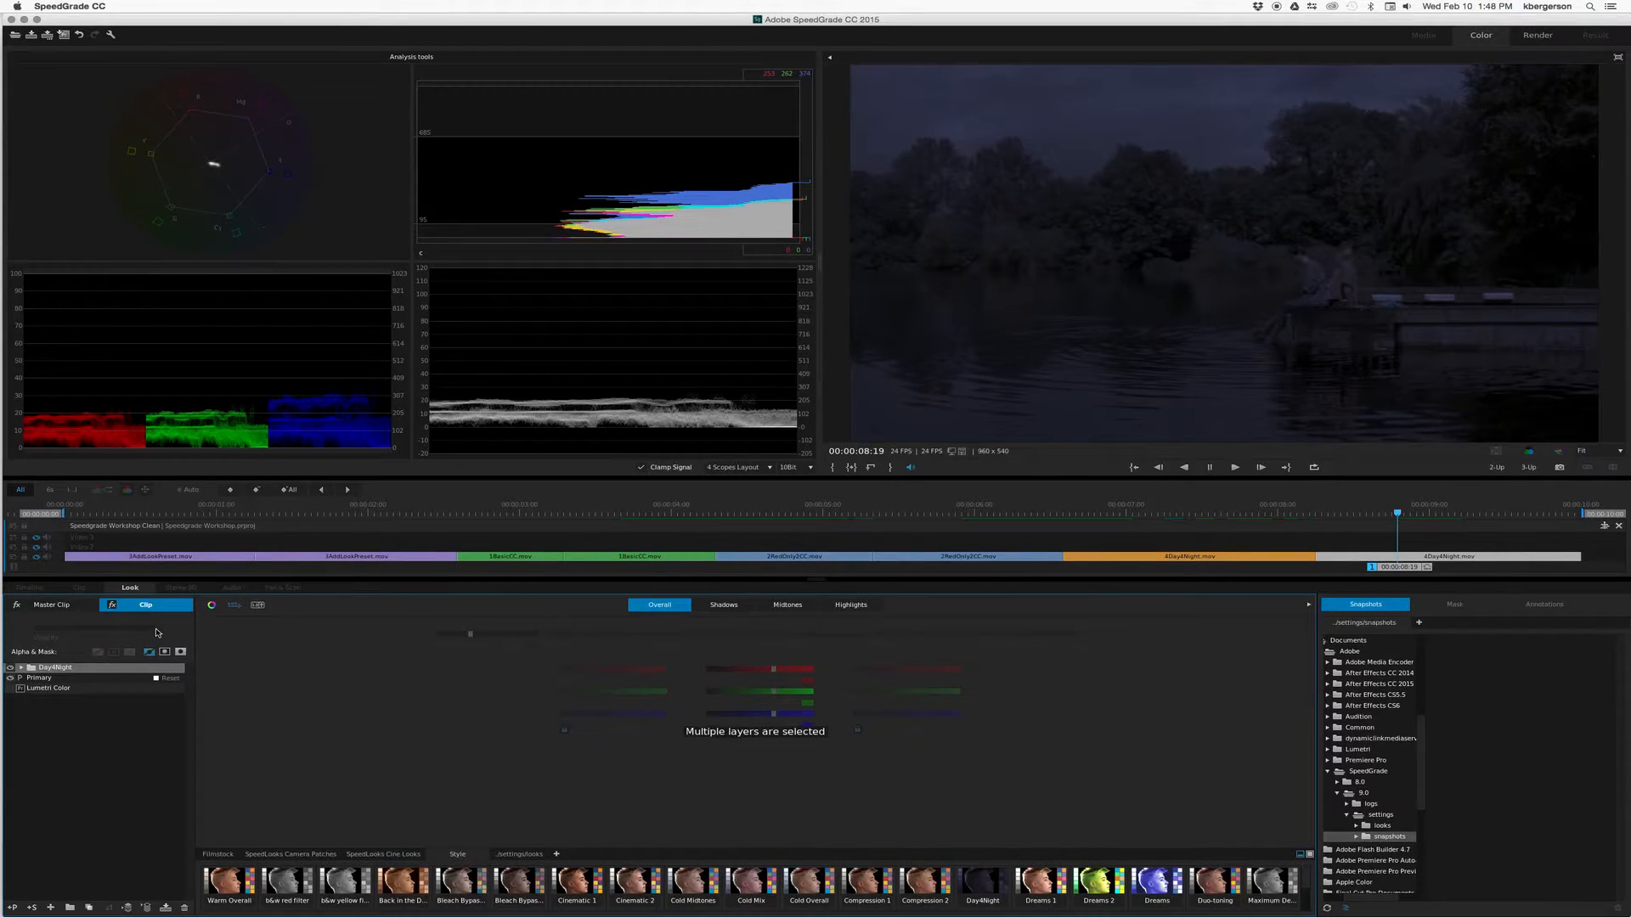
pyautogui.click(62, 679)
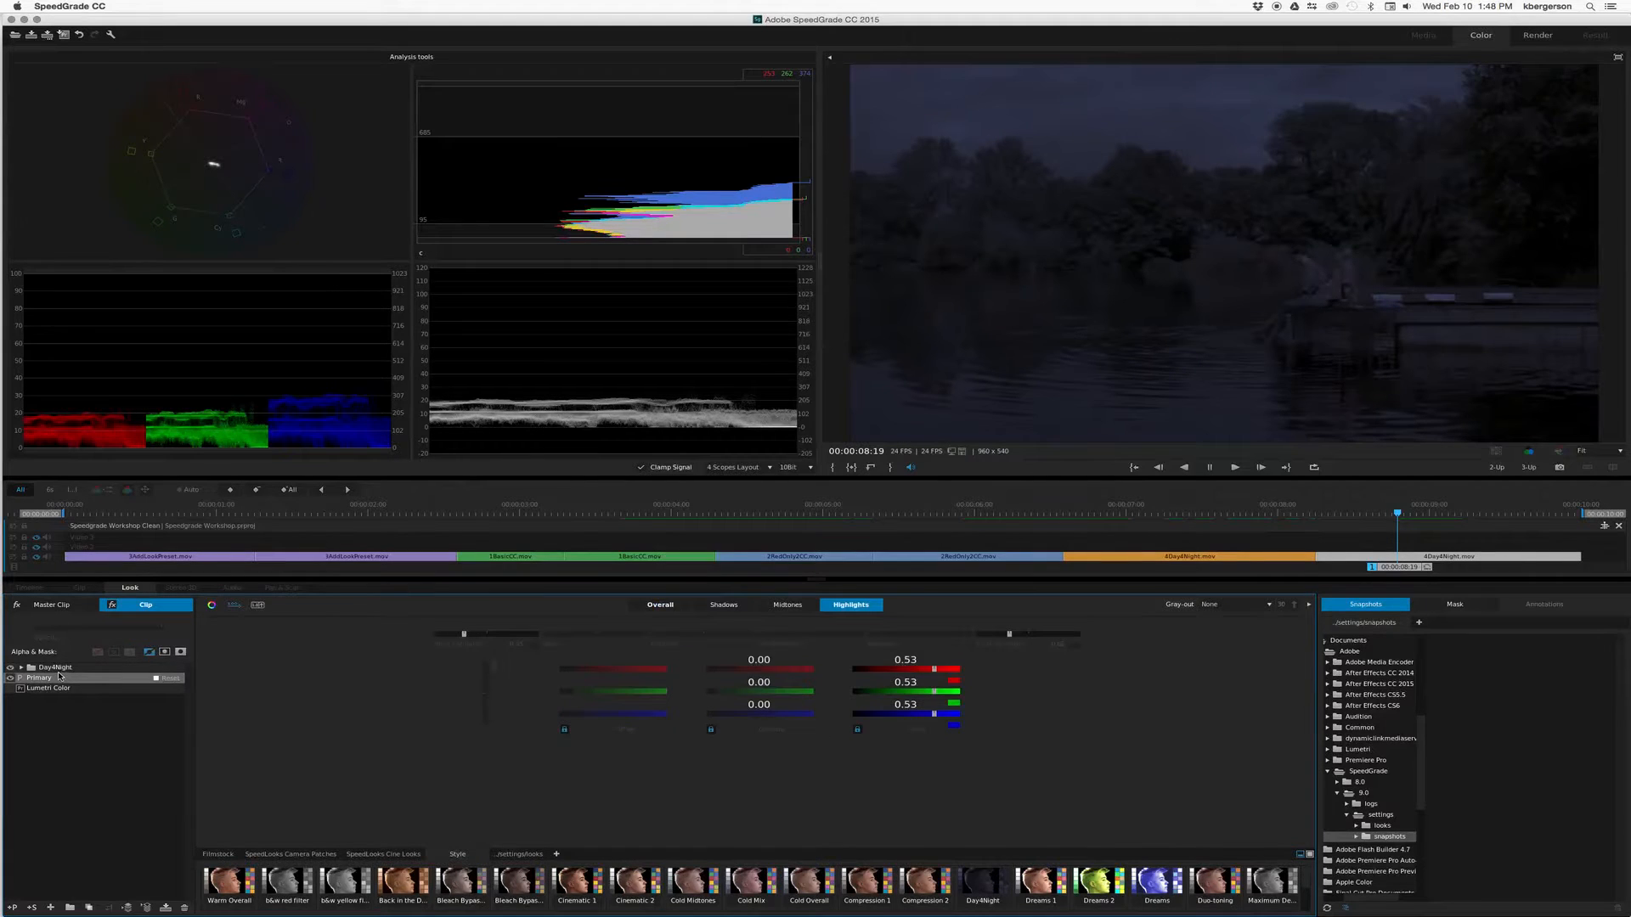
# - Lower the Day4Night layer group's opacity to about half, comparing the lake image with the group off and on
pyautogui.click(58, 669)
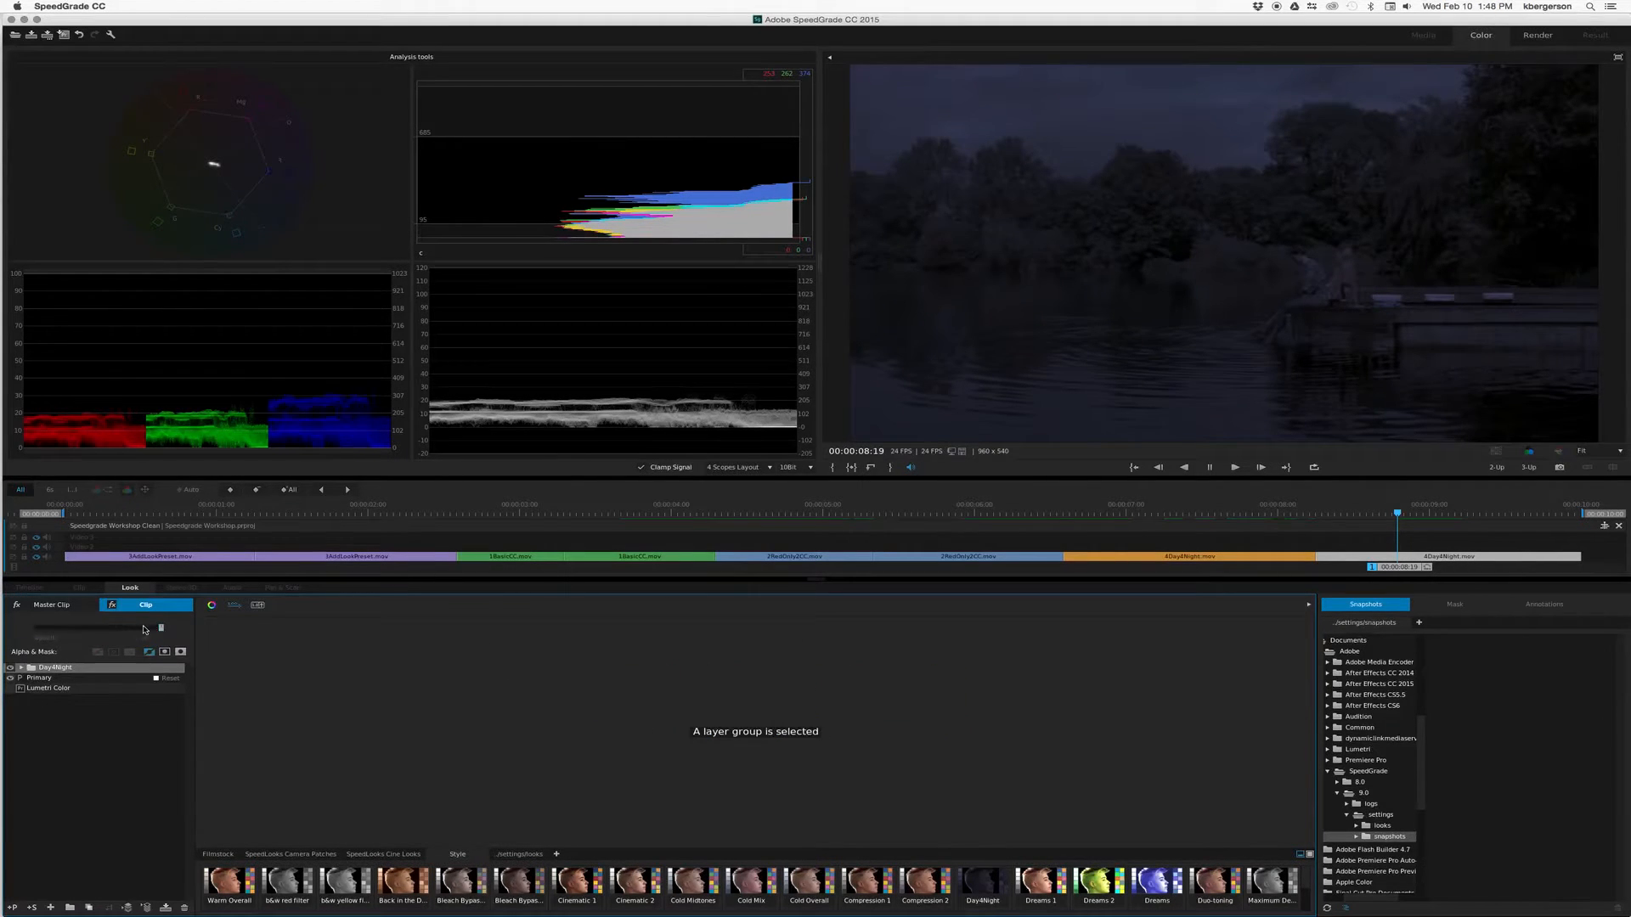
pyautogui.moveTo(161, 629); pyautogui.dragTo(161, 629)
pyautogui.moveTo(153, 628); pyautogui.dragTo(134, 627)
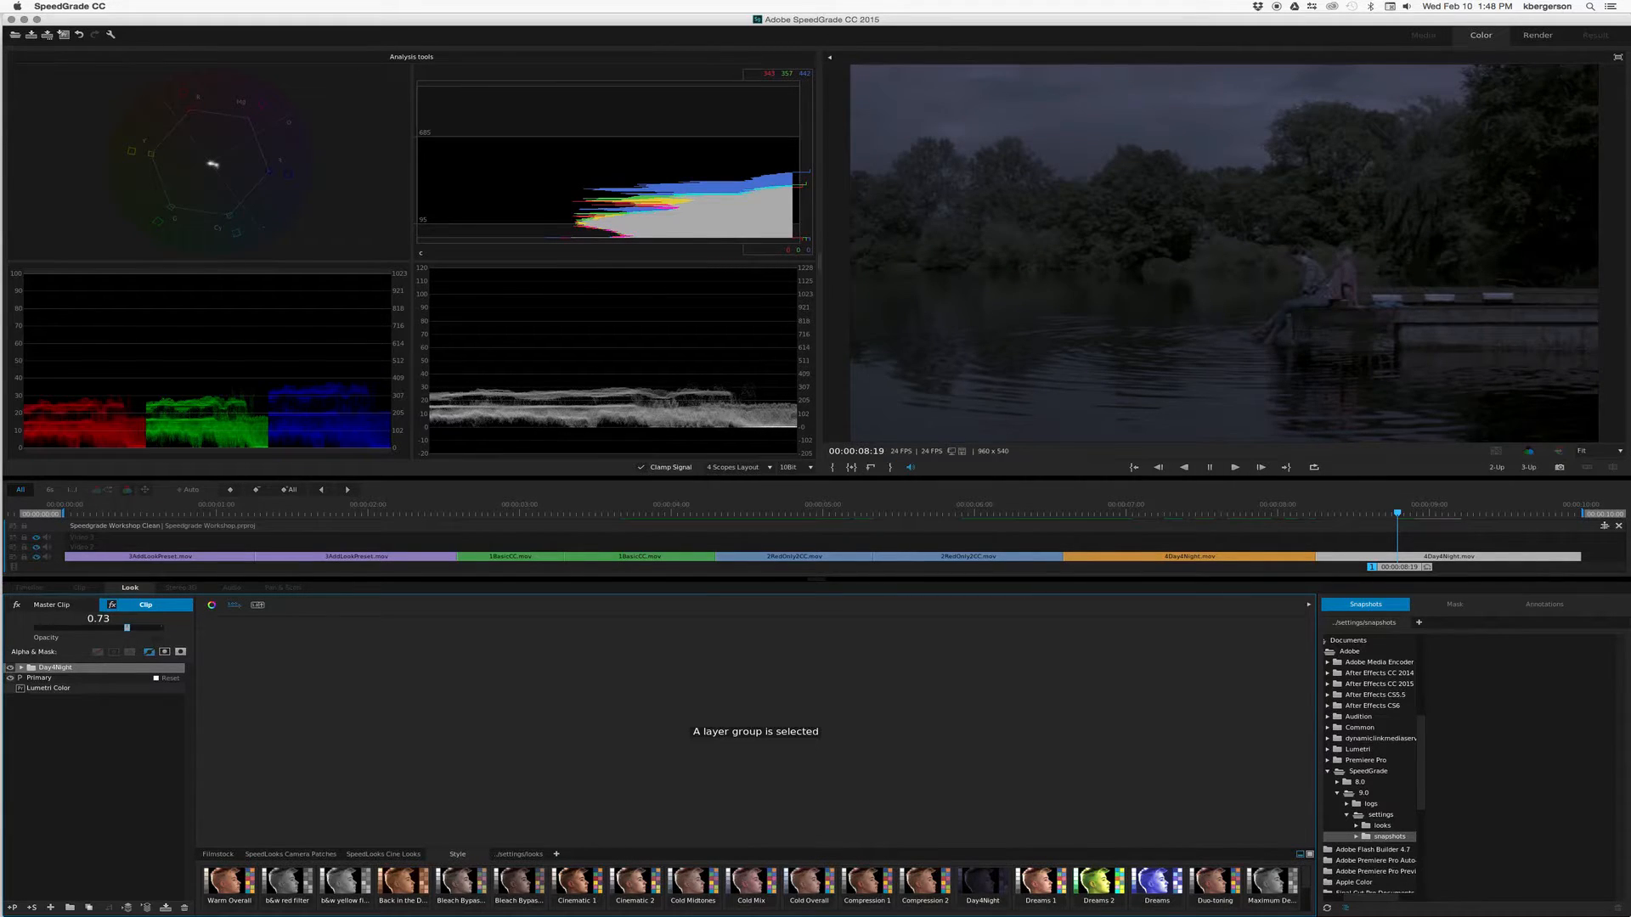
pyautogui.moveTo(125, 628); pyautogui.dragTo(102, 628)
pyautogui.click(11, 668)
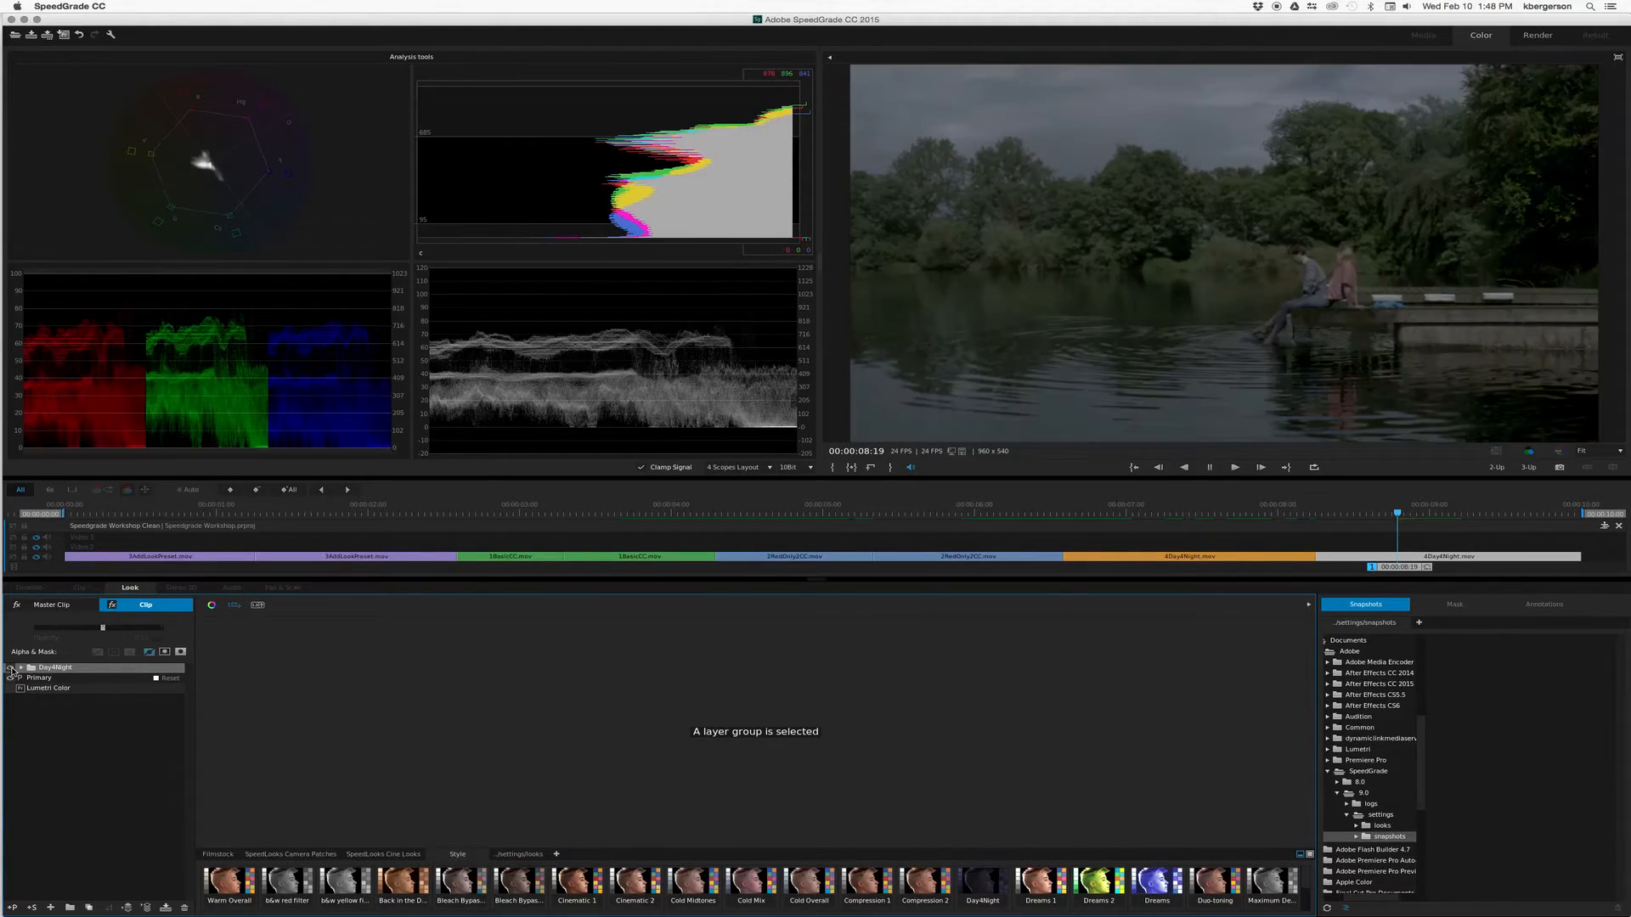
pyautogui.click(11, 669)
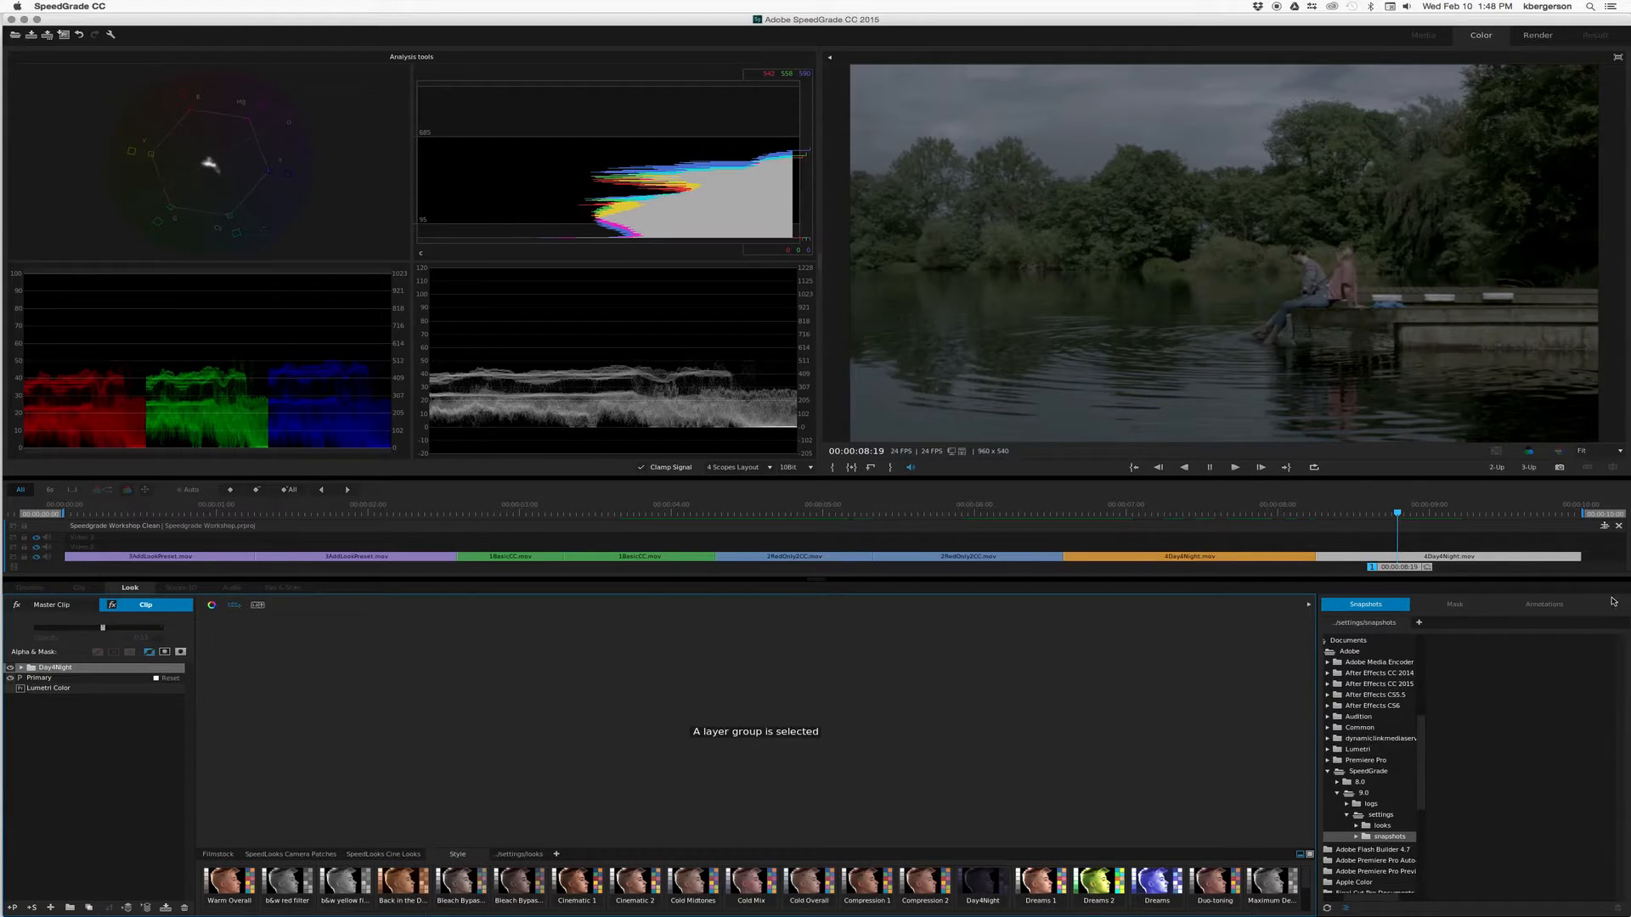
# - Add a Primary layer above the Day4Night group, give it an elliptical mask, and stretch the outer contour down and toward the upper-right trees
pyautogui.click(12, 907)
pyautogui.click(1461, 609)
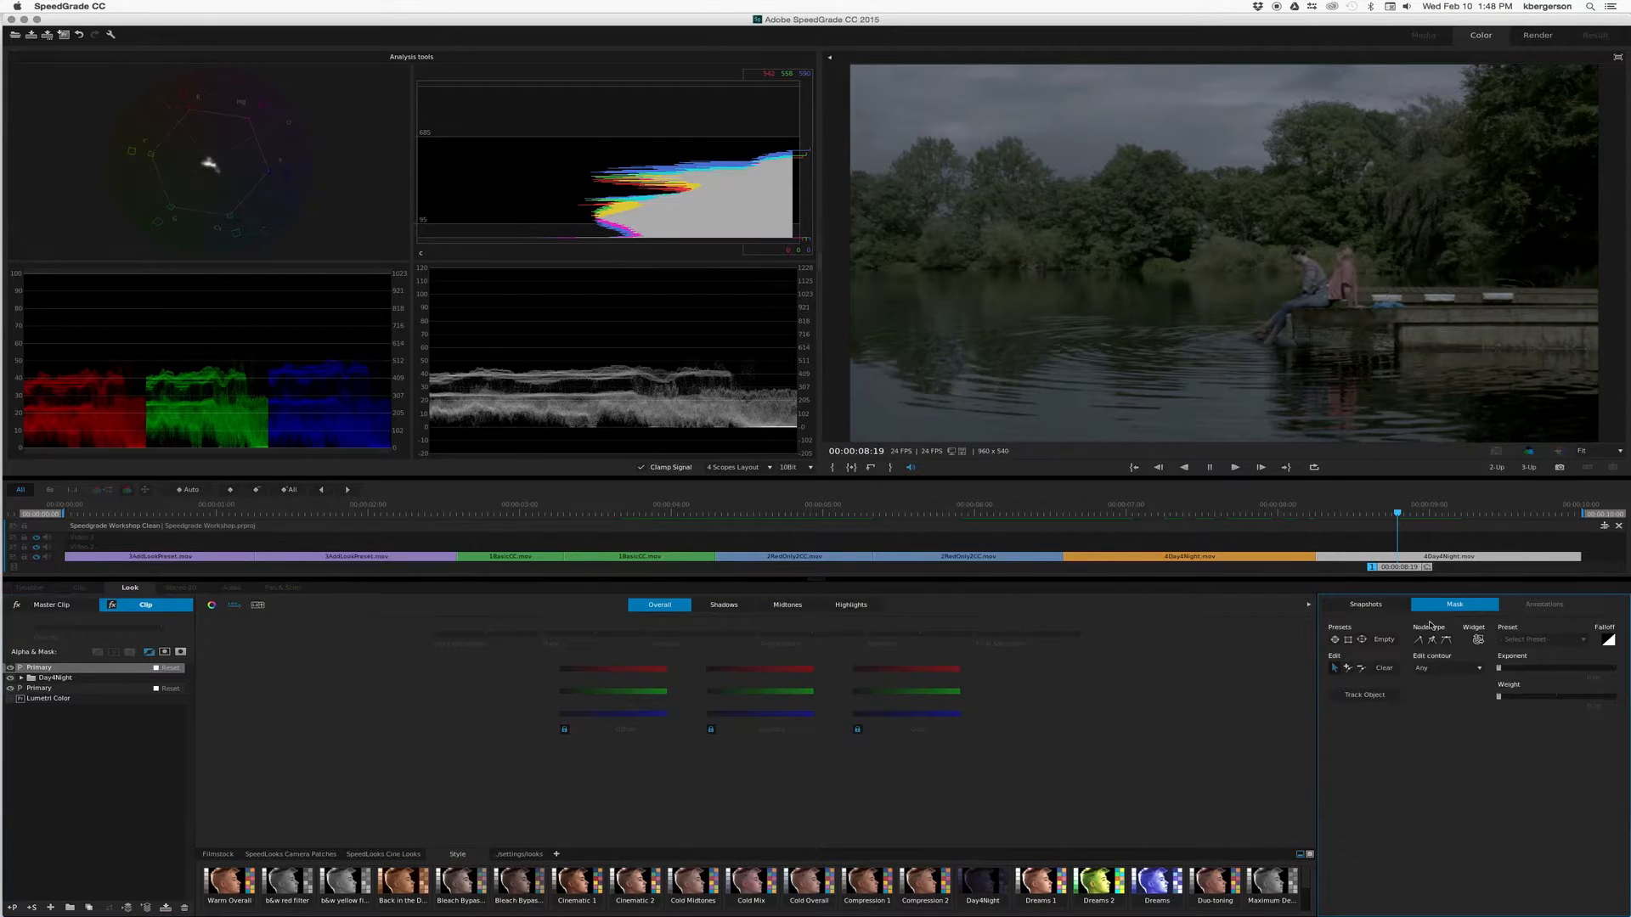
pyautogui.click(1361, 639)
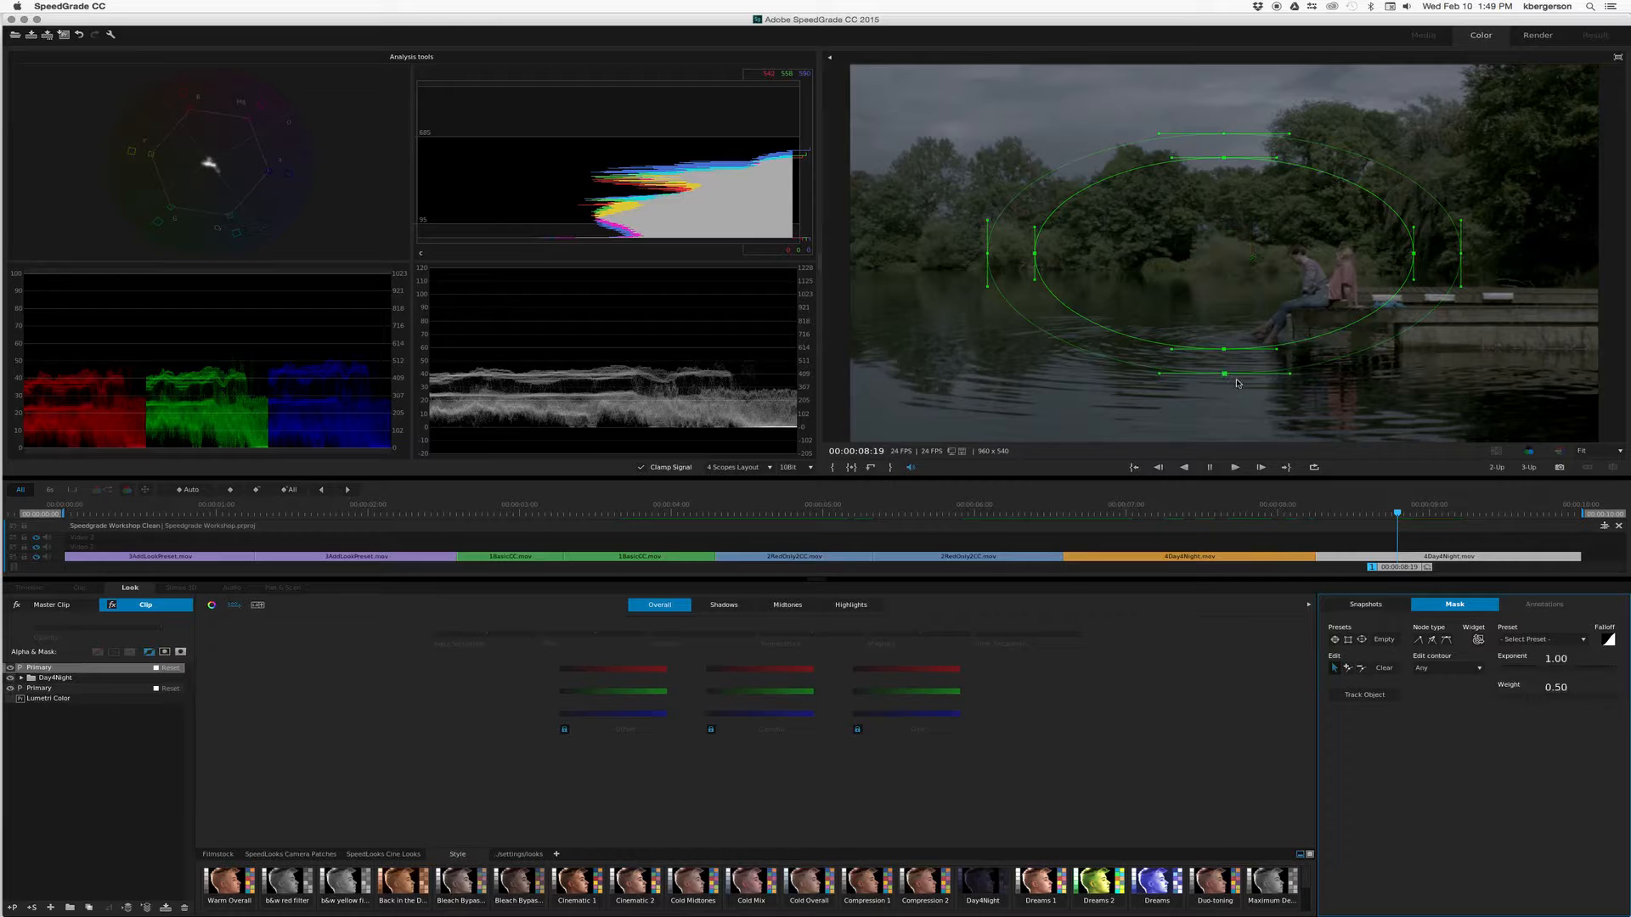
pyautogui.moveTo(1226, 377); pyautogui.dragTo(1268, 424)
pyautogui.moveTo(1461, 253); pyautogui.dragTo(1555, 106)
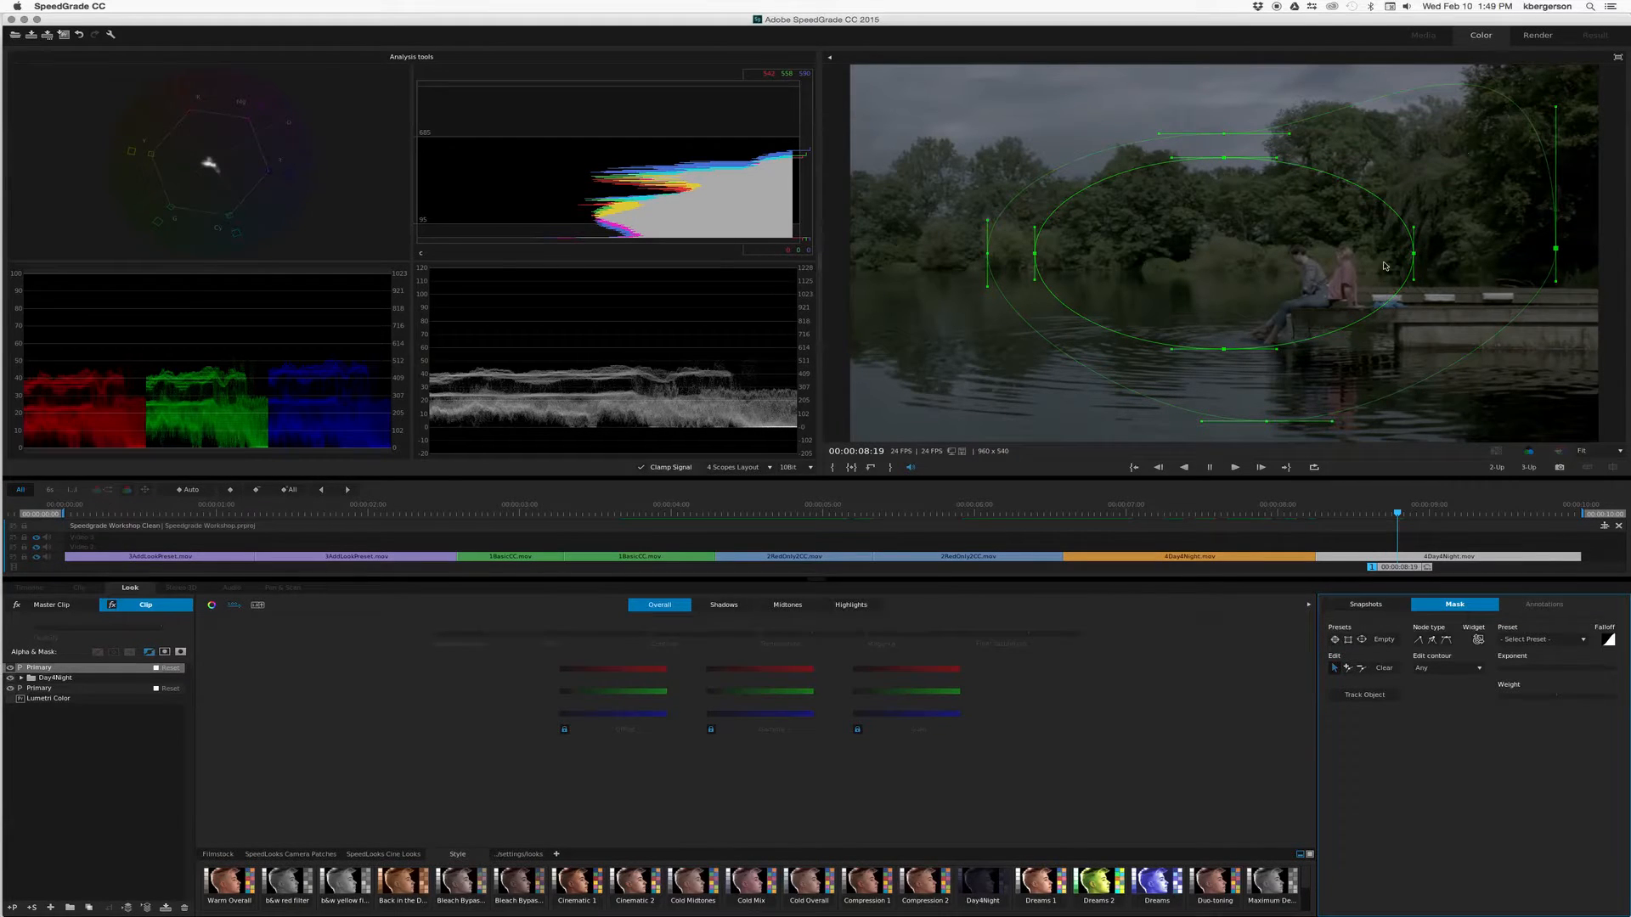
# - Shape the mask's inner contour into a rounded outline around the couple seated on the dock
pyautogui.moveTo(1036, 255); pyautogui.dragTo(1204, 298)
pyautogui.moveTo(1226, 353); pyautogui.dragTo(1321, 358)
pyautogui.moveTo(1223, 159); pyautogui.dragTo(1306, 232)
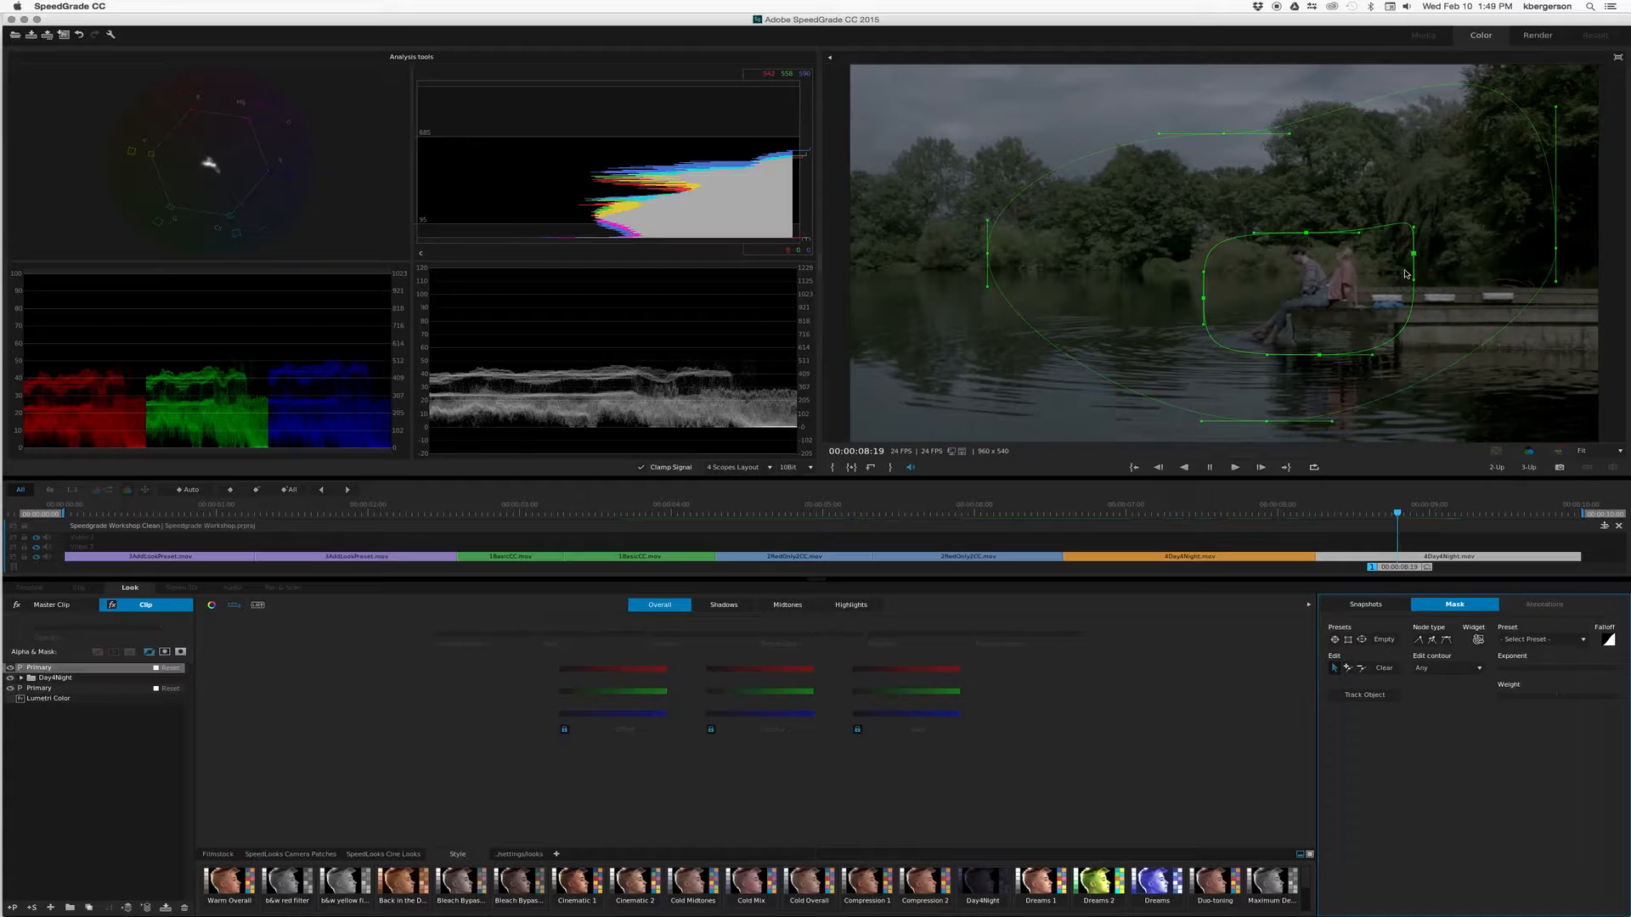
pyautogui.moveTo(1414, 254); pyautogui.dragTo(1387, 285)
pyautogui.moveTo(1205, 299); pyautogui.dragTo(1237, 306)
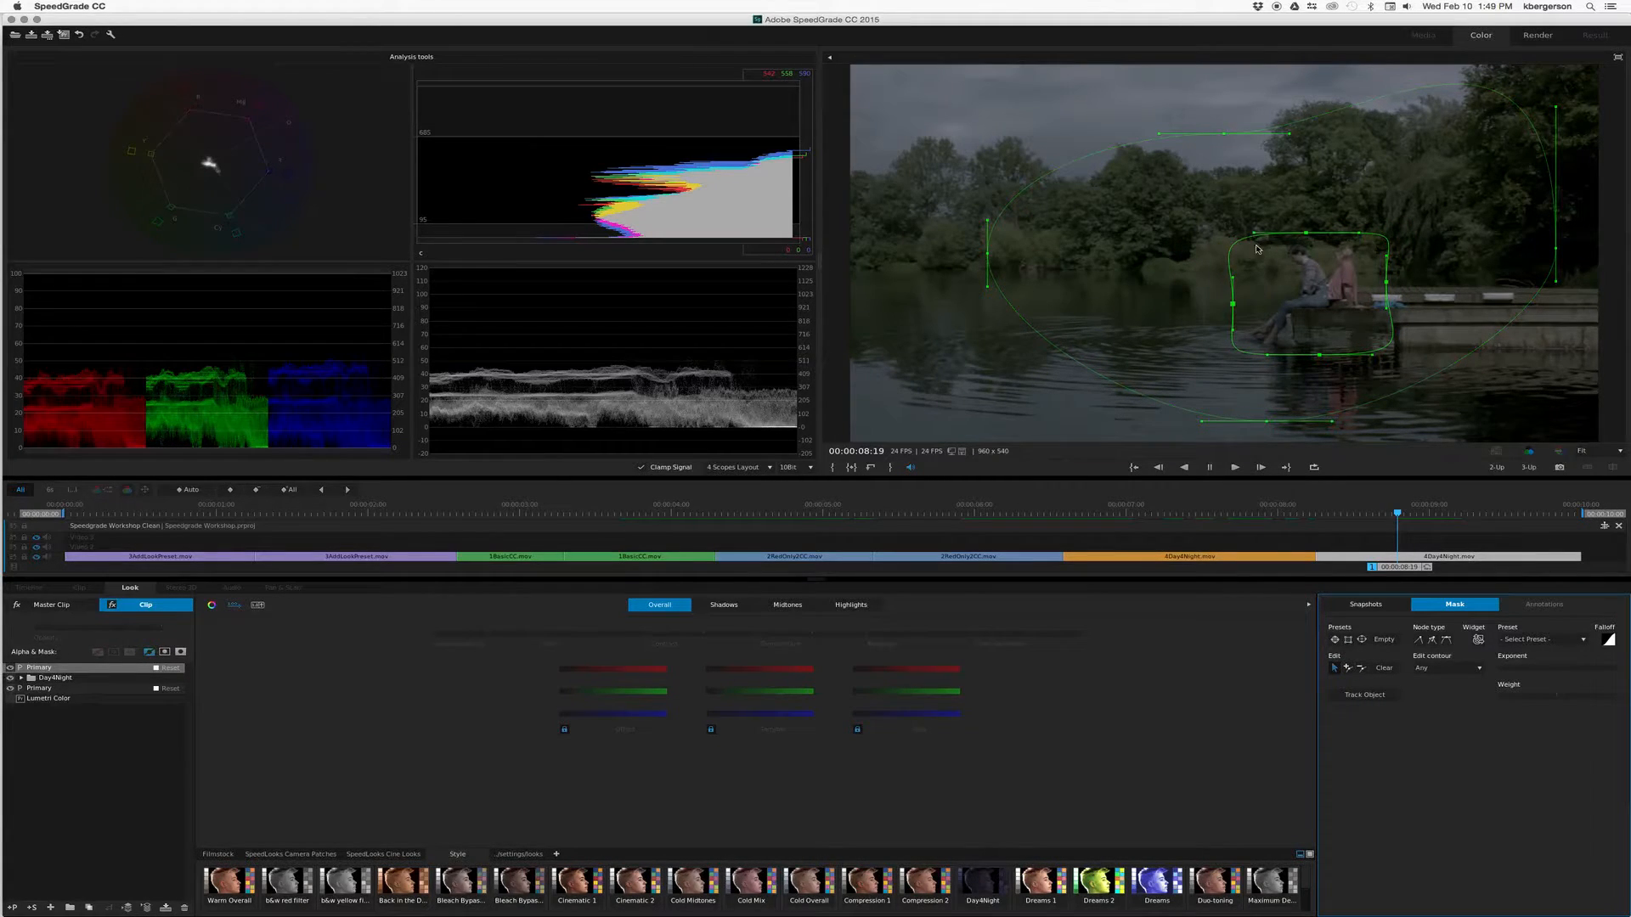
pyautogui.moveTo(1254, 235); pyautogui.dragTo(1262, 254)
pyautogui.moveTo(1343, 218); pyautogui.dragTo(1323, 226)
pyautogui.moveTo(1233, 281); pyautogui.dragTo(1233, 320)
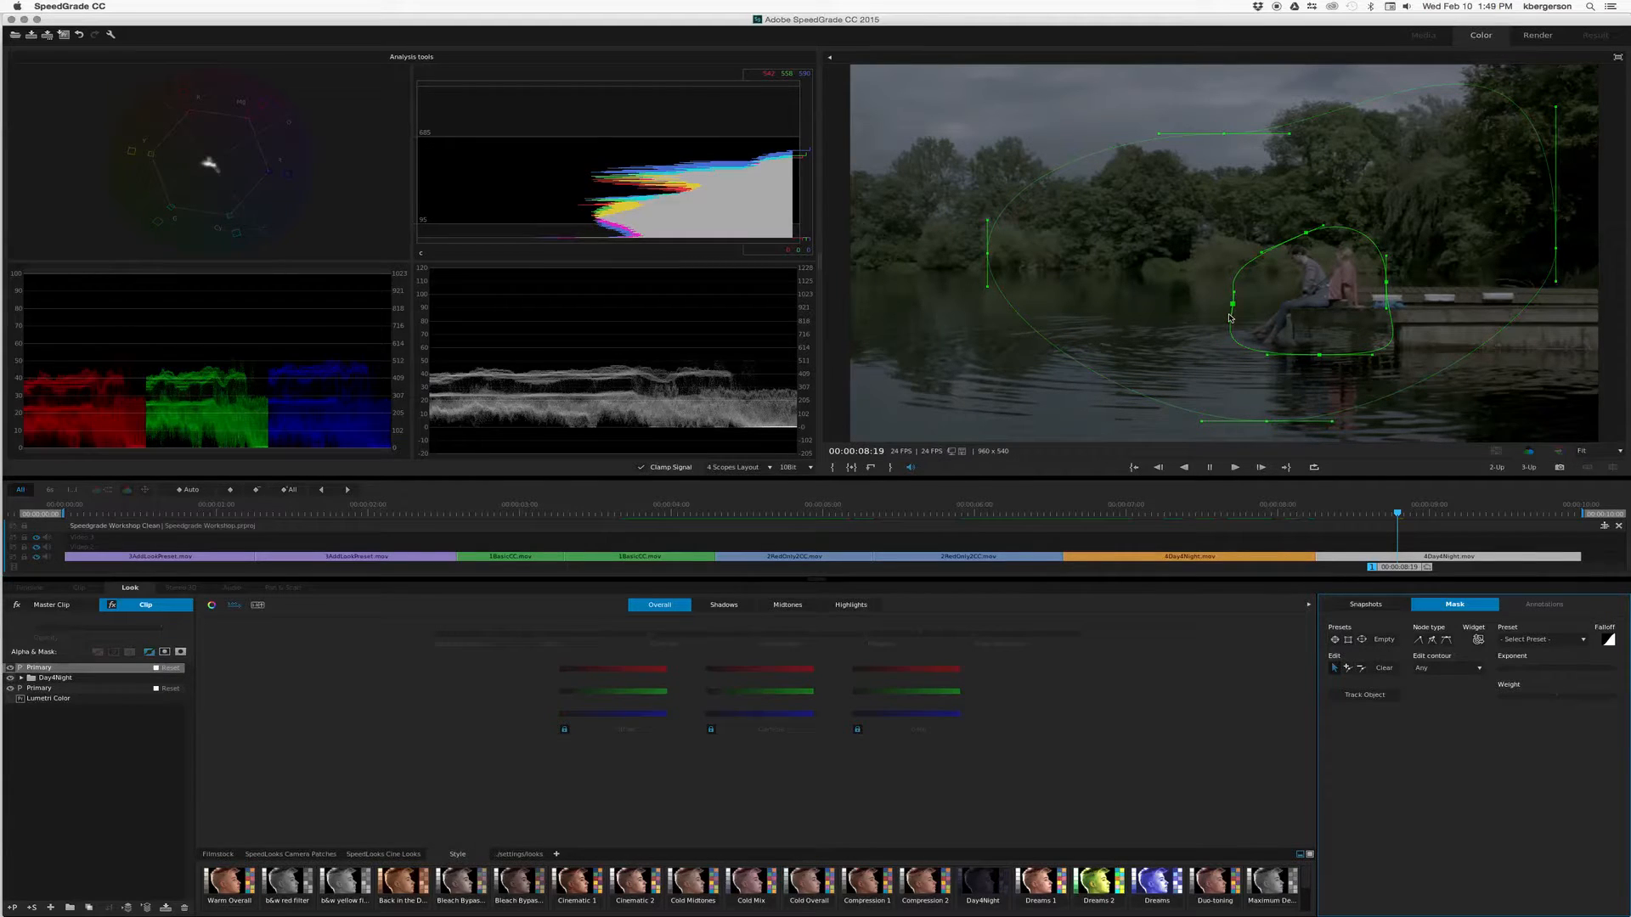
pyautogui.click(1318, 355)
pyautogui.moveTo(1368, 355); pyautogui.dragTo(1350, 354)
# - Lower the outer contour's top edge to the treeline and widen its left and lower edges across the lake
pyautogui.moveTo(1222, 133); pyautogui.dragTo(1243, 172)
pyautogui.moveTo(985, 257); pyautogui.dragTo(885, 248)
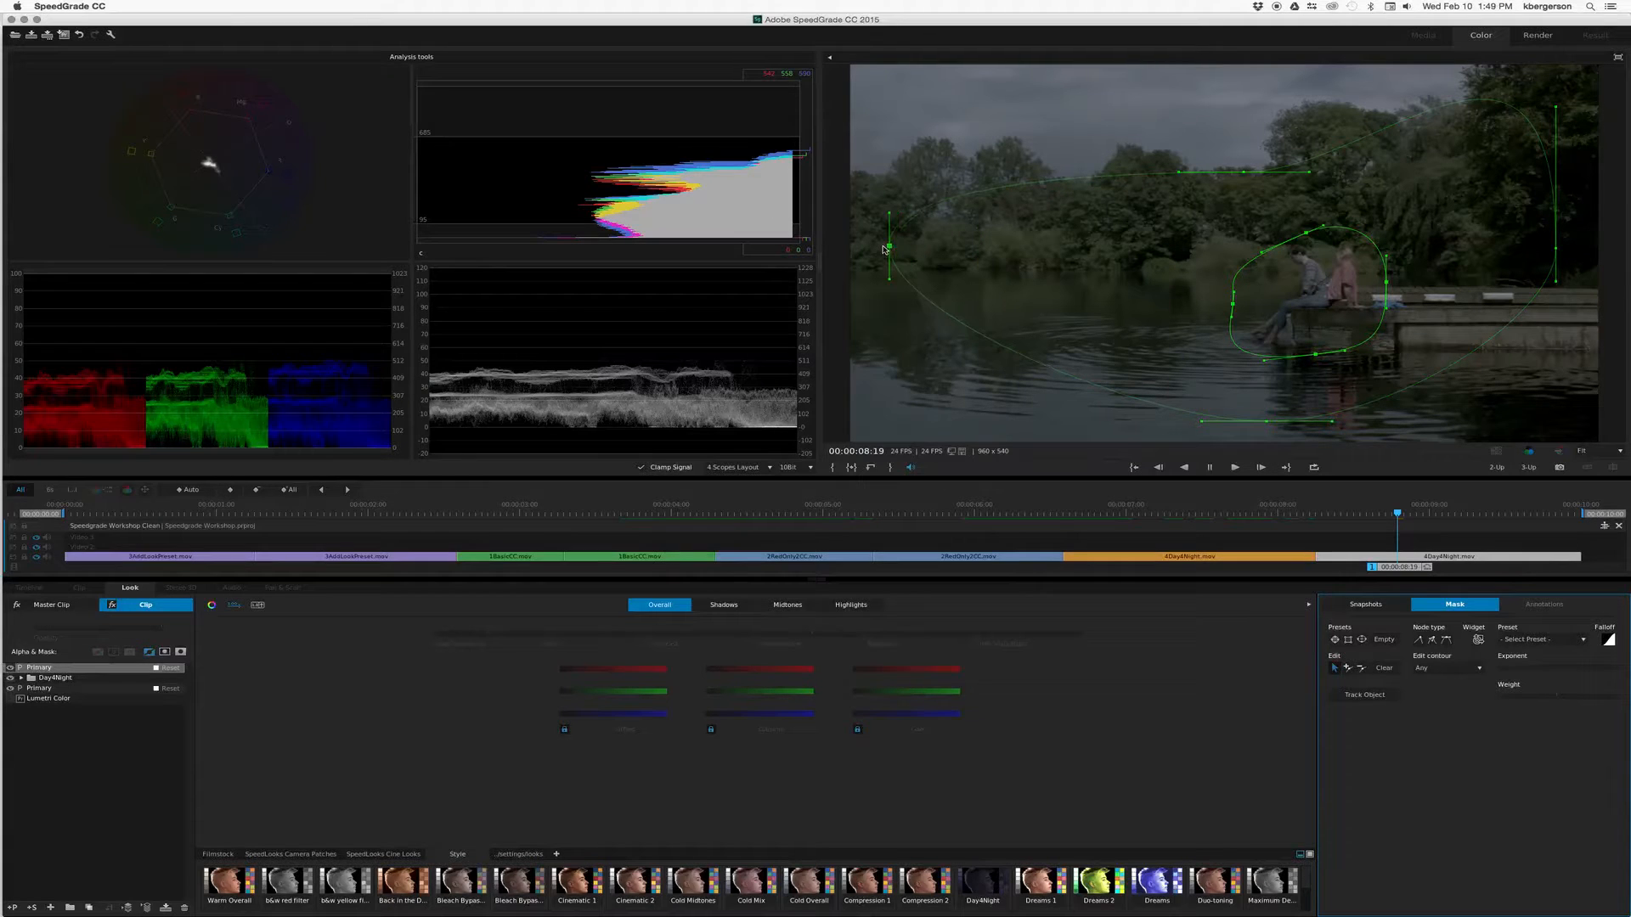
pyautogui.moveTo(1179, 419); pyautogui.dragTo(1032, 414)
pyautogui.moveTo(1330, 423); pyautogui.dragTo(1356, 421)
pyautogui.click(293, 722)
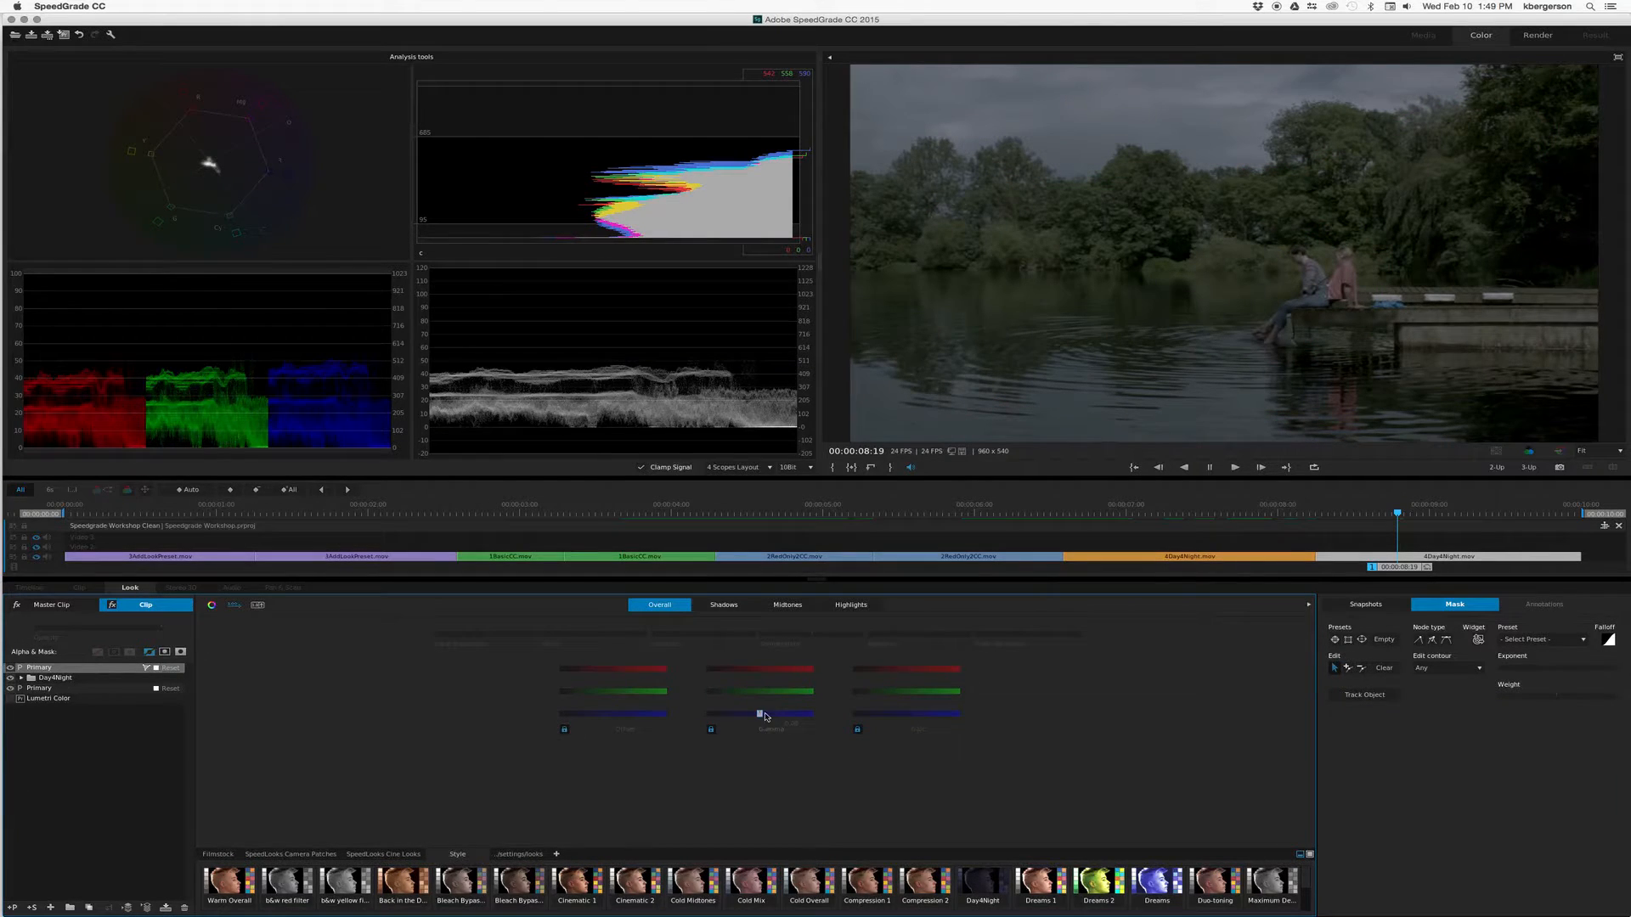
# - Lower the masked layer's Overall Gamma on all channels, compare it off and on, and apply the grade outside the mask
pyautogui.moveTo(755, 712)
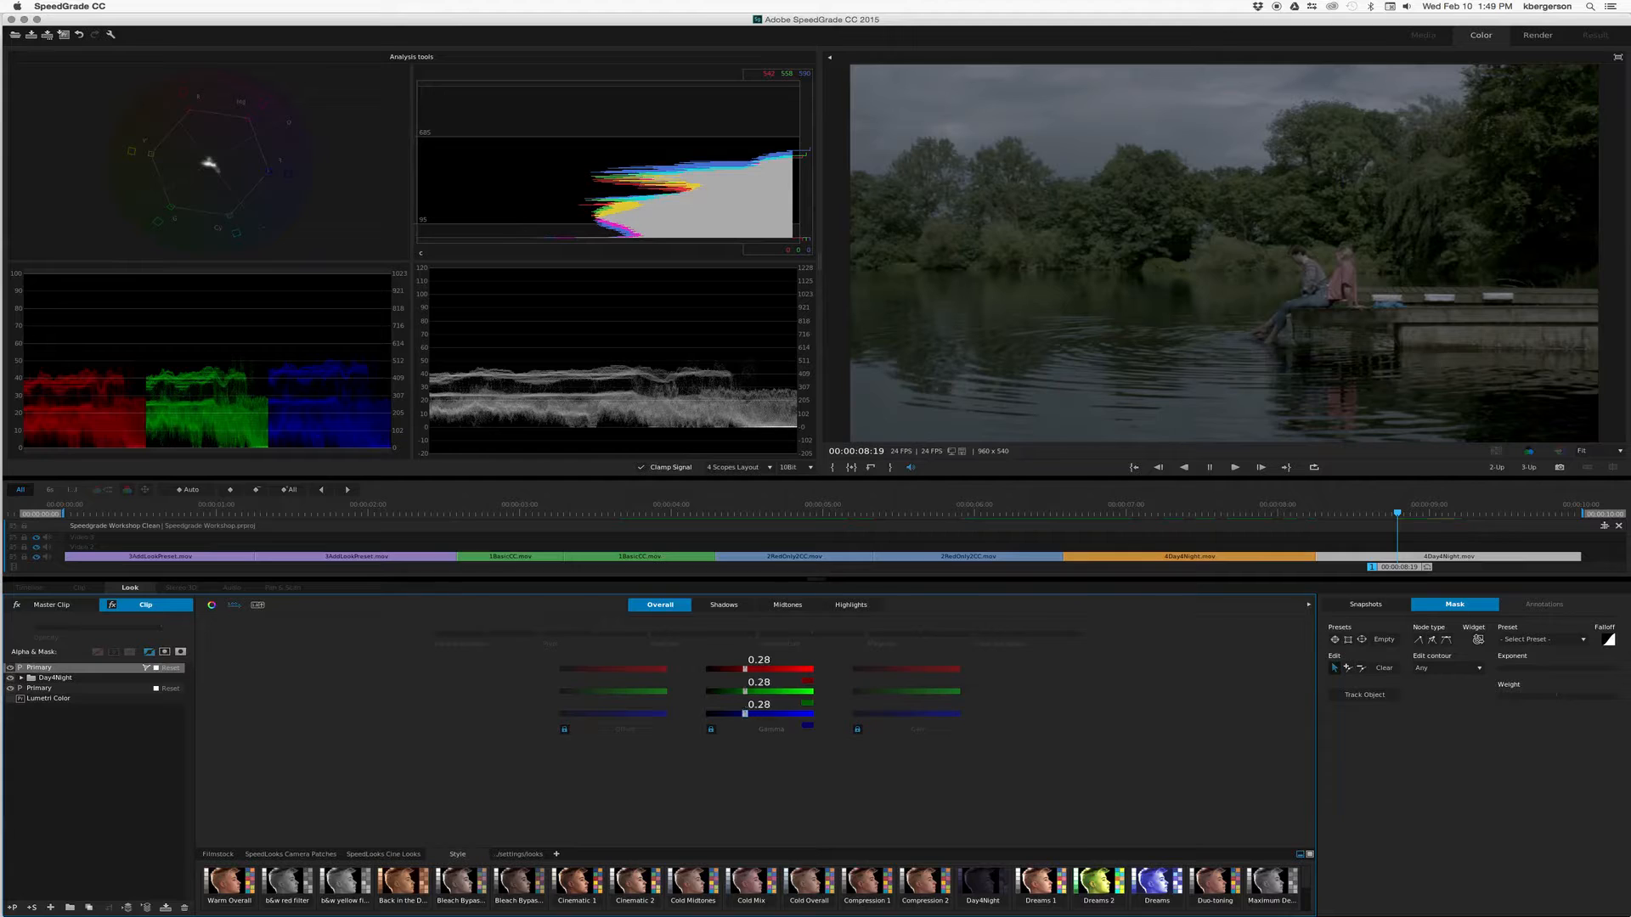
pyautogui.moveTo(753, 713); pyautogui.dragTo(730, 714)
pyautogui.click(11, 668)
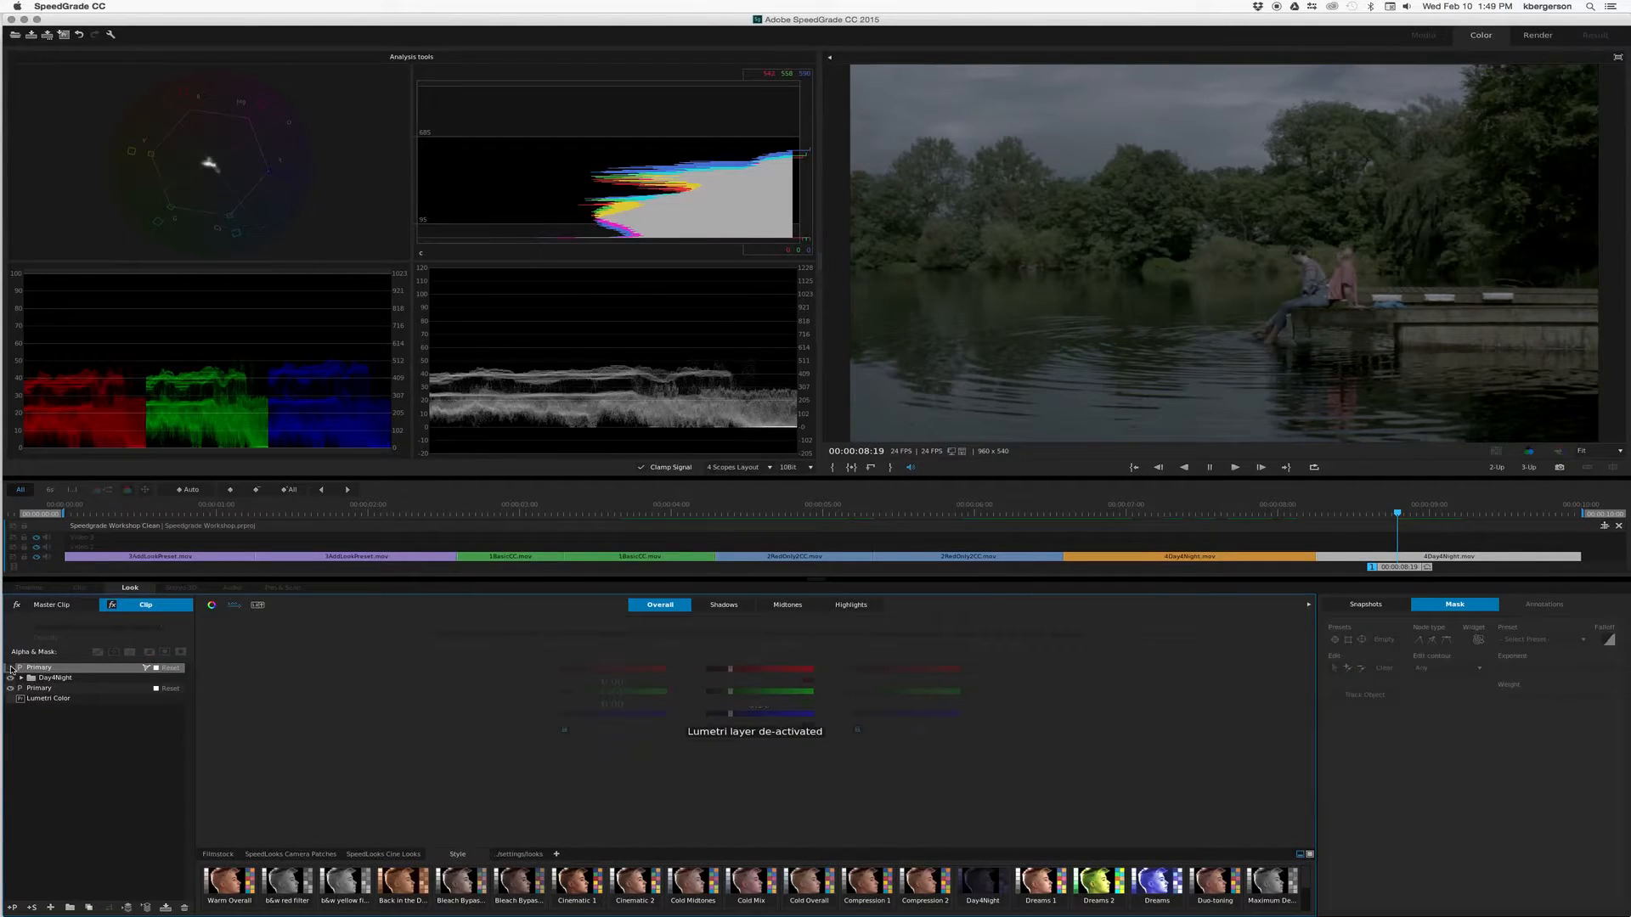
pyautogui.click(11, 669)
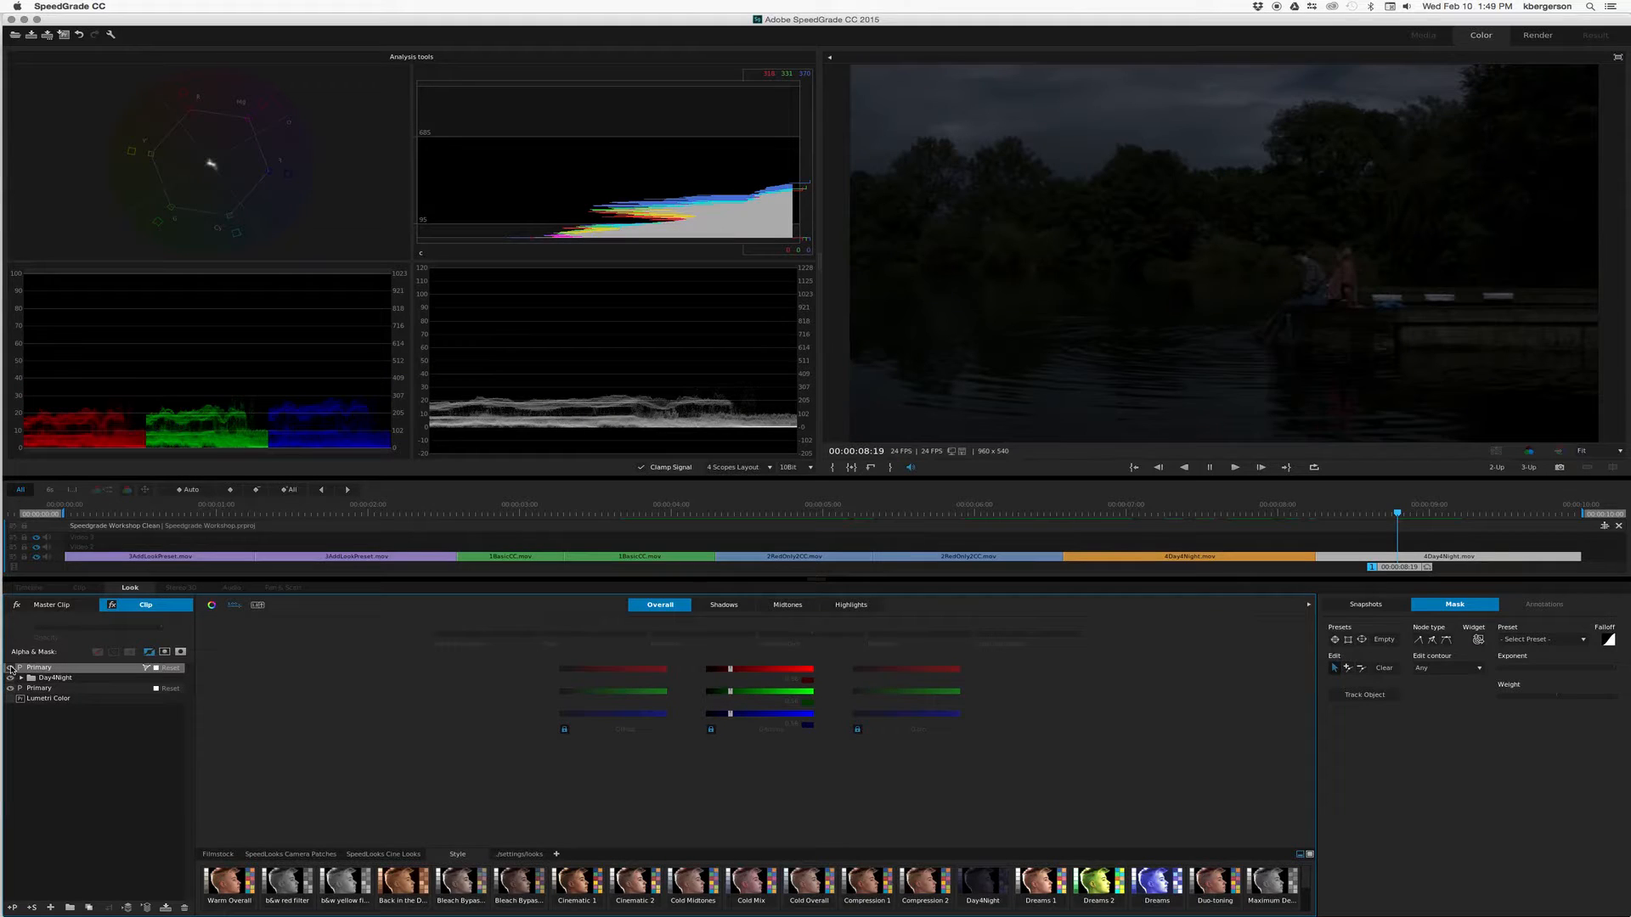
pyautogui.click(180, 651)
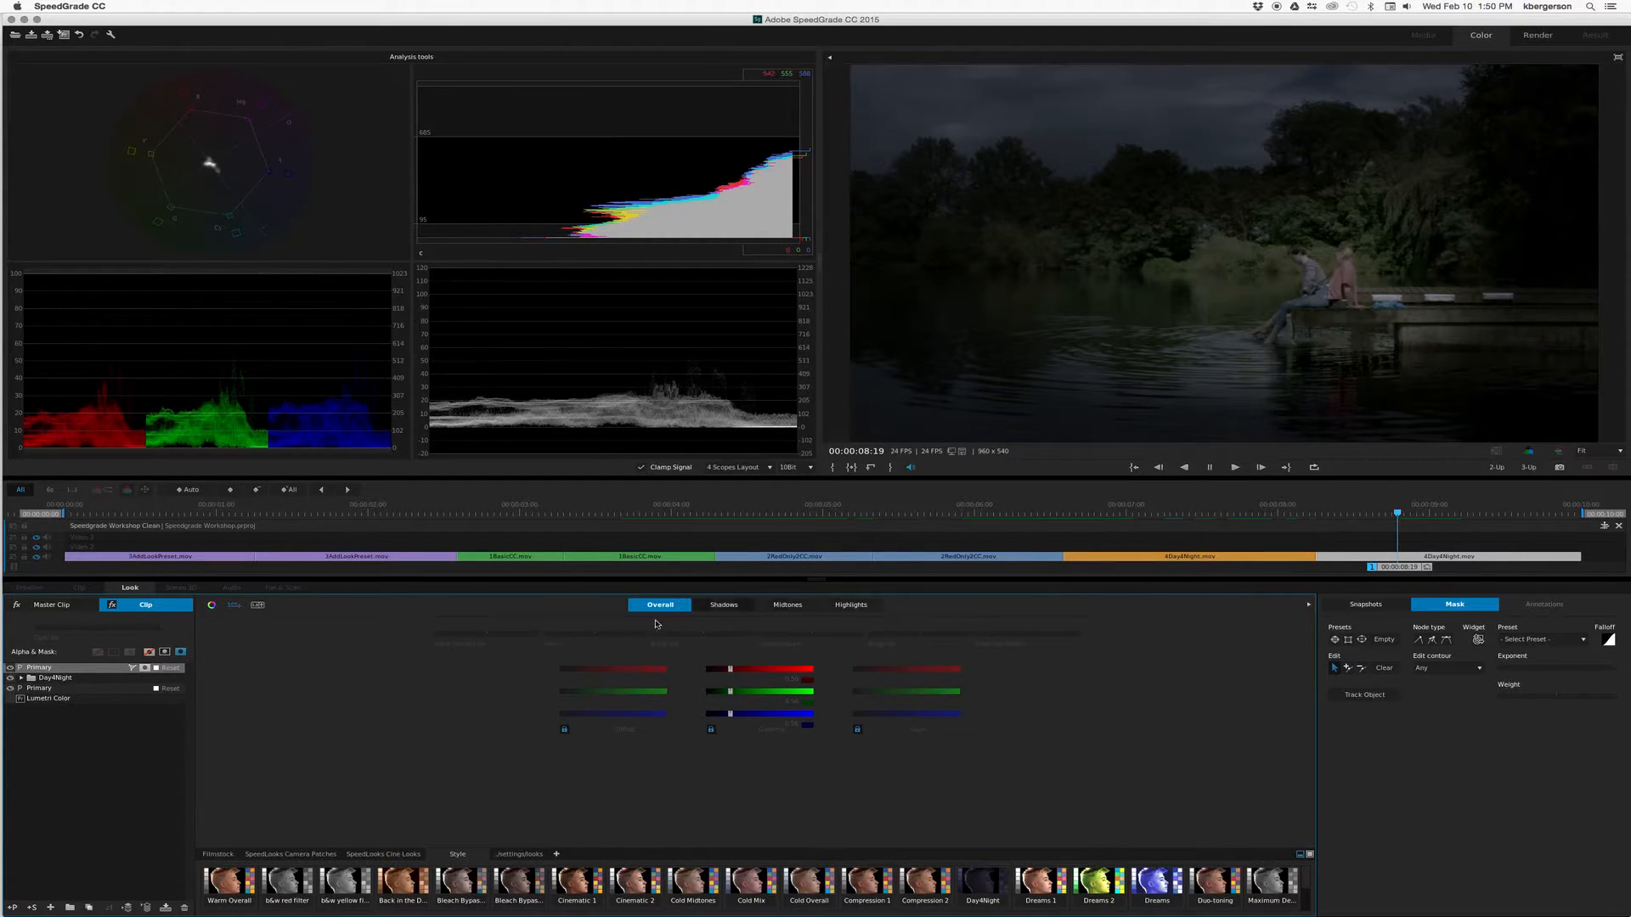
# - Show the mask widget and tighten the inner contour closely around the couple on the dock
pyautogui.click(1478, 639)
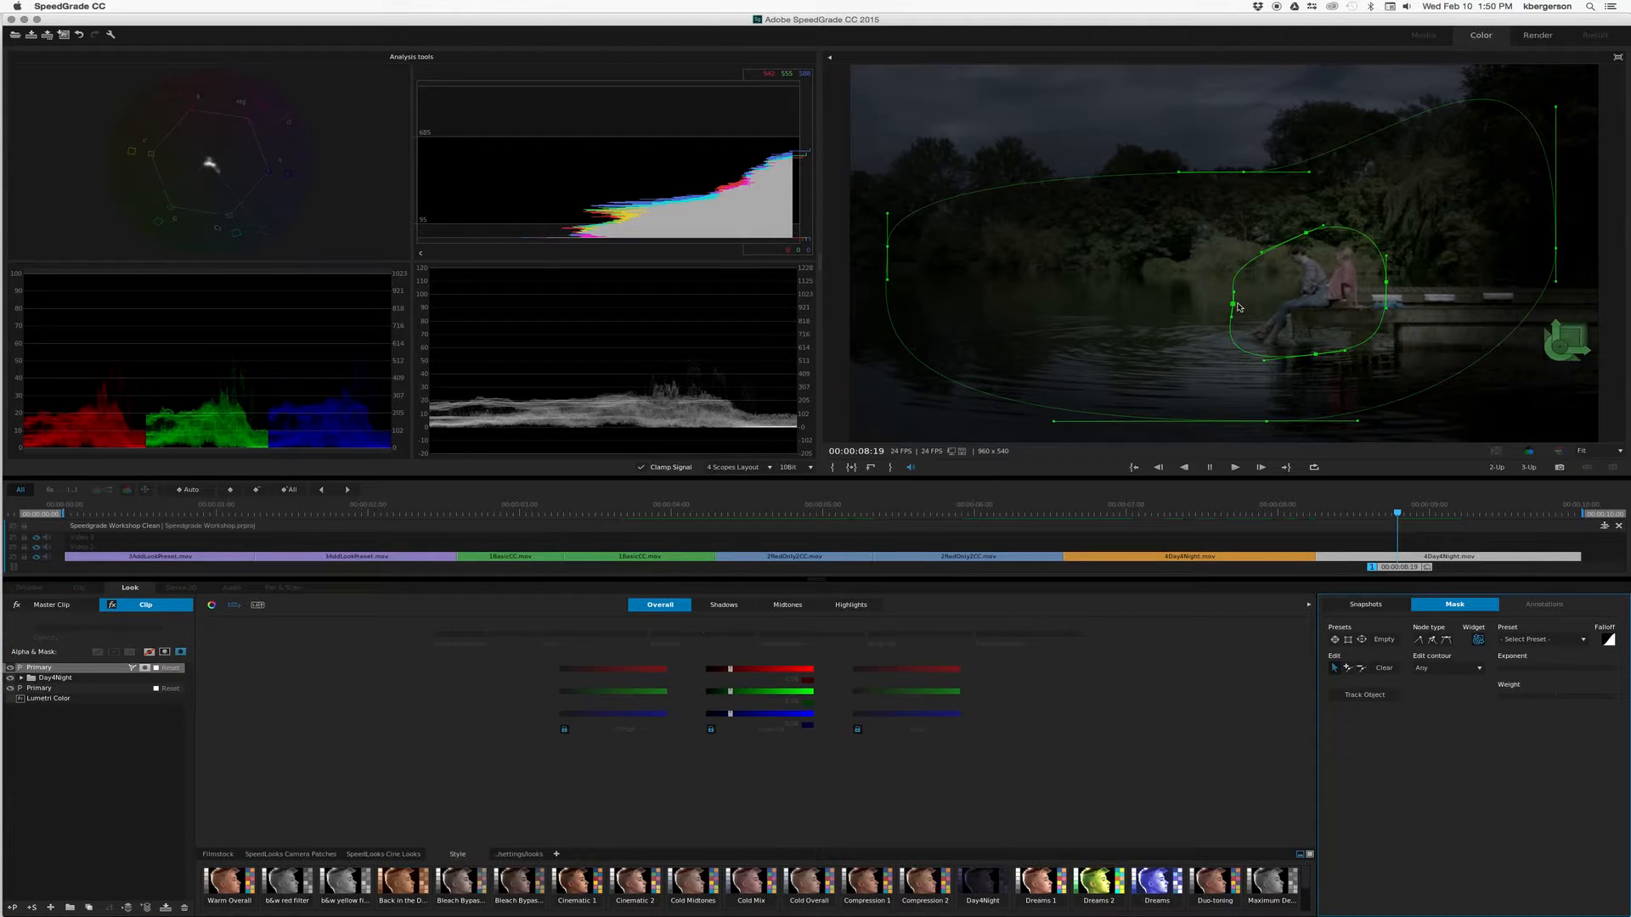
pyautogui.moveTo(1238, 307); pyautogui.dragTo(1260, 305)
pyautogui.moveTo(1311, 238); pyautogui.dragTo(1364, 289)
pyautogui.moveTo(1317, 356); pyautogui.dragTo(1312, 344)
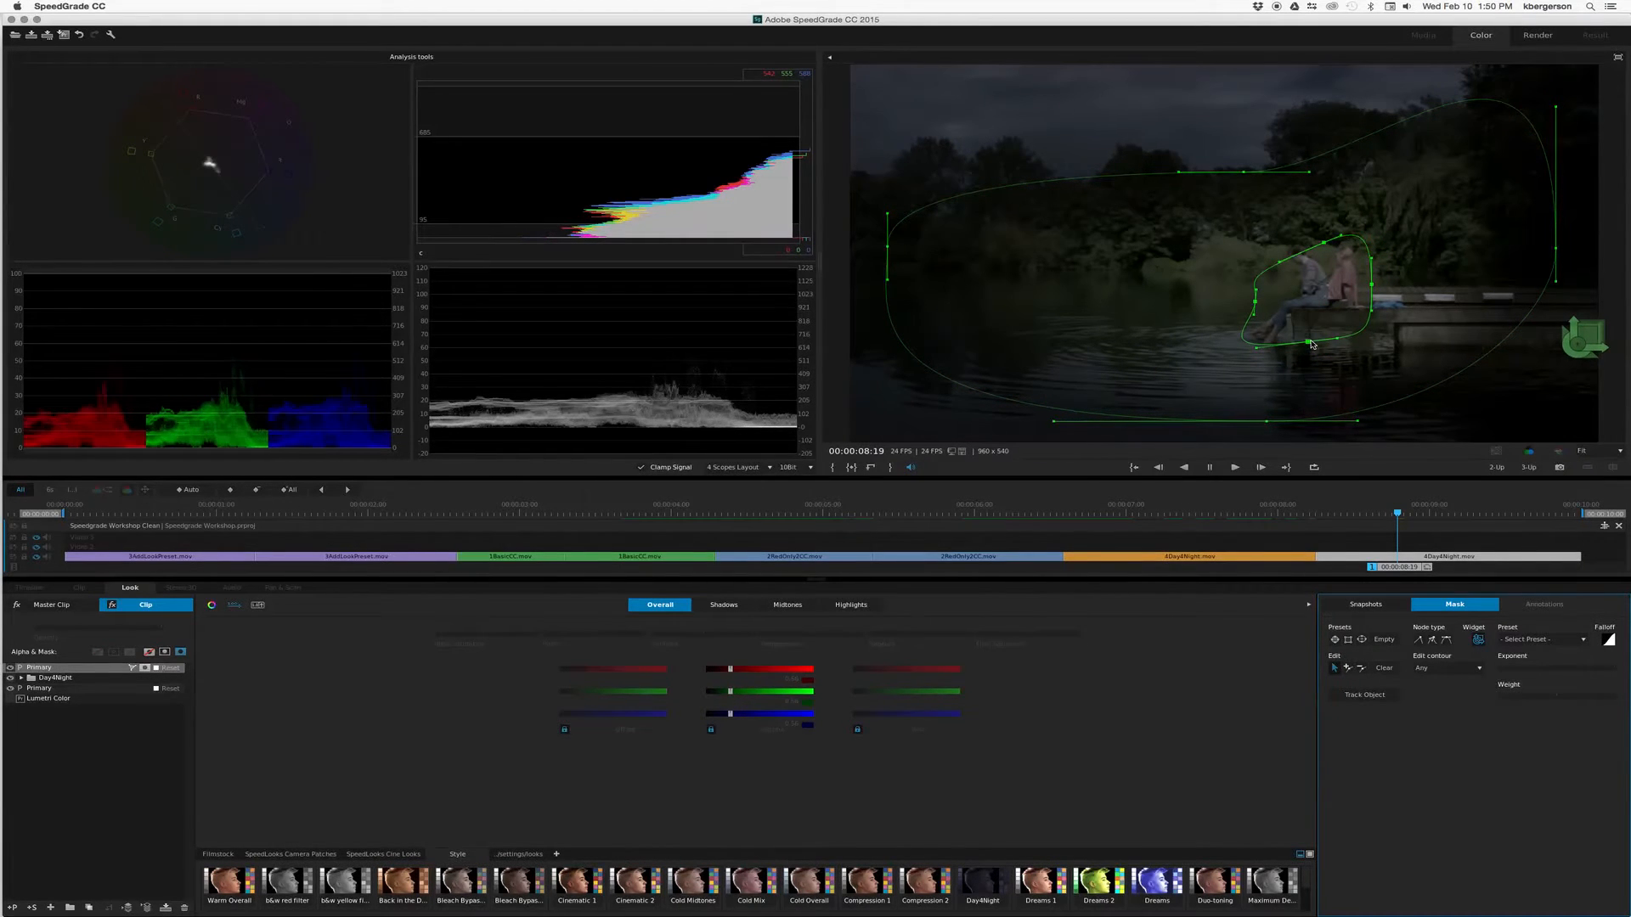
pyautogui.click(988, 812)
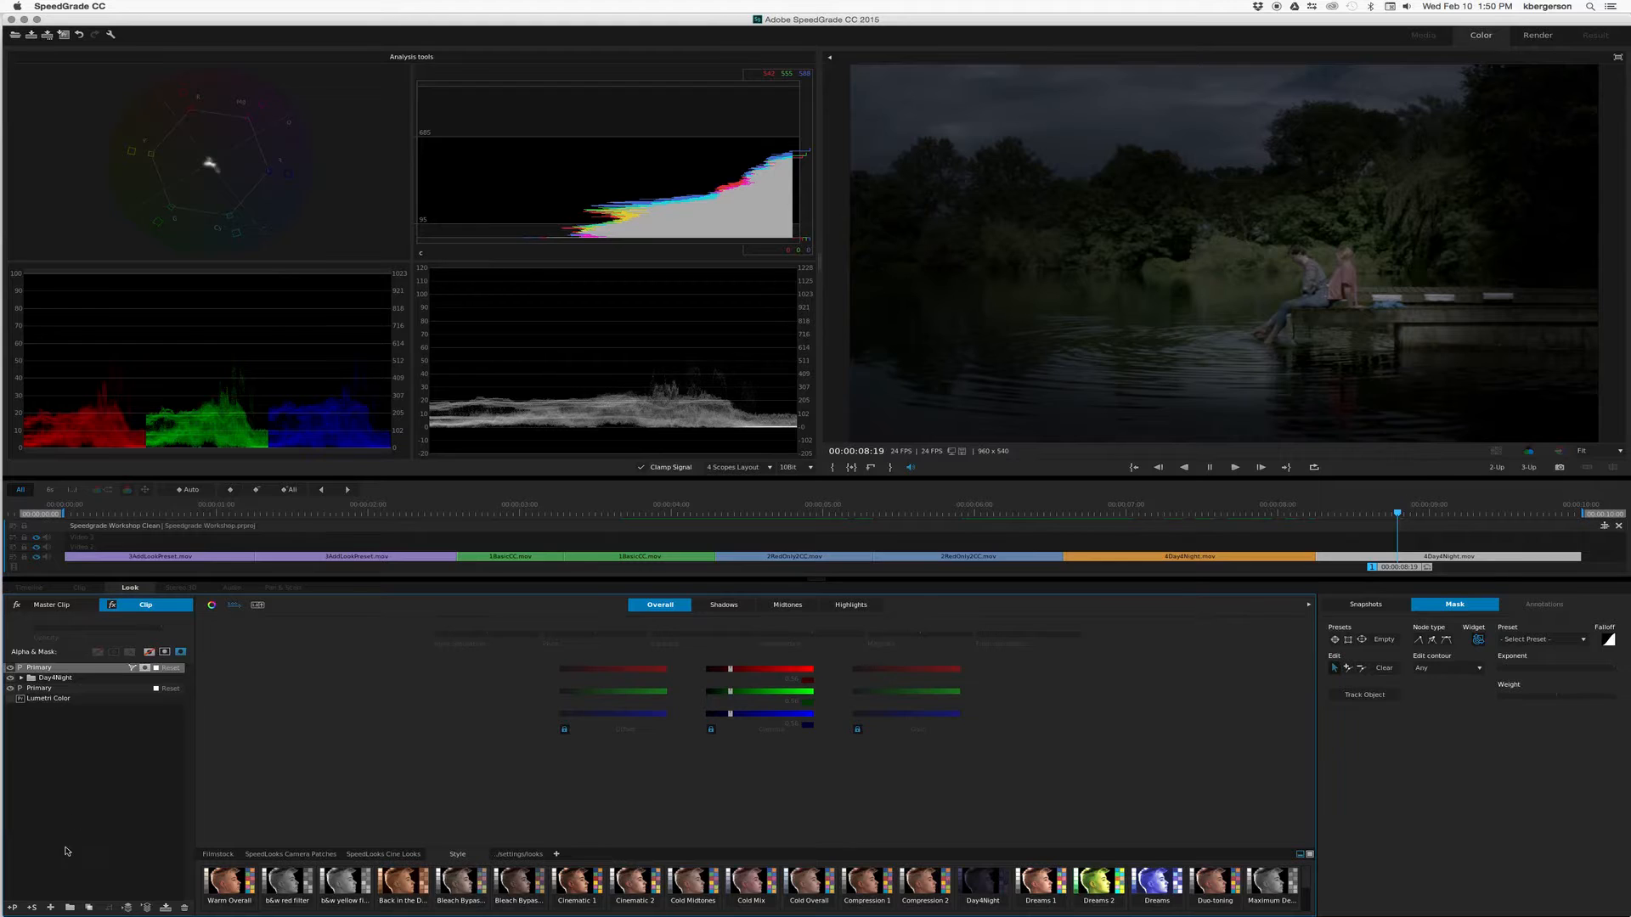
# - Add another Primary layer with an elliptical mask over the sky, extending its outer contour past the image's left edge
pyautogui.click(12, 907)
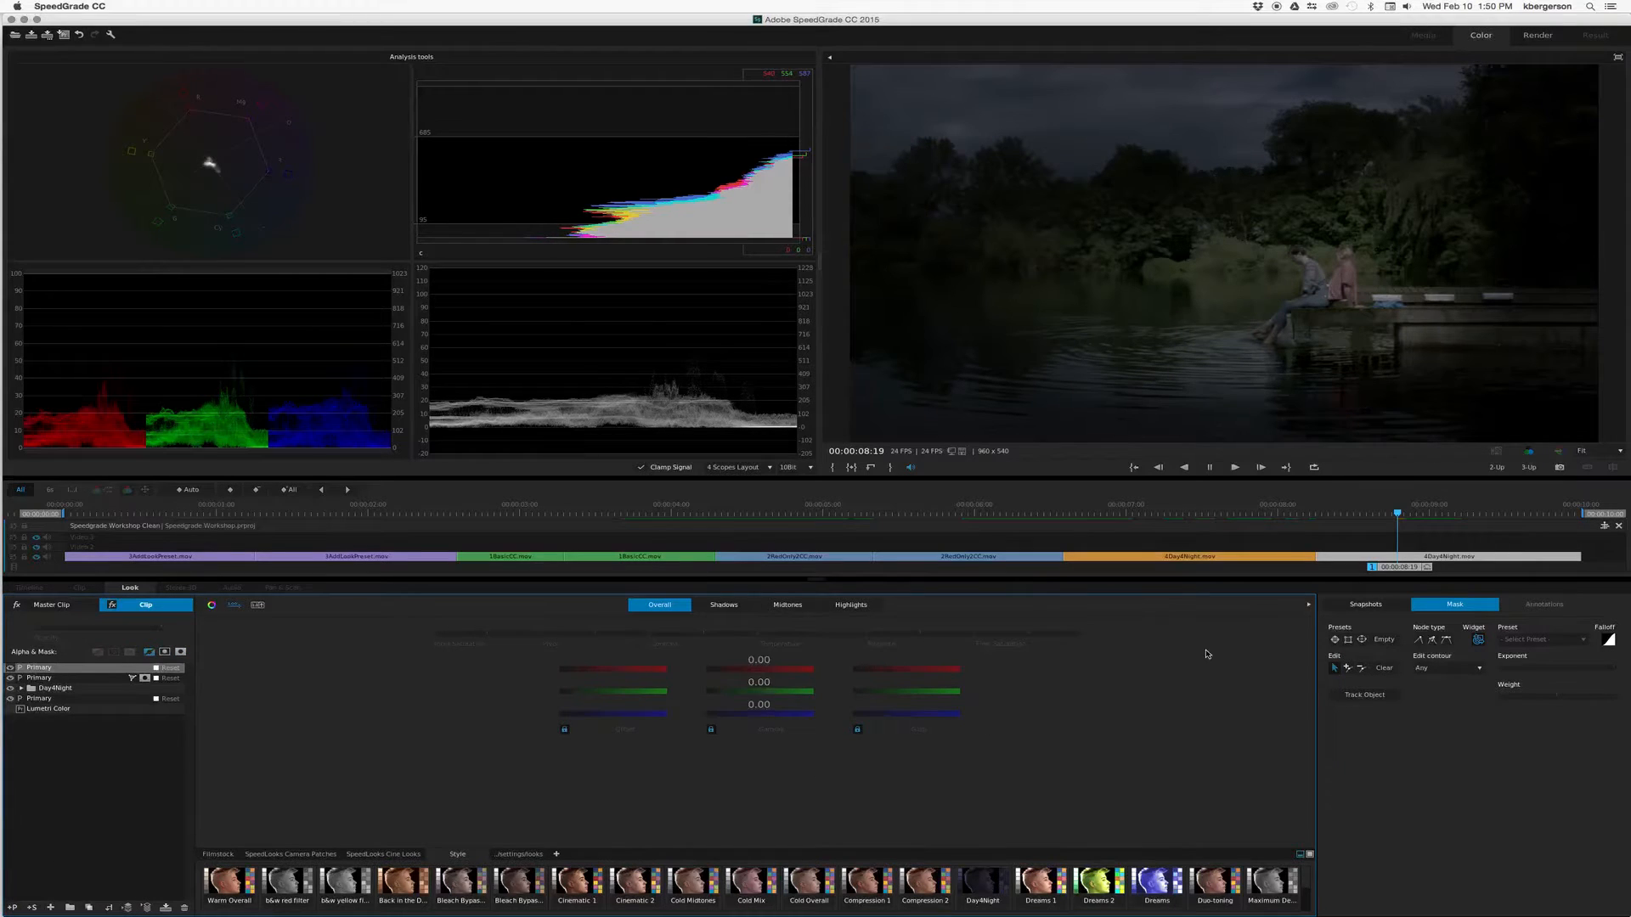
pyautogui.click(1363, 640)
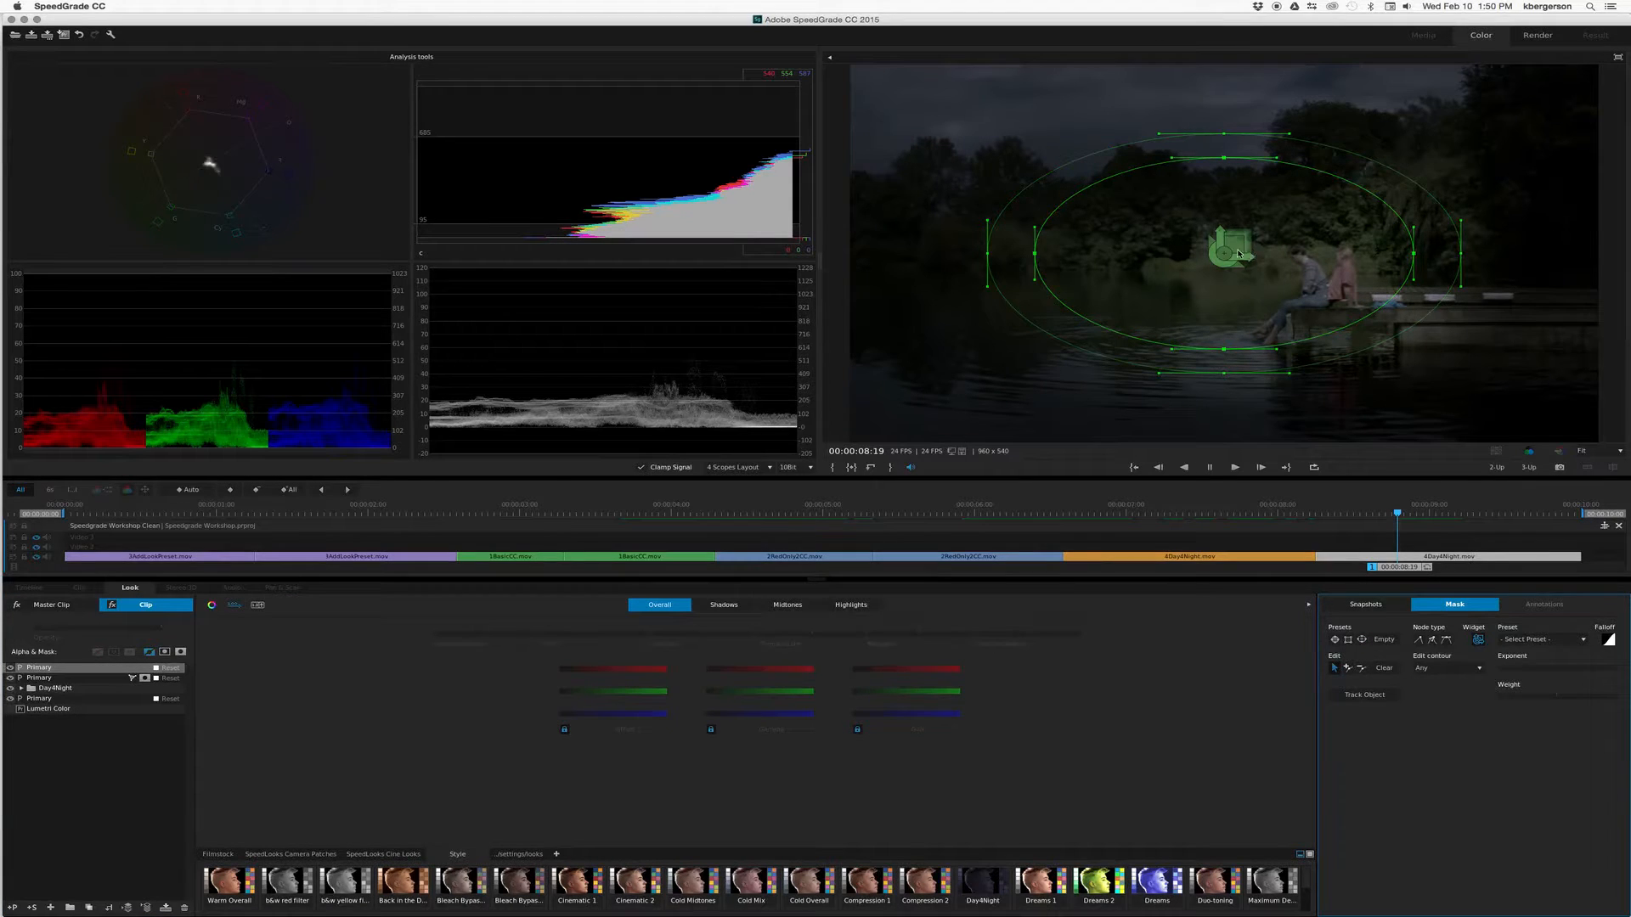
pyautogui.moveTo(1227, 254); pyautogui.dragTo(1178, 114)
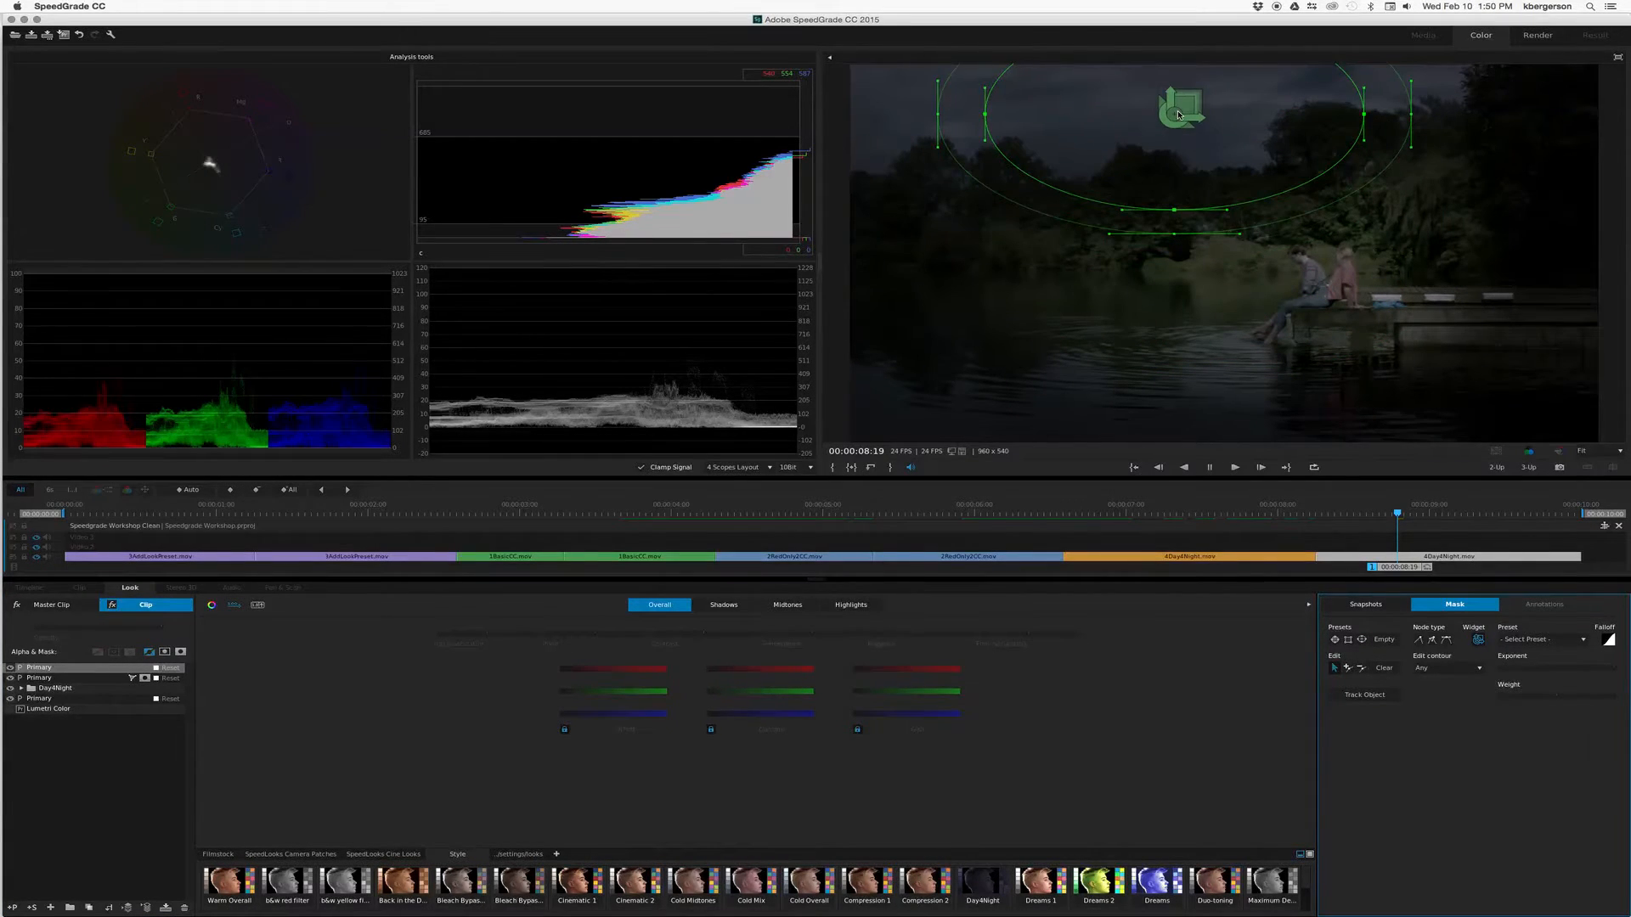
pyautogui.moveTo(938, 113); pyautogui.dragTo(770, 136)
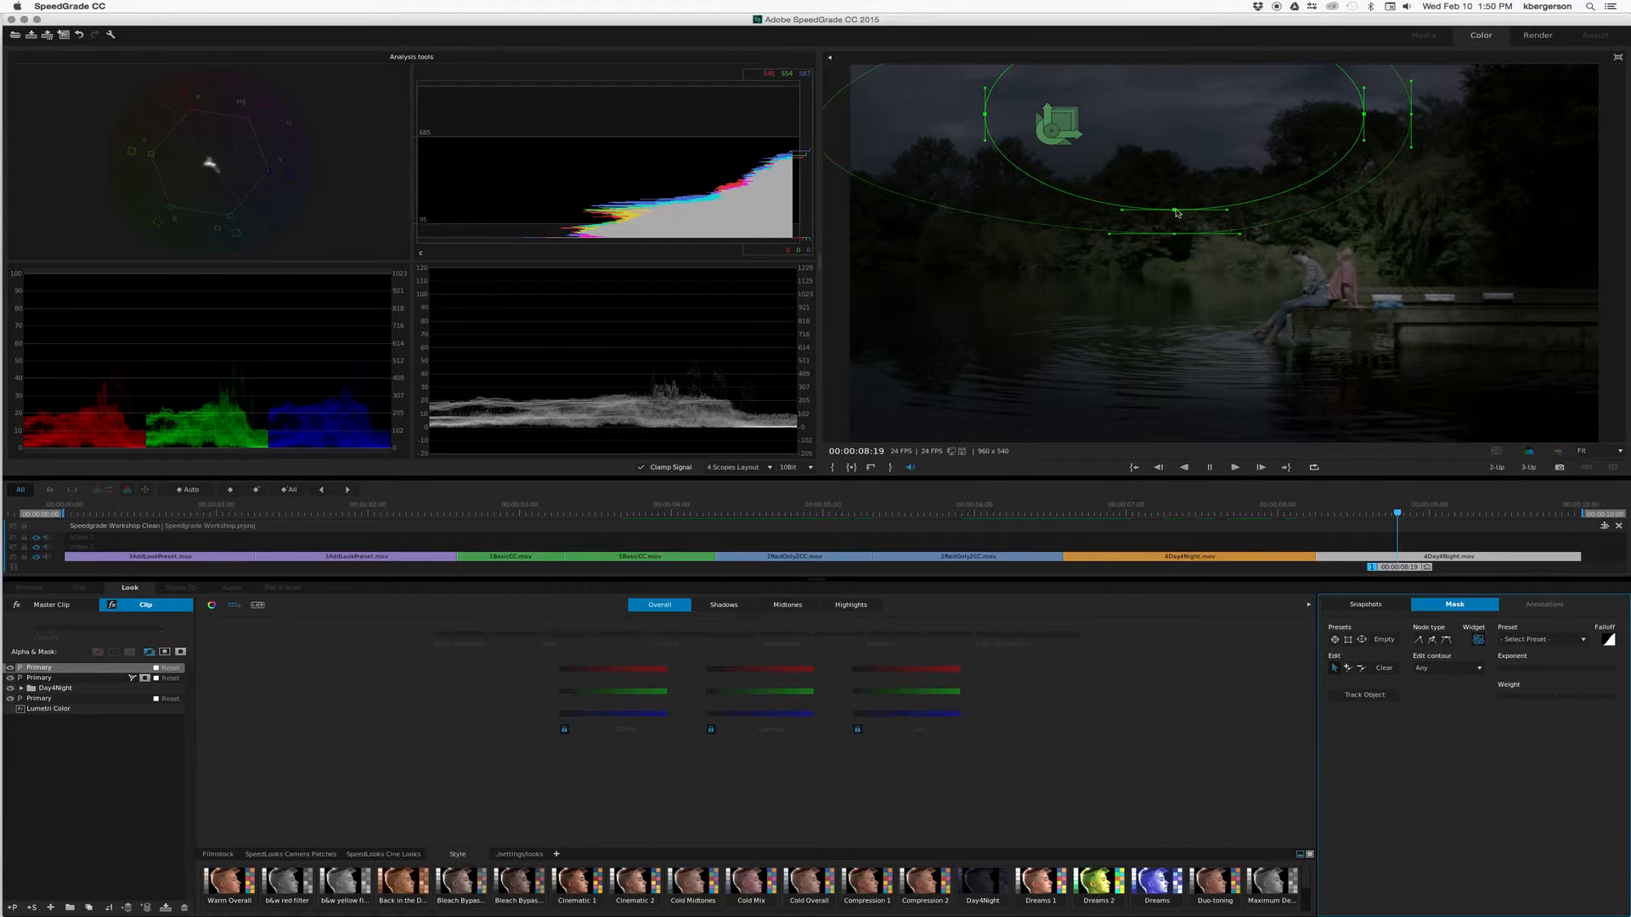
# - Reshape the sky mask's contours to follow the treeline, widening them on both sides and angling the lower curve up to the right
pyautogui.moveTo(1174, 185); pyautogui.dragTo(1132, 149)
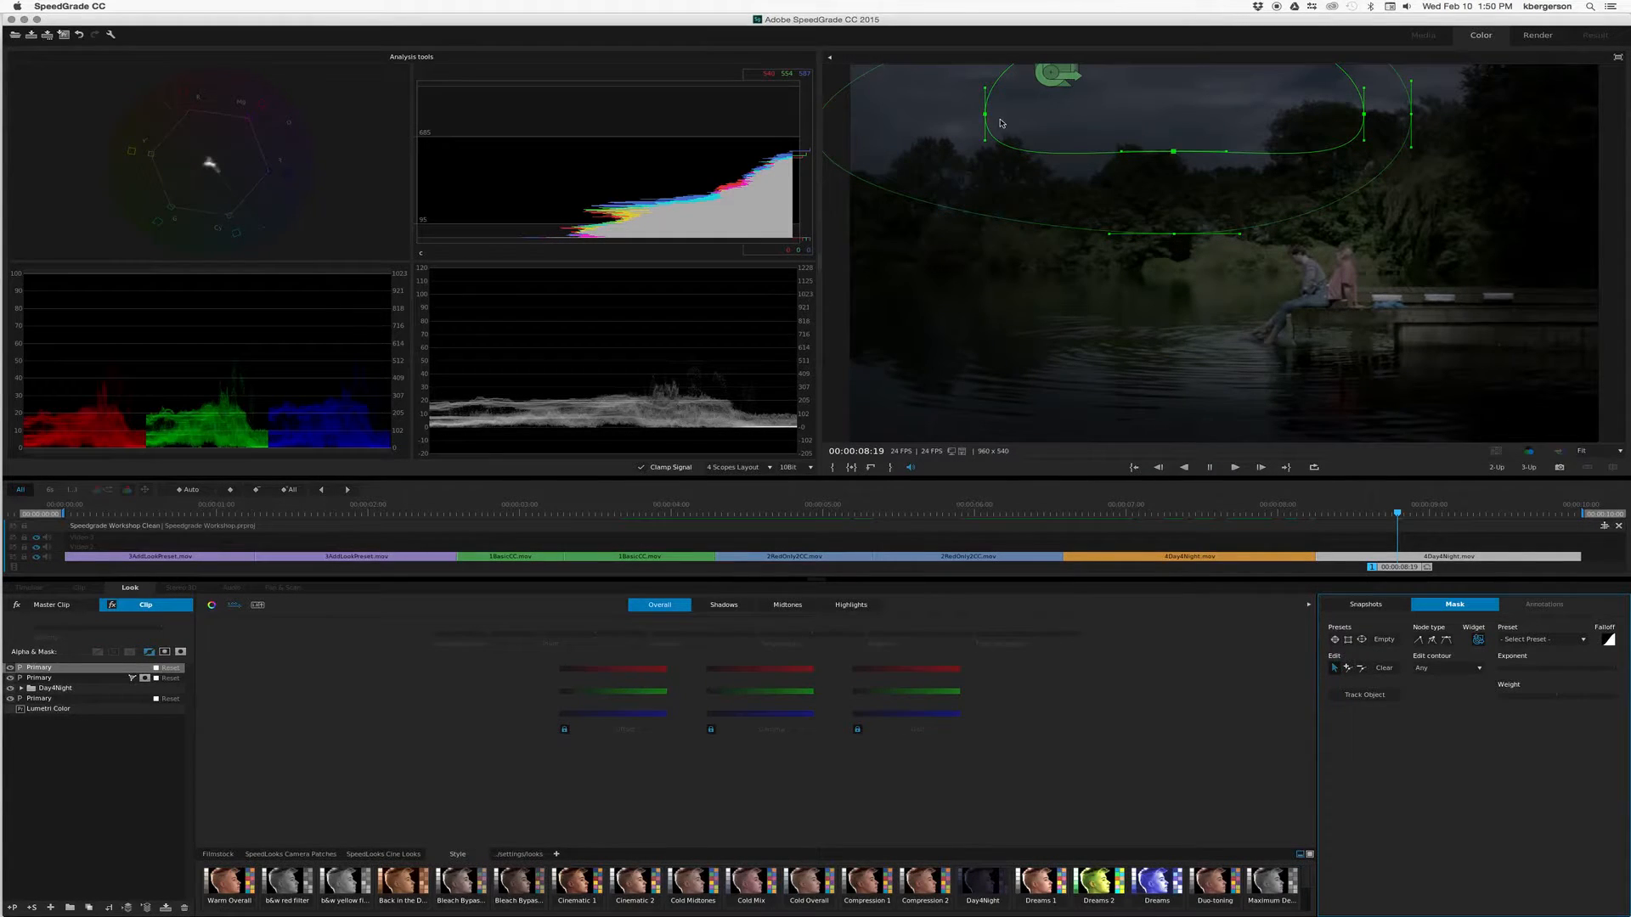
pyautogui.moveTo(985, 114); pyautogui.dragTo(884, 119)
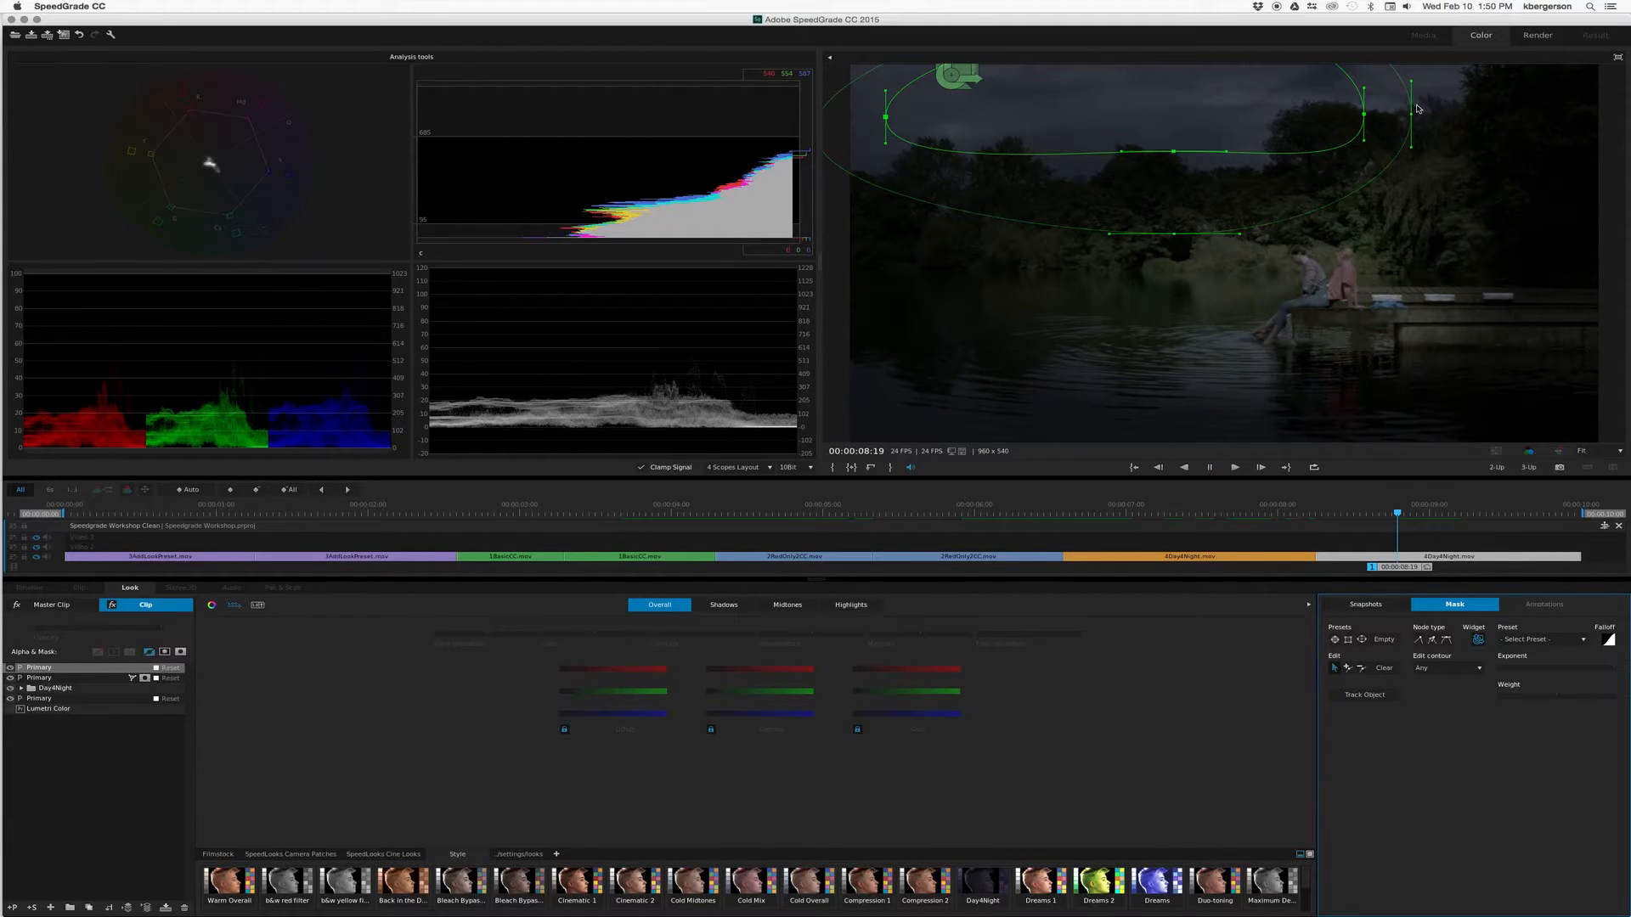
pyautogui.moveTo(1412, 115); pyautogui.dragTo(1470, 85)
pyautogui.moveTo(1363, 117); pyautogui.dragTo(1411, 74)
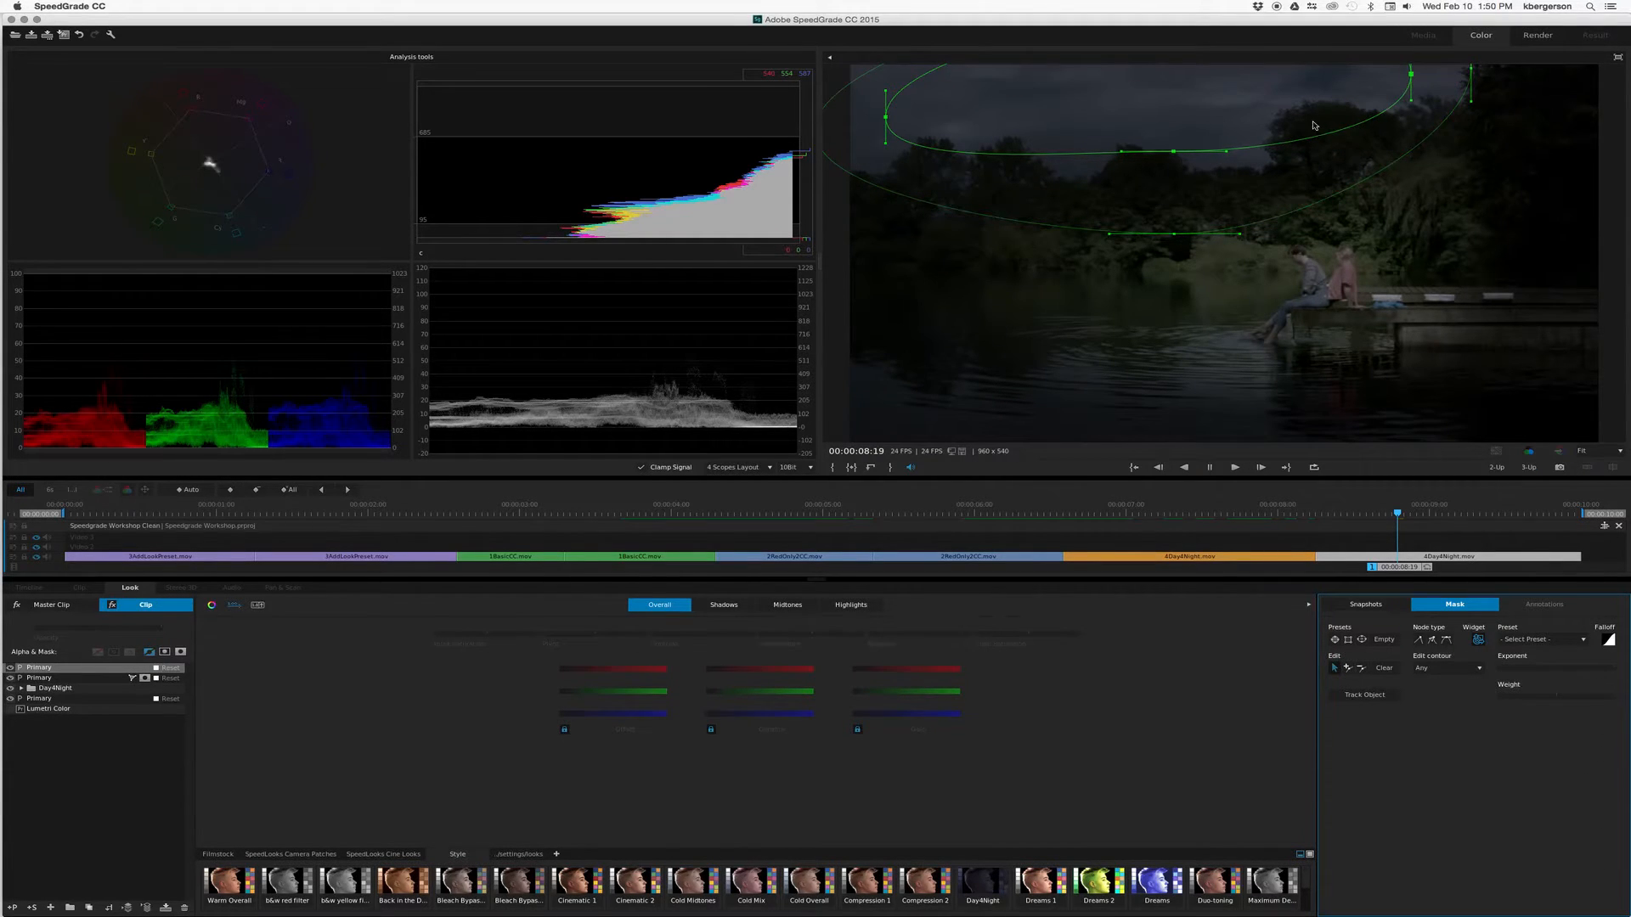
pyautogui.moveTo(1235, 152); pyautogui.dragTo(1266, 120)
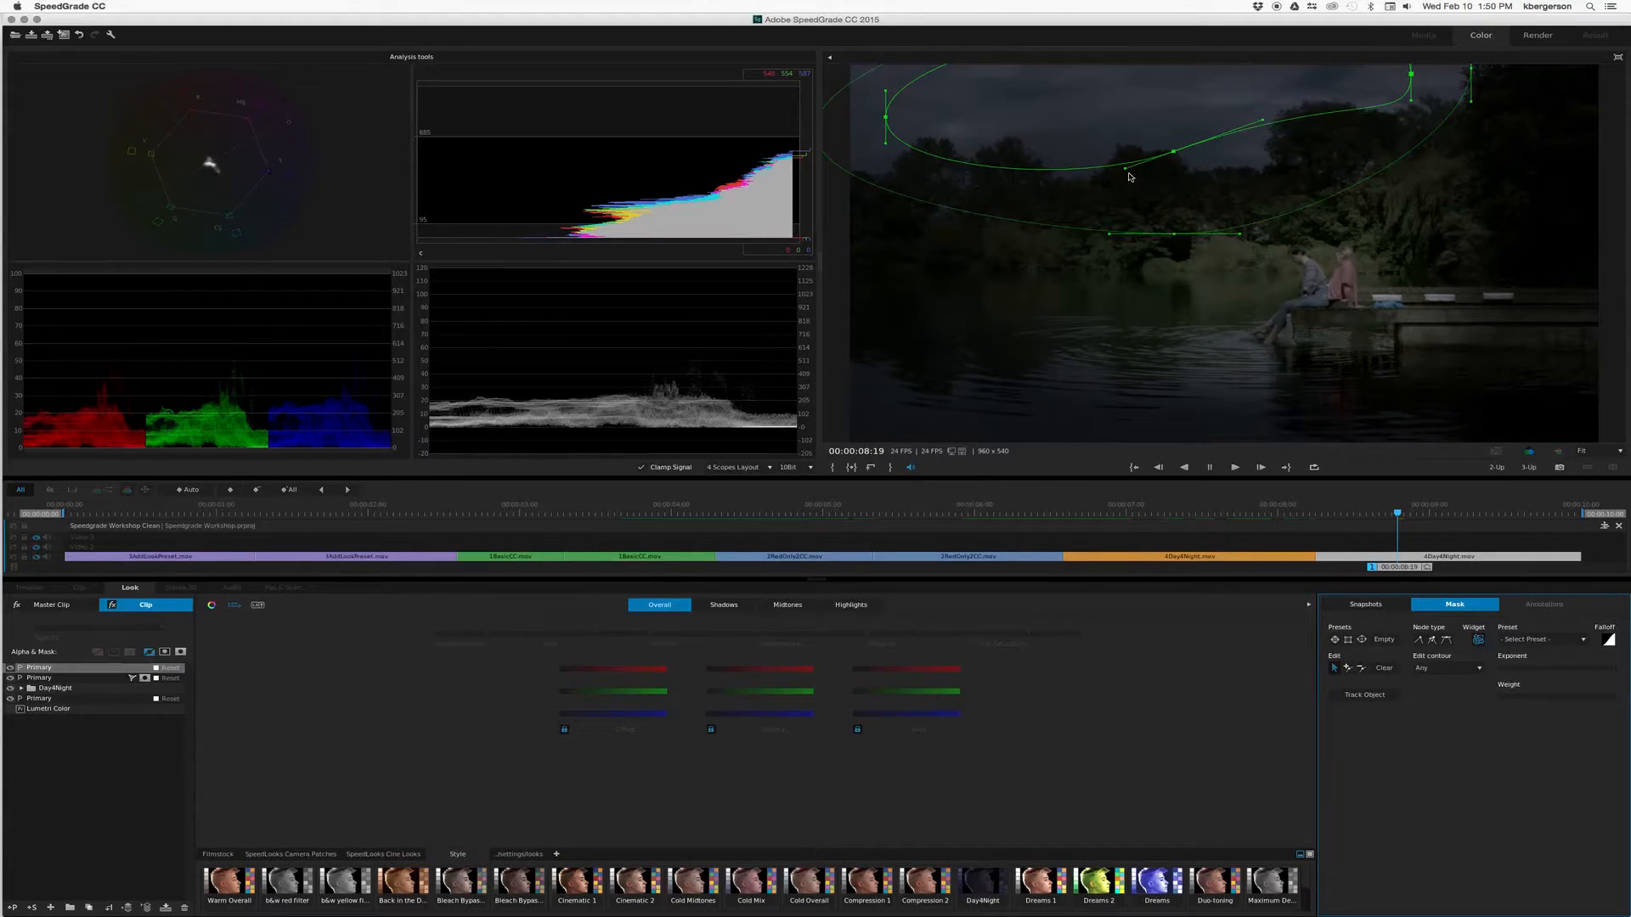
pyautogui.moveTo(1173, 151); pyautogui.dragTo(1214, 165)
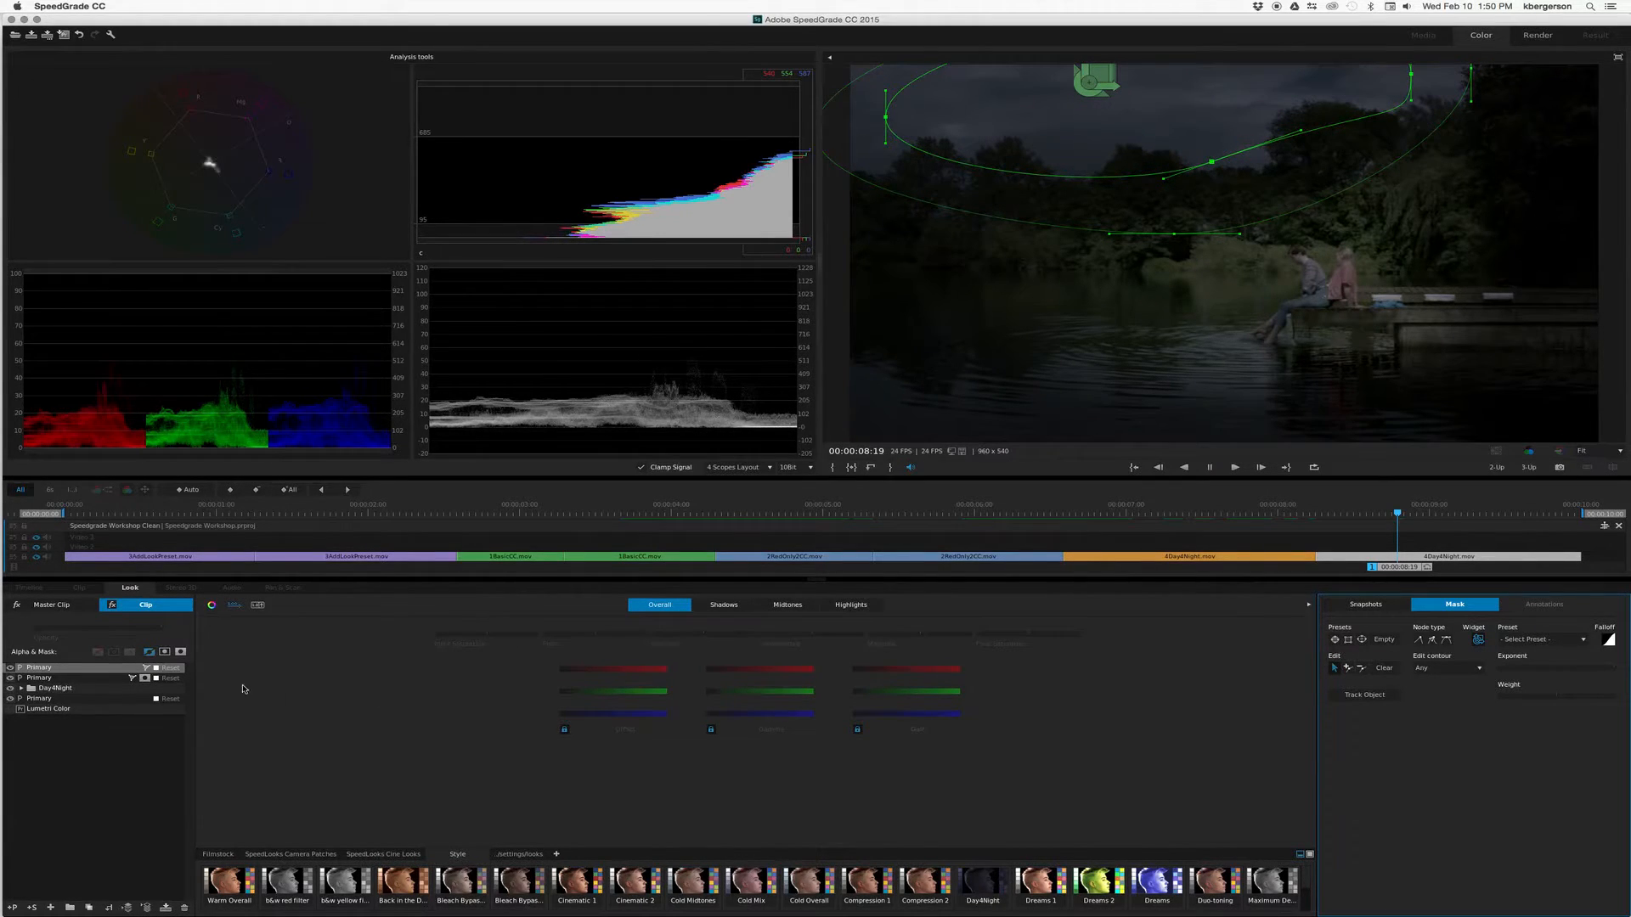
# - Apply the grade inside the sky mask, lower its Overall Gamma on all channels, and compare the layer off and on
pyautogui.click(165, 653)
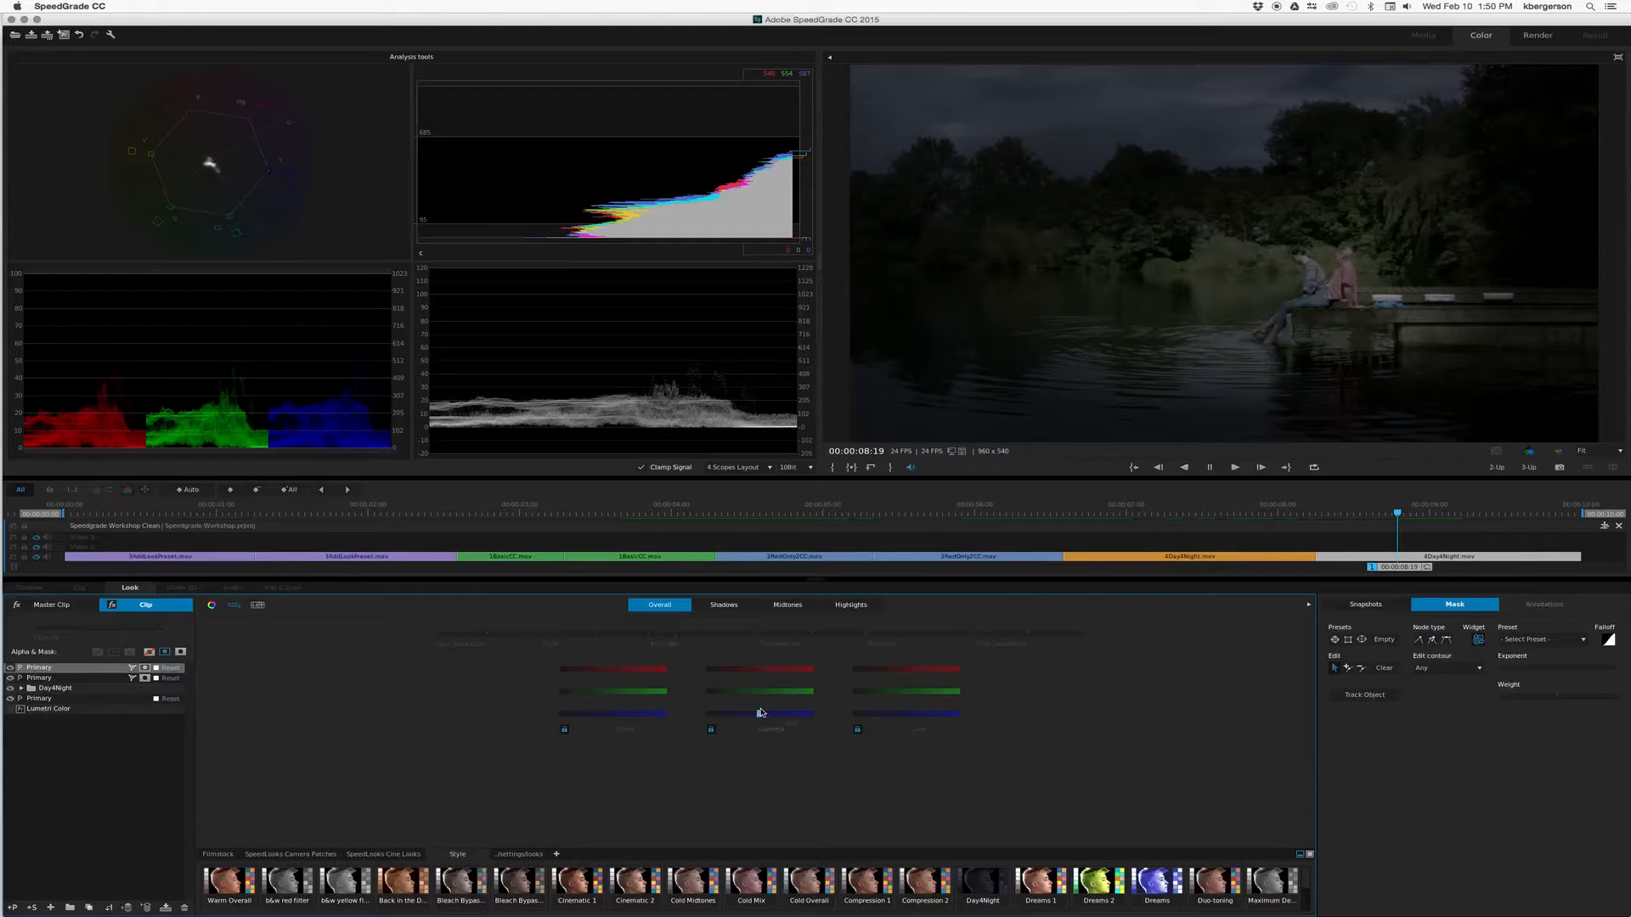
pyautogui.moveTo(761, 715); pyautogui.dragTo(743, 713)
pyautogui.click(10, 667)
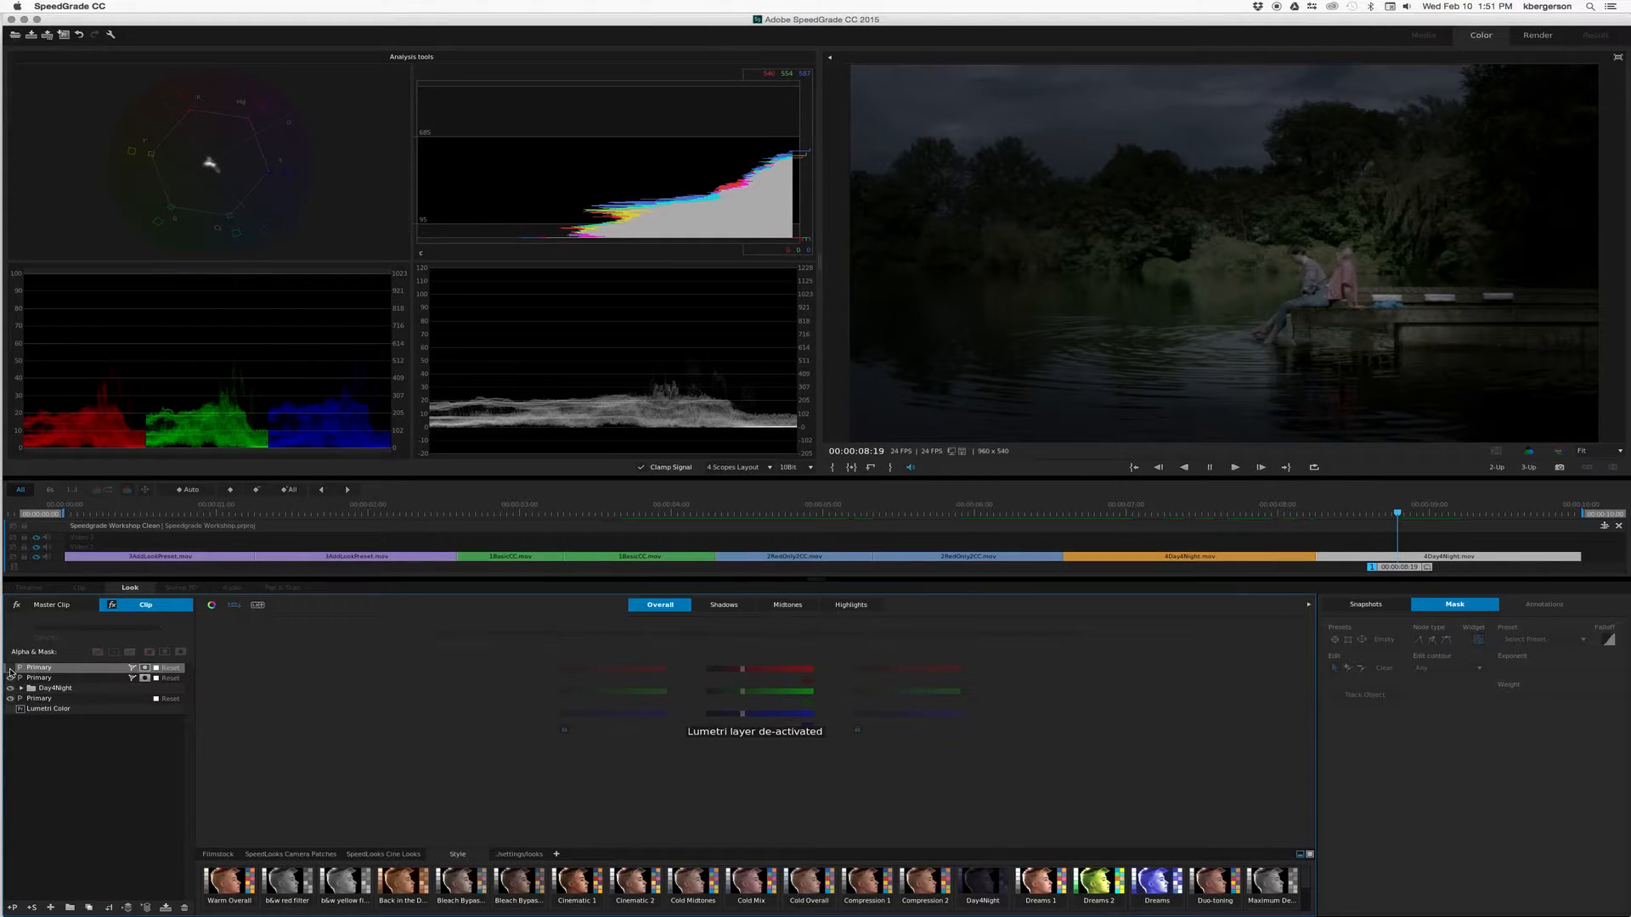
pyautogui.click(10, 669)
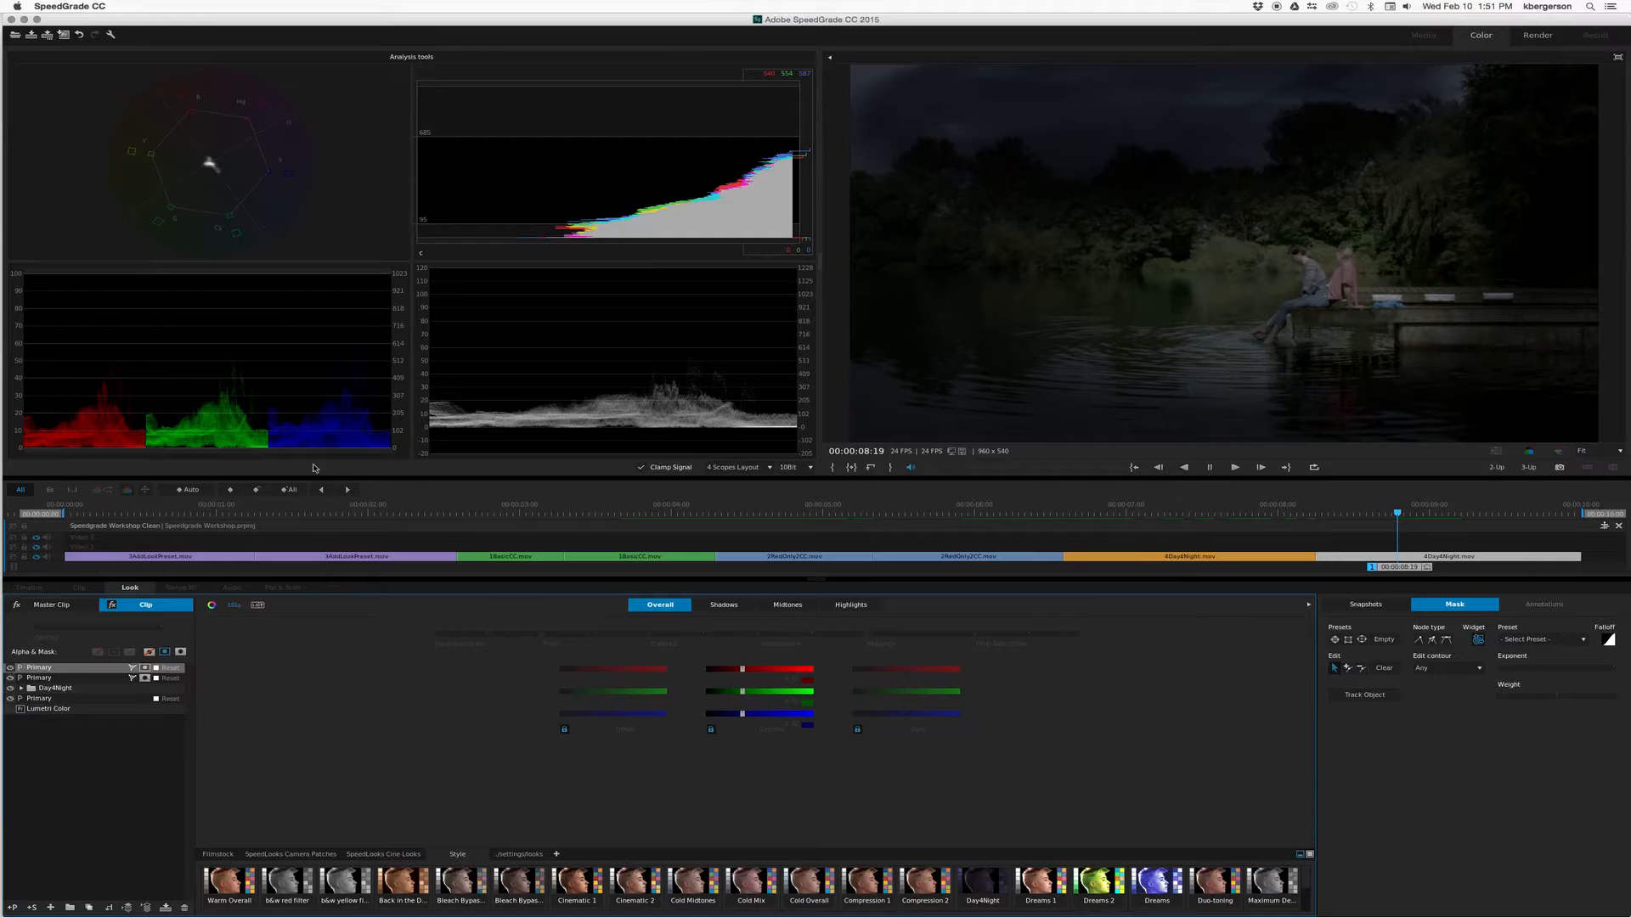
# - Display the sky mask, play part of the lake clip, and move the playhead to 00:00:09:08
pyautogui.click(1436, 606)
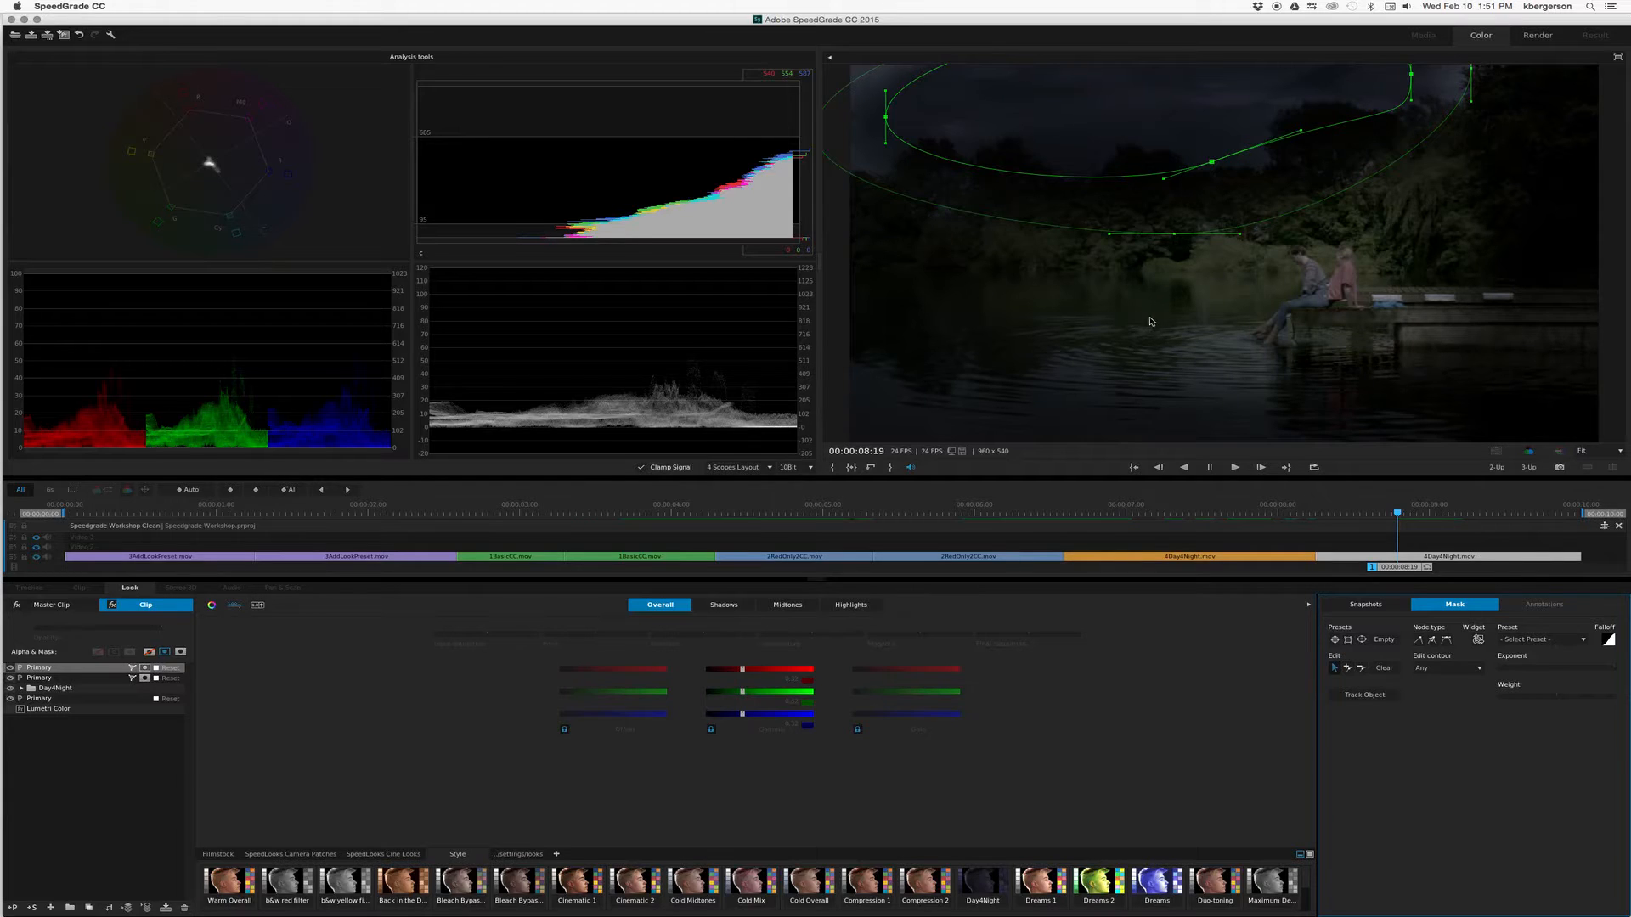
pyautogui.press('space')
pyautogui.press('space')
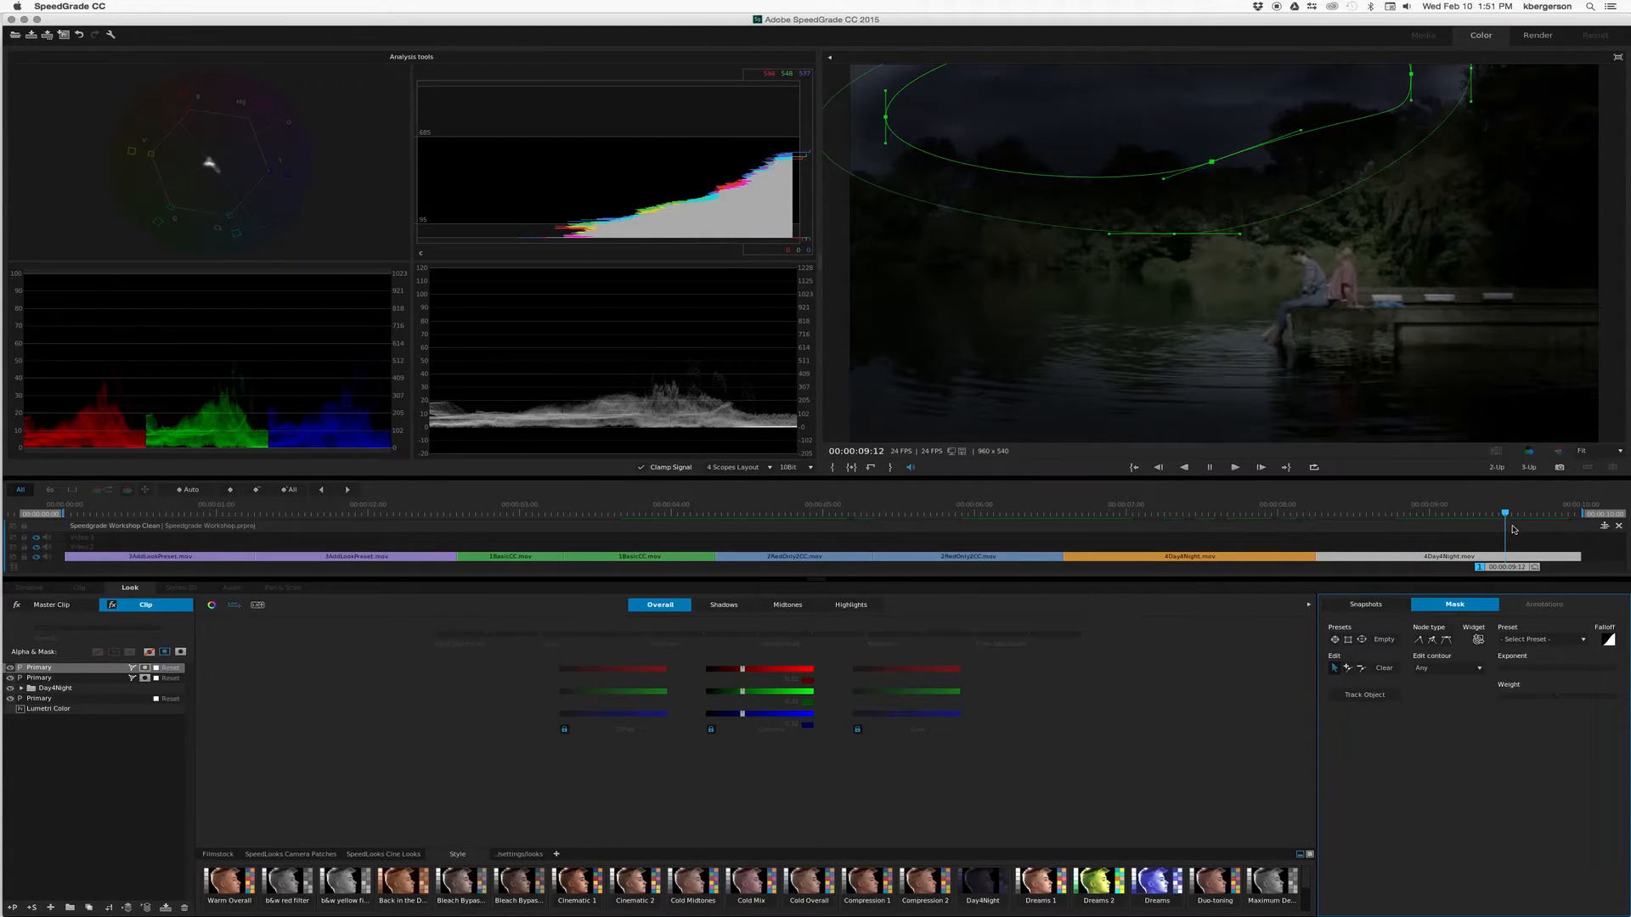
pyautogui.moveTo(1505, 513); pyautogui.dragTo(1481, 514)
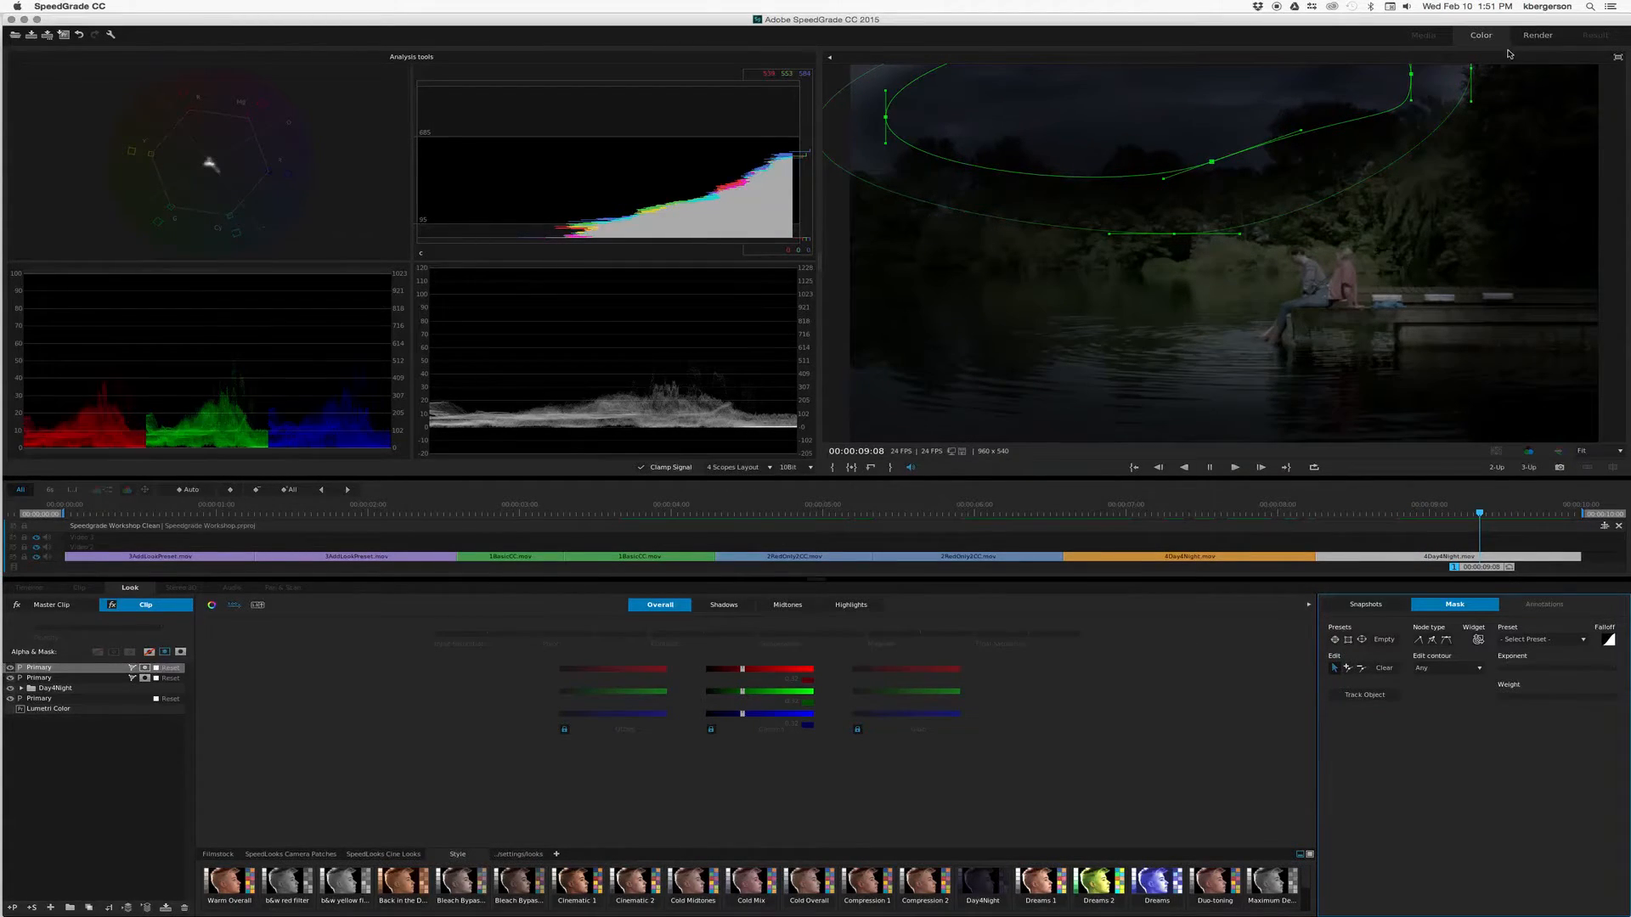
# - Extend the sky mask's outer contour past the image's right edge, lower its bottom, and raise the inner contour's lower node
pyautogui.moveTo(1472, 70); pyautogui.dragTo(1628, 75)
pyautogui.moveTo(1175, 234); pyautogui.dragTo(1143, 247)
pyautogui.moveTo(1221, 157); pyautogui.dragTo(1231, 131)
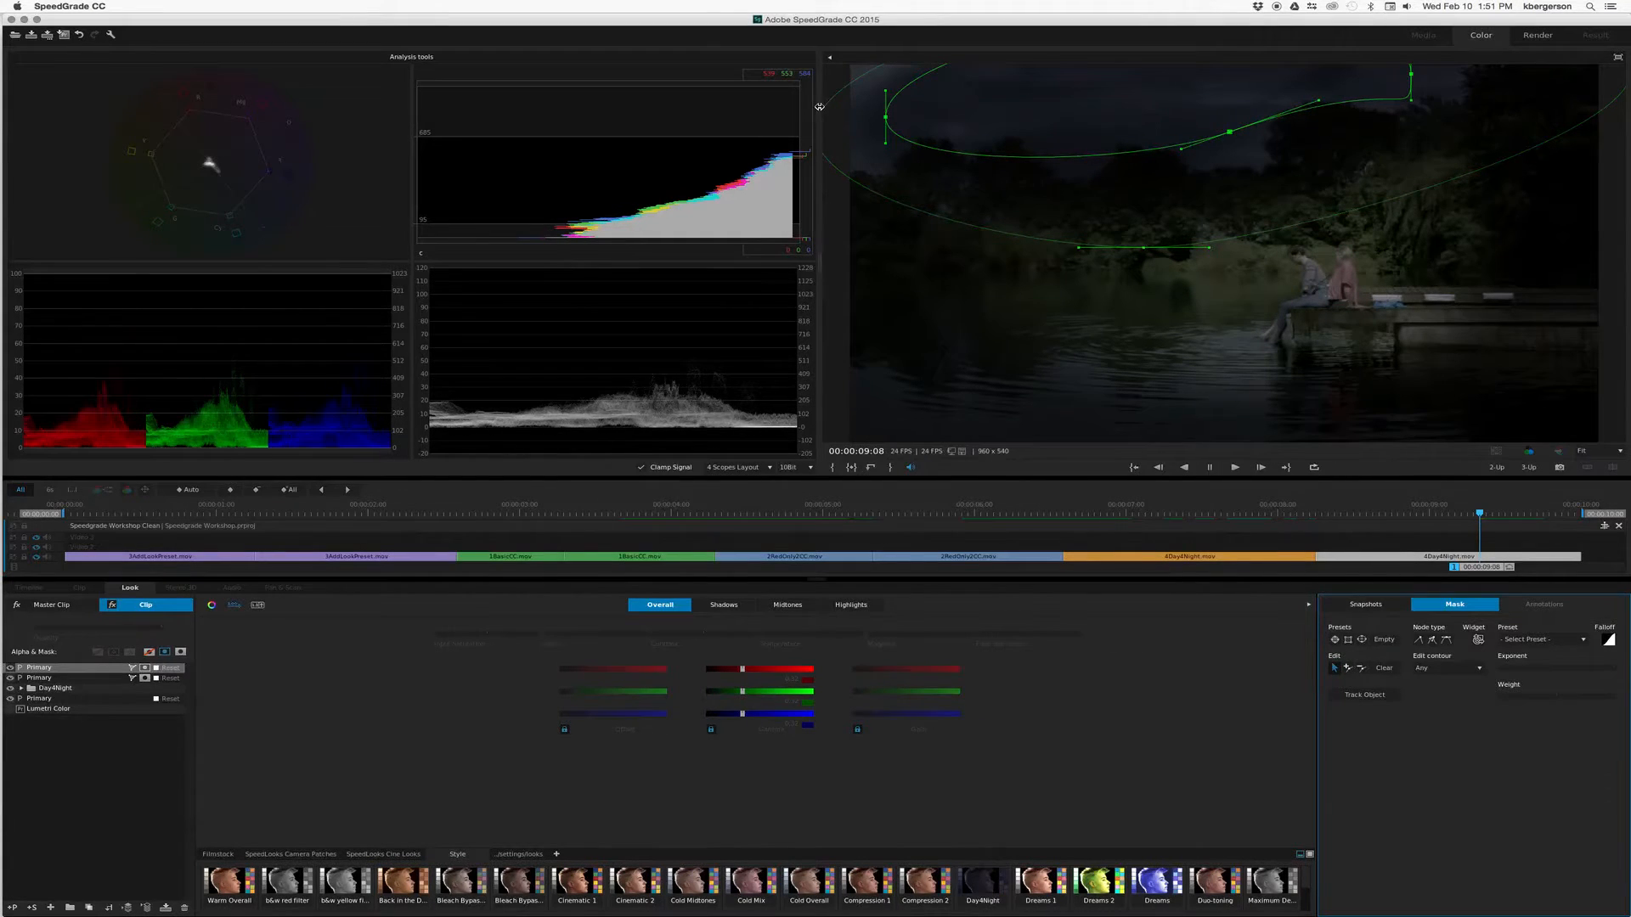
pyautogui.click(1478, 639)
pyautogui.moveTo(1113, 68); pyautogui.dragTo(958, 107)
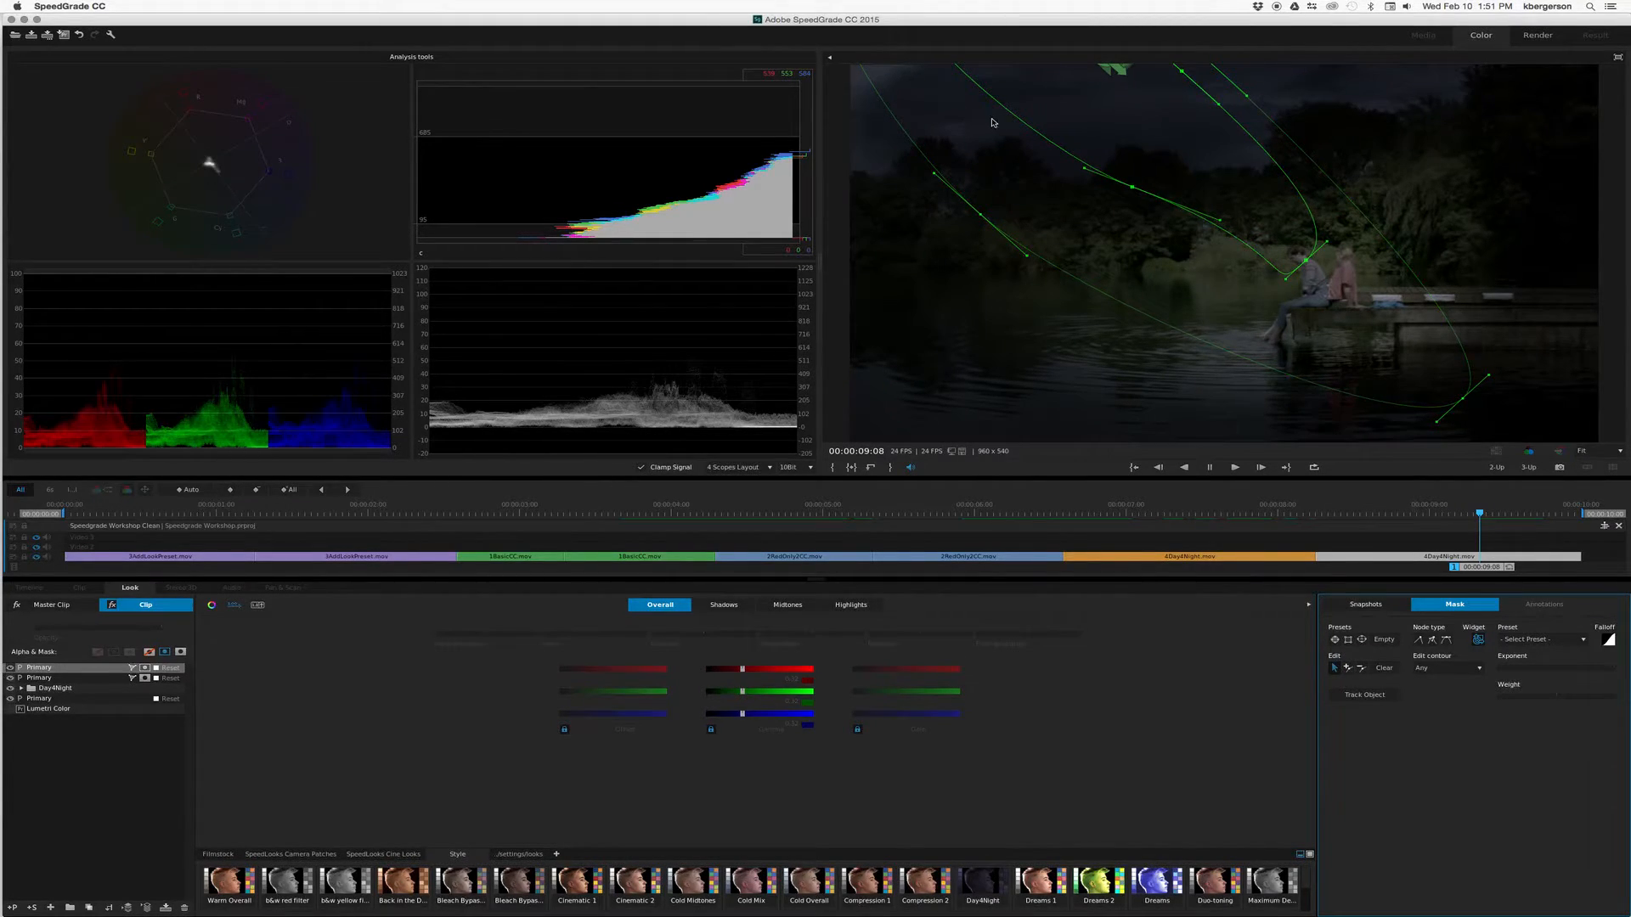
pyautogui.press('super+z')
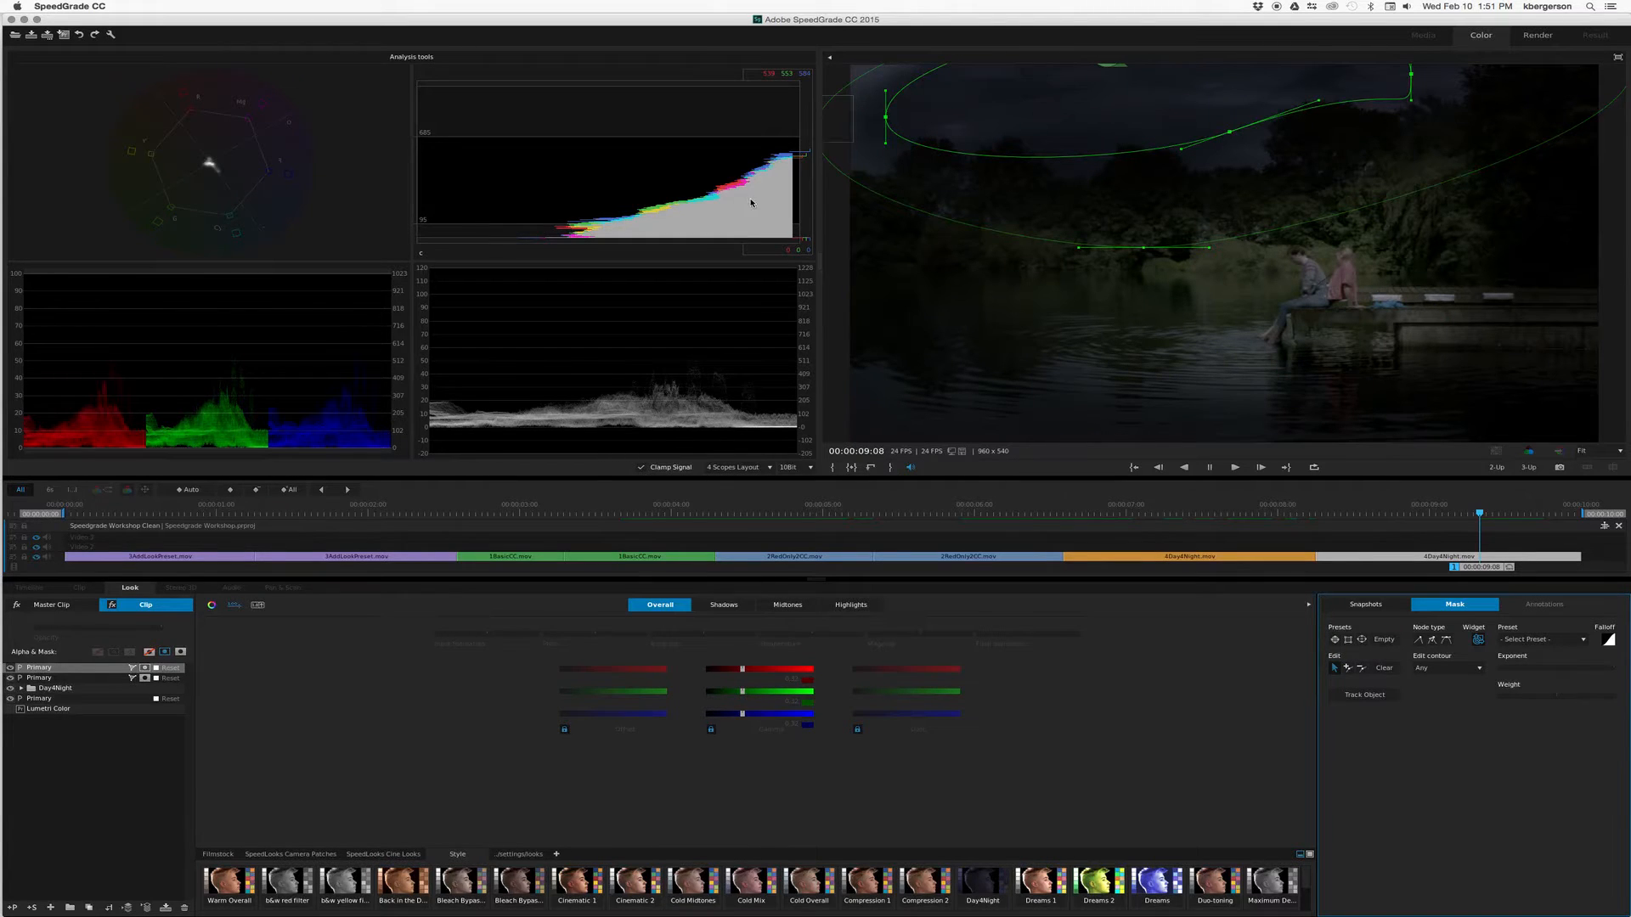
# - Widen the sky mask's inner contour on both sides, lower its curve over the treetops, and compare the layer off and on
pyautogui.moveTo(1115, 71); pyautogui.dragTo(1108, 214)
pyautogui.moveTo(826, 138); pyautogui.dragTo(823, 75)
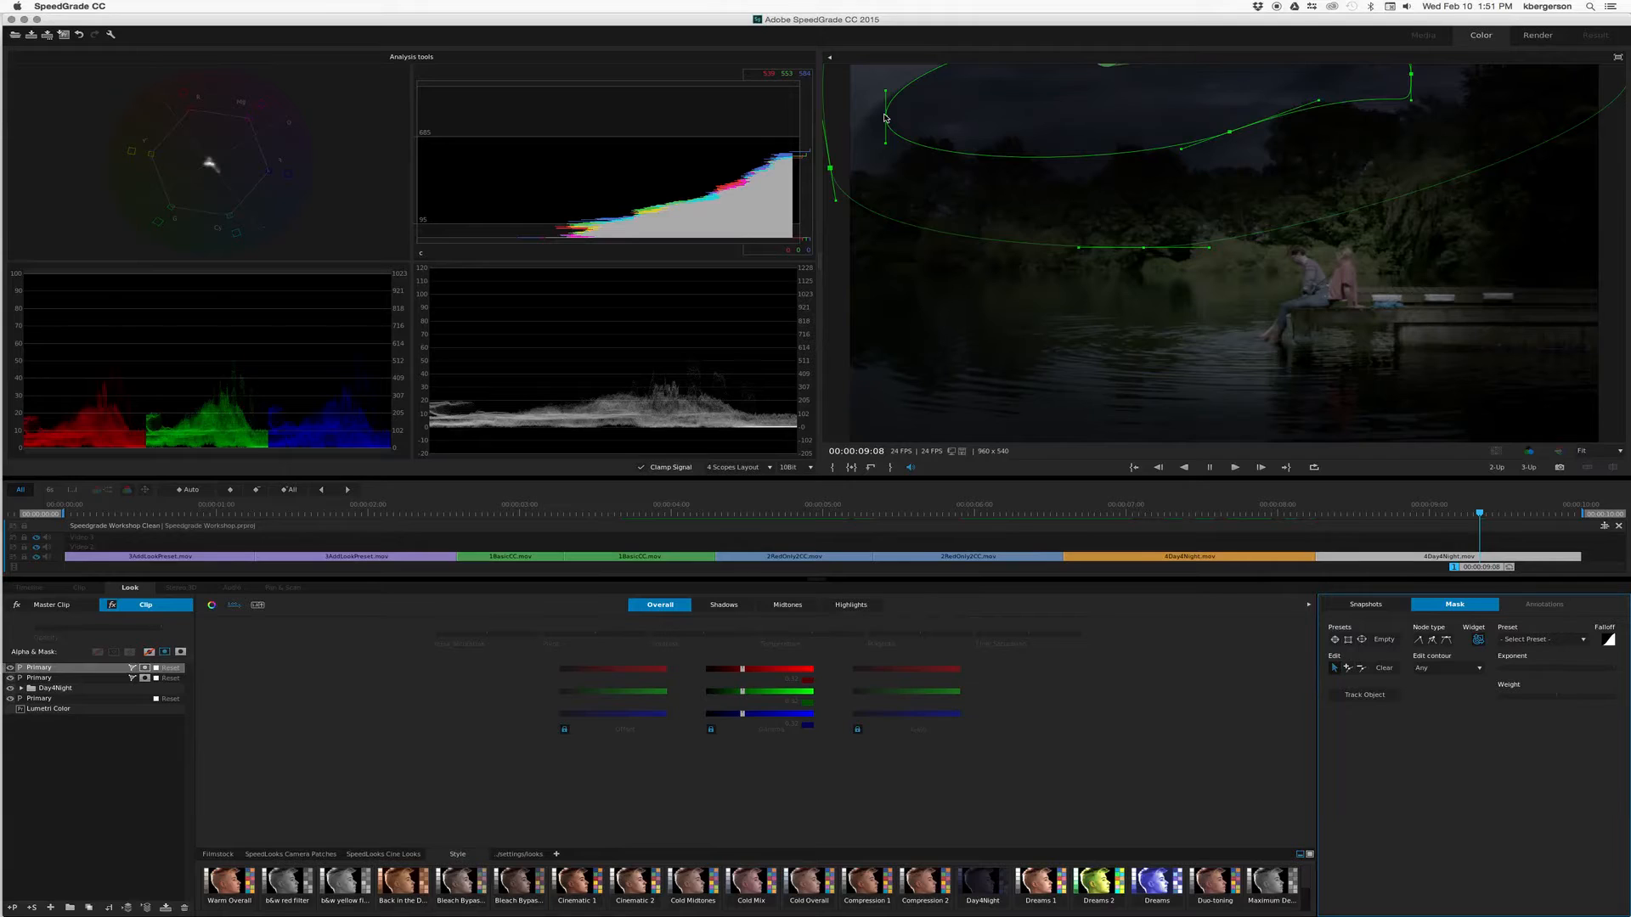
pyautogui.moveTo(885, 118); pyautogui.dragTo(823, 181)
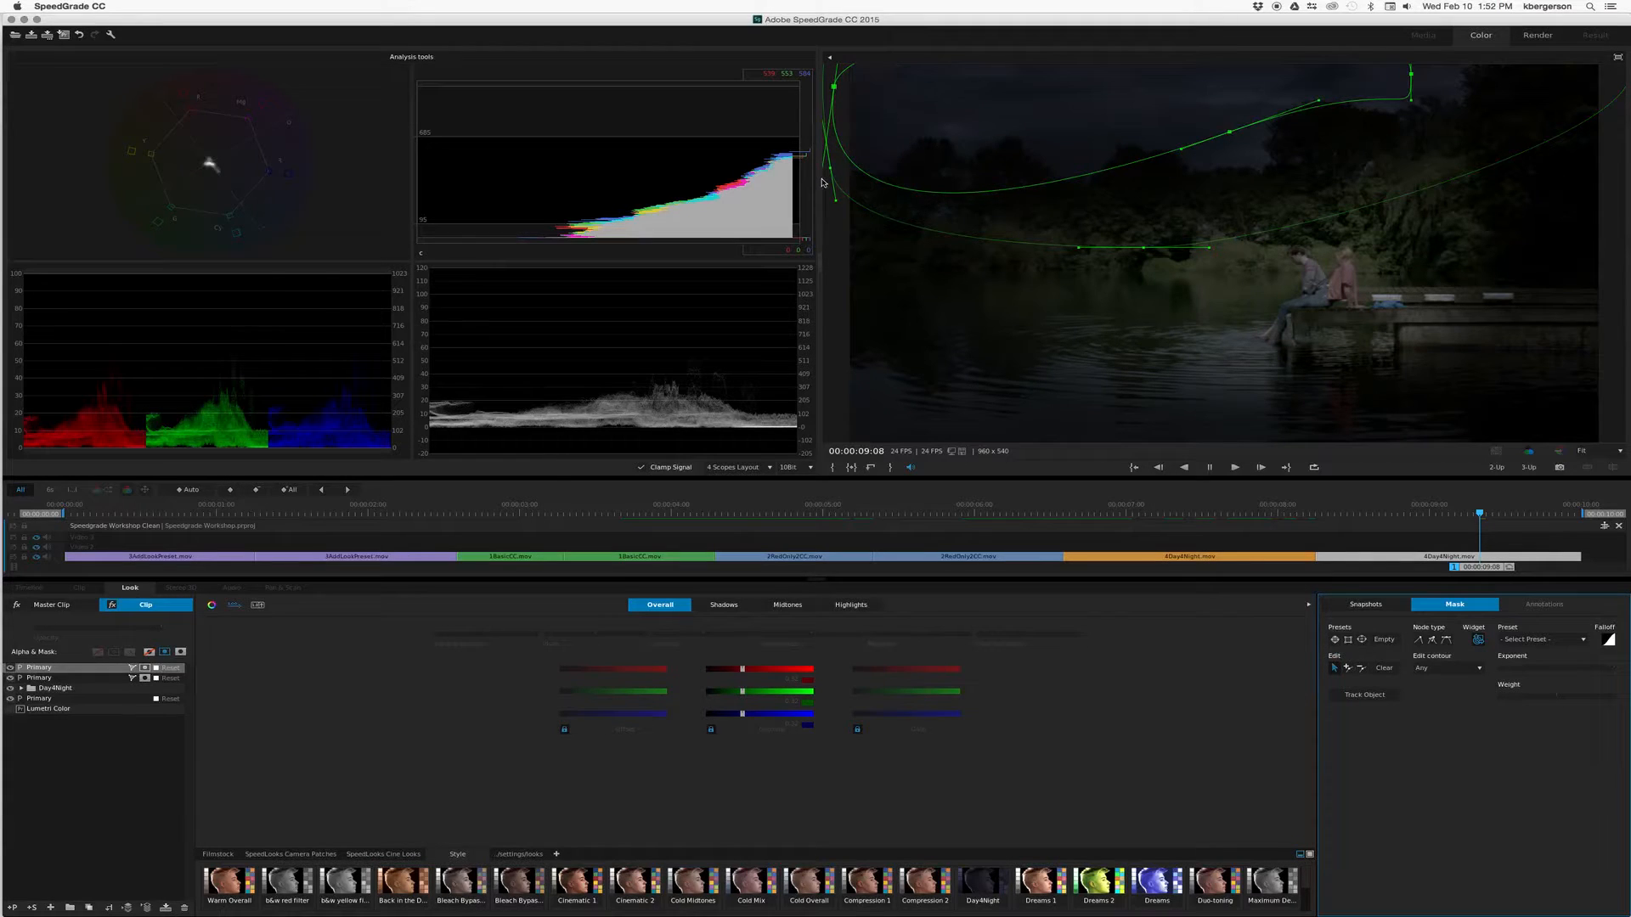
pyautogui.click(1410, 74)
pyautogui.moveTo(1411, 75); pyautogui.dragTo(1481, 88)
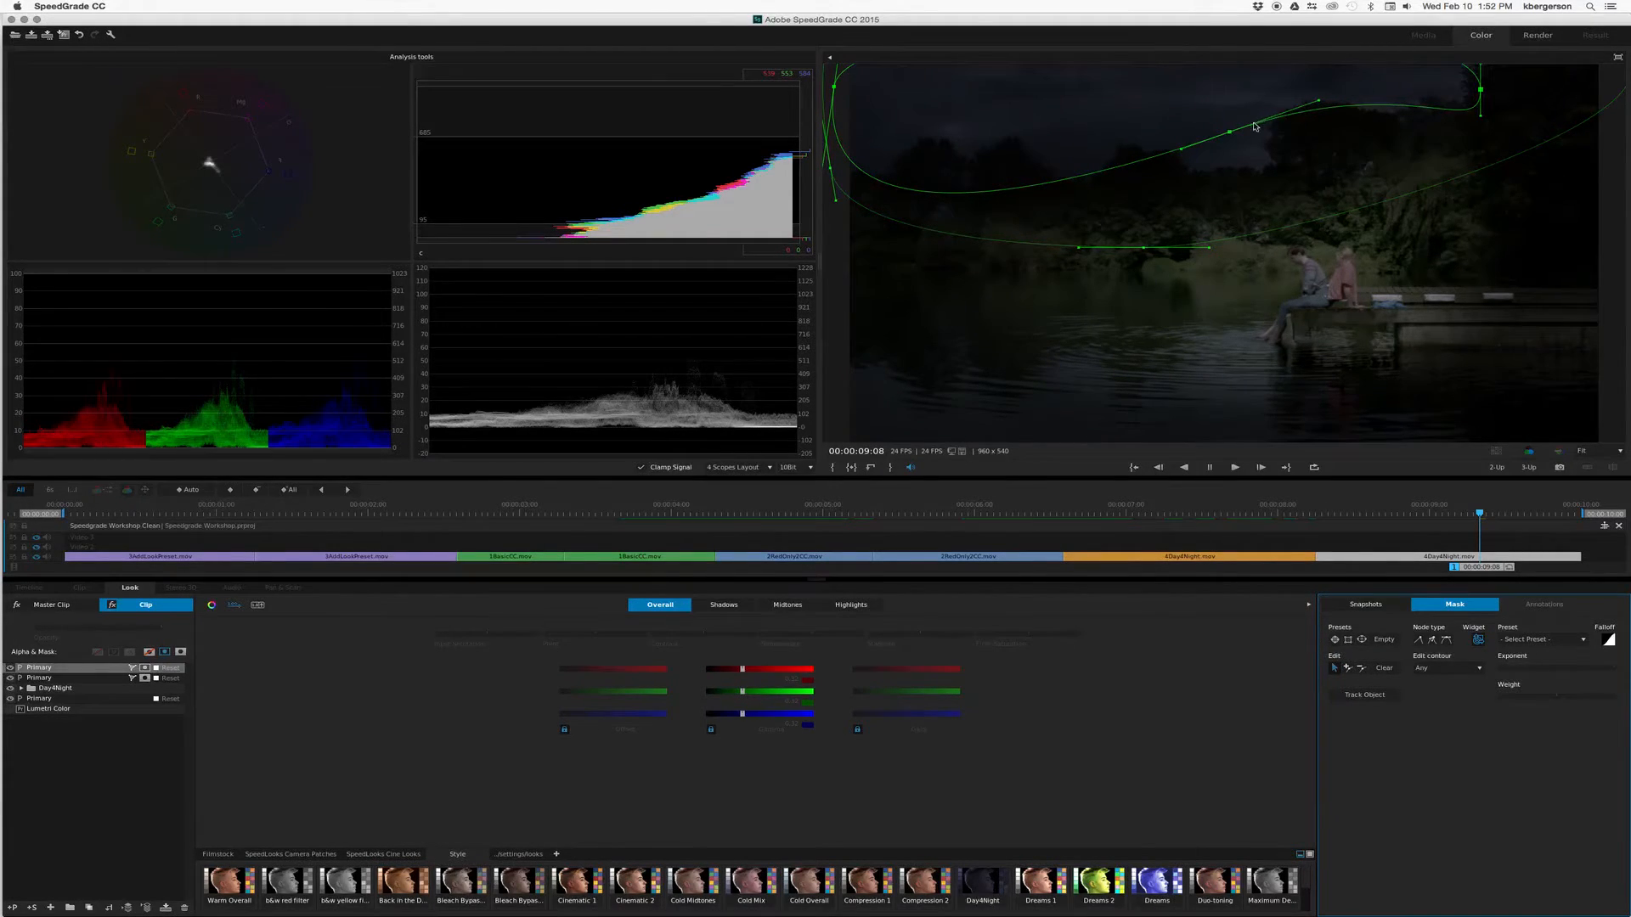
pyautogui.moveTo(1231, 136); pyautogui.dragTo(1285, 154)
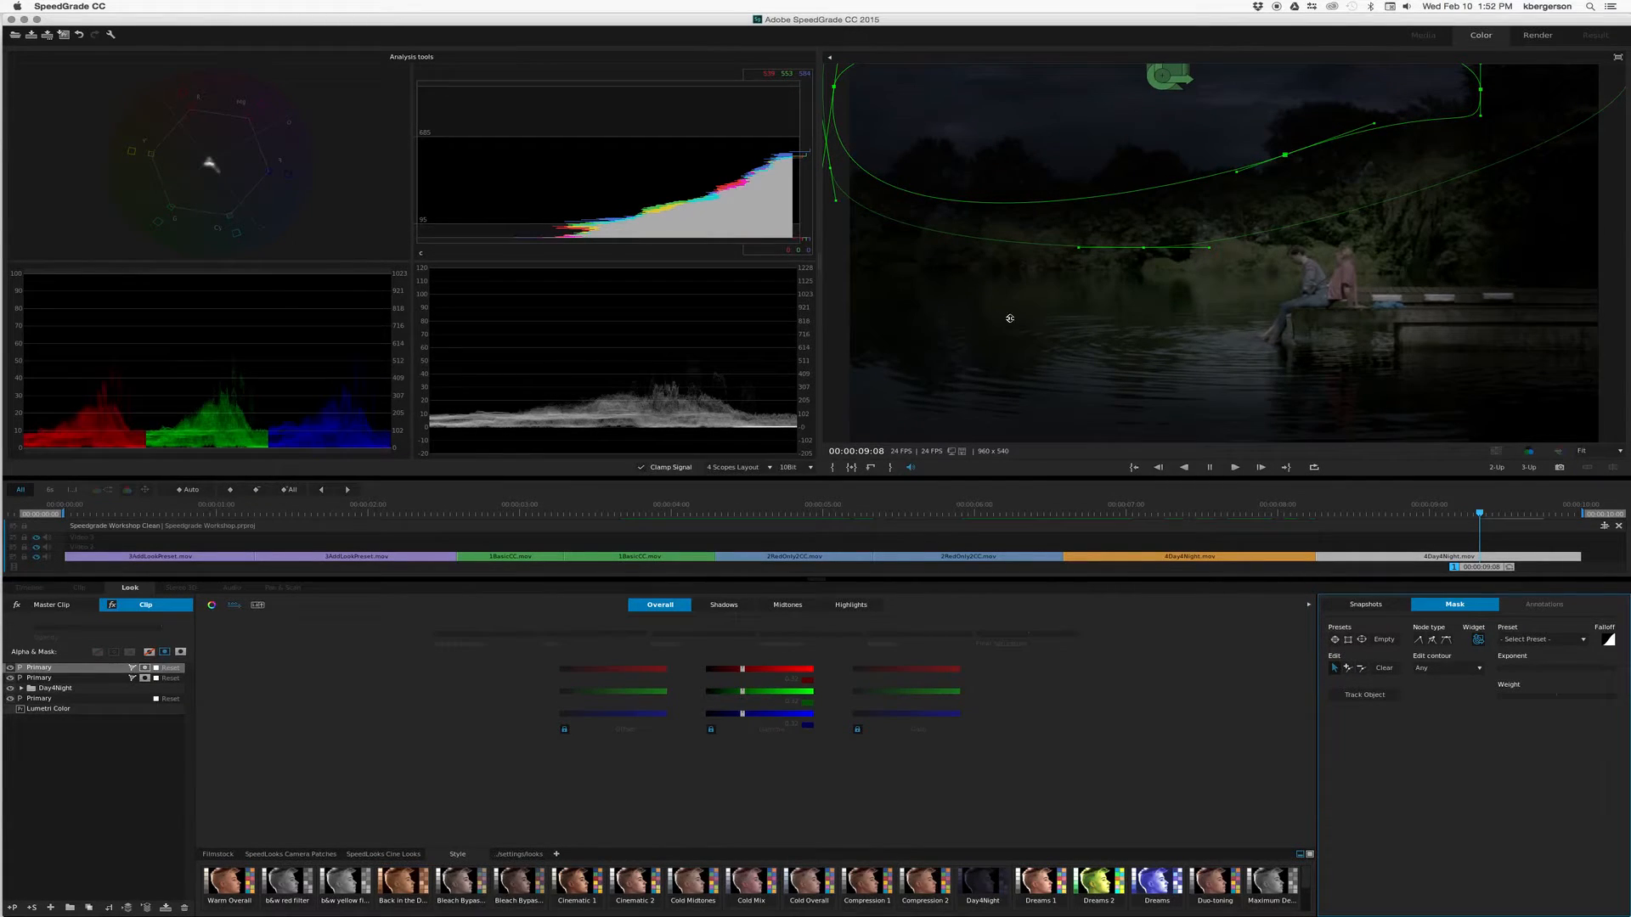
pyautogui.click(11, 668)
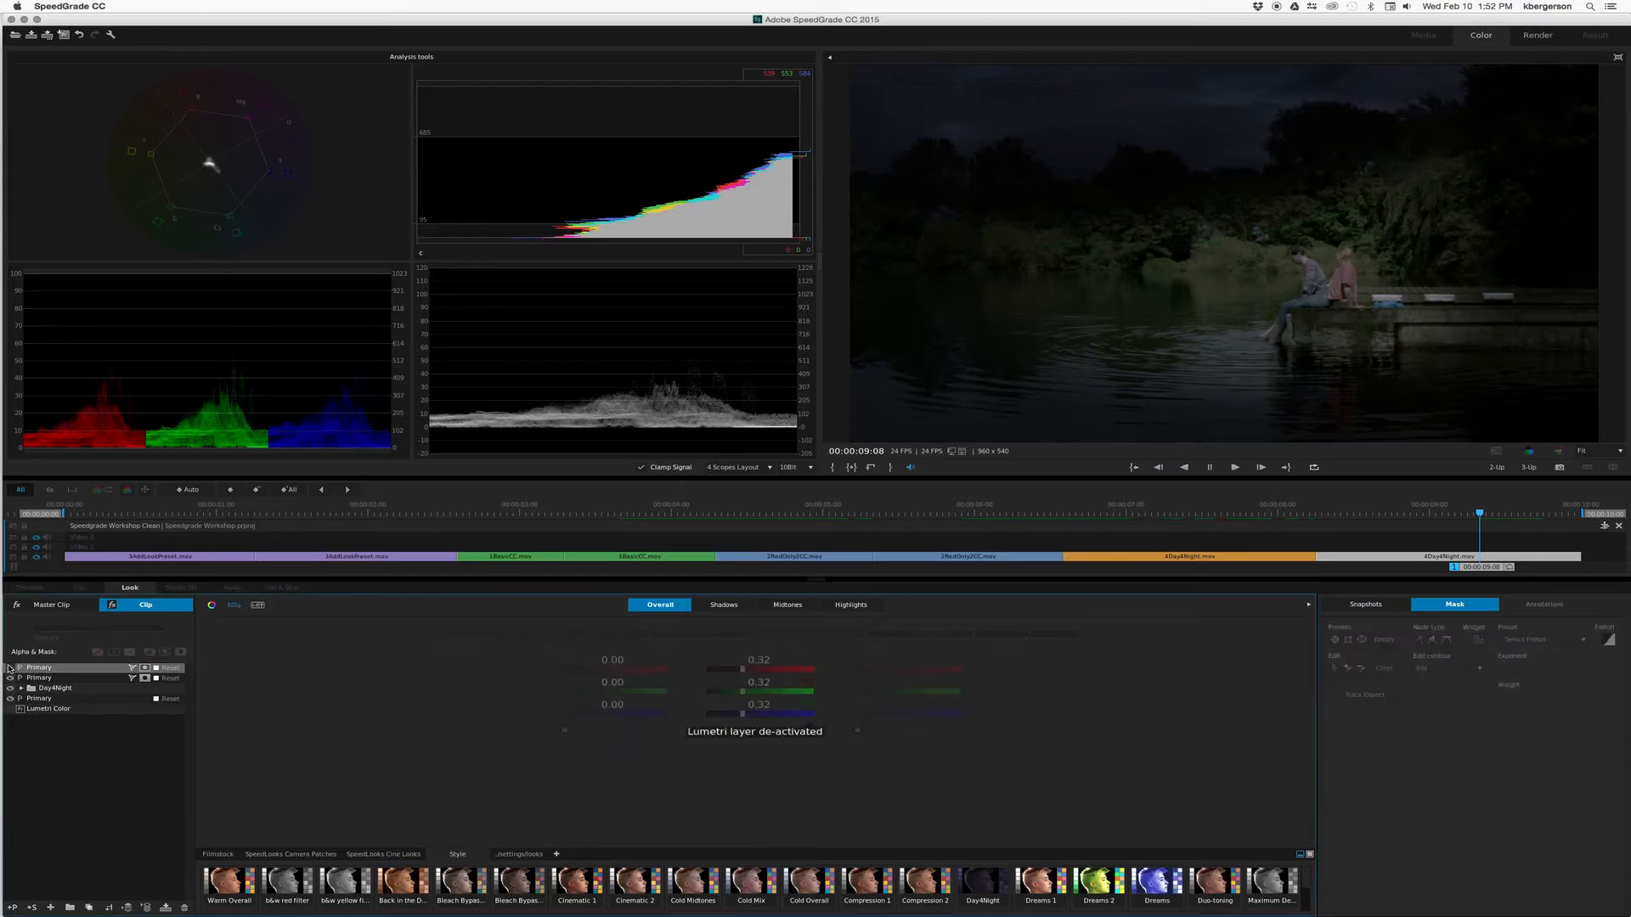
pyautogui.click(10, 668)
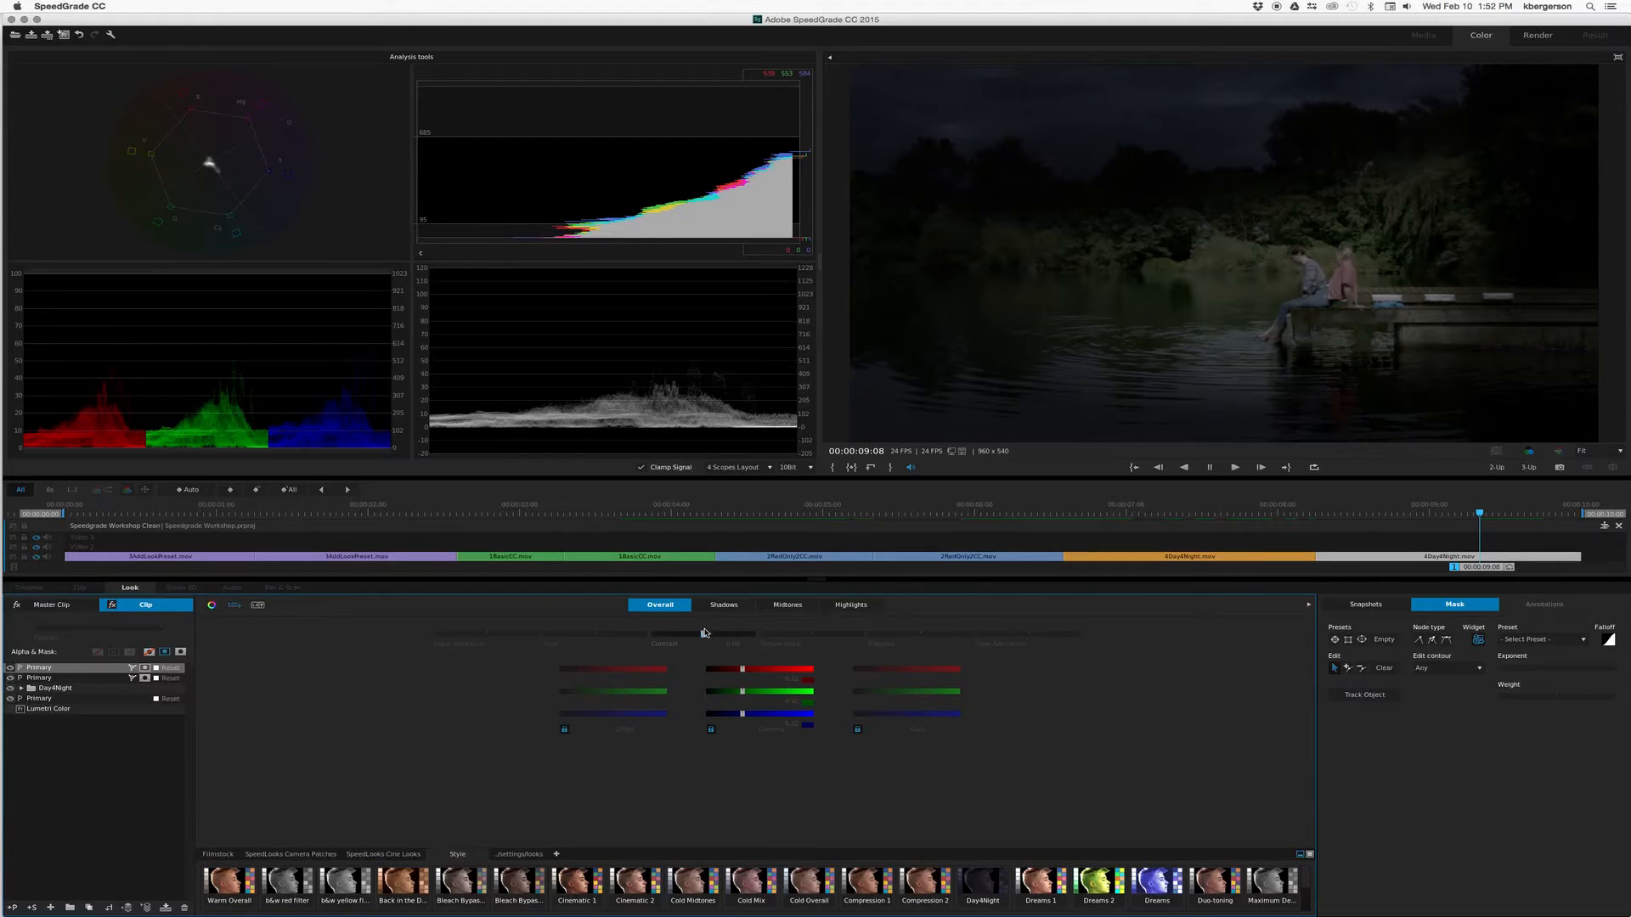
# - Raise the sky layer's Overall Contrast and reset its Gamma, comparing the layer off and on
pyautogui.moveTo(703, 634); pyautogui.dragTo(716, 635)
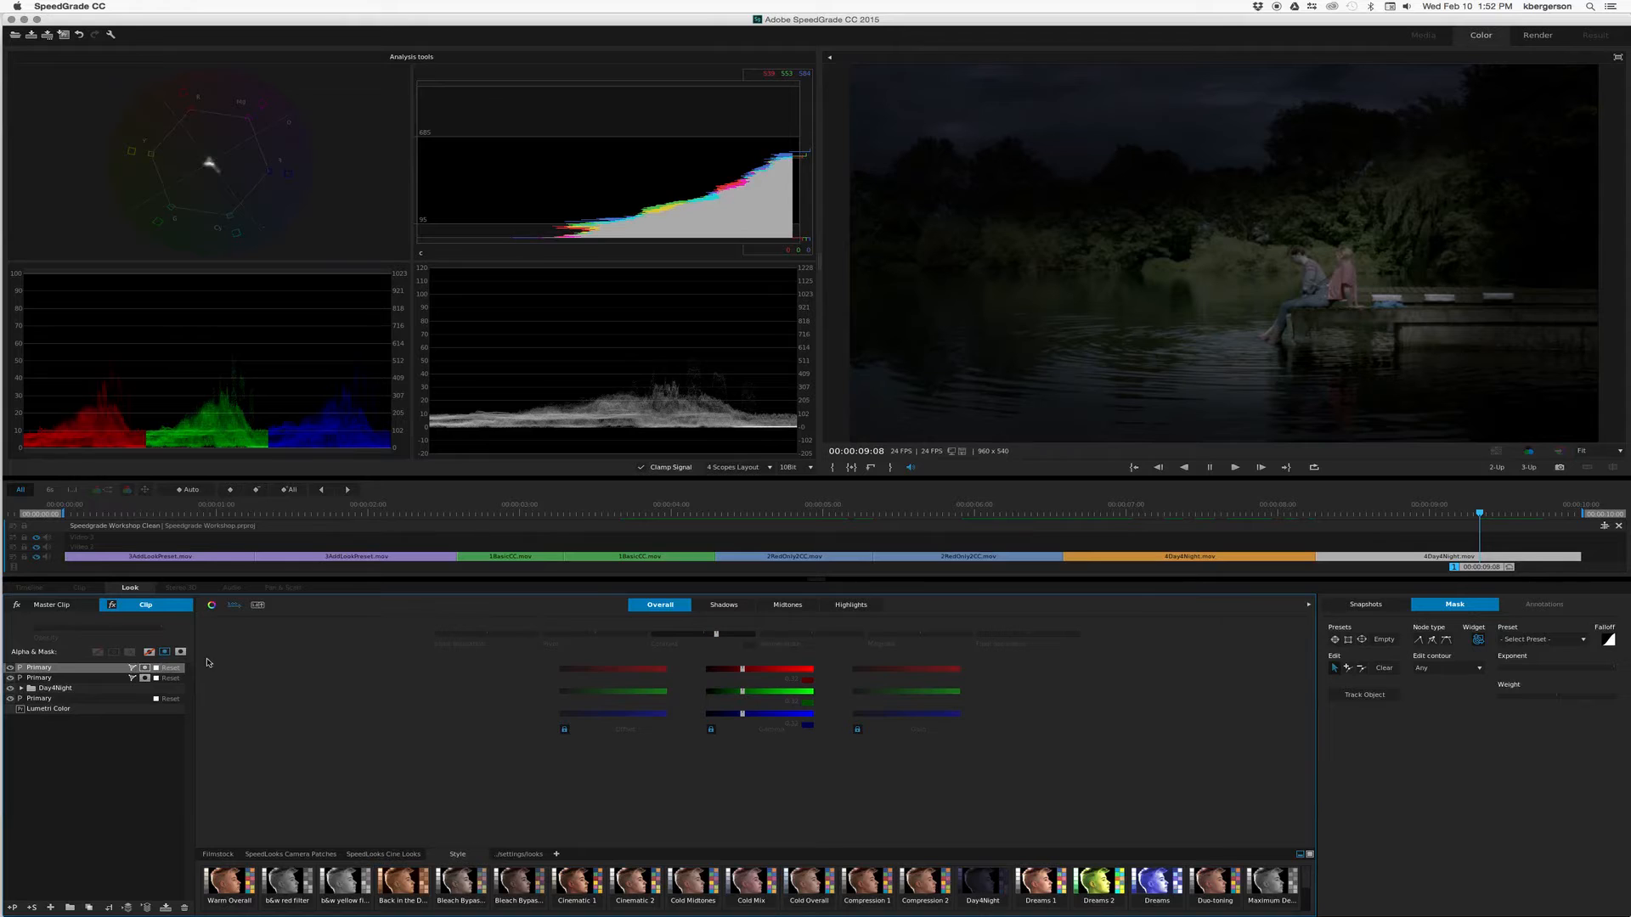
pyautogui.click(807, 726)
pyautogui.moveTo(716, 634); pyautogui.dragTo(717, 635)
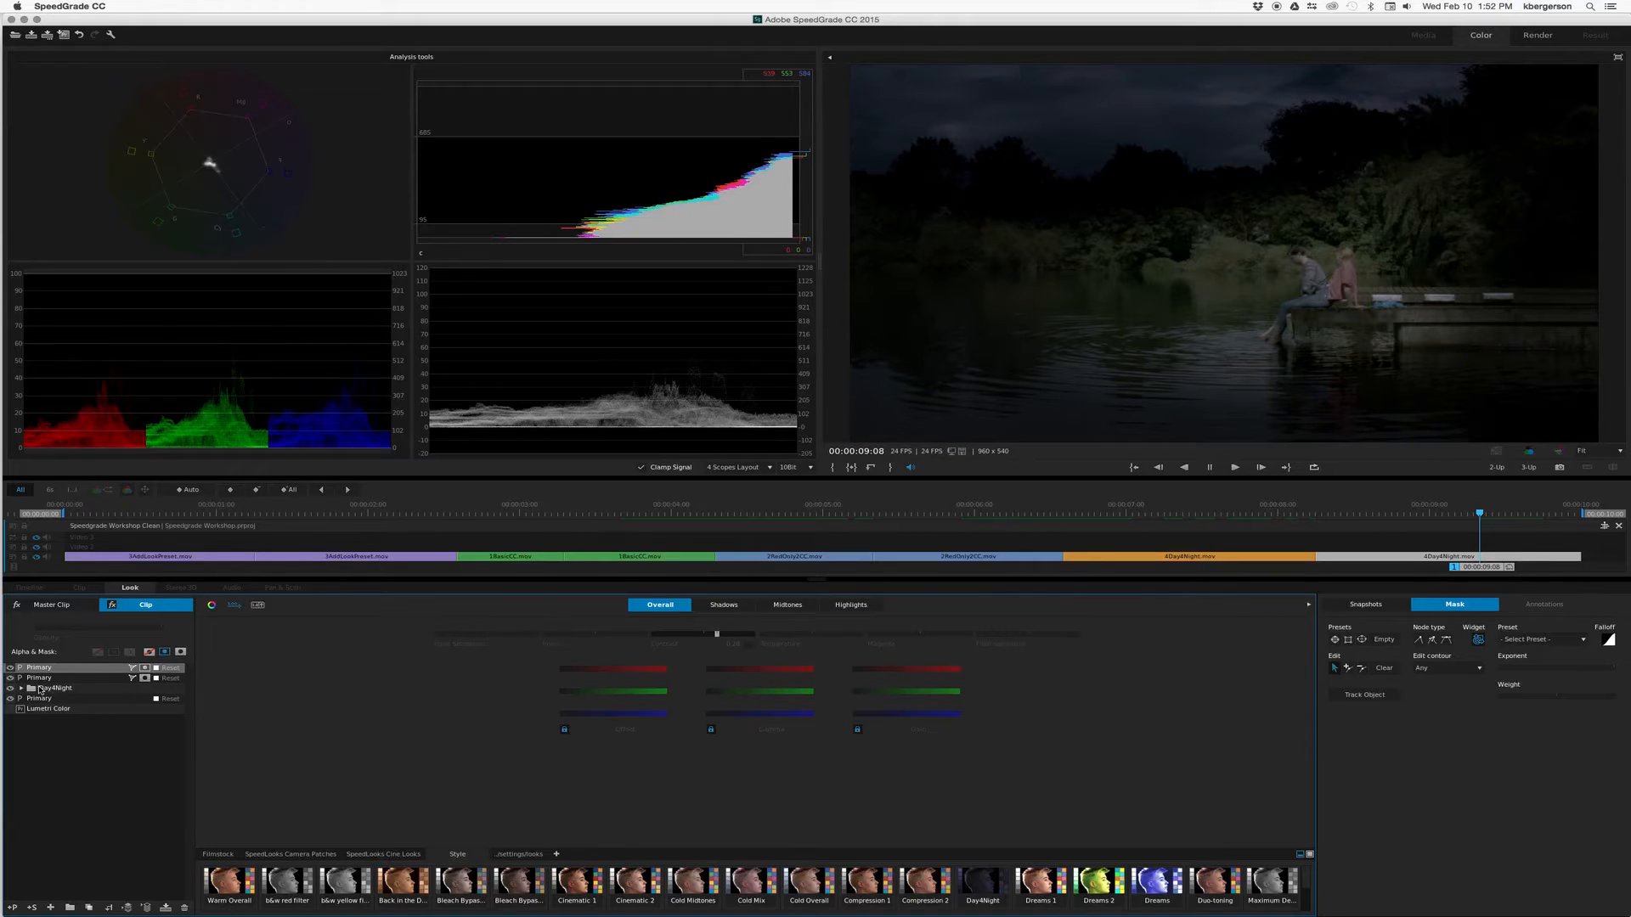
pyautogui.click(10, 668)
pyautogui.click(10, 668)
# - Pull the sky mask's outer contour lower over the trees and lake, and compare the layer off and on
pyautogui.click(1477, 639)
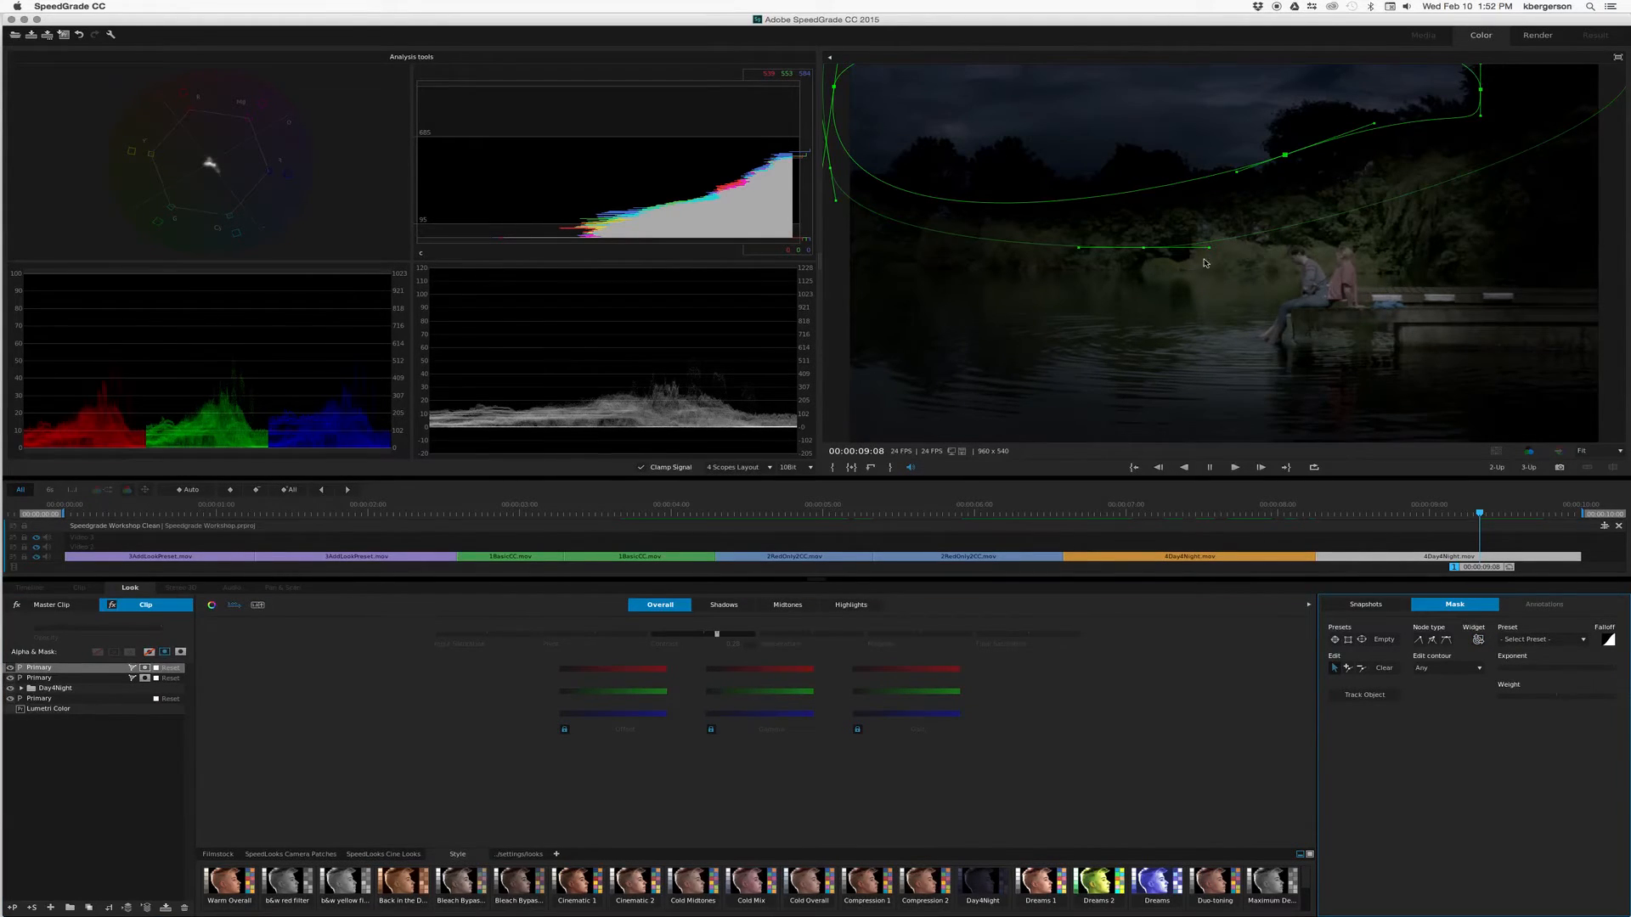
pyautogui.moveTo(1153, 255); pyautogui.dragTo(1256, 266)
pyautogui.moveTo(836, 202); pyautogui.dragTo(833, 271)
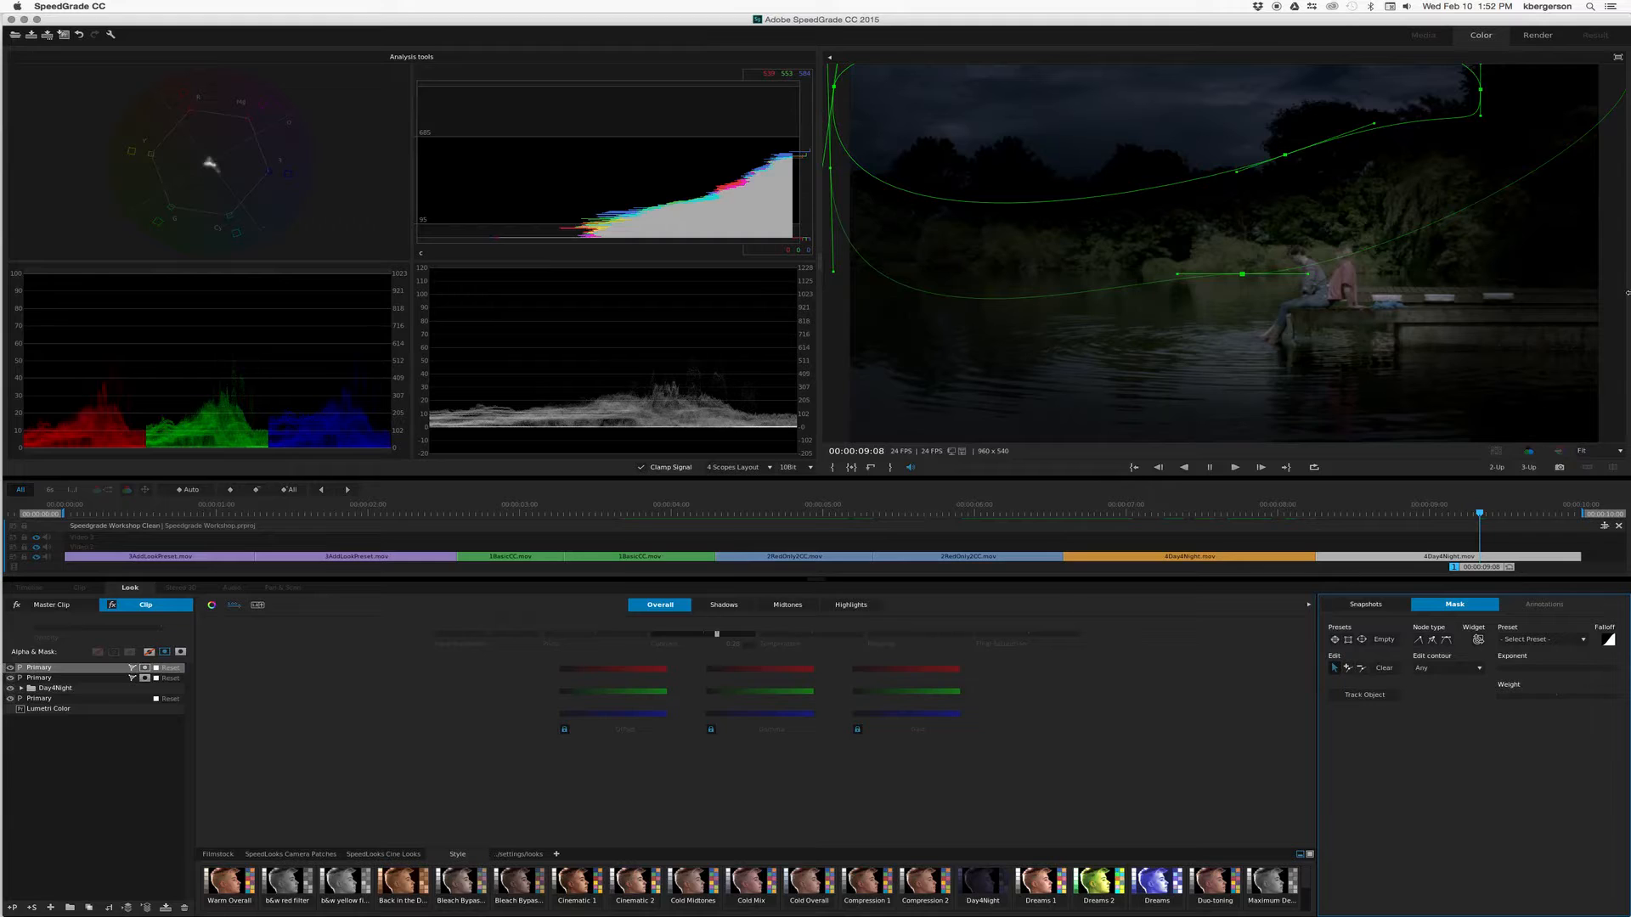
pyautogui.click(10, 668)
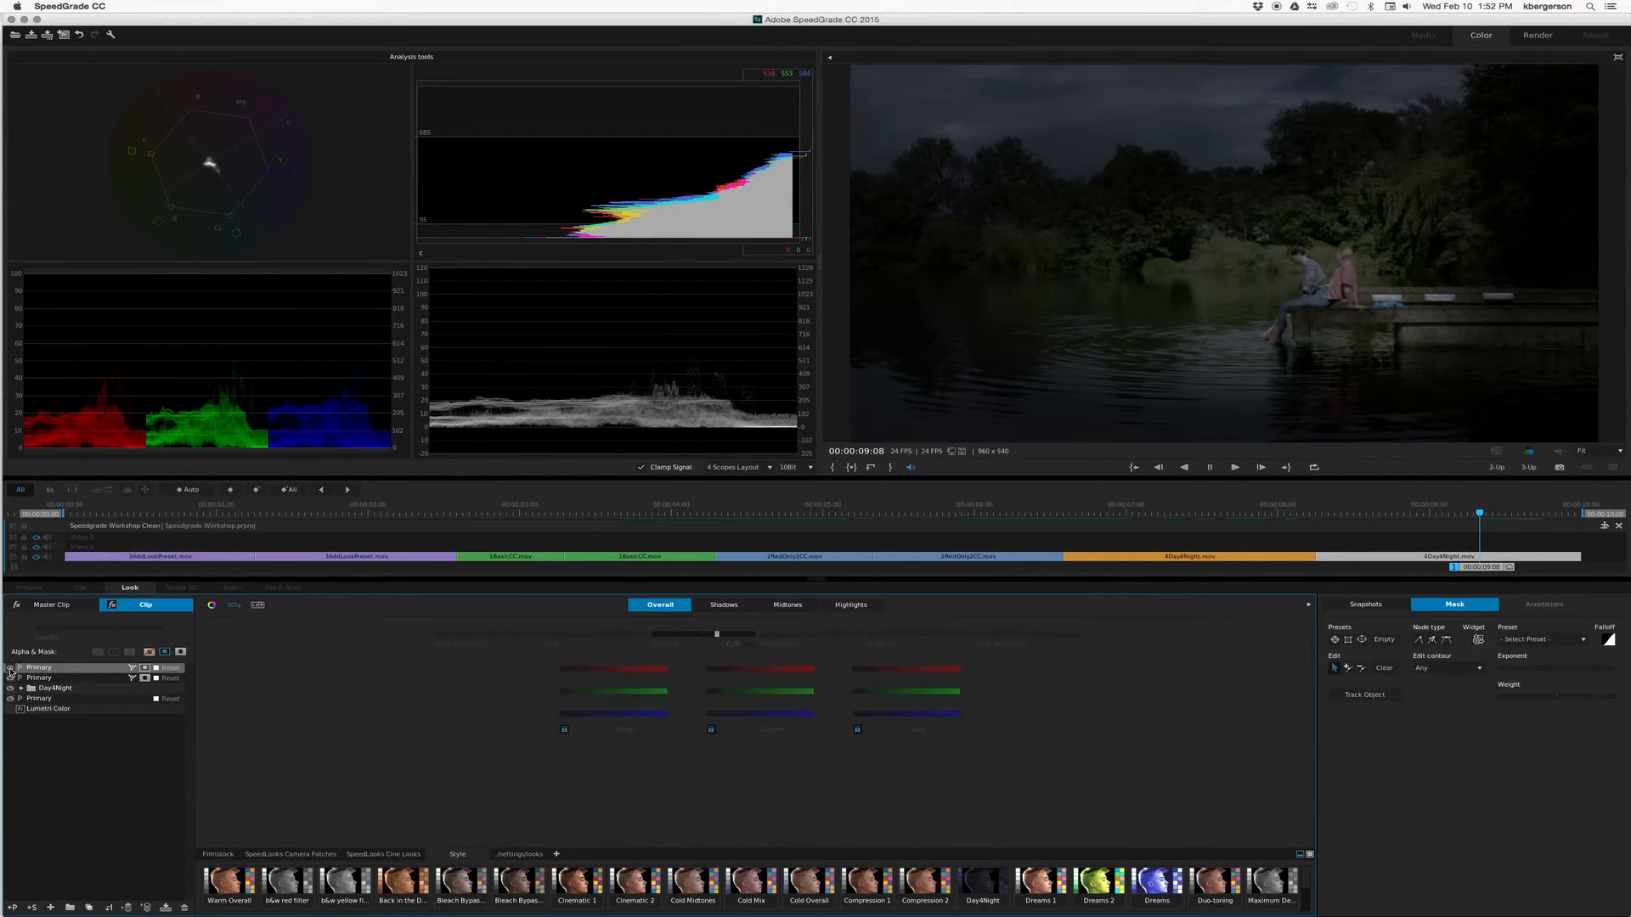
pyautogui.click(11, 670)
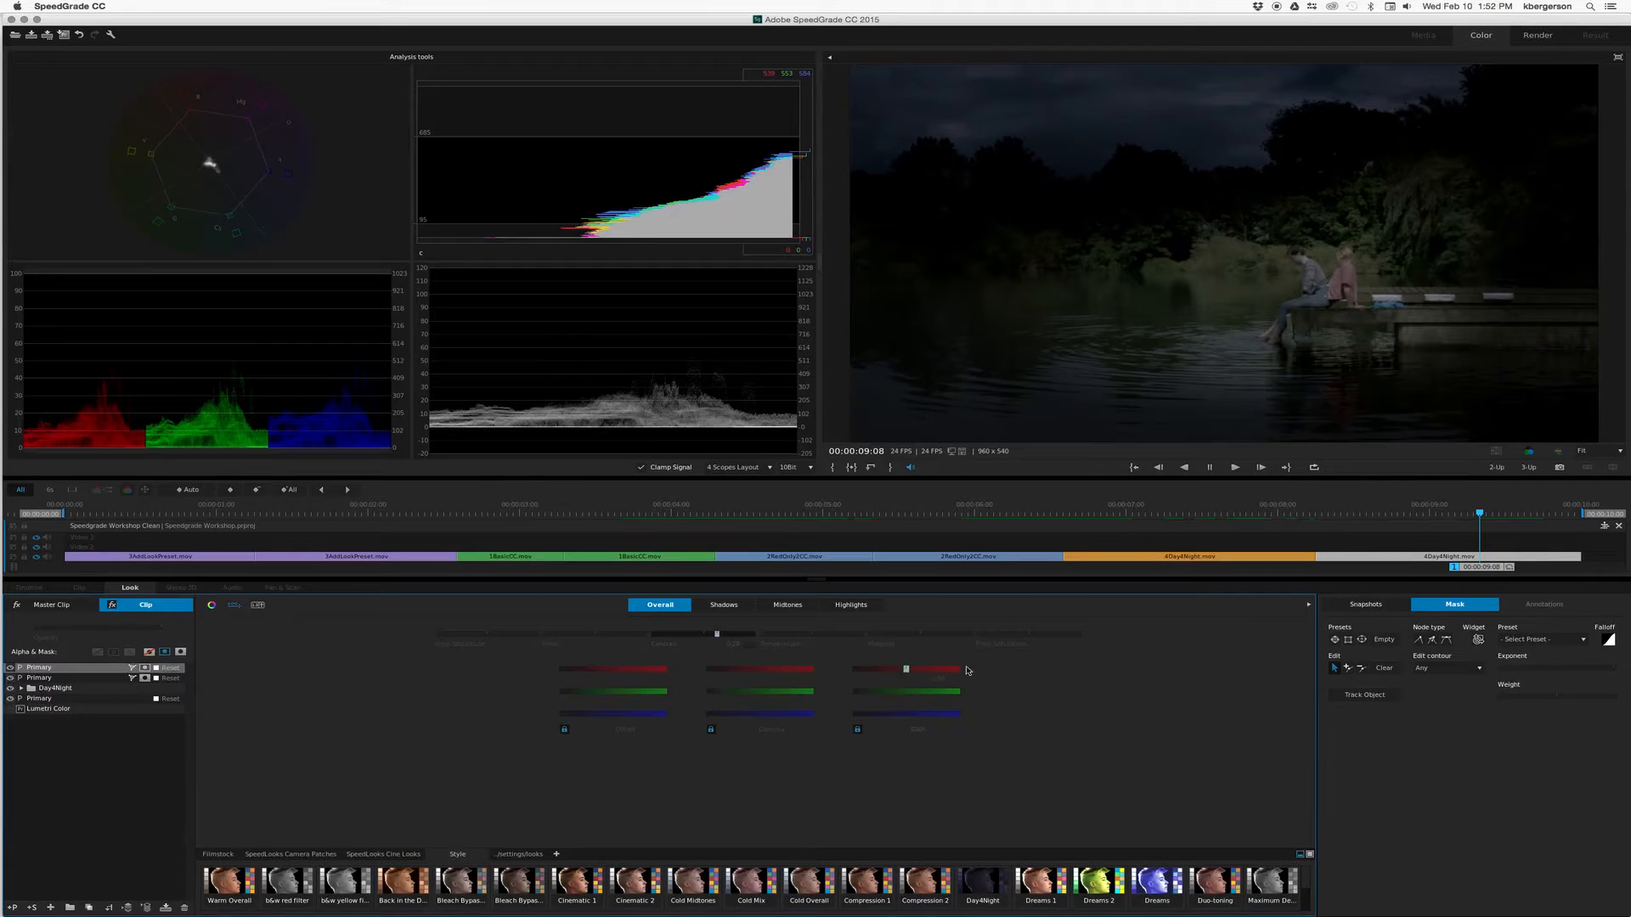
# - Reshape the couple mask's outer contour by raising its upper edge and pulling in its right side, then compare the layer off and on
pyautogui.click(34, 678)
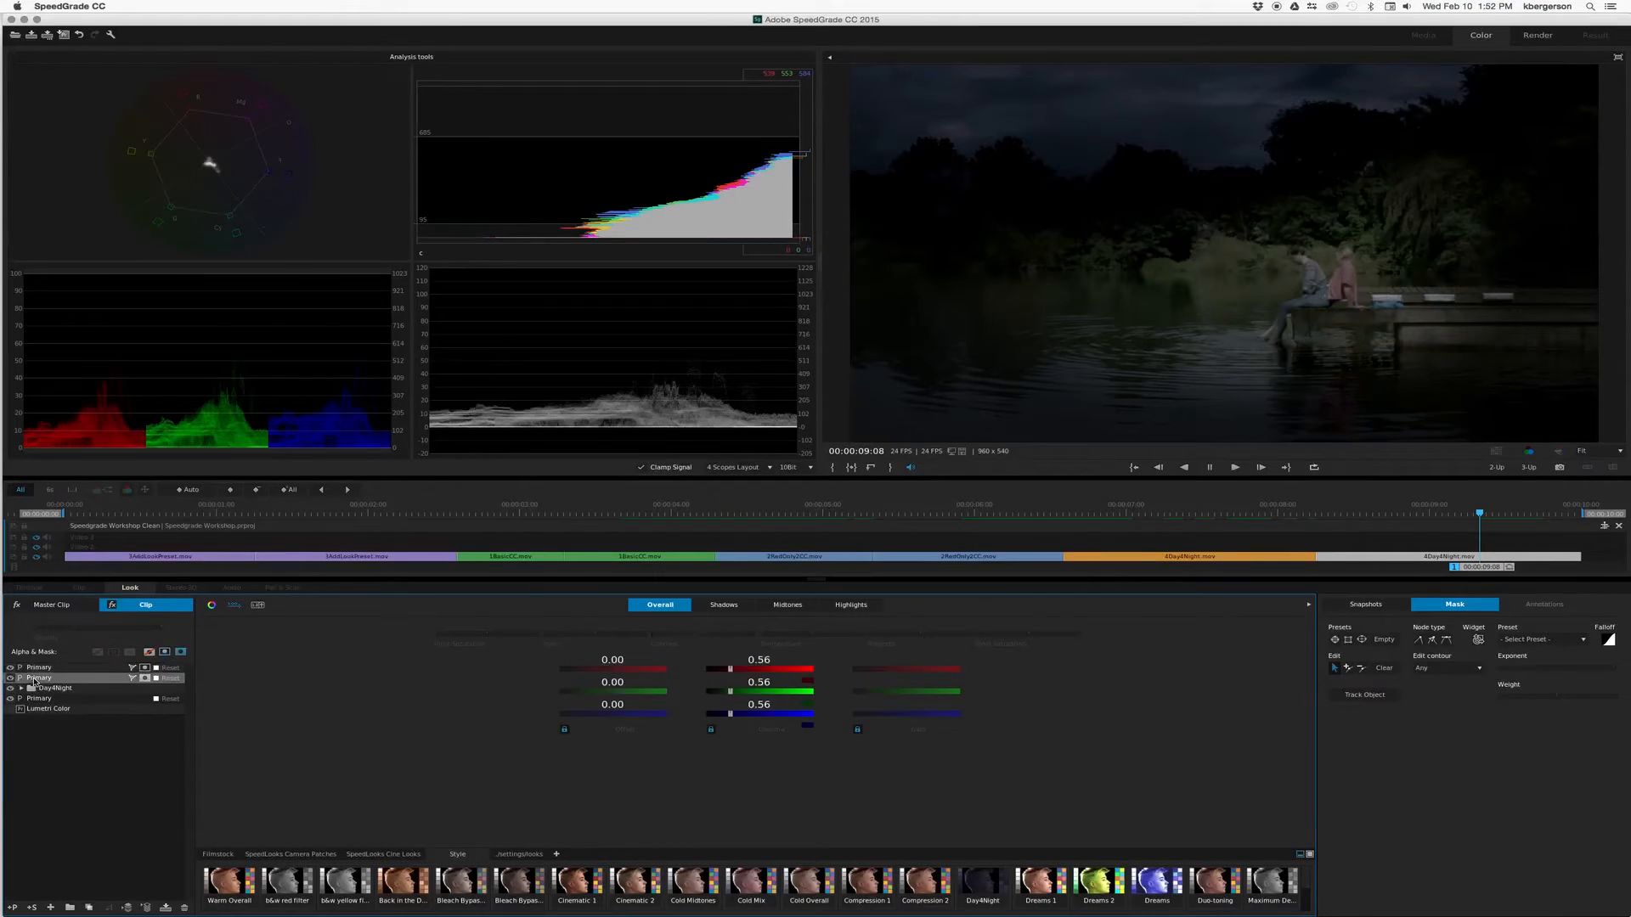
pyautogui.click(1475, 639)
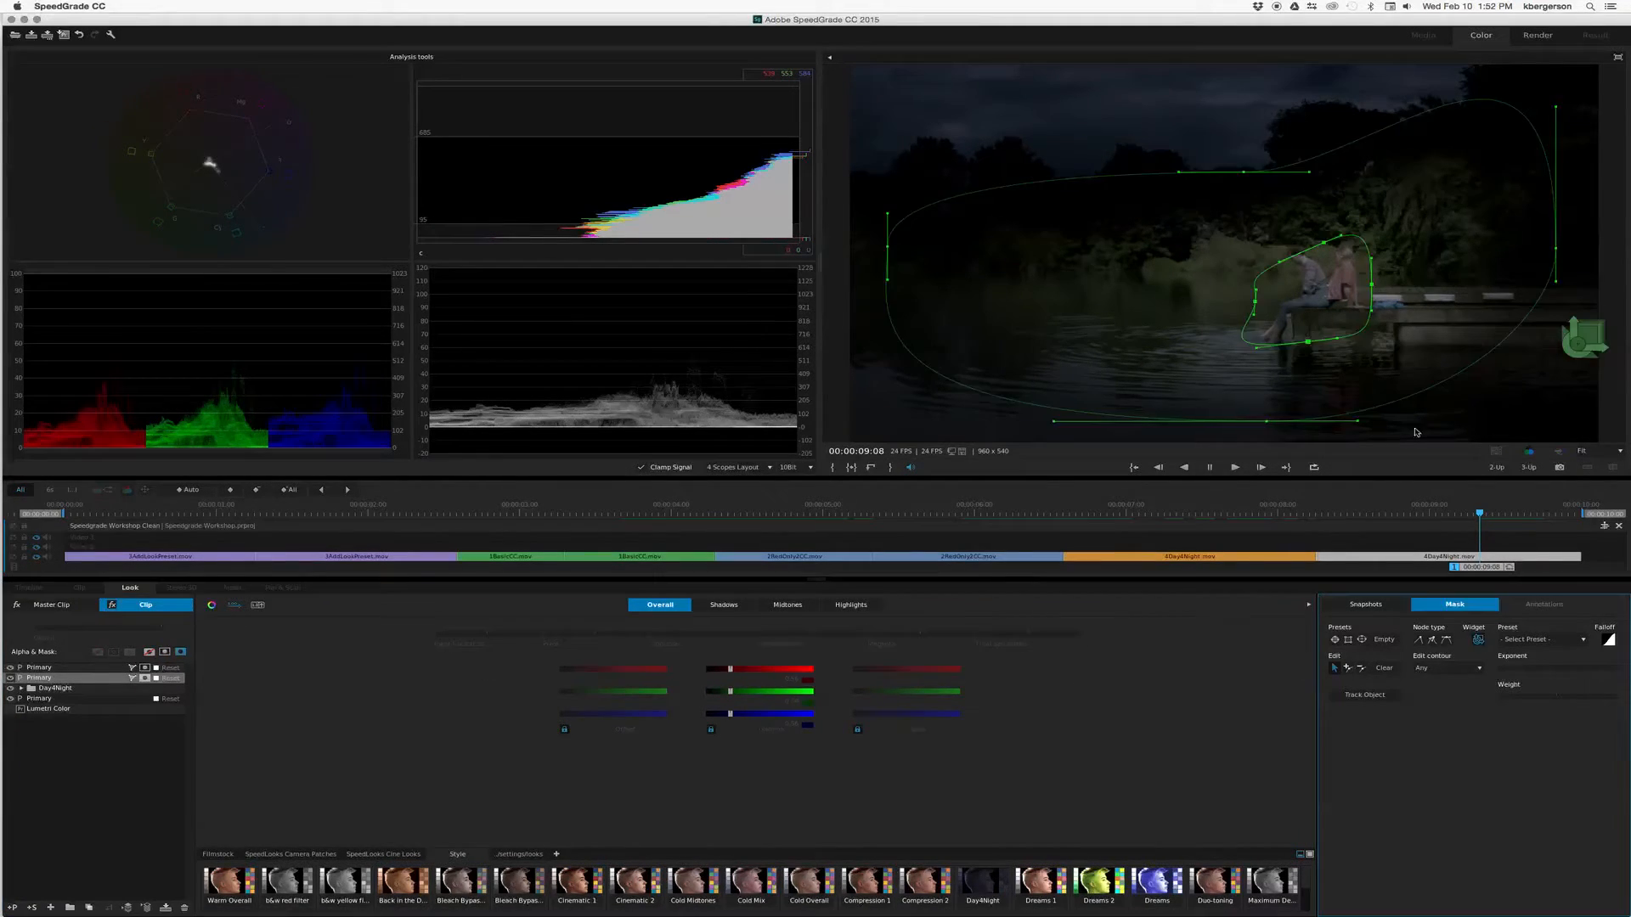
pyautogui.moveTo(1240, 173); pyautogui.dragTo(1312, 144)
pyautogui.moveTo(1555, 248); pyautogui.dragTo(1500, 314)
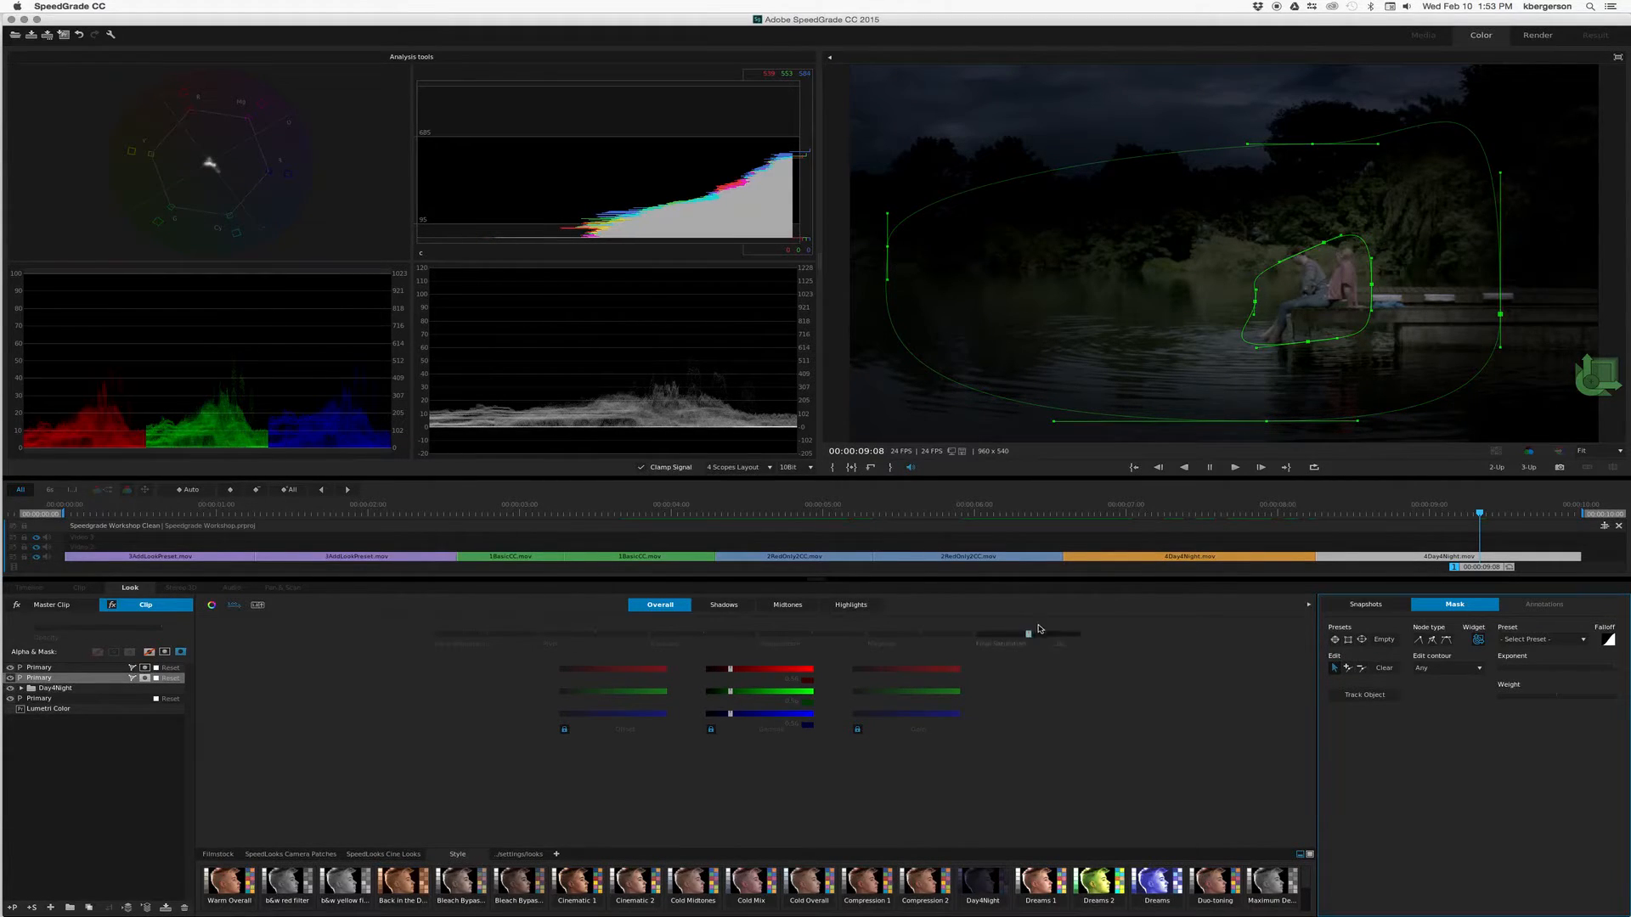
pyautogui.click(81, 767)
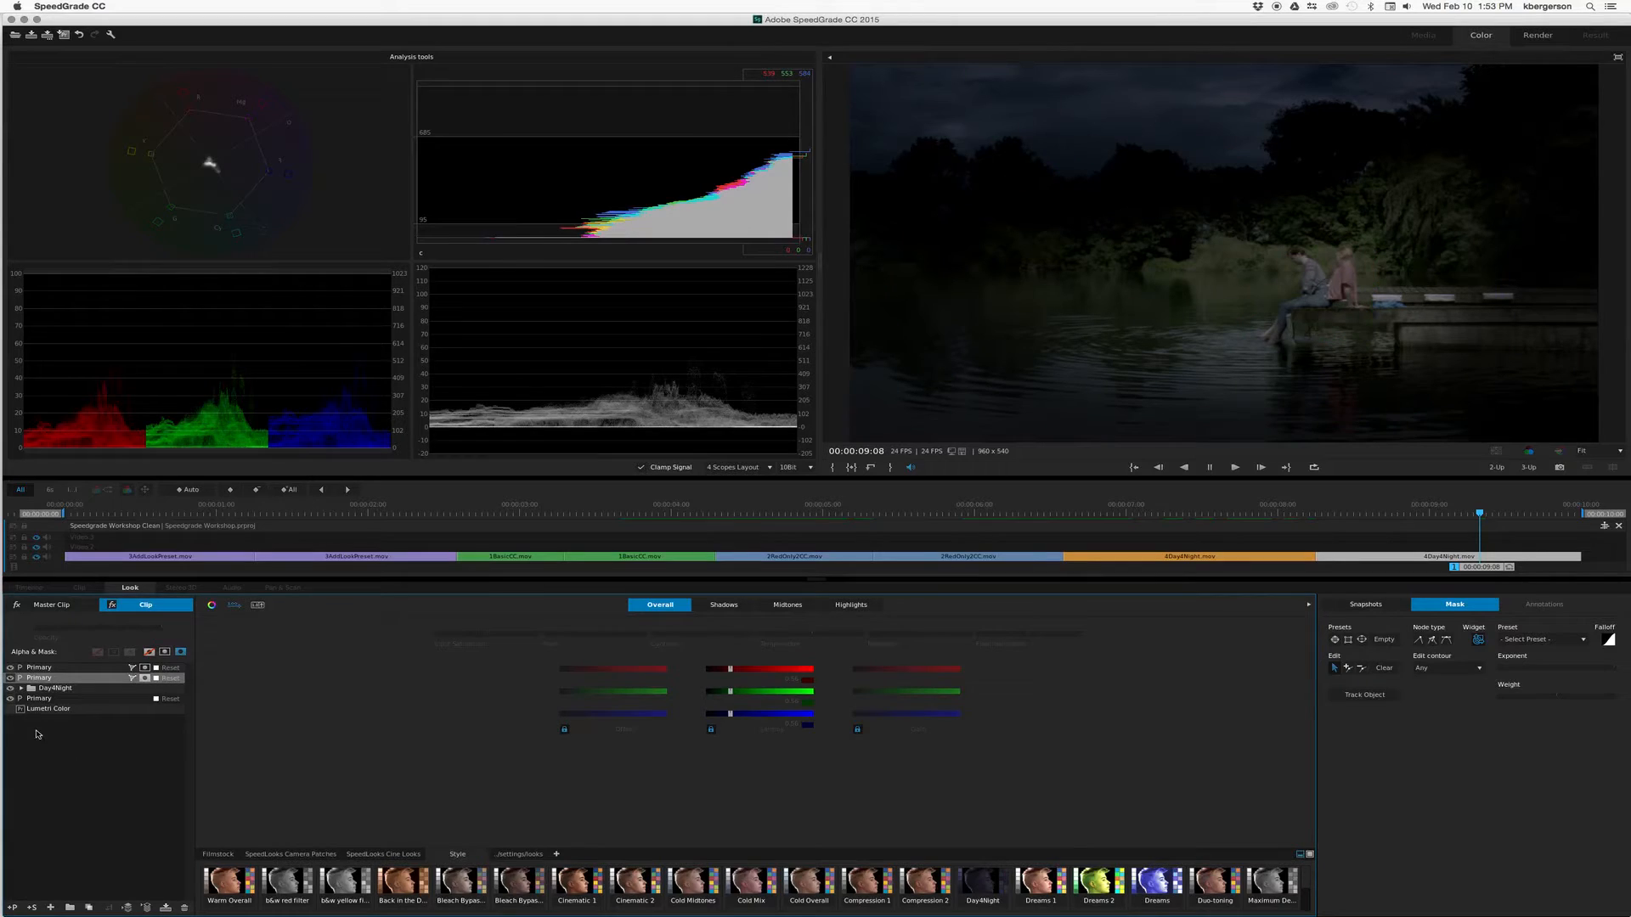
pyautogui.click(10, 677)
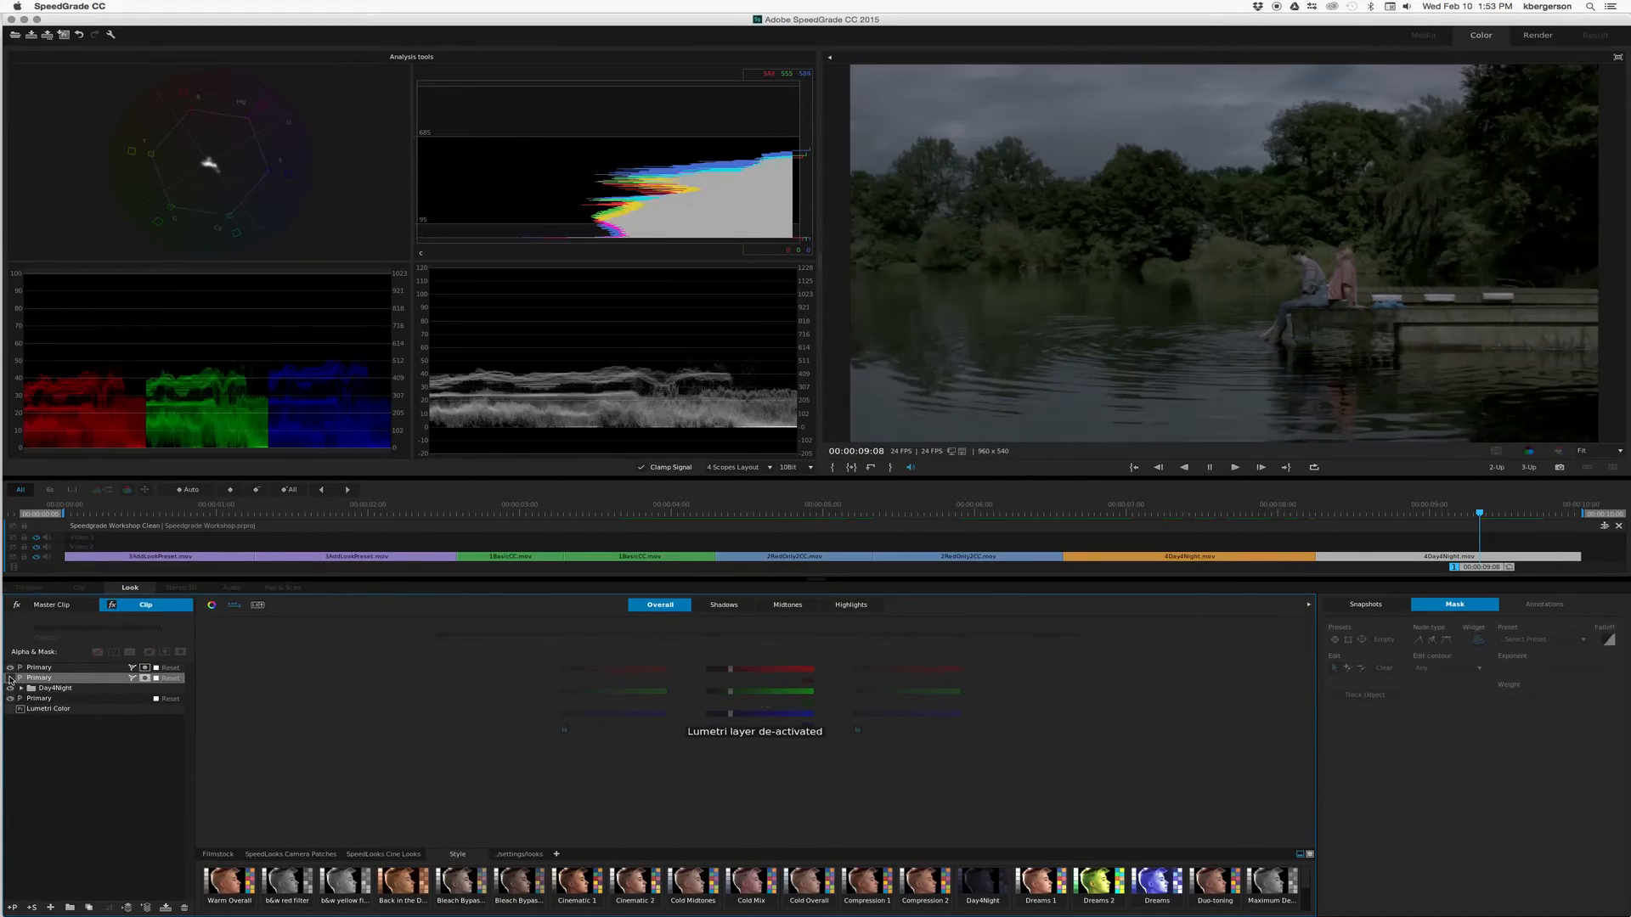
pyautogui.click(10, 678)
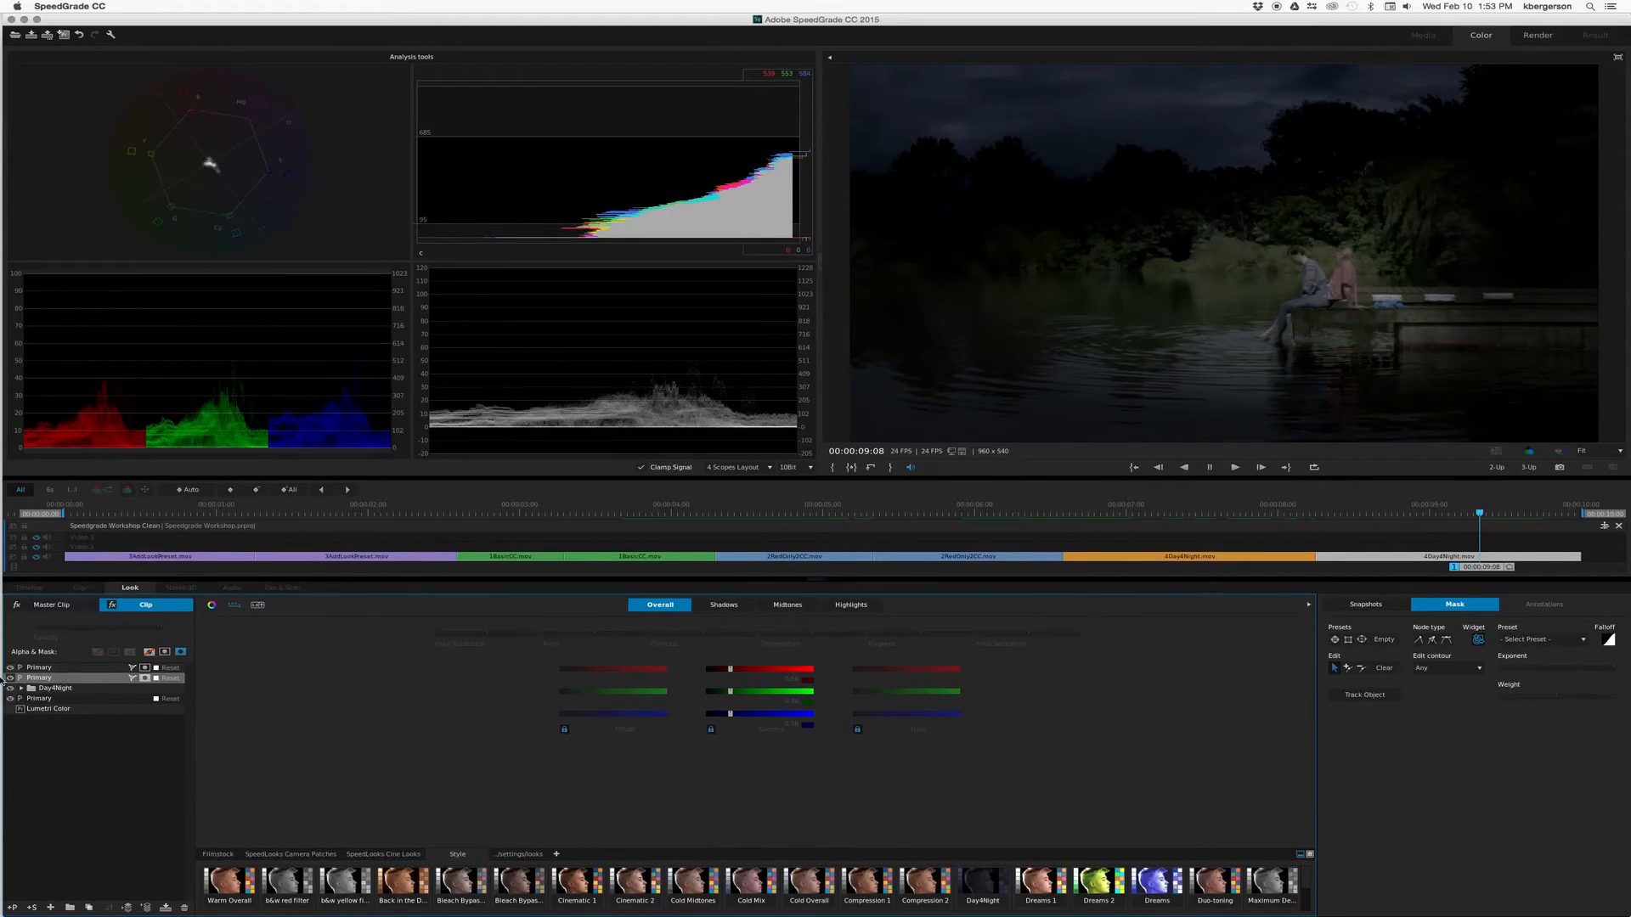
# - Lower the couple-masked Primary layer's Overall Gamma slightly on all channels and compare the layer off and on
pyautogui.moveTo(730, 714); pyautogui.dragTo(732, 716)
pyautogui.click(9, 678)
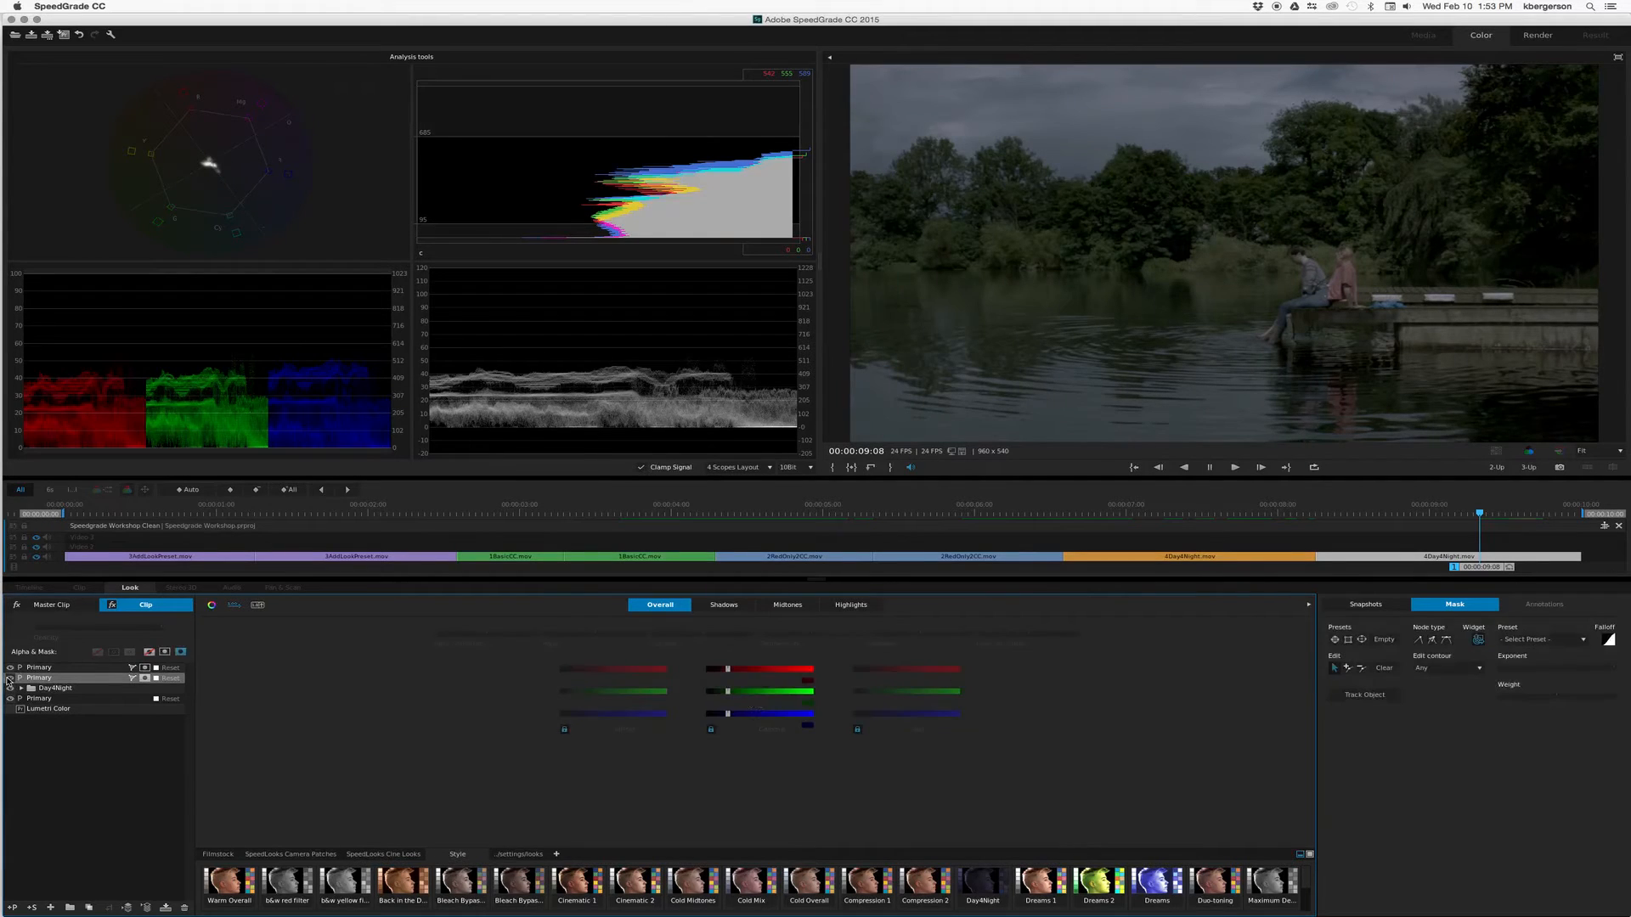
pyautogui.click(10, 677)
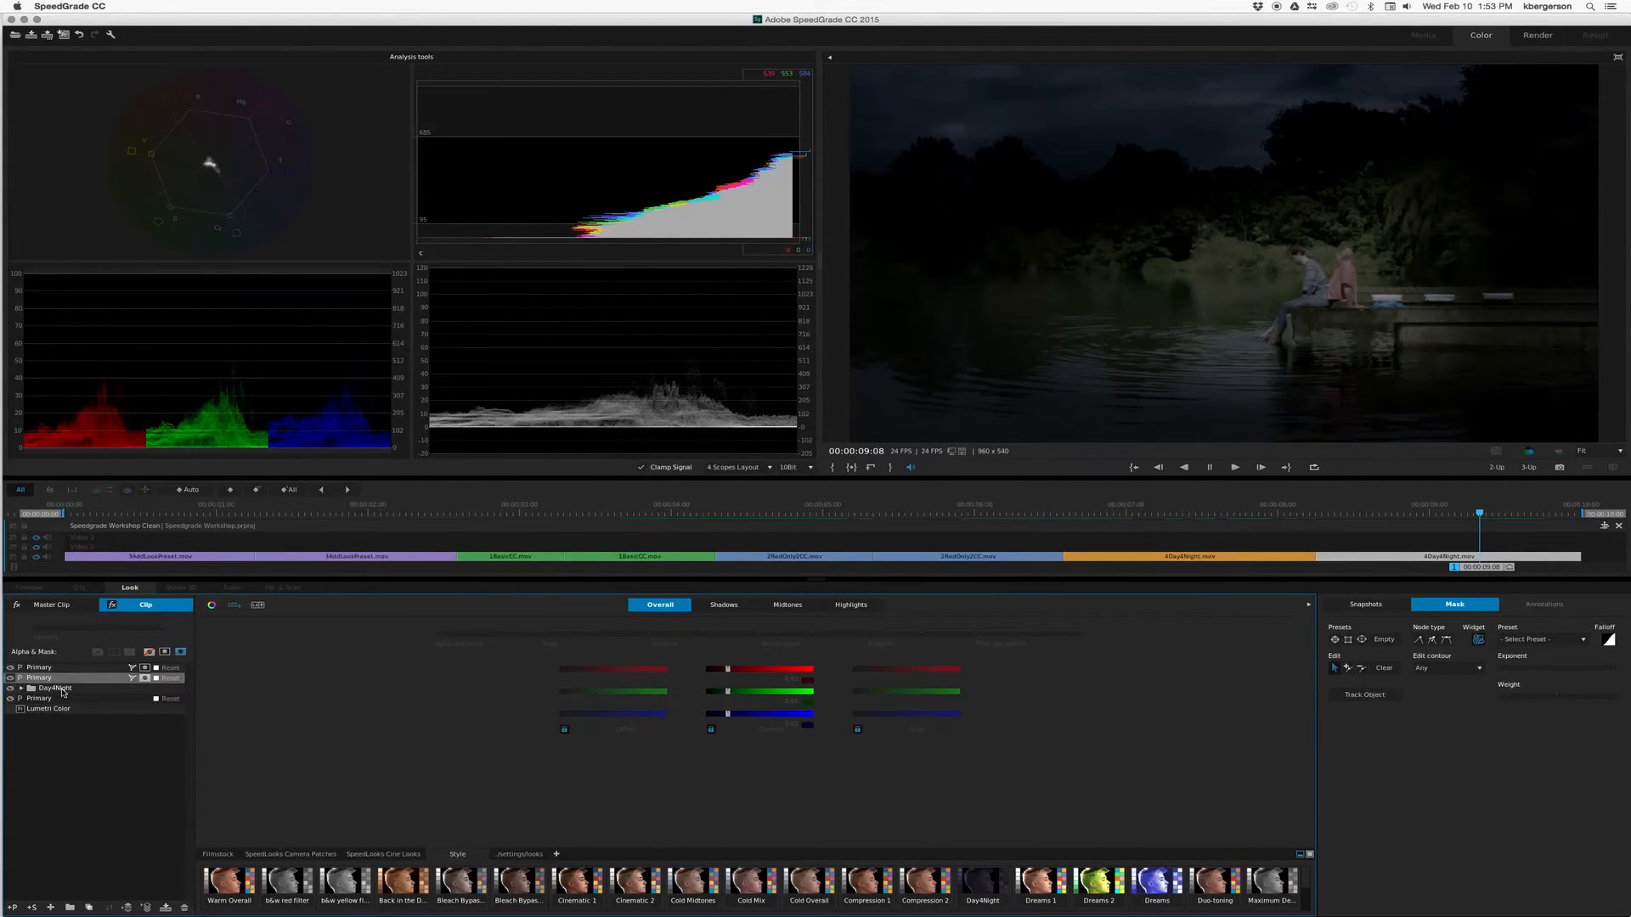
# - Raise the opacity of the Day4Night layer group slightly and compare the group off and on
pyautogui.click(53, 689)
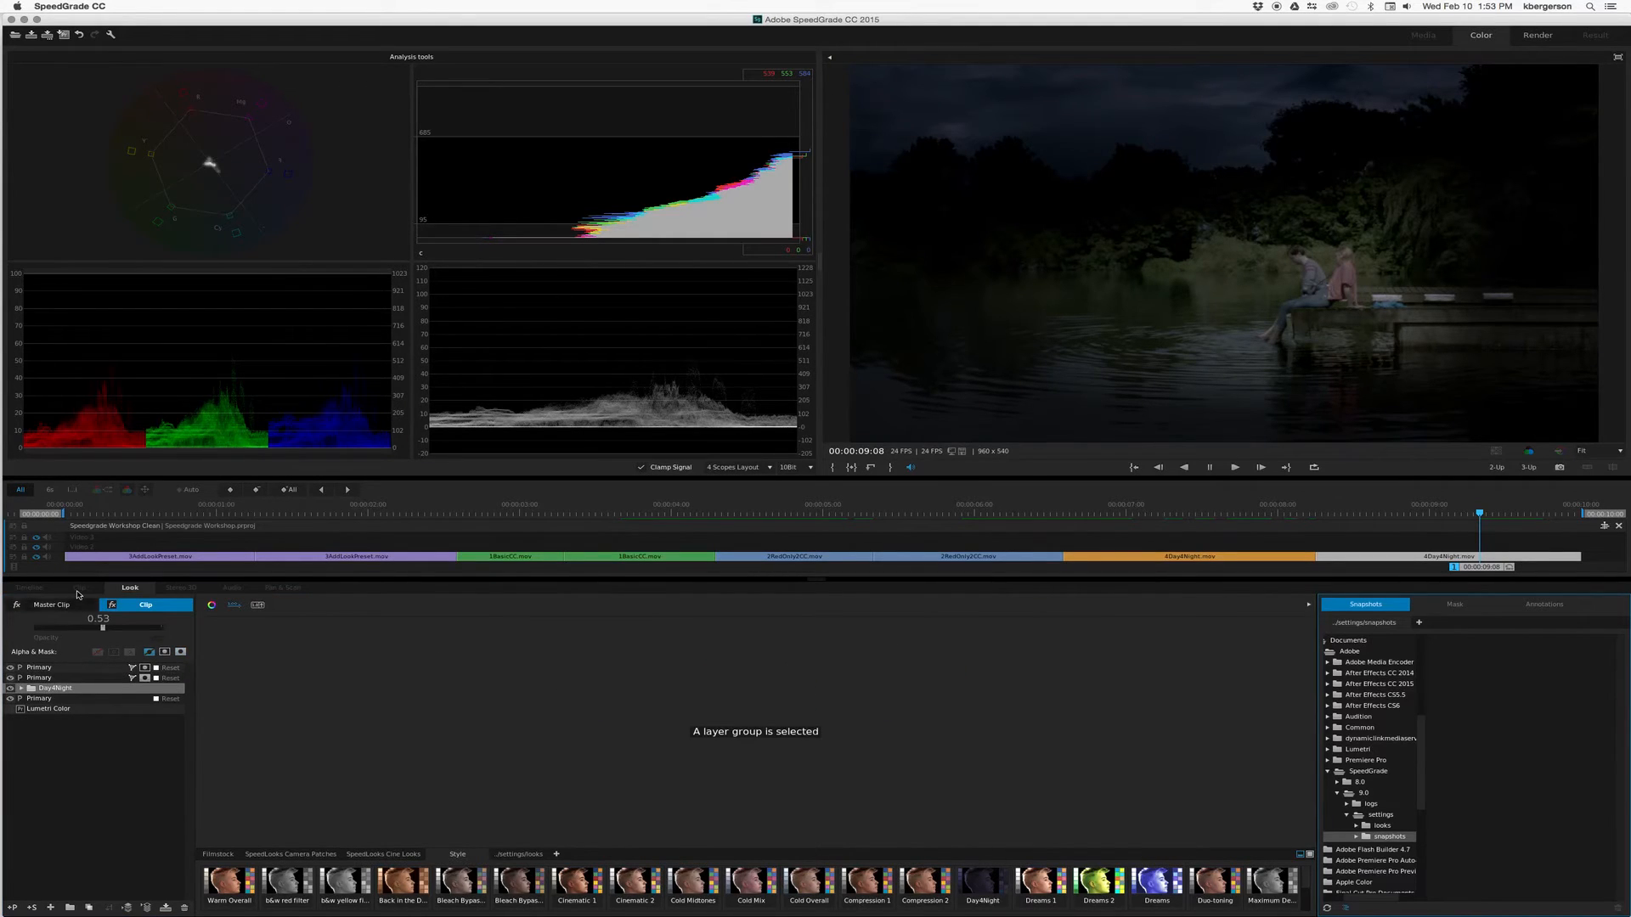
pyautogui.click(103, 628)
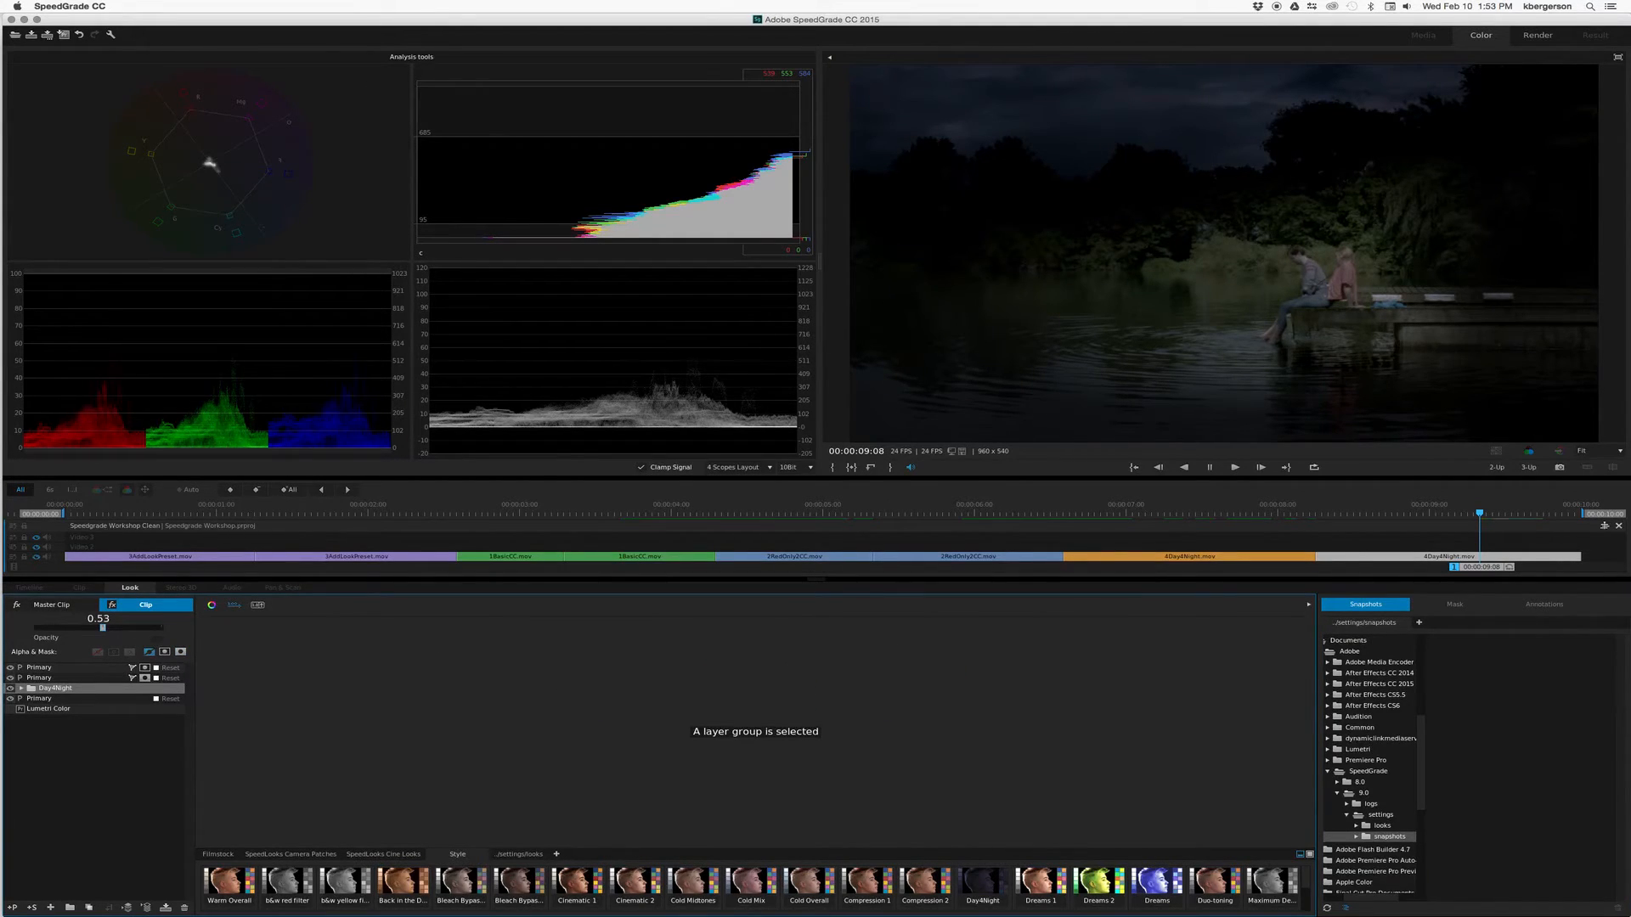
pyautogui.moveTo(104, 629); pyautogui.dragTo(104, 629)
pyautogui.click(13, 689)
pyautogui.click(13, 688)
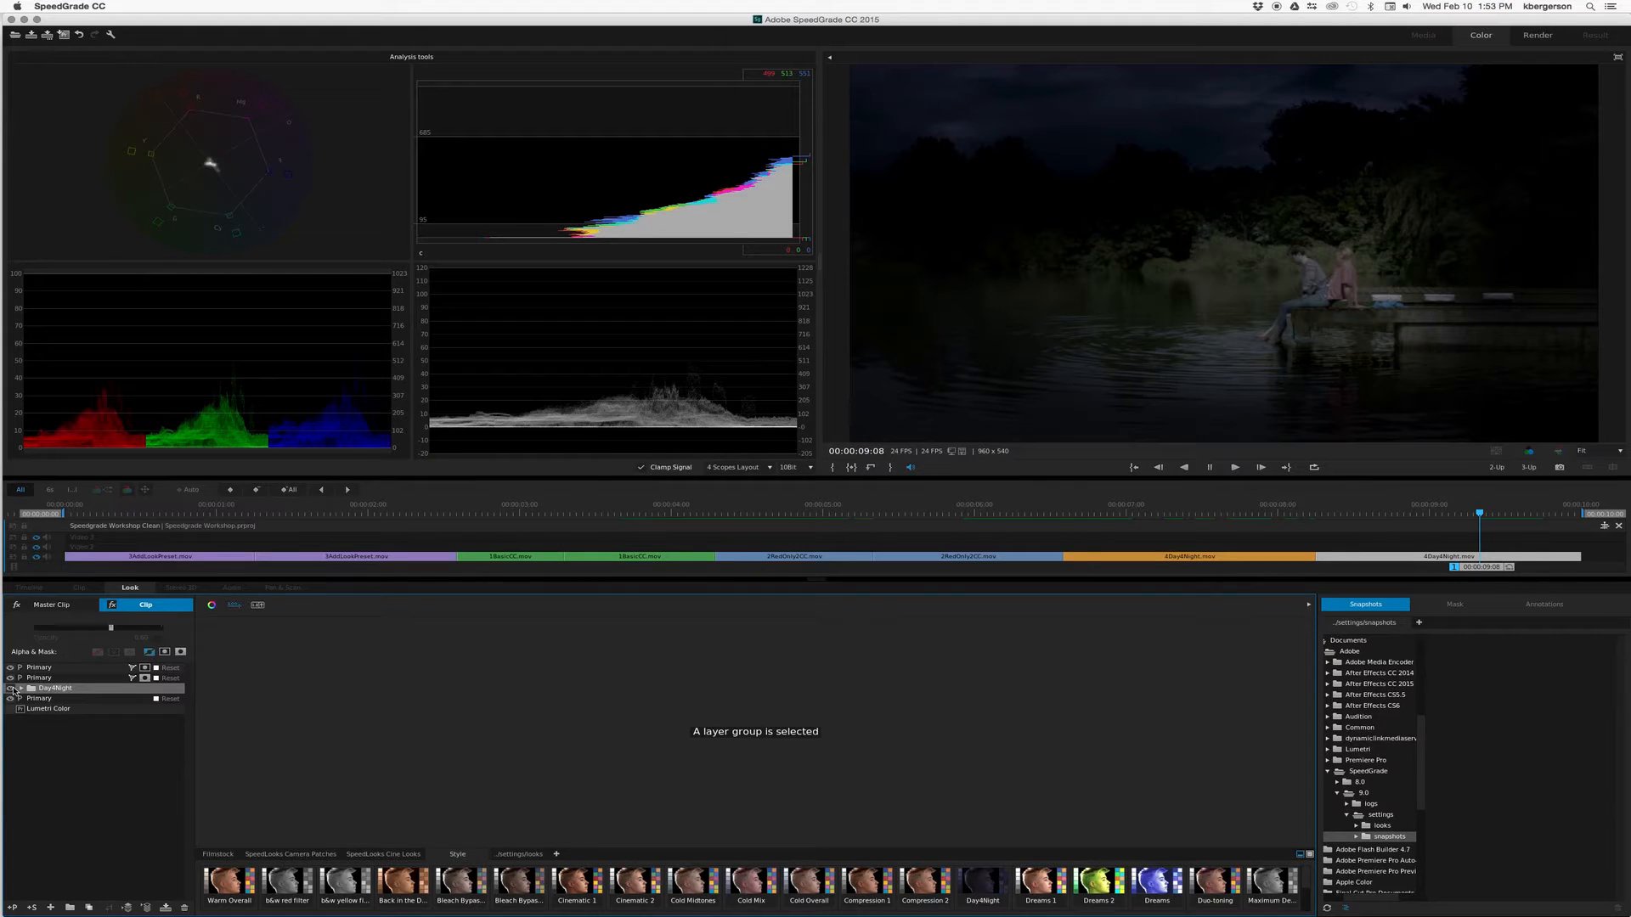
# - Lower the Highlights Gain of the bottommost Primary layer on all channels and compare the layer off and on
pyautogui.click(55, 699)
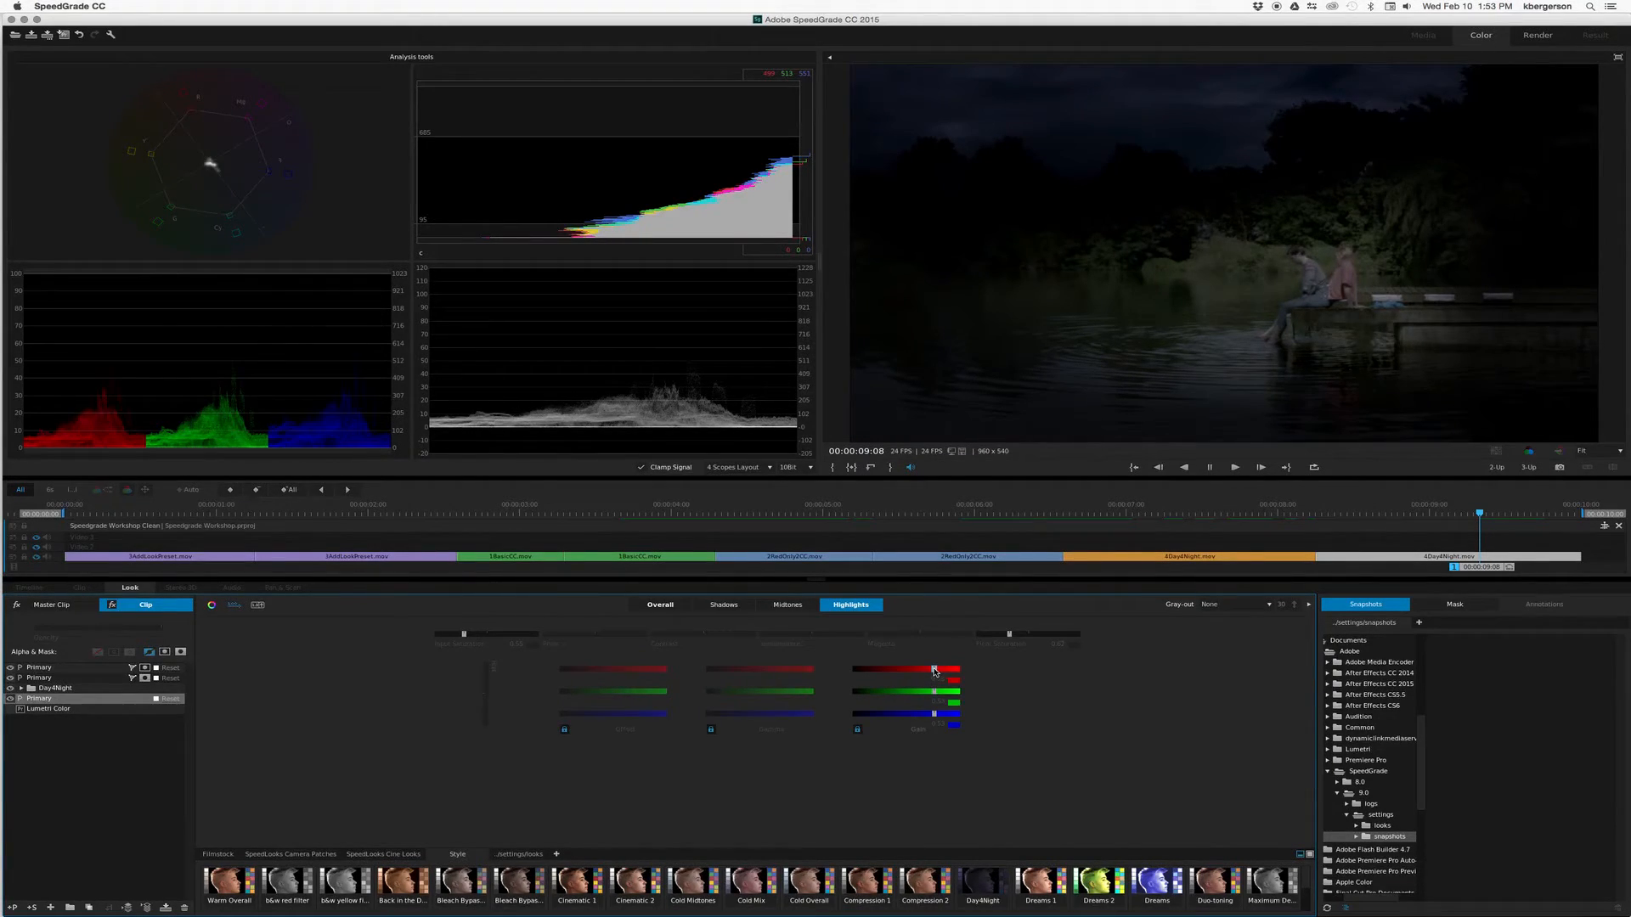
pyautogui.moveTo(933, 670); pyautogui.dragTo(914, 669)
pyautogui.click(11, 699)
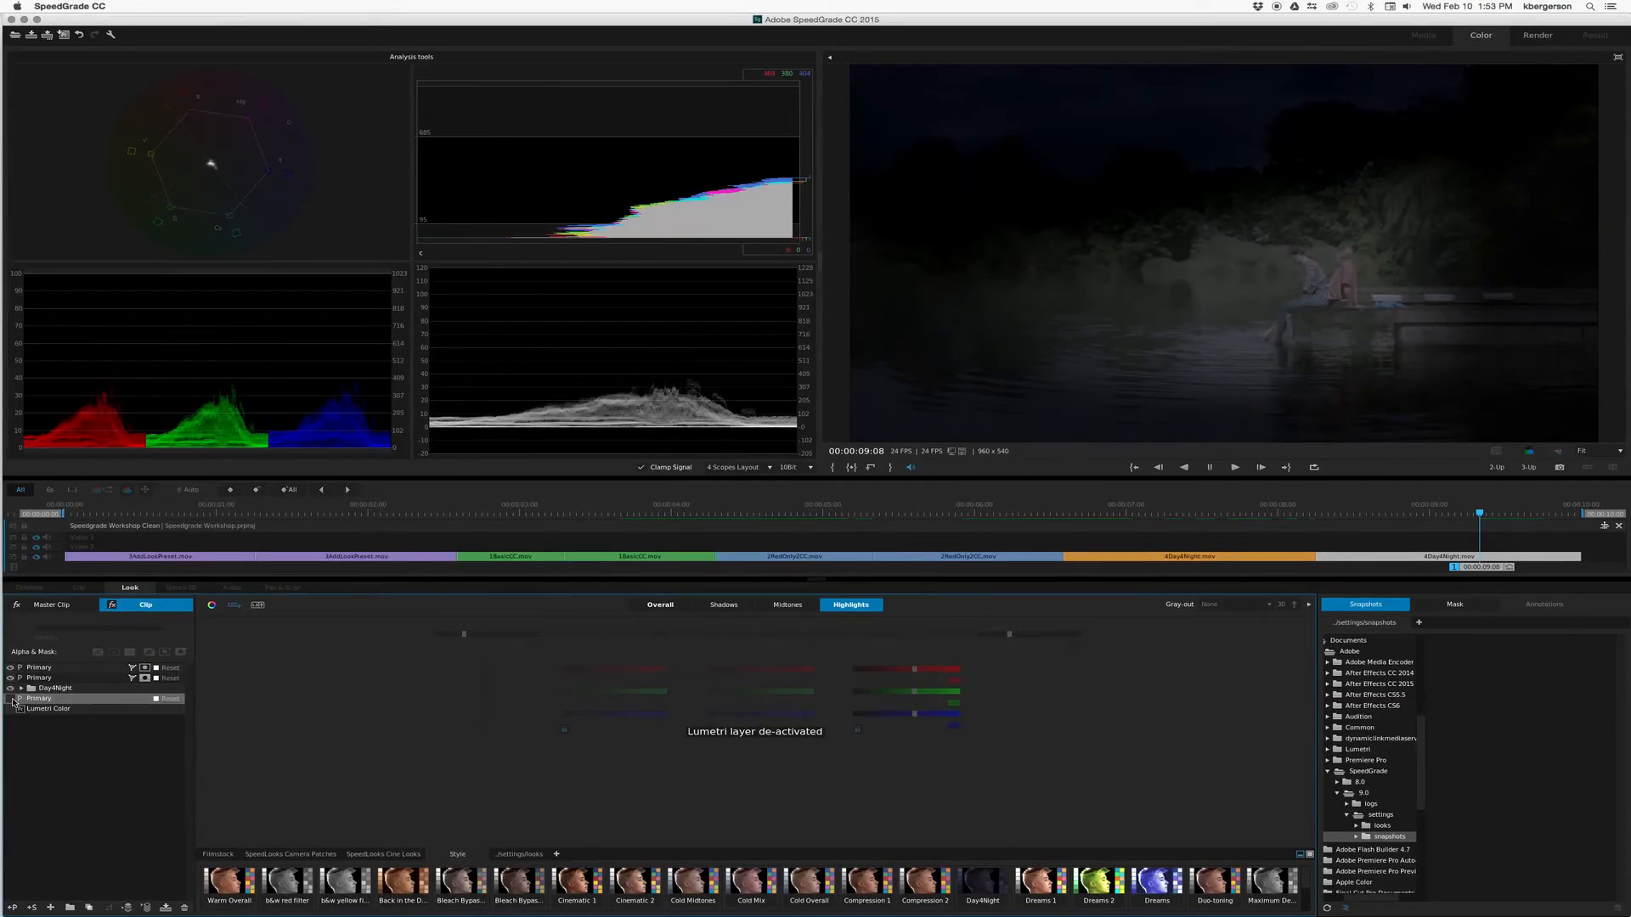
pyautogui.click(11, 699)
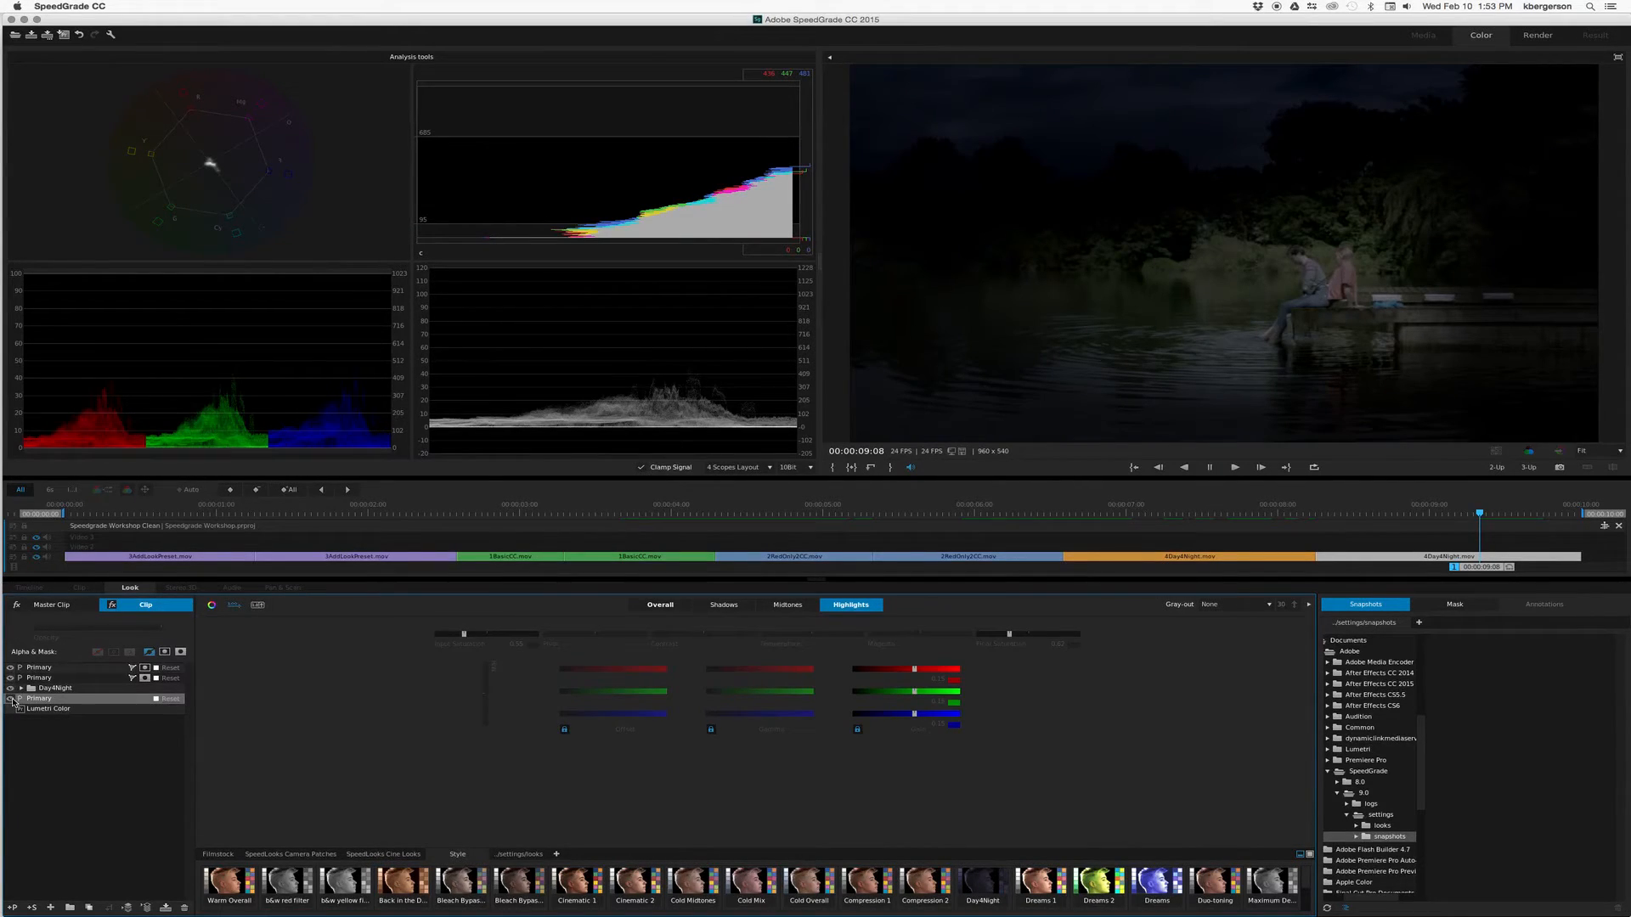
# - Set the Day4Night group's opacity to 0.70 and compare the image without and with the grading
pyautogui.click(54, 688)
pyautogui.moveTo(110, 628); pyautogui.dragTo(124, 628)
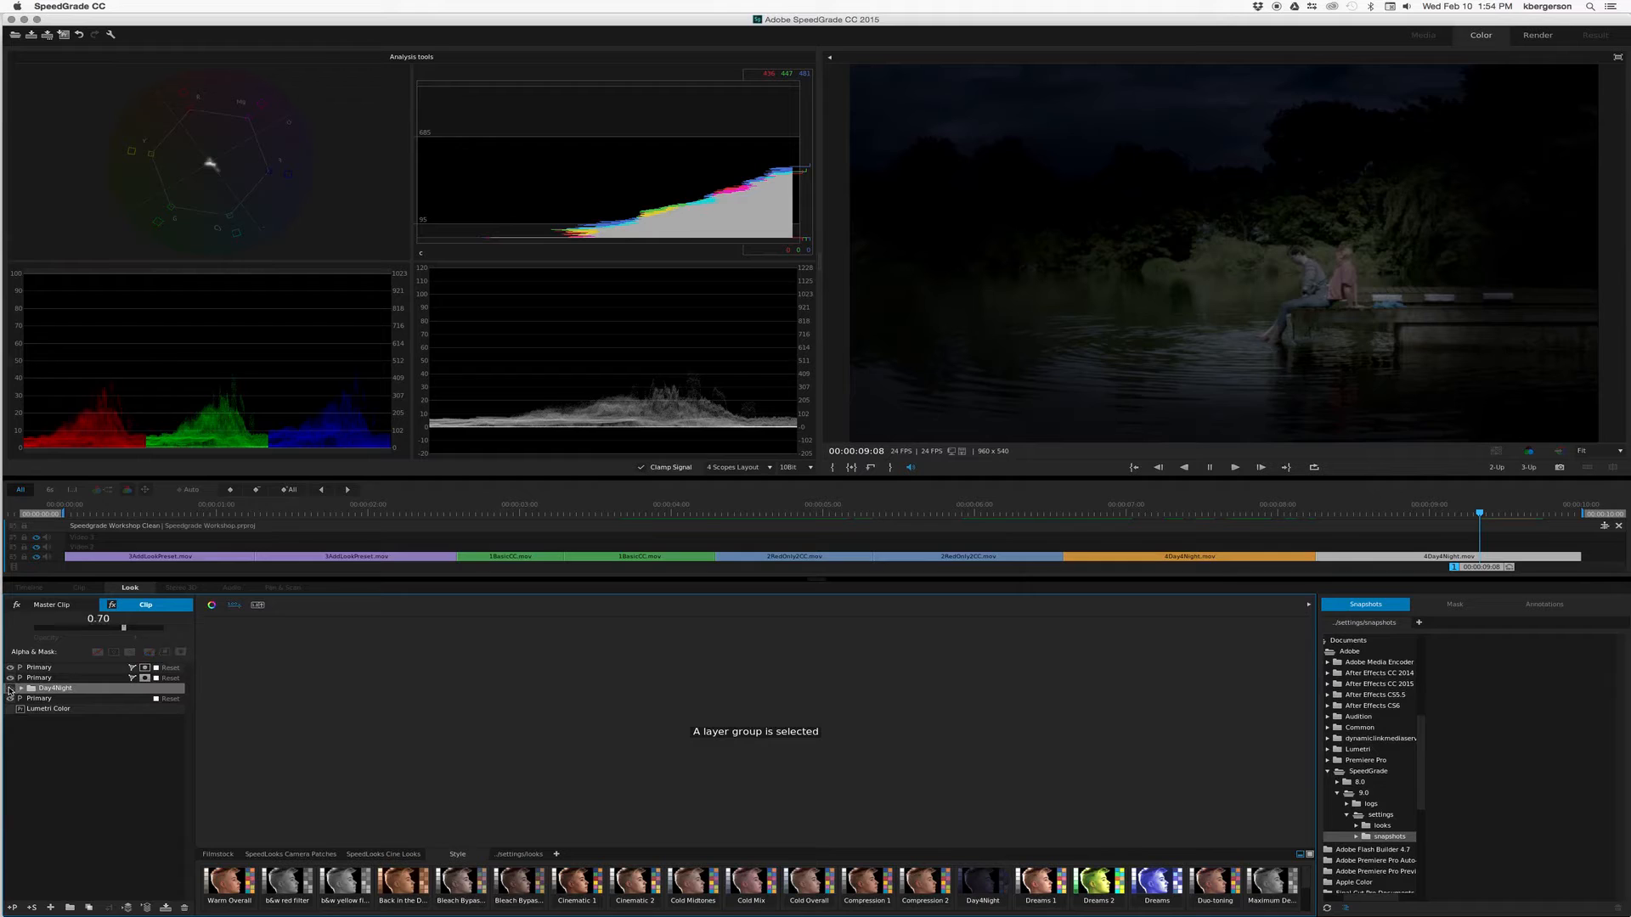
pyautogui.click(10, 688)
pyautogui.click(10, 688)
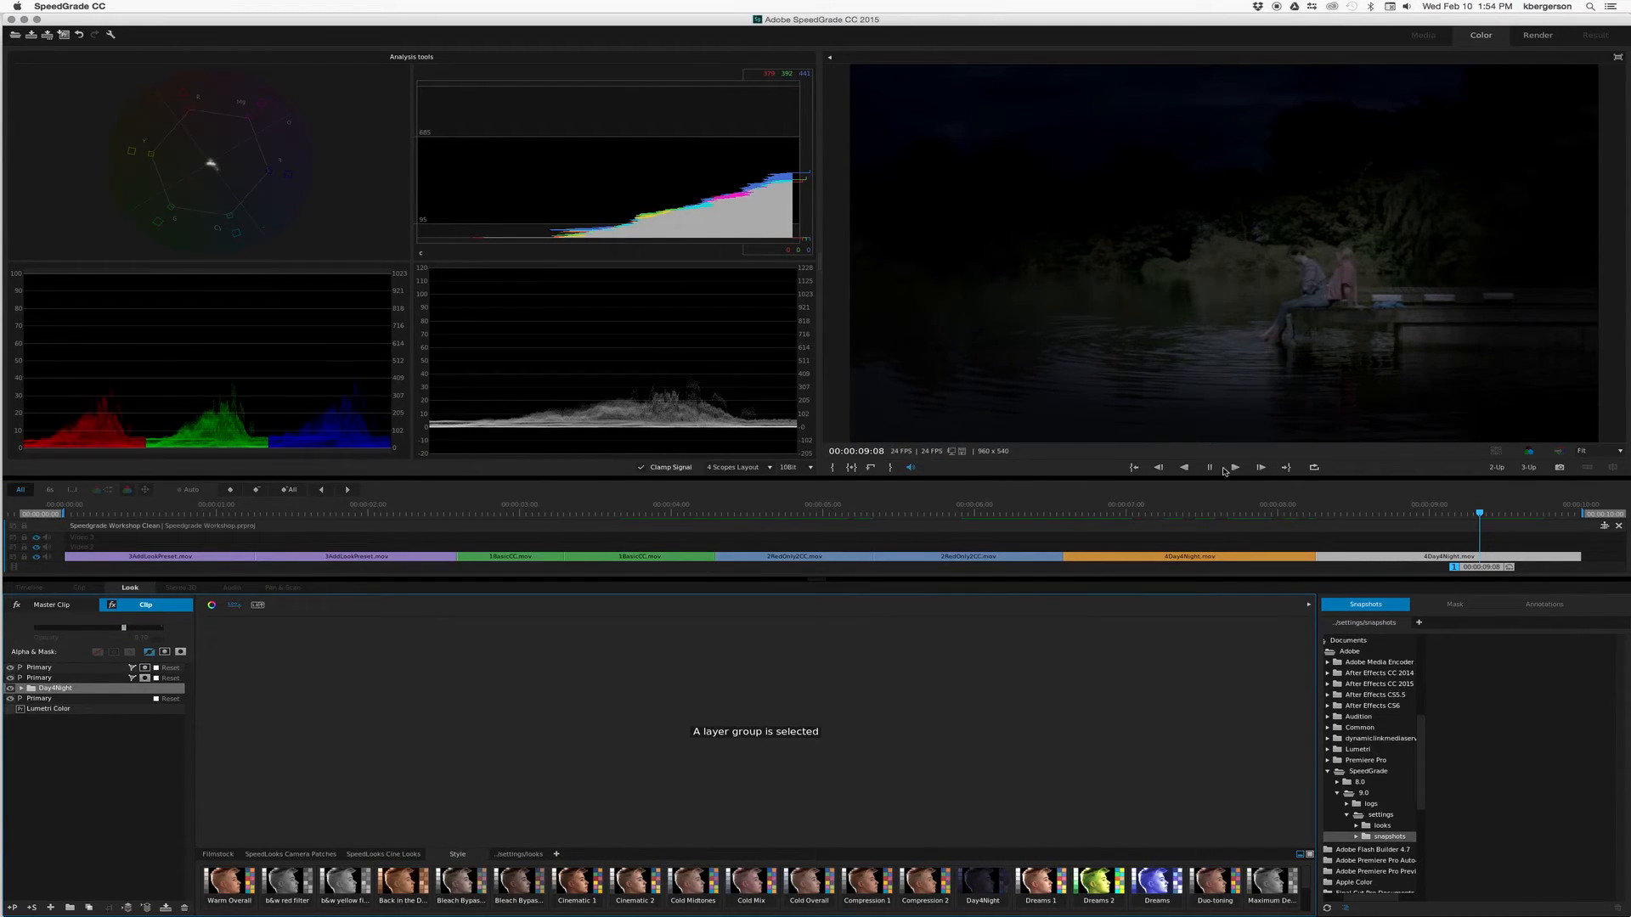
pyautogui.click(1530, 453)
pyautogui.click(1529, 453)
# - Raise the topmost Primary layer's Highlights Gain to 1.00 on all channels and compare the layer off and on
pyautogui.click(38, 668)
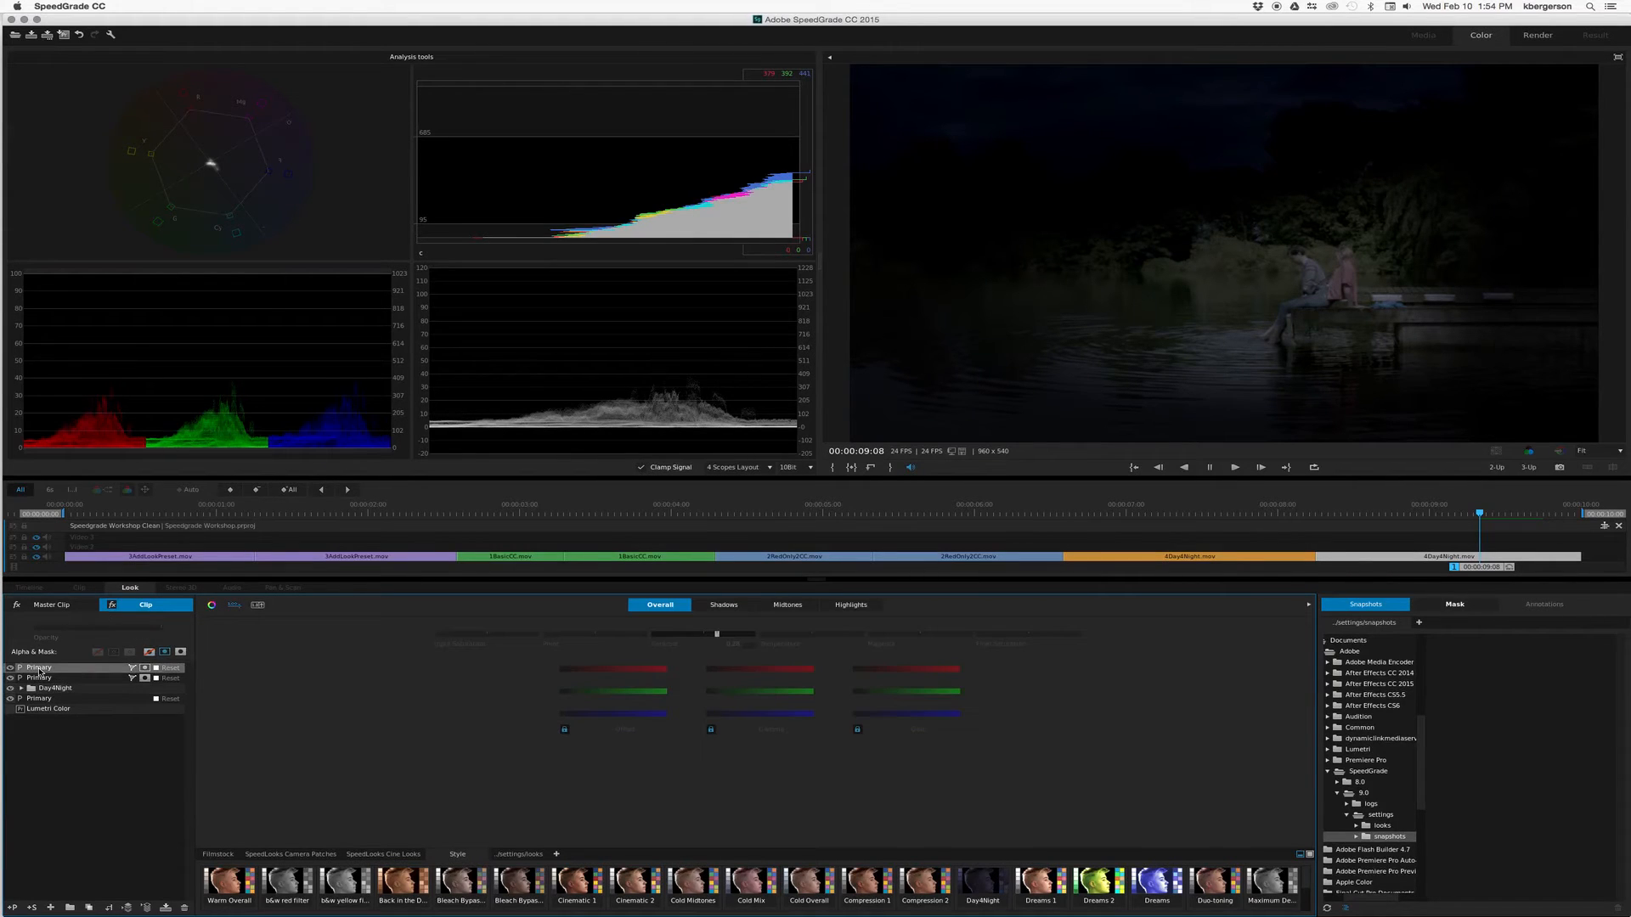
pyautogui.click(850, 606)
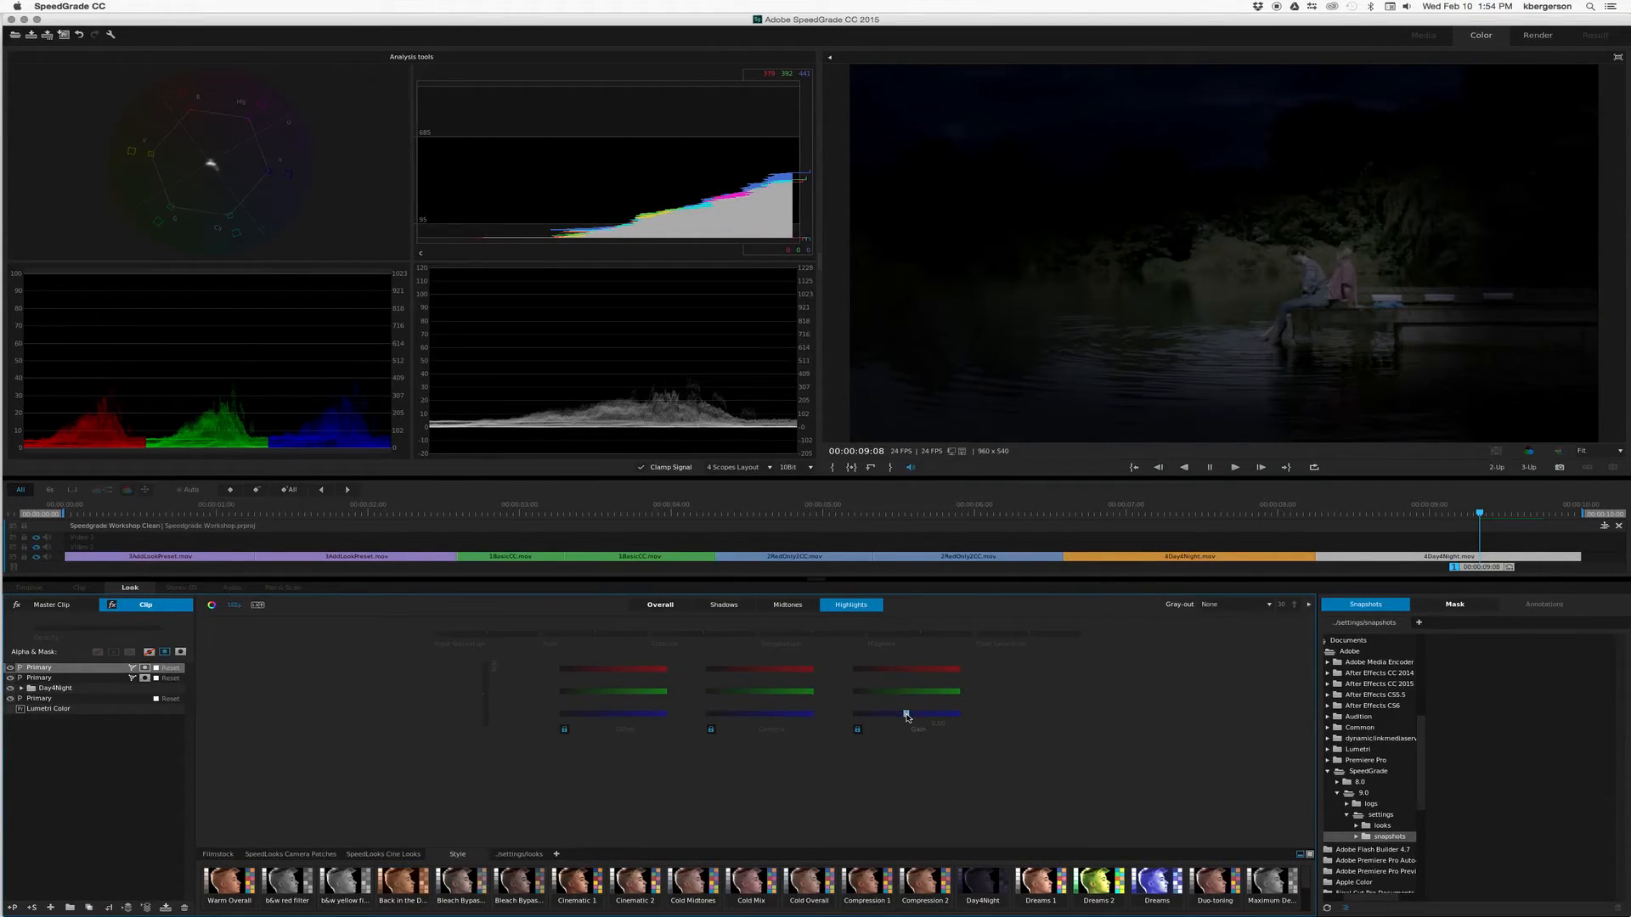
pyautogui.moveTo(905, 717); pyautogui.dragTo(957, 714)
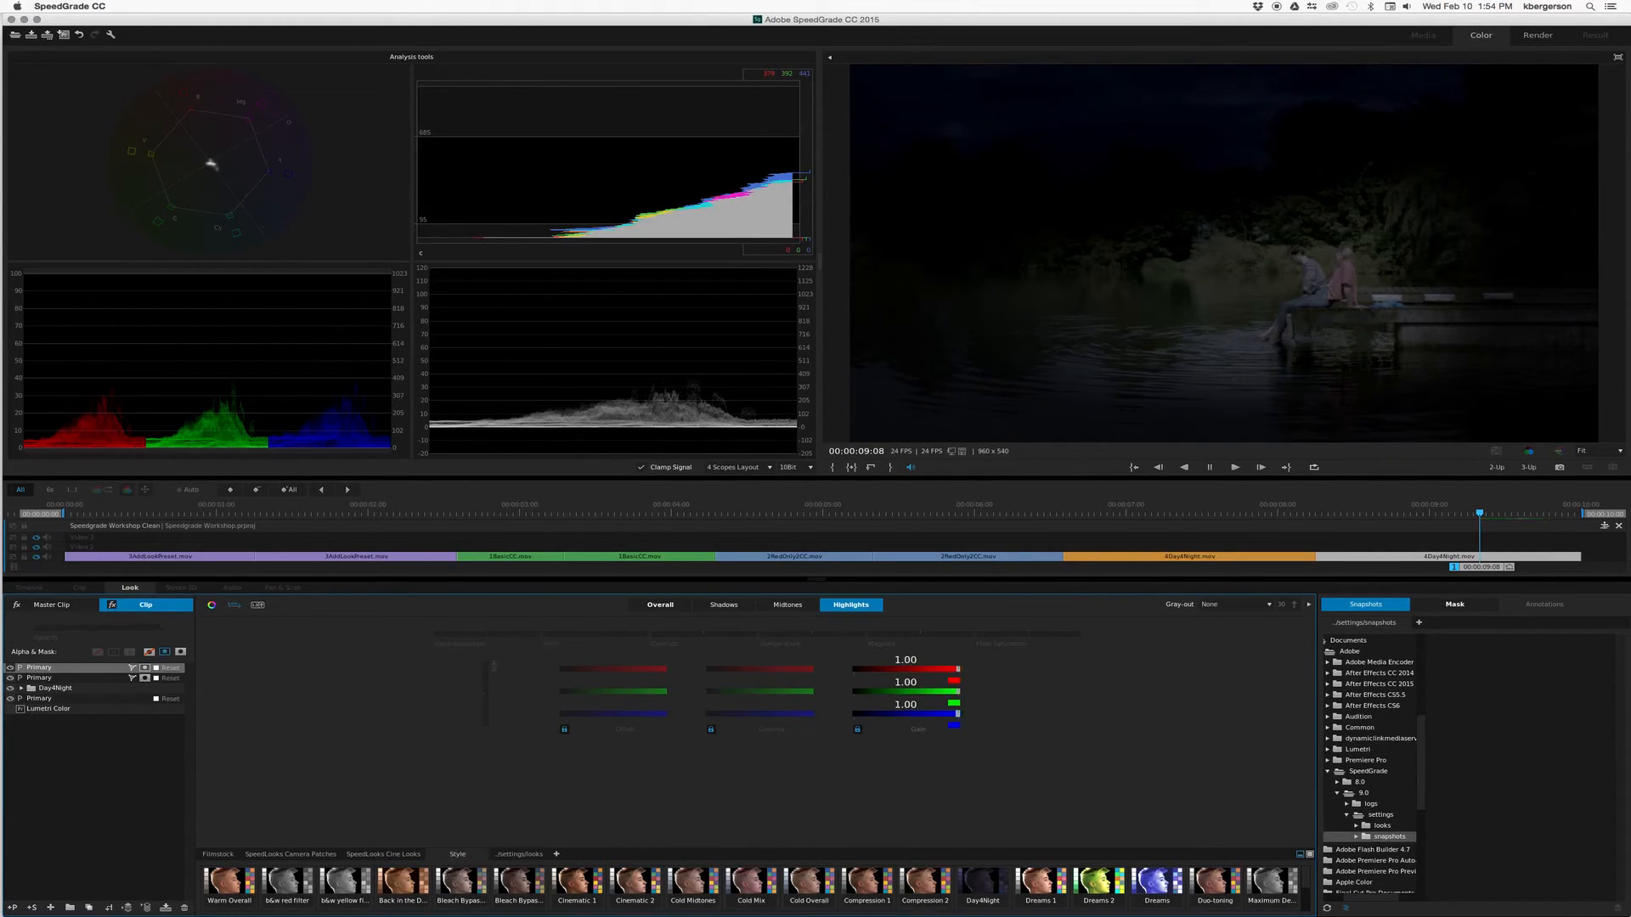
pyautogui.click(10, 669)
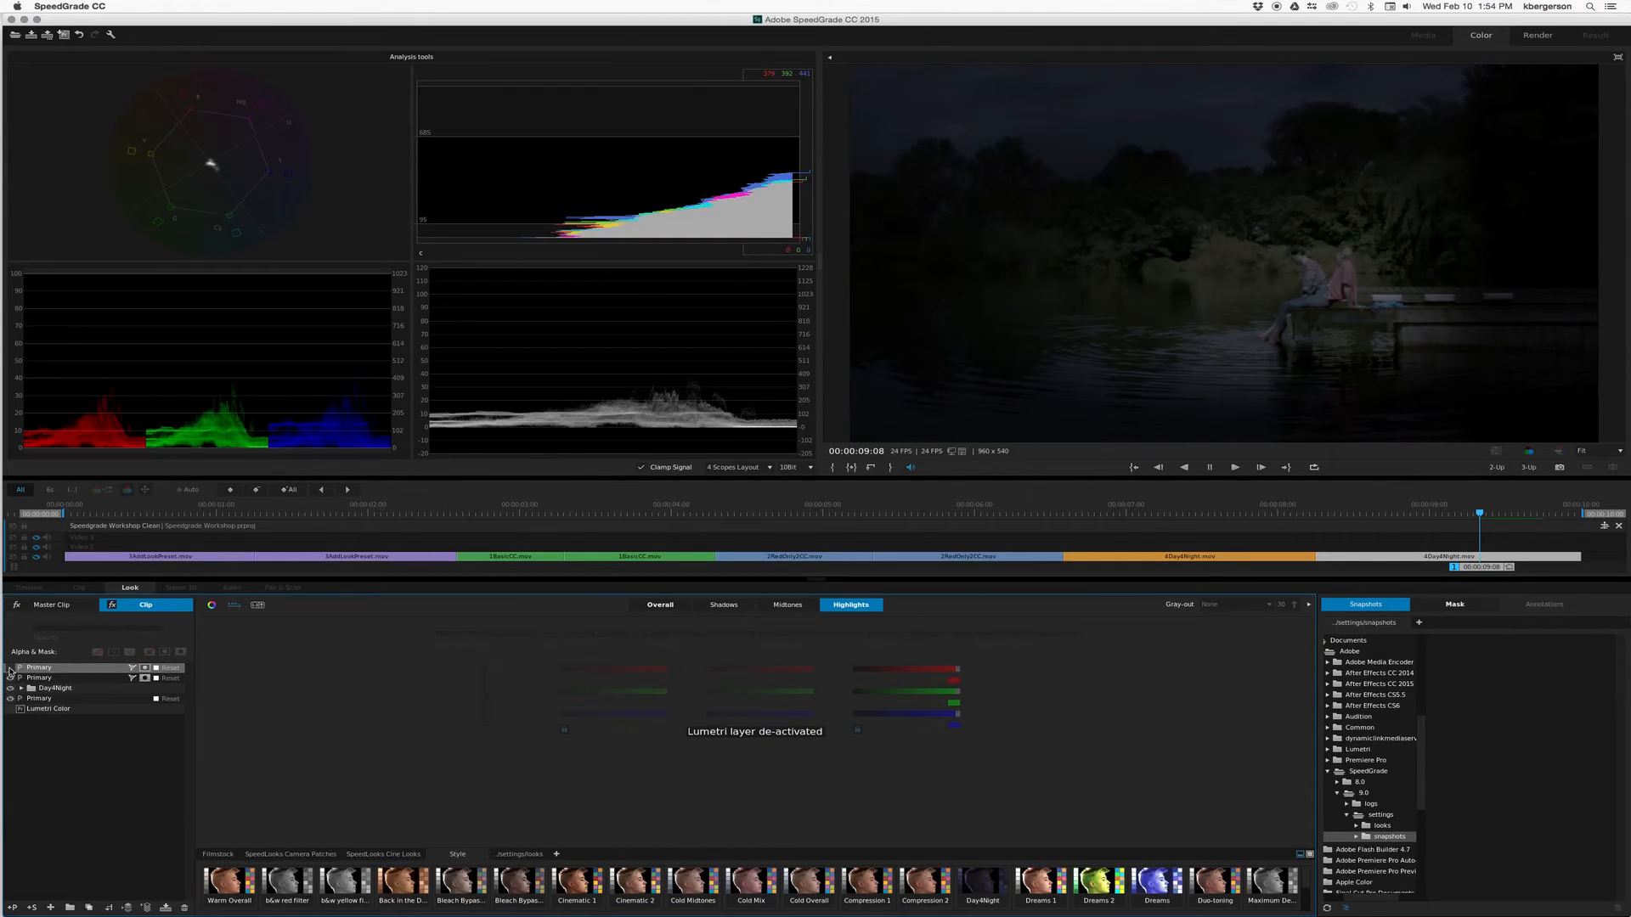
pyautogui.click(10, 668)
pyautogui.click(10, 669)
pyautogui.click(10, 667)
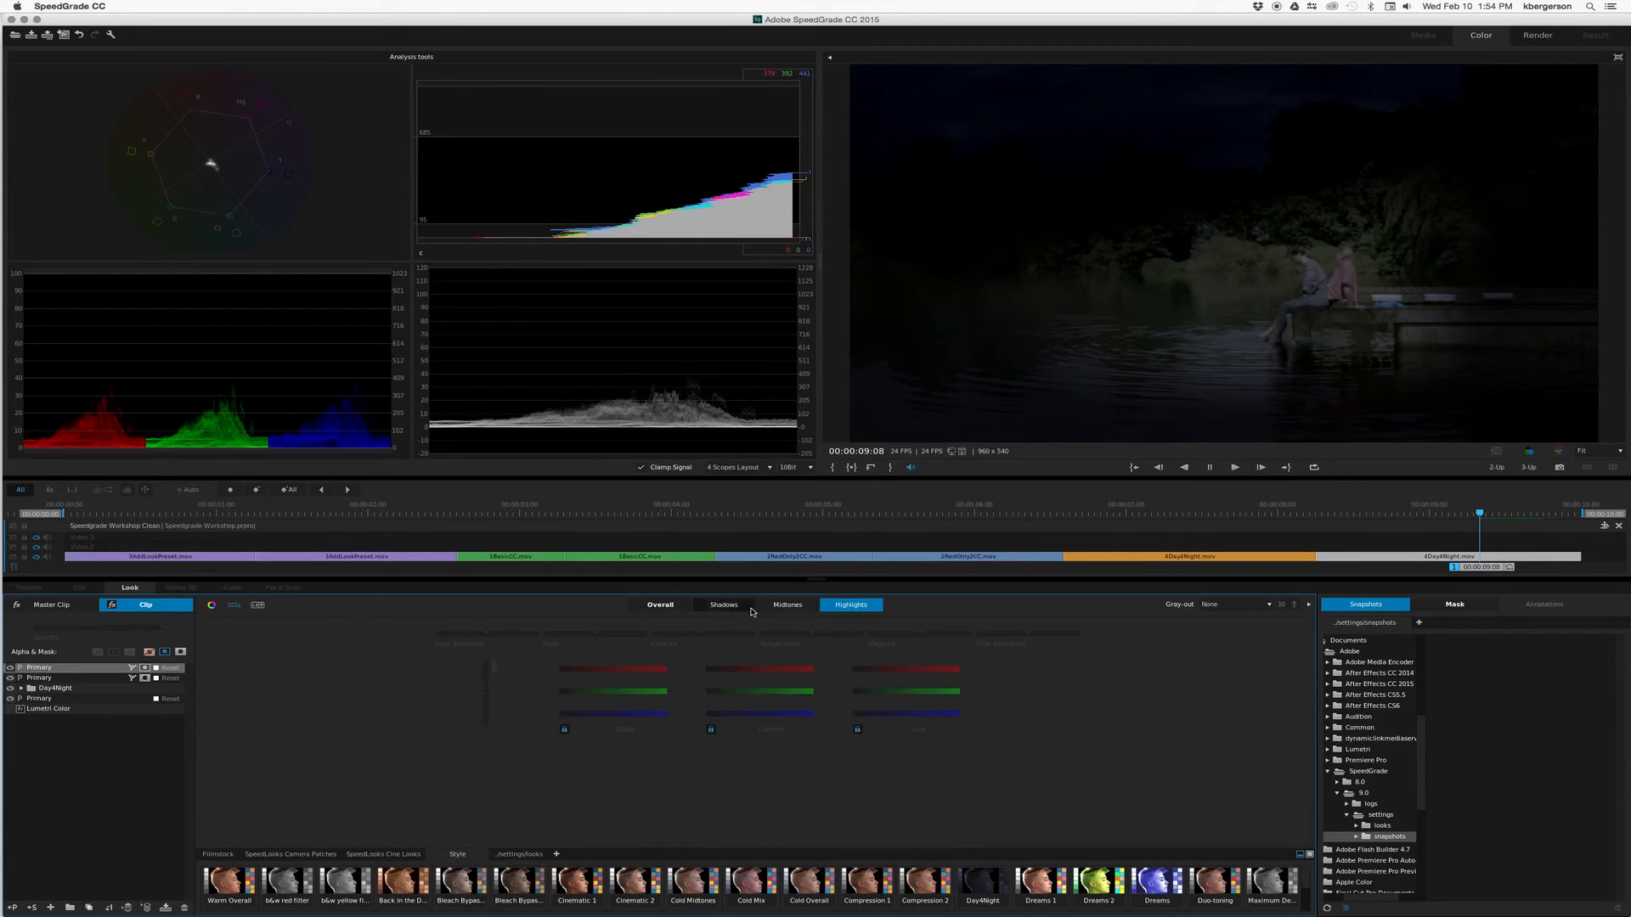
# - Raise the topmost Primary layer's Highlights Contrast slightly and compare the layer off and on
pyautogui.click(703, 639)
pyautogui.moveTo(705, 634); pyautogui.dragTo(727, 633)
pyautogui.click(11, 670)
pyautogui.click(11, 669)
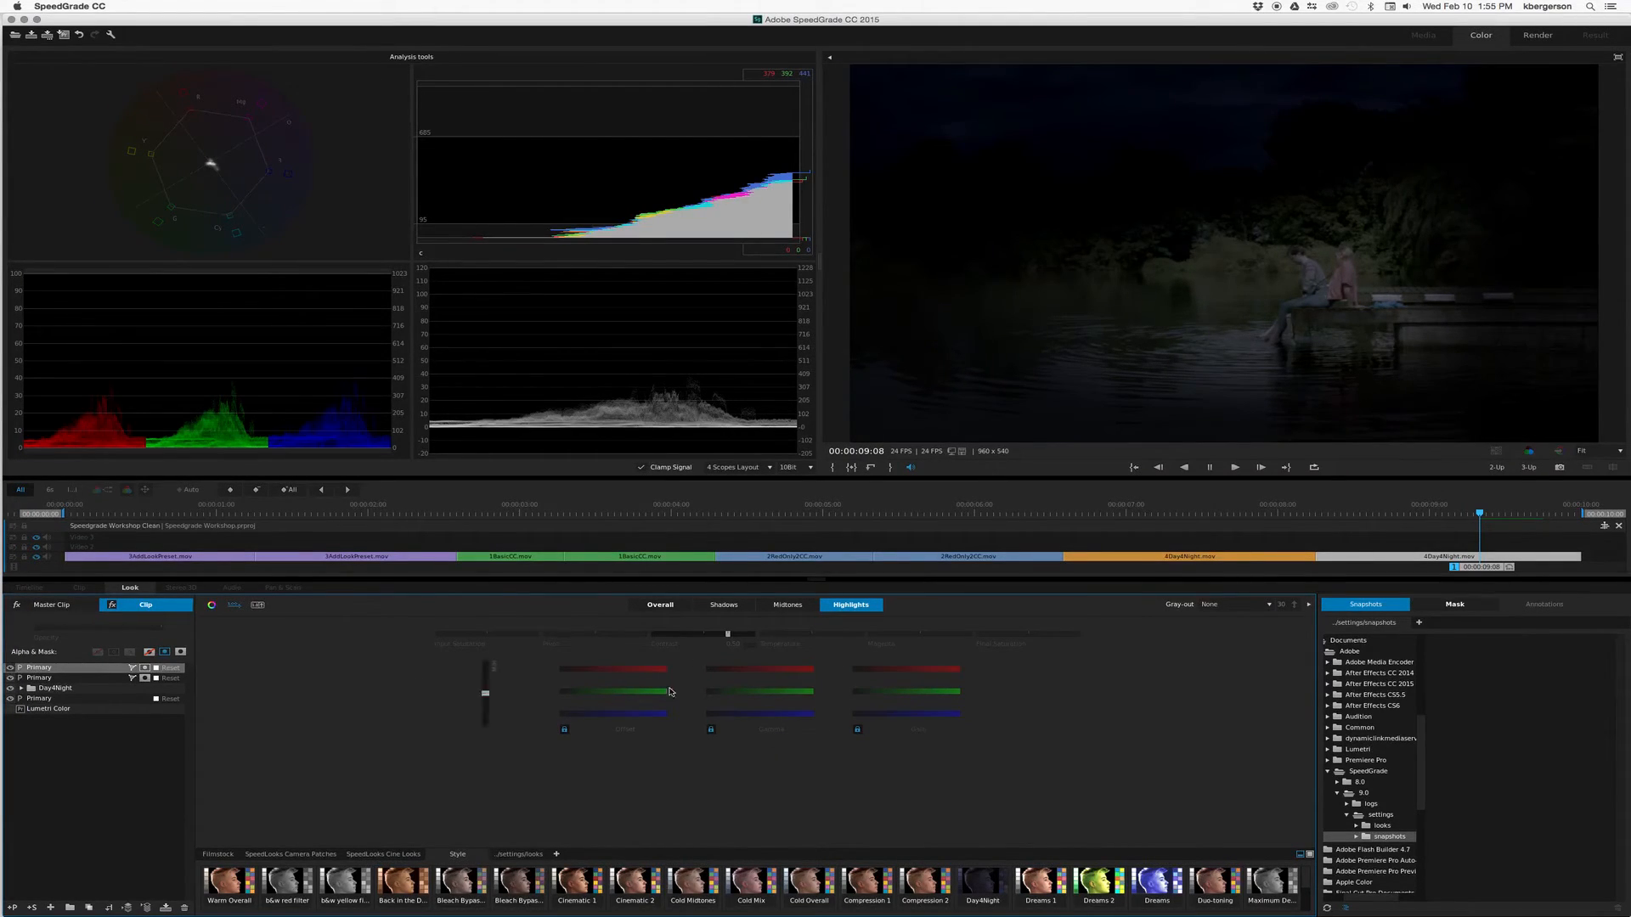
# - Reset the topmost Primary layer and try a higher Overall Contrast on it, comparing the layer off and on
pyautogui.click(170, 668)
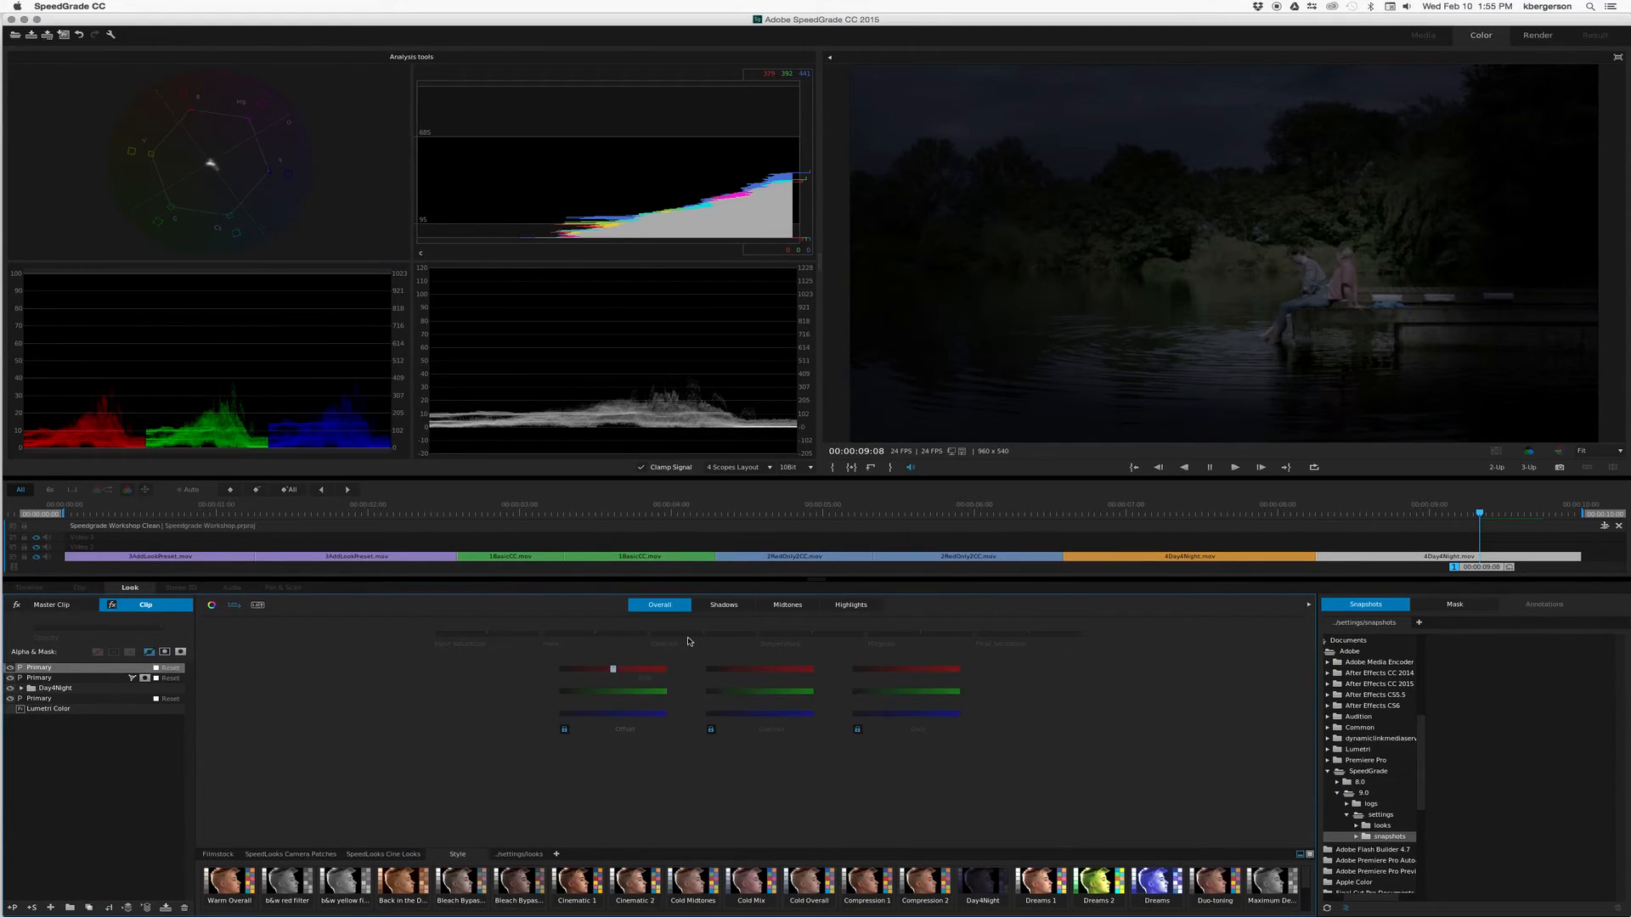
pyautogui.moveTo(705, 634); pyautogui.dragTo(726, 634)
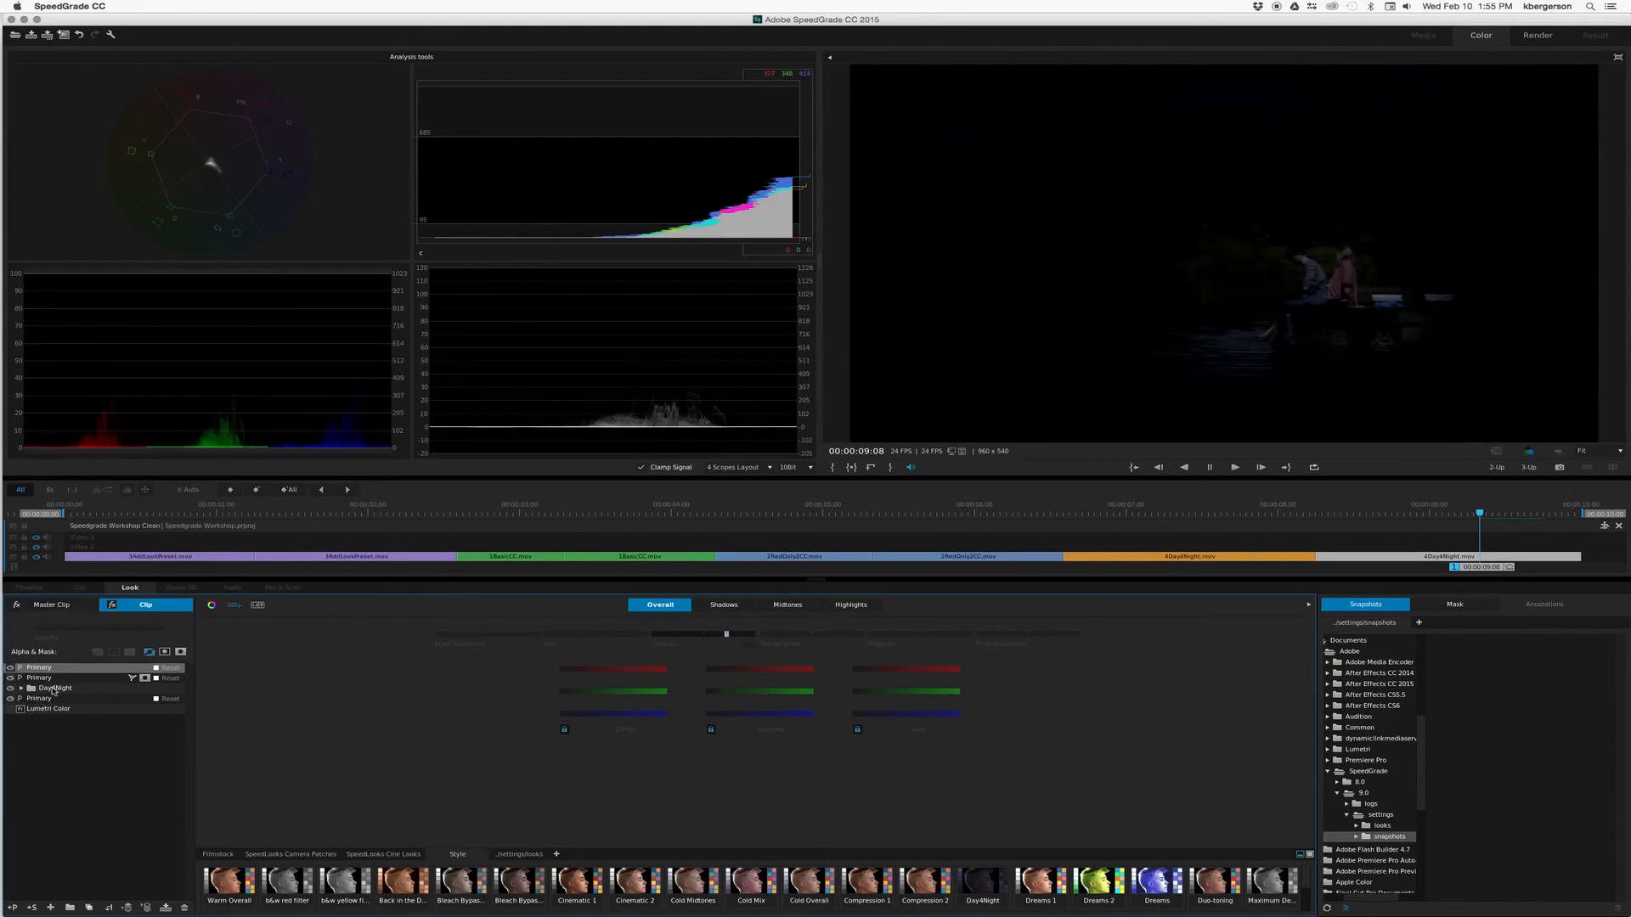
pyautogui.click(11, 669)
pyautogui.click(11, 669)
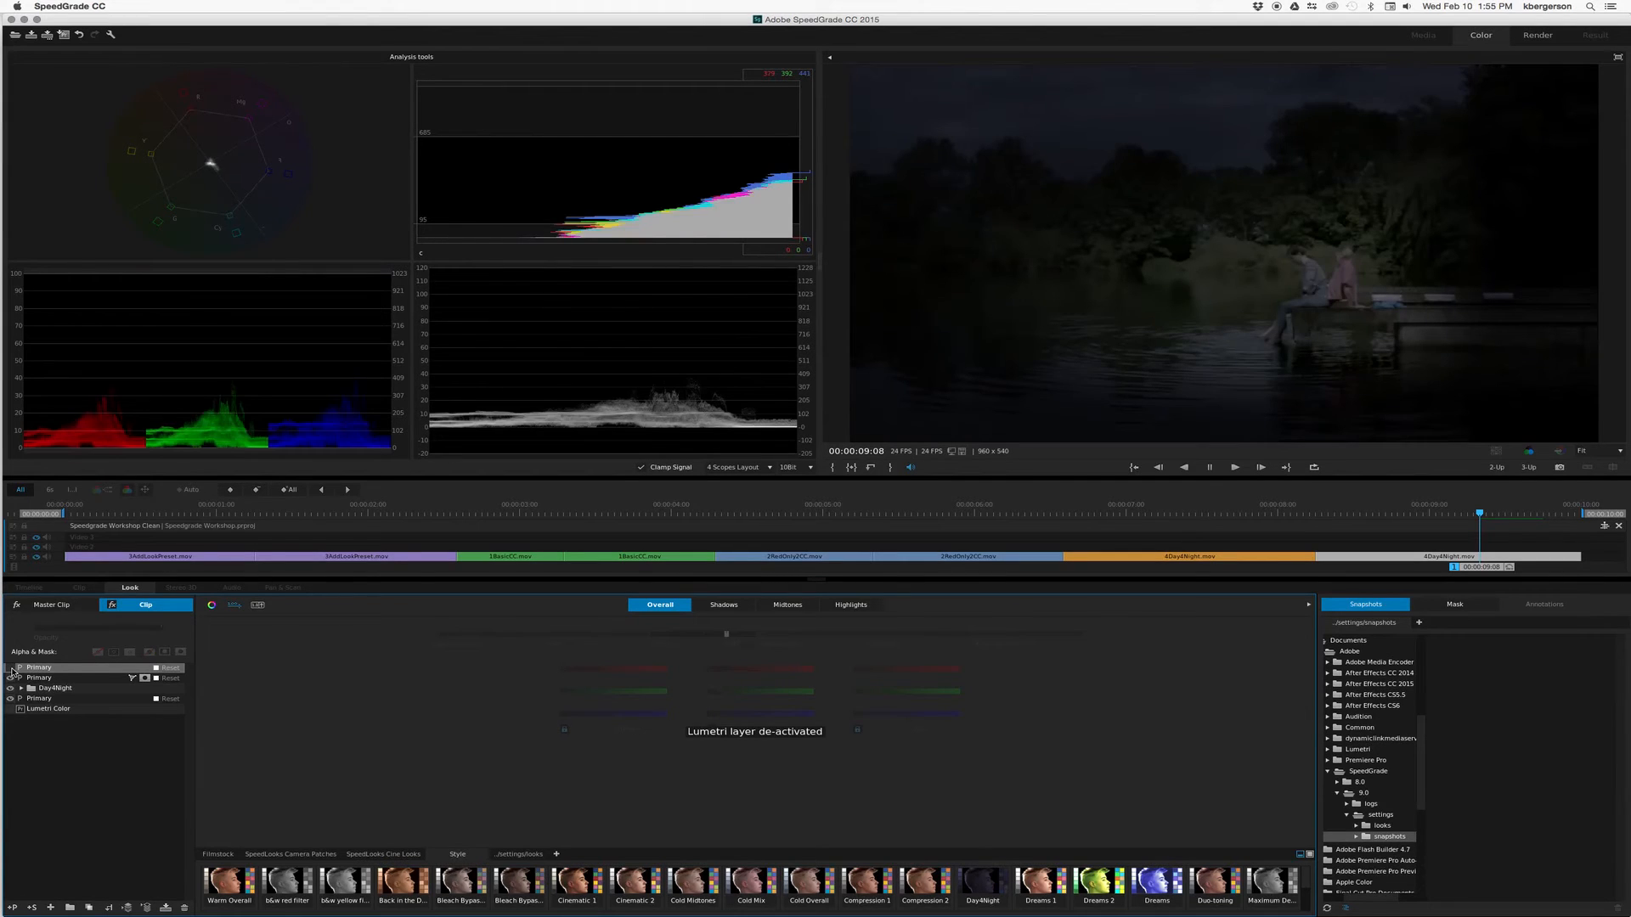
pyautogui.click(11, 669)
pyautogui.click(10, 669)
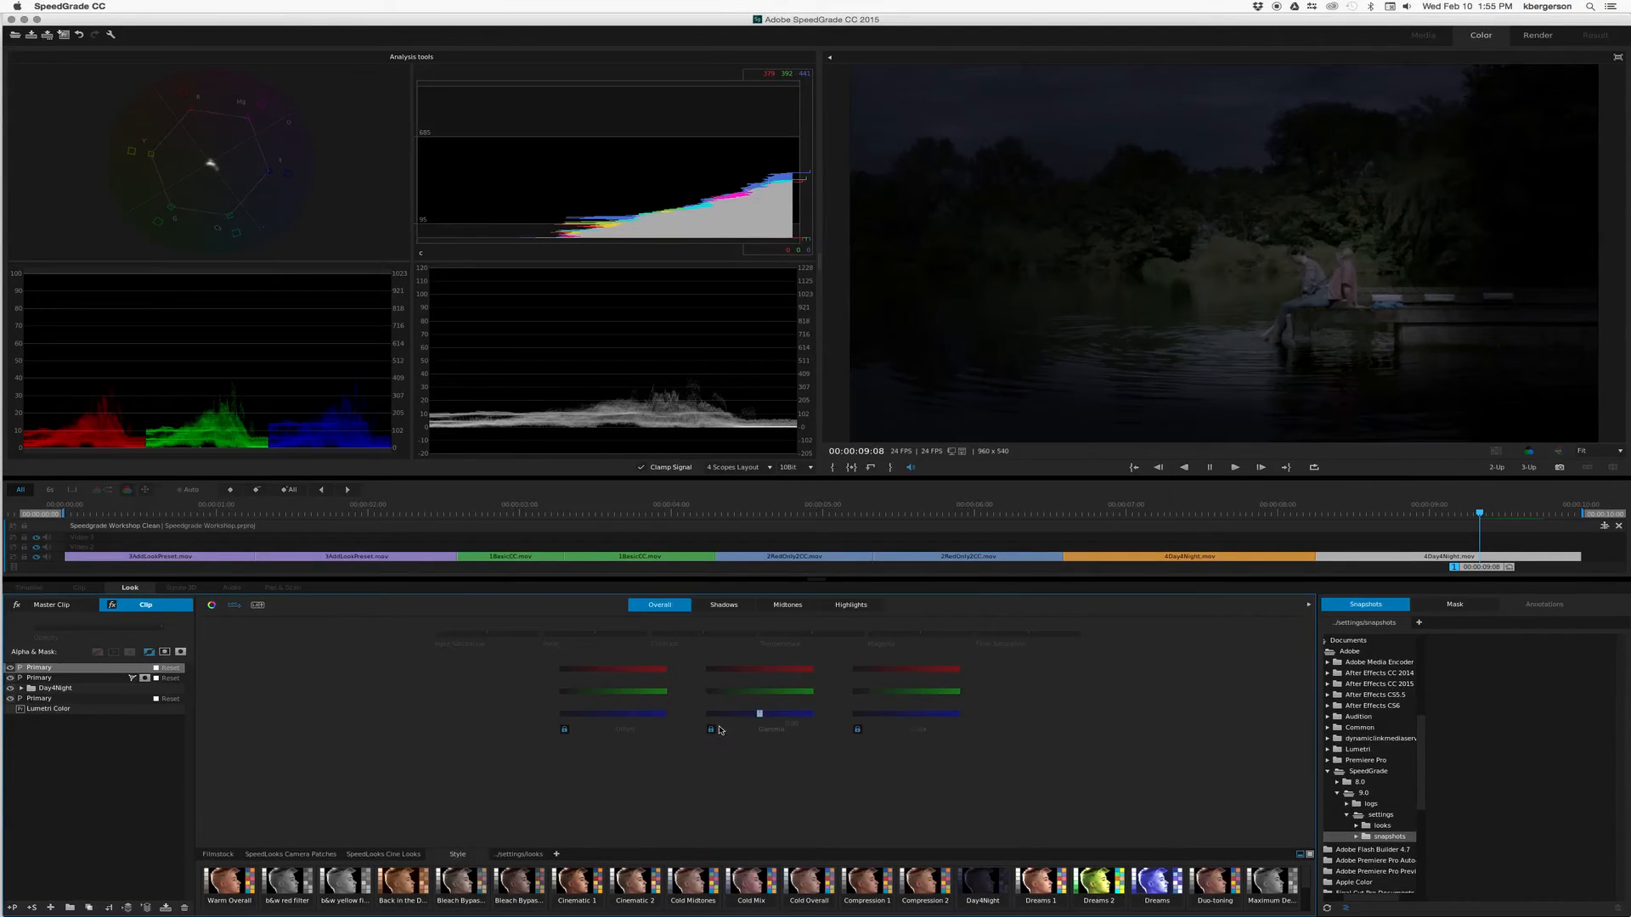
# - Lower the topmost Primary layer's Overall Gamma slightly and raise its Overall Gain slightly, each on all channels
pyautogui.click(760, 692)
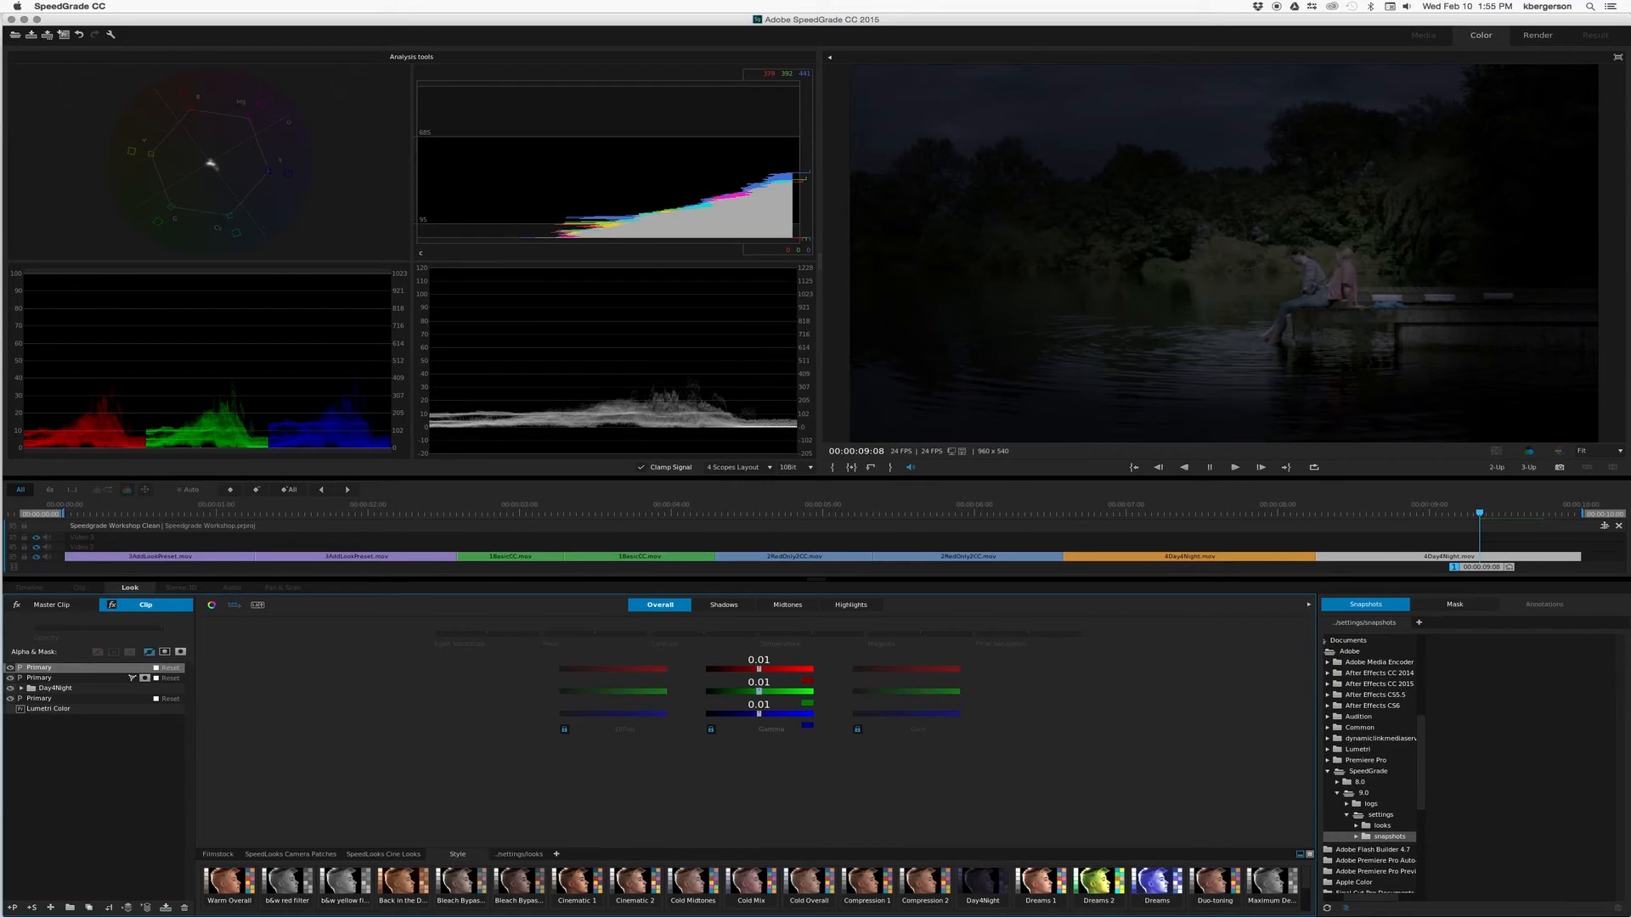
pyautogui.moveTo(758, 692); pyautogui.dragTo(752, 692)
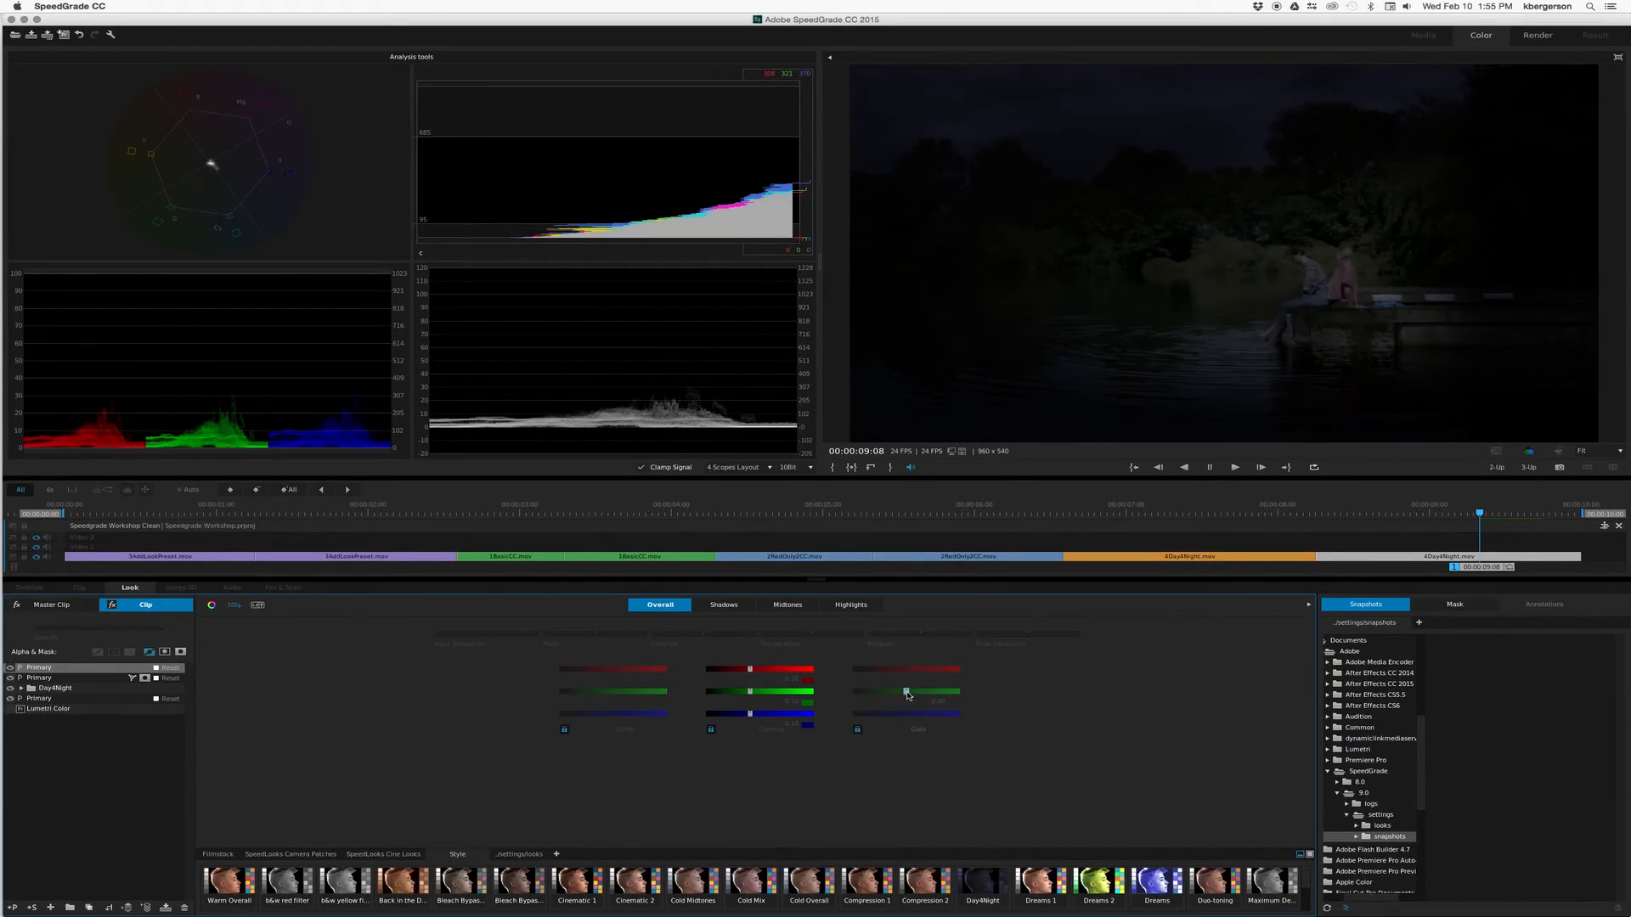
pyautogui.moveTo(906, 691); pyautogui.dragTo(920, 691)
# - Unlink the bottommost Primary layer's Highlights Gamma channels, lower red and green slightly, and compare the layer off and on
pyautogui.click(56, 699)
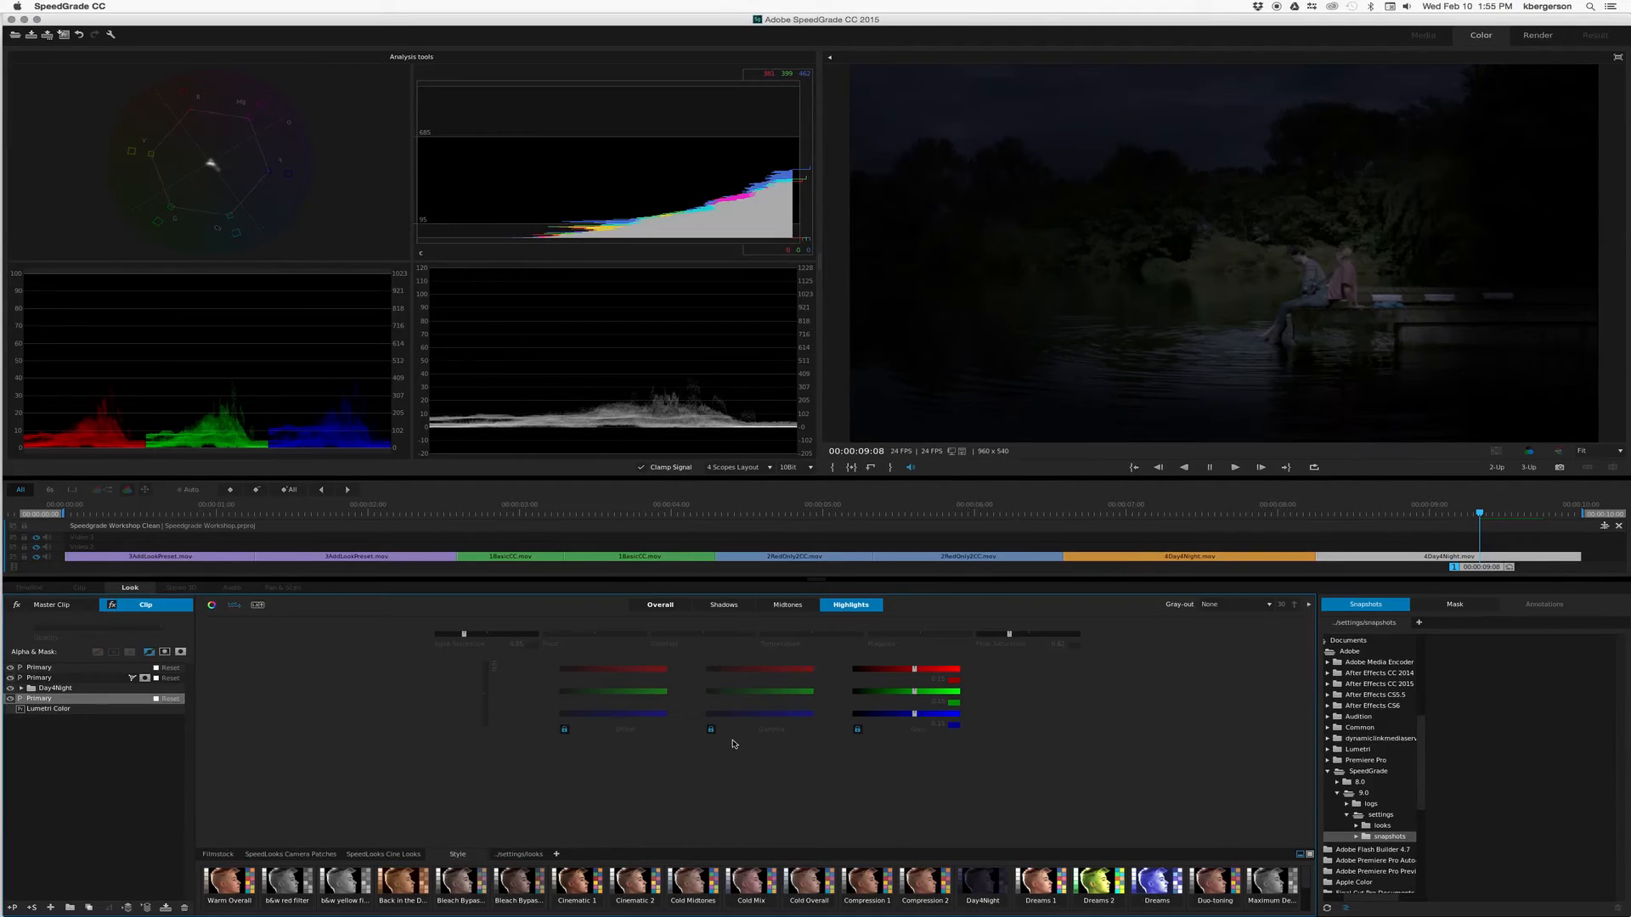
pyautogui.click(710, 732)
pyautogui.moveTo(761, 670); pyautogui.dragTo(759, 692)
pyautogui.click(9, 699)
pyautogui.click(10, 699)
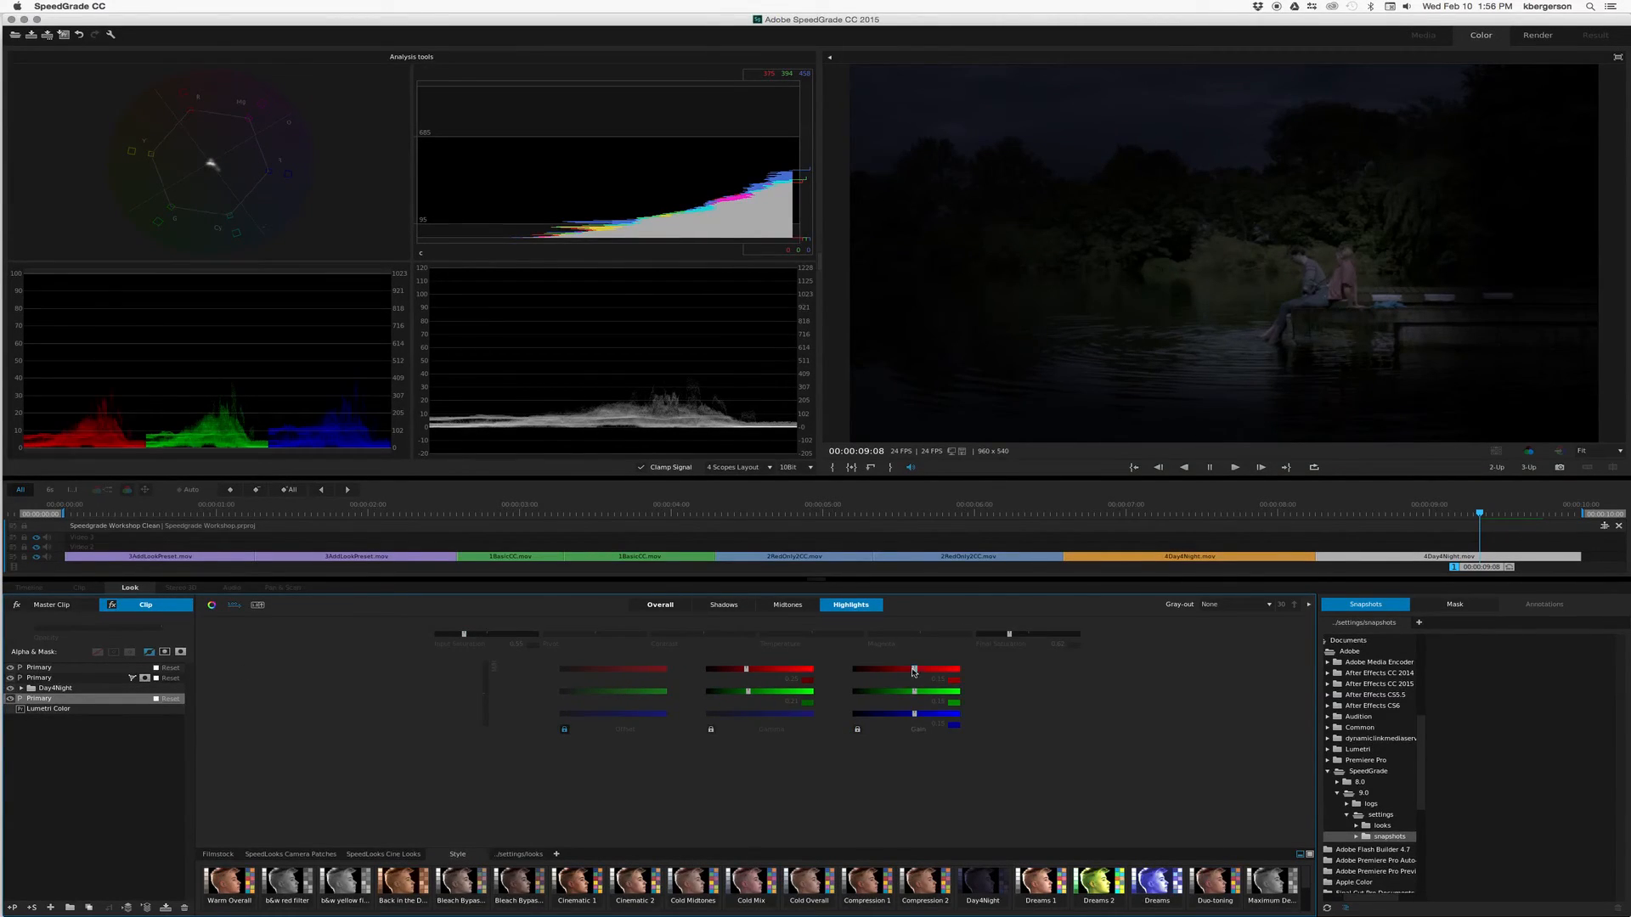
# - Lower the red and green Highlights Gain of the bottommost Primary layer and compare the layer off and on
pyautogui.moveTo(914, 669); pyautogui.dragTo(897, 669)
pyautogui.click(913, 691)
pyautogui.moveTo(914, 690); pyautogui.dragTo(900, 691)
pyautogui.click(9, 699)
pyautogui.click(10, 699)
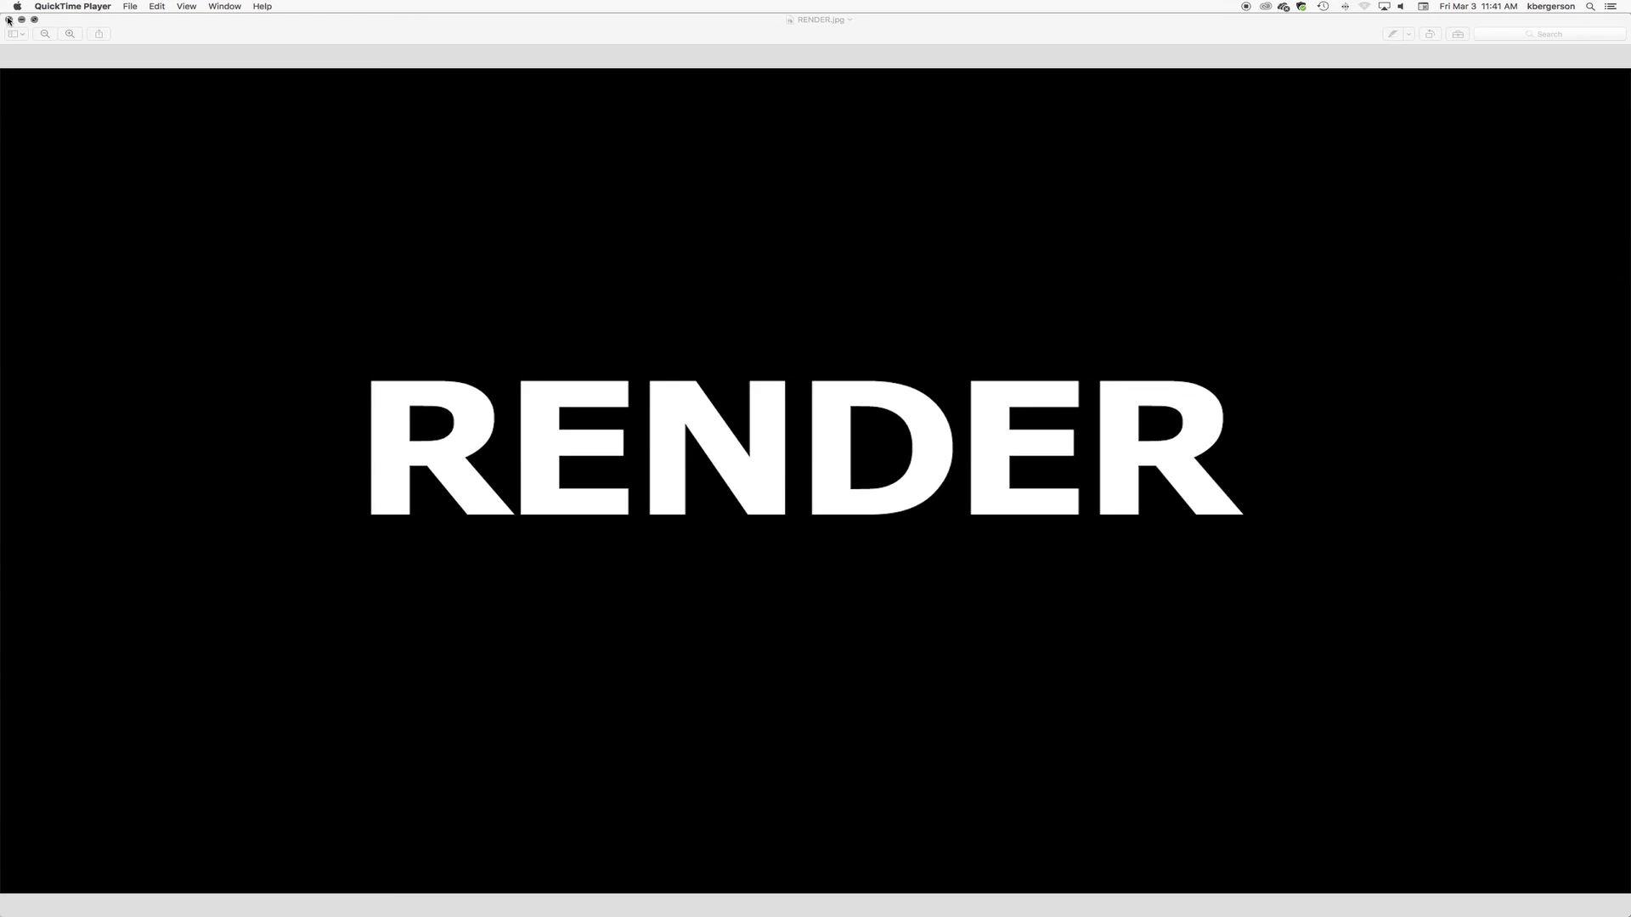
# - Close the RENDER.jpg image and save the SpeedGrade project as SpeedGrade3 Workshop.ircp, replacing the existing file
pyautogui.click(8, 20)
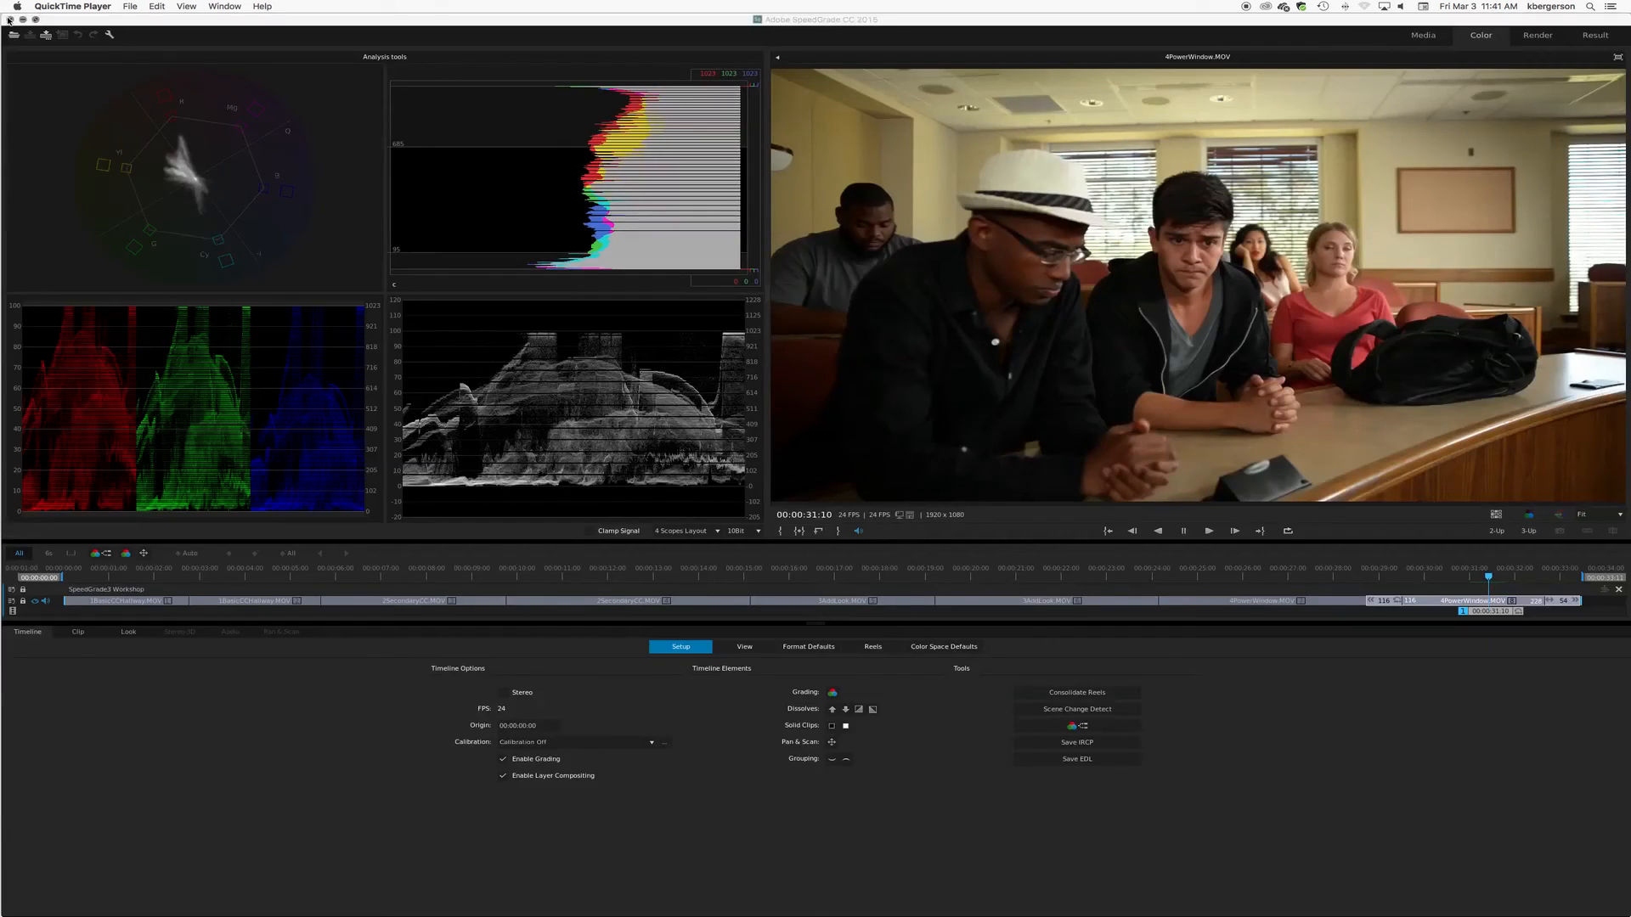
pyautogui.click(48, 38)
pyautogui.click(49, 38)
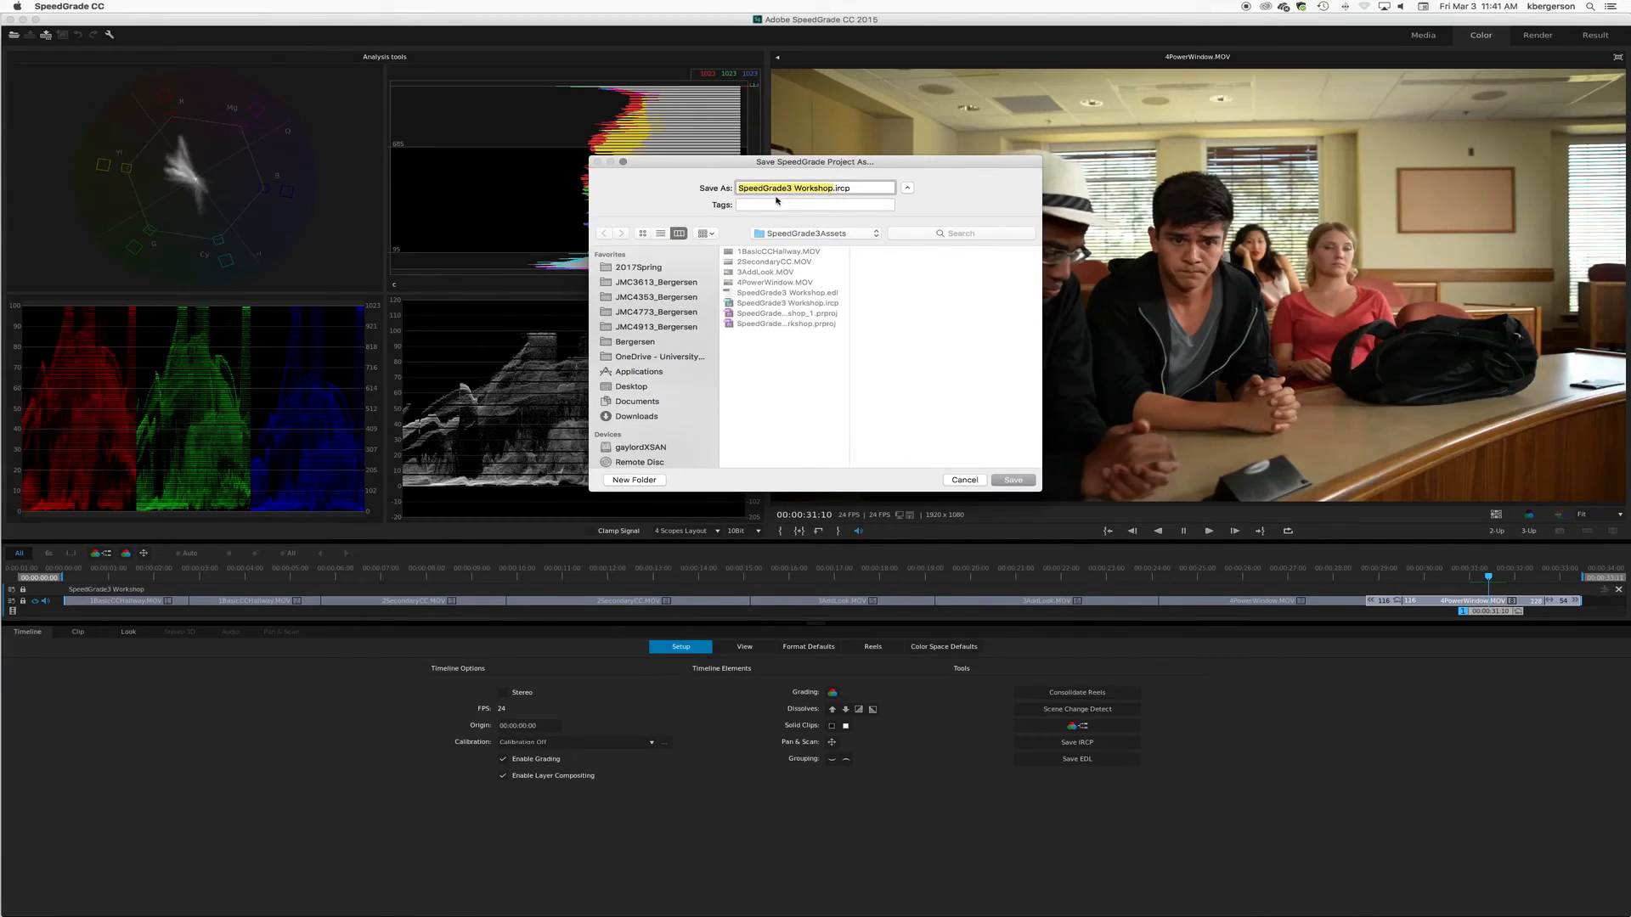
pyautogui.click(1031, 483)
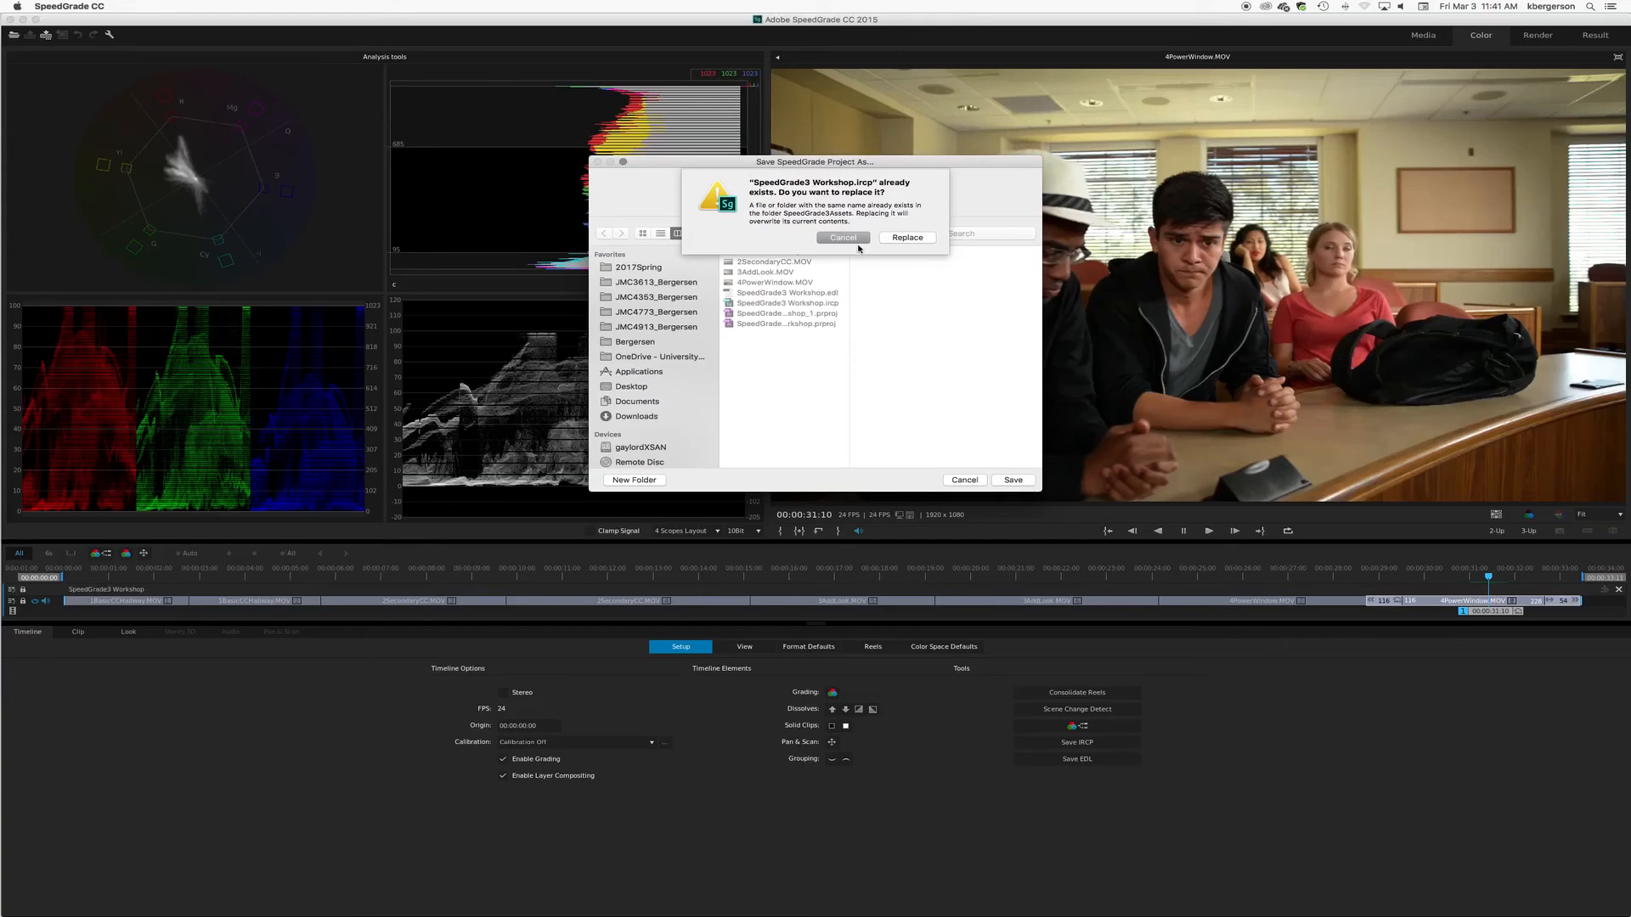
pyautogui.click(907, 237)
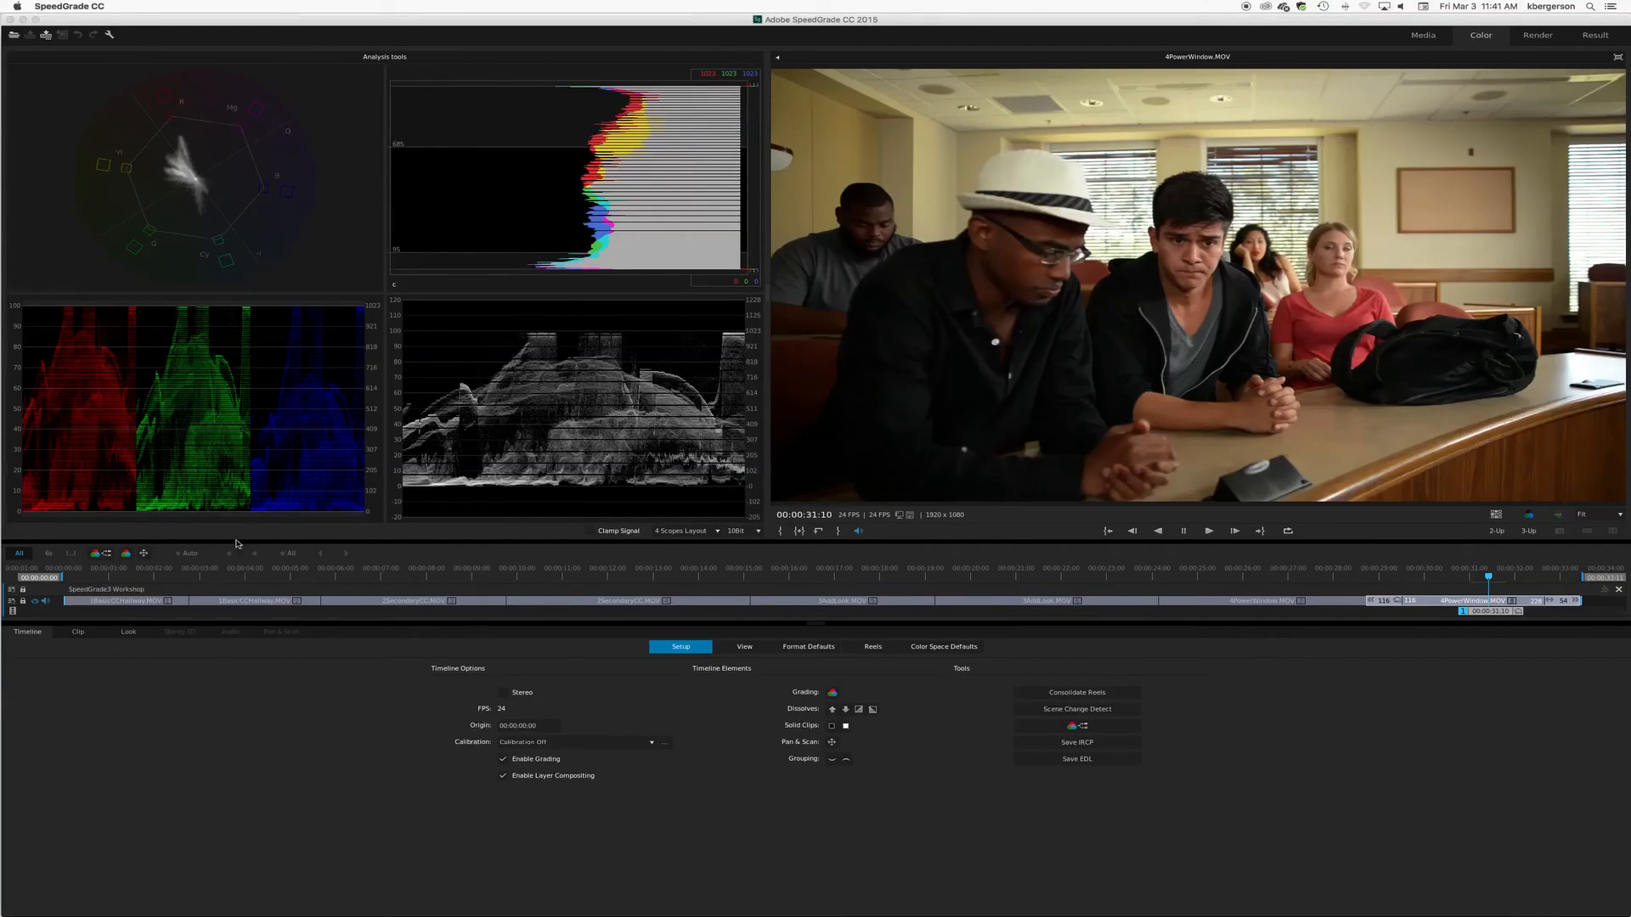
# - Move the playhead near the start of the timeline and set the render output folder to SpeedGrade3Assets
pyautogui.click(71, 580)
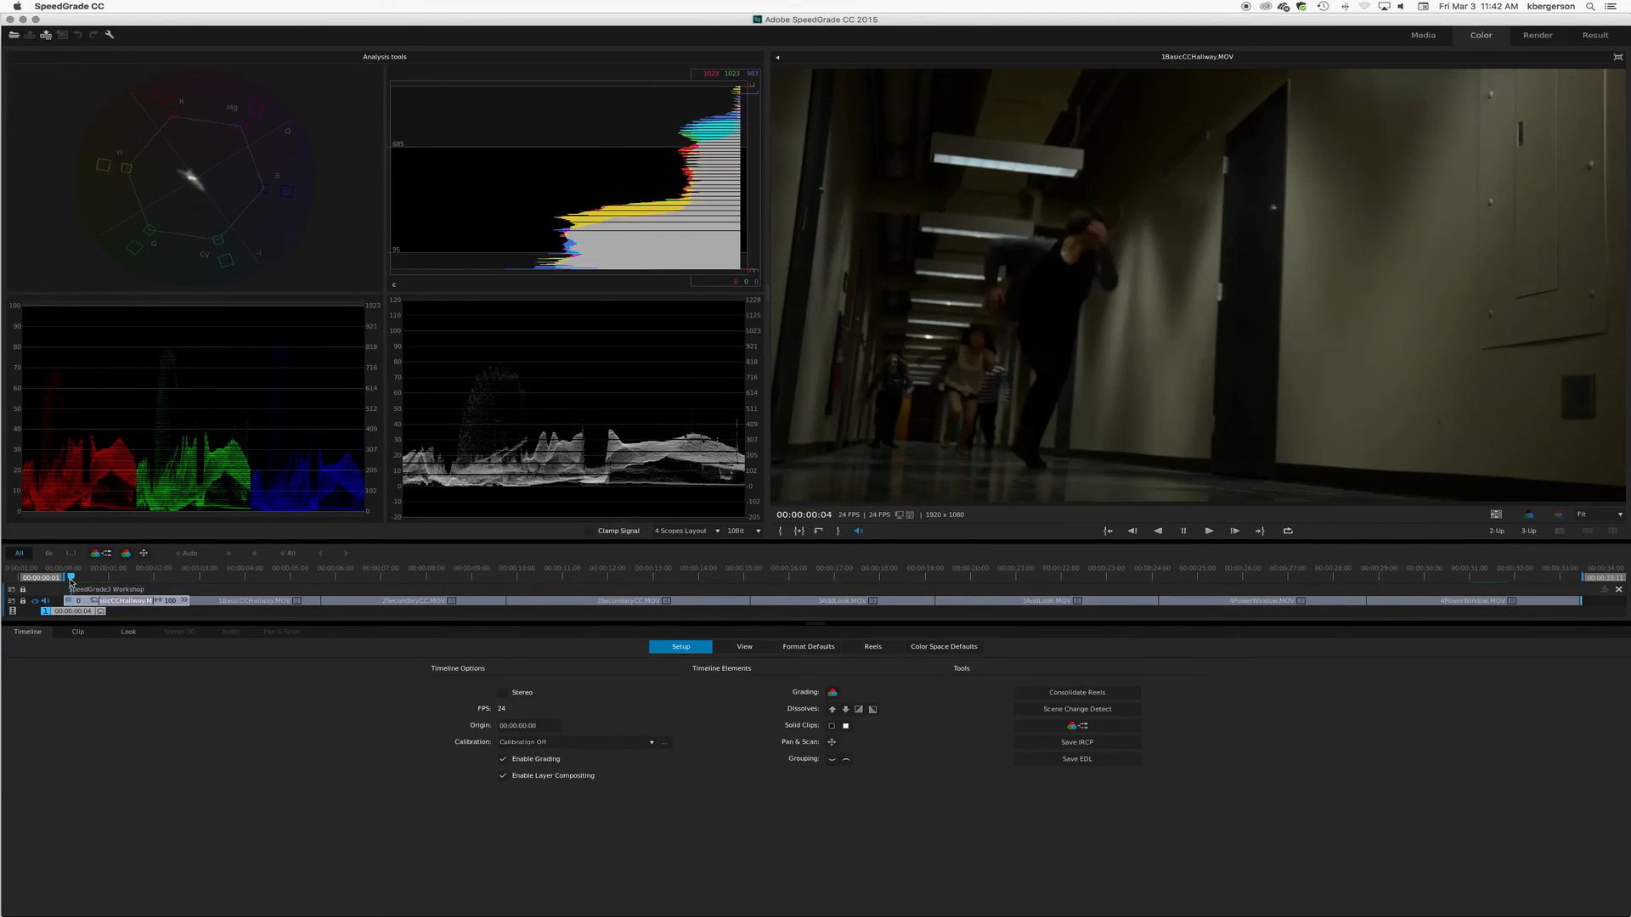
pyautogui.moveTo(71, 582)
pyautogui.mouseDown()
pyautogui.moveTo(986, 652)
pyautogui.moveTo(1257, 595)
pyautogui.moveTo(1516, 586)
pyautogui.moveTo(69, 564)
pyautogui.mouseUp()
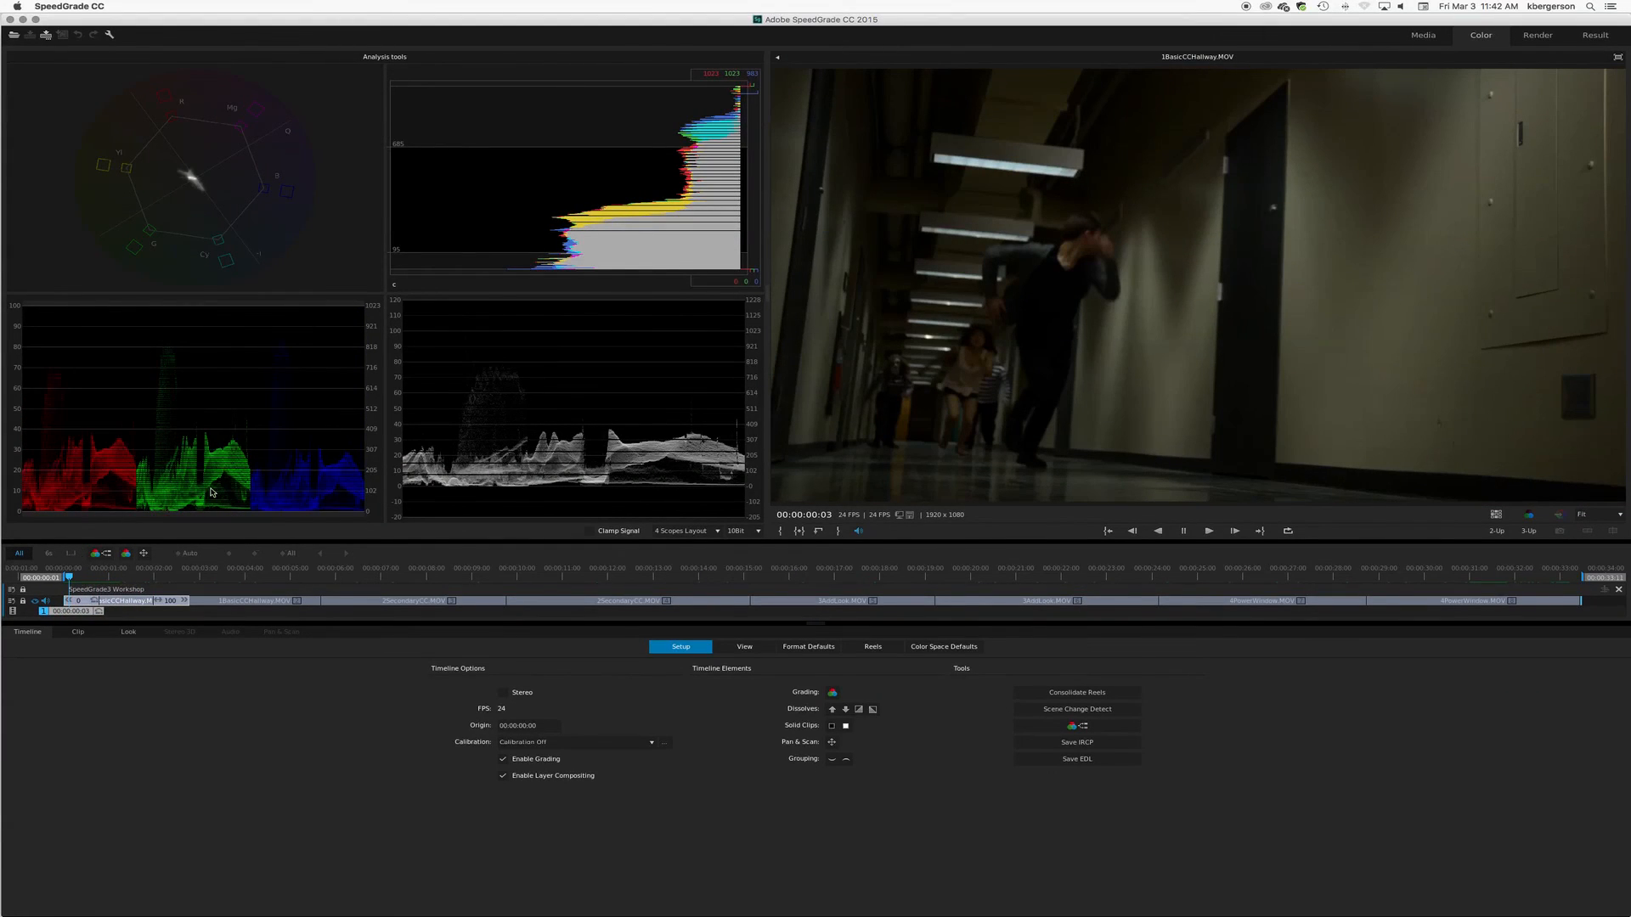
pyautogui.click(1541, 36)
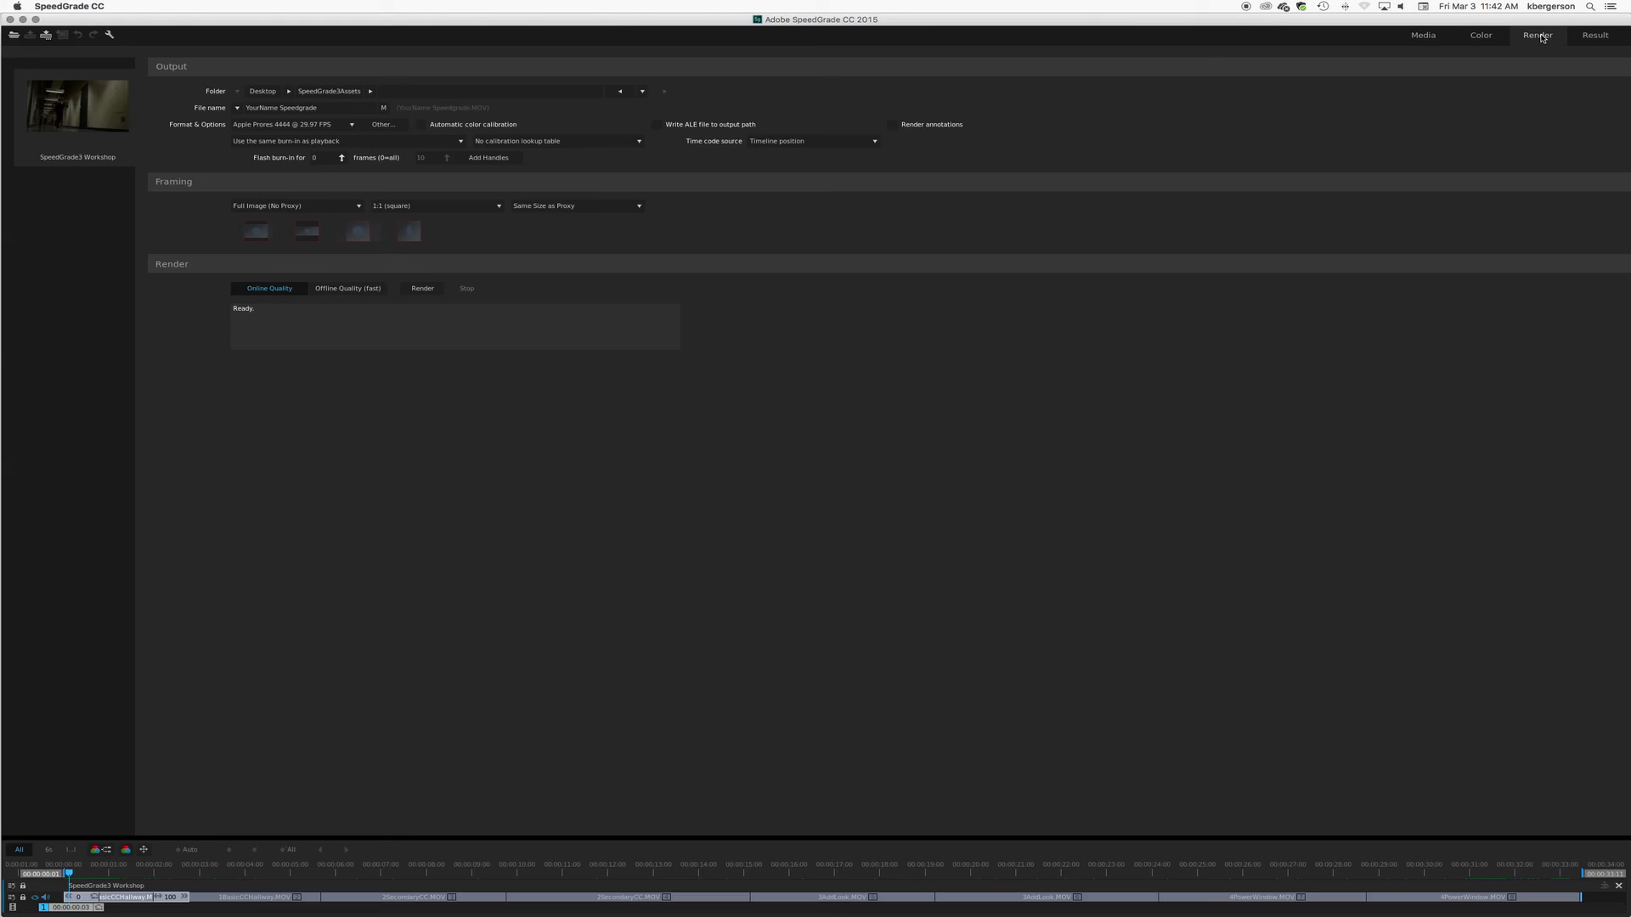
pyautogui.click(288, 92)
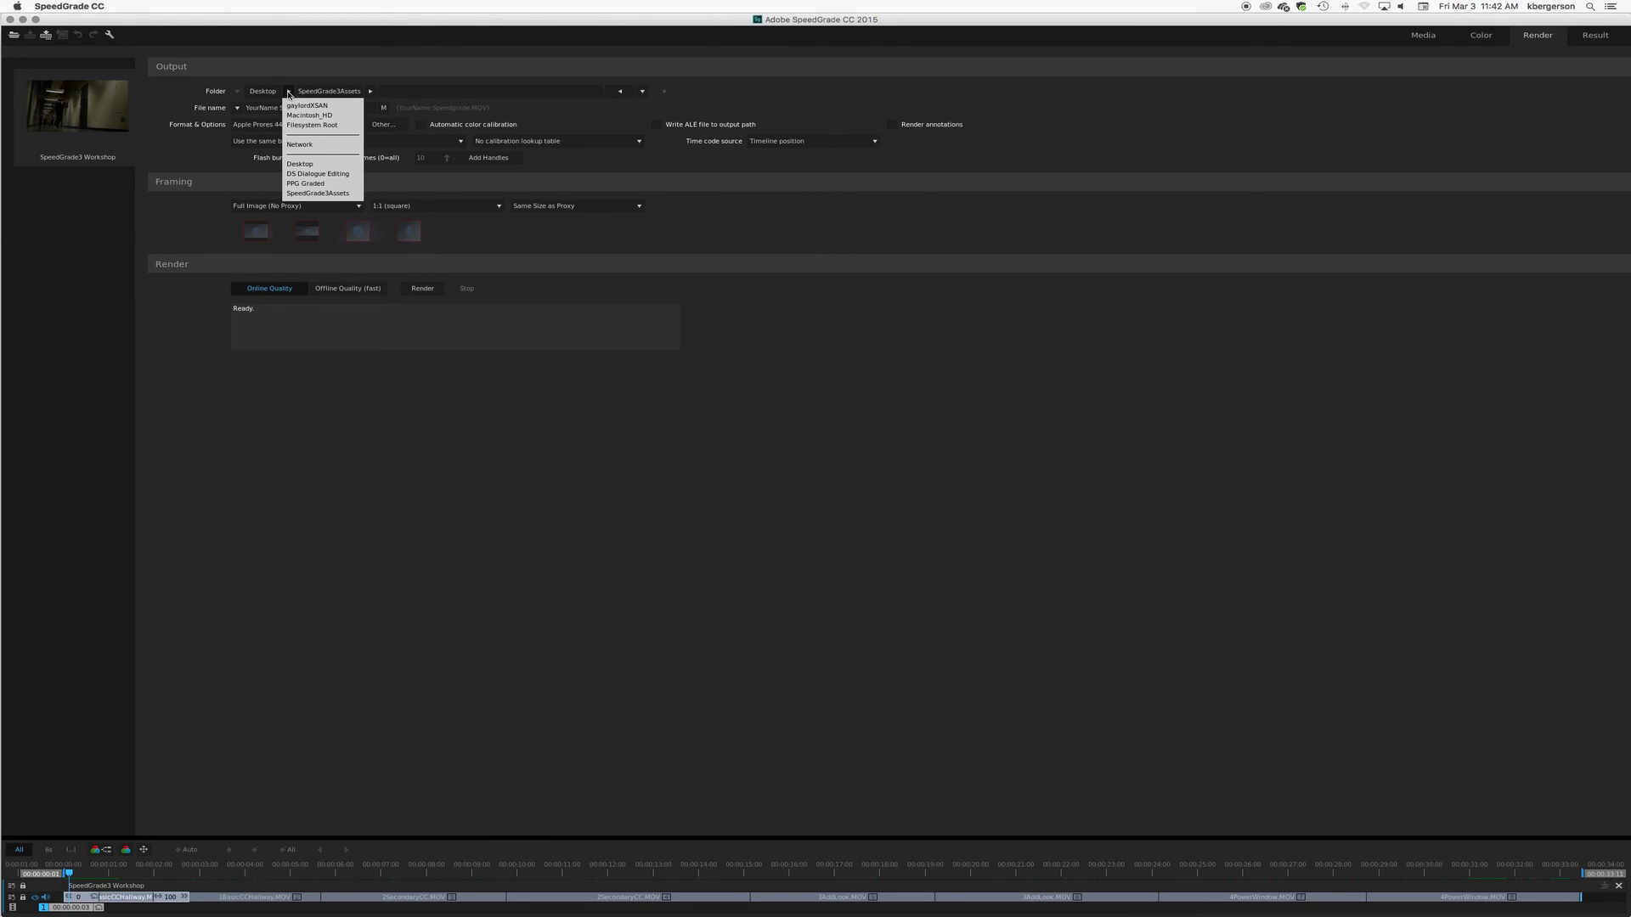
pyautogui.click(298, 193)
# - Name the render output file "YourName Speedgrade"
pyautogui.click(327, 109)
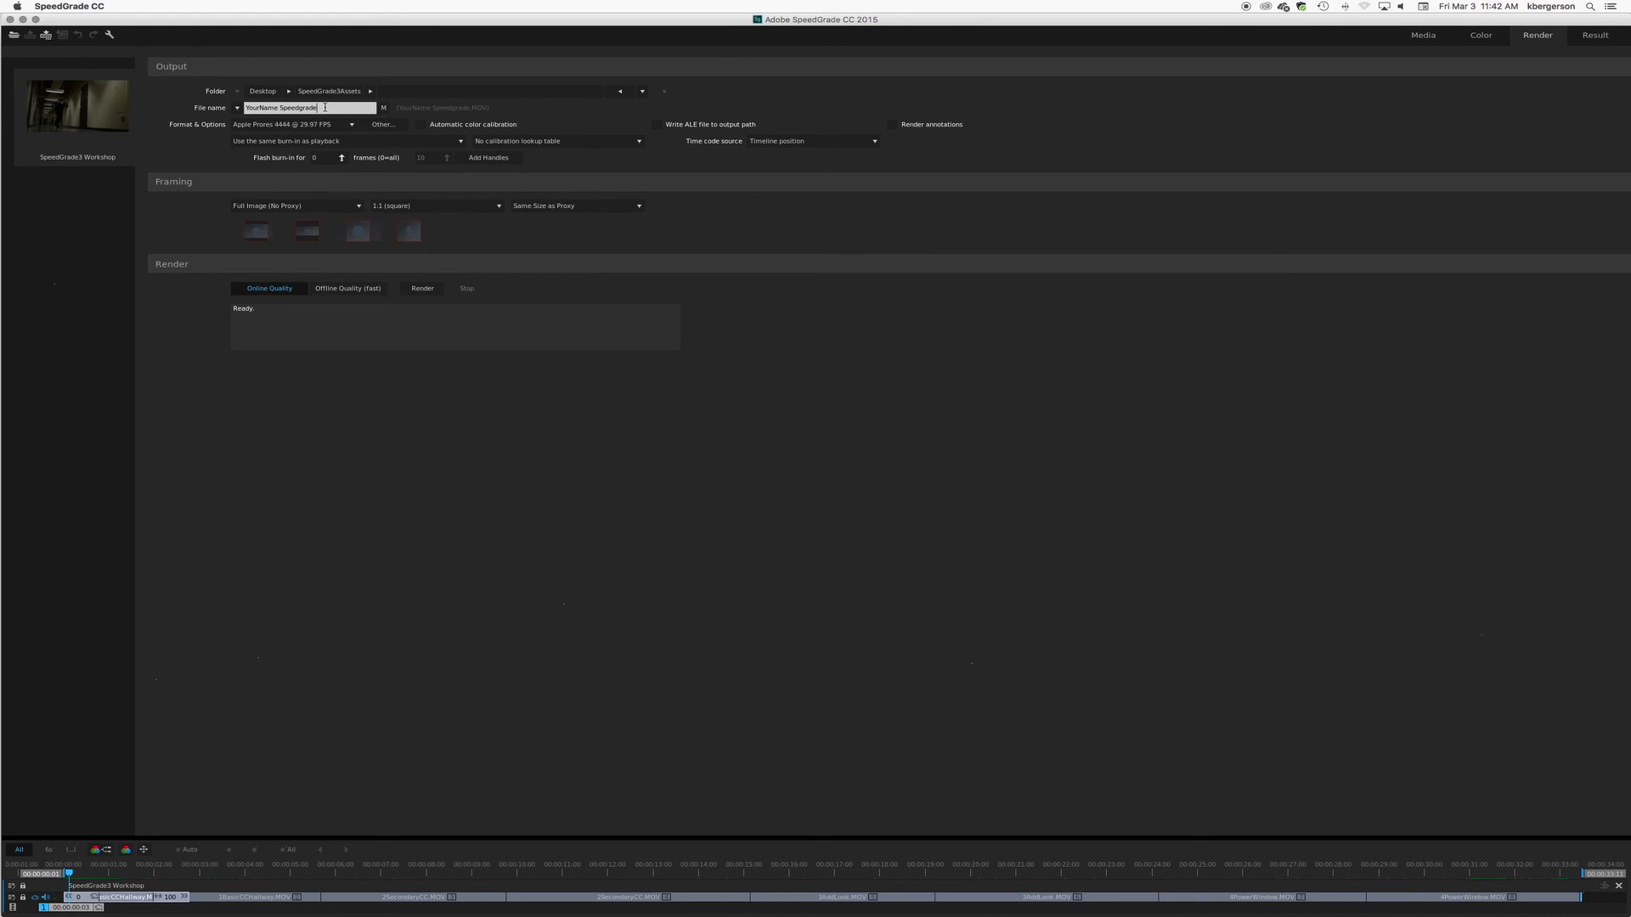
pyautogui.doubleClick(325, 108)
pyautogui.write('YOu')
pyautogui.press('BackSpace')
pyautogui.press('BackSpace')
pyautogui.write('ourName Spe')
pyautogui.press('BackSpace')
pyautogui.press('BackSpace')
pyautogui.press('BackSpace')
pyautogui.write('edgrade')
# - Set the render format to Apple Prores 4444 @ 29.97 FPS and start rendering with the playhead at the timeline's start
pyautogui.click(352, 126)
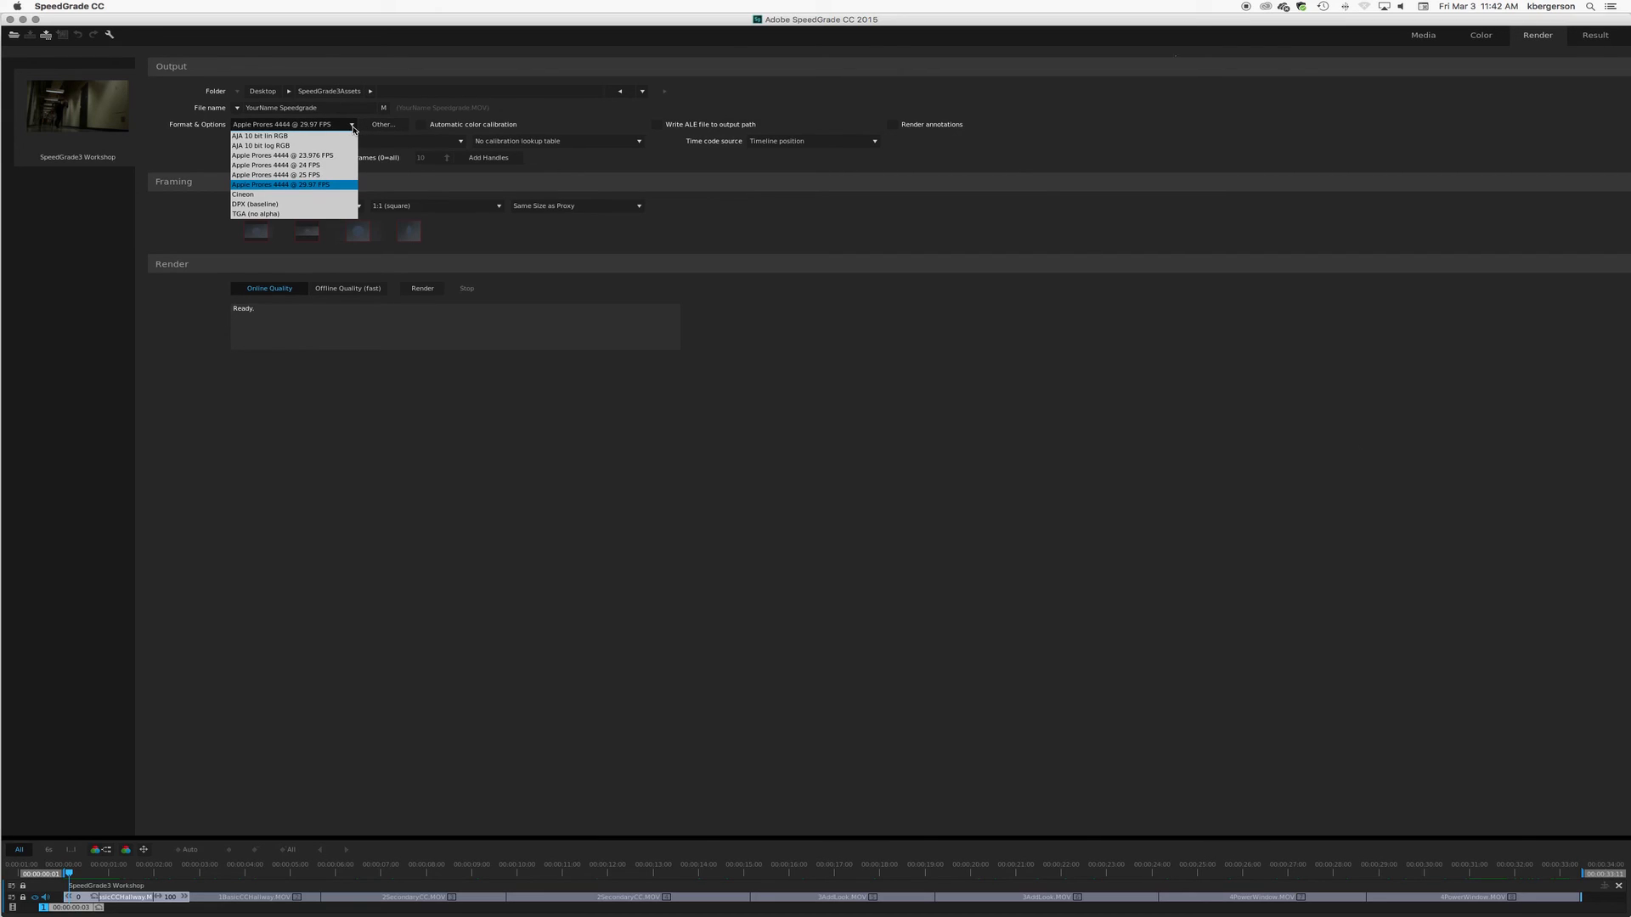
pyautogui.click(342, 186)
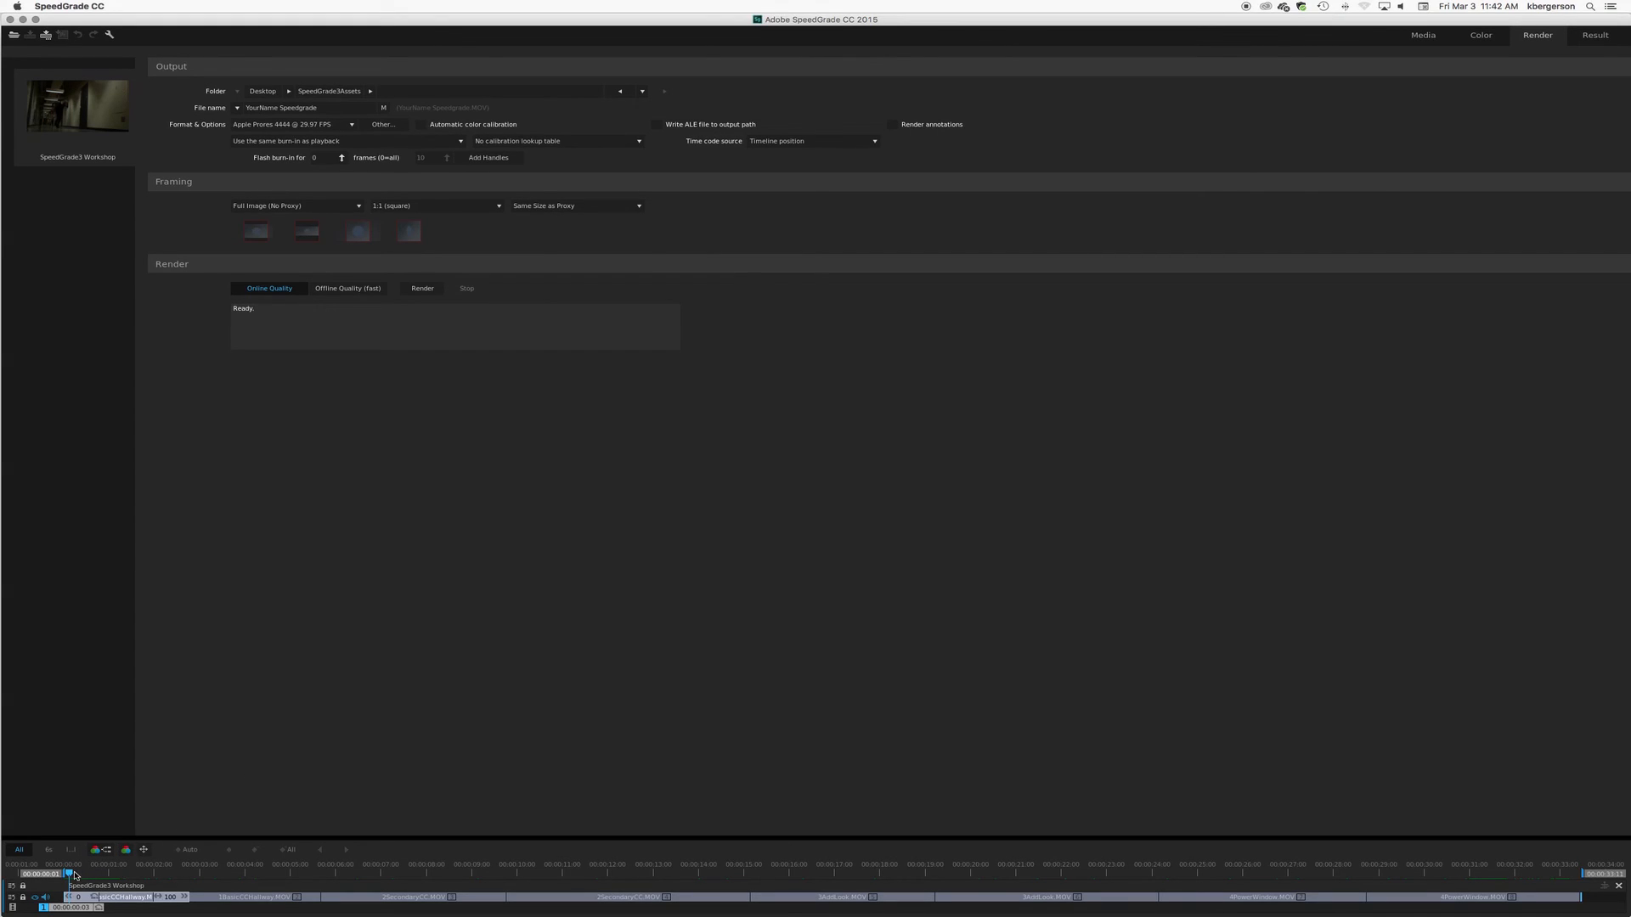
pyautogui.moveTo(70, 874); pyautogui.dragTo(59, 874)
pyautogui.click(425, 290)
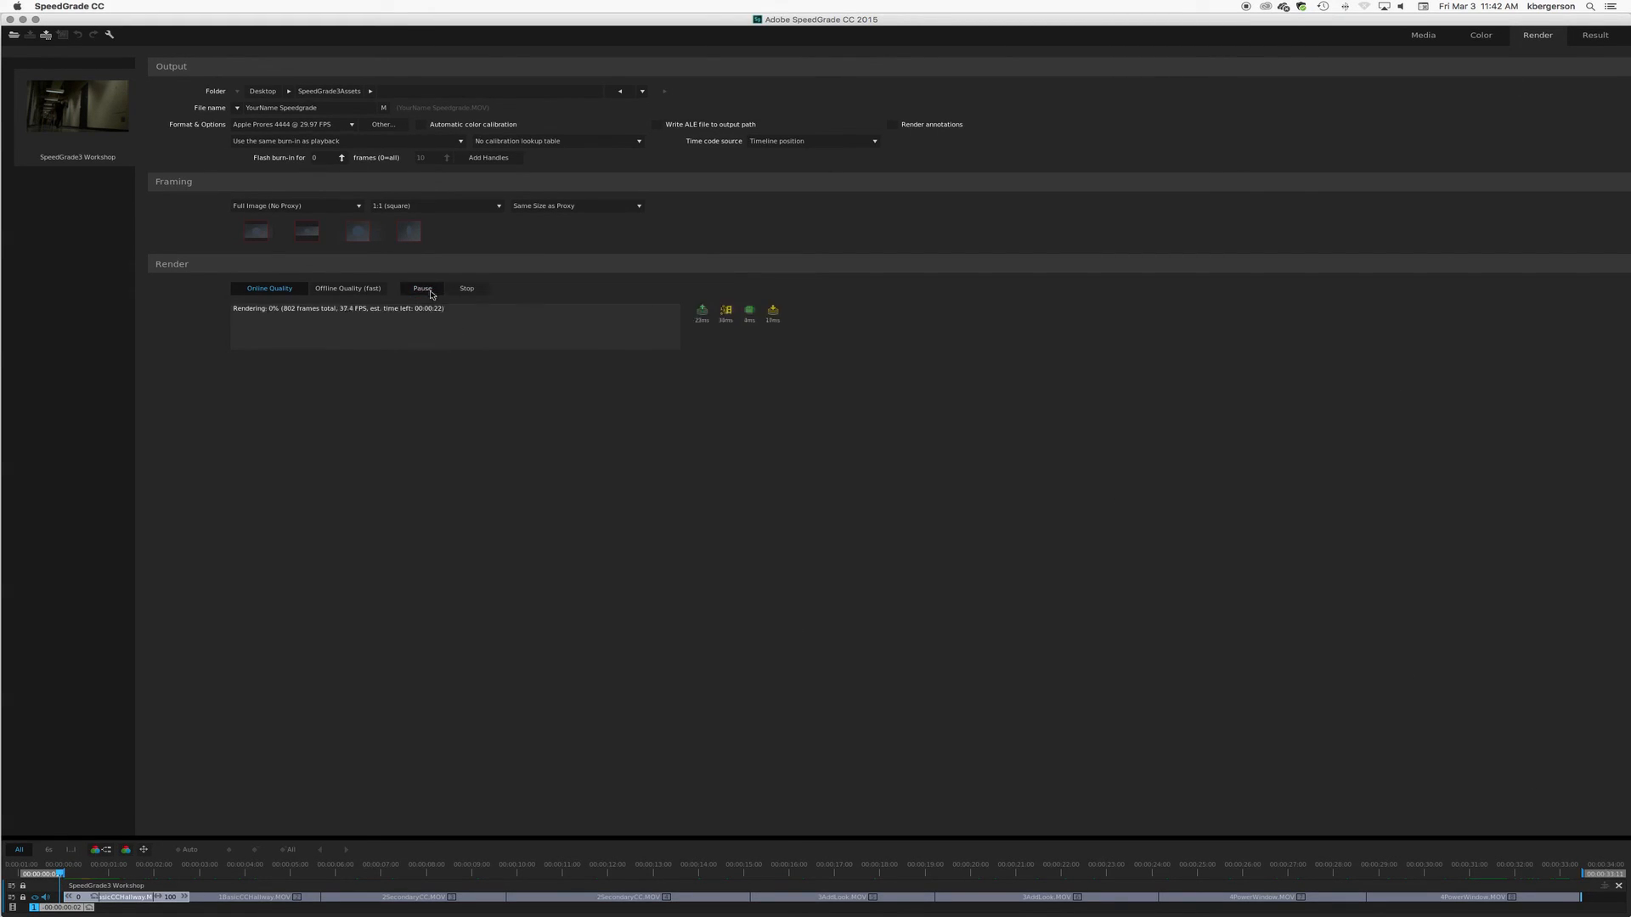